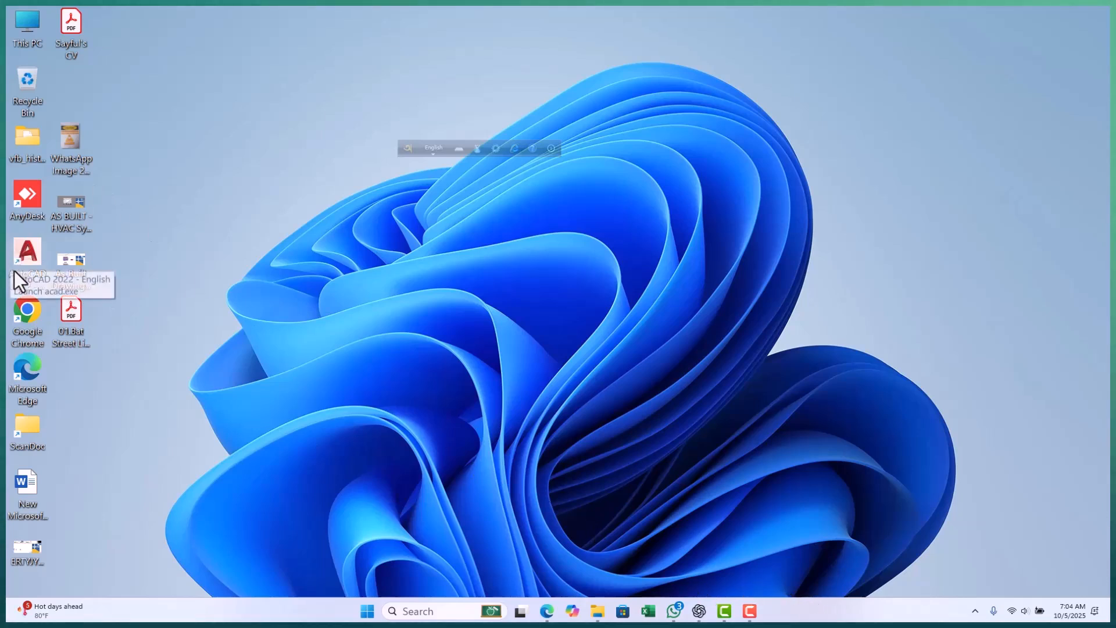
Launch AutoCAD 2022 from the desktop and look through the announcements on its Start page.
{"action": "double_click", "coordinate": [30, 254]}
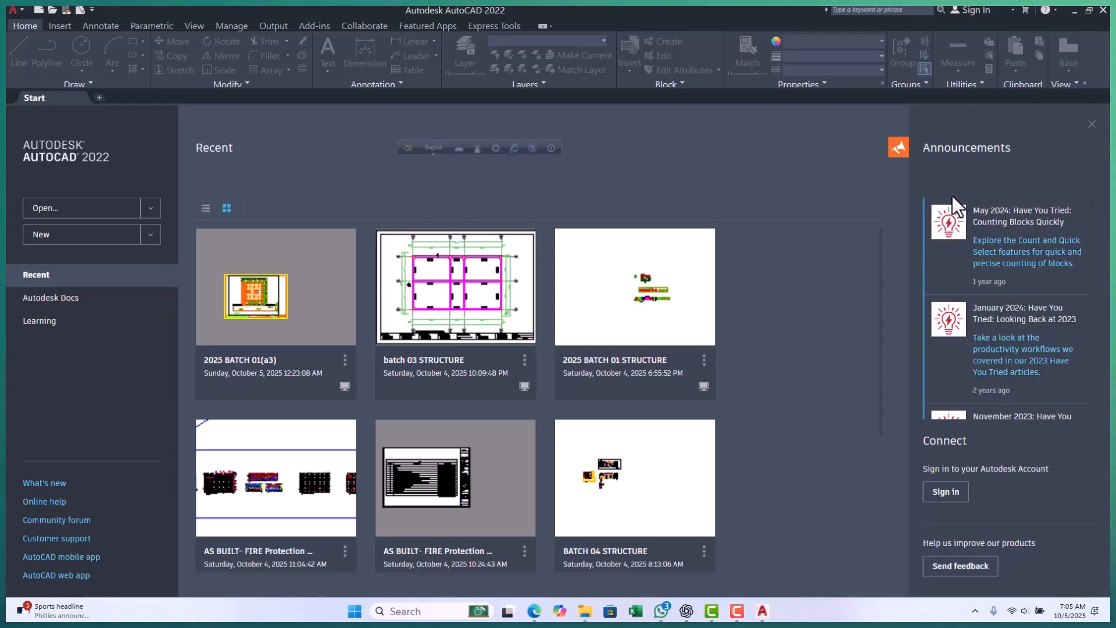
{"action": "scroll", "coordinate": [1025, 332], "scroll_direction": "down", "scroll_amount": 2}
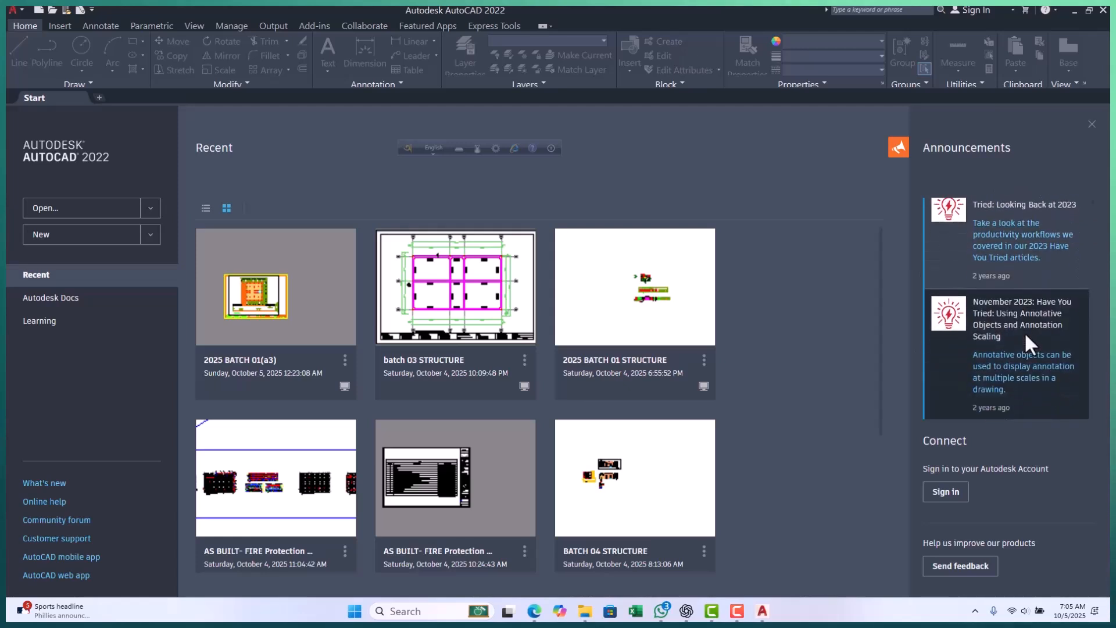
{"action": "scroll", "coordinate": [1014, 363], "scroll_direction": "up", "scroll_amount": 2}
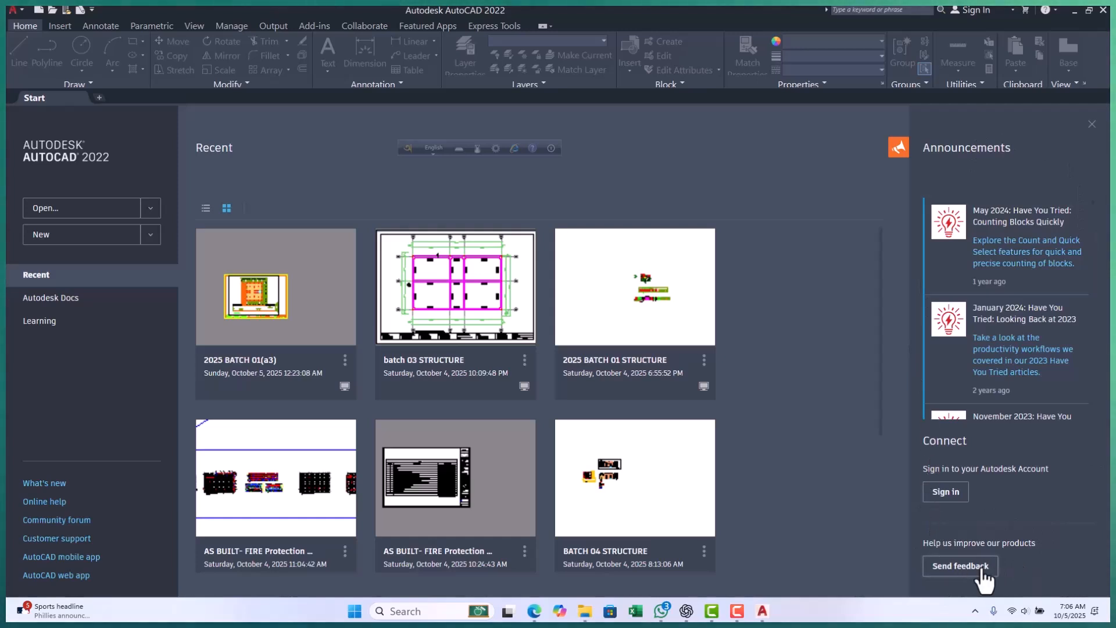
Visit the Autodesk product feedback web page, close it and switch back to AutoCAD.
{"action": "left_click", "coordinate": [960, 566]}
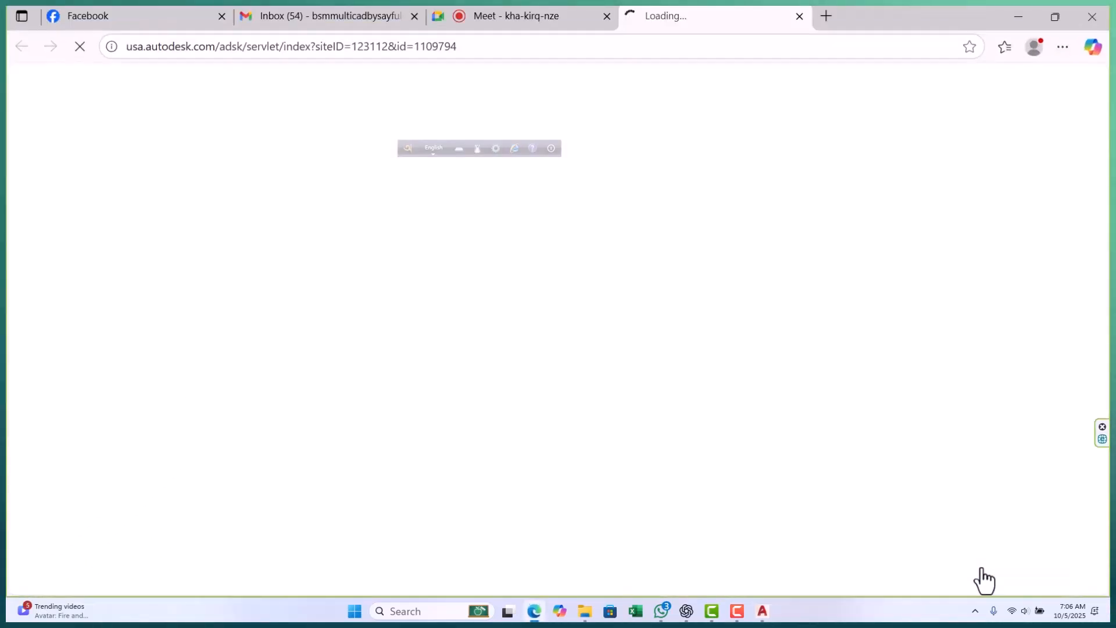
{"action": "left_click", "coordinate": [799, 16]}
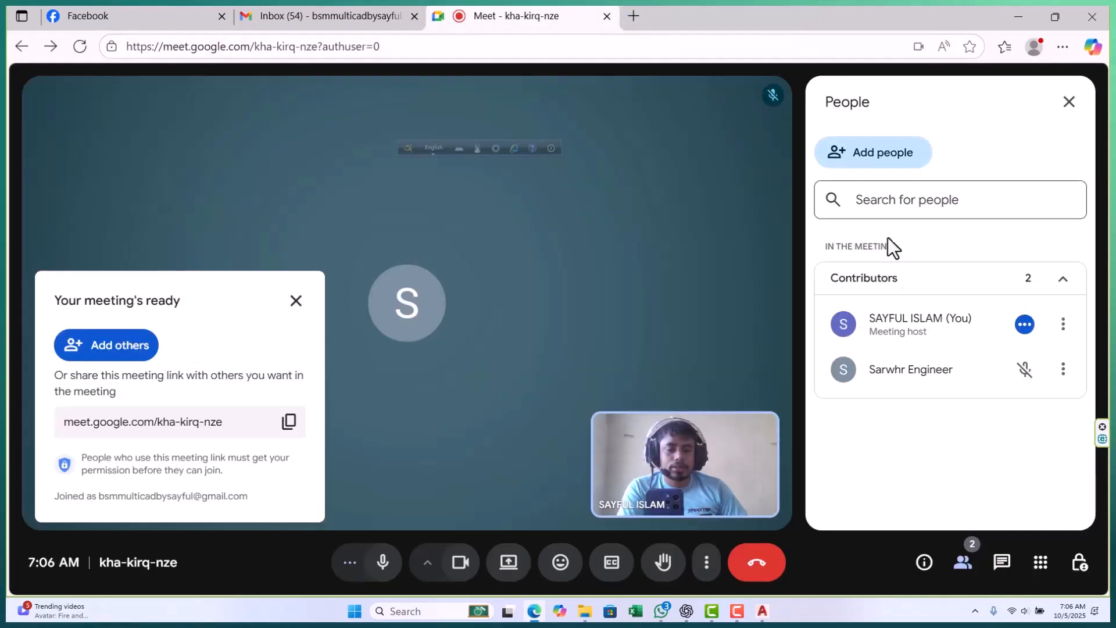
{"action": "left_click", "coordinate": [762, 611]}
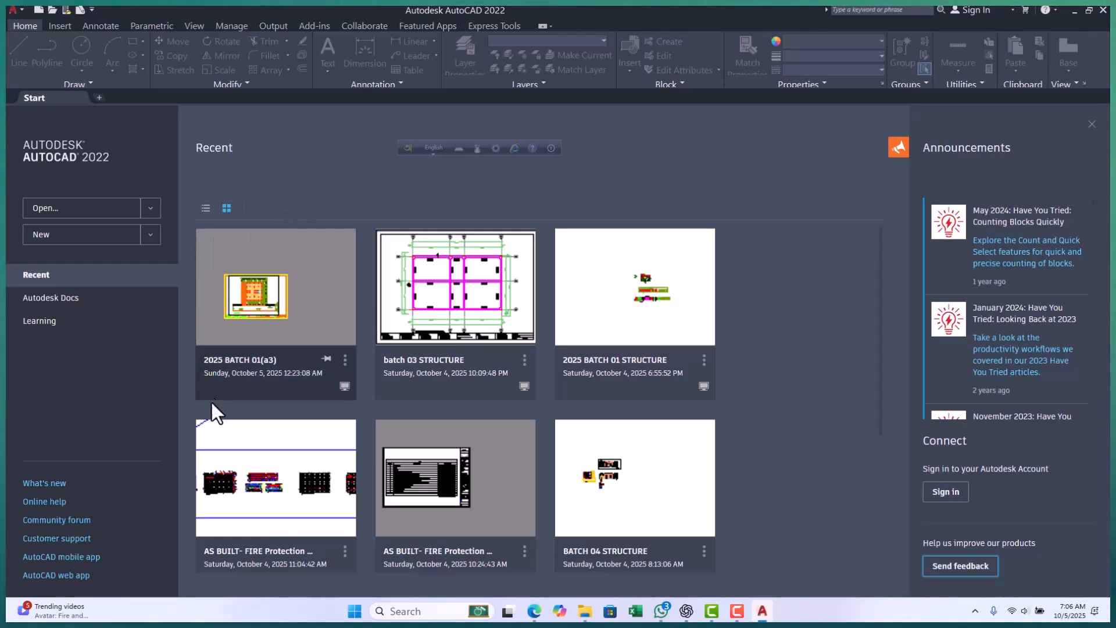
Browse through the recent drawings shown on the Start page.
{"action": "scroll", "coordinate": [500, 401], "scroll_direction": "down", "scroll_amount": 3}
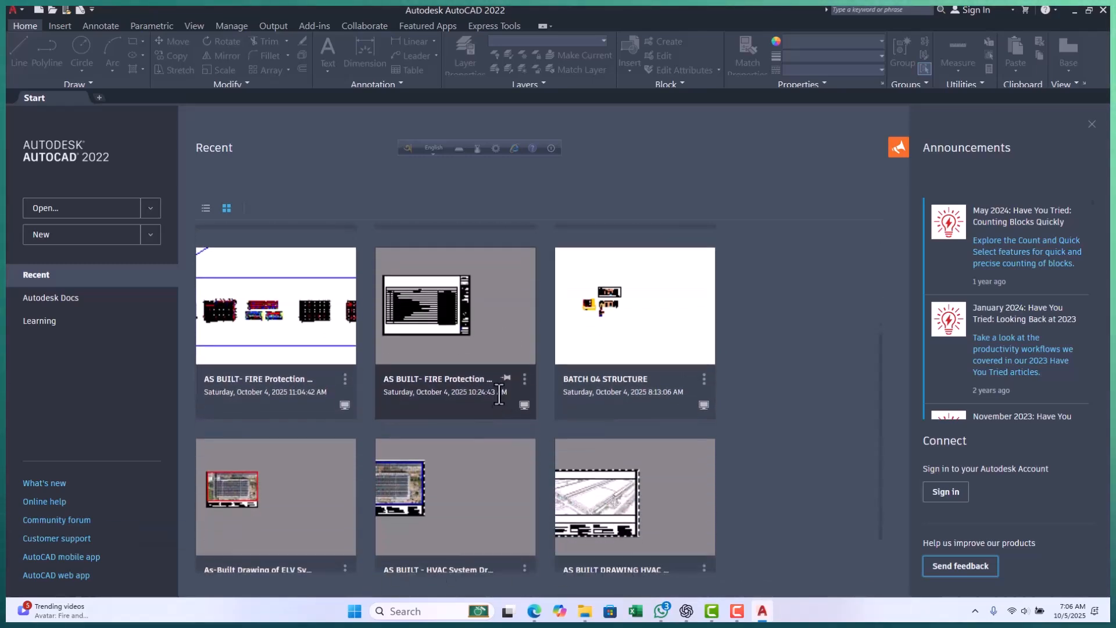
{"action": "scroll", "coordinate": [483, 430], "scroll_direction": "up", "scroll_amount": 3}
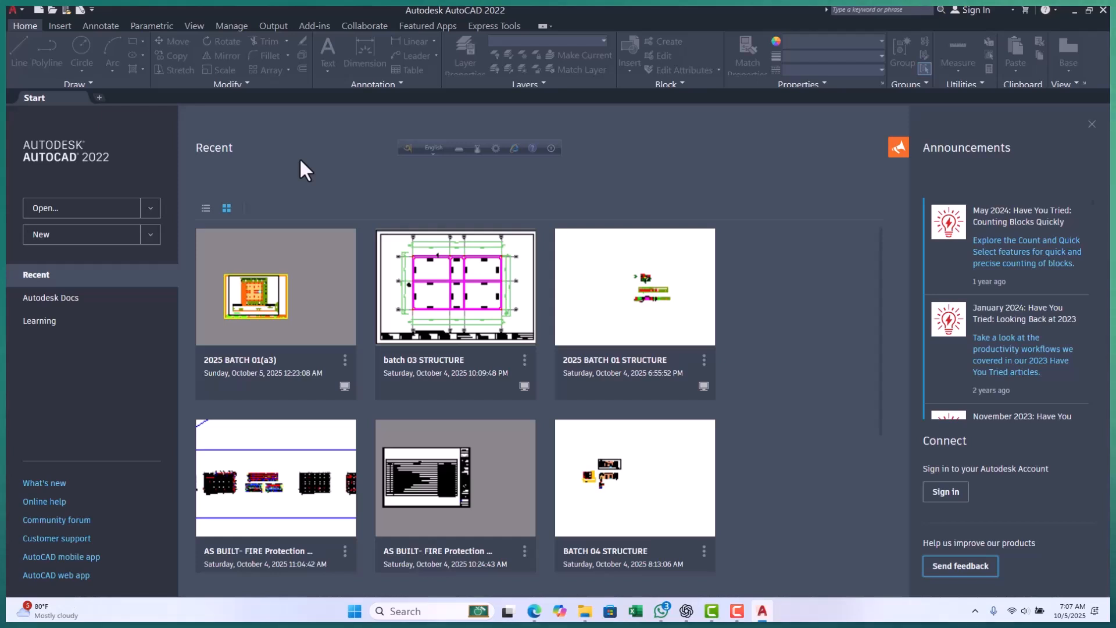
{"action": "scroll", "coordinate": [465, 399], "scroll_direction": "down", "scroll_amount": 2}
{"action": "scroll", "coordinate": [472, 406], "scroll_direction": "down", "scroll_amount": 2}
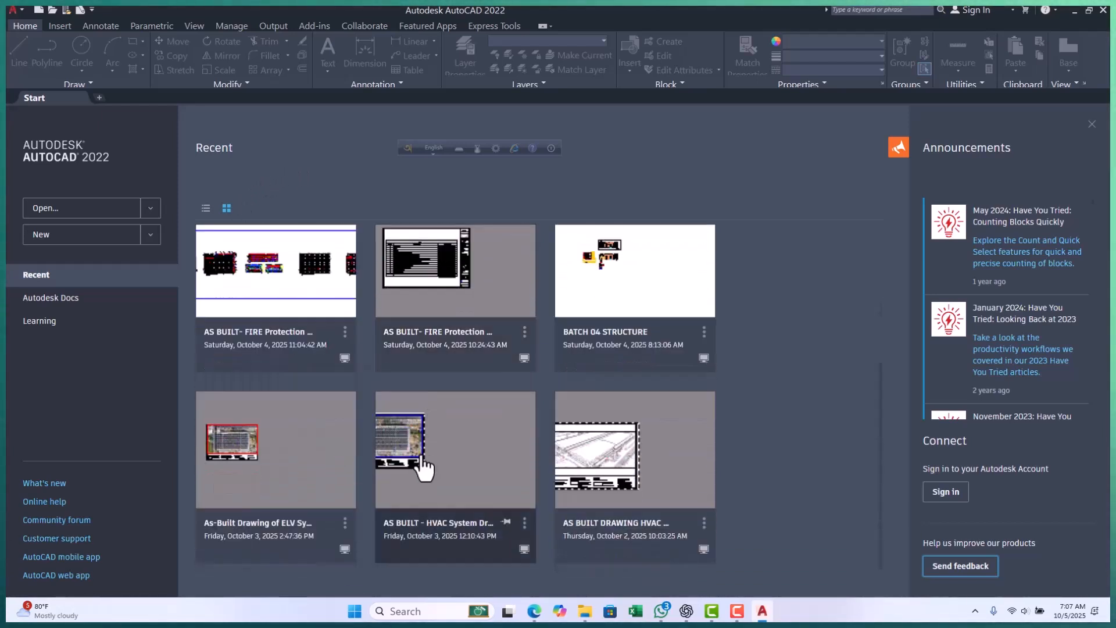
{"action": "scroll", "coordinate": [389, 371], "scroll_direction": "up", "scroll_amount": 3}
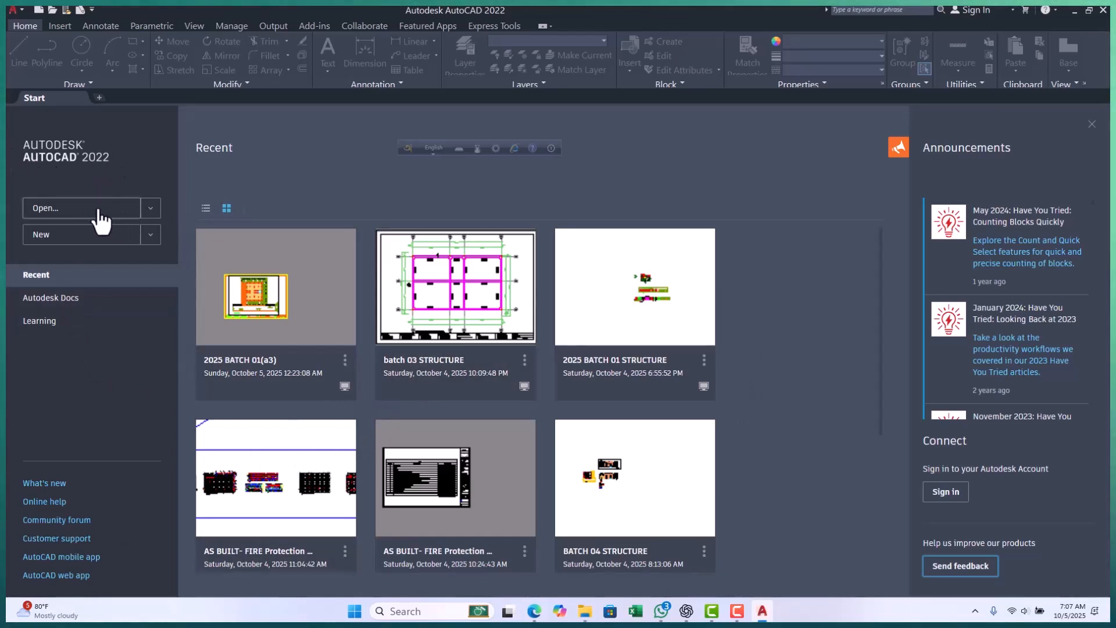
Create a new drawing from the acad.dwt template.
{"action": "left_click", "coordinate": [150, 209]}
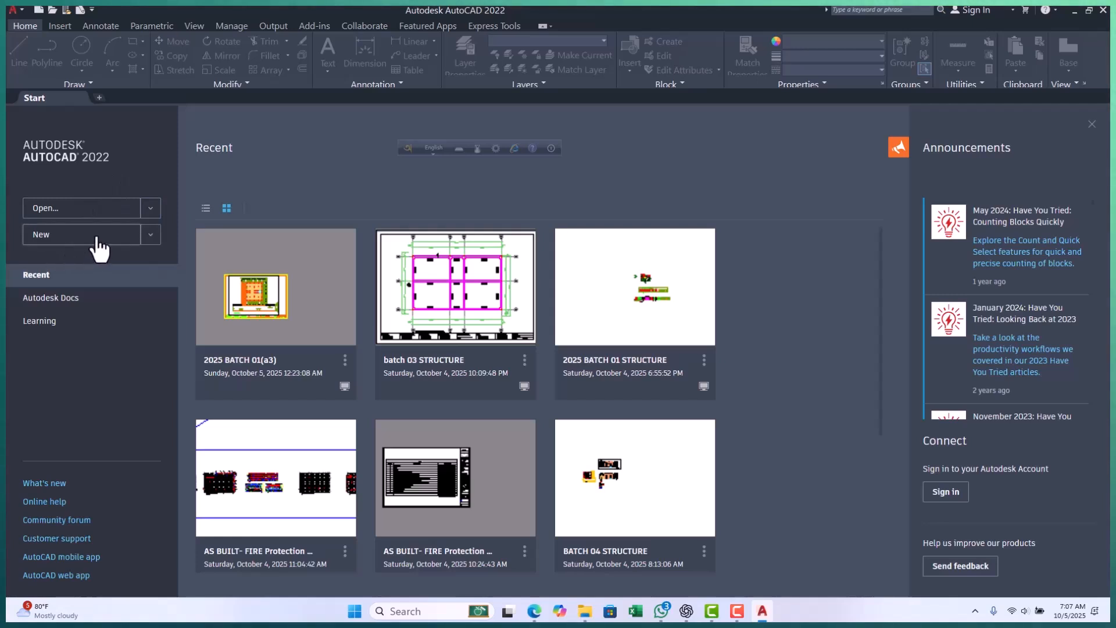
{"action": "left_click", "coordinate": [150, 236]}
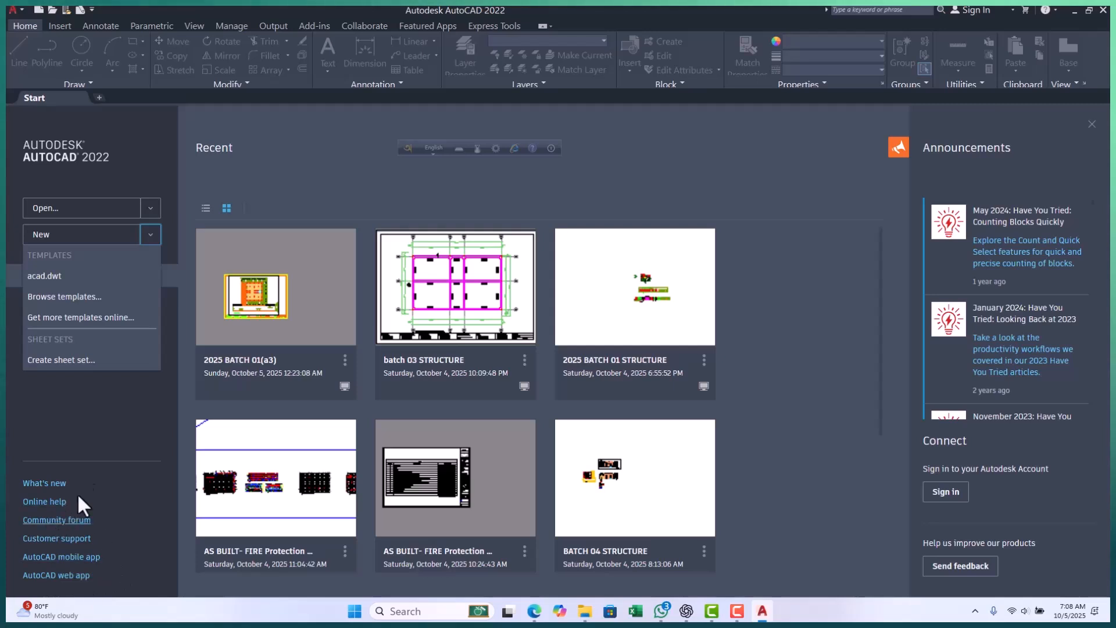
{"action": "left_click", "coordinate": [287, 143]}
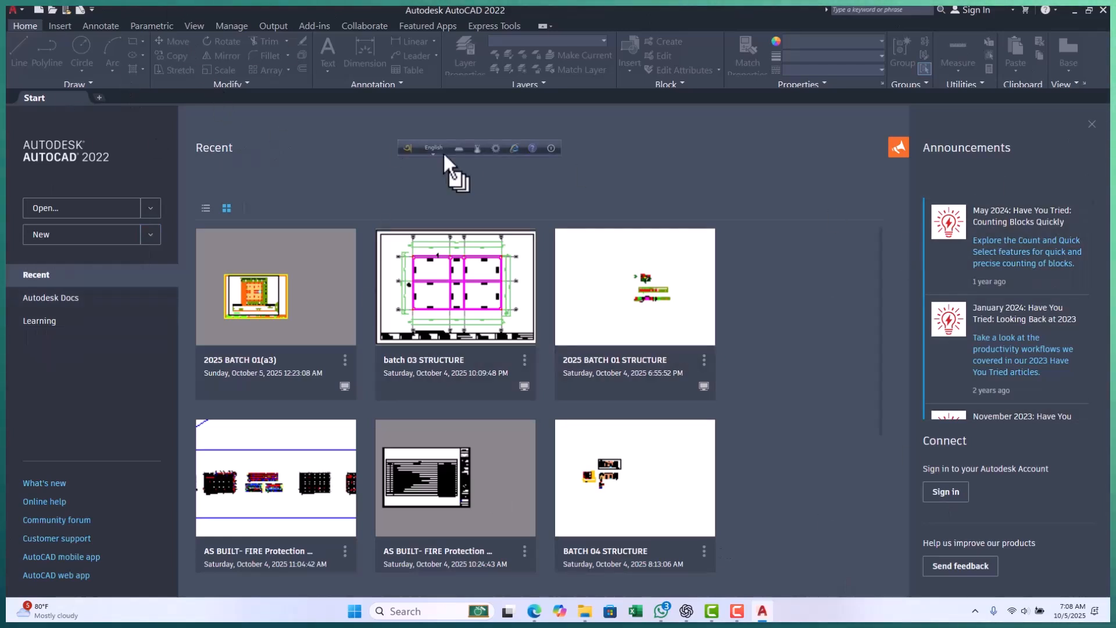
{"action": "left_click", "coordinate": [150, 235]}
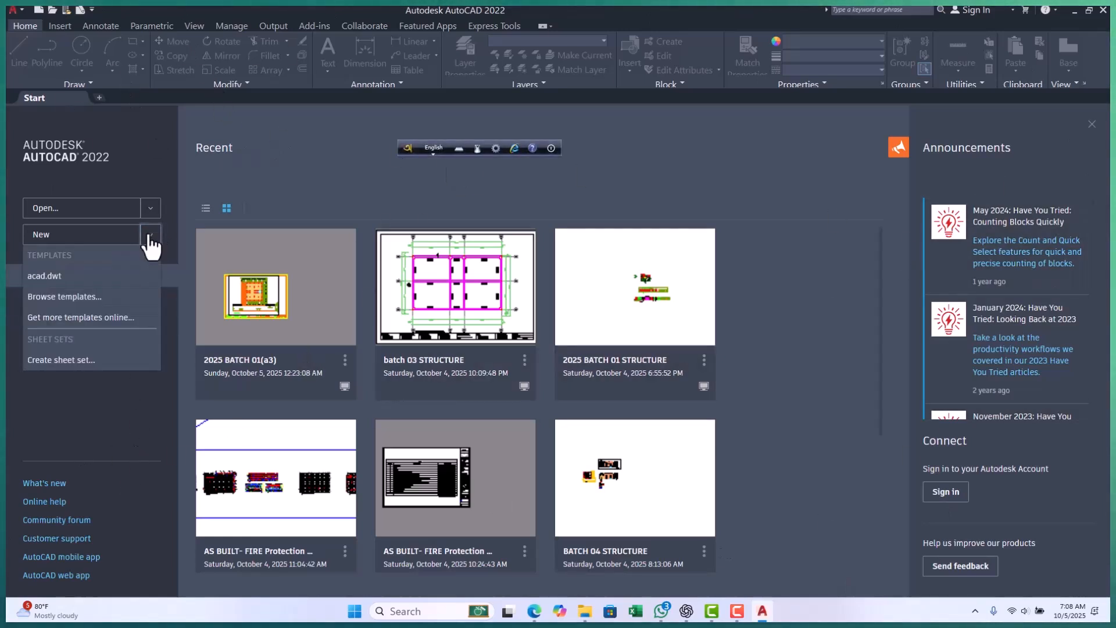
{"action": "left_click", "coordinate": [68, 277]}
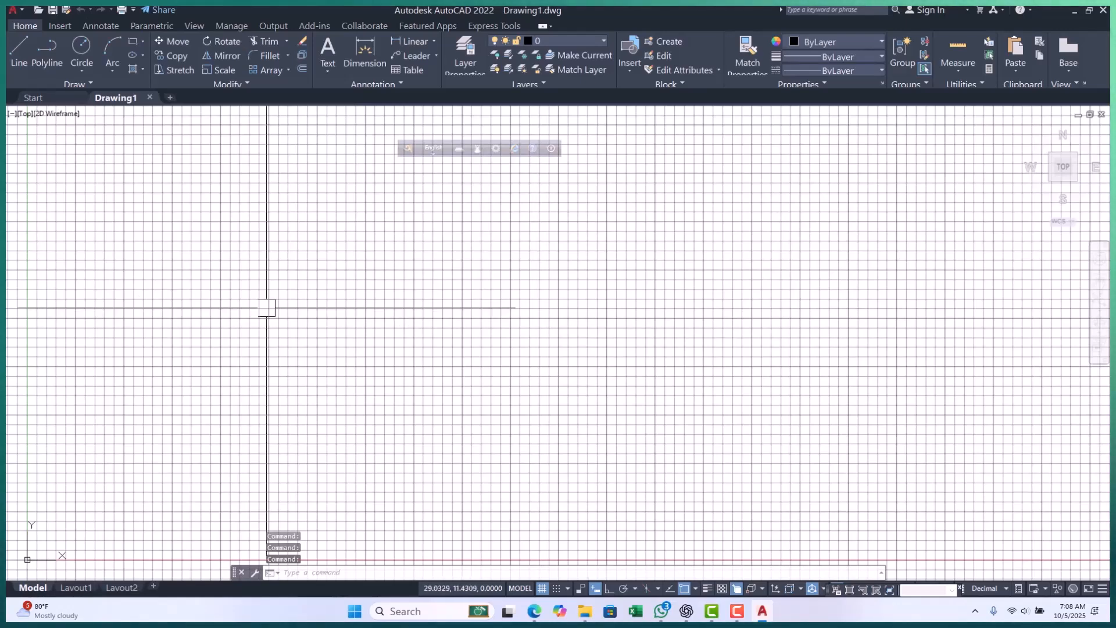
Move the floating language bar off the drawing area onto the taskbar.
{"action": "scroll", "coordinate": [243, 306], "scroll_direction": "down", "scroll_amount": 2}
{"action": "scroll", "coordinate": [403, 313], "scroll_direction": "up", "scroll_amount": 1}
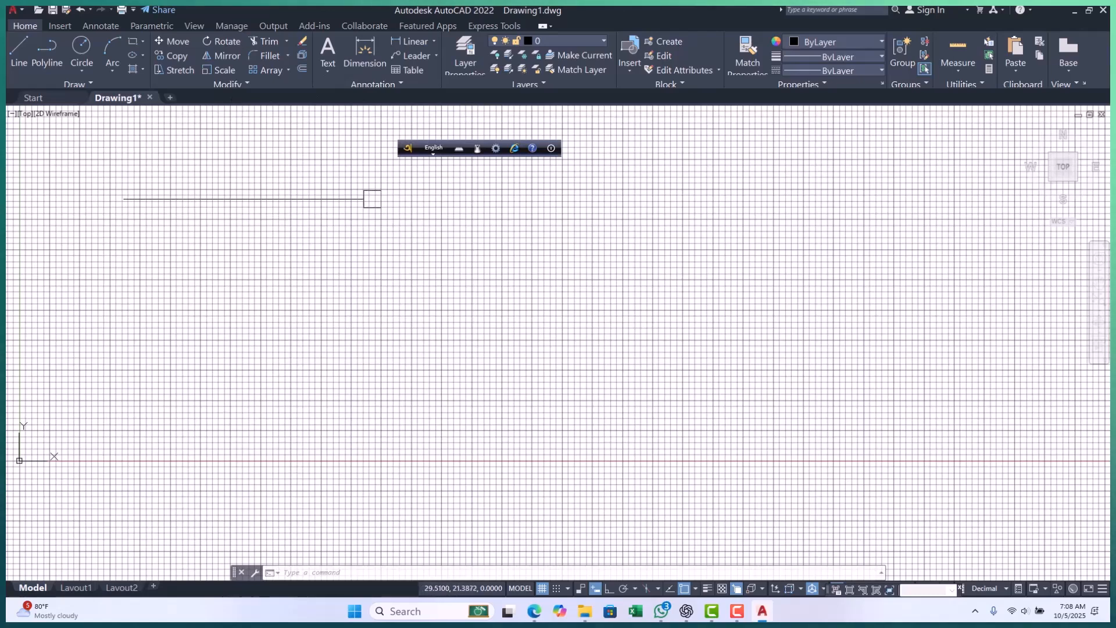
{"action": "left_click_drag", "start_coordinate": [409, 150], "coordinate": [800, 617]}
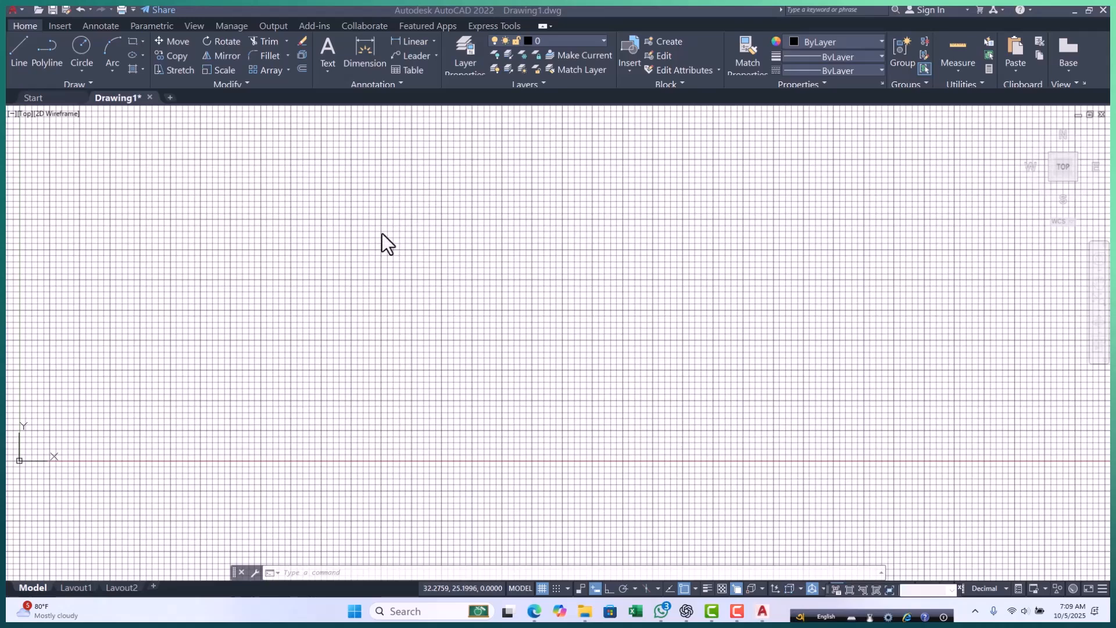
{"action": "left_click", "coordinate": [379, 278]}
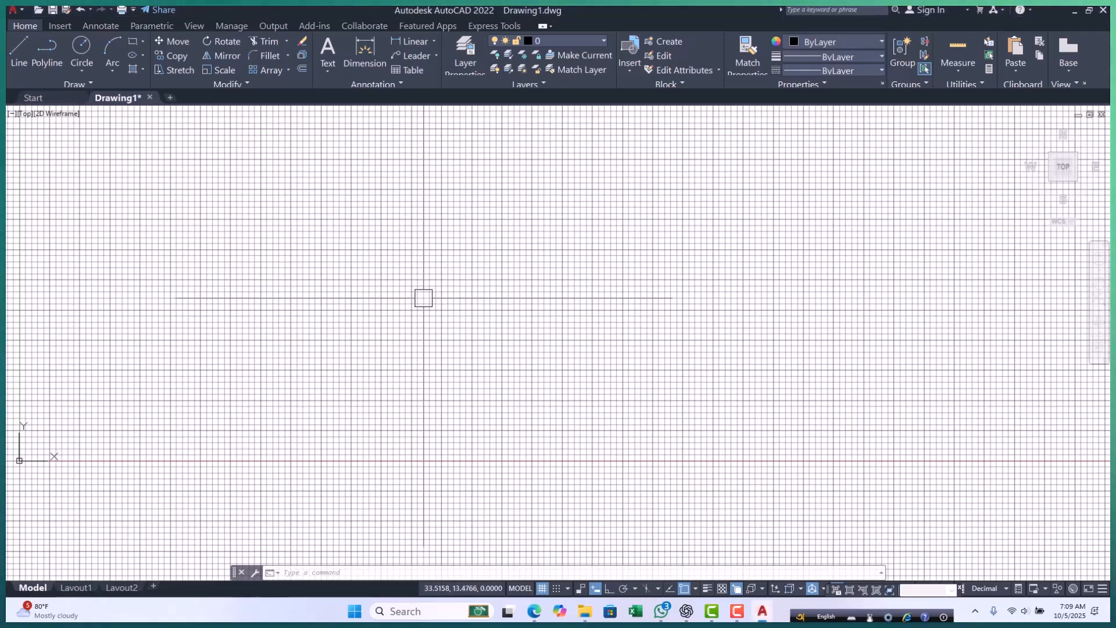
Reset the unnamed profile to its defaults in the program options and accept the reset.
{"action": "type", "text": "o"}
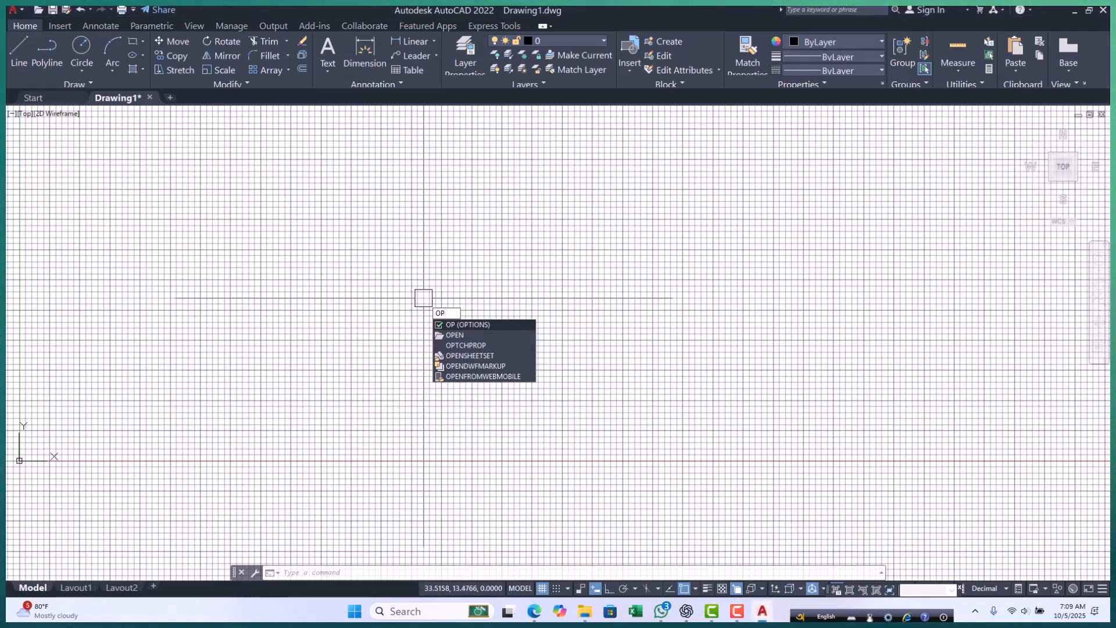
{"action": "type", "text": "p"}
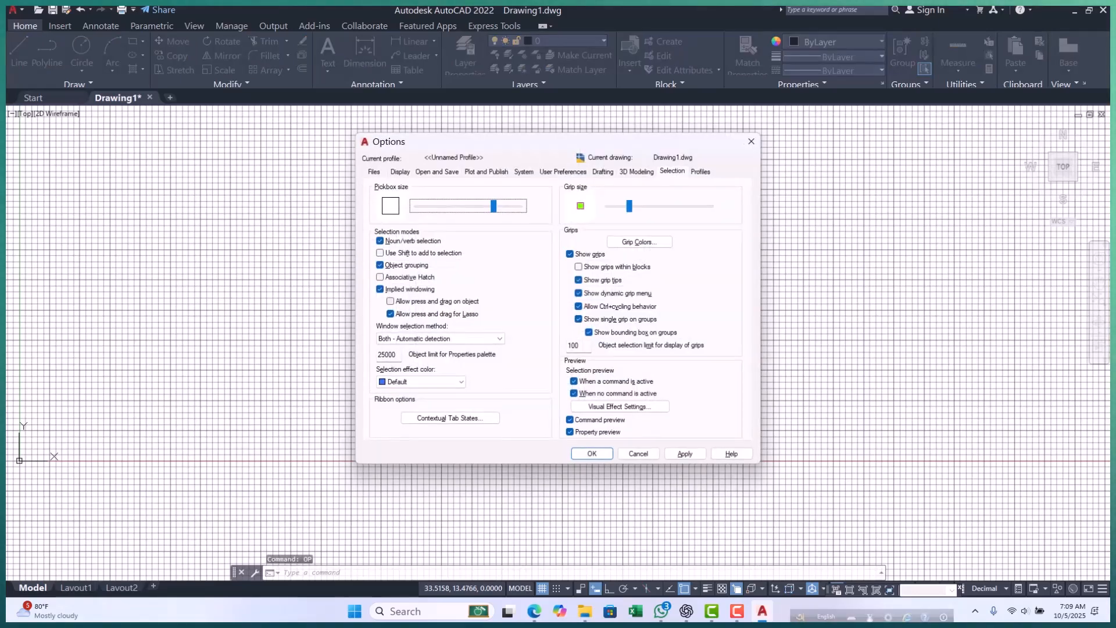
{"action": "left_click", "coordinate": [703, 174]}
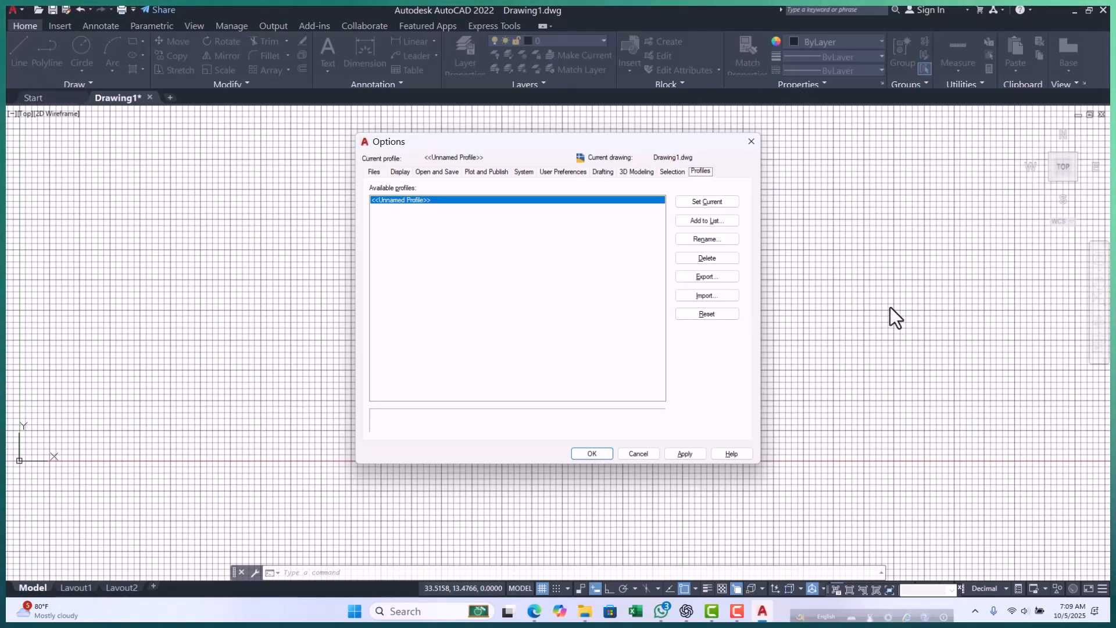
{"action": "left_click", "coordinate": [710, 316]}
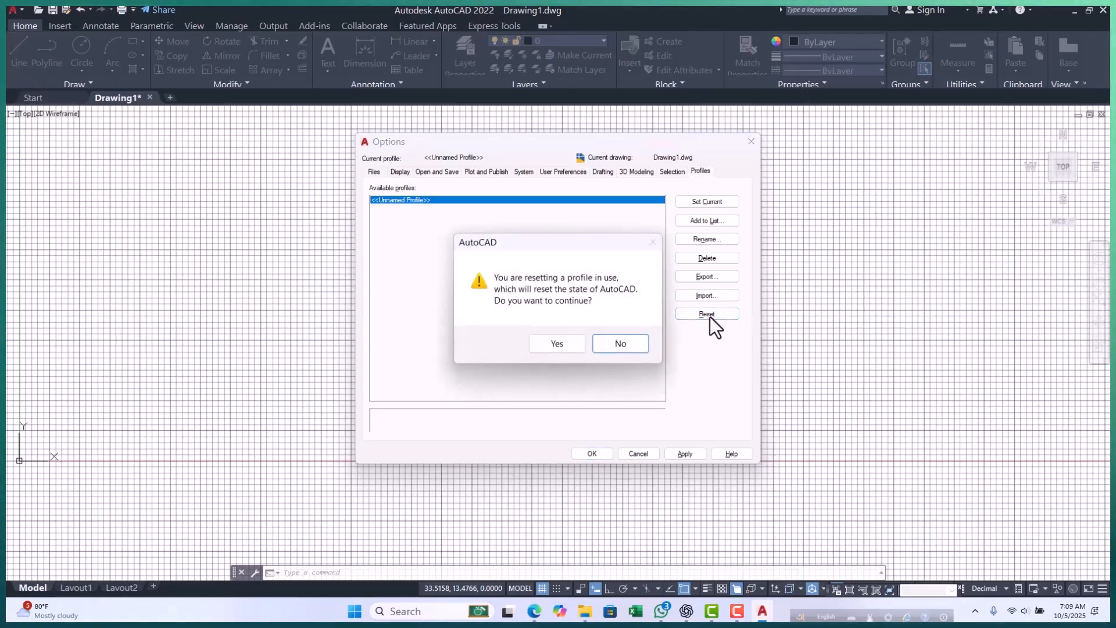
{"action": "left_click", "coordinate": [567, 341]}
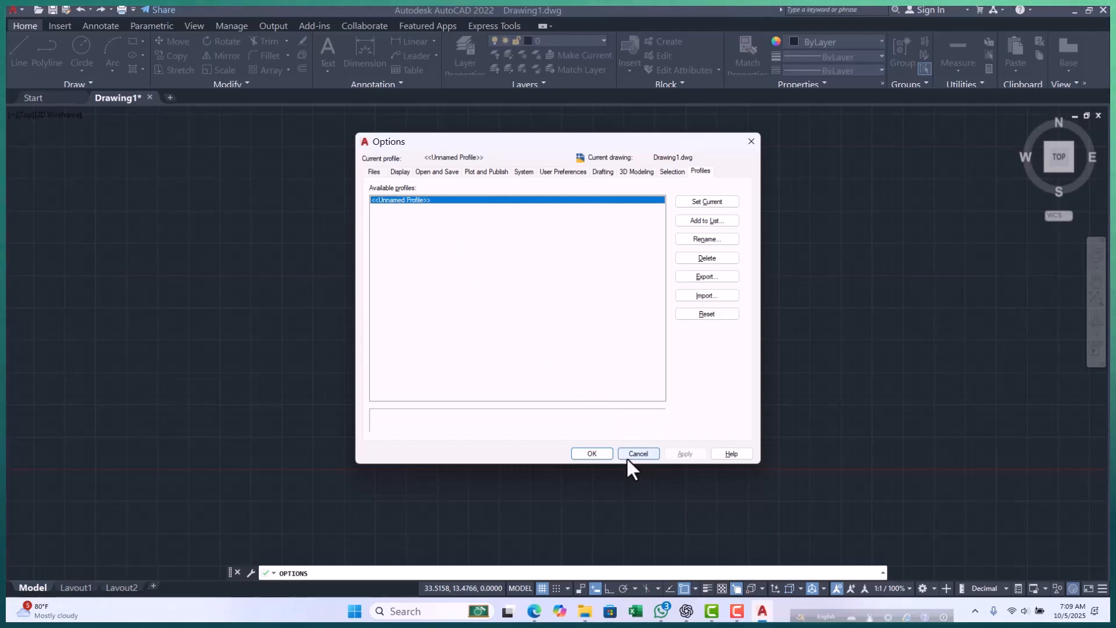
{"action": "left_click", "coordinate": [591, 452]}
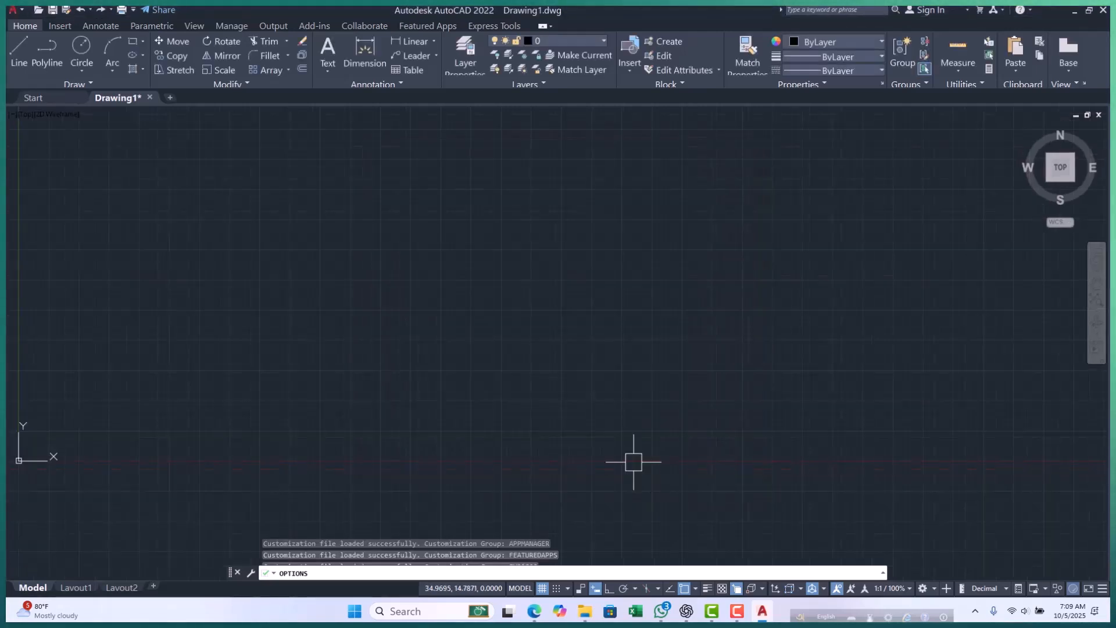
Switch to the Google Meet call in Edge, present the entire screen and return to AutoCAD.
{"action": "left_click", "coordinate": [533, 608]}
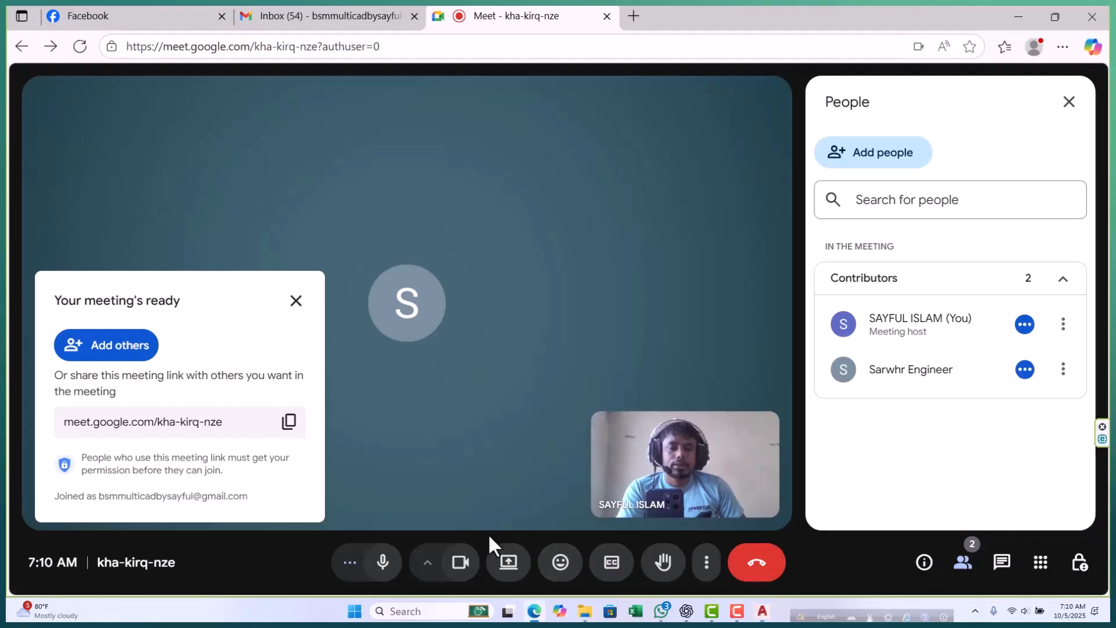
{"action": "left_click", "coordinate": [509, 567]}
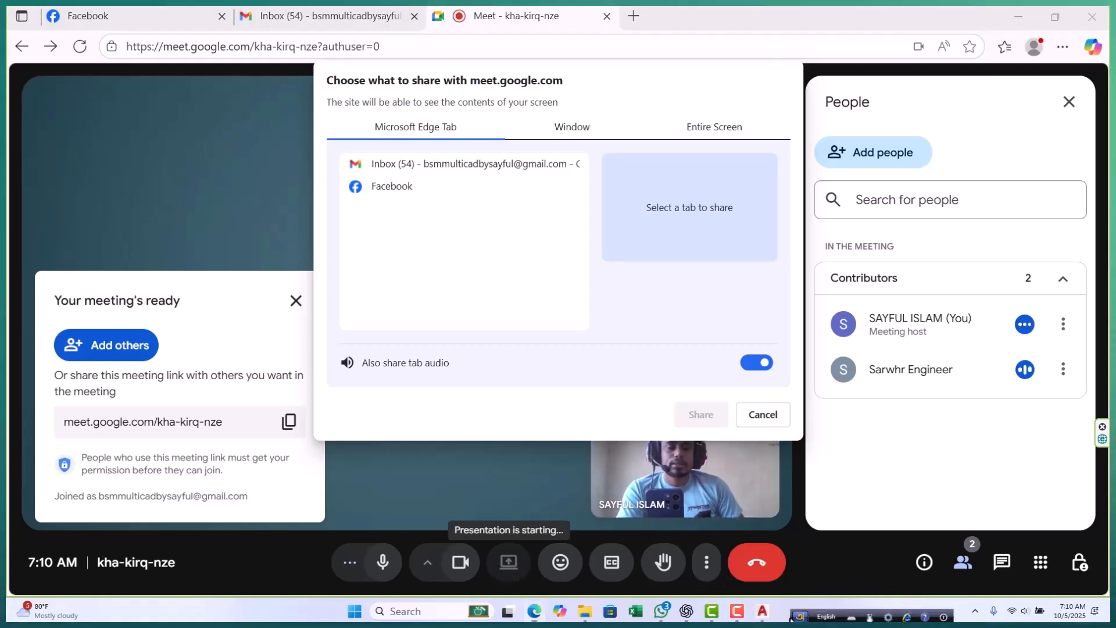
{"action": "left_click_drag", "start_coordinate": [800, 617], "coordinate": [323, 619]}
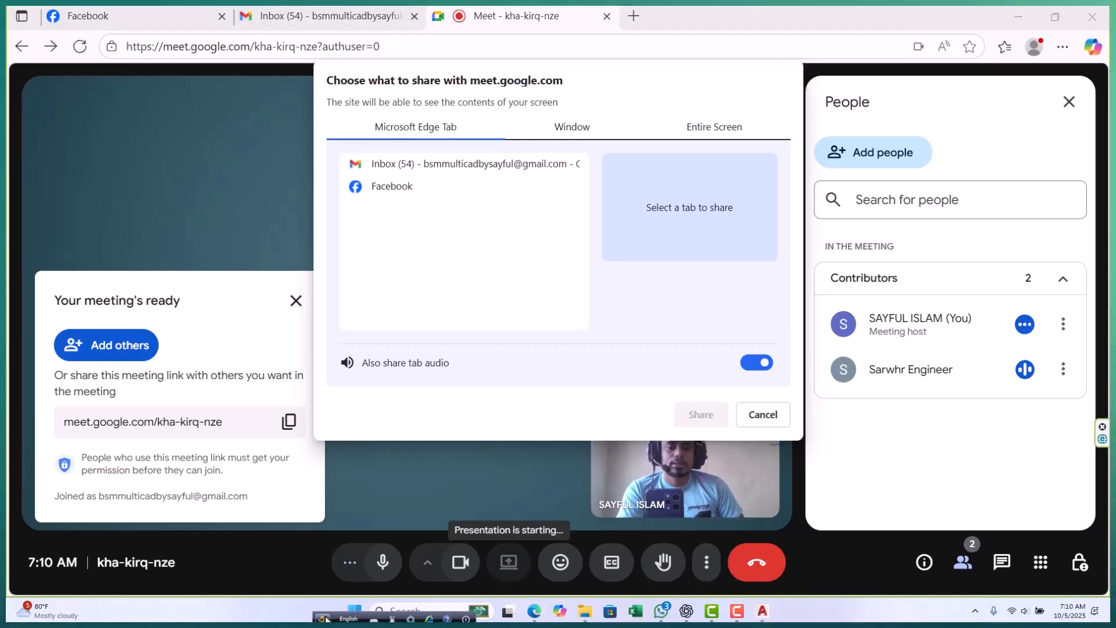
{"action": "left_click", "coordinate": [710, 132]}
{"action": "left_click", "coordinate": [467, 241]}
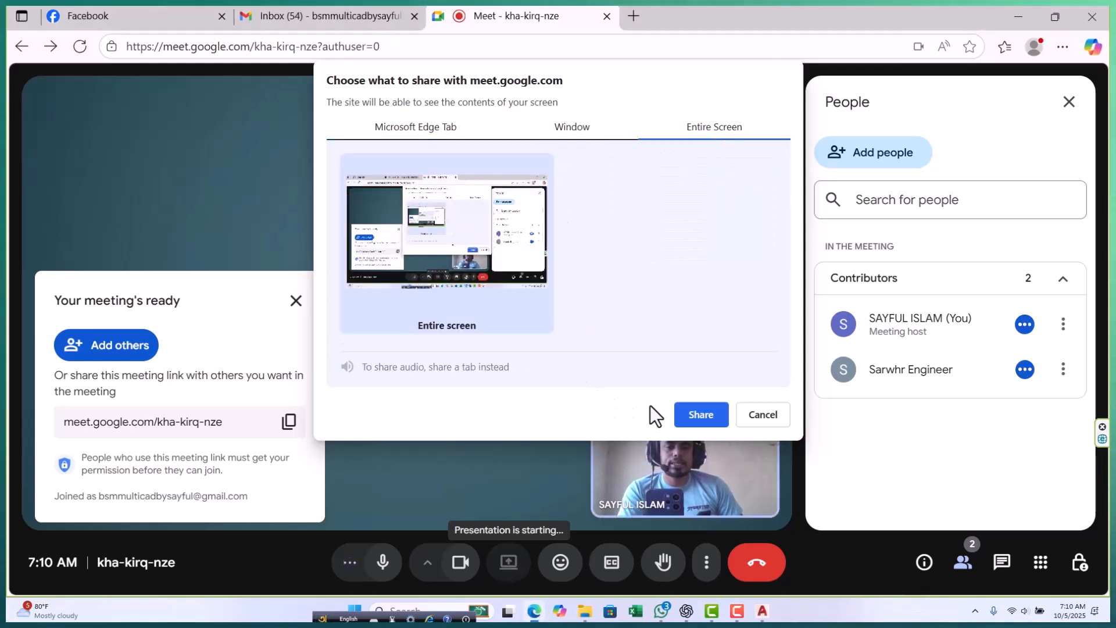
{"action": "left_click", "coordinate": [689, 420]}
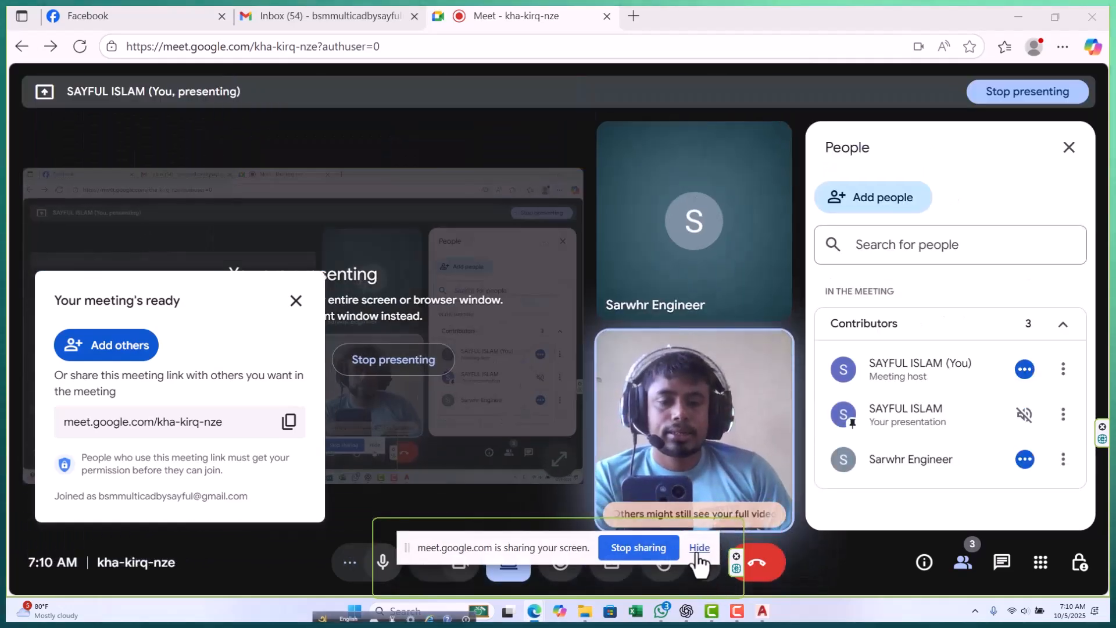
{"action": "left_click", "coordinate": [699, 547]}
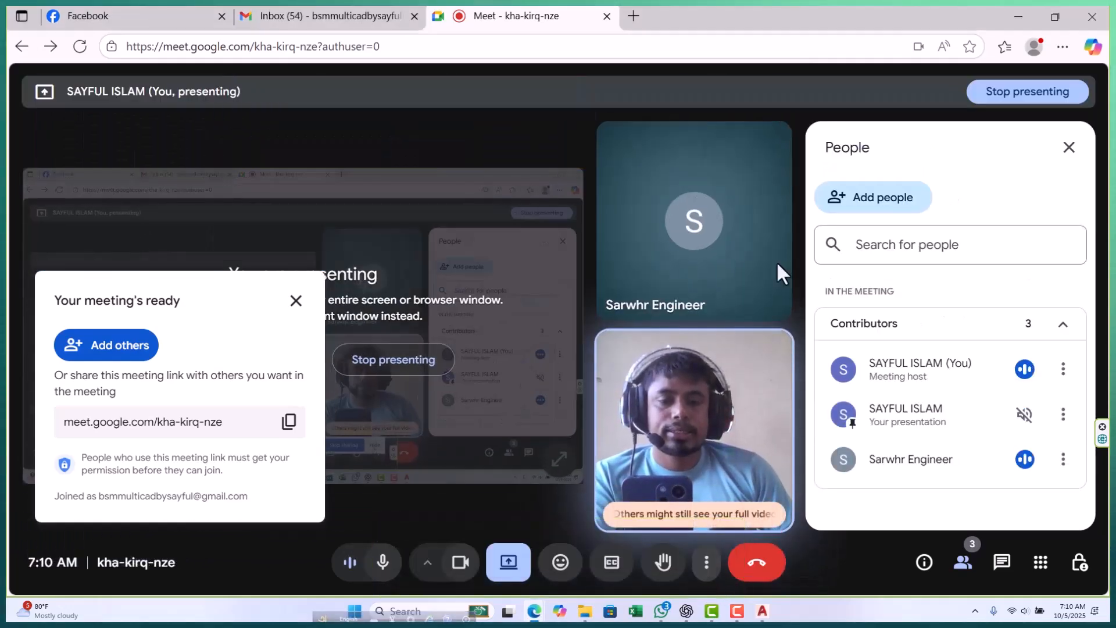
{"action": "left_click", "coordinate": [1016, 17]}
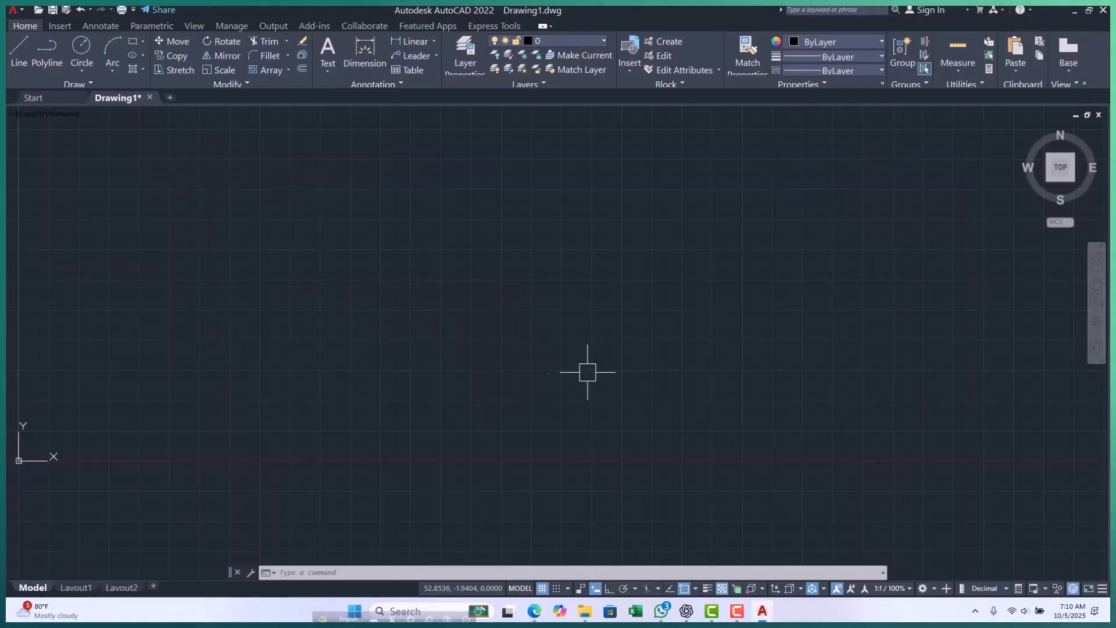
Reset the unnamed profile to its defaults again in the program options and accept the reset.
{"action": "scroll", "coordinate": [523, 370], "scroll_direction": "down", "scroll_amount": 2}
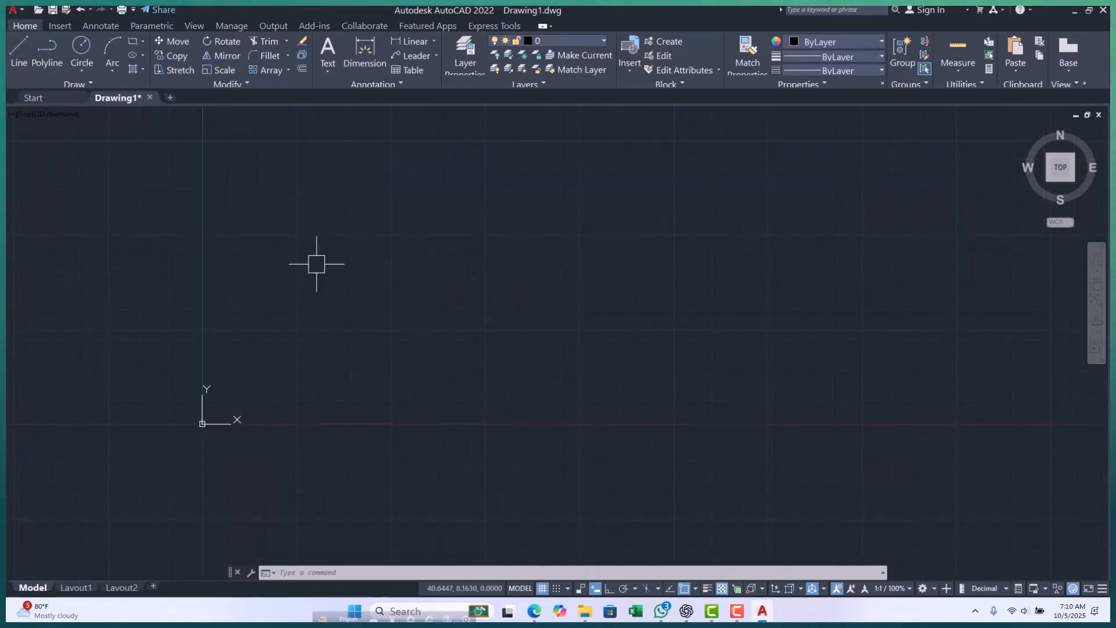
{"action": "middle_click_drag", "start_coordinate": [408, 301], "coordinate": [382, 304]}
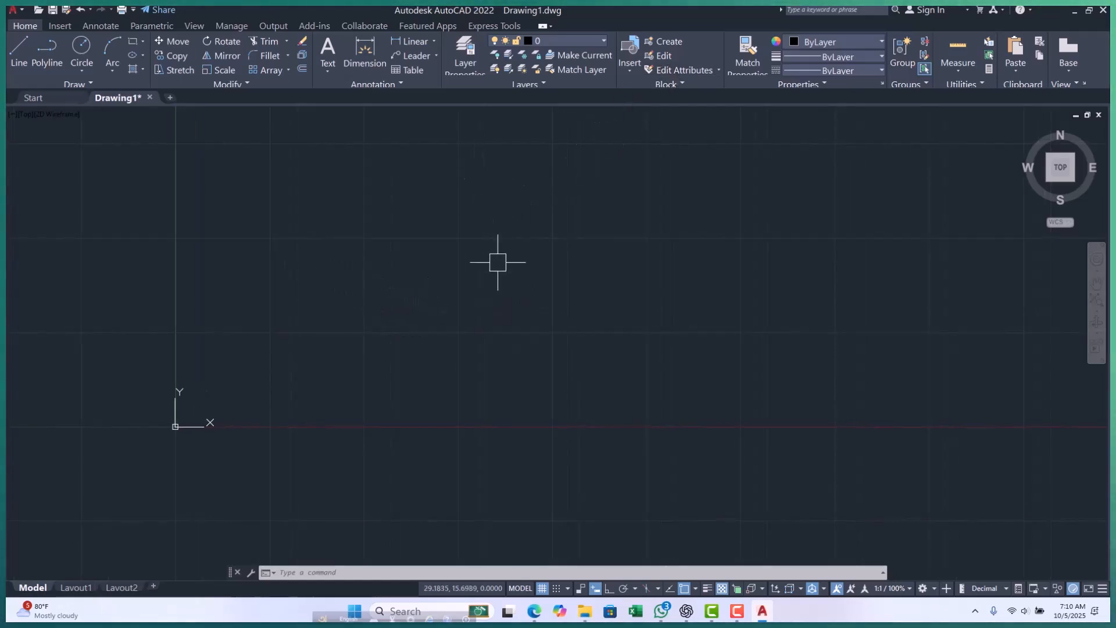
{"action": "type", "text": "un"}
{"action": "key", "text": "Return"}
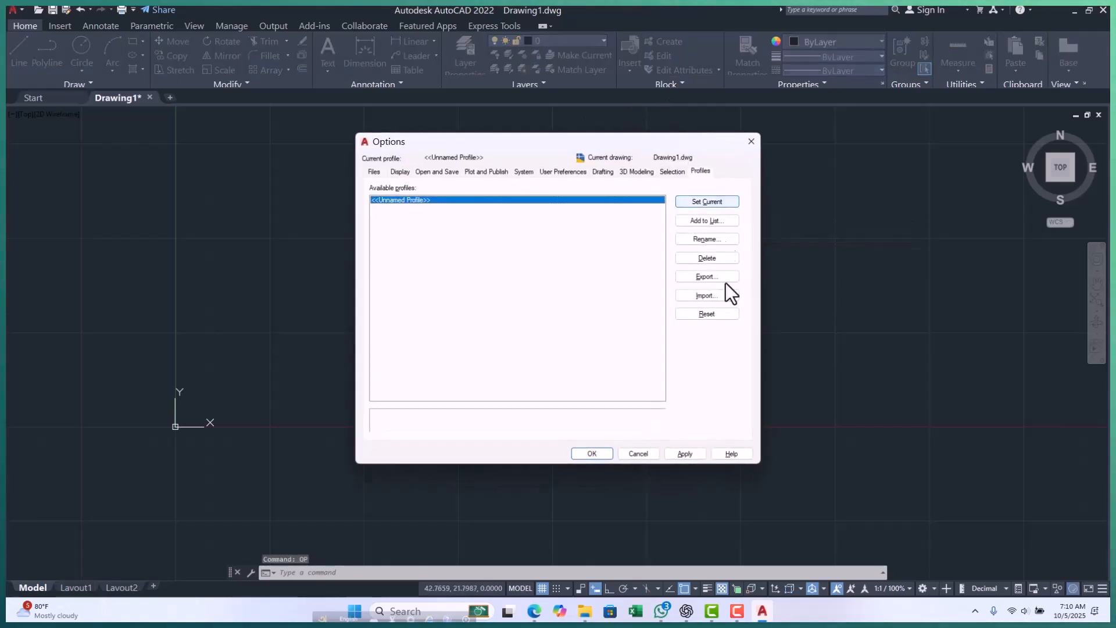
{"action": "left_click", "coordinate": [713, 316]}
{"action": "left_click", "coordinate": [556, 344]}
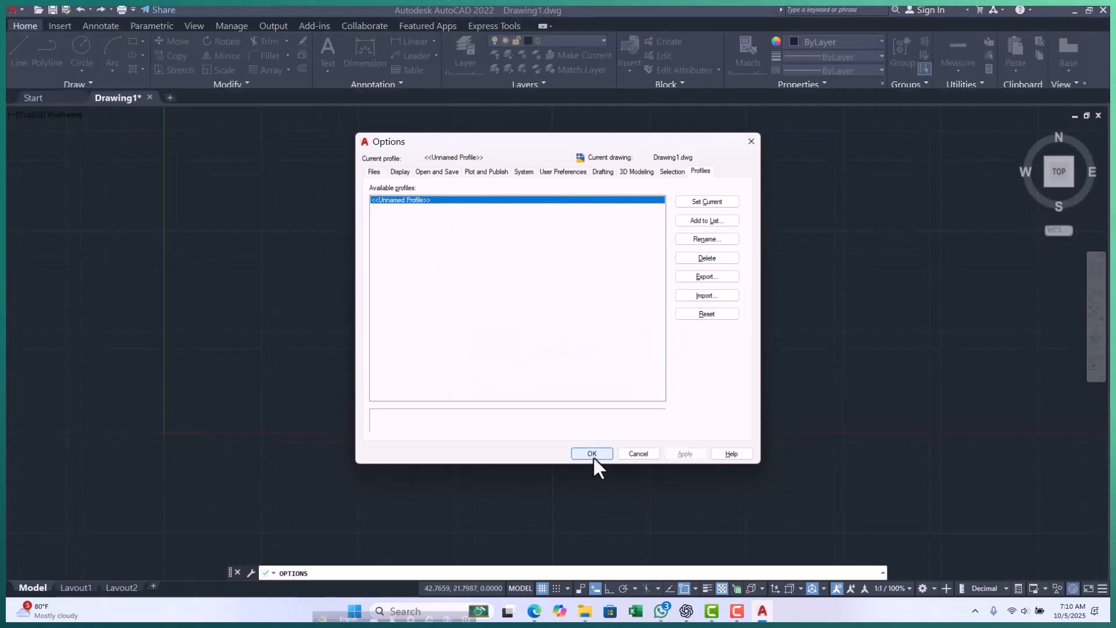
{"action": "left_click", "coordinate": [591, 454]}
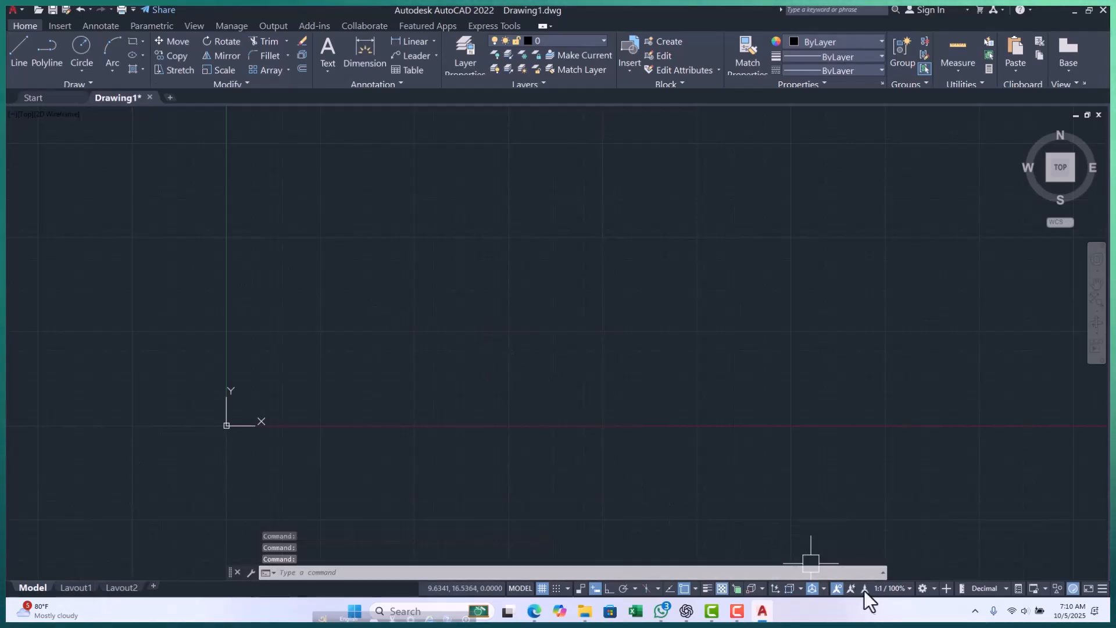
Turn off annotation visibility and dynamic input, and turn on Ortho mode.
{"action": "left_click", "coordinate": [836, 589]}
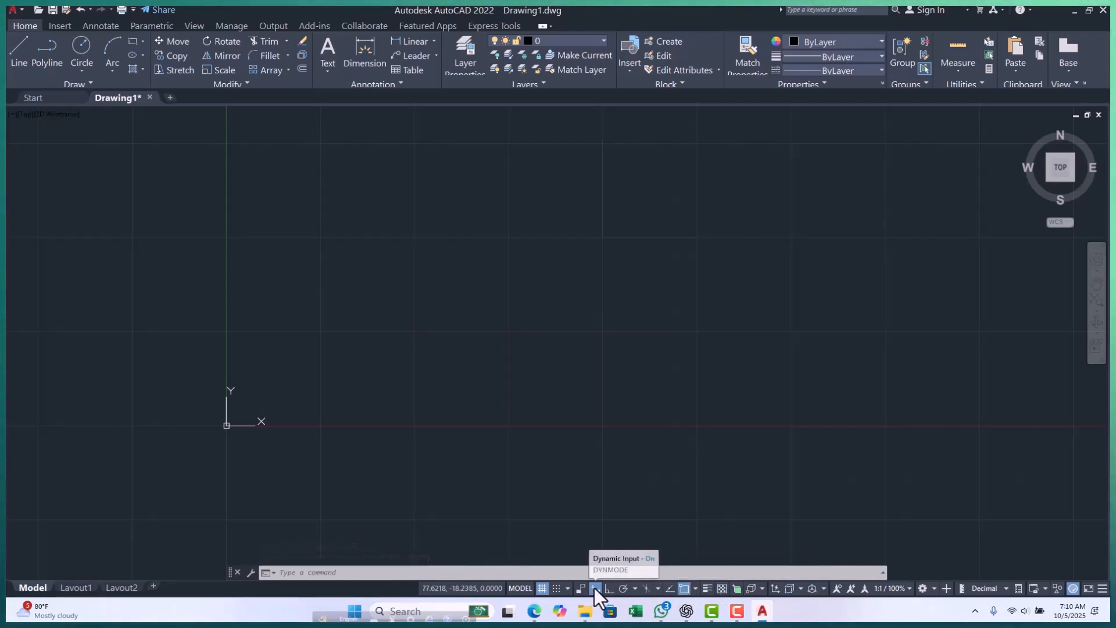
{"action": "left_click", "coordinate": [609, 589]}
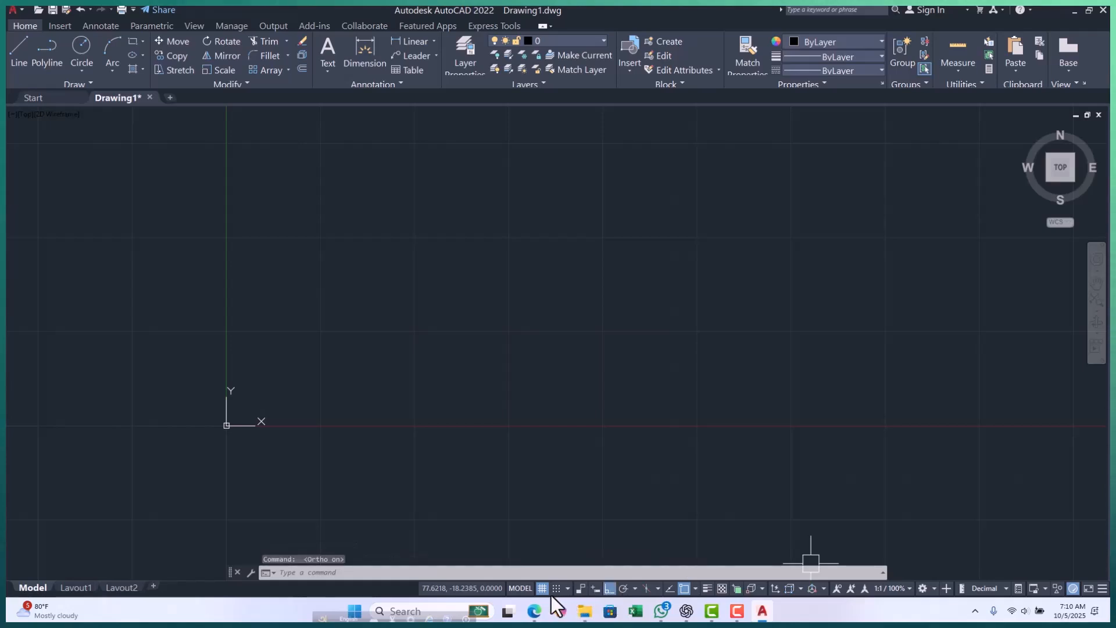
Toggle the drawing grid off, on and off again, and cancel any stray selection window.
{"action": "scroll", "coordinate": [515, 228], "scroll_direction": "up", "scroll_amount": 3}
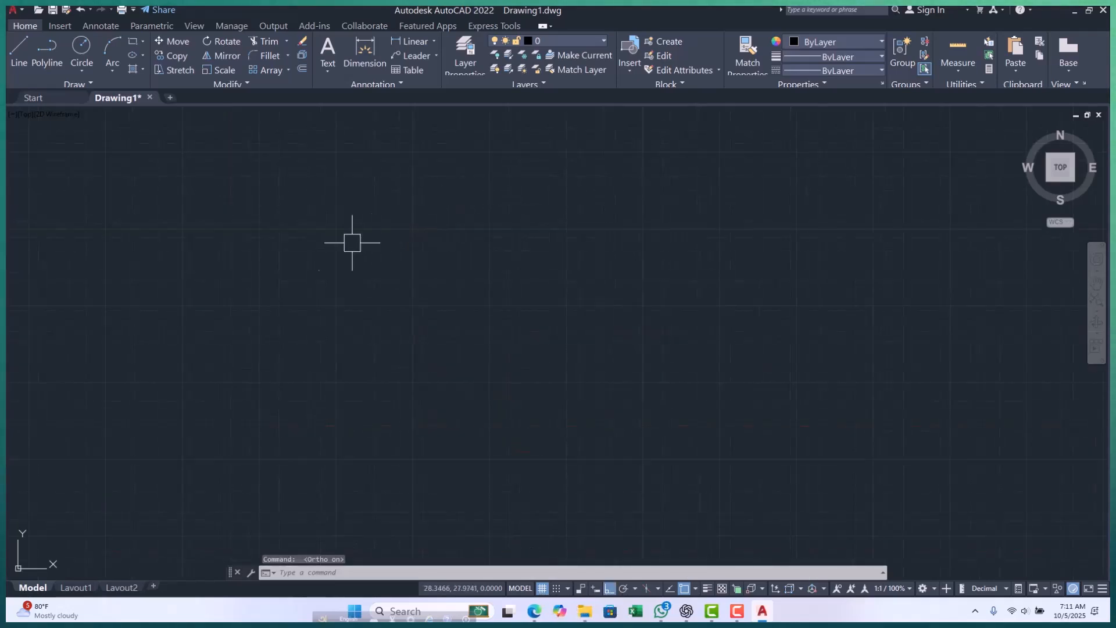
{"action": "middle_click_drag", "start_coordinate": [402, 280], "coordinate": [390, 255]}
{"action": "scroll", "coordinate": [430, 310], "scroll_direction": "down", "scroll_amount": 5}
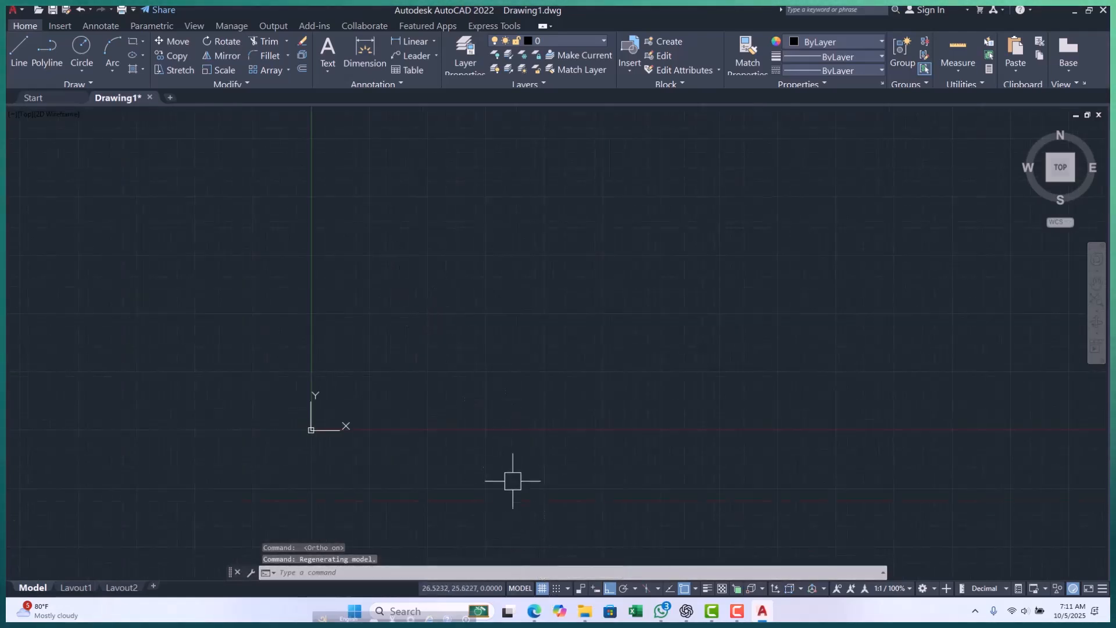
{"action": "left_click", "coordinate": [542, 589]}
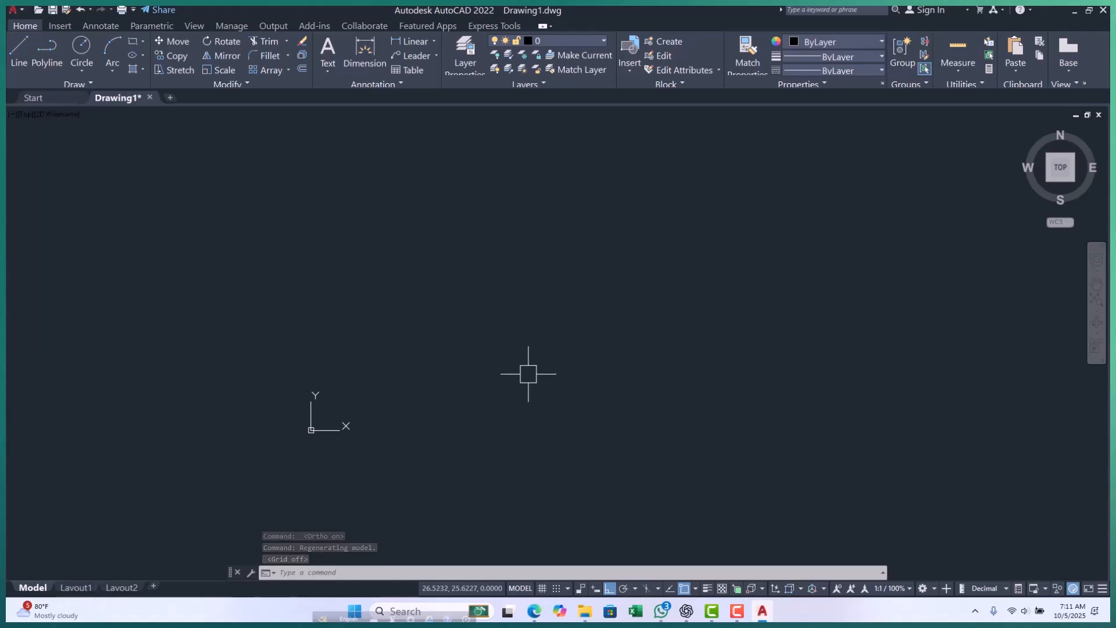
{"action": "key", "text": "F7"}
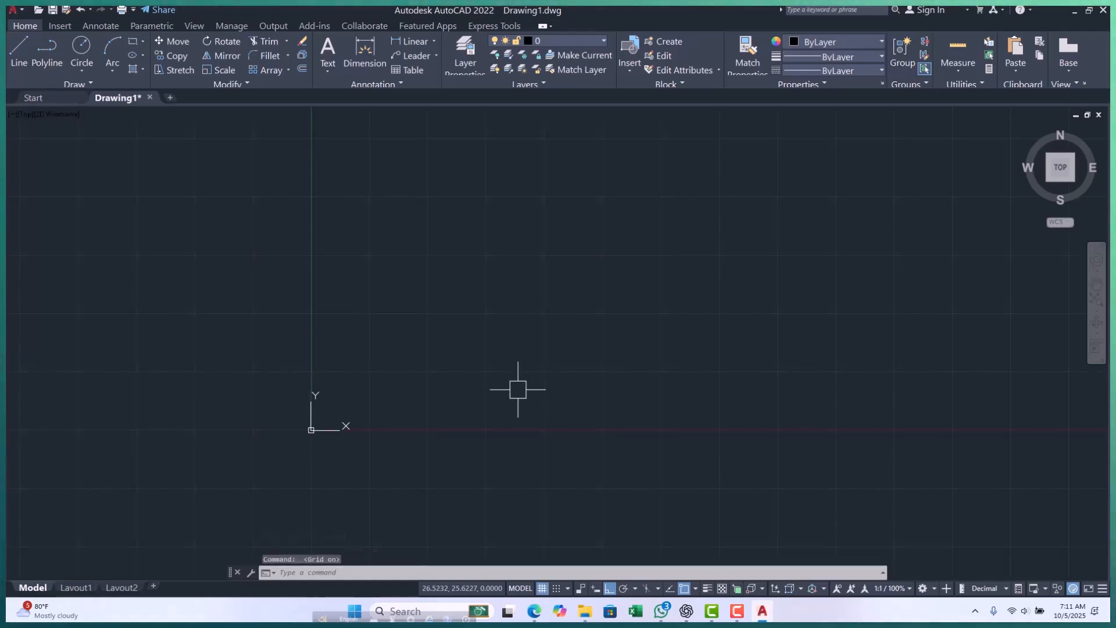
{"action": "key", "text": "F7"}
{"action": "left_click", "coordinate": [515, 387]}
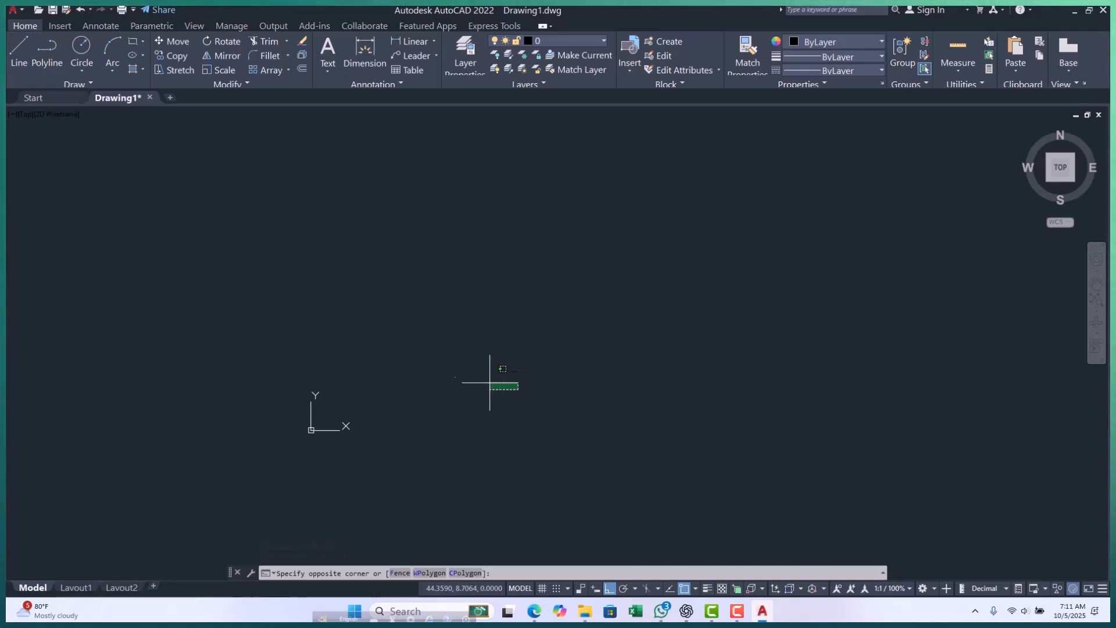
{"action": "scroll", "coordinate": [415, 328], "scroll_direction": "down", "scroll_amount": 3}
{"action": "key", "text": "Escape"}
{"action": "key", "text": "Escape"}
{"action": "key", "text": "Escape"}
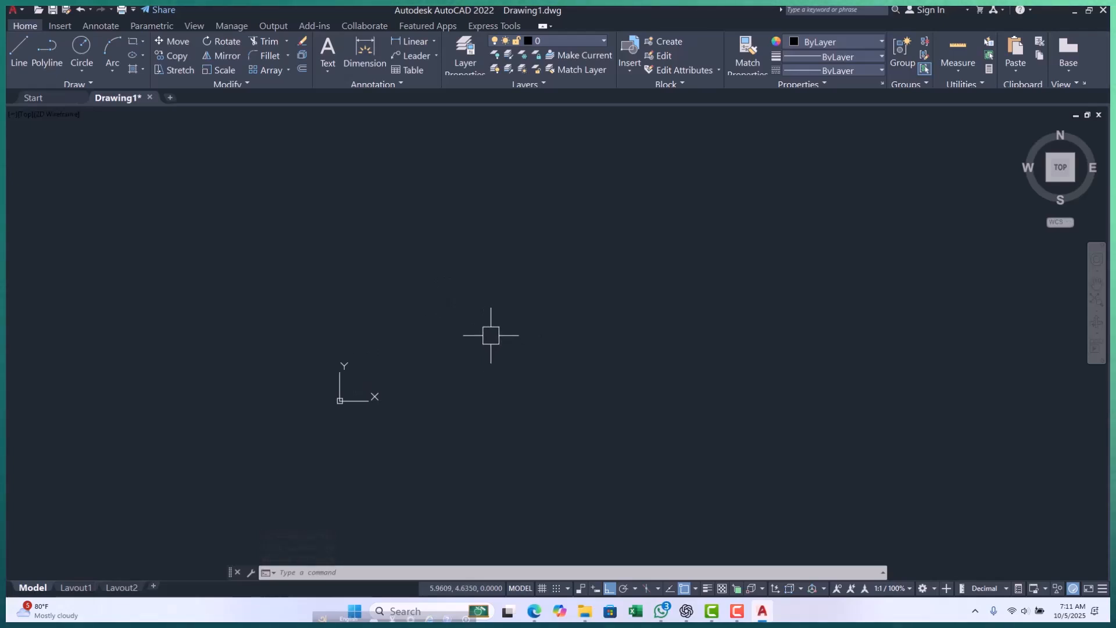
Draw a short horizontal line in the empty area above and to the right of the origin.
{"action": "type", "text": "l"}
{"action": "key", "text": "Return"}
{"action": "left_click", "coordinate": [447, 335]}
{"action": "left_click", "coordinate": [509, 335]}
{"action": "key", "text": "Escape"}
{"action": "key", "text": "Escape"}
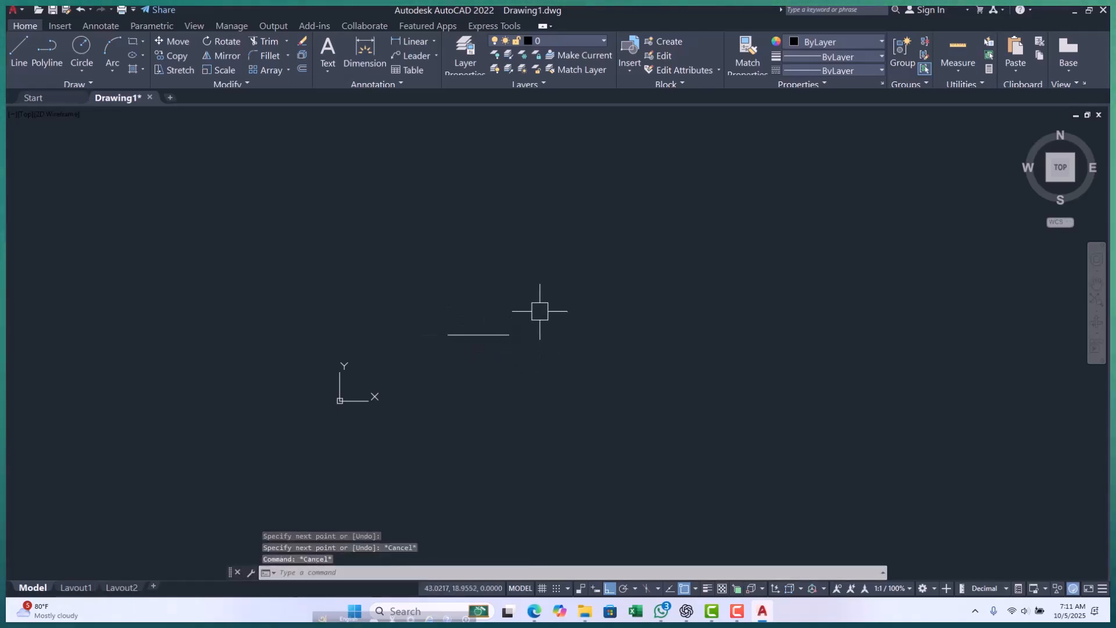
Draw a small, nearly square rectangle just above the horizontal line.
{"action": "type", "text": "rec"}
{"action": "key", "text": "Return"}
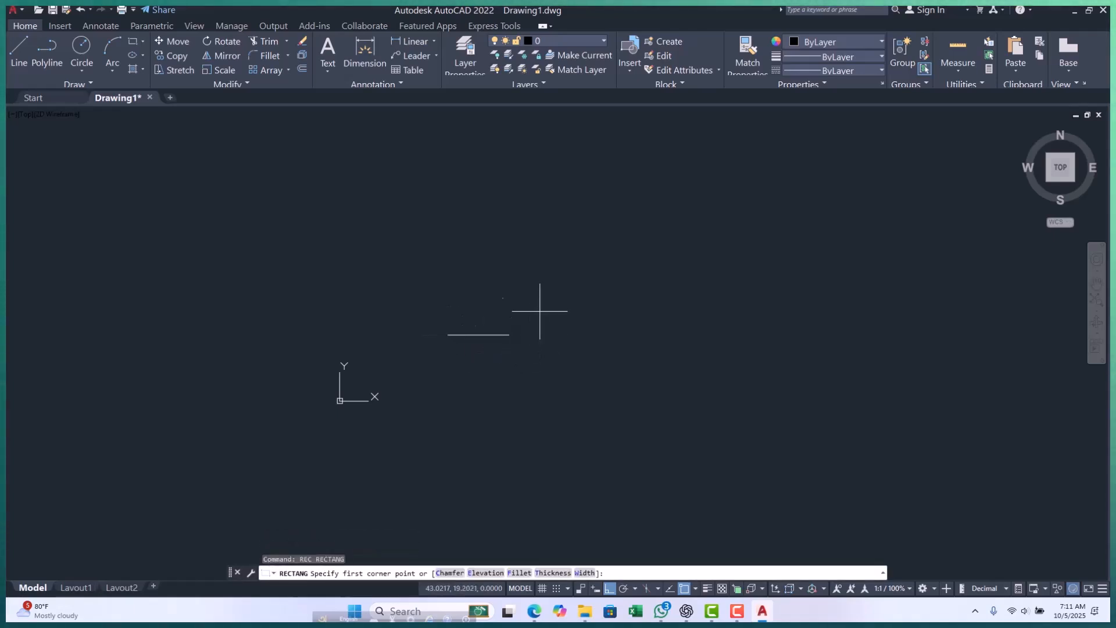
{"action": "left_click", "coordinate": [464, 290]}
{"action": "left_click", "coordinate": [481, 310]}
{"action": "key", "text": "Escape"}
{"action": "key", "text": "Escape"}
{"action": "key", "text": "Escape"}
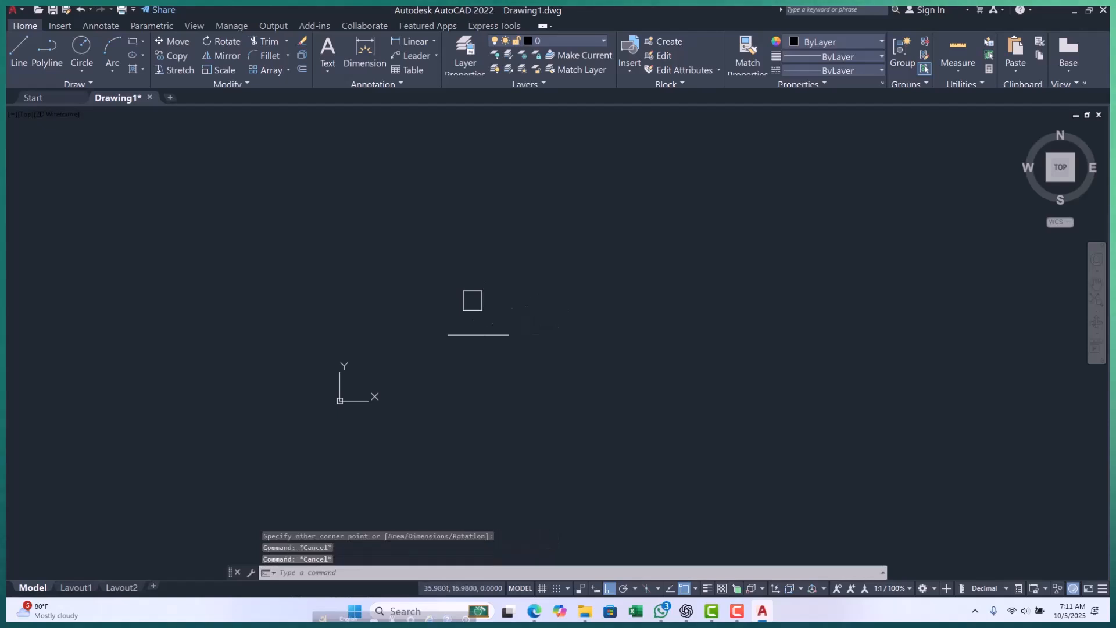
Set the crosshair size to 45 in the program's display options and apply it.
{"action": "type", "text": "op"}
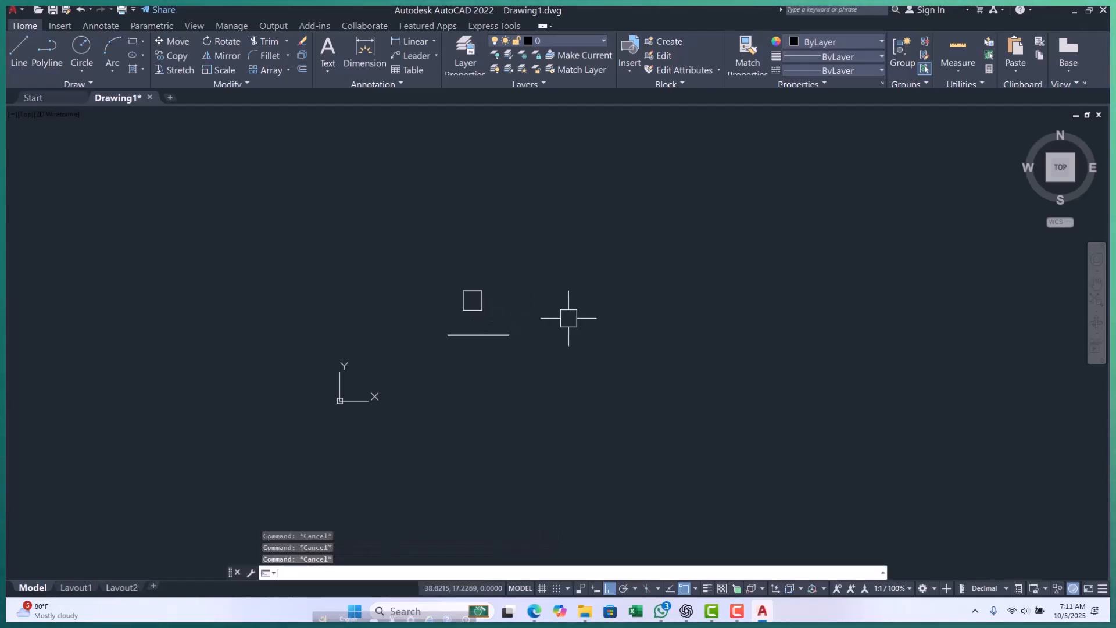
{"action": "key", "text": "Return"}
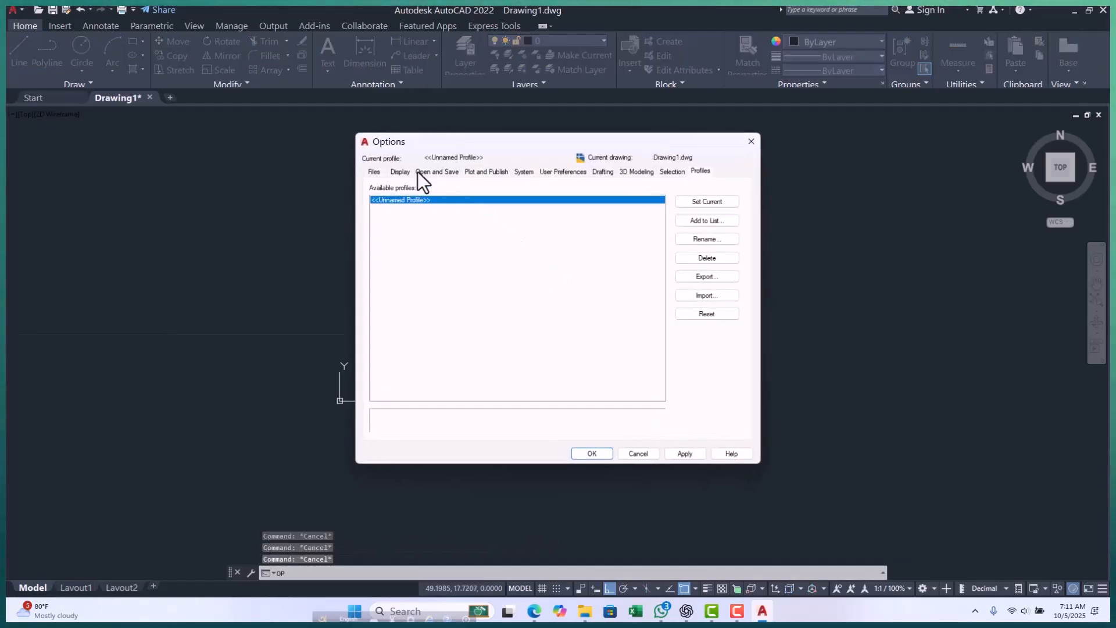
{"action": "left_click", "coordinate": [402, 172]}
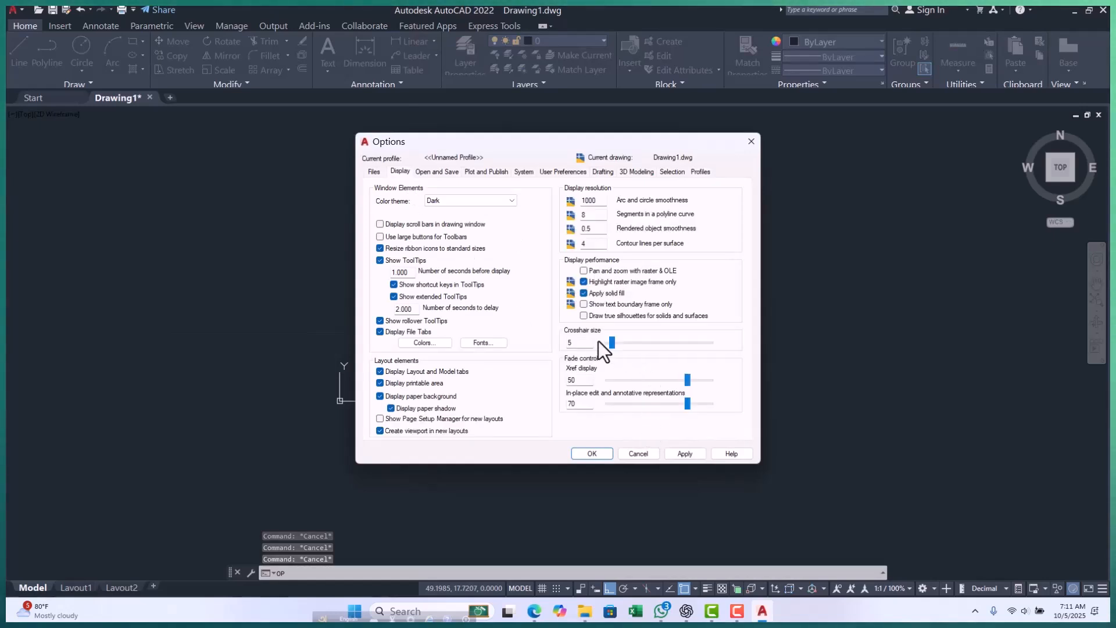
{"action": "left_click", "coordinate": [576, 342]}
{"action": "left_click_drag", "start_coordinate": [576, 343], "coordinate": [551, 340]}
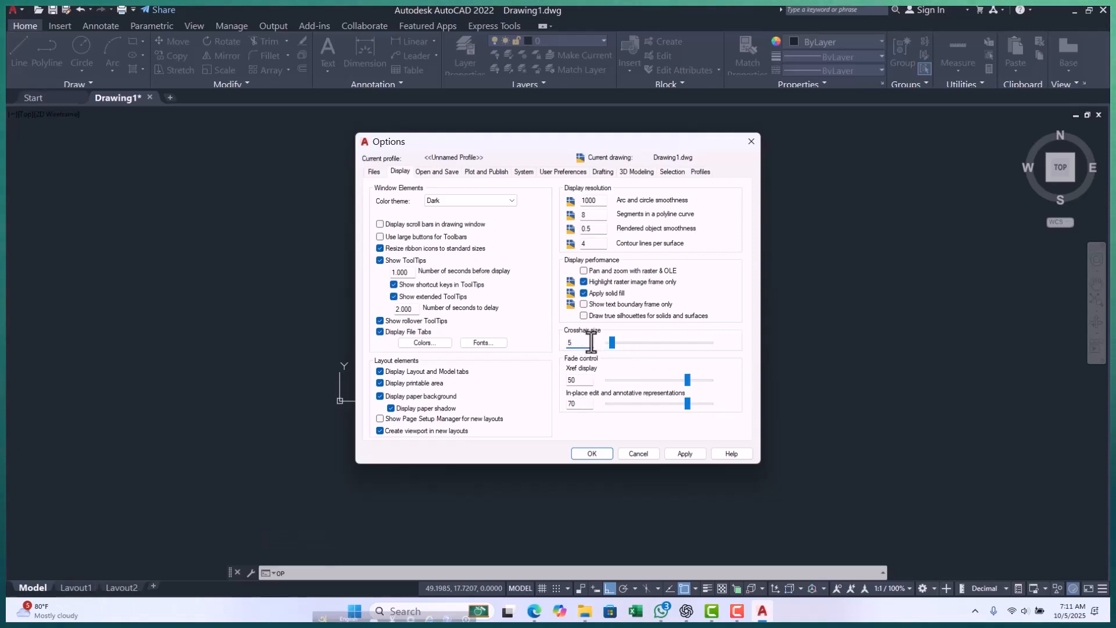
{"action": "left_click_drag", "start_coordinate": [608, 340], "coordinate": [631, 342]}
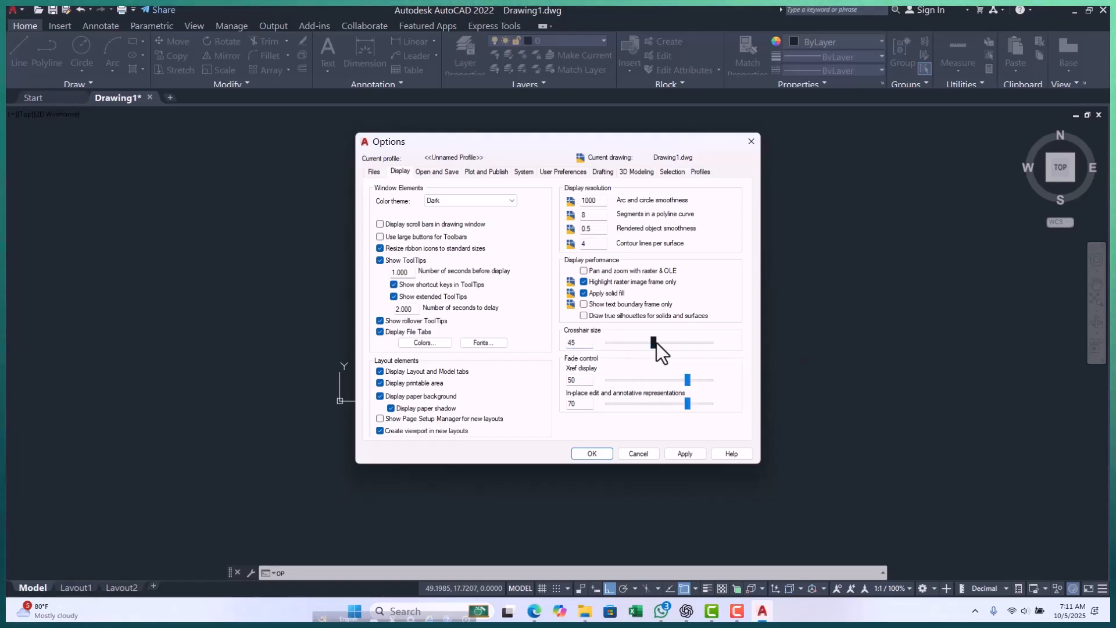
{"action": "left_click", "coordinate": [684, 454]}
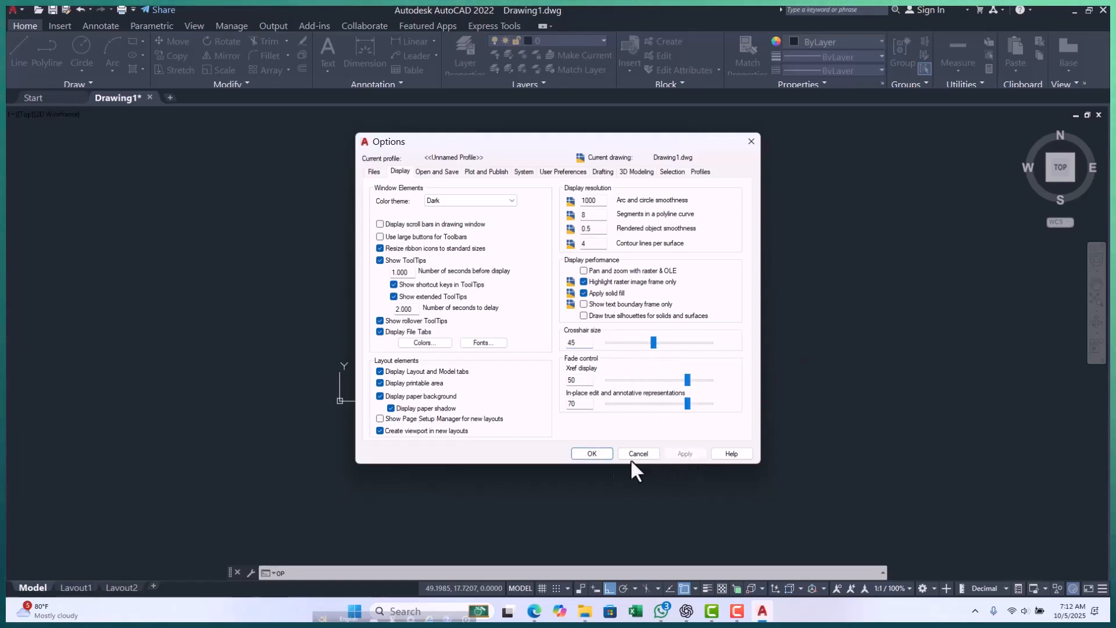
Set the automatic save interval to 2 minutes in the file safety options, and disable automatic save.
{"action": "left_click", "coordinate": [448, 172]}
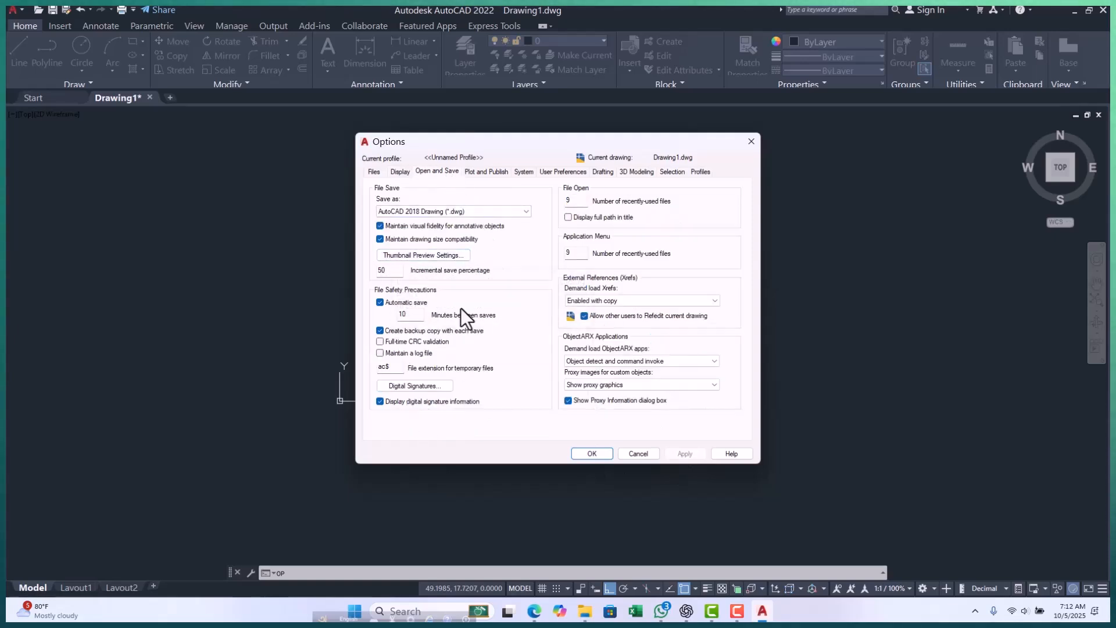
{"action": "left_click", "coordinate": [416, 315]}
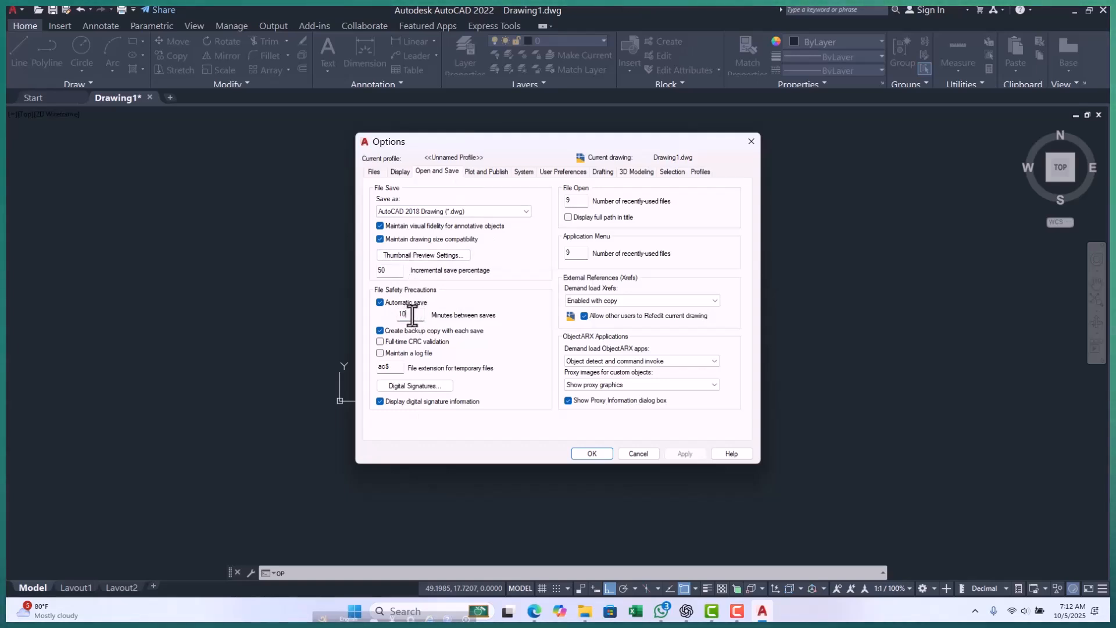
{"action": "type", "text": "2"}
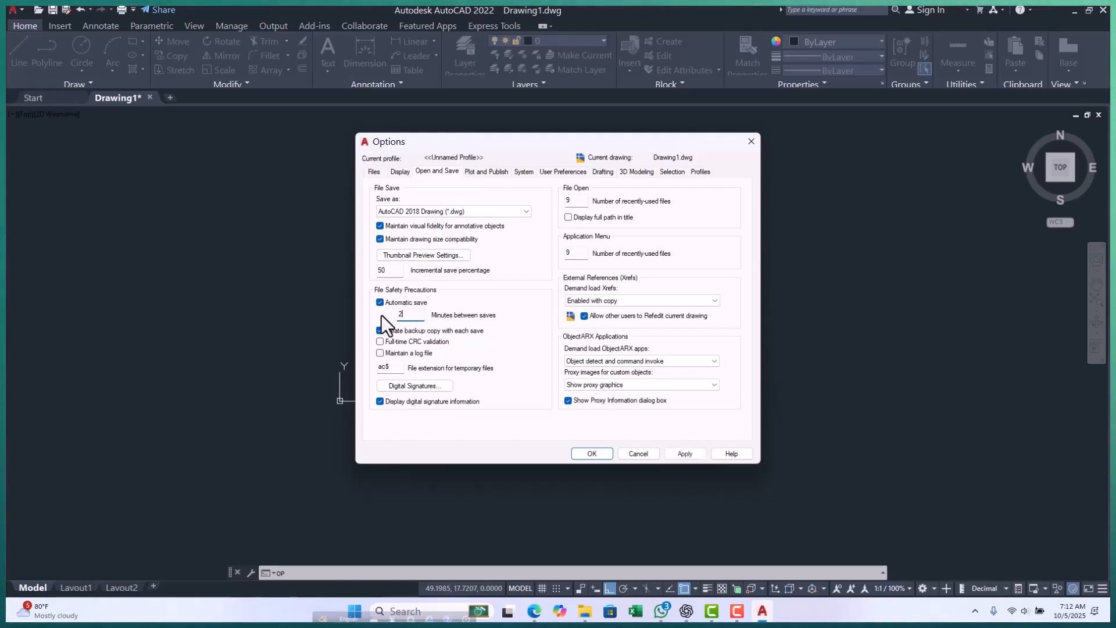
{"action": "left_click", "coordinate": [381, 302]}
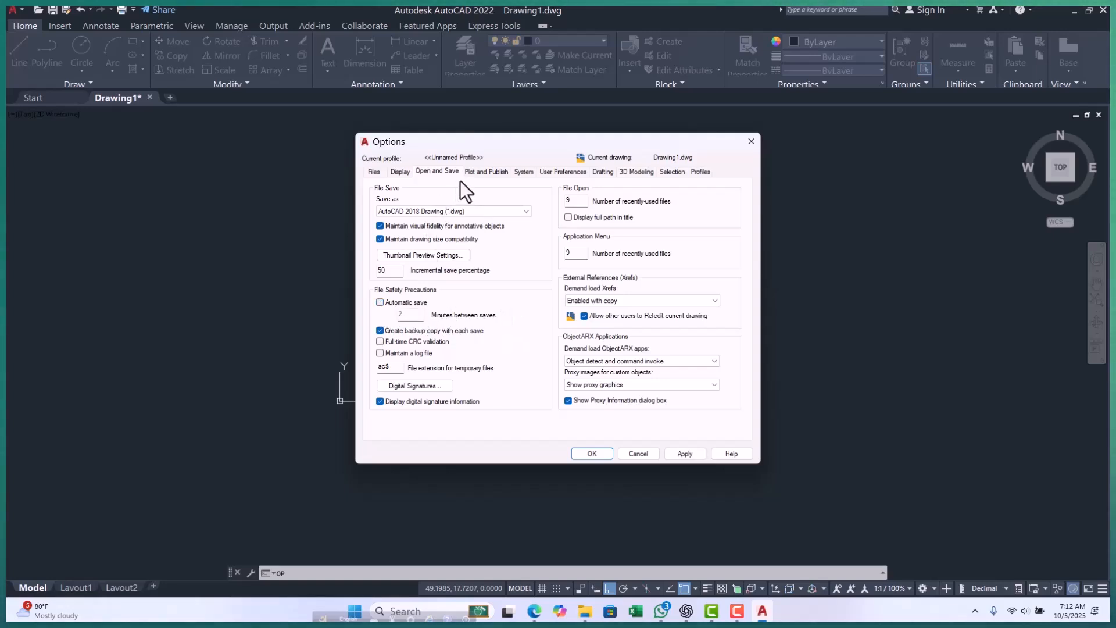
Look at the color choices for the 2D model space uniform background and leave the color dialog without changing them.
{"action": "left_click", "coordinate": [403, 174]}
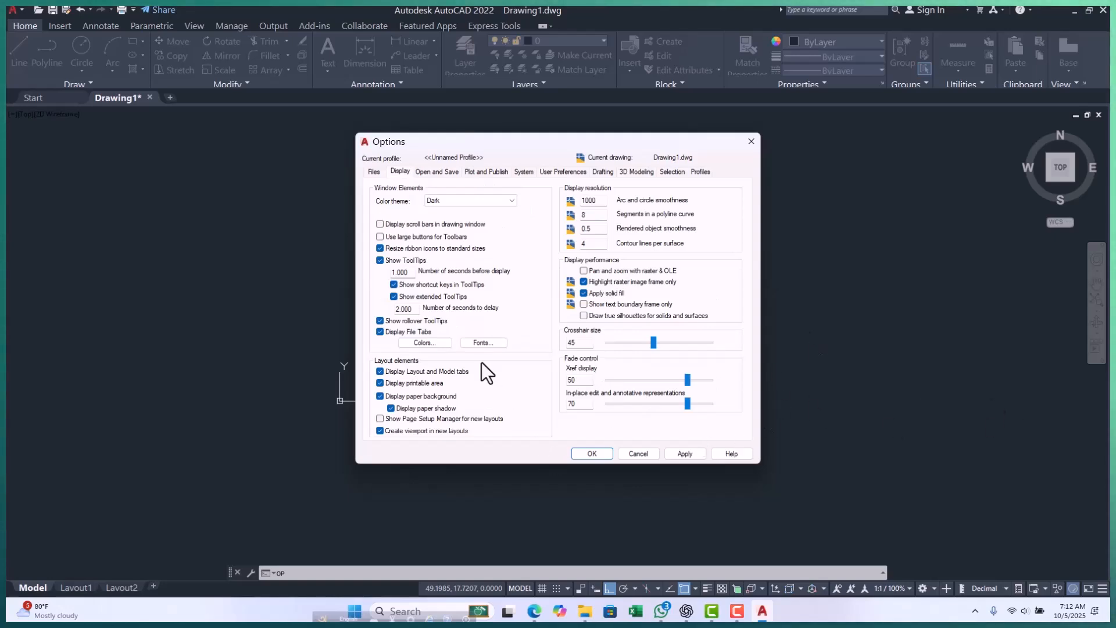
{"action": "left_click", "coordinate": [429, 343]}
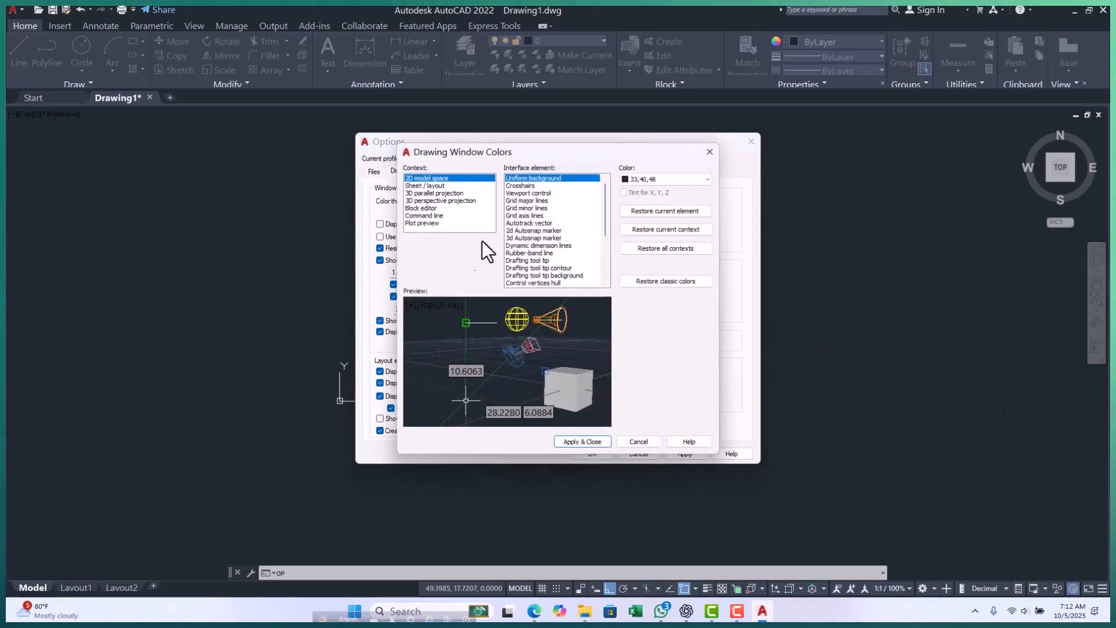
{"action": "left_click", "coordinate": [662, 179]}
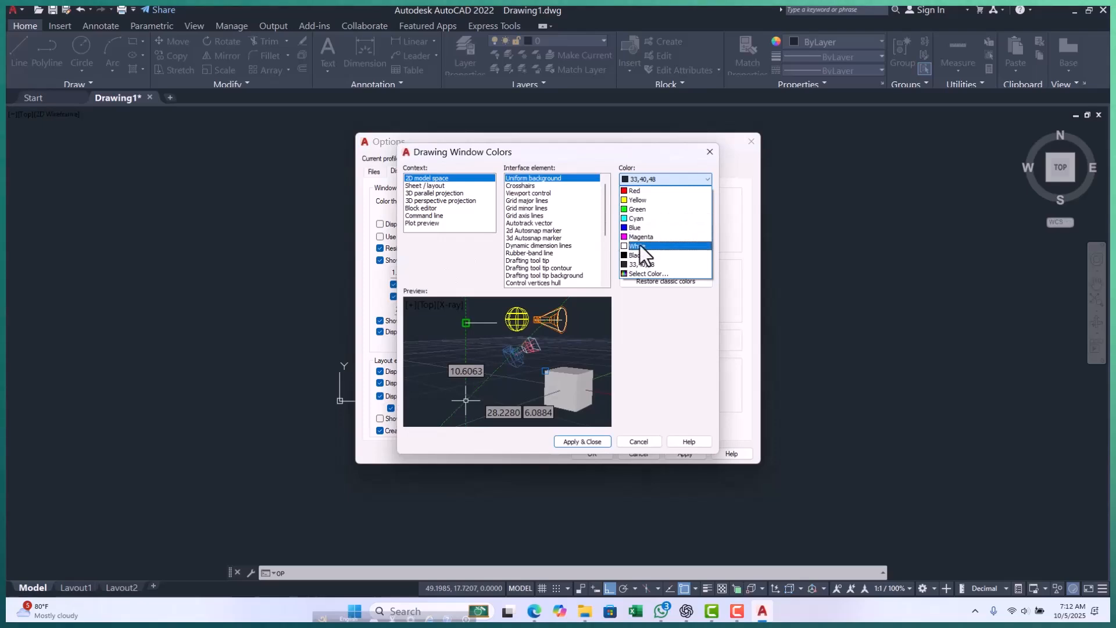
{"action": "left_click", "coordinate": [646, 385]}
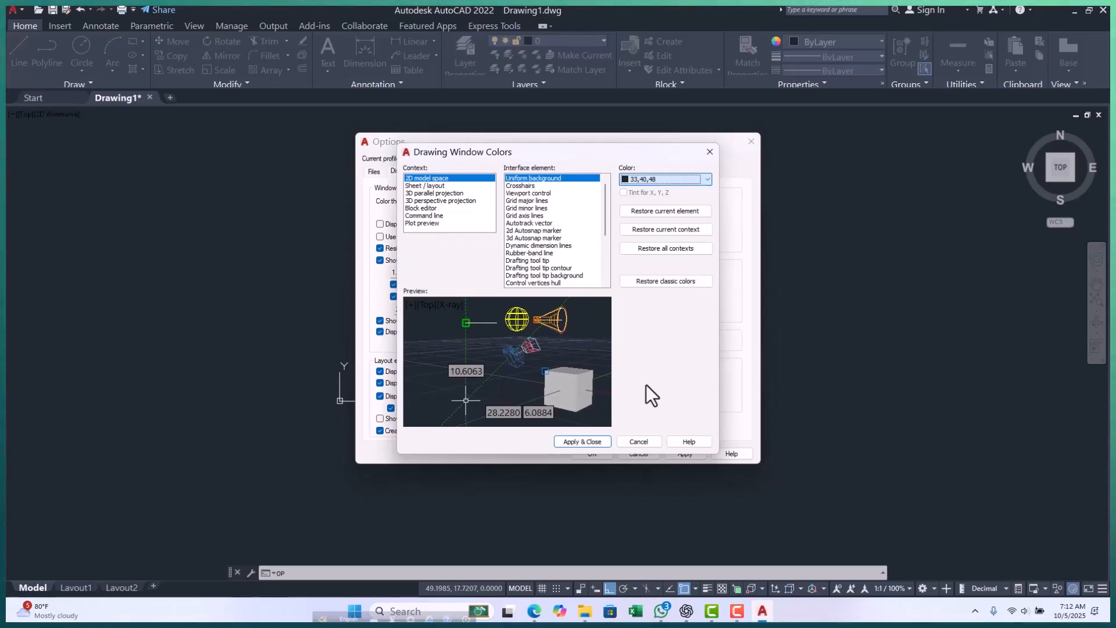
{"action": "left_click", "coordinate": [640, 441]}
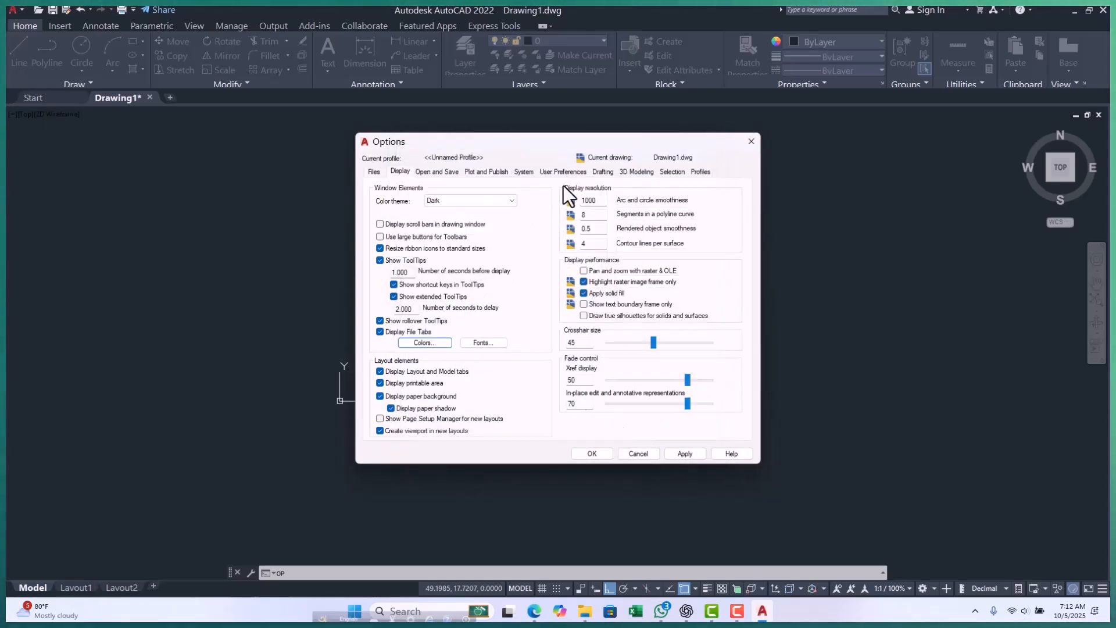
Look through the profile, selection and 3D modeling options, and accept the changed program options.
{"action": "left_click", "coordinate": [701, 171]}
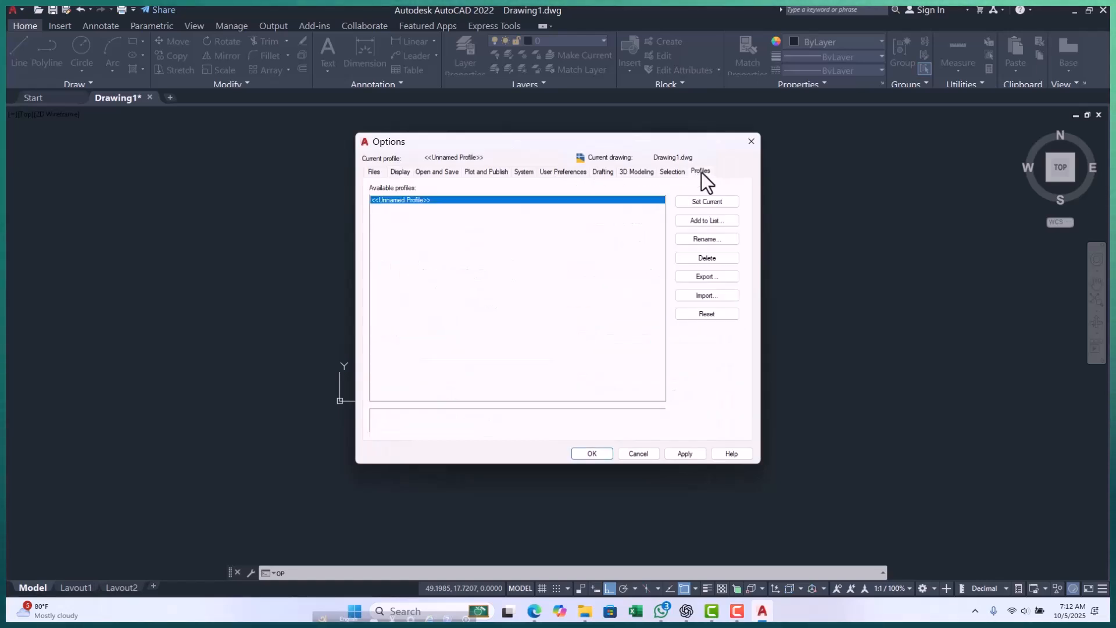
{"action": "left_click", "coordinate": [671, 172]}
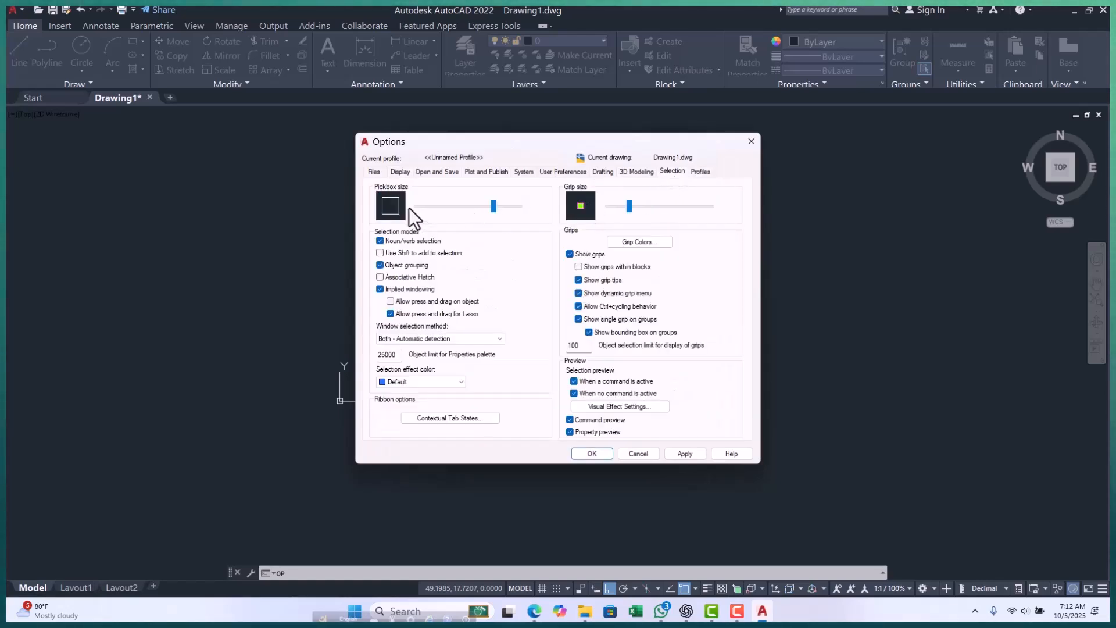
{"action": "left_click", "coordinate": [618, 172]}
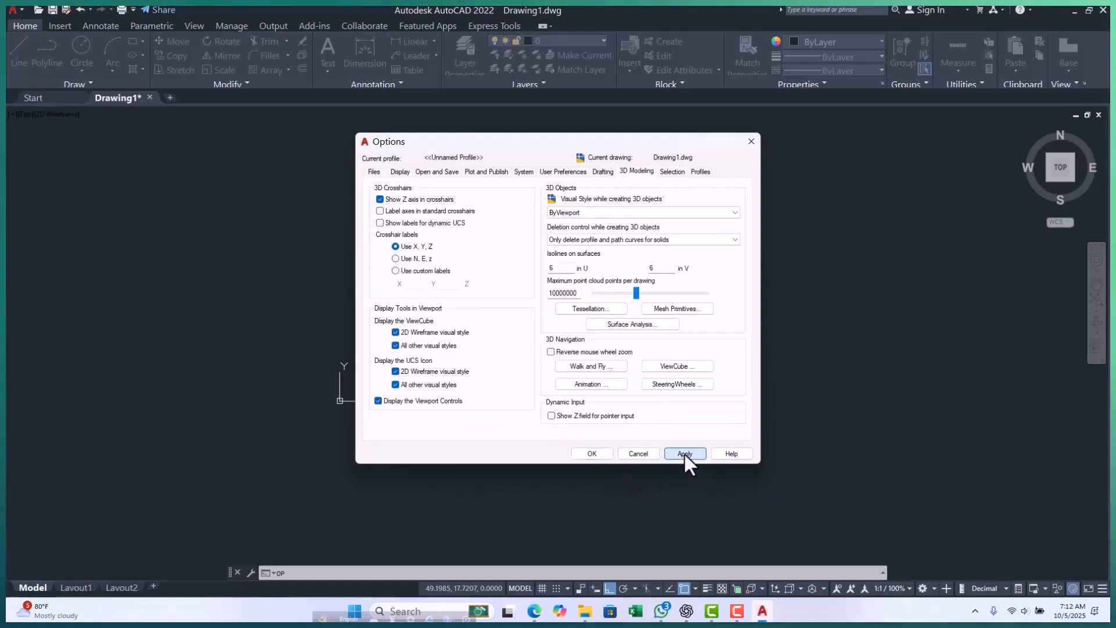
{"action": "left_click", "coordinate": [588, 454]}
Select both the small rectangle and the horizontal line with a crossing window.
{"action": "scroll", "coordinate": [511, 293], "scroll_direction": "up", "scroll_amount": 2}
{"action": "left_click", "coordinate": [554, 236]}
{"action": "left_click", "coordinate": [382, 399]}
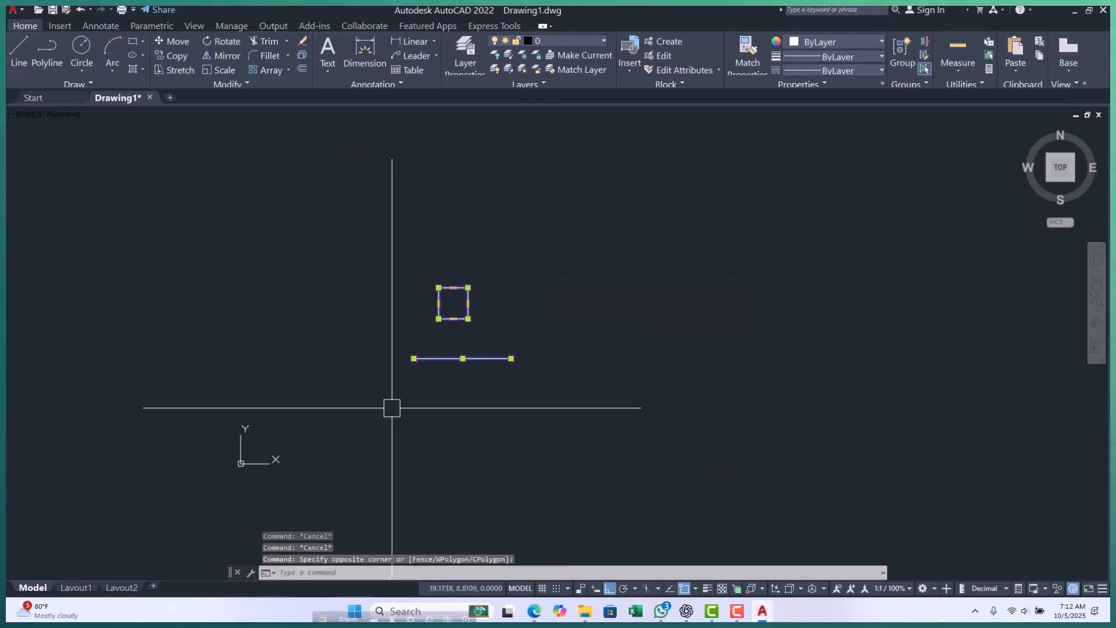
Erase the selected rectangle and horizontal line from the drawing.
{"action": "type", "text": "e"}
{"action": "key", "text": "Return"}
{"action": "key", "text": "Escape"}
{"action": "key", "text": "Escape"}
{"action": "key", "text": "Escape"}
{"action": "middle_click_drag", "start_coordinate": [392, 407], "coordinate": [315, 373]}
{"action": "scroll", "coordinate": [326, 336], "scroll_direction": "down", "scroll_amount": 10}
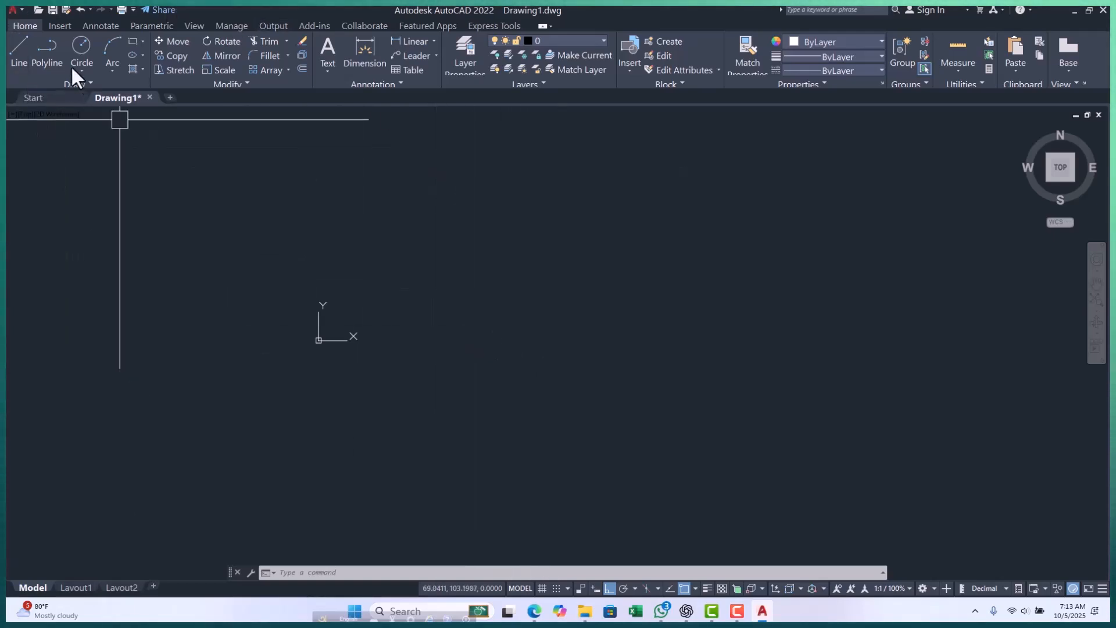
{"action": "left_click", "coordinate": [23, 7]}
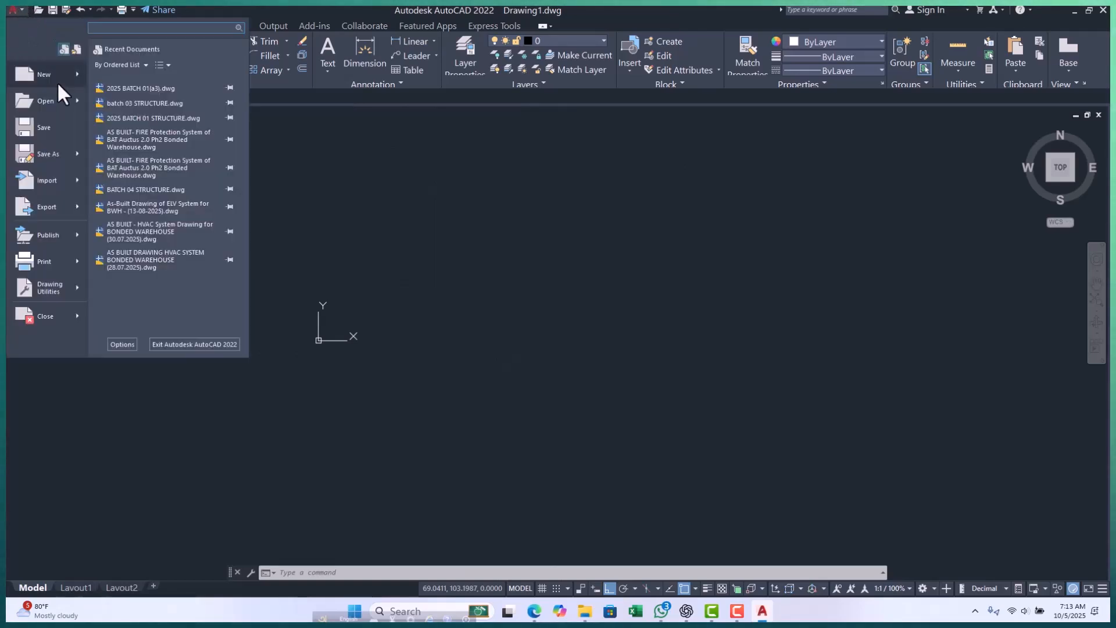
{"action": "mouse_move", "coordinate": [58, 84]}
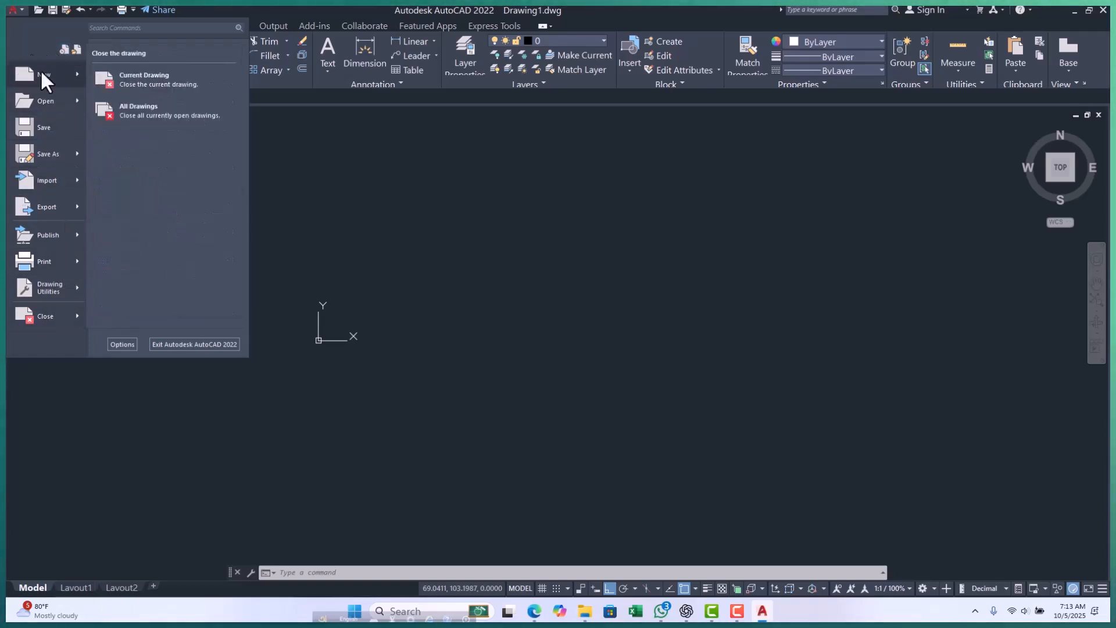
{"action": "left_click", "coordinate": [359, 277]}
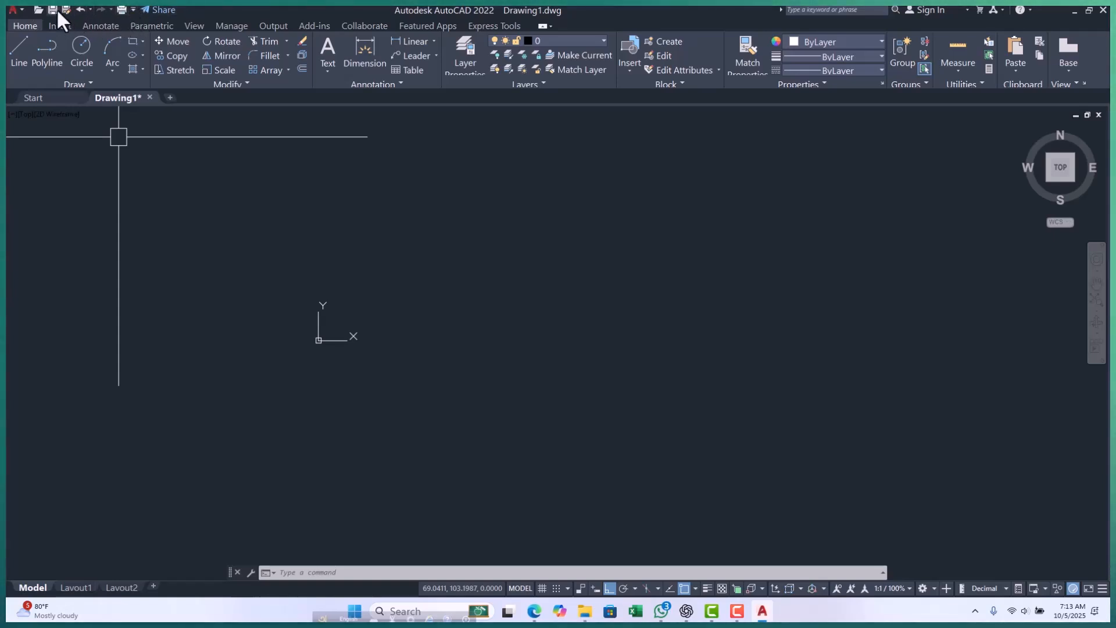
Add the Layer control to the Quick Access Toolbar and minimize the ribbon to panel buttons.
{"action": "left_click", "coordinate": [133, 10]}
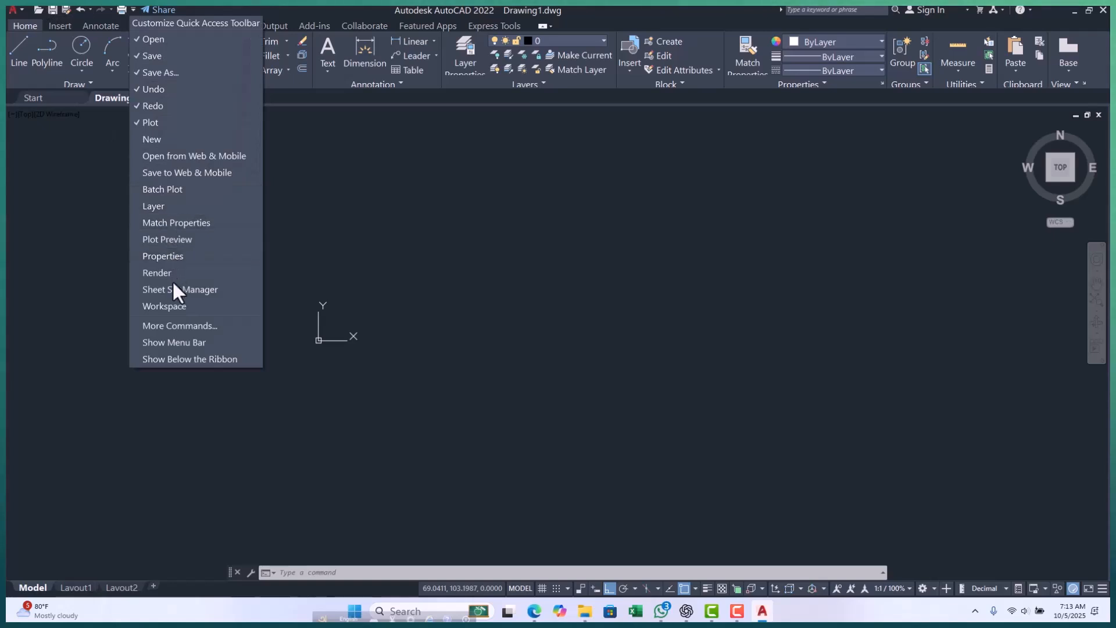
{"action": "left_click", "coordinate": [162, 201]}
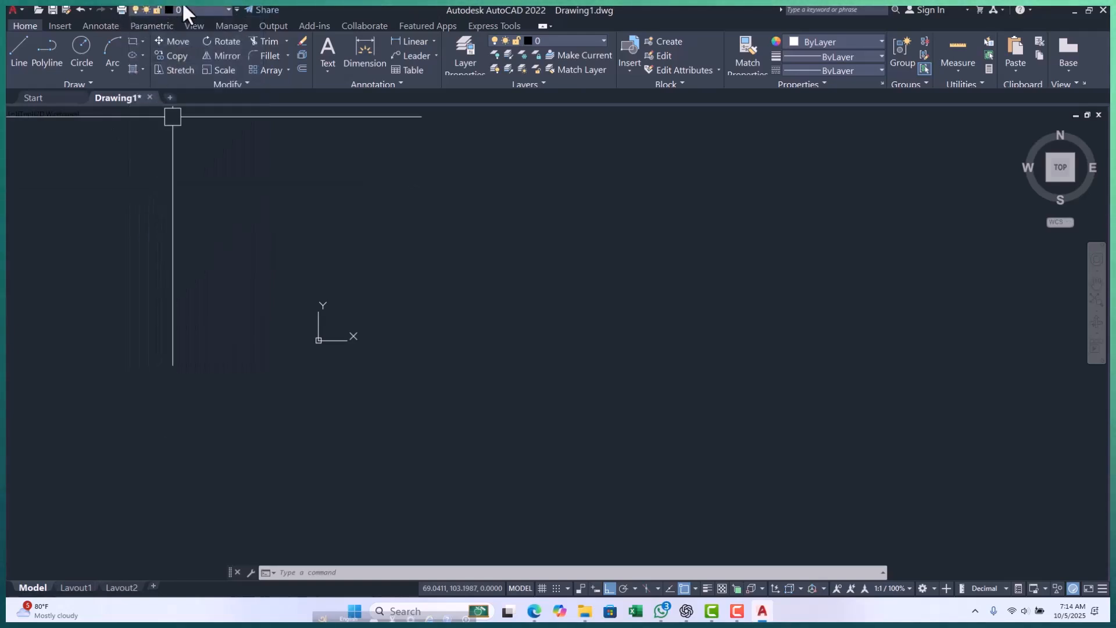
{"action": "left_click", "coordinate": [541, 26]}
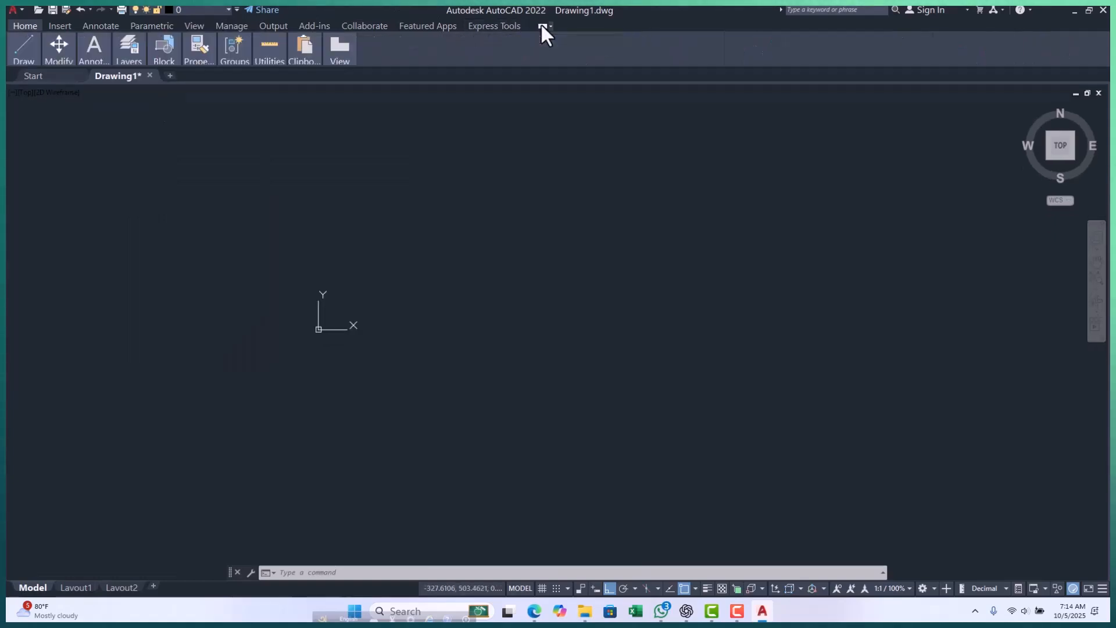
{"action": "left_click", "coordinate": [227, 10]}
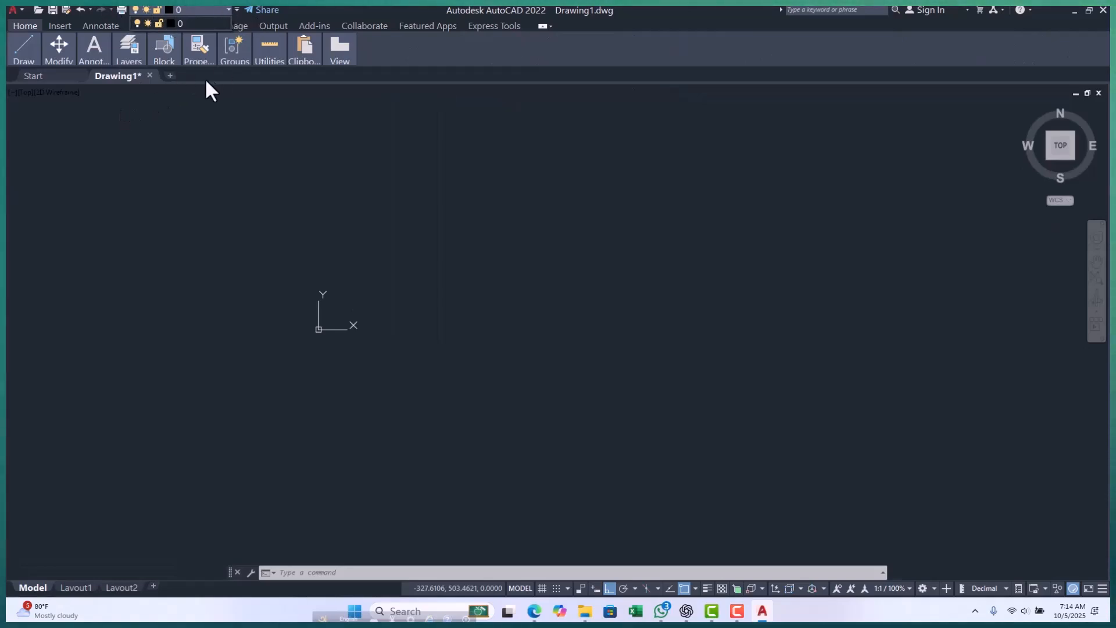
{"action": "left_click", "coordinate": [374, 262]}
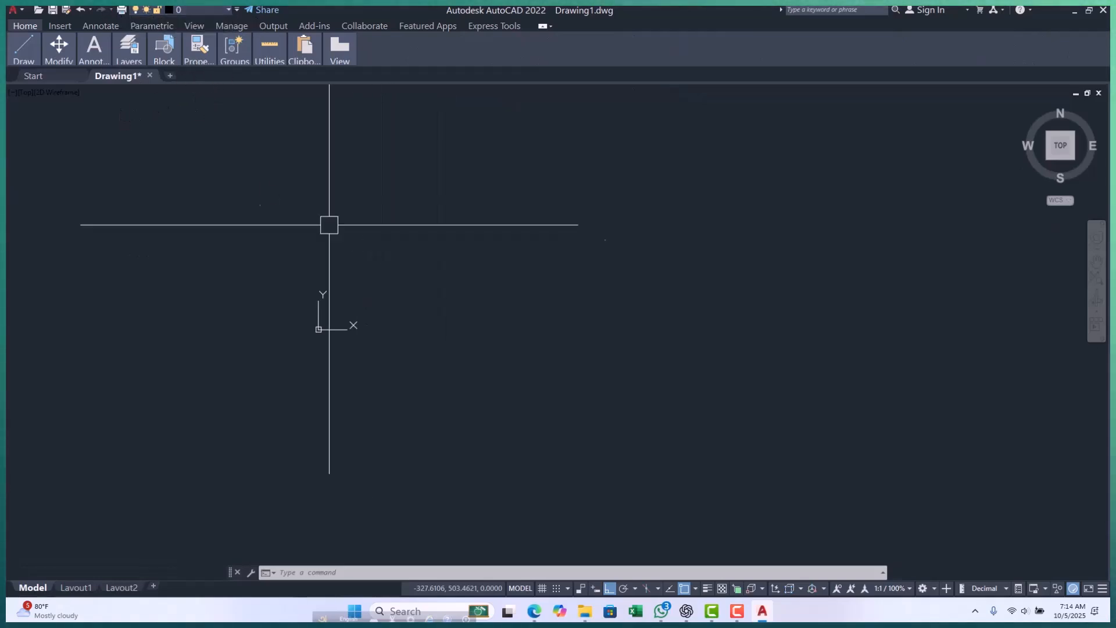
{"action": "left_click", "coordinate": [236, 8]}
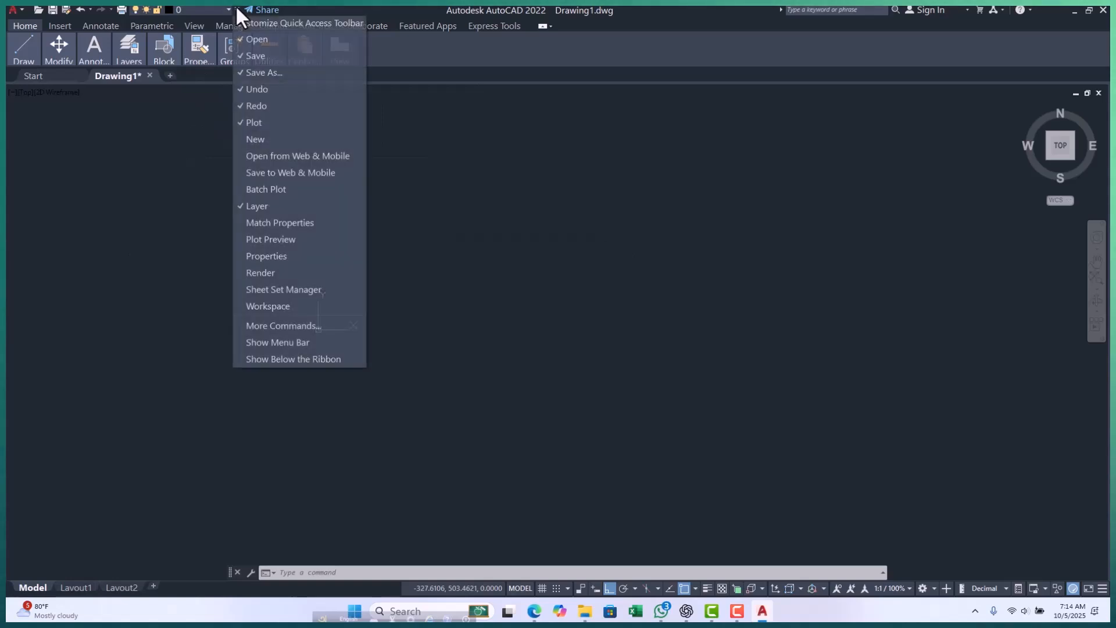
{"action": "left_click", "coordinate": [130, 229]}
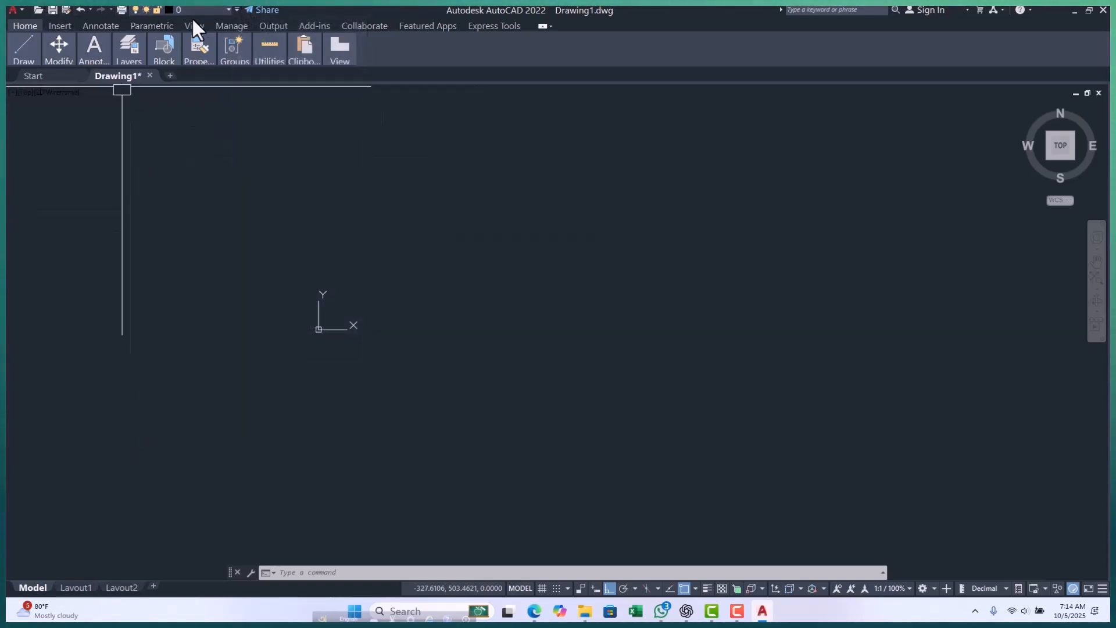
{"action": "left_click", "coordinate": [236, 10]}
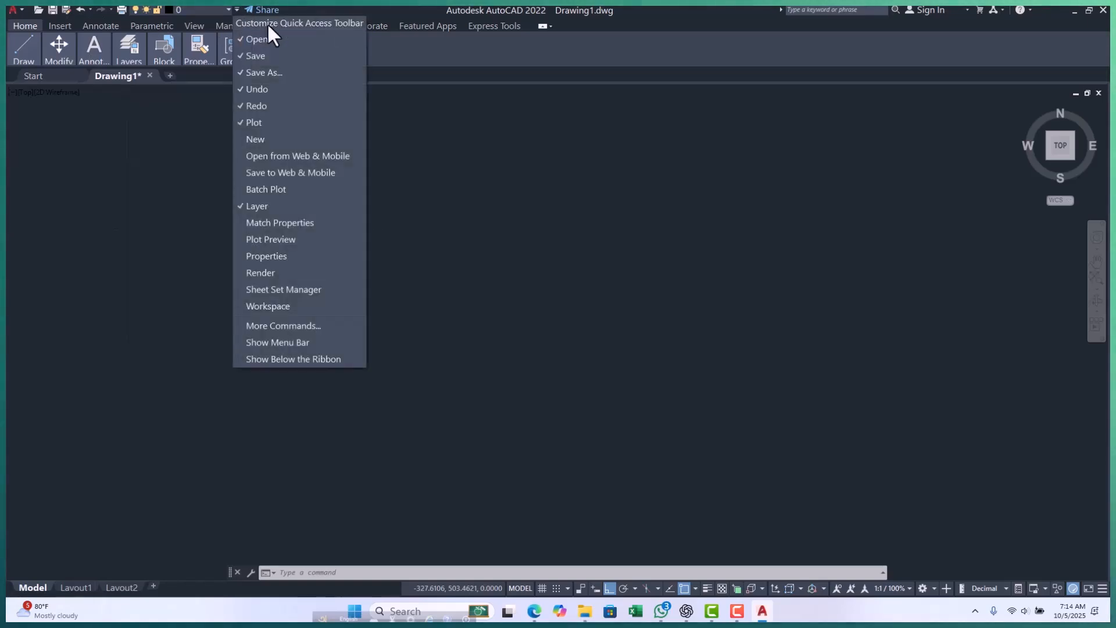
{"action": "left_click", "coordinate": [470, 173]}
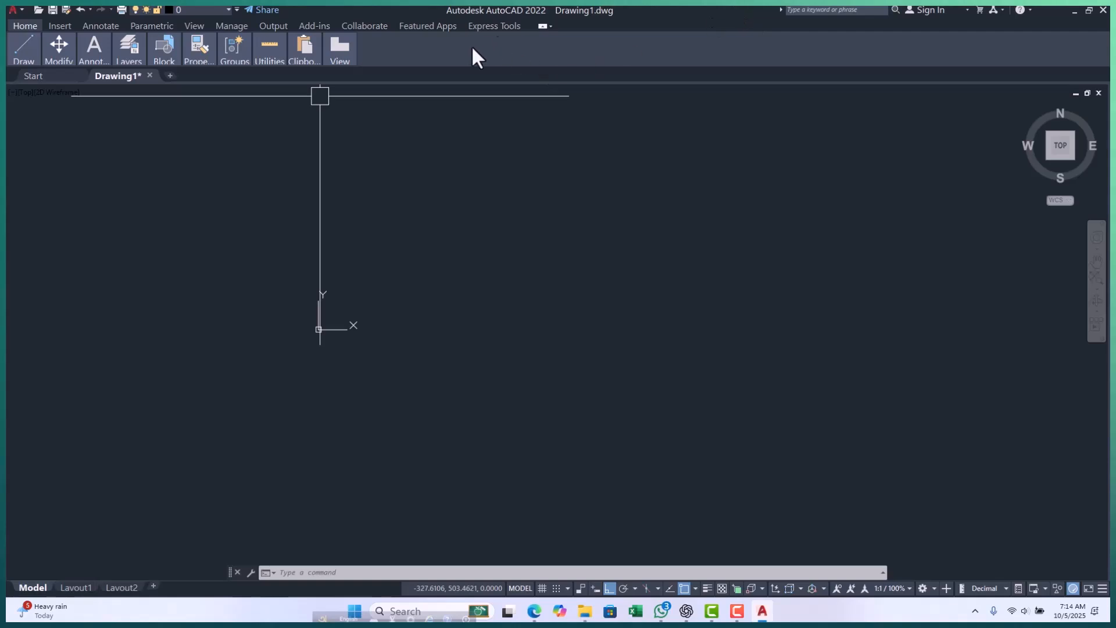
{"action": "left_click", "coordinate": [18, 55]}
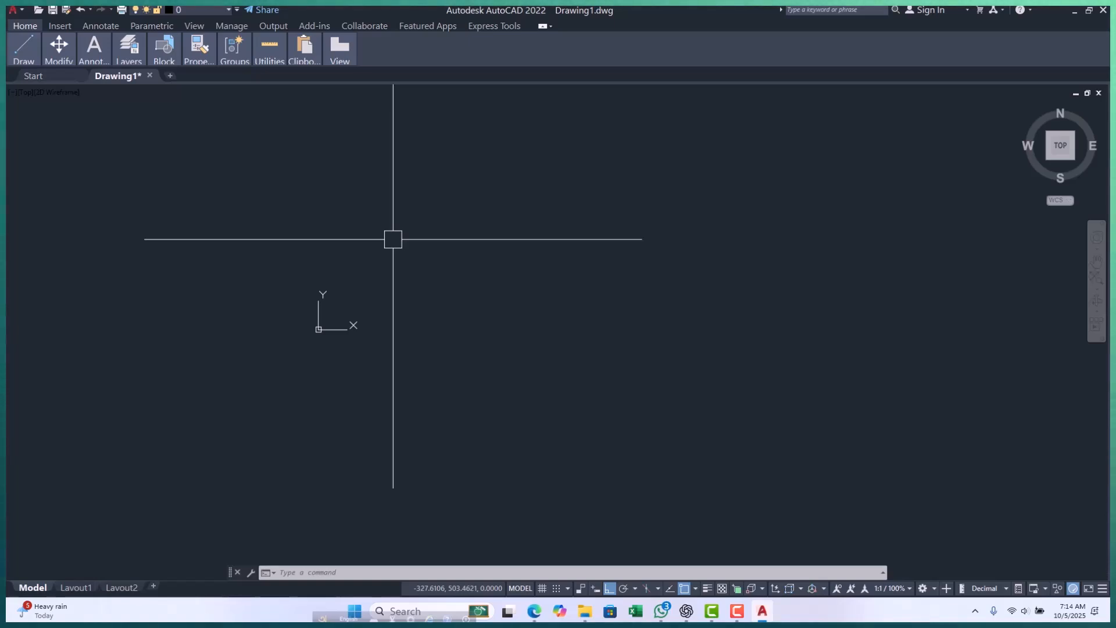
Start saving the drawing and browse on drive D: to 02.SINGER PROJECT, NEW VIDEW BANGLA, folder L.
{"action": "key", "text": "ctrl+s"}
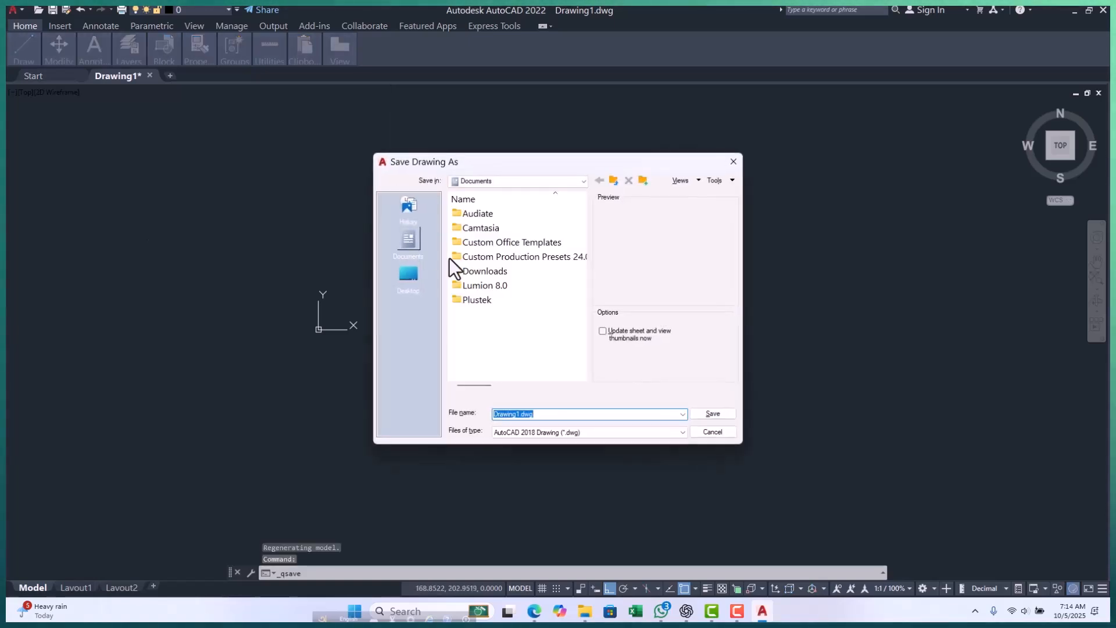
{"action": "left_click", "coordinate": [414, 278]}
{"action": "scroll", "coordinate": [546, 270], "scroll_direction": "down", "scroll_amount": 2}
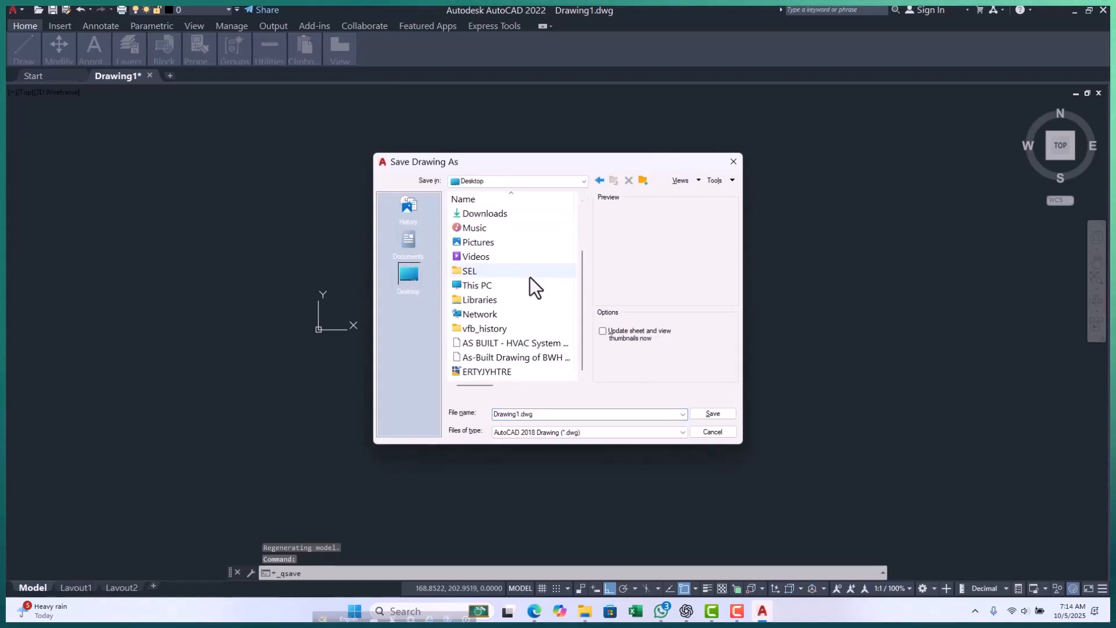
{"action": "double_click", "coordinate": [510, 289]}
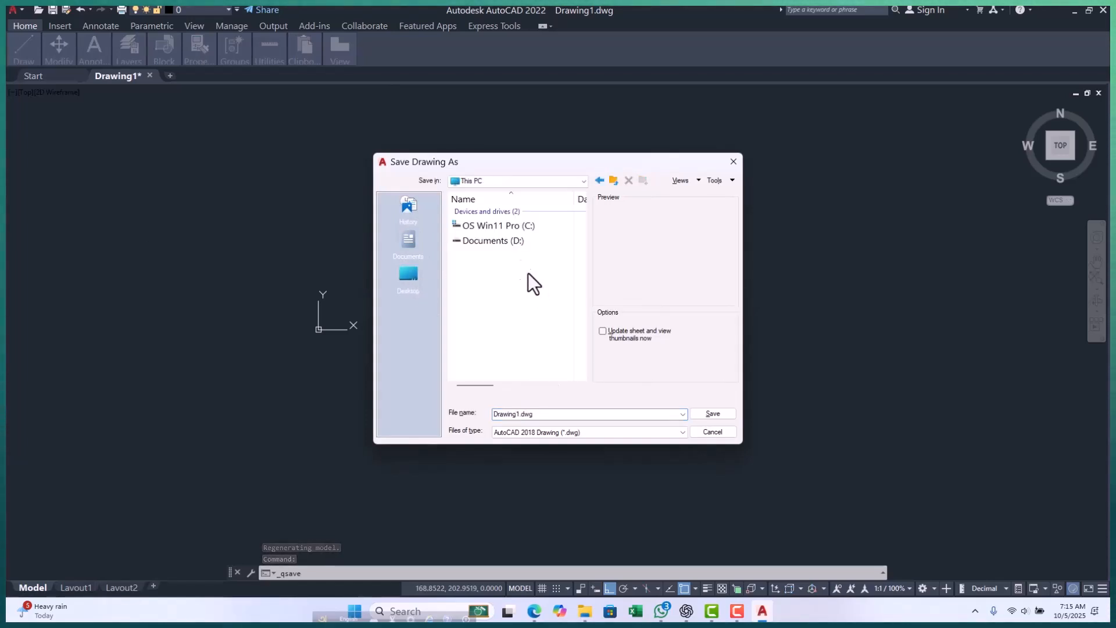
{"action": "double_click", "coordinate": [498, 239]}
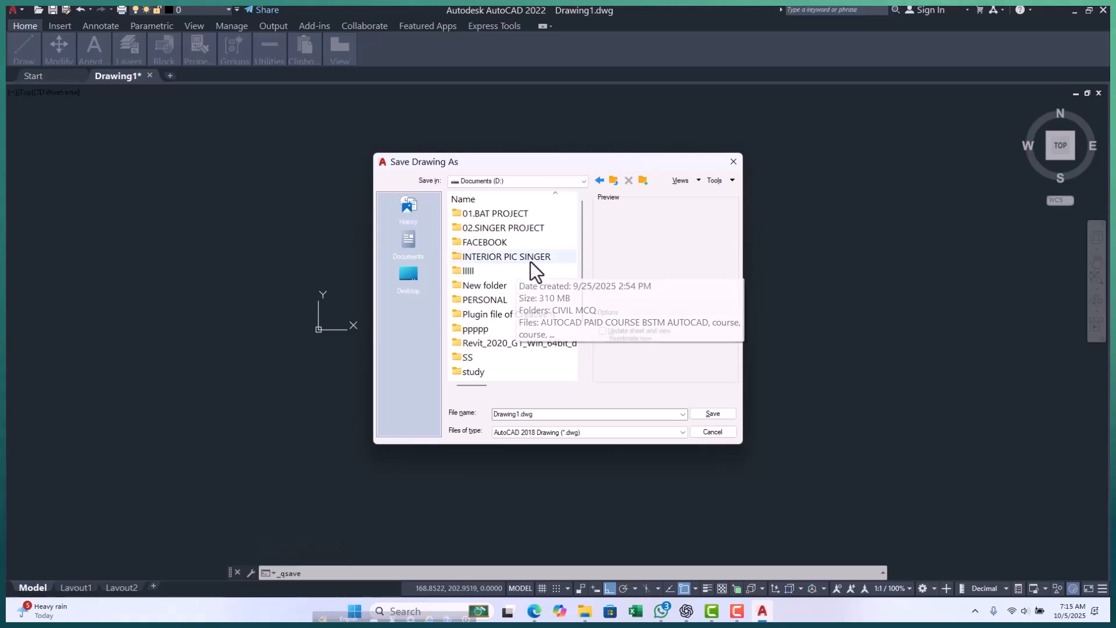
{"action": "scroll", "coordinate": [532, 270], "scroll_direction": "down", "scroll_amount": 2}
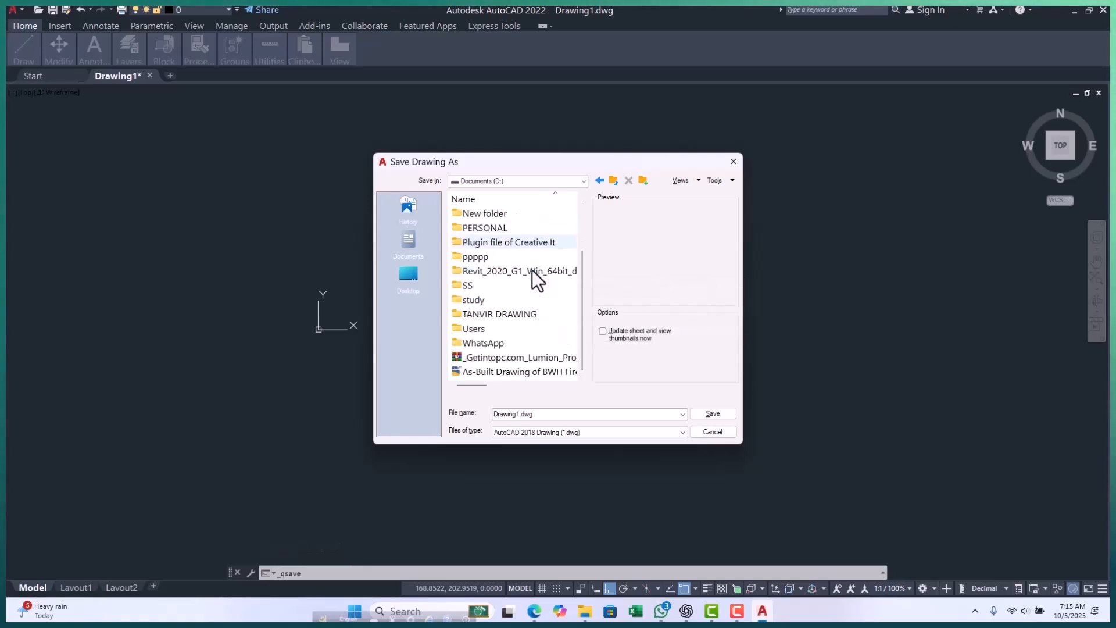
{"action": "scroll", "coordinate": [532, 270], "scroll_direction": "up", "scroll_amount": 2}
{"action": "double_click", "coordinate": [522, 229]}
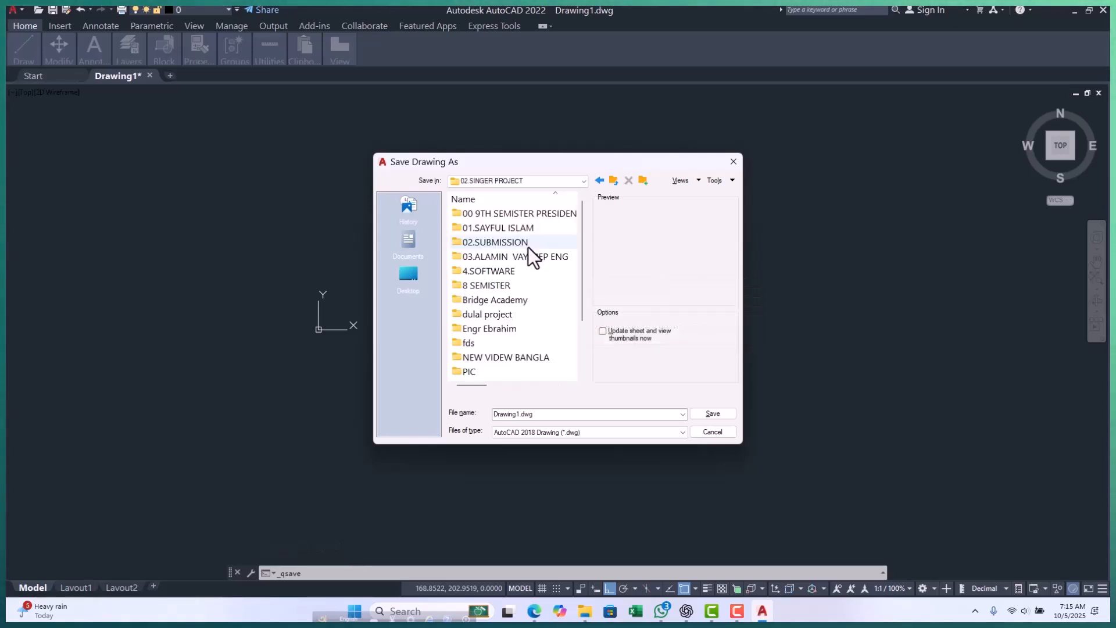
{"action": "scroll", "coordinate": [525, 269], "scroll_direction": "down", "scroll_amount": 1}
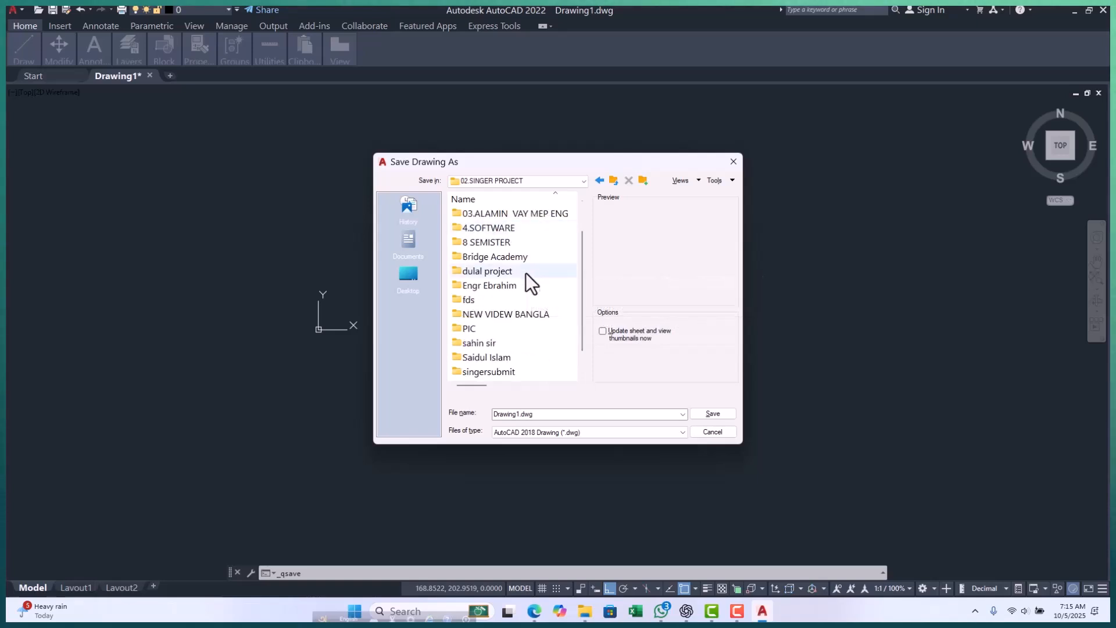
{"action": "double_click", "coordinate": [519, 315]}
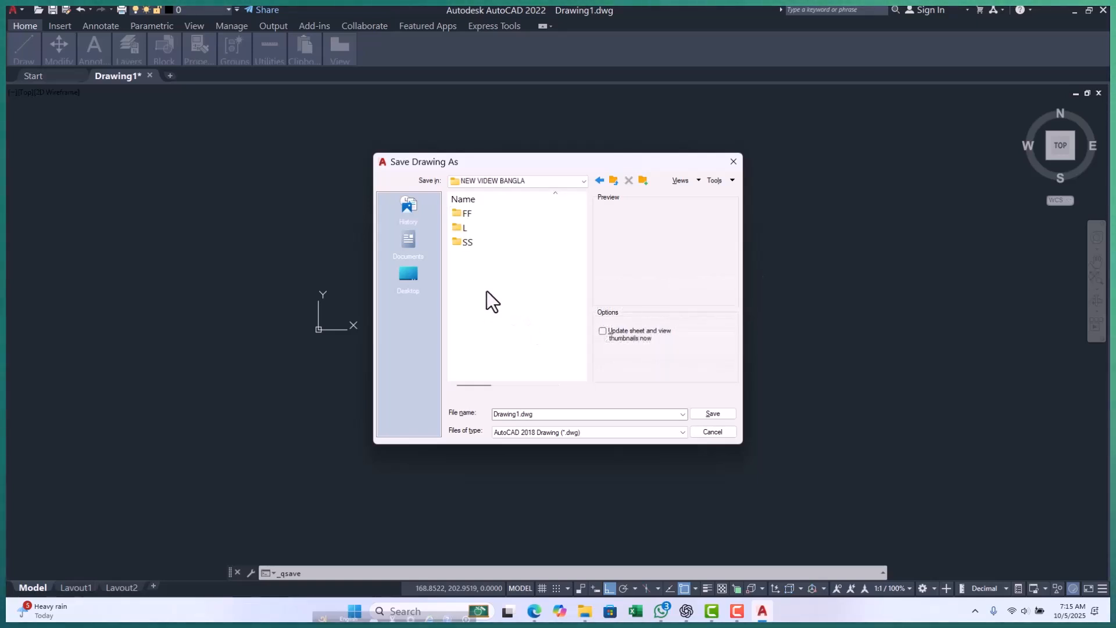
{"action": "double_click", "coordinate": [488, 227]}
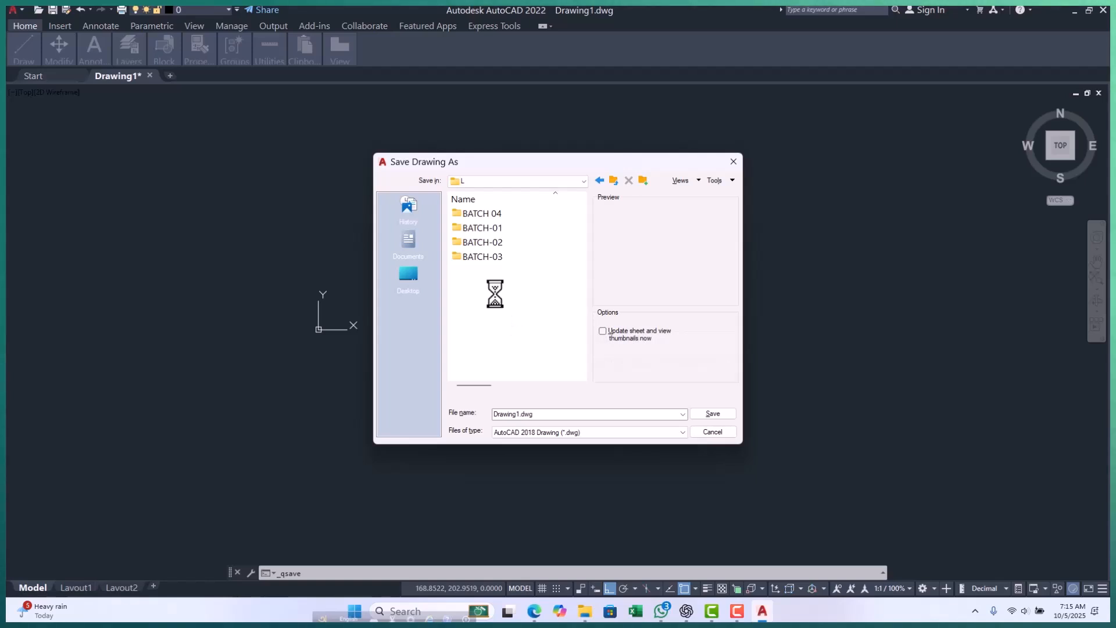
Create a new folder named batch-05 inside folder L and open it as the save location.
{"action": "right_click", "coordinate": [495, 295]}
{"action": "mouse_move", "coordinate": [563, 410]}
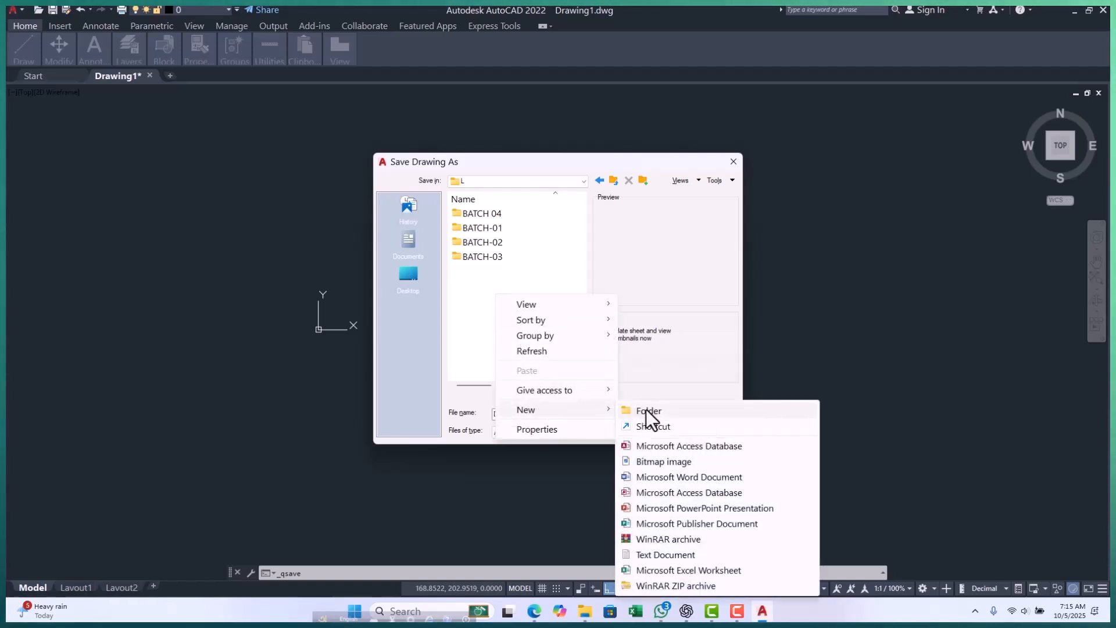
{"action": "left_click", "coordinate": [646, 409]}
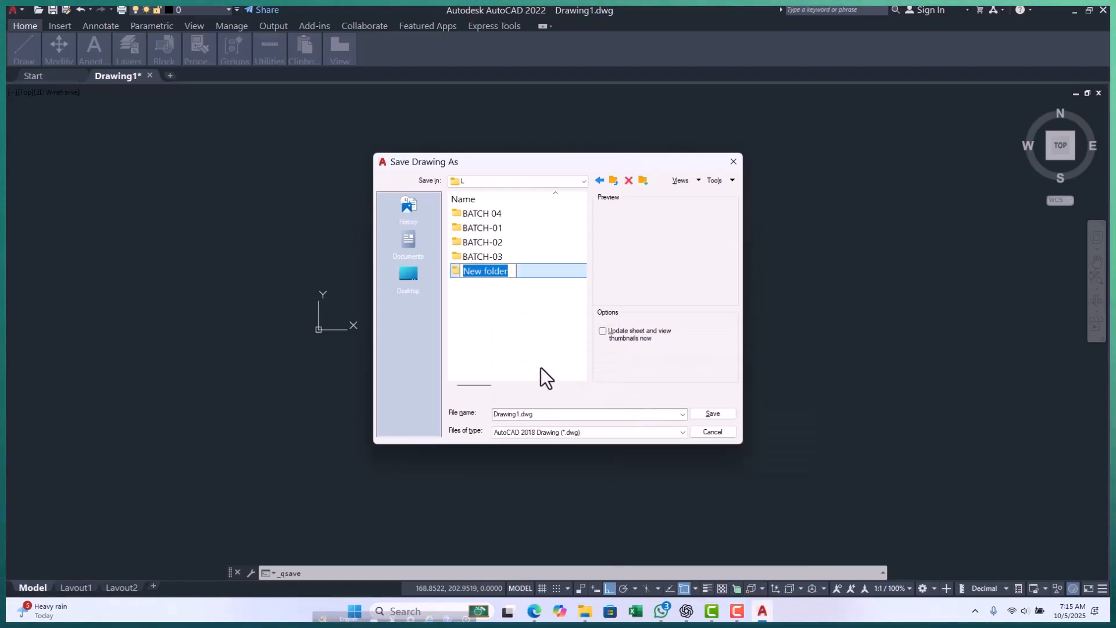
{"action": "type", "text": "batch-05"}
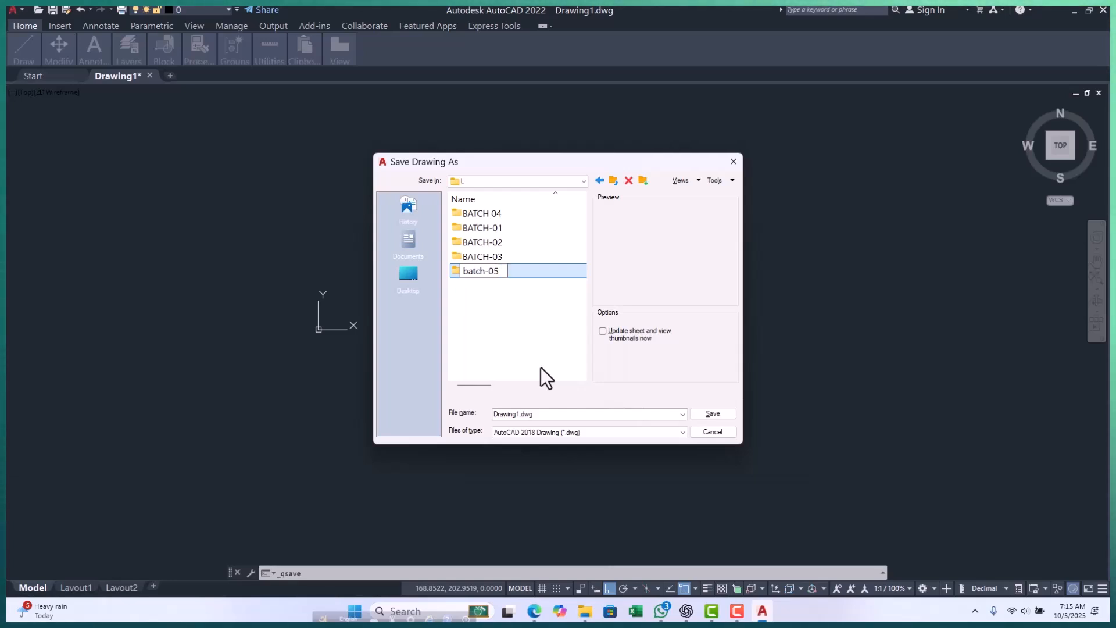
{"action": "key", "text": "Return"}
{"action": "key", "text": "Return"}
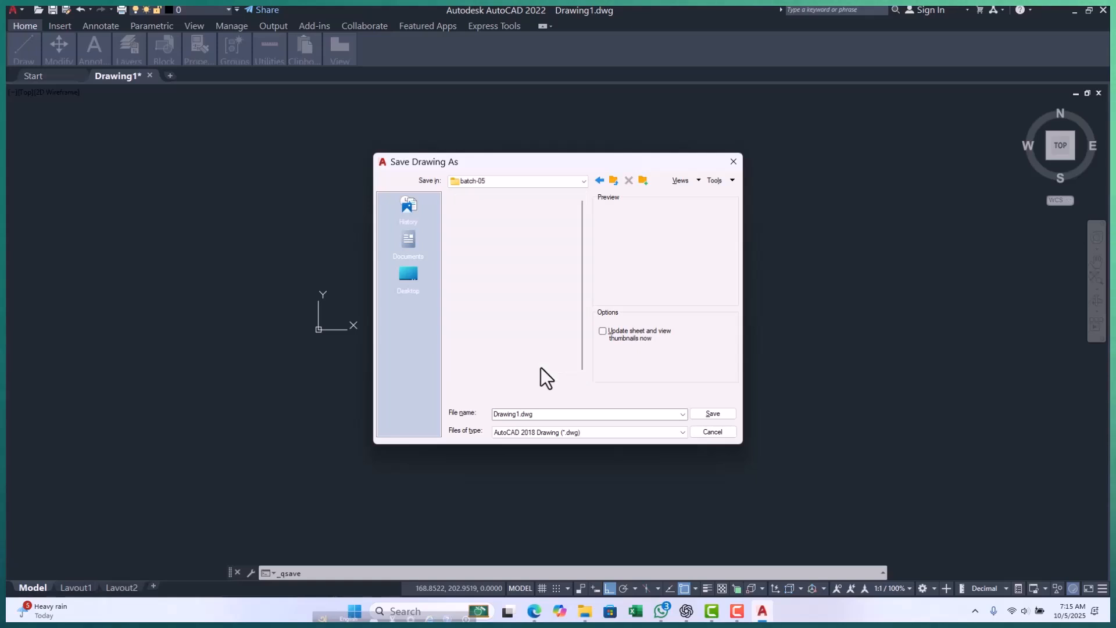
Name the drawing file Batch-05 and save it as an AutoCAD 2018 drawing in the batch-05 folder.
{"action": "left_click", "coordinate": [550, 417]}
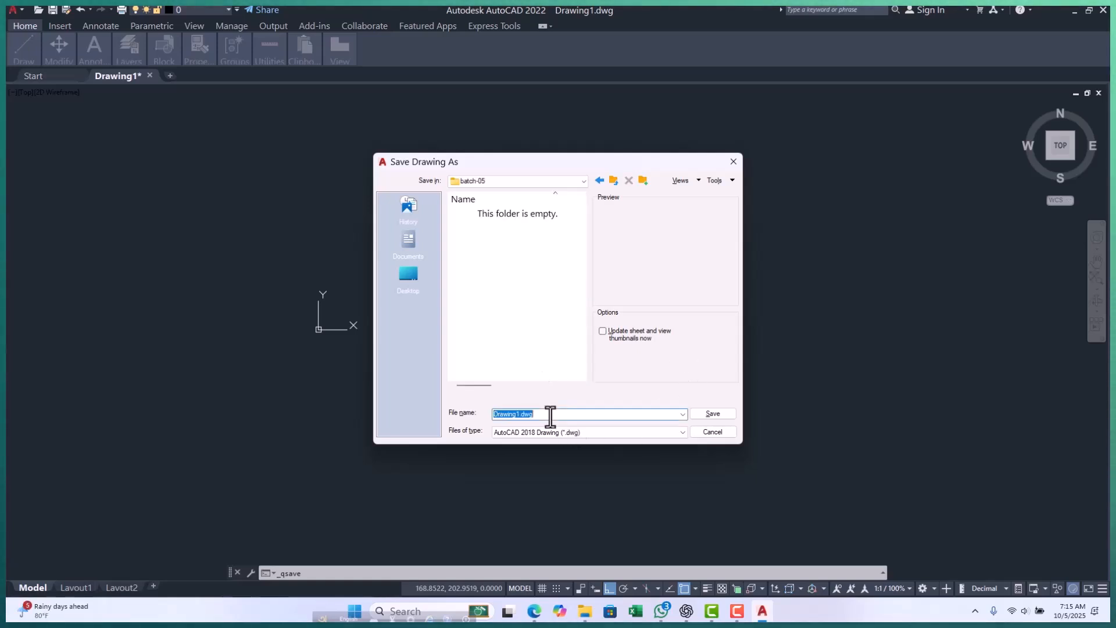
{"action": "left_click", "coordinate": [551, 417]}
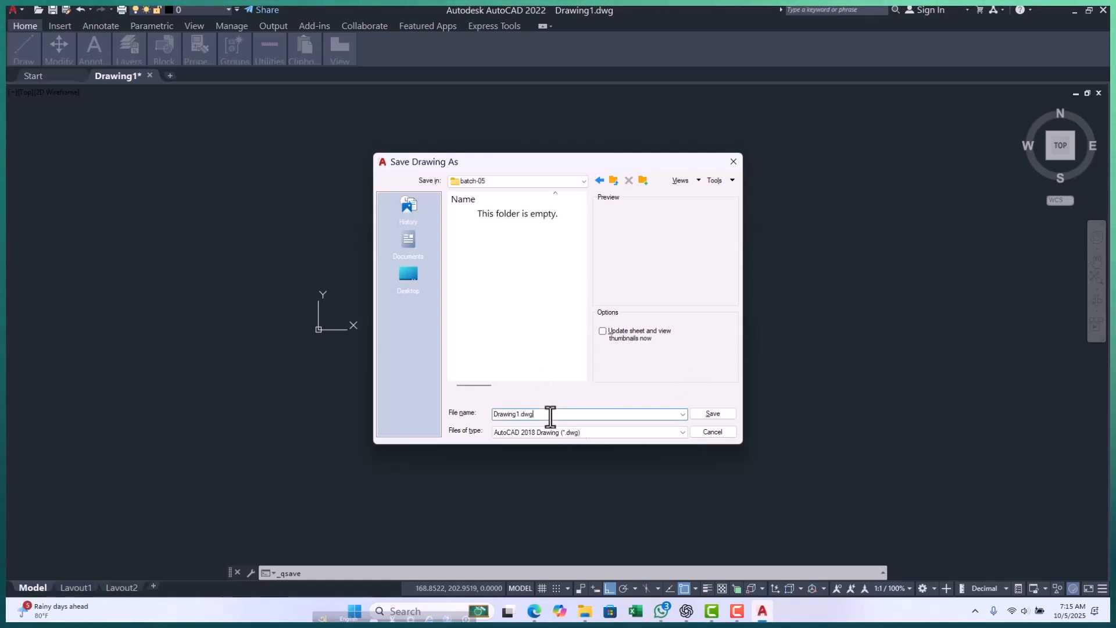
{"action": "type", "text": "atc"}
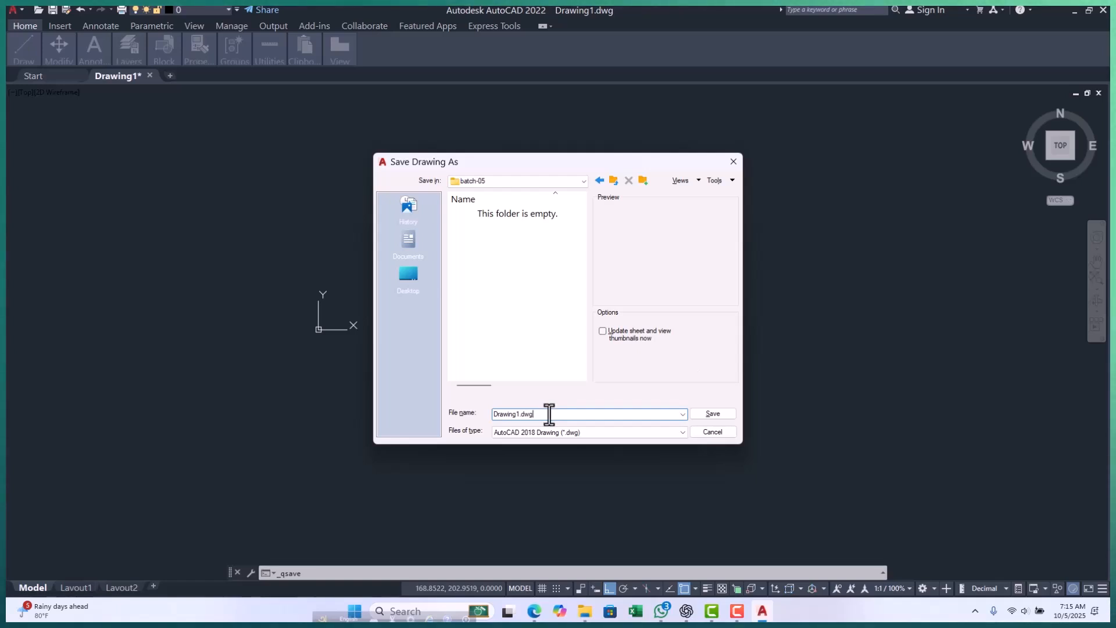
{"action": "type", "text": "h-05"}
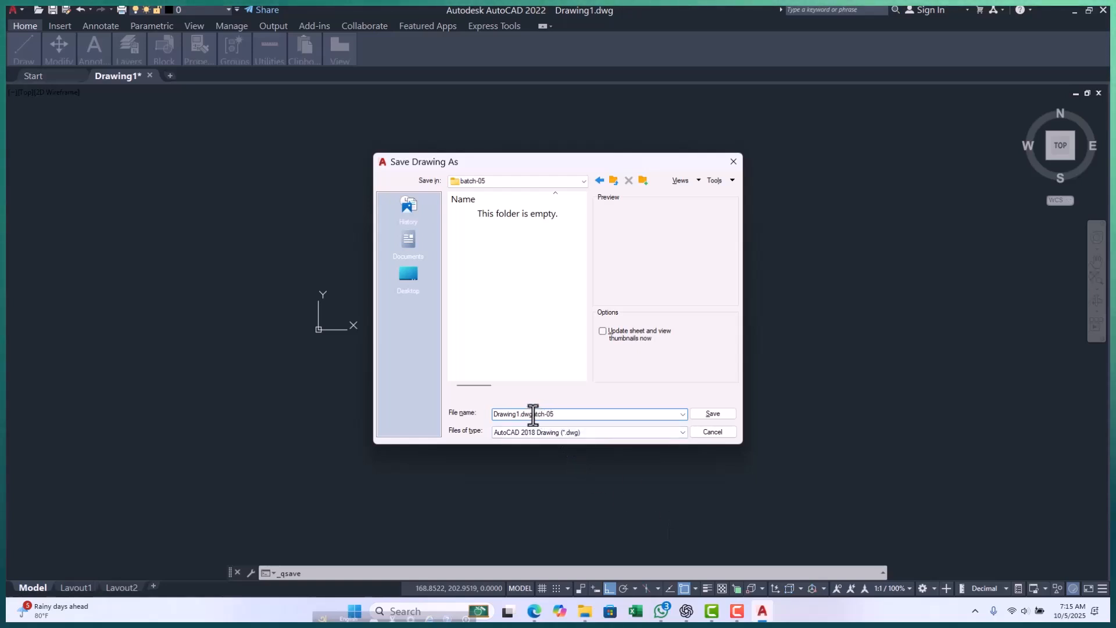
{"action": "left_click_drag", "start_coordinate": [531, 415], "coordinate": [488, 419]}
{"action": "key", "text": "BackSpace"}
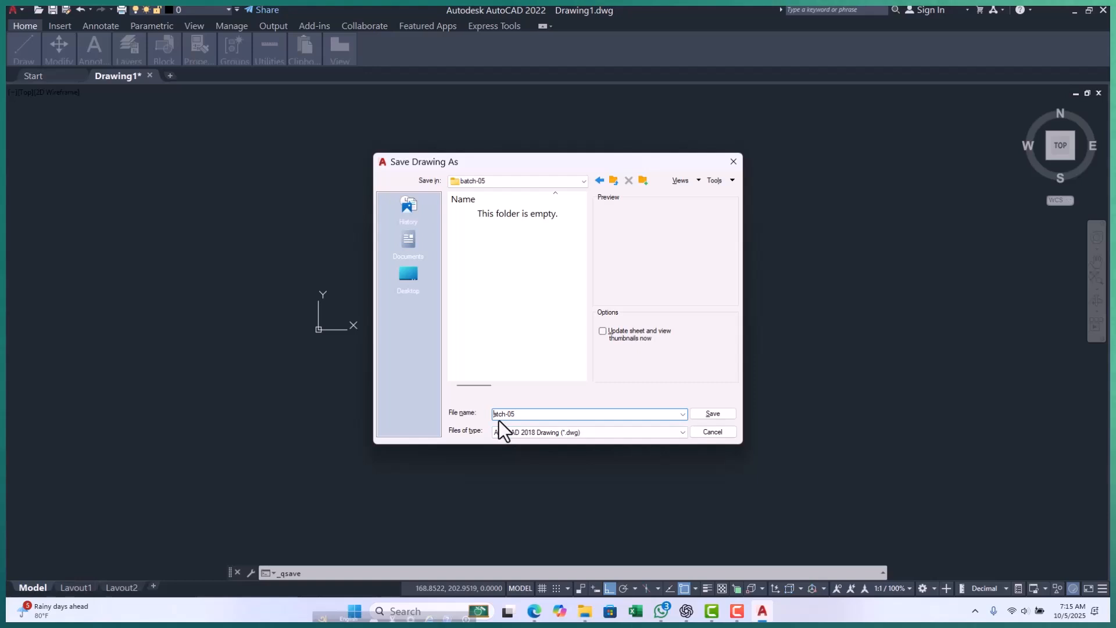
{"action": "left_click", "coordinate": [716, 414]}
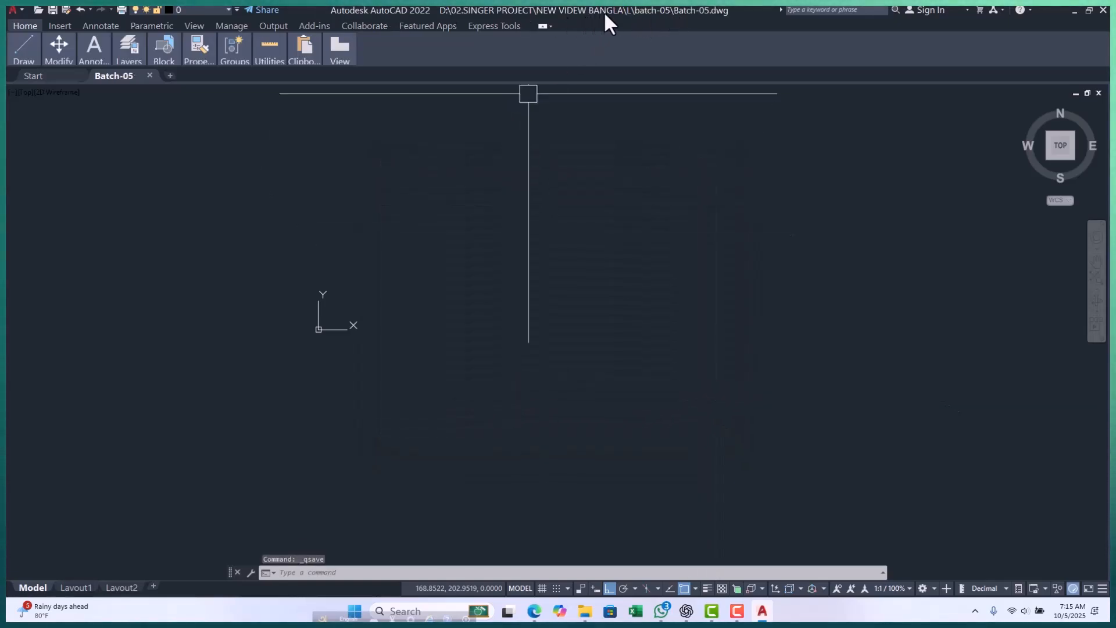
{"action": "left_click", "coordinate": [585, 344]}
{"action": "key", "text": "Escape"}
{"action": "key", "text": "Escape"}
{"action": "key", "text": "Escape"}
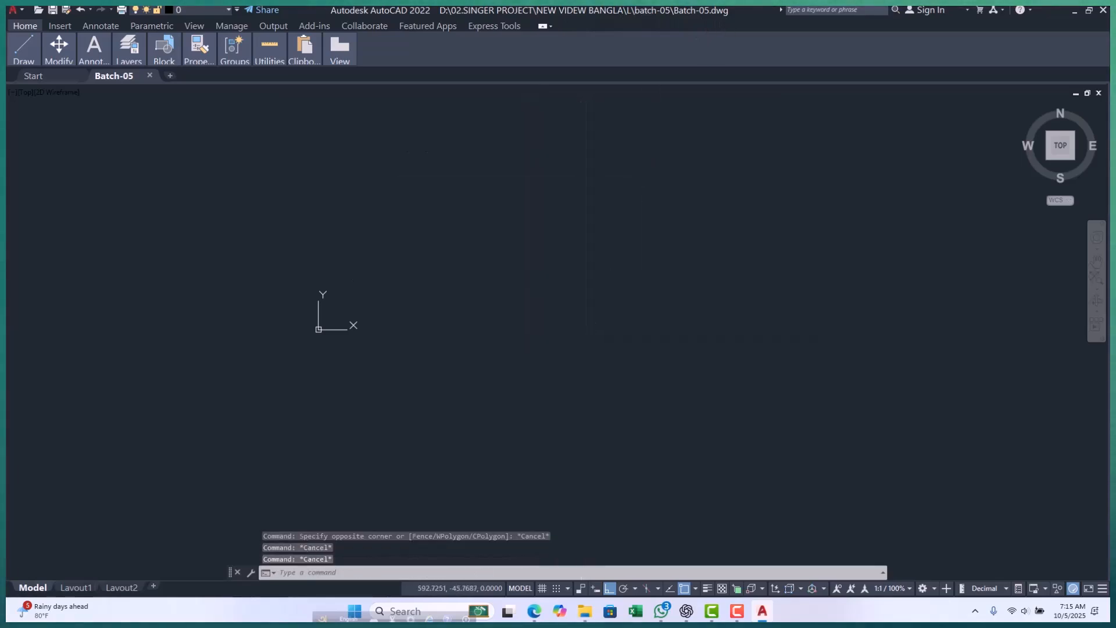
Set the default file save format to AutoCAD 2007/LT2007 Drawing (*.dwg) in the program options and apply it.
{"action": "type", "text": "OP"}
{"action": "key", "text": "Return"}
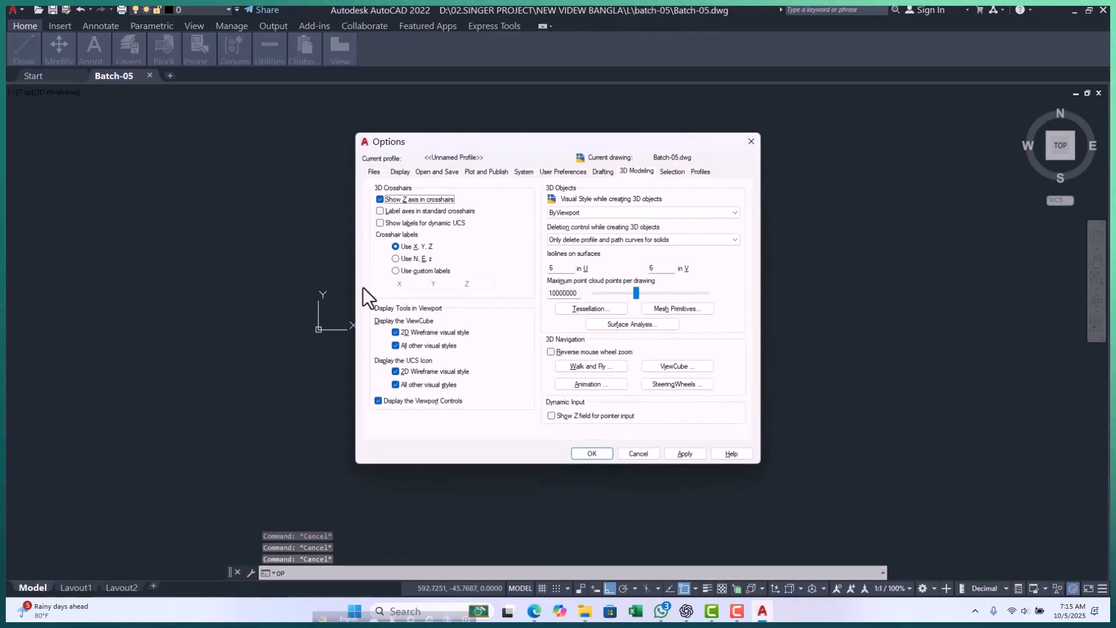
{"action": "left_click", "coordinate": [431, 171]}
{"action": "left_click", "coordinate": [509, 212]}
{"action": "left_click", "coordinate": [513, 189]}
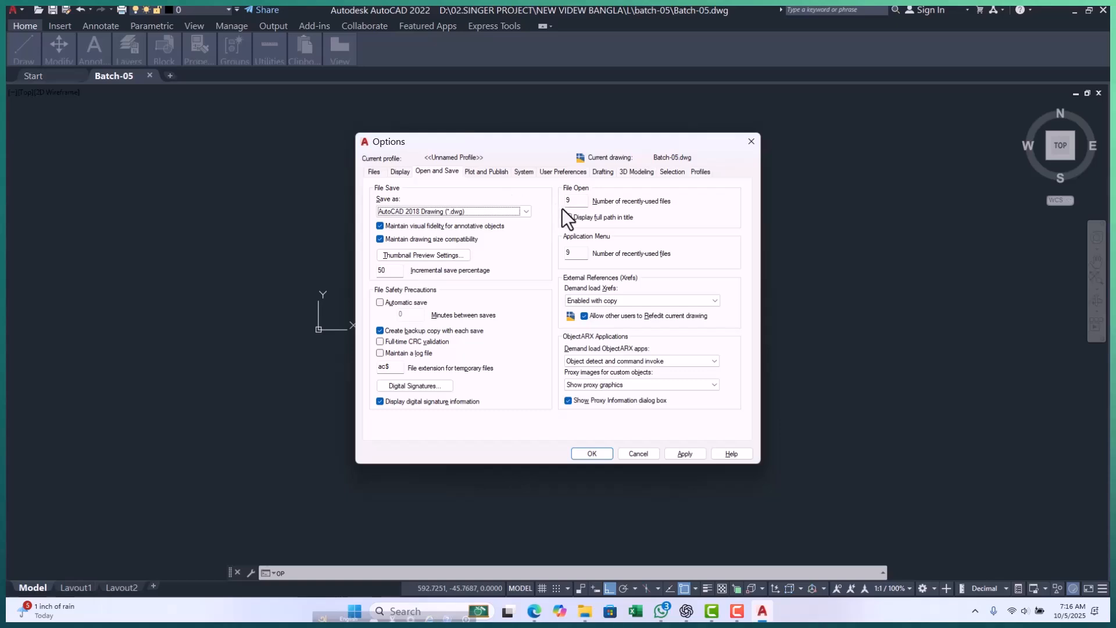
{"action": "left_click", "coordinate": [525, 211]}
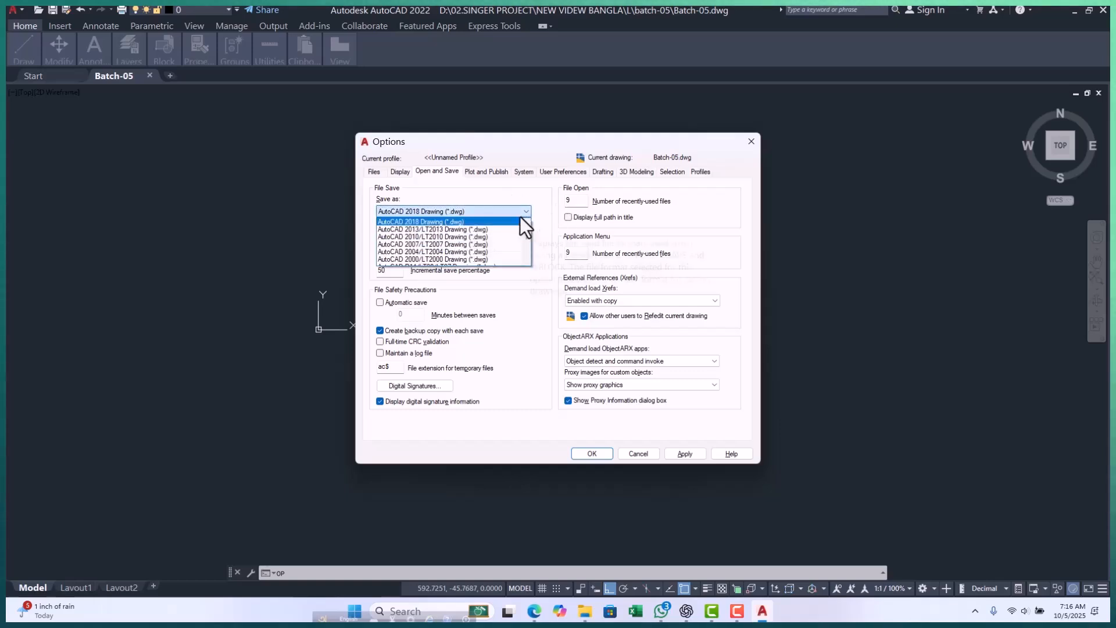
{"action": "scroll", "coordinate": [504, 225], "scroll_direction": "down", "scroll_amount": 1}
{"action": "scroll", "coordinate": [465, 238], "scroll_direction": "up", "scroll_amount": 1}
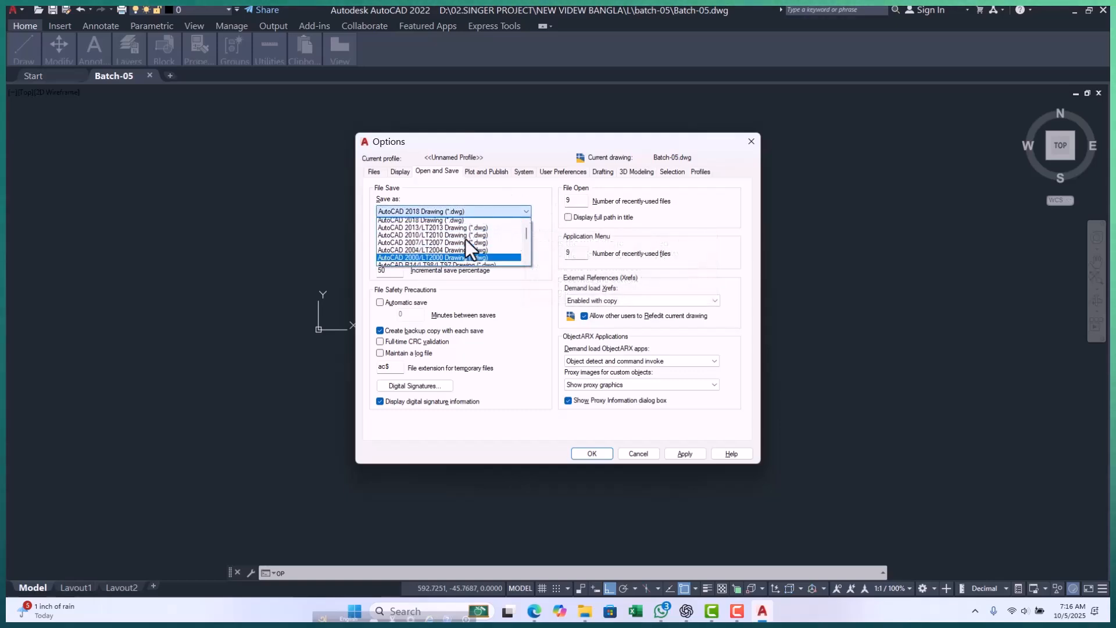
{"action": "left_click", "coordinate": [431, 244]}
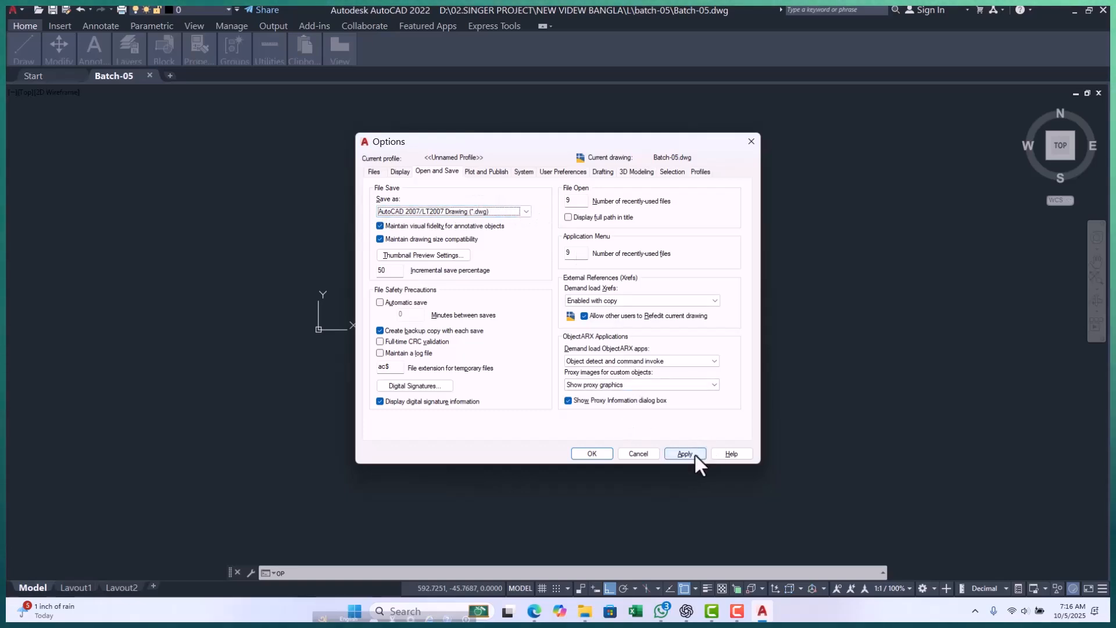
{"action": "left_click", "coordinate": [591, 453]}
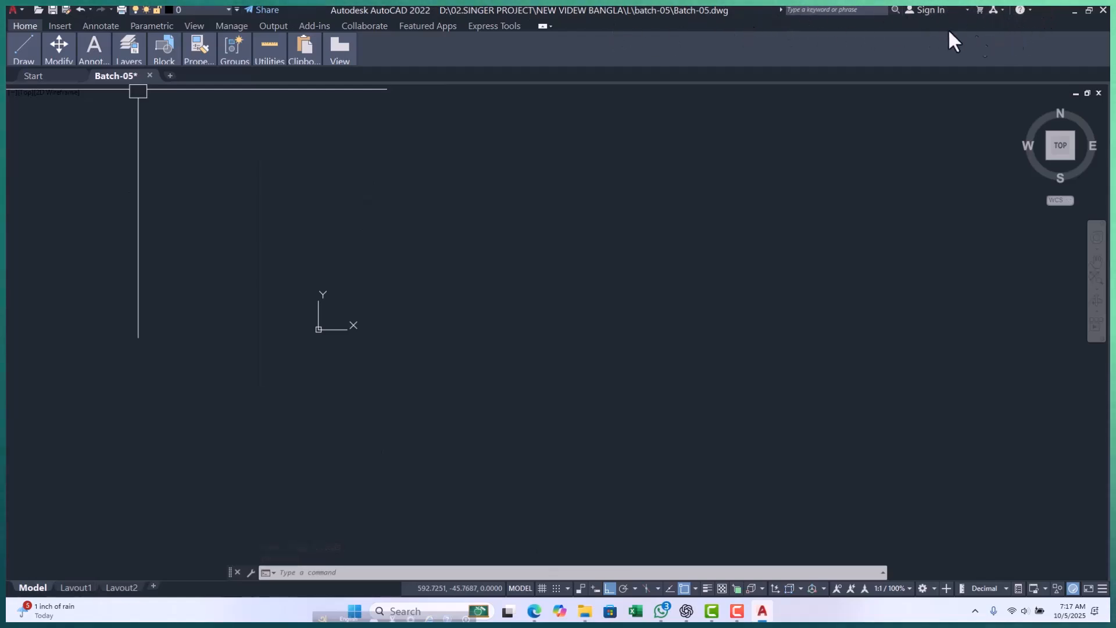
Cycle the ribbon through its minimized states and restore it to the full display with all panels.
{"action": "left_click", "coordinate": [815, 11]}
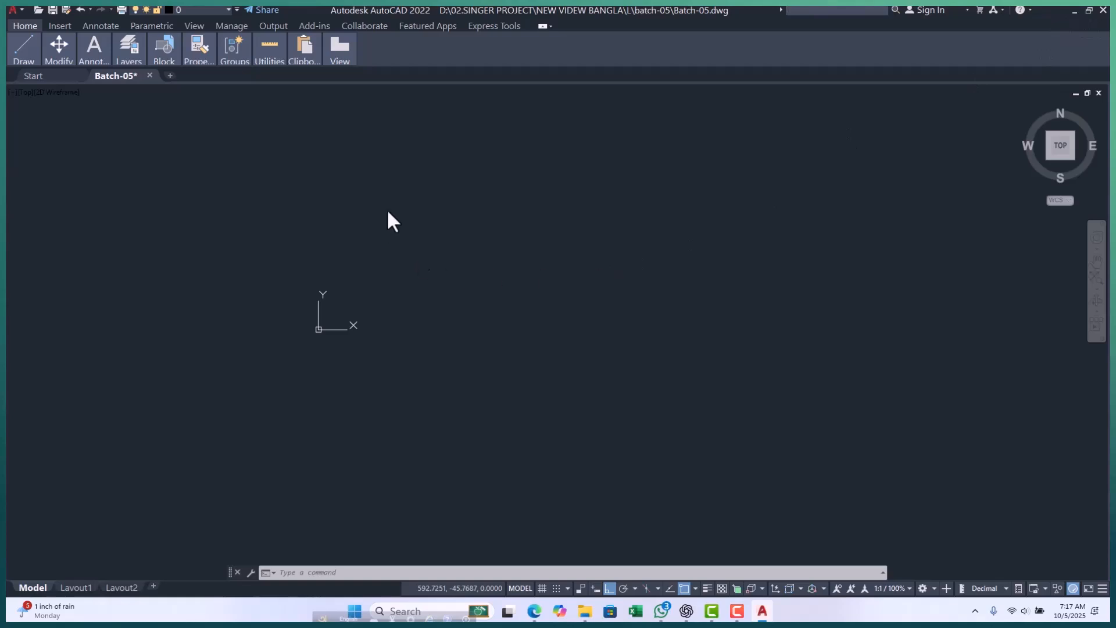
{"action": "key", "text": "Escape"}
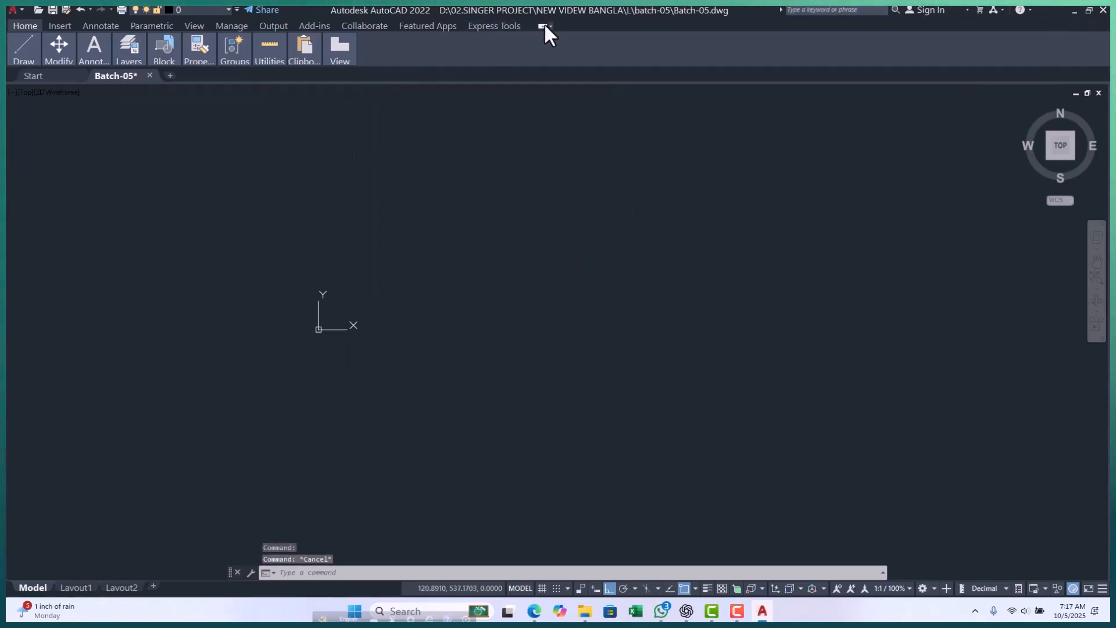
{"action": "left_click", "coordinate": [544, 24]}
{"action": "left_click", "coordinate": [543, 24]}
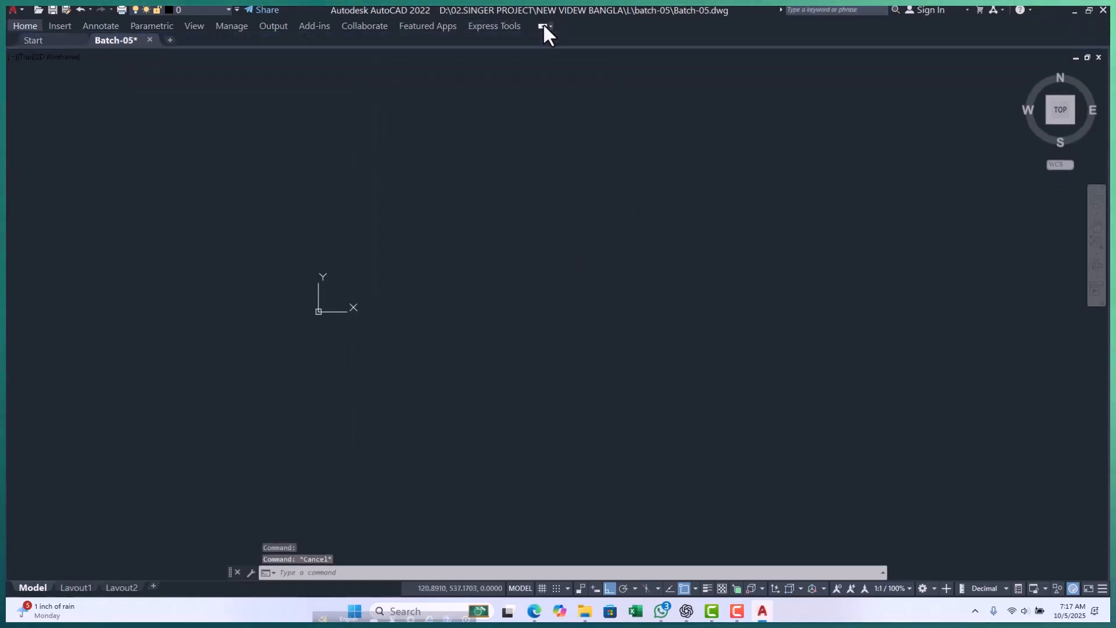
{"action": "left_click", "coordinate": [543, 25]}
{"action": "left_click", "coordinate": [543, 24]}
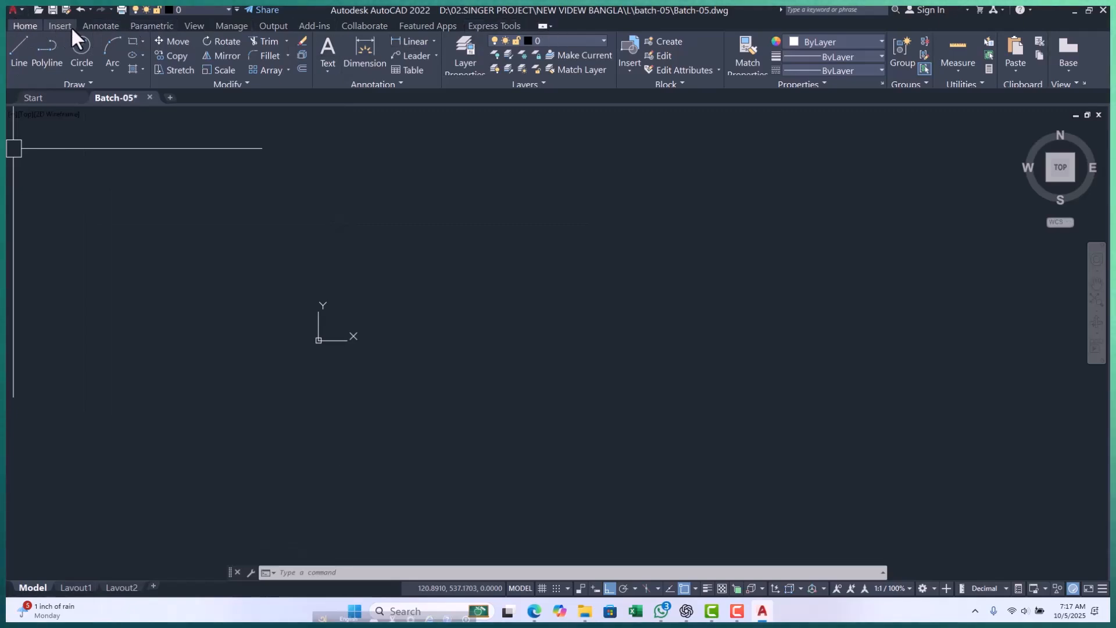
Examine the Insert, Add-ins and Collaborate tools, return to the Home tools, and look through the viewport's preset views.
{"action": "left_click", "coordinate": [47, 25]}
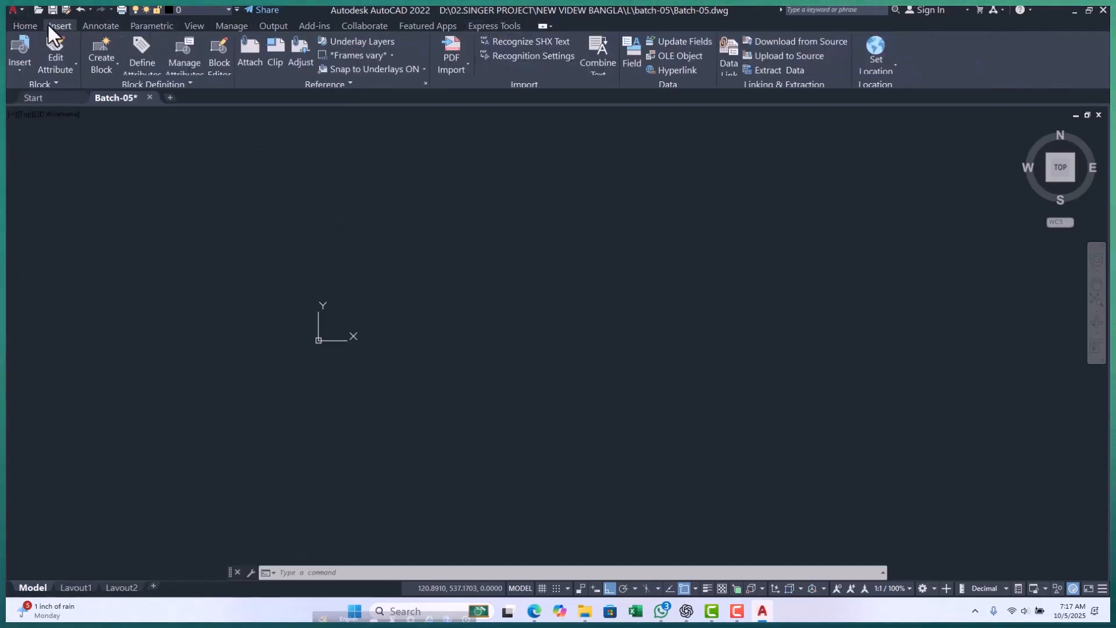
{"action": "left_click", "coordinate": [26, 23]}
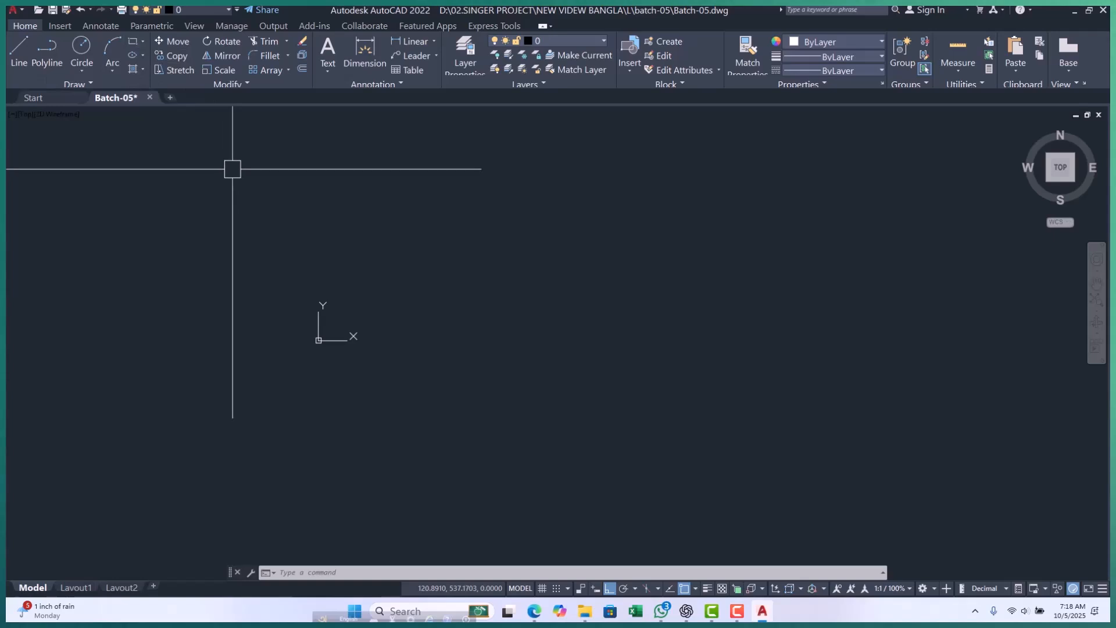
{"action": "left_click", "coordinate": [317, 26]}
{"action": "left_click", "coordinate": [362, 25]}
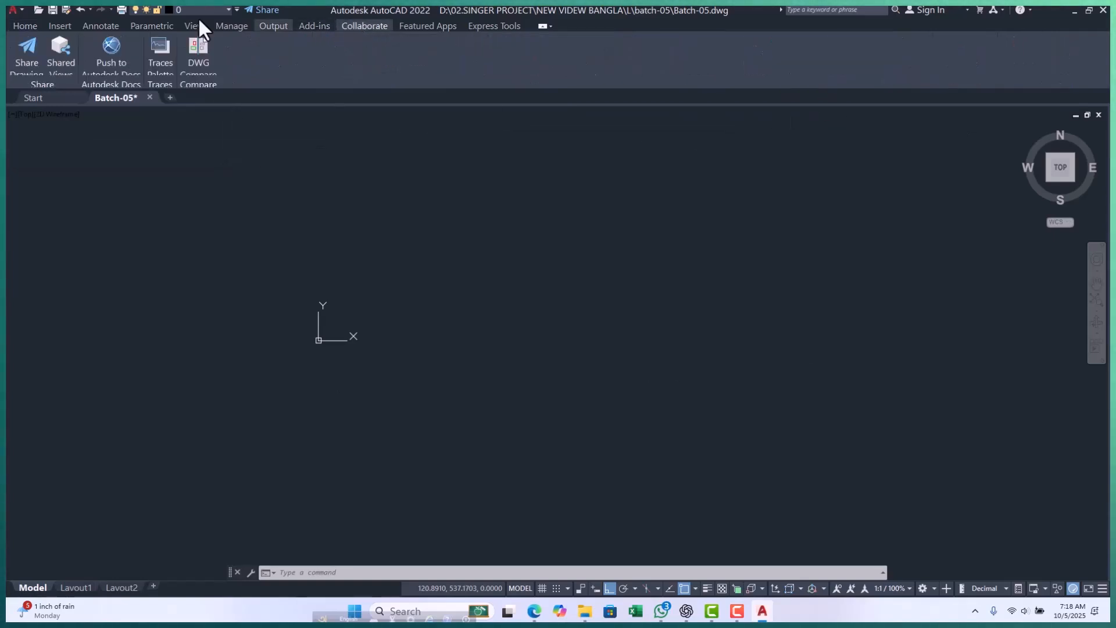
{"action": "left_click", "coordinate": [24, 26]}
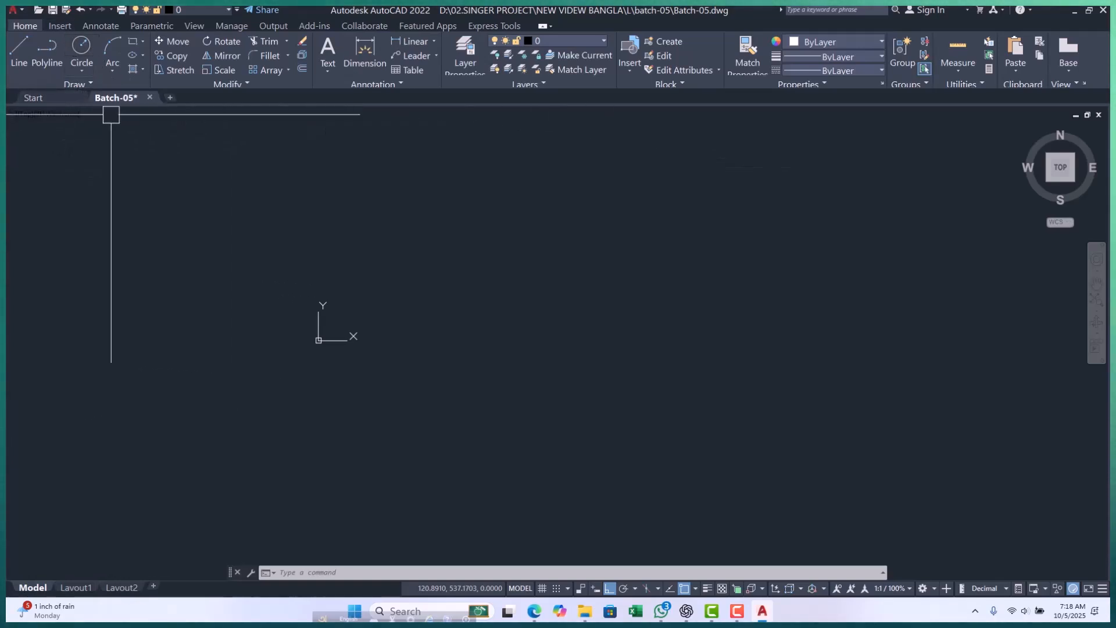
{"action": "left_click", "coordinate": [26, 114]}
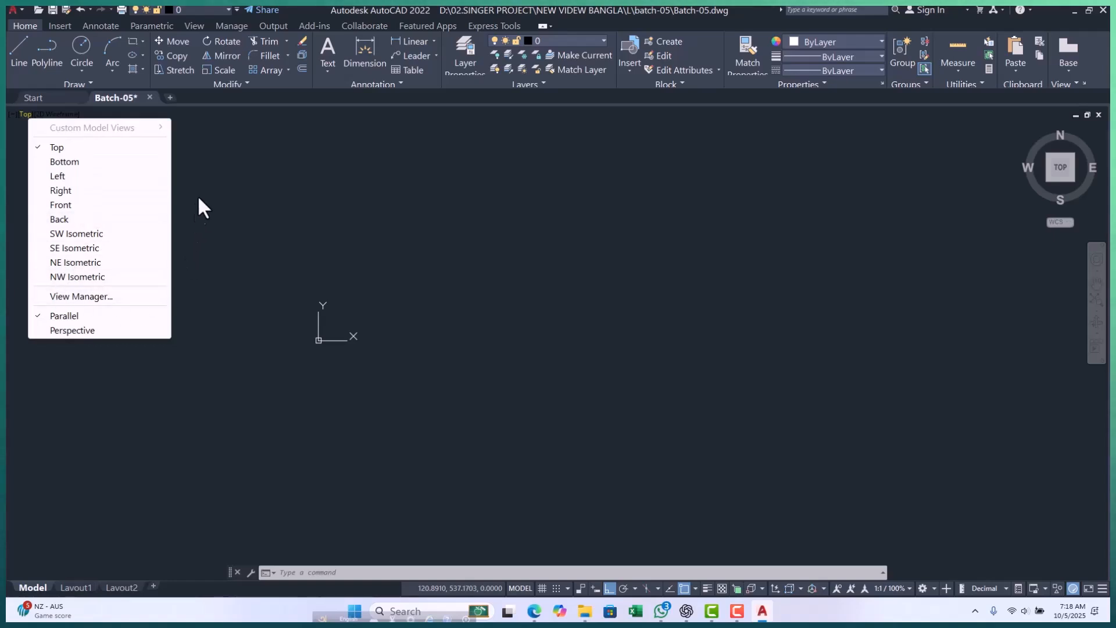
{"action": "left_click", "coordinate": [224, 189]}
{"action": "key", "text": "Escape"}
{"action": "key", "text": "Escape"}
{"action": "key", "text": "Escape"}
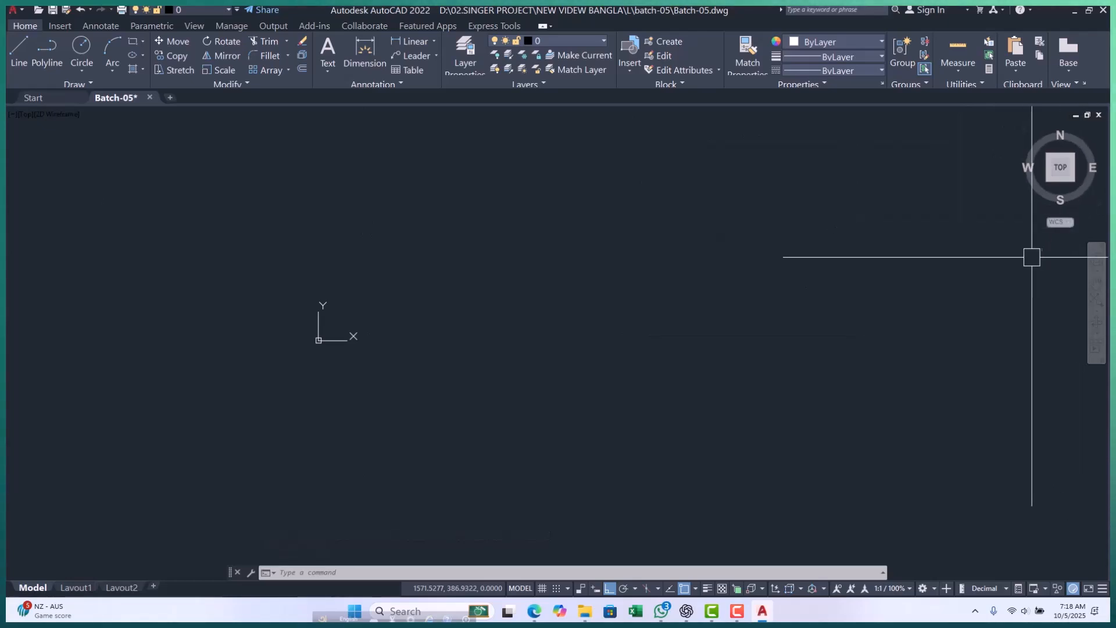
{"action": "left_click", "coordinate": [1025, 226]}
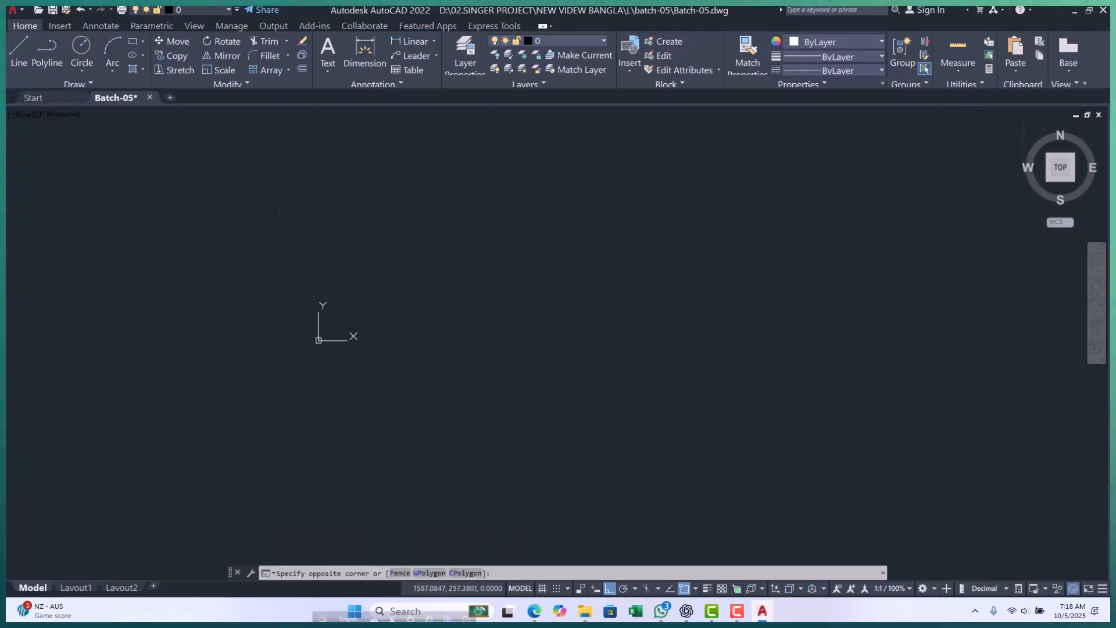
{"action": "key", "text": "Escape"}
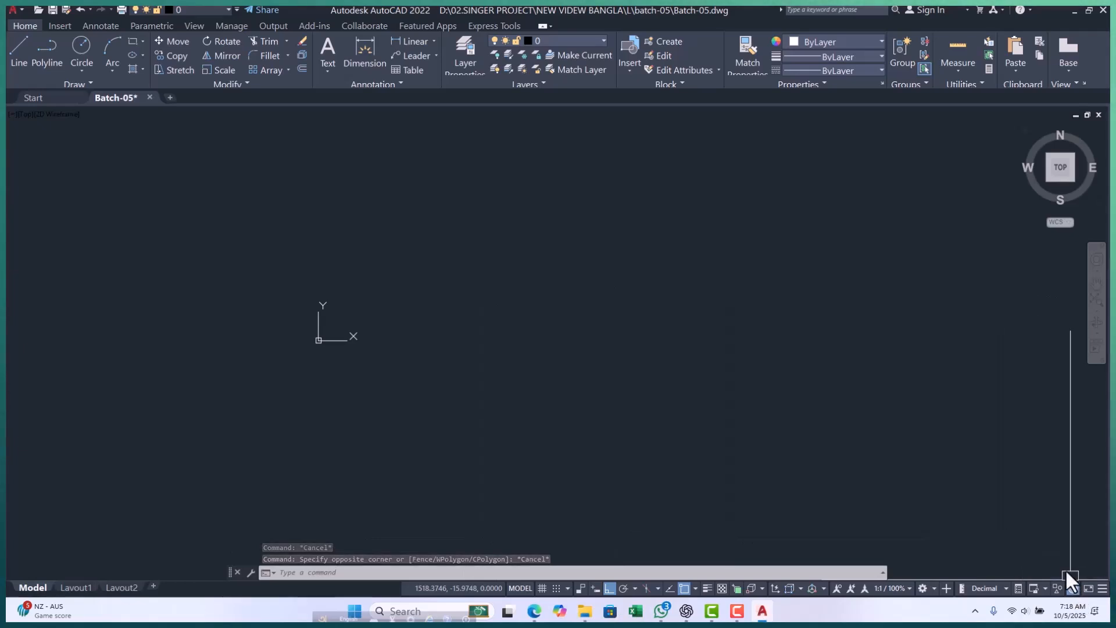
Turn off hardware acceleration in the graphics performance settings and accept the change.
{"action": "left_click", "coordinate": [1071, 586]}
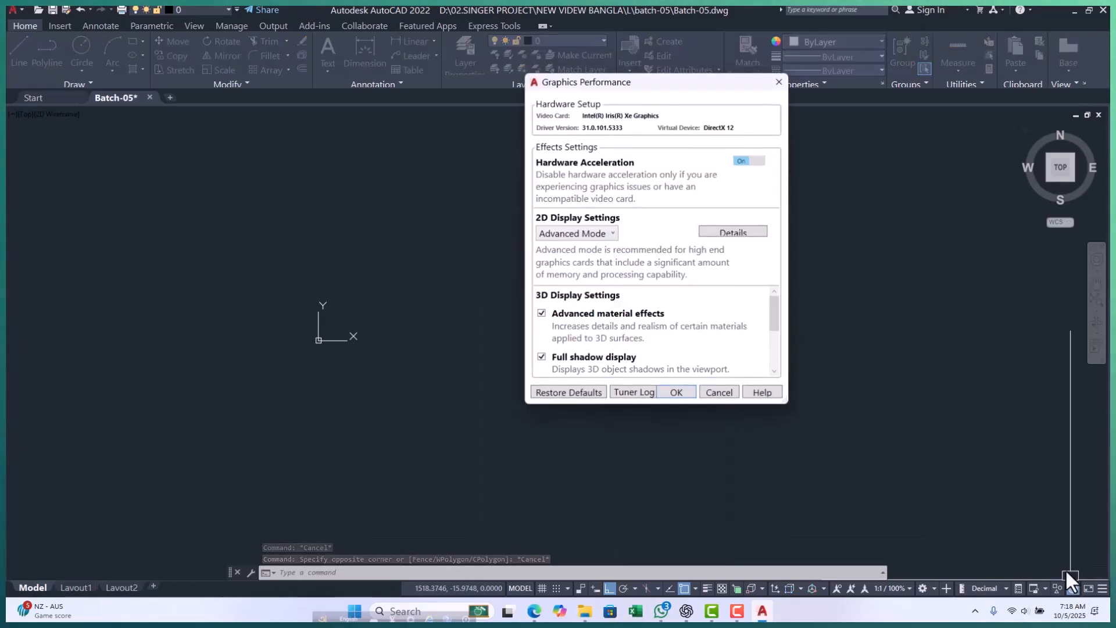
{"action": "left_click", "coordinate": [756, 164]}
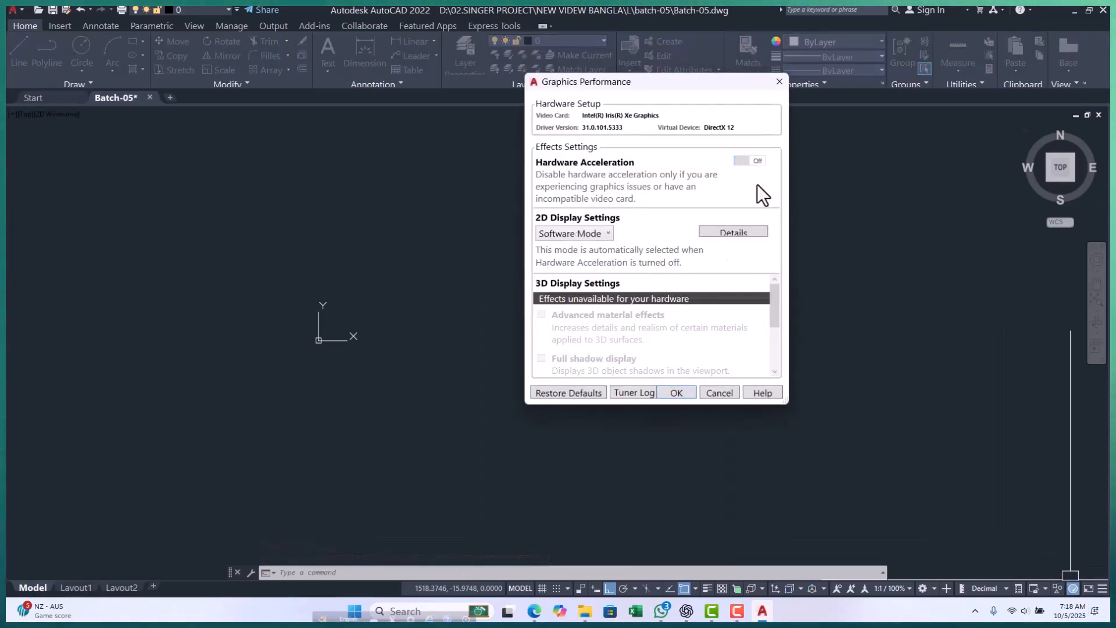
{"action": "left_click", "coordinate": [672, 394]}
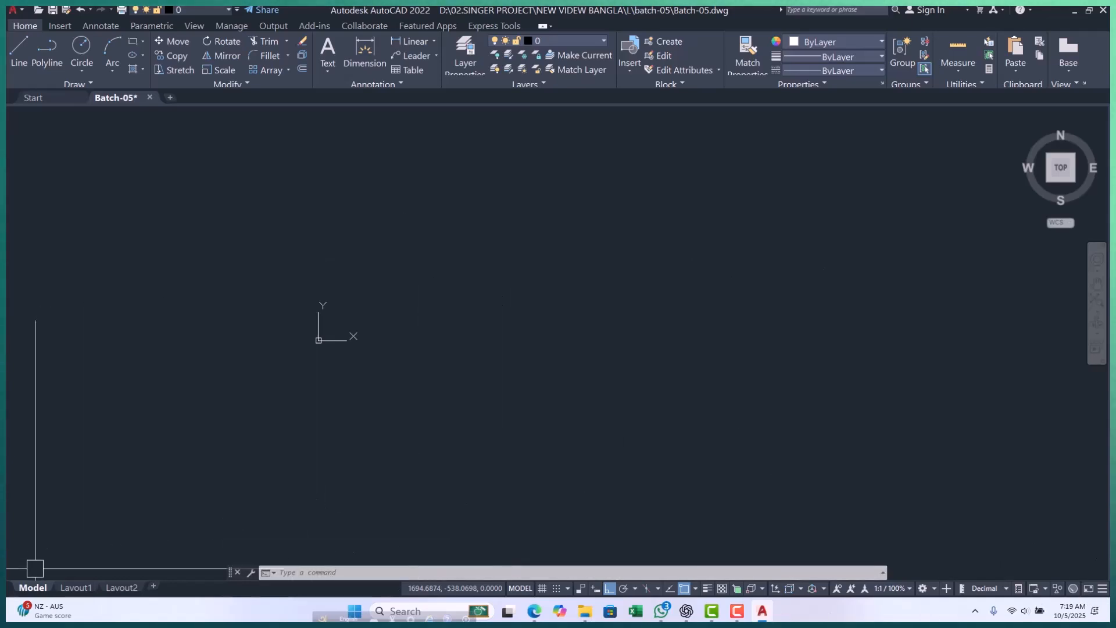
View the Layout1 paper sheet and return to model space.
{"action": "left_click", "coordinate": [76, 587]}
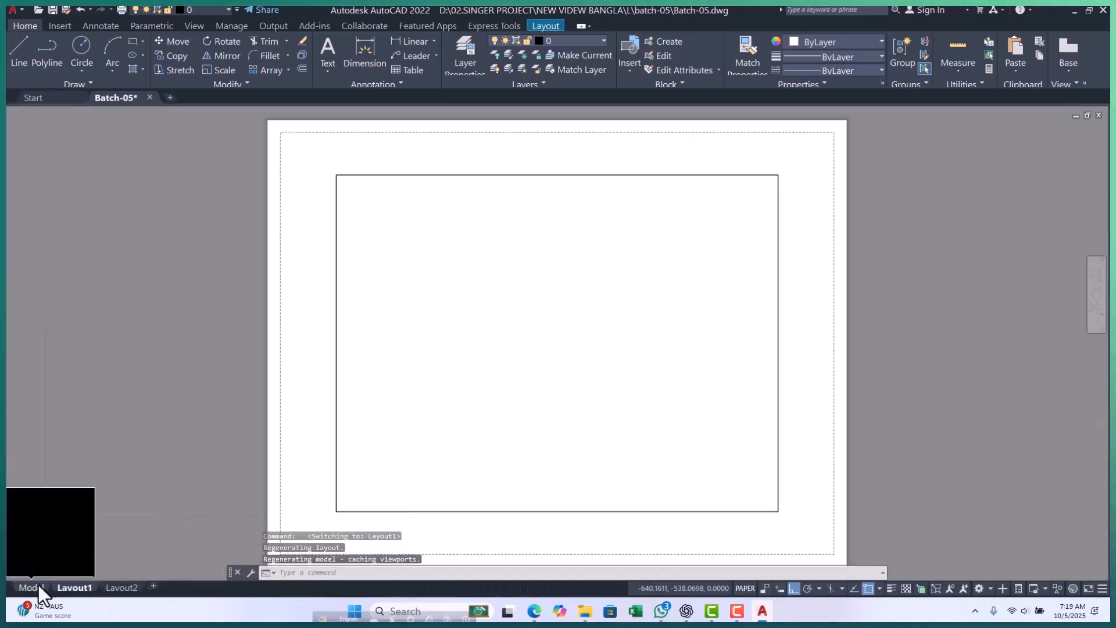
{"action": "left_click", "coordinate": [40, 585]}
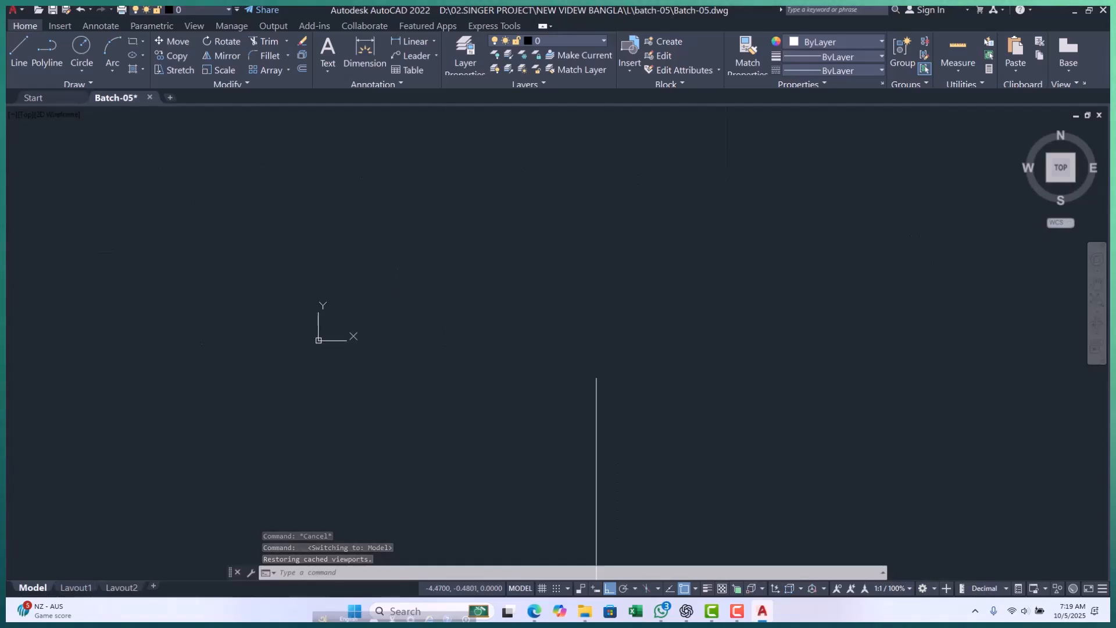
{"action": "left_click", "coordinate": [289, 268]}
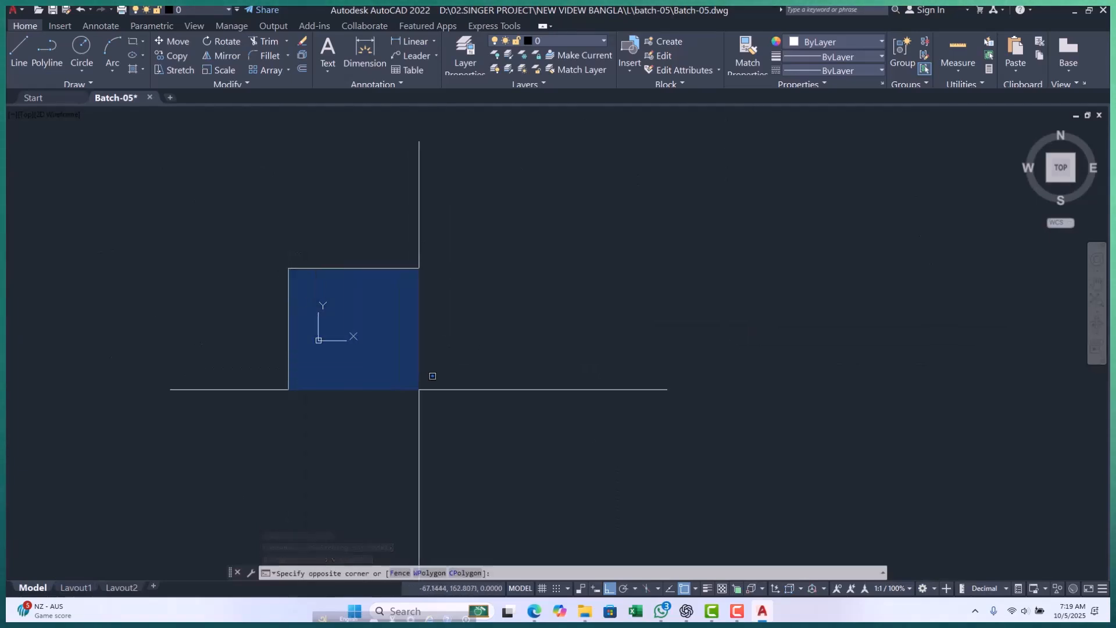
{"action": "key", "text": "Escape"}
{"action": "key", "text": "Escape"}
{"action": "key", "text": "Escape"}
{"action": "scroll", "coordinate": [405, 313], "scroll_direction": "up", "scroll_amount": 3}
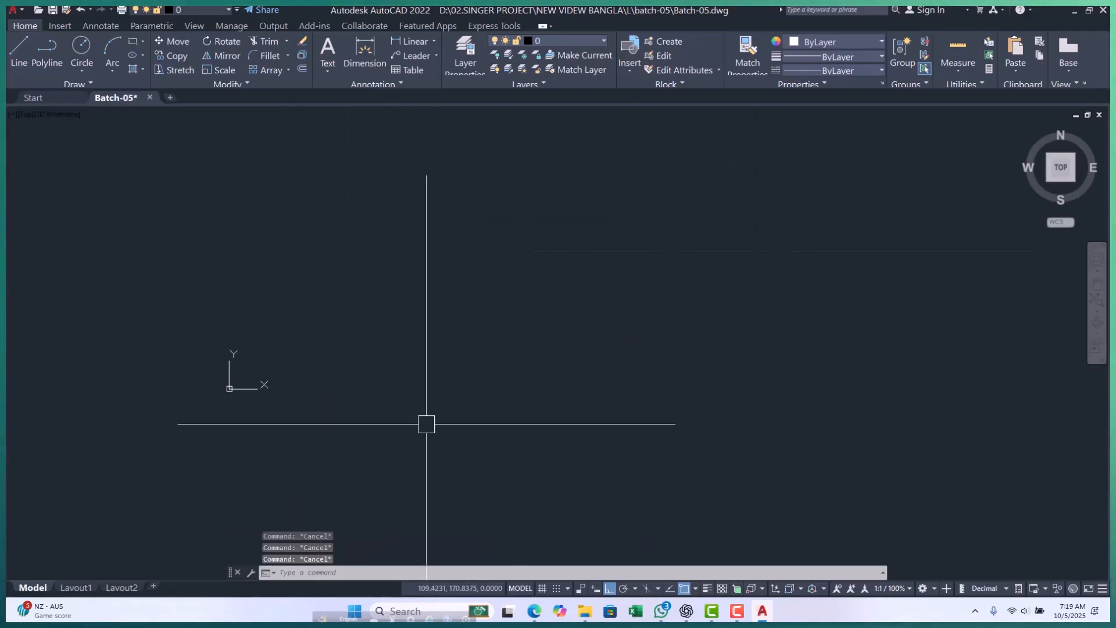
{"action": "scroll", "coordinate": [250, 399], "scroll_direction": "up", "scroll_amount": 4}
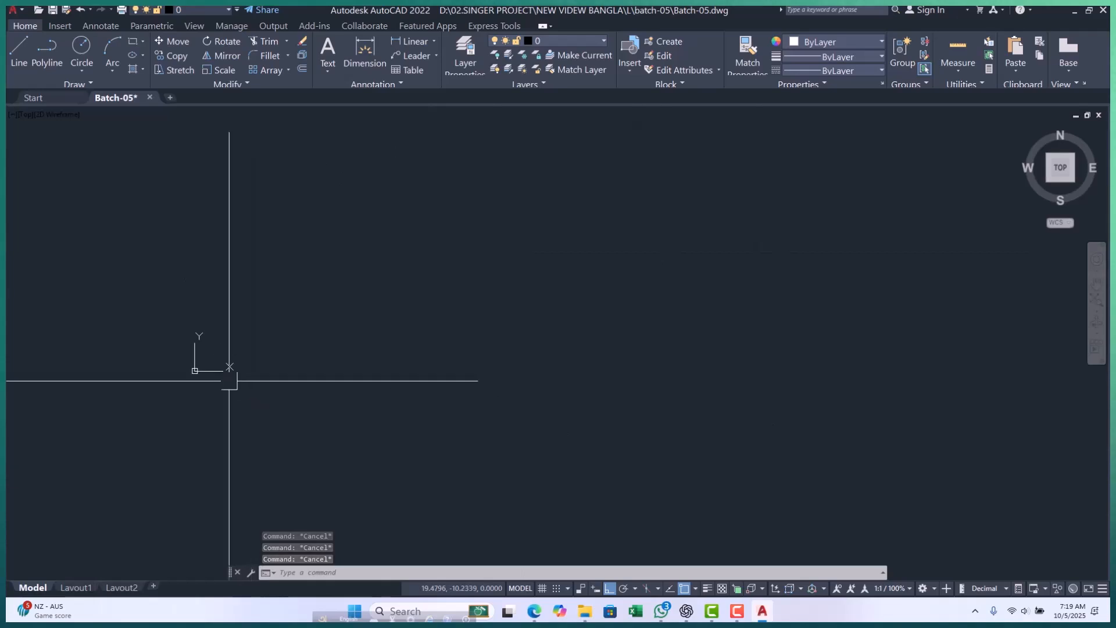
{"action": "middle_click_drag", "start_coordinate": [452, 345], "coordinate": [676, 285]}
{"action": "scroll", "coordinate": [680, 299], "scroll_direction": "down", "scroll_amount": 5}
{"action": "scroll", "coordinate": [117, 247], "scroll_direction": "down", "scroll_amount": 6}
{"action": "scroll", "coordinate": [200, 274], "scroll_direction": "up", "scroll_amount": 6}
{"action": "scroll", "coordinate": [375, 265], "scroll_direction": "up", "scroll_amount": 4}
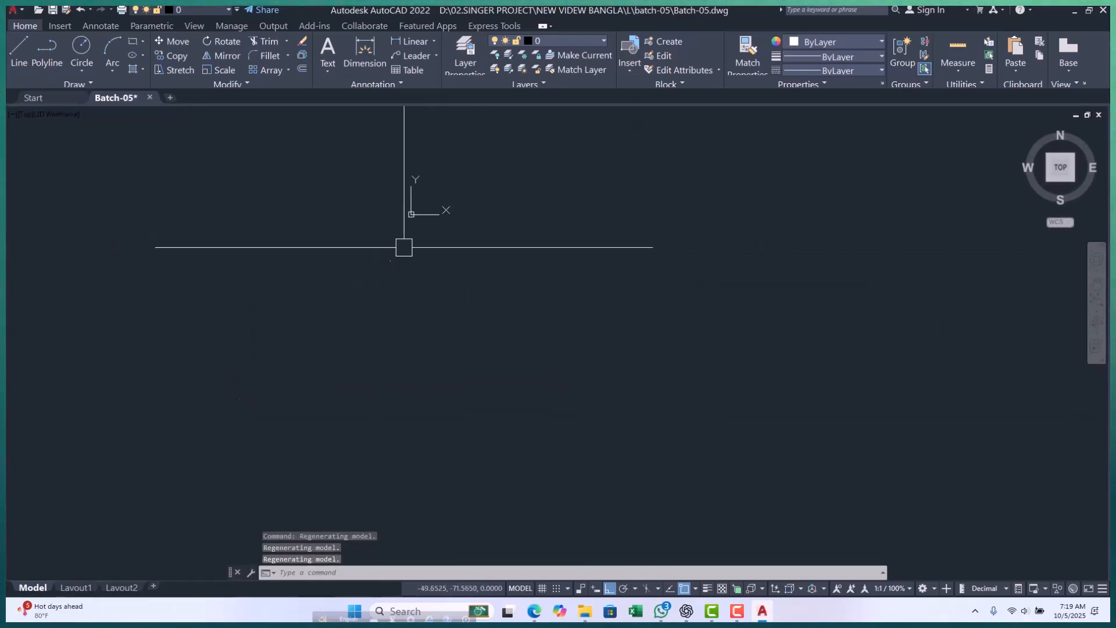
{"action": "left_click", "coordinate": [423, 214]}
{"action": "mouse_move", "coordinate": [411, 214]}
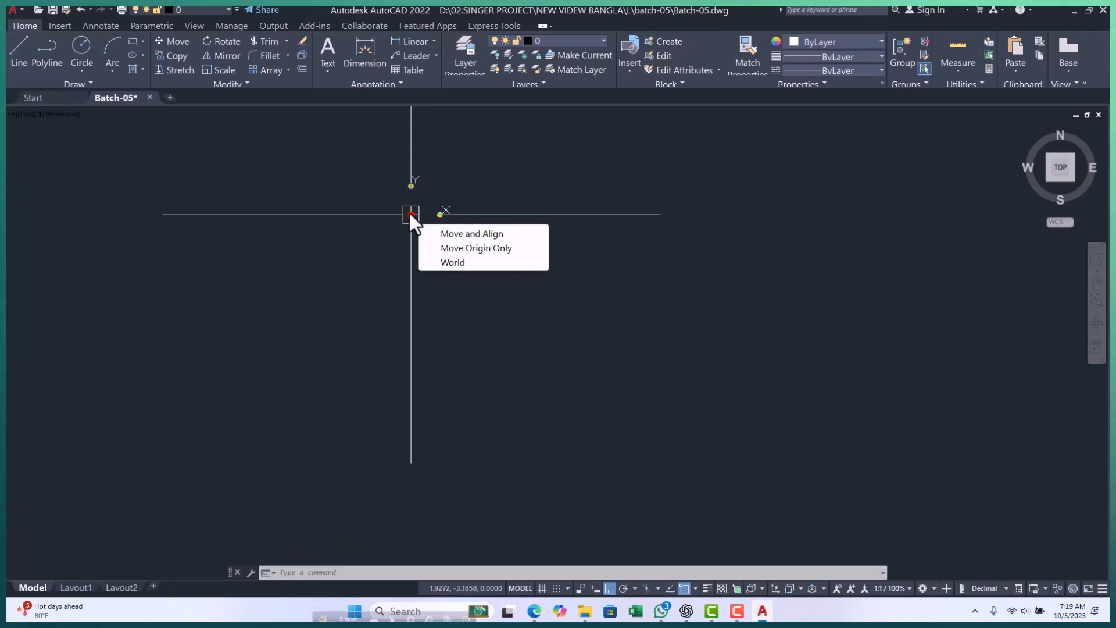
{"action": "left_click", "coordinate": [449, 249]}
{"action": "key", "text": "Escape"}
Turn off Show UCS Icon at Origin for the UCS icon and deselect it.
{"action": "middle_click_drag", "start_coordinate": [397, 229], "coordinate": [329, 259]}
{"action": "left_click", "coordinate": [357, 242]}
{"action": "right_click", "coordinate": [329, 237]}
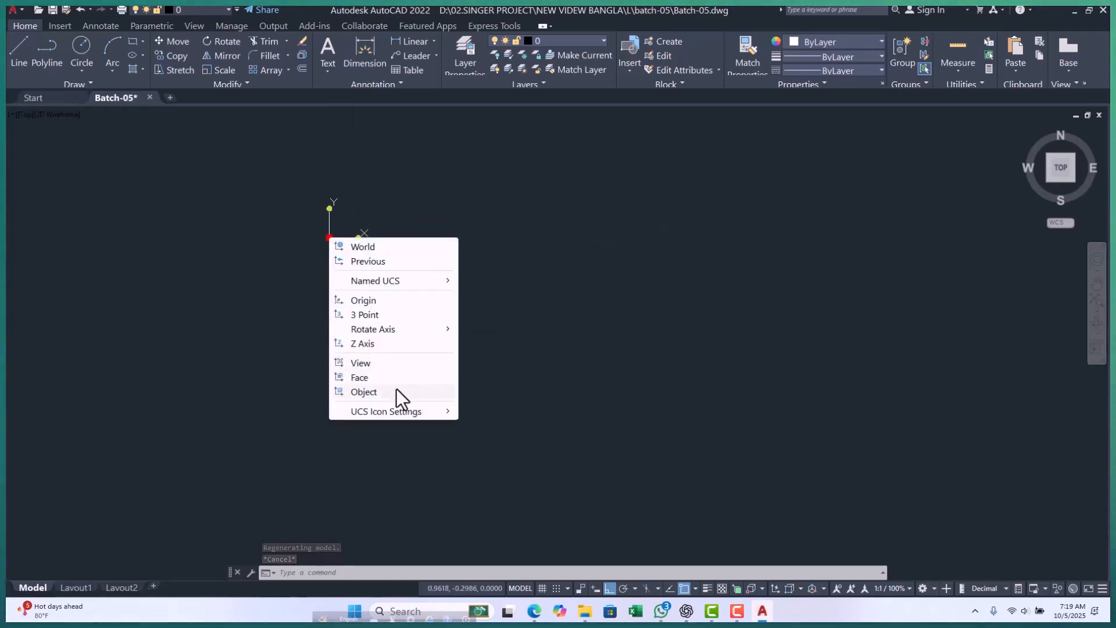
{"action": "mouse_move", "coordinate": [405, 411]}
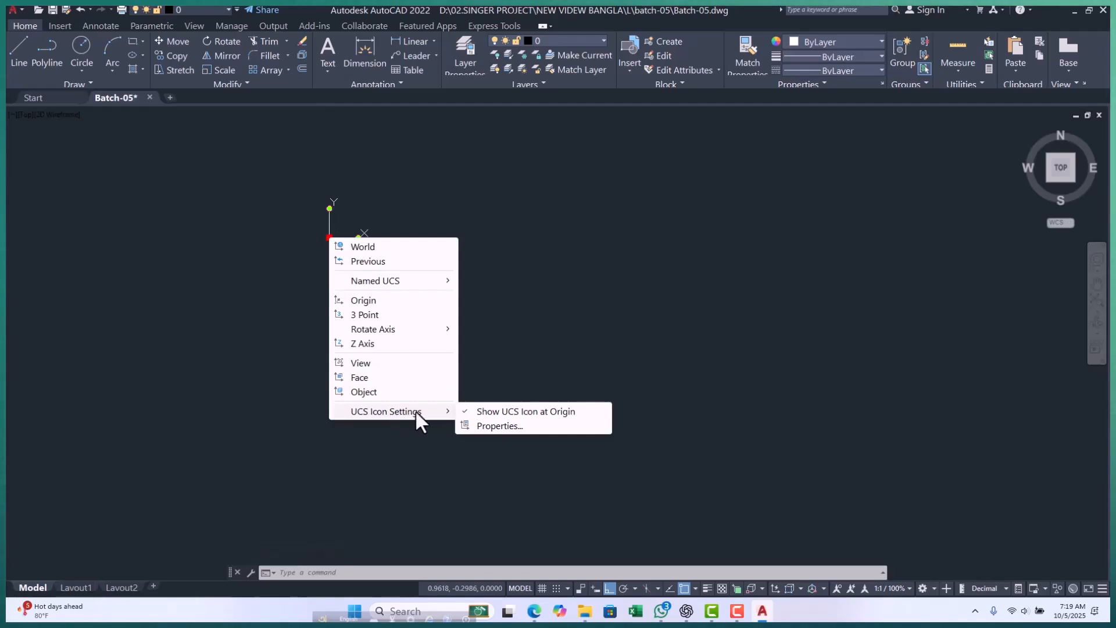
{"action": "left_click", "coordinate": [466, 411]}
{"action": "key", "text": "Escape"}
{"action": "key", "text": "Escape"}
{"action": "key", "text": "Escape"}
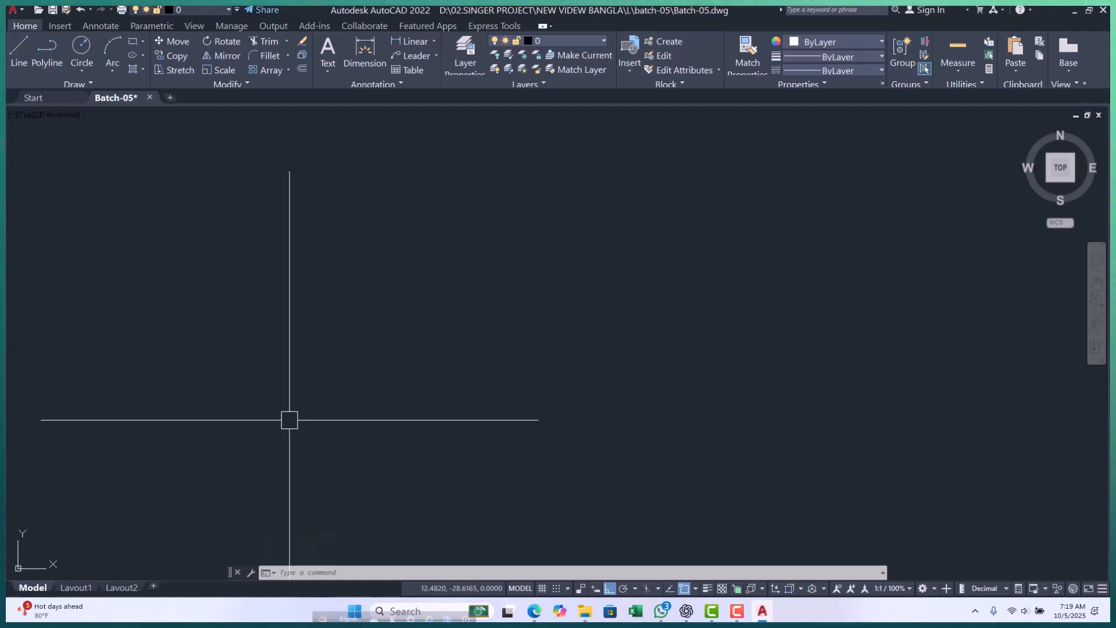
{"action": "left_click", "coordinate": [289, 420]}
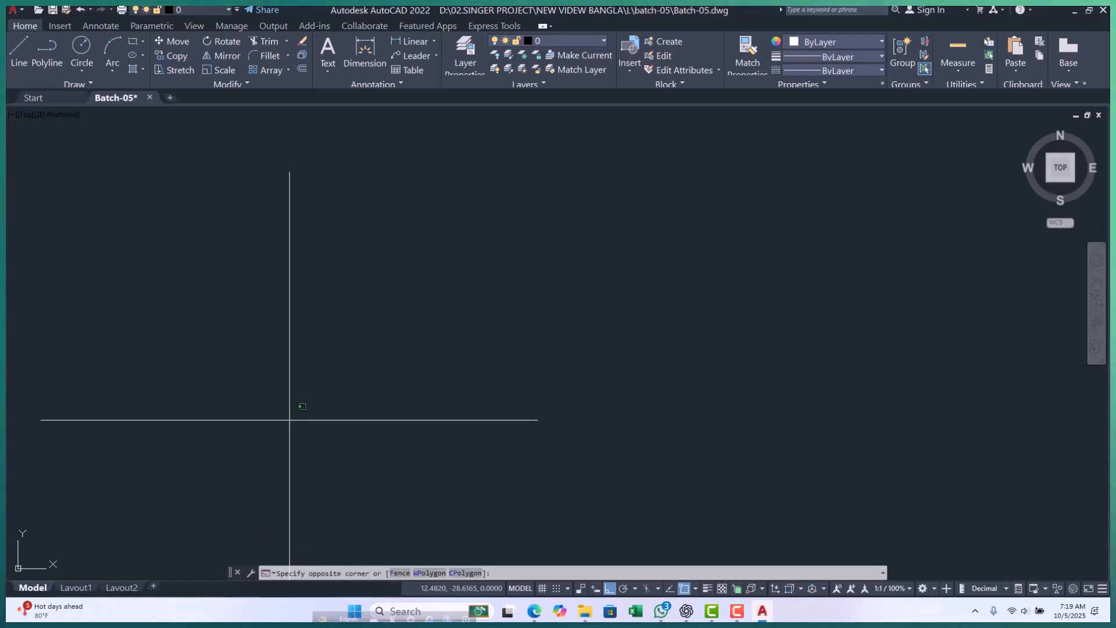
{"action": "key", "text": "Escape"}
{"action": "key", "text": "Escape"}
{"action": "key", "text": "Escape"}
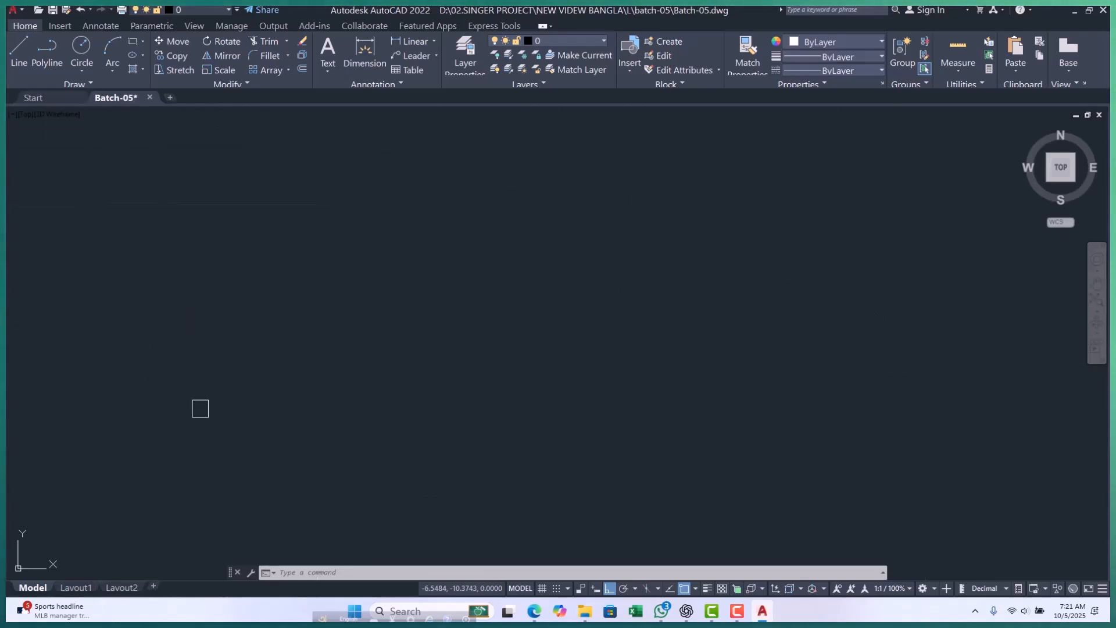
{"action": "scroll", "coordinate": [171, 399], "scroll_direction": "down", "scroll_amount": 10}
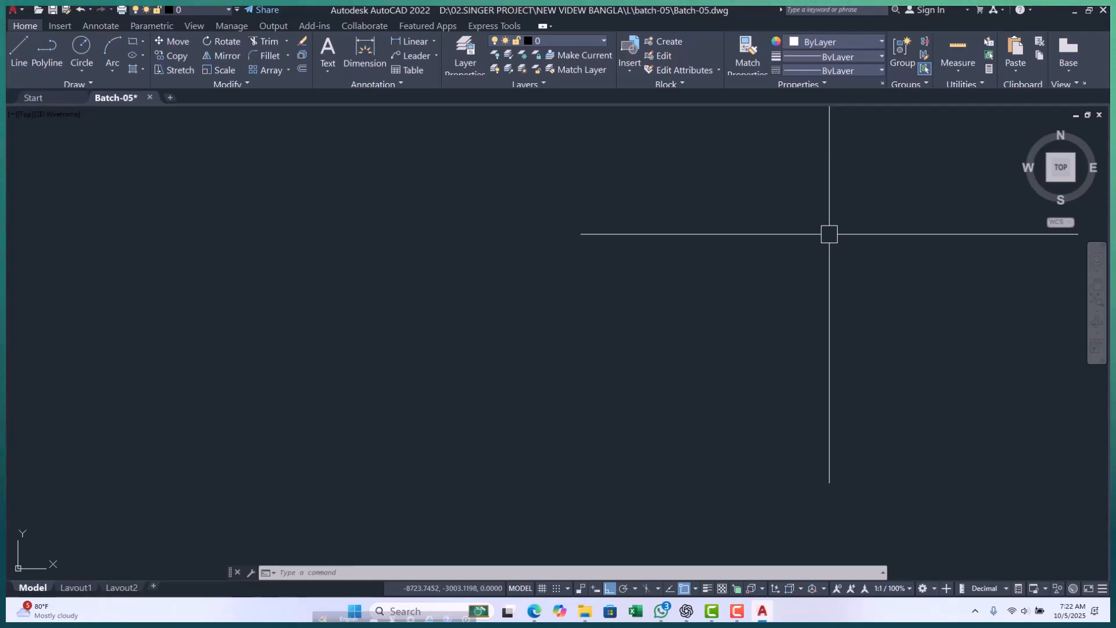
{"action": "key", "text": "Escape"}
{"action": "key", "text": "Escape"}
{"action": "key", "text": "Escape"}
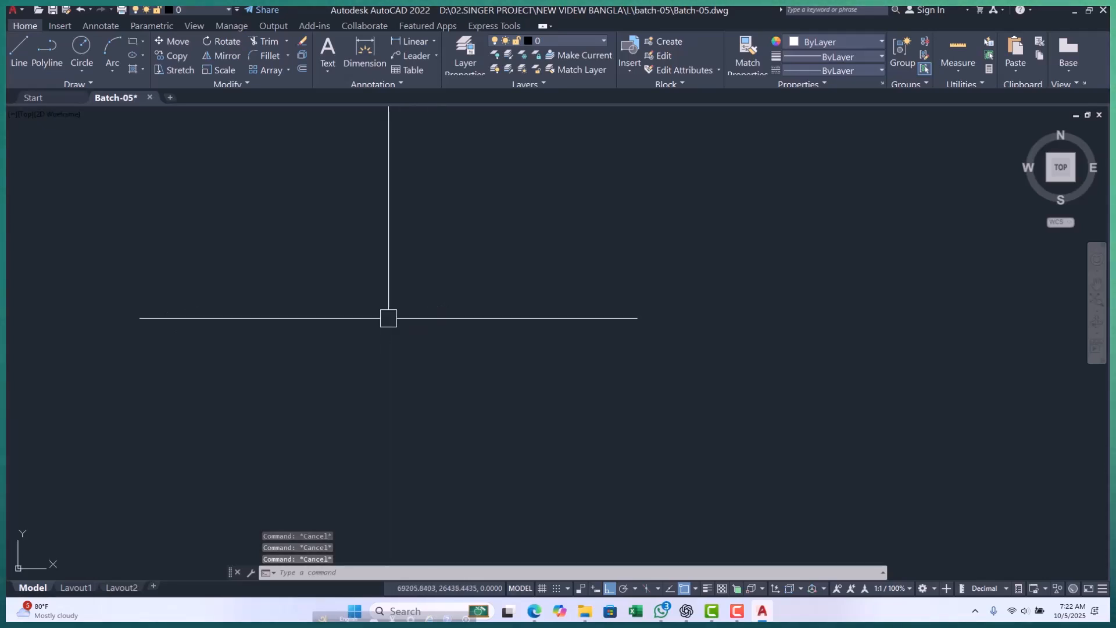
{"action": "type", "text": "l"}
{"action": "key", "text": "Return"}
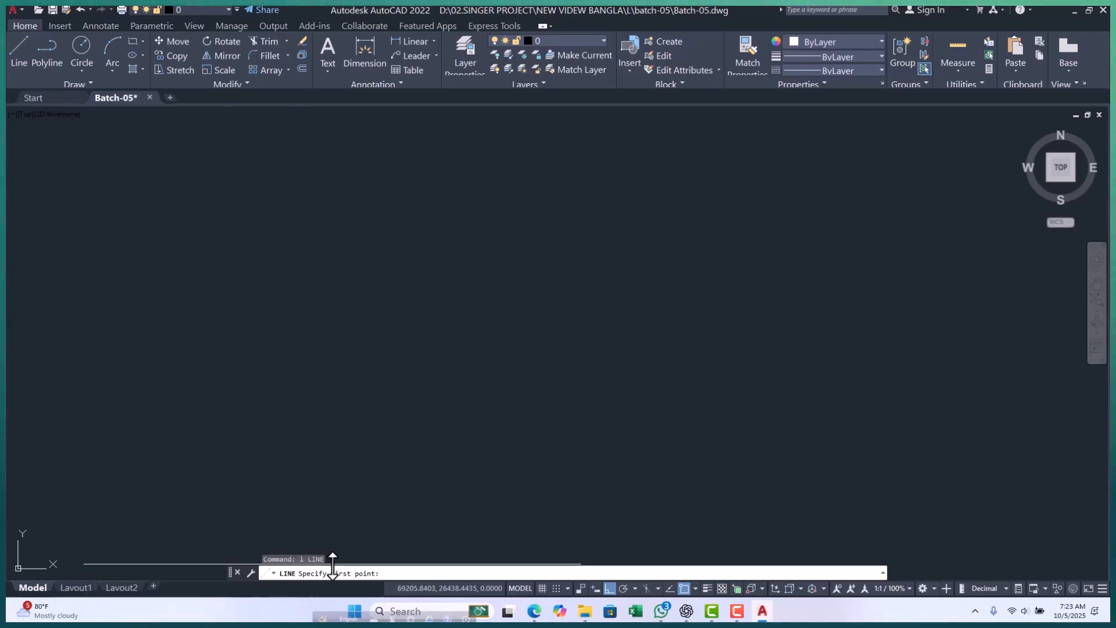
{"action": "key", "text": "Escape"}
{"action": "key", "text": "Escape"}
{"action": "key", "text": "Escape"}
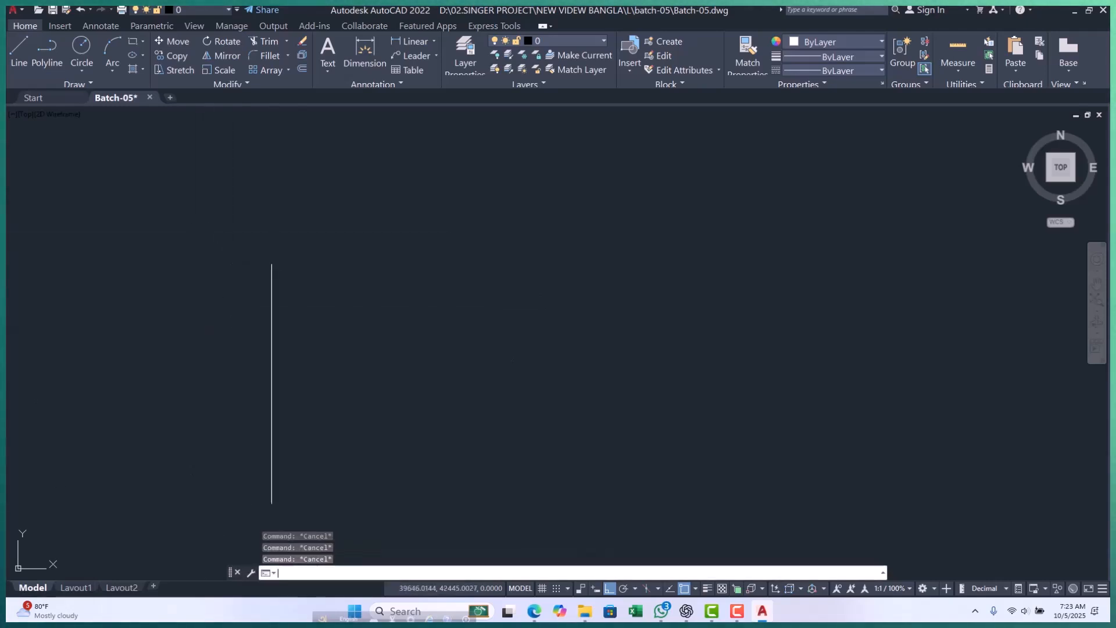
{"action": "type", "text": "l"}
{"action": "key", "text": "Return"}
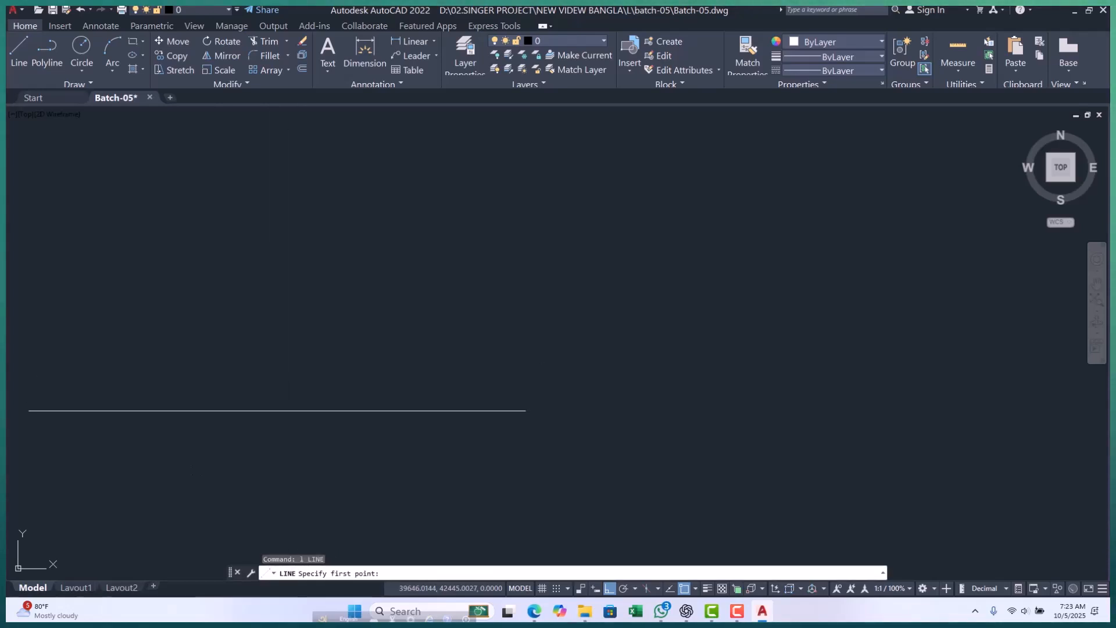
{"action": "left_click", "coordinate": [255, 469]}
{"action": "key", "text": "Escape"}
{"action": "key", "text": "Escape"}
{"action": "key", "text": "Escape"}
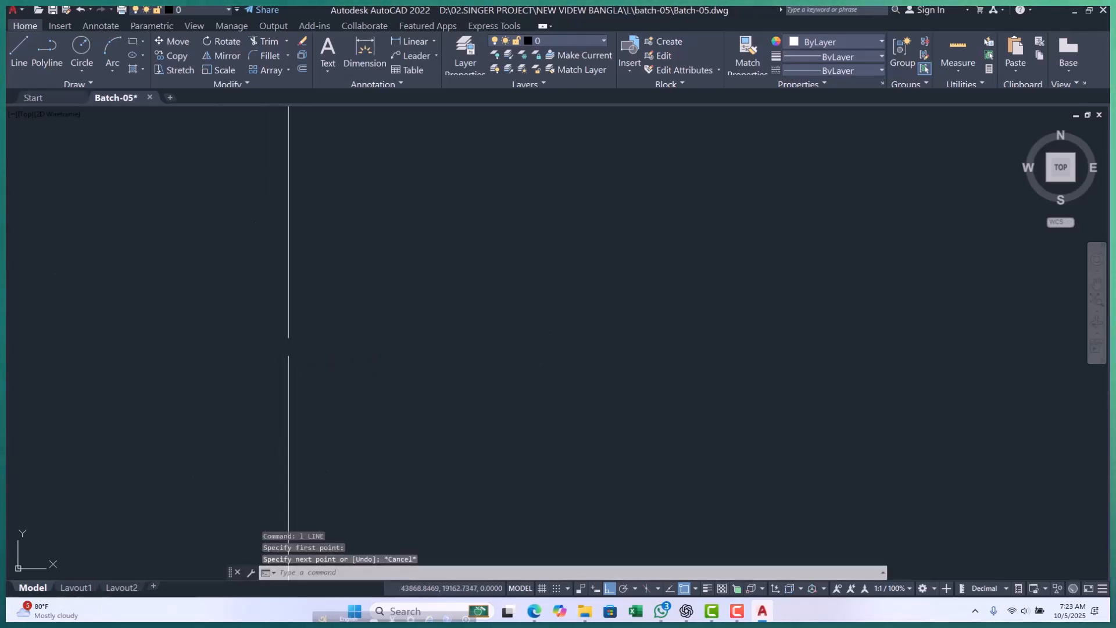
{"action": "key", "text": "Escape"}
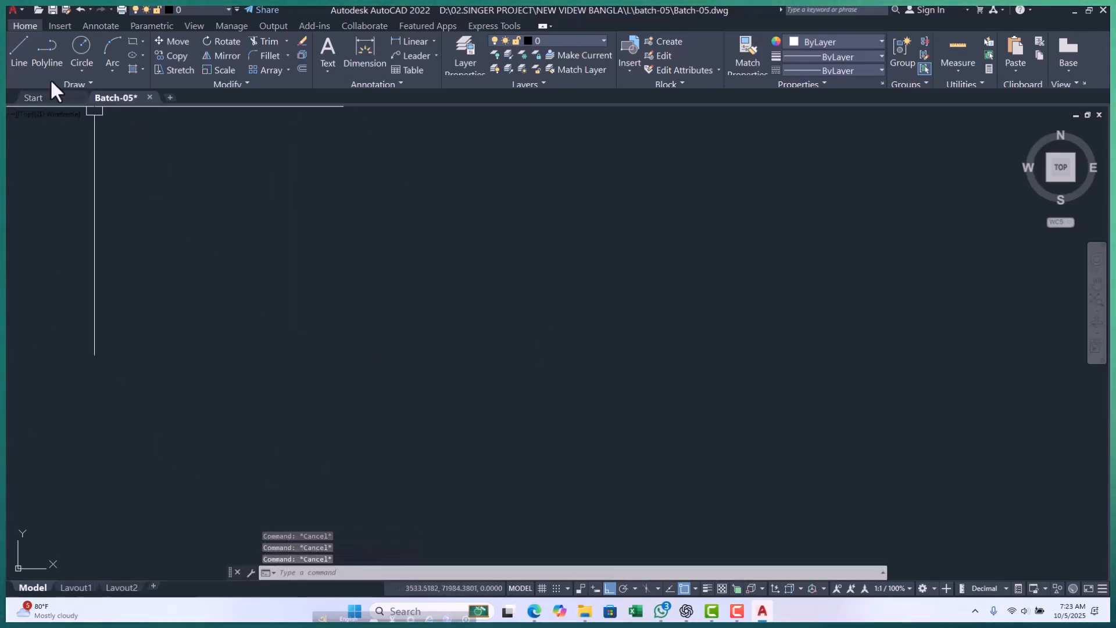
{"action": "left_click", "coordinate": [25, 56]}
{"action": "key", "text": "Escape"}
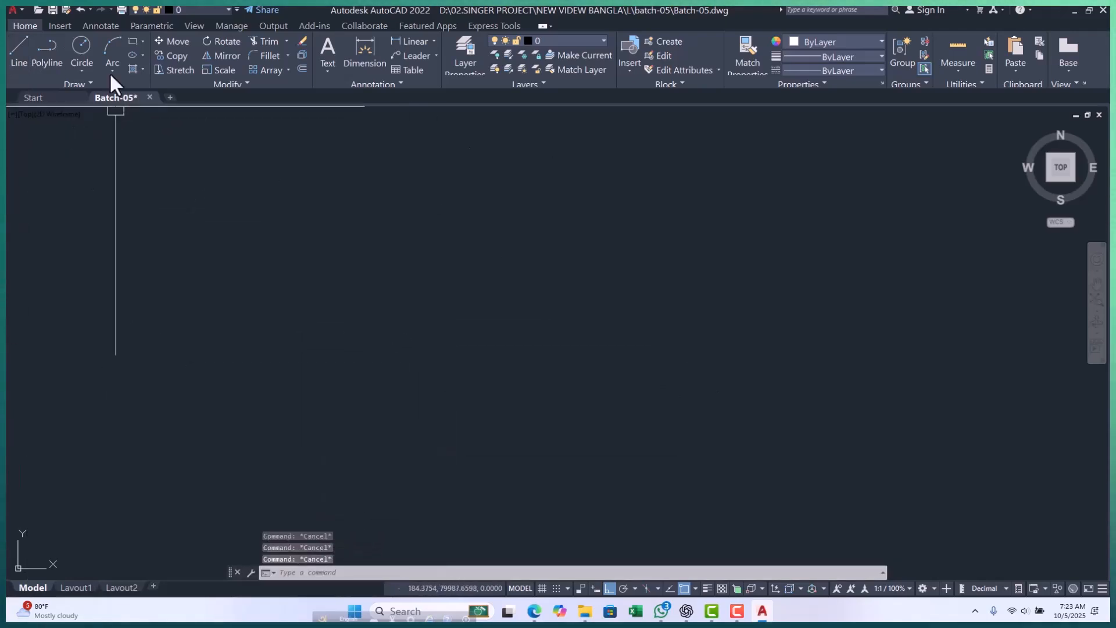
Remove the Layer control from the Quick Access Toolbar and turn on the menu bar.
{"action": "left_click", "coordinate": [236, 9]}
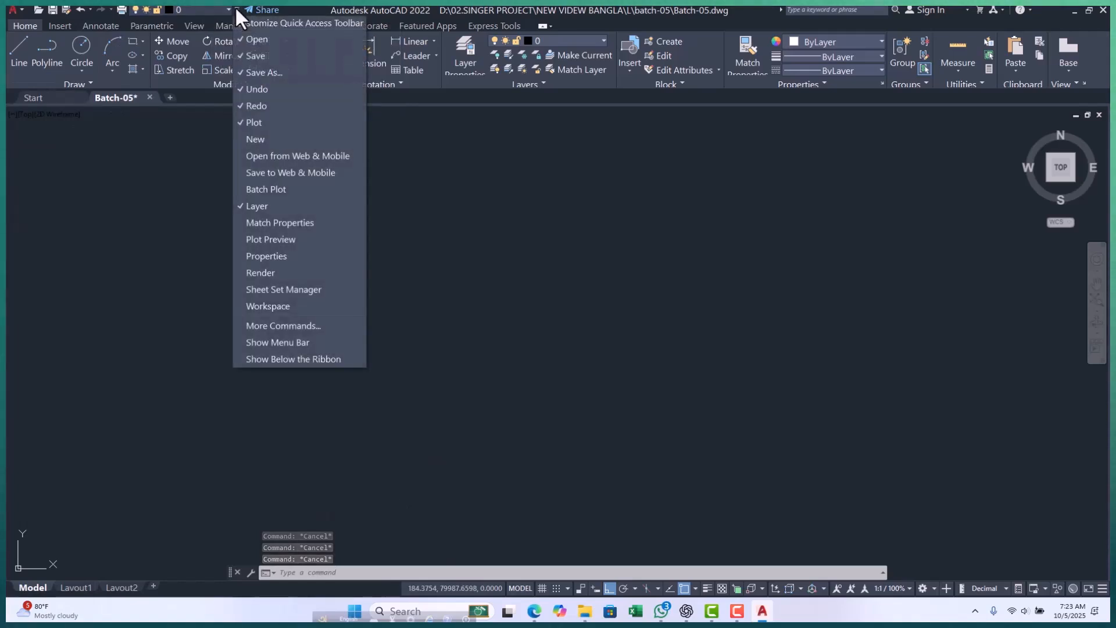
{"action": "left_click", "coordinate": [253, 205]}
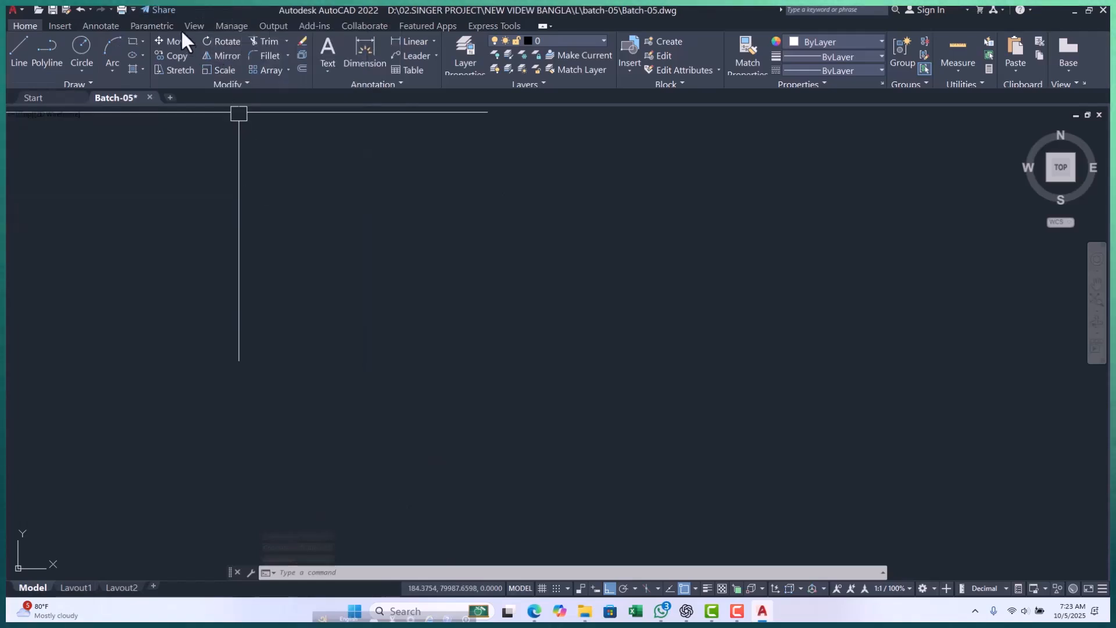
{"action": "left_click", "coordinate": [132, 8]}
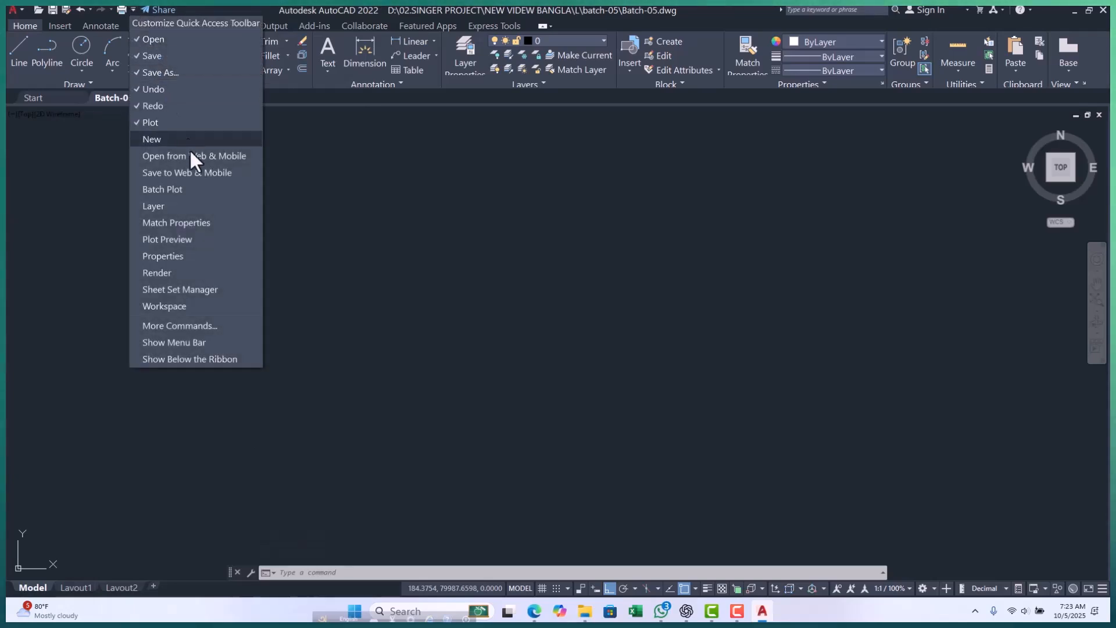
{"action": "left_click", "coordinate": [186, 341]}
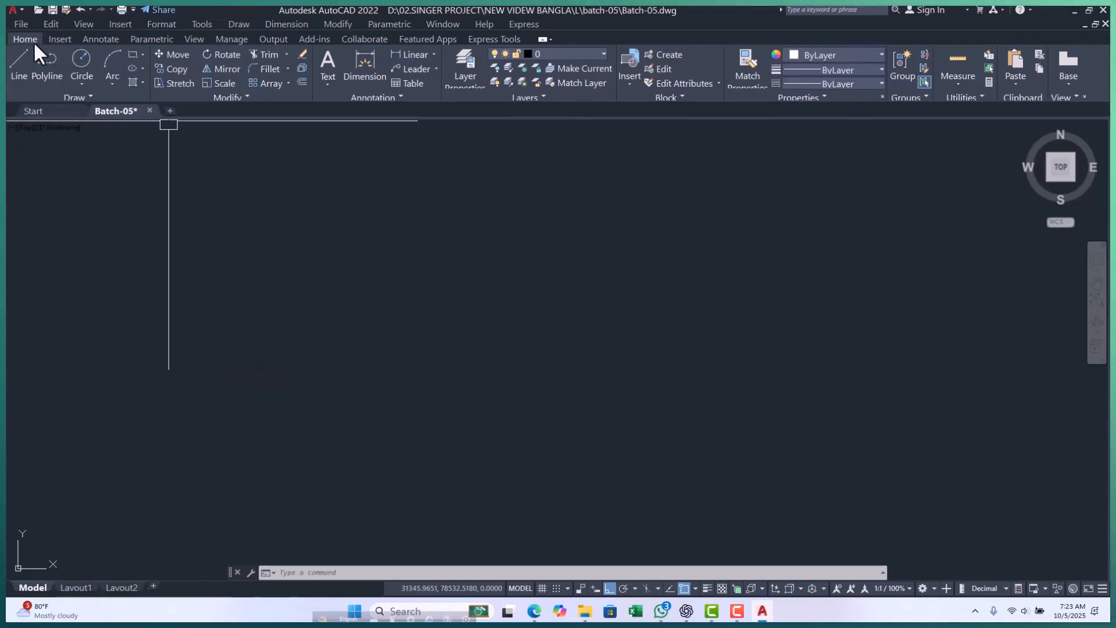
Examine the additional drawing tools and the full list of Draw commands.
{"action": "left_click", "coordinate": [22, 22]}
{"action": "left_click", "coordinate": [22, 22]}
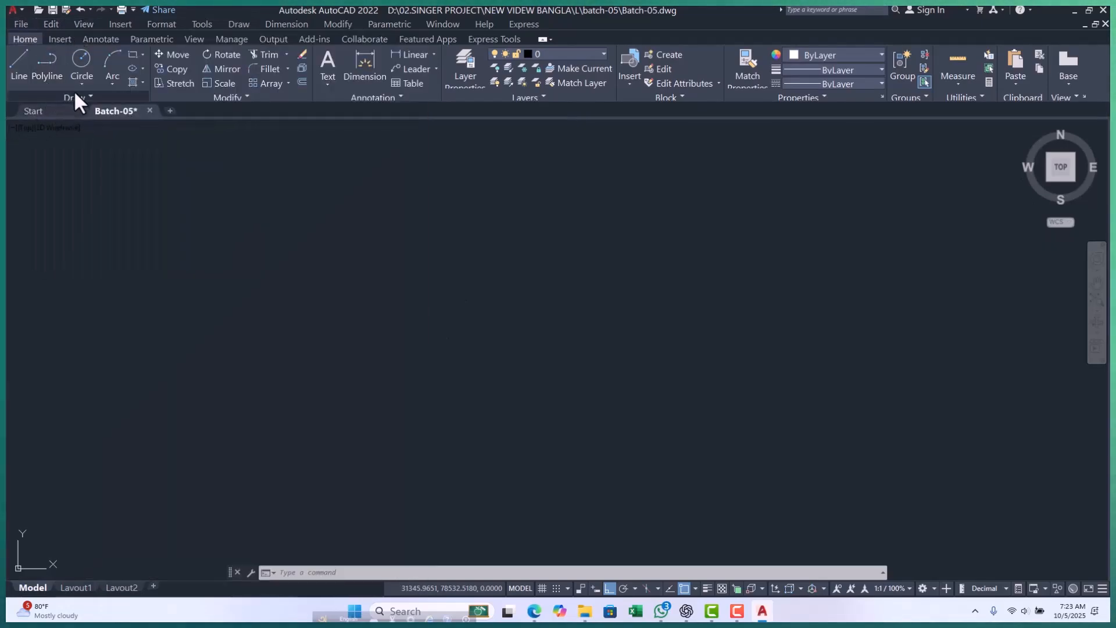
{"action": "left_click", "coordinate": [89, 94]}
{"action": "key", "text": "Escape"}
{"action": "key", "text": "Escape"}
{"action": "key", "text": "Escape"}
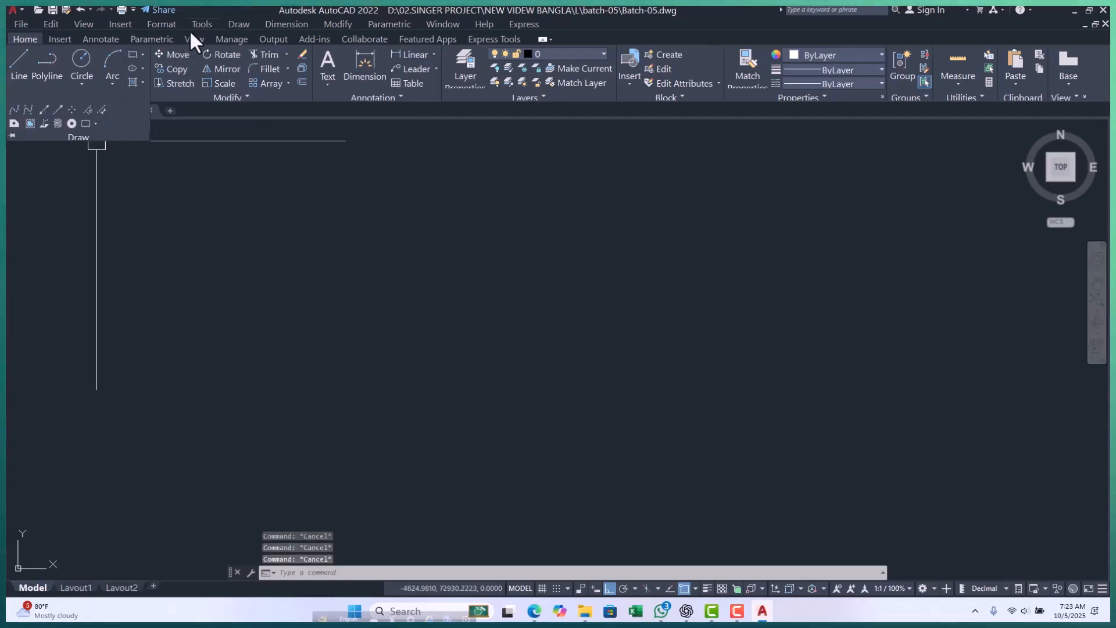
{"action": "left_click", "coordinate": [238, 24]}
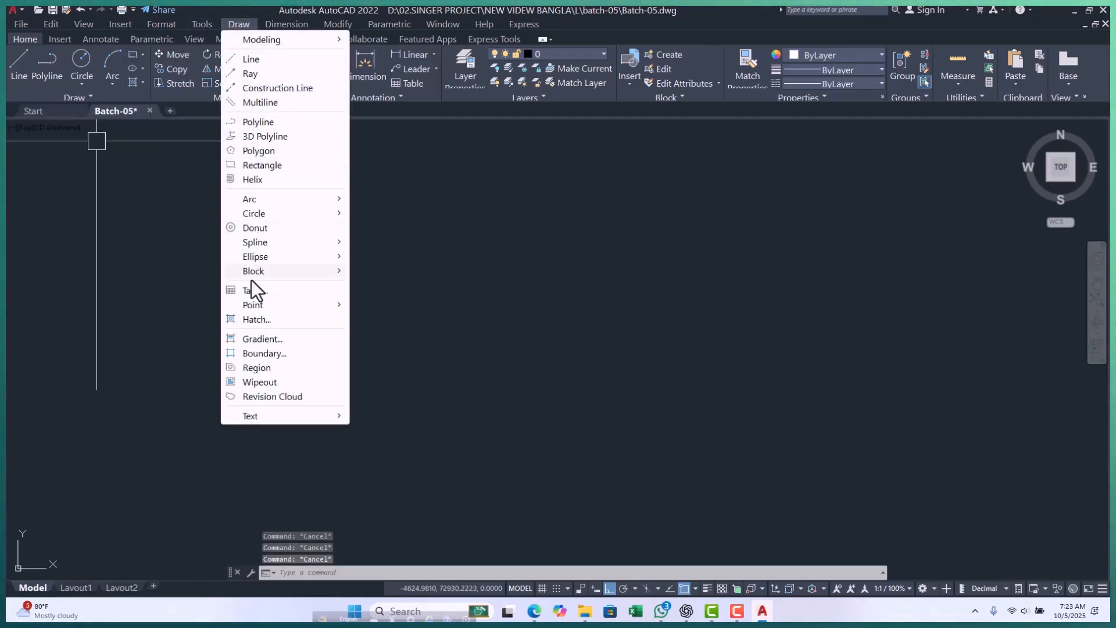
{"action": "left_click", "coordinate": [146, 351]}
{"action": "key", "text": "Escape"}
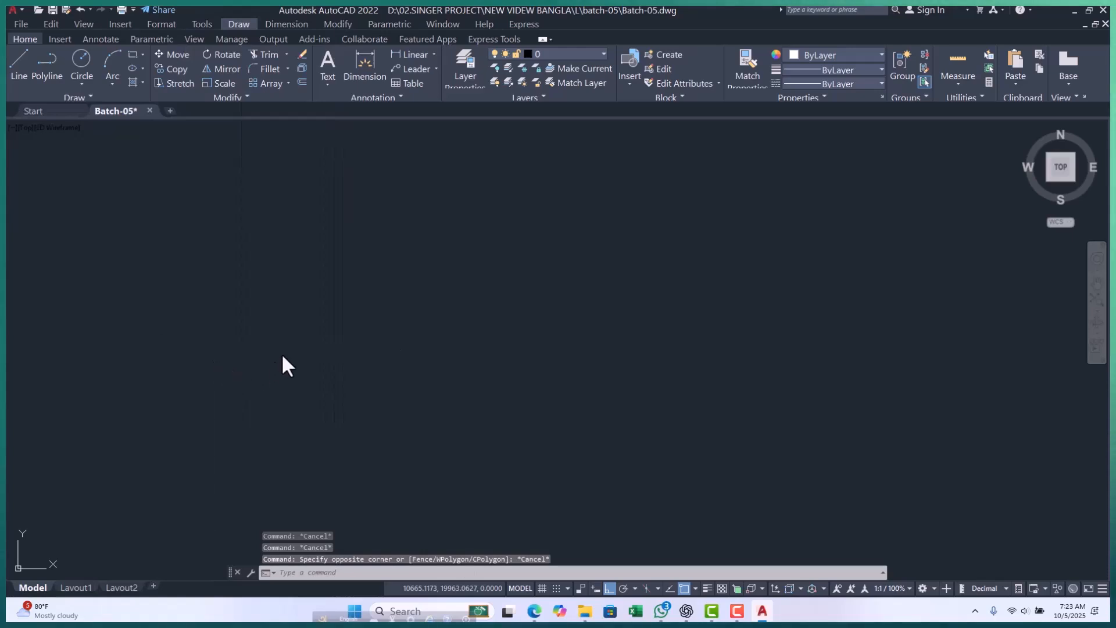
{"action": "key", "text": "Escape"}
{"action": "key", "text": "Escape"}
{"action": "type", "text": "l"}
{"action": "key", "text": "Return"}
{"action": "key", "text": "Return"}
{"action": "key", "text": "Escape"}
{"action": "key", "text": "Escape"}
{"action": "key", "text": "Escape"}
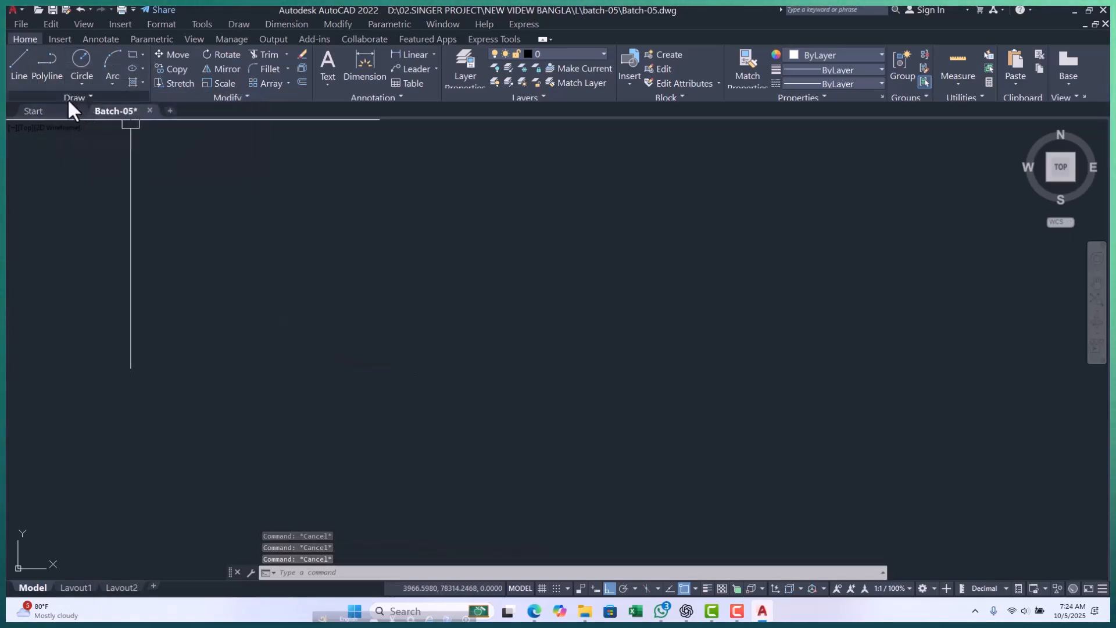
{"action": "left_click", "coordinate": [14, 64]}
{"action": "key", "text": "Escape"}
Draw a stepped line of four connected horizontal and vertical segments, running from left to right in the empty drawing area.
{"action": "left_click", "coordinate": [239, 25]}
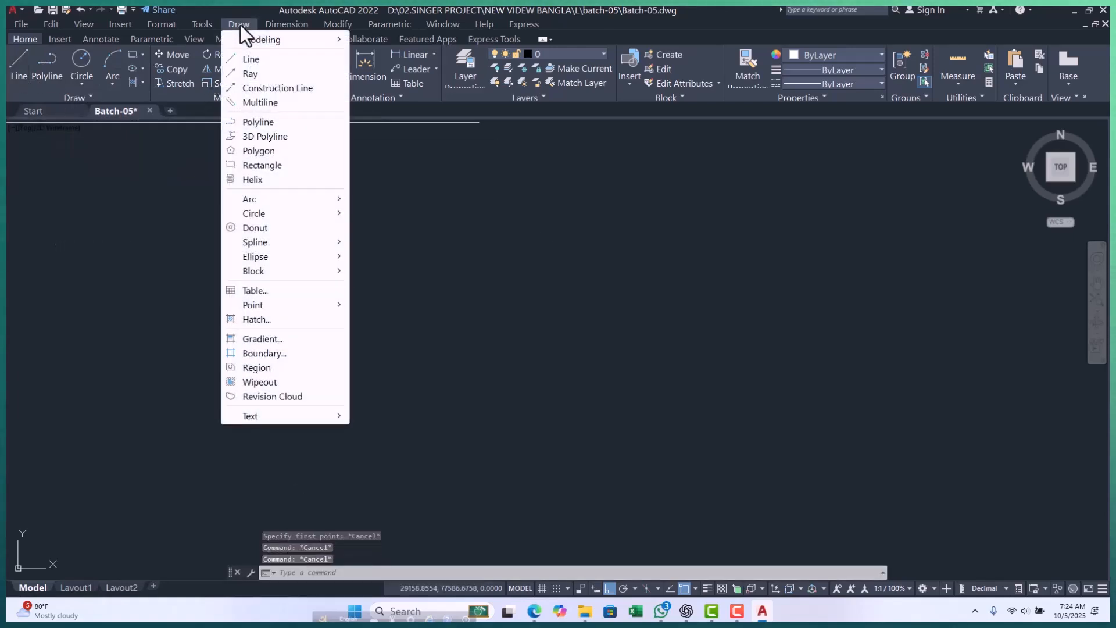
{"action": "left_click", "coordinate": [270, 61]}
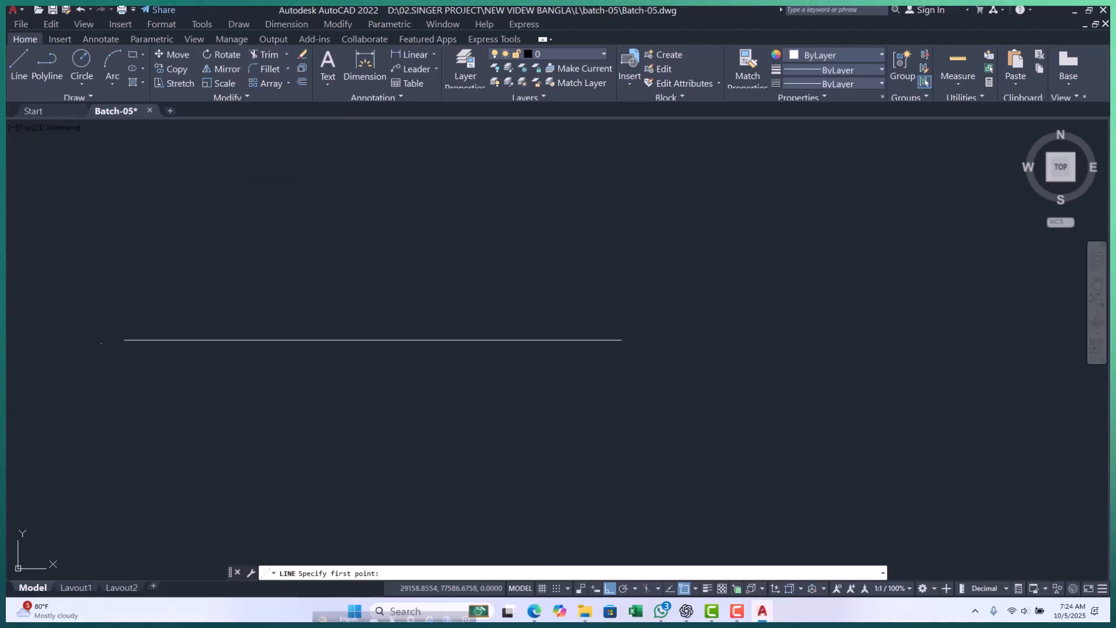
{"action": "left_click", "coordinate": [254, 242]}
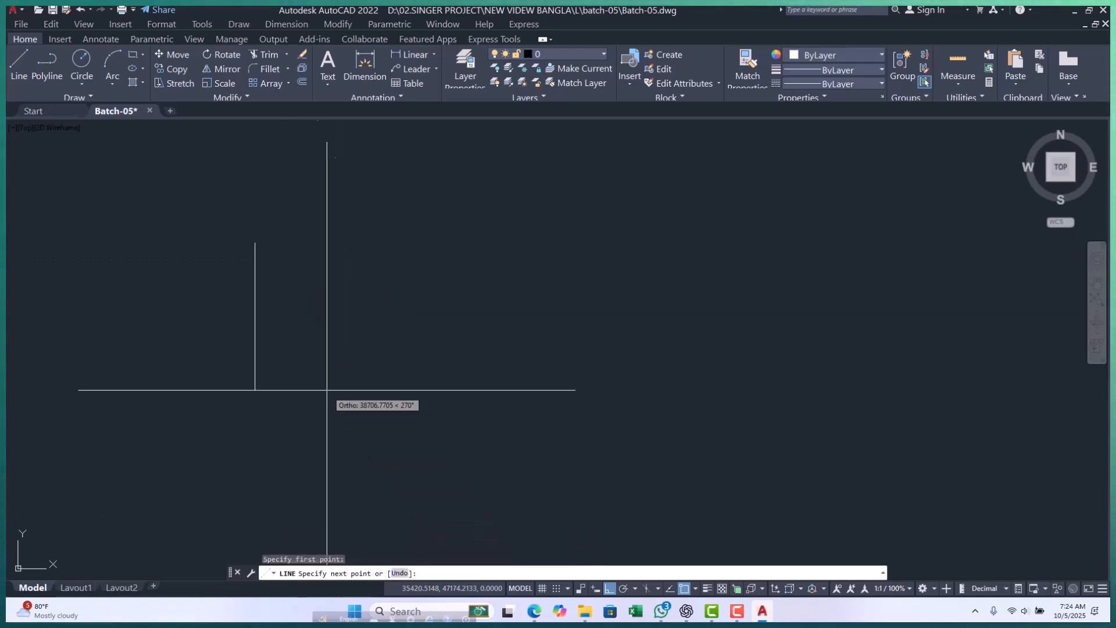
{"action": "left_click", "coordinate": [438, 267]}
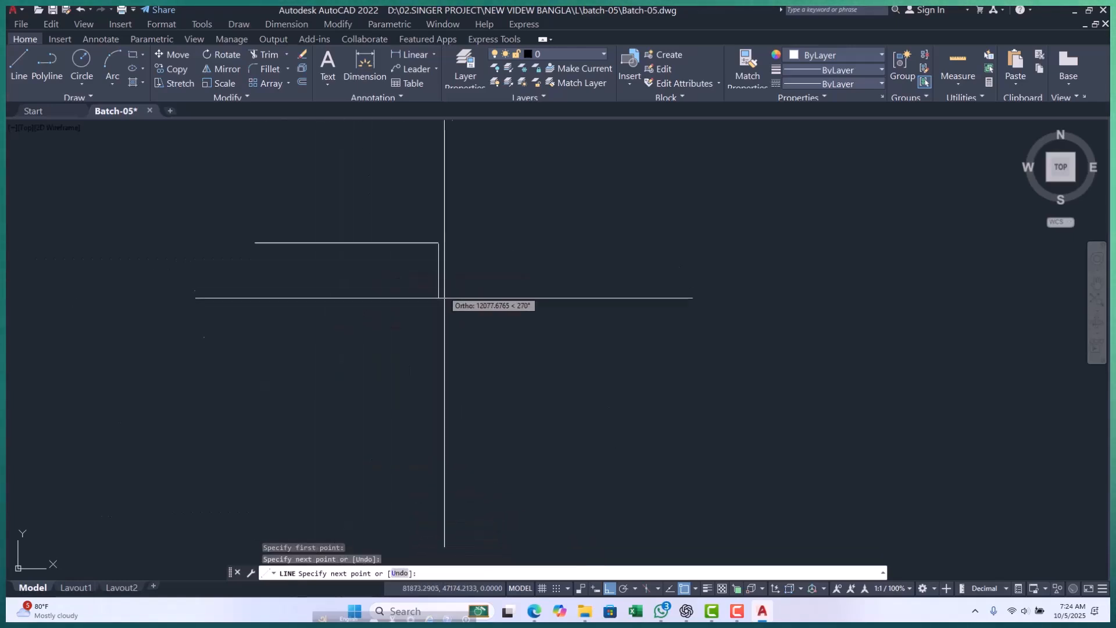
{"action": "left_click", "coordinate": [439, 440]}
{"action": "left_click", "coordinate": [587, 439]}
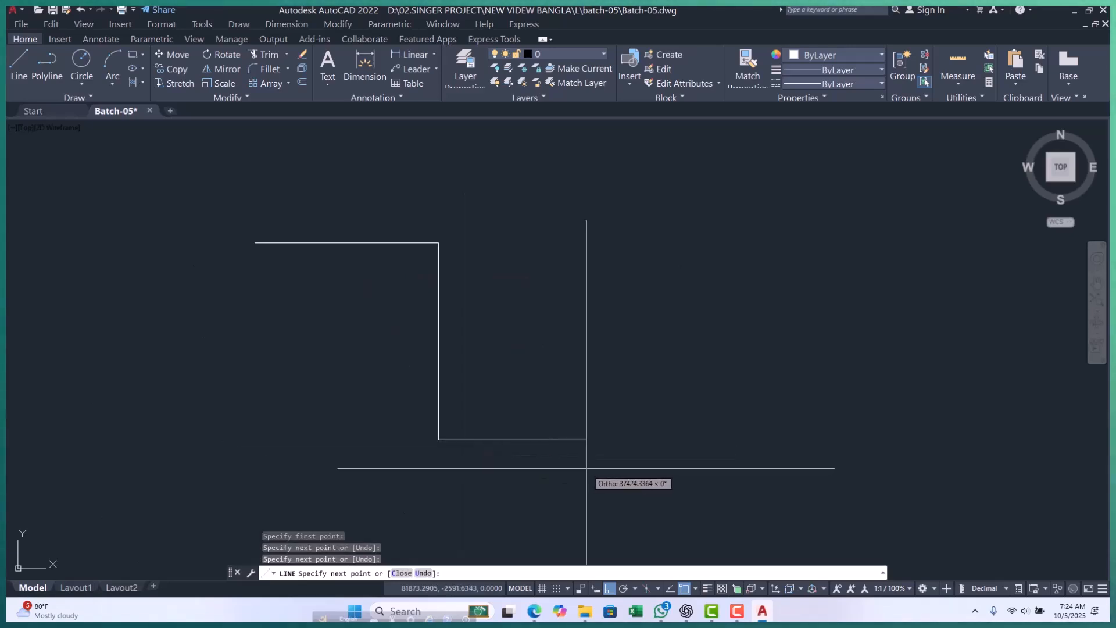
{"action": "left_click", "coordinate": [610, 333]}
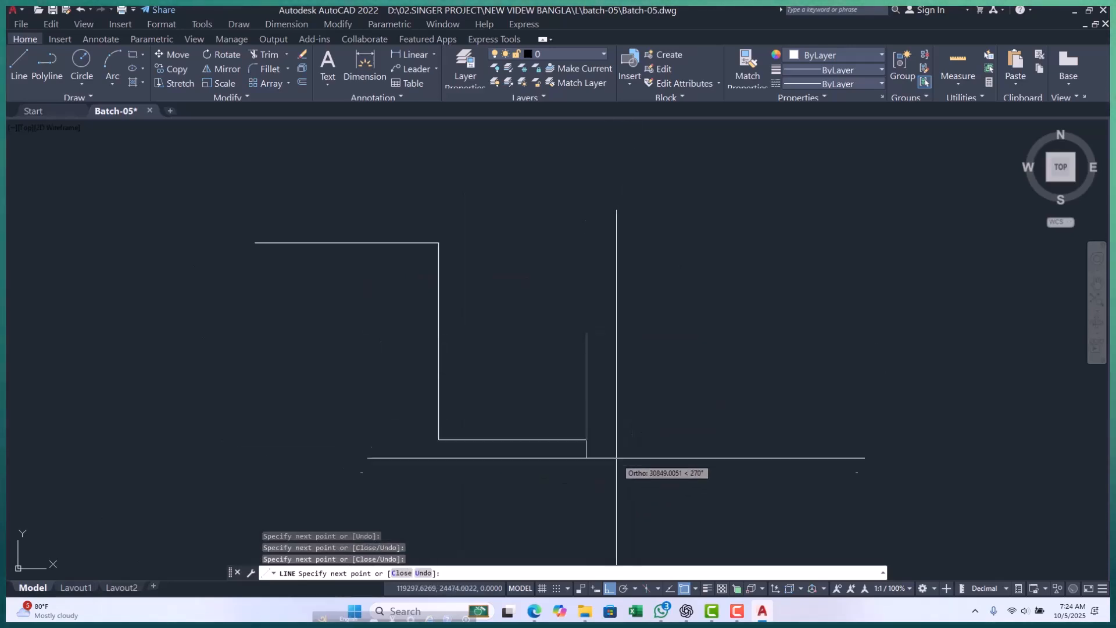
Turn off Ortho mode, continue the line with freely angled segments looping around the stepped part, and close it at its start point.
{"action": "left_click", "coordinate": [609, 594]}
{"action": "left_click", "coordinate": [715, 304]}
{"action": "left_click", "coordinate": [861, 361]}
{"action": "left_click", "coordinate": [860, 232]}
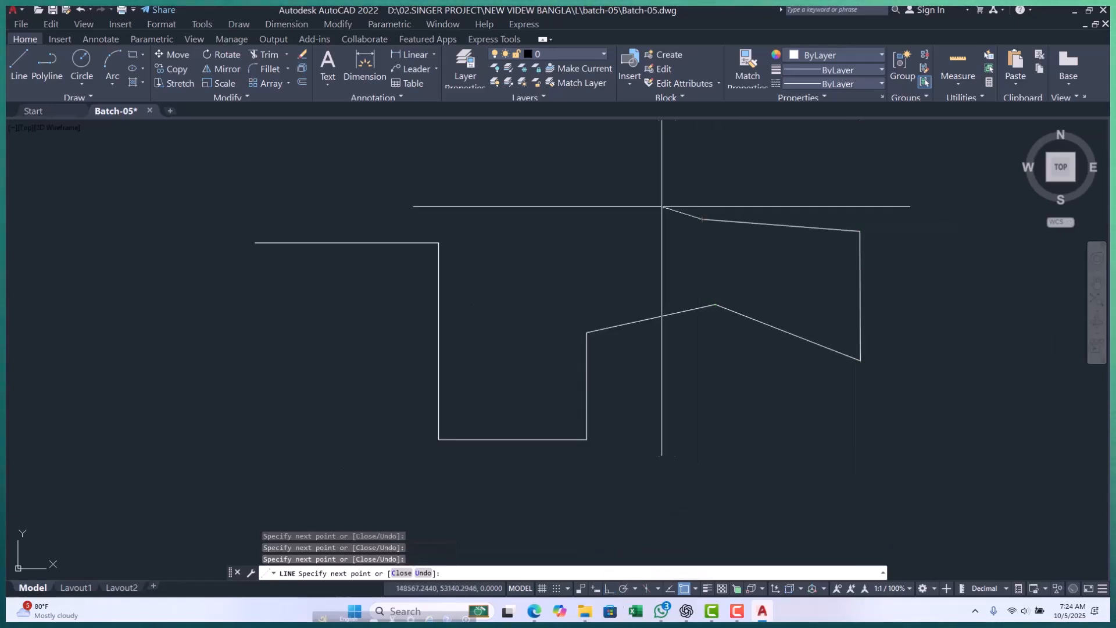
{"action": "left_click", "coordinate": [538, 193]}
{"action": "left_click", "coordinate": [347, 177]}
{"action": "left_click", "coordinate": [283, 346]}
{"action": "left_click", "coordinate": [379, 461]}
{"action": "left_click", "coordinate": [728, 397]}
{"action": "left_click", "coordinate": [916, 524]}
{"action": "left_click", "coordinate": [974, 269]}
{"action": "left_click", "coordinate": [602, 251]}
Examine the closed line figure up close around its starting corner and as a whole.
{"action": "scroll", "coordinate": [374, 312], "scroll_direction": "down", "scroll_amount": 2}
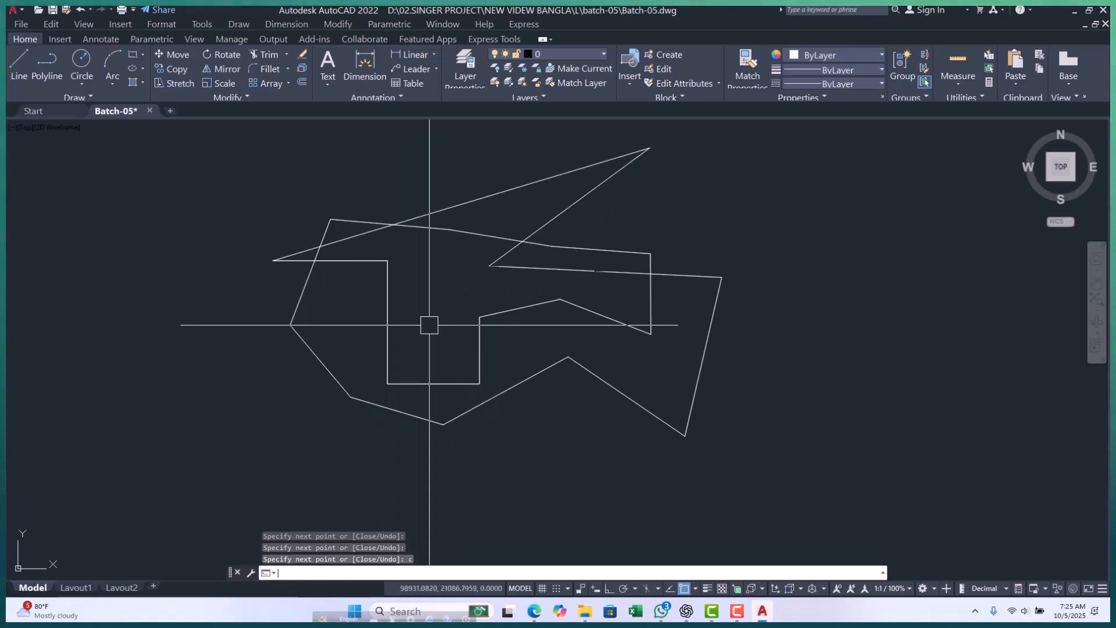
{"action": "scroll", "coordinate": [617, 143], "scroll_direction": "up", "scroll_amount": 2}
{"action": "scroll", "coordinate": [589, 195], "scroll_direction": "down", "scroll_amount": 2}
{"action": "scroll", "coordinate": [265, 280], "scroll_direction": "up", "scroll_amount": 5}
{"action": "left_click", "coordinate": [294, 217]}
{"action": "left_click", "coordinate": [234, 310]}
{"action": "scroll", "coordinate": [224, 307], "scroll_direction": "down", "scroll_amount": 5}
{"action": "scroll", "coordinate": [230, 306], "scroll_direction": "down", "scroll_amount": 6}
{"action": "key", "text": "Escape"}
{"action": "key", "text": "Escape"}
{"action": "key", "text": "Escape"}
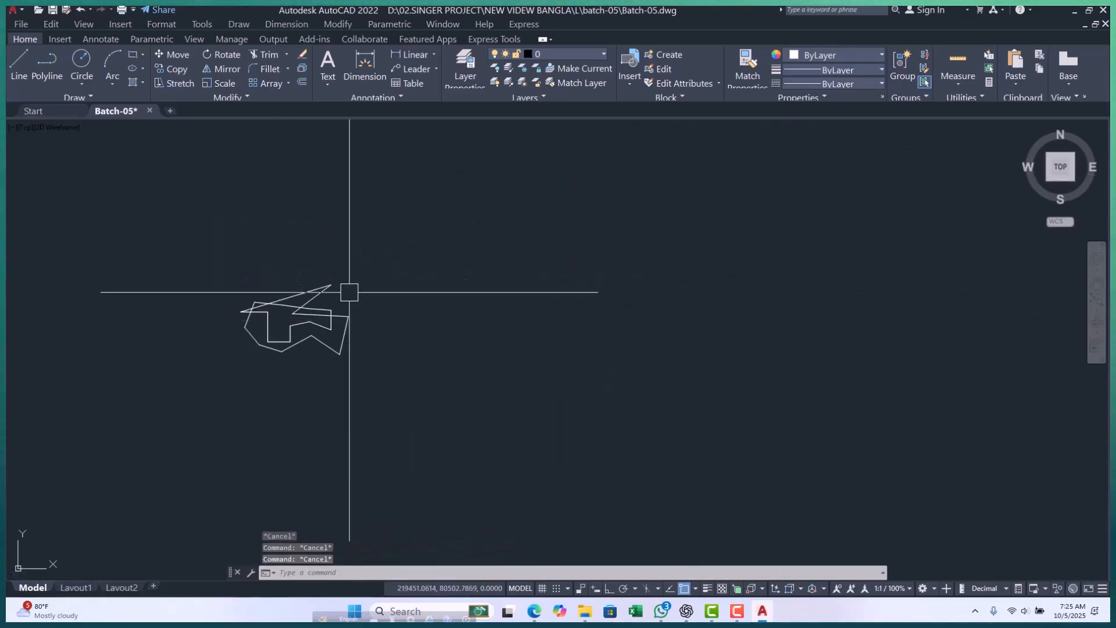
Draw an open zigzag line to the right of the closed figure, continuing with longer segments beyond the zigzag.
{"action": "type", "text": "l"}
{"action": "key", "text": "Return"}
{"action": "scroll", "coordinate": [372, 314], "scroll_direction": "up", "scroll_amount": 4}
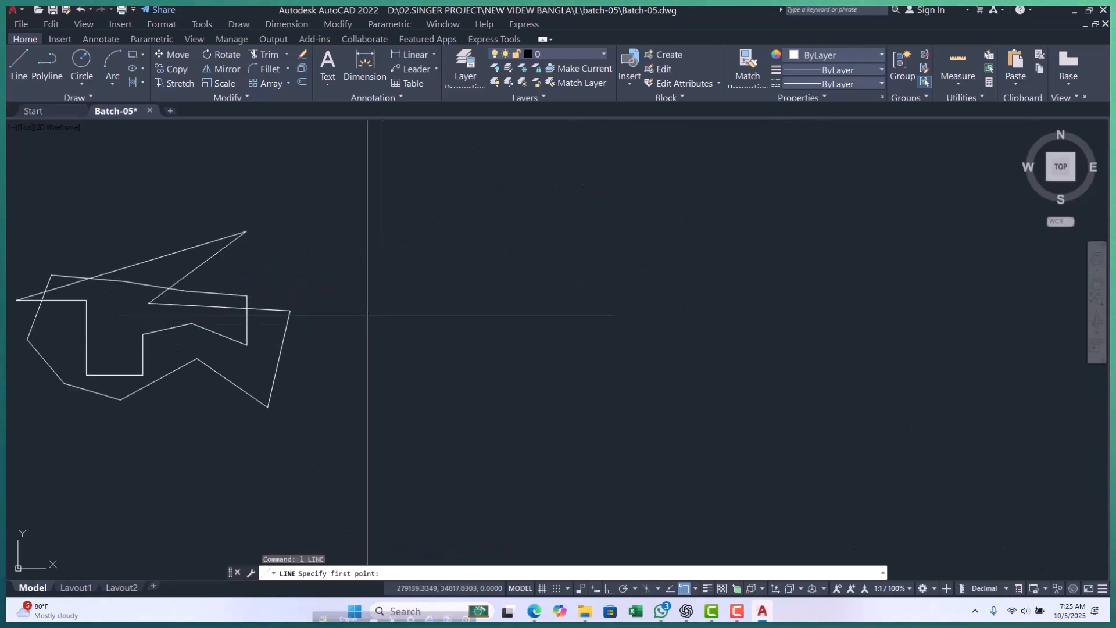
{"action": "left_click", "coordinate": [360, 311]}
{"action": "left_click", "coordinate": [435, 353]}
{"action": "left_click", "coordinate": [470, 287]}
{"action": "left_click", "coordinate": [552, 332]}
{"action": "left_click", "coordinate": [593, 245]}
{"action": "left_click", "coordinate": [711, 320]}
{"action": "scroll", "coordinate": [478, 298], "scroll_direction": "down", "scroll_amount": 6}
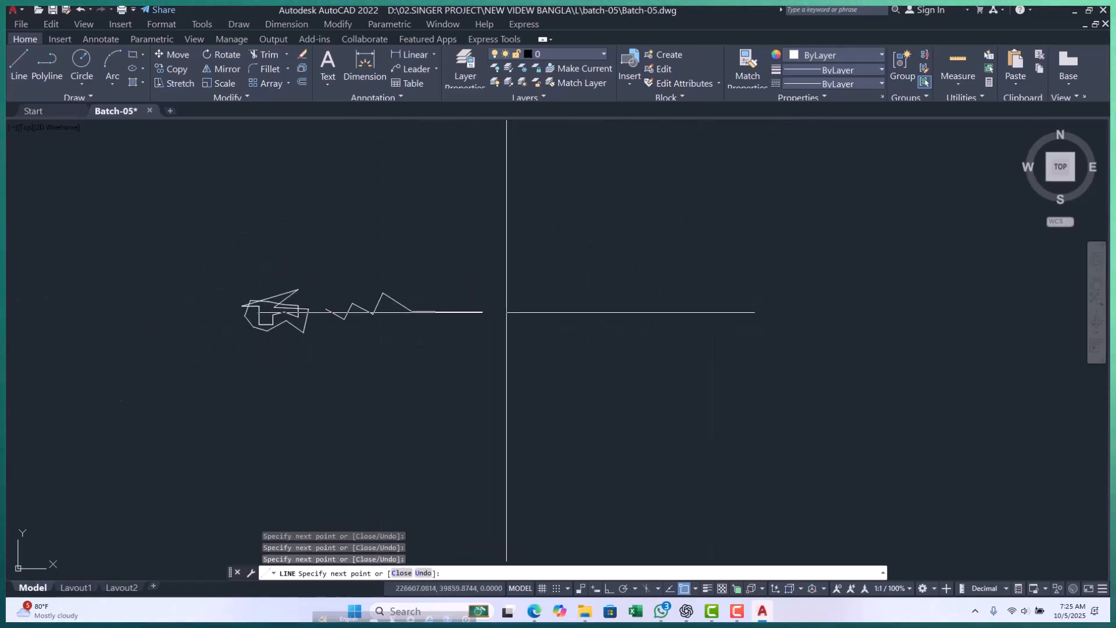
{"action": "left_click", "coordinate": [554, 217]}
{"action": "scroll", "coordinate": [558, 320], "scroll_direction": "up", "scroll_amount": 2}
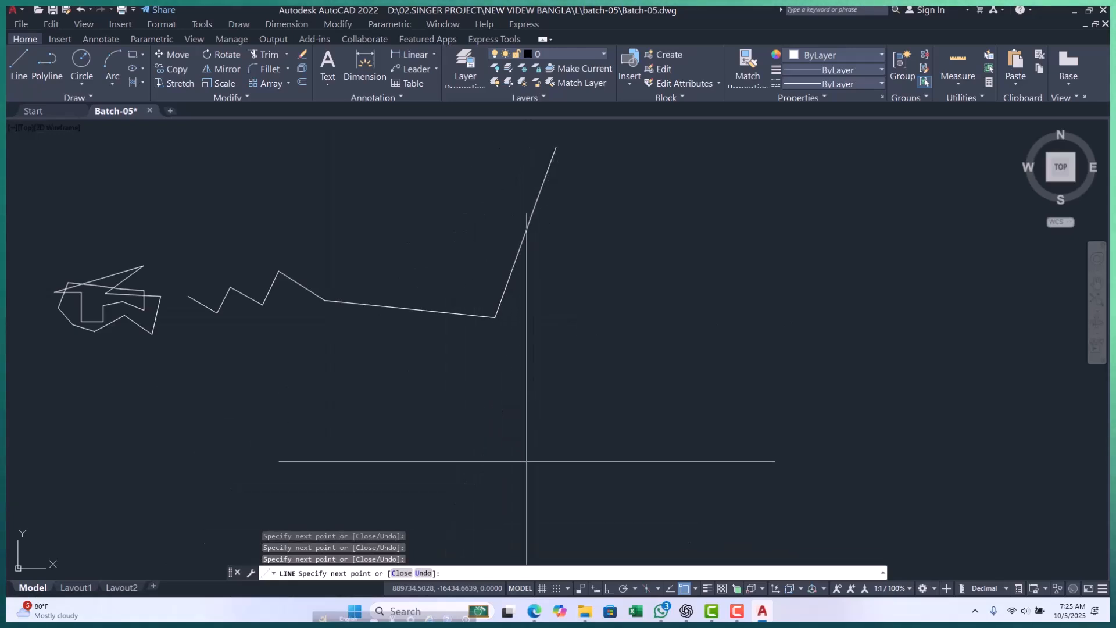
Undo the last three segments of the zigzag line within the Line command and end the command.
{"action": "left_click", "coordinate": [423, 573]}
{"action": "scroll", "coordinate": [540, 378], "scroll_direction": "down", "scroll_amount": 2}
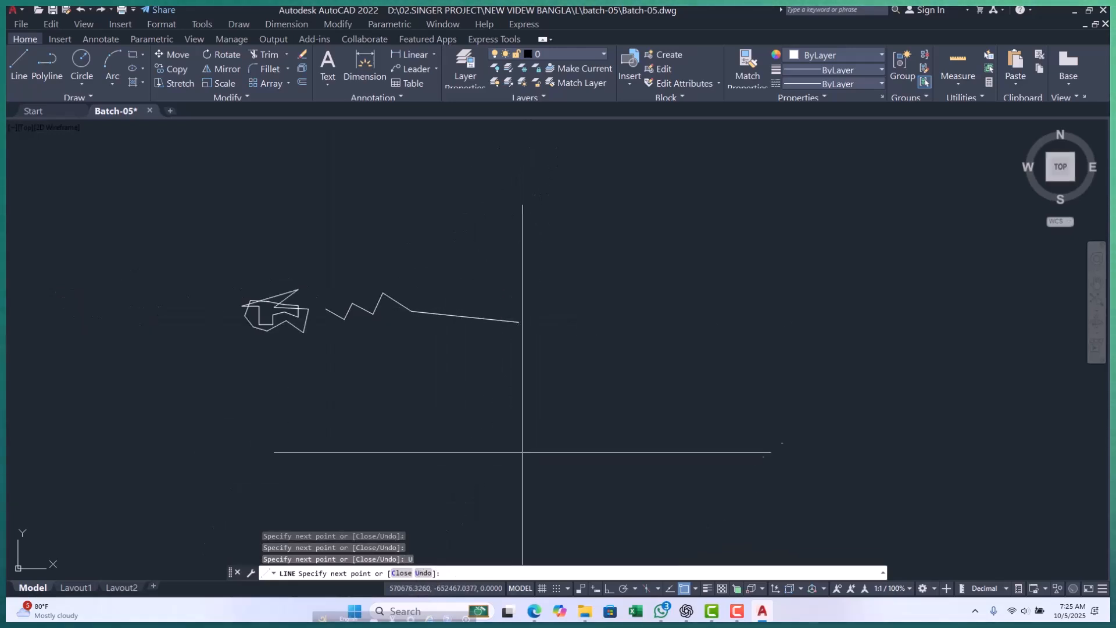
{"action": "key", "text": "Return"}
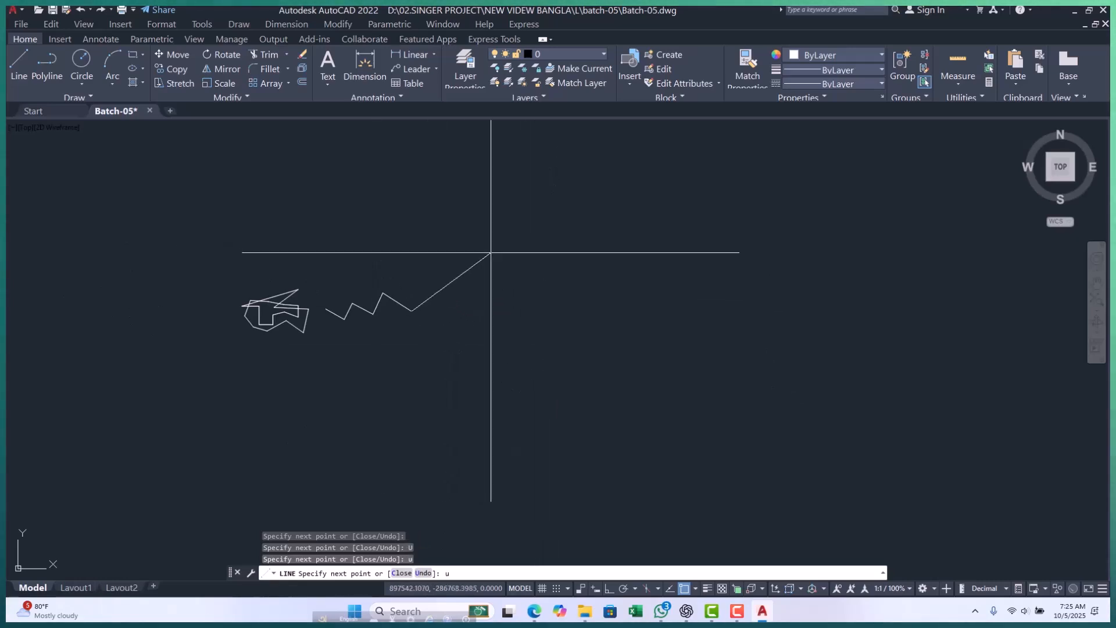
{"action": "scroll", "coordinate": [492, 251], "scroll_direction": "up", "scroll_amount": 4}
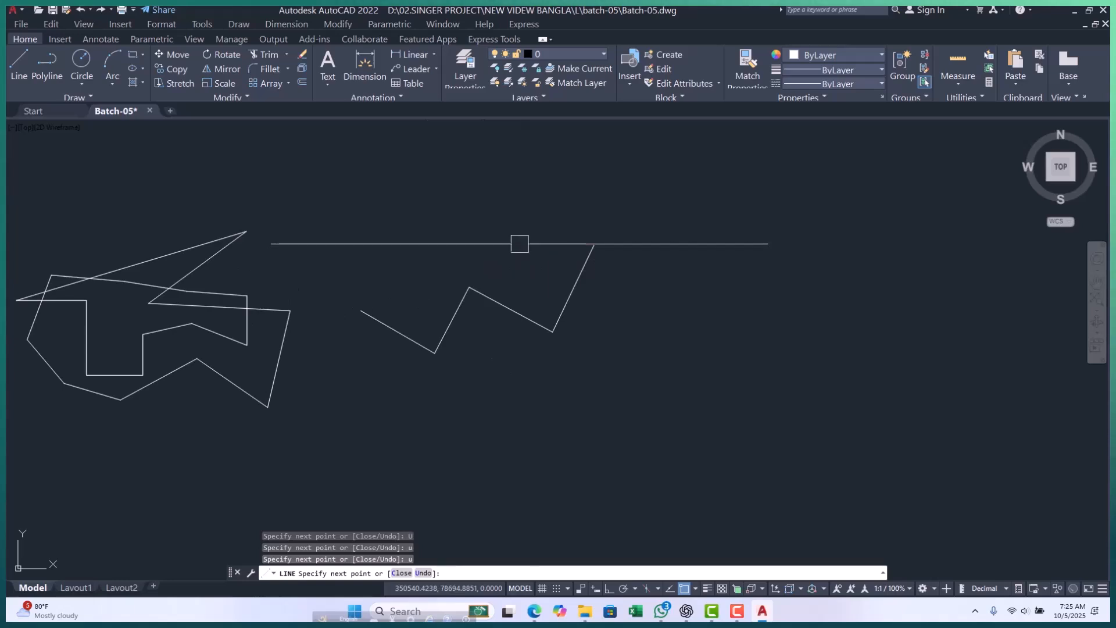
{"action": "key", "text": "Escape"}
{"action": "key", "text": "Escape"}
{"action": "key", "text": "Escape"}
Select the closed figure and the zigzag line with one crossing window, and clear the selection.
{"action": "scroll", "coordinate": [528, 279], "scroll_direction": "down", "scroll_amount": 5}
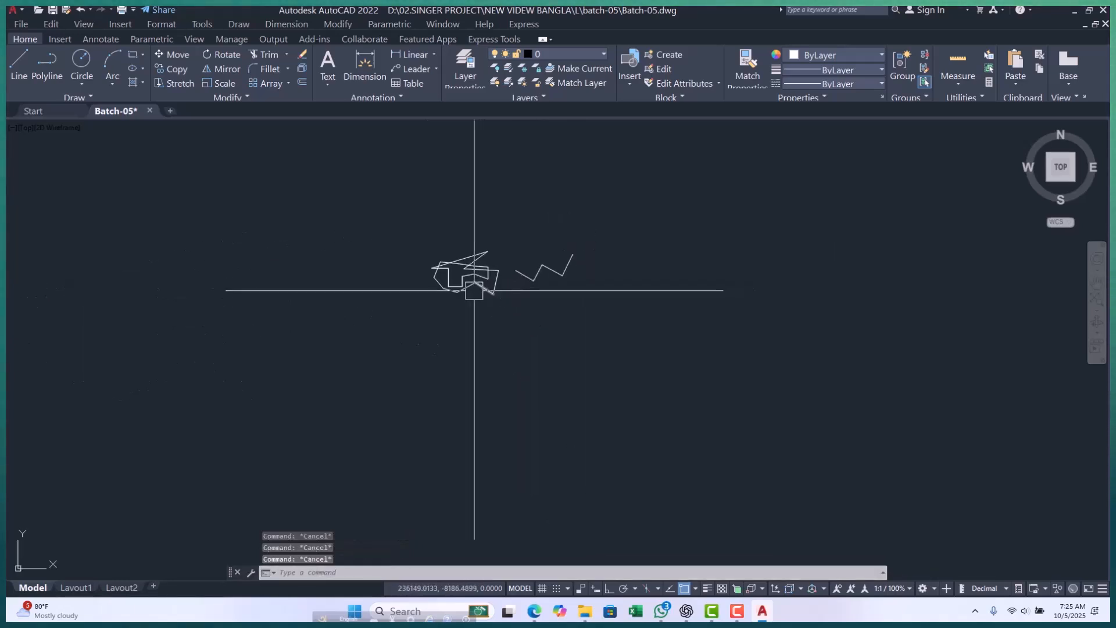
{"action": "left_click", "coordinate": [622, 195]}
{"action": "left_click", "coordinate": [399, 332]}
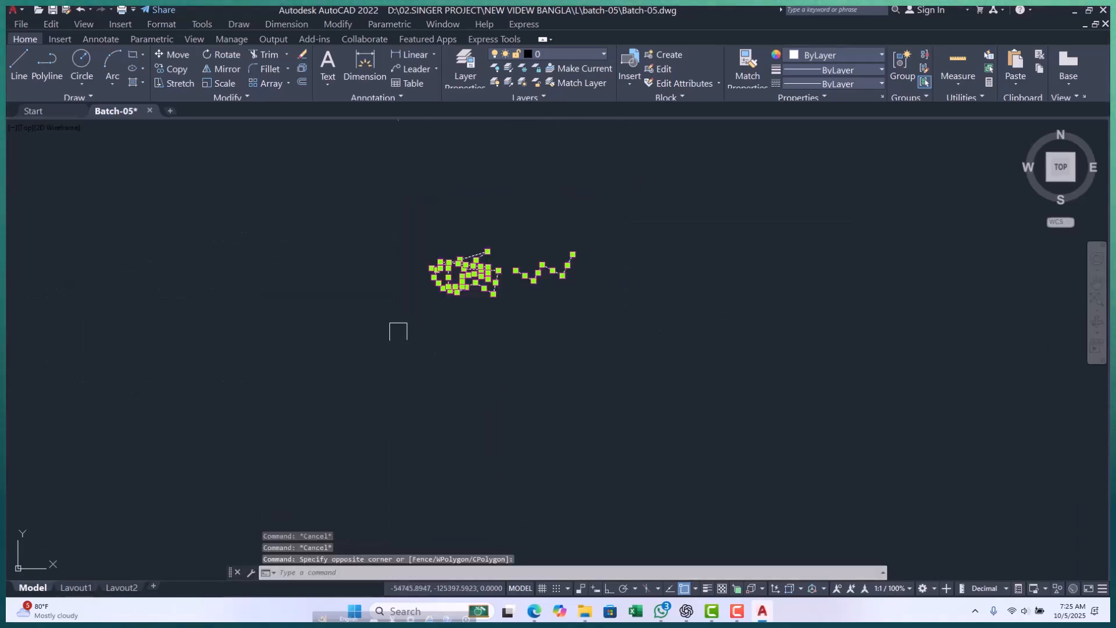
{"action": "key", "text": "Escape"}
{"action": "key", "text": "Escape"}
{"action": "key", "text": "Escape"}
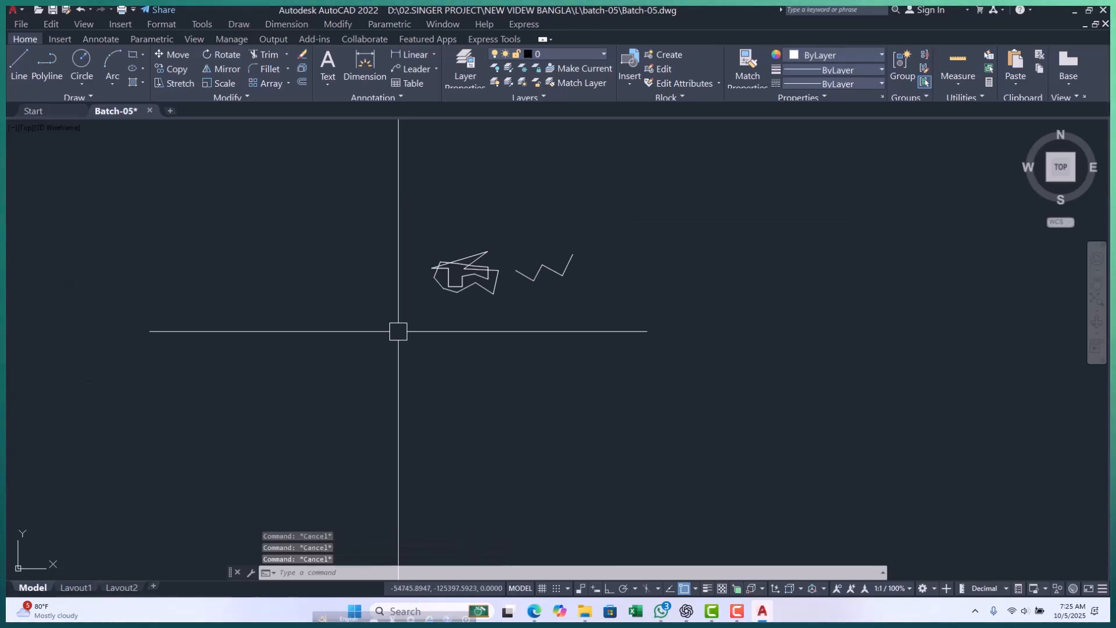
{"action": "scroll", "coordinate": [306, 309], "scroll_direction": "down", "scroll_amount": 2}
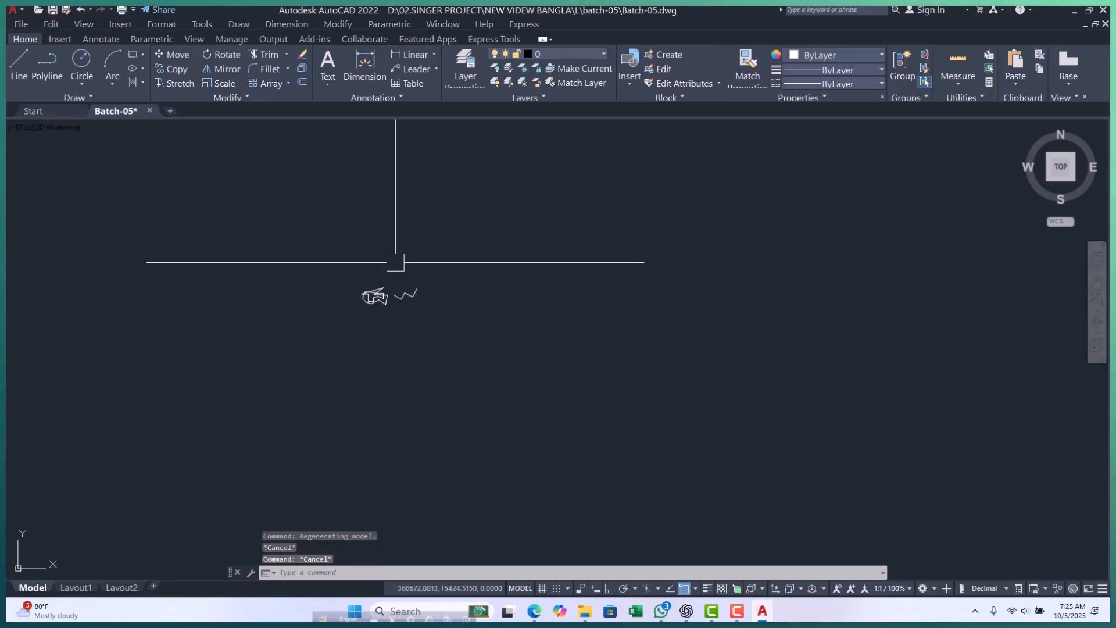
{"action": "middle_click_drag", "start_coordinate": [106, 313], "coordinate": [274, 311]}
{"action": "scroll", "coordinate": [274, 311], "scroll_direction": "down", "scroll_amount": 3}
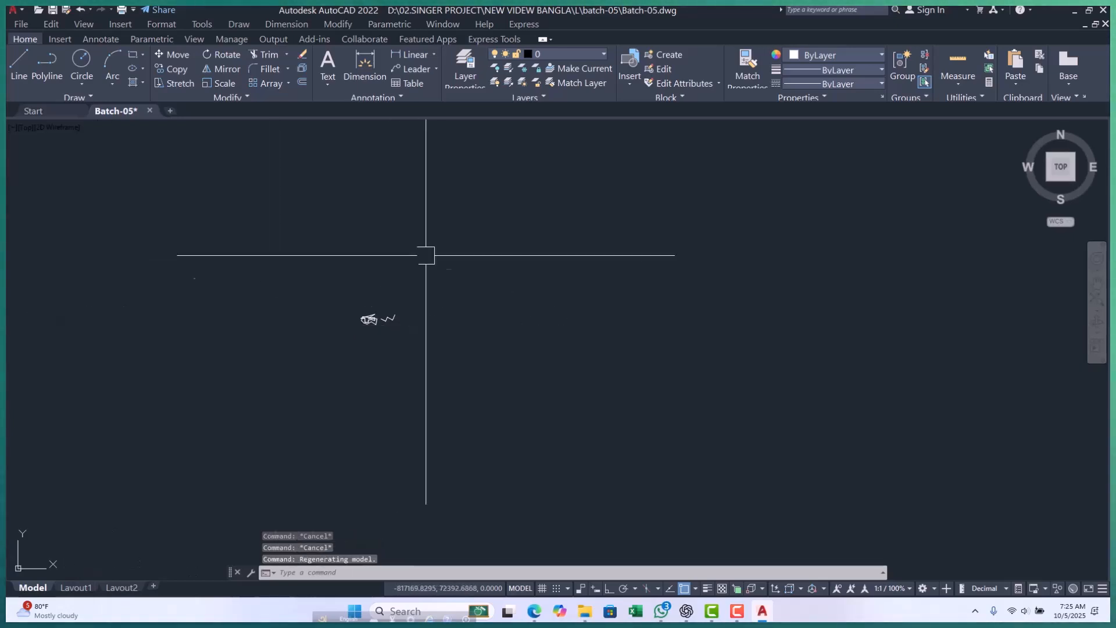
Draw a long horizontal line from 0,0 to the right with Ortho mode turned on.
{"action": "key", "text": "Escape"}
{"action": "key", "text": "Escape"}
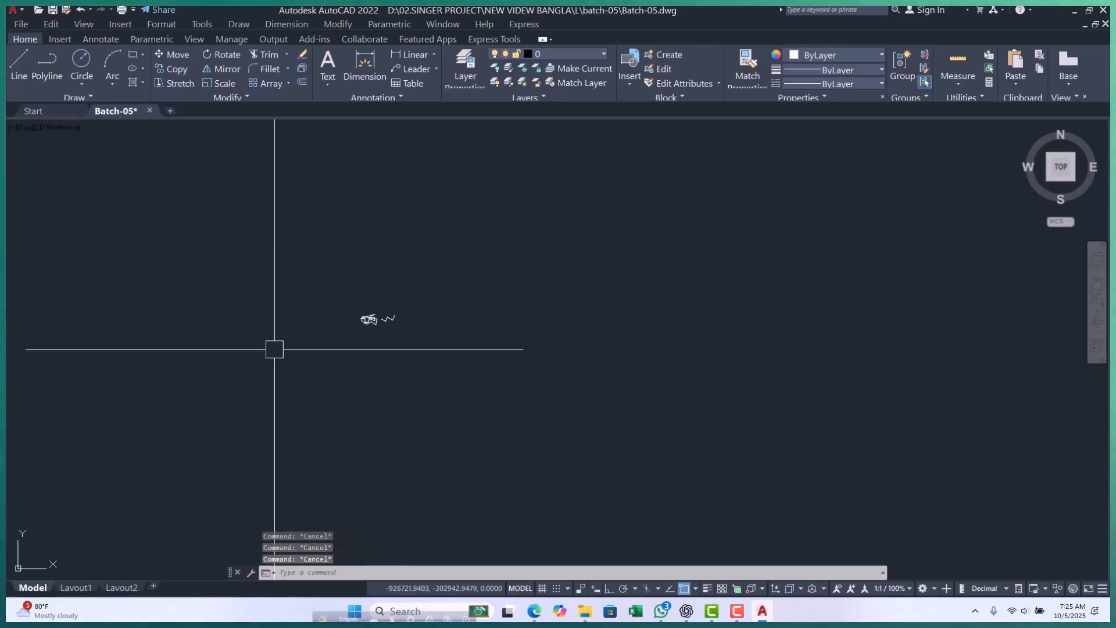
{"action": "key", "text": "Return"}
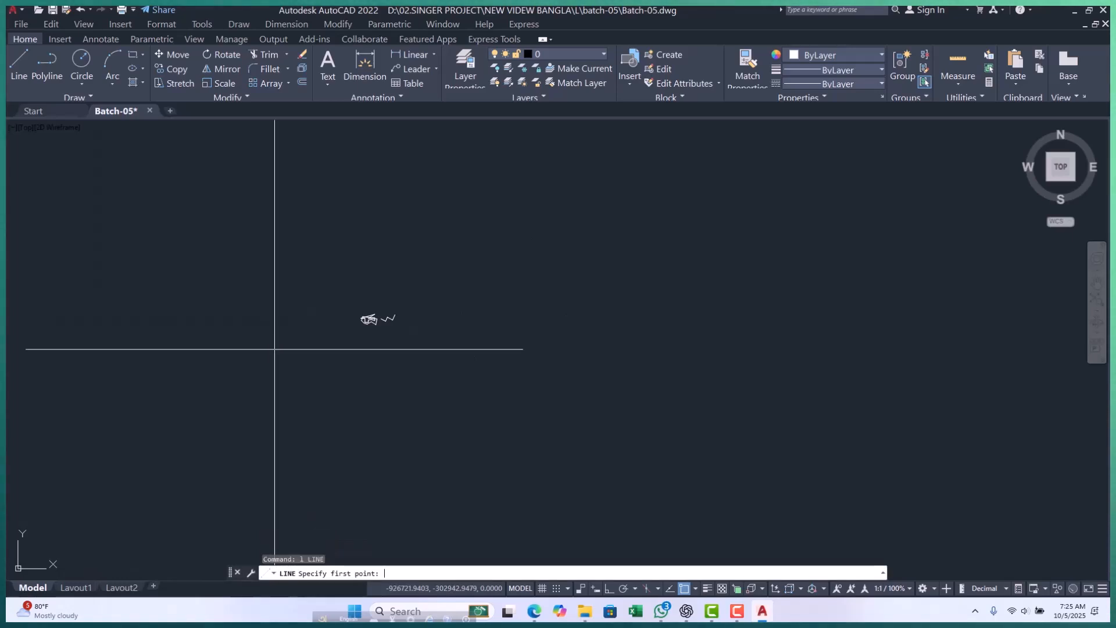
{"action": "type", "text": "0,0"}
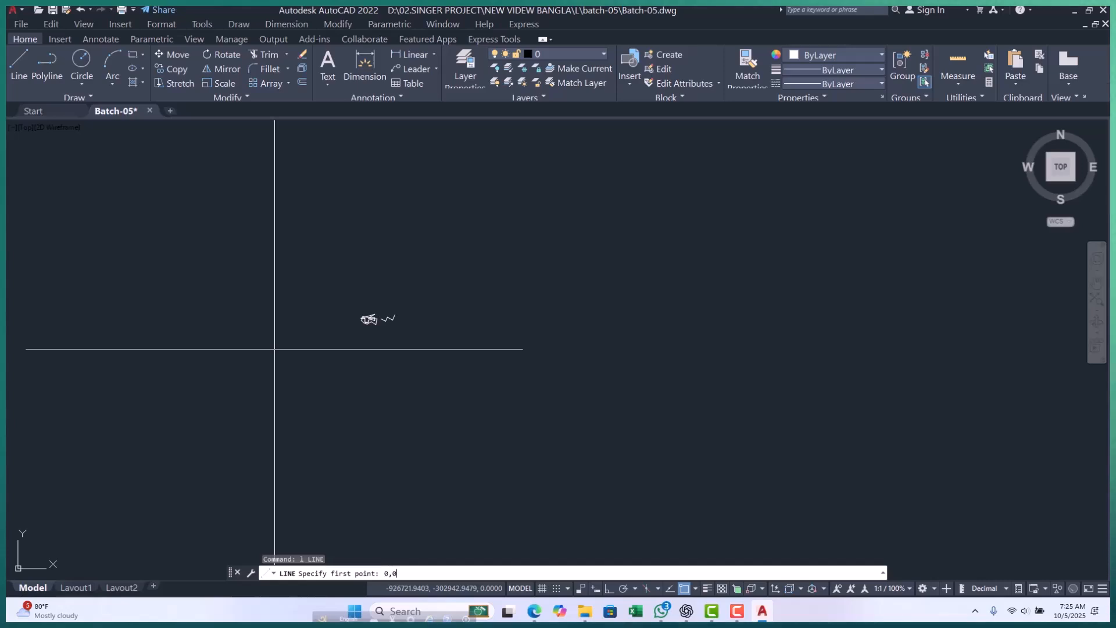
{"action": "key", "text": "Return"}
{"action": "scroll", "coordinate": [392, 343], "scroll_direction": "up", "scroll_amount": 6}
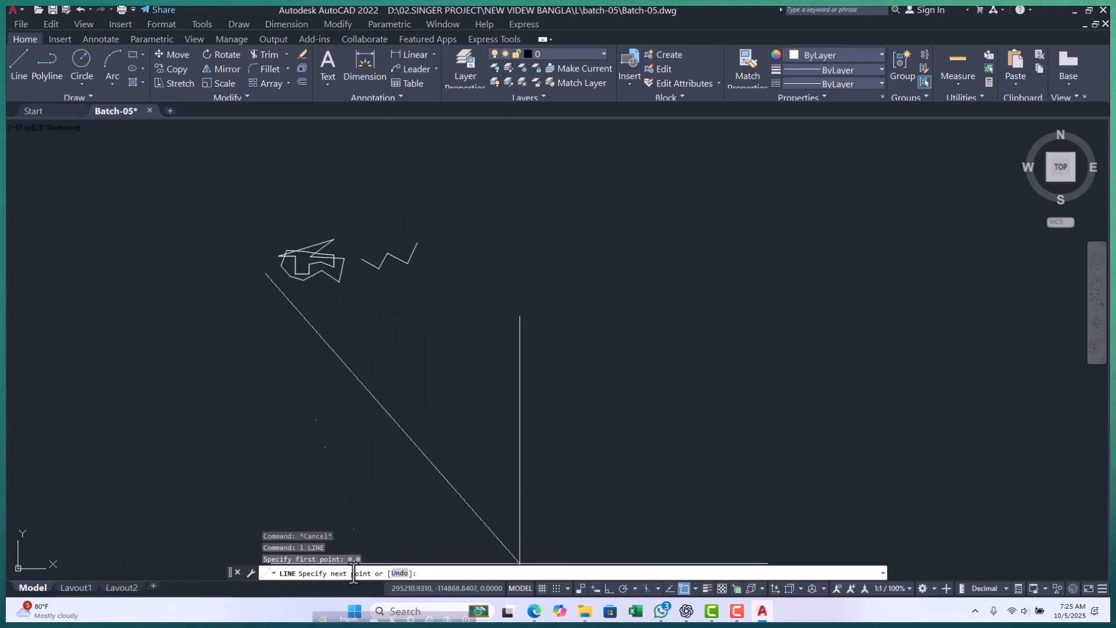
{"action": "left_click", "coordinate": [608, 588]}
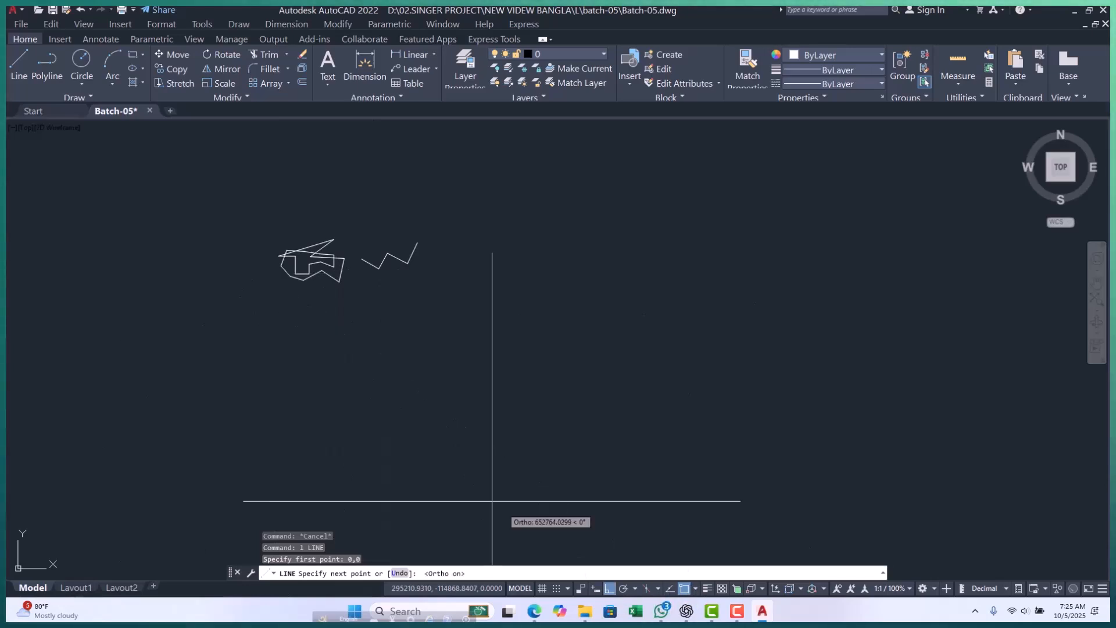
{"action": "scroll", "coordinate": [648, 414], "scroll_direction": "down", "scroll_amount": 3}
{"action": "left_click", "coordinate": [800, 426]}
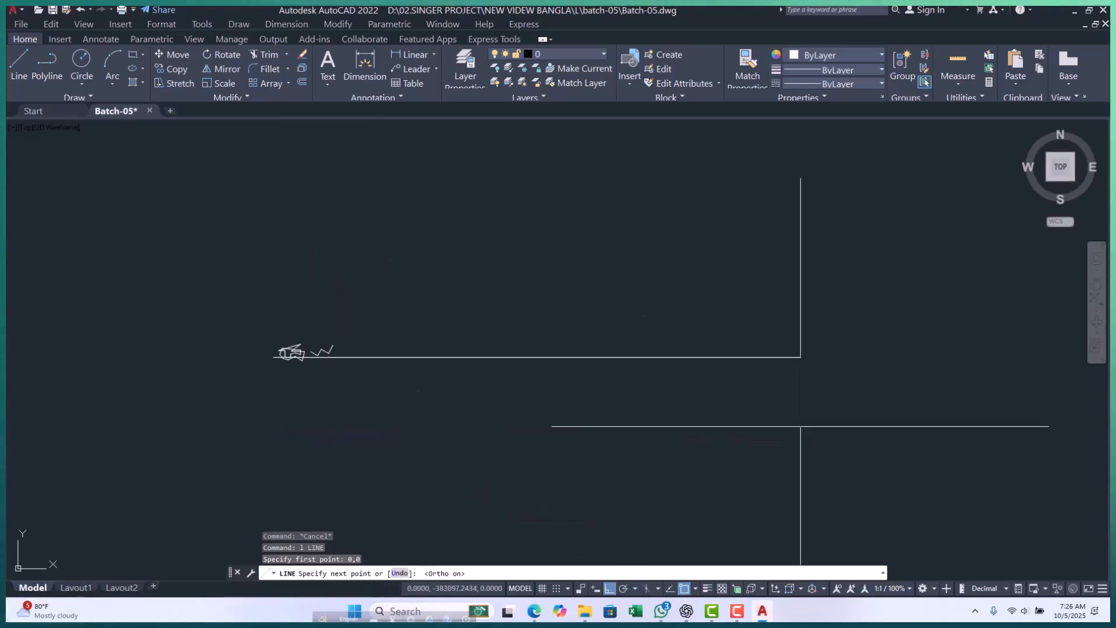
{"action": "key", "text": "Return"}
{"action": "key", "text": "Return"}
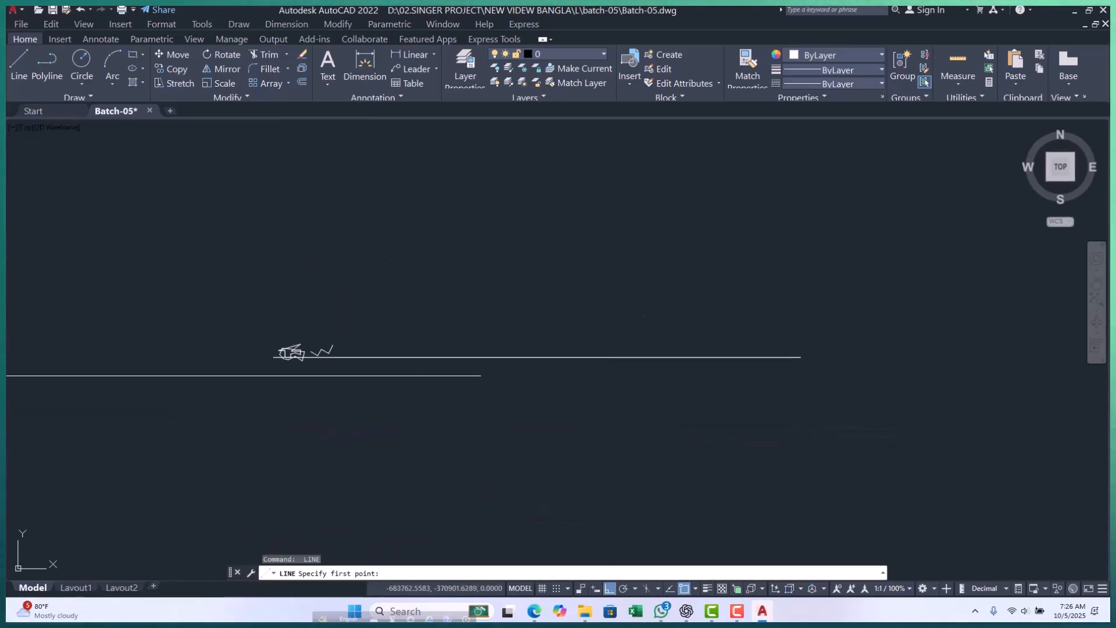
Draw a long vertical line straight up from the starting point of the horizontal line and end the command.
{"action": "left_click", "coordinate": [273, 356]}
{"action": "scroll", "coordinate": [273, 456], "scroll_direction": "down", "scroll_amount": 5}
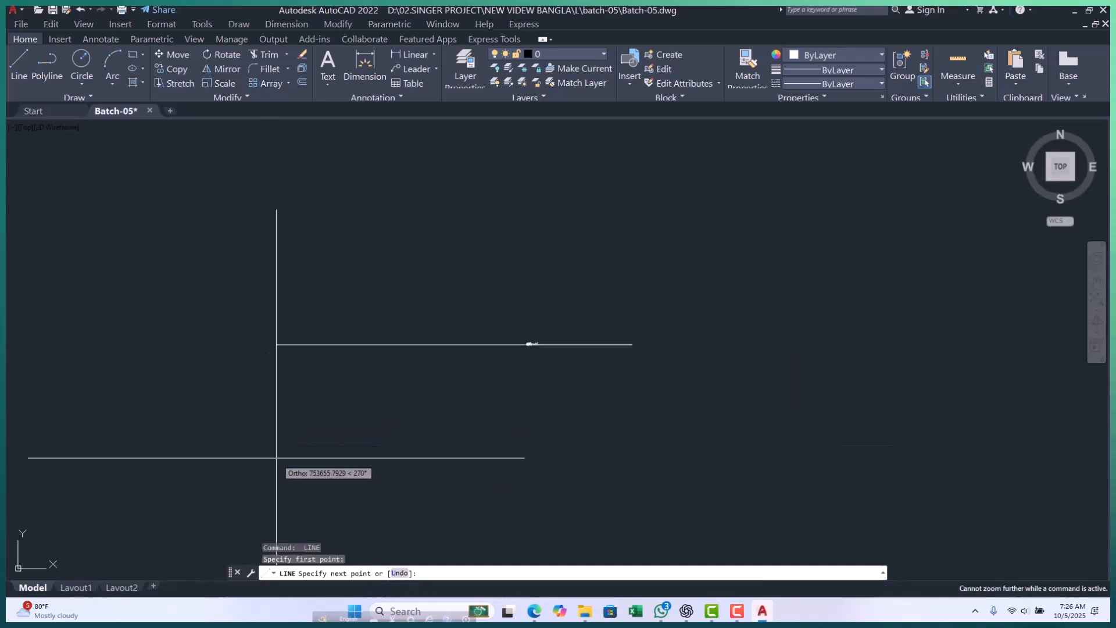
{"action": "left_click", "coordinate": [486, 206]}
{"action": "key", "text": "Escape"}
{"action": "key", "text": "Escape"}
{"action": "key", "text": "Escape"}
Erase the closed figure and the zigzag line together, keeping the horizontal and vertical lines.
{"action": "scroll", "coordinate": [444, 407], "scroll_direction": "up", "scroll_amount": 10}
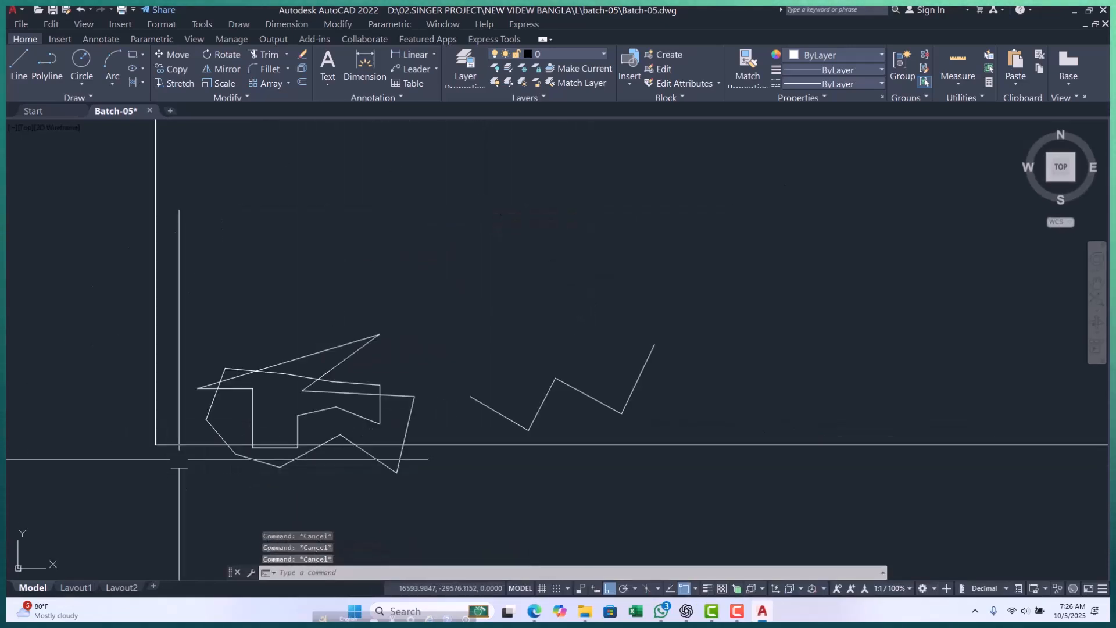
{"action": "middle_click_drag", "start_coordinate": [177, 463], "coordinate": [198, 433]}
{"action": "scroll", "coordinate": [185, 389], "scroll_direction": "up", "scroll_amount": 5}
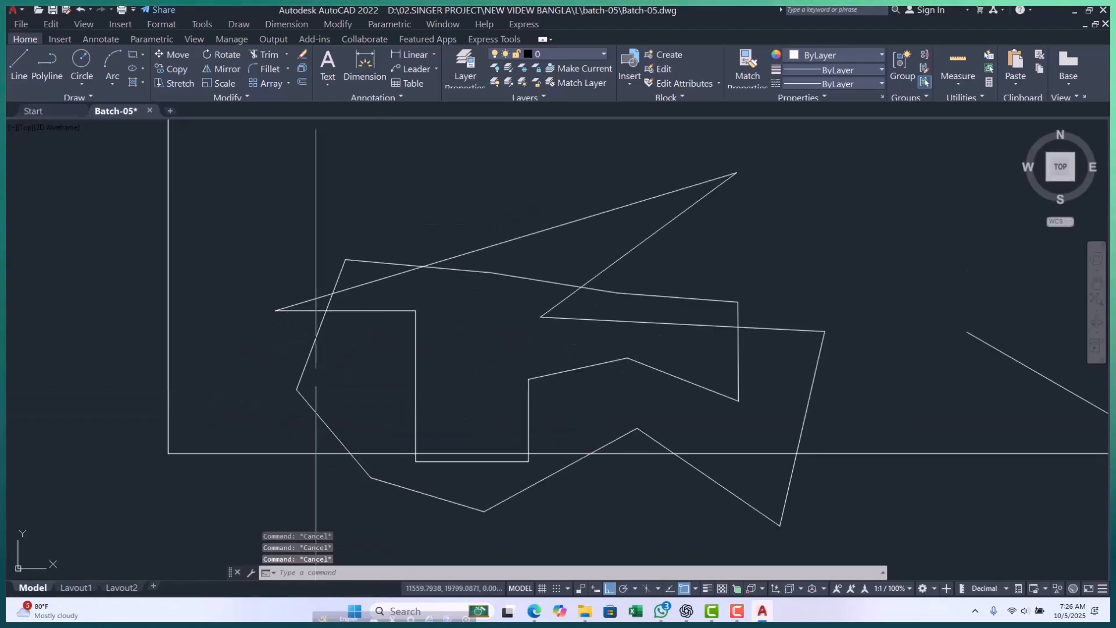
{"action": "scroll", "coordinate": [316, 378], "scroll_direction": "down", "scroll_amount": 5}
{"action": "scroll", "coordinate": [237, 356], "scroll_direction": "up", "scroll_amount": 4}
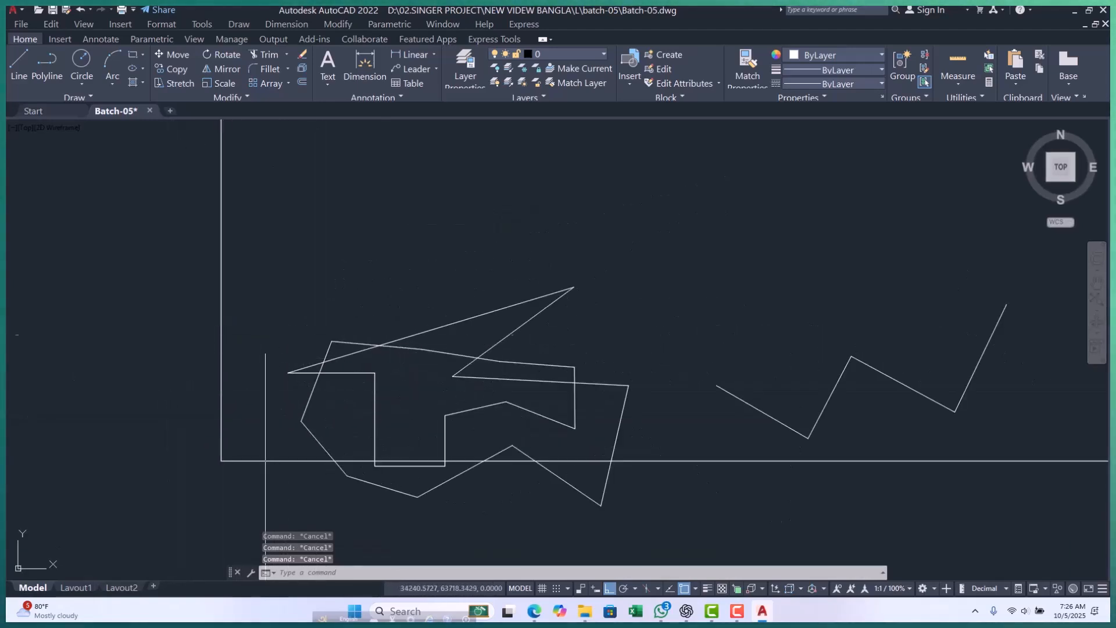
{"action": "scroll", "coordinate": [274, 246], "scroll_direction": "down", "scroll_amount": 2}
{"action": "left_click", "coordinate": [274, 244]}
{"action": "left_click", "coordinate": [514, 366]}
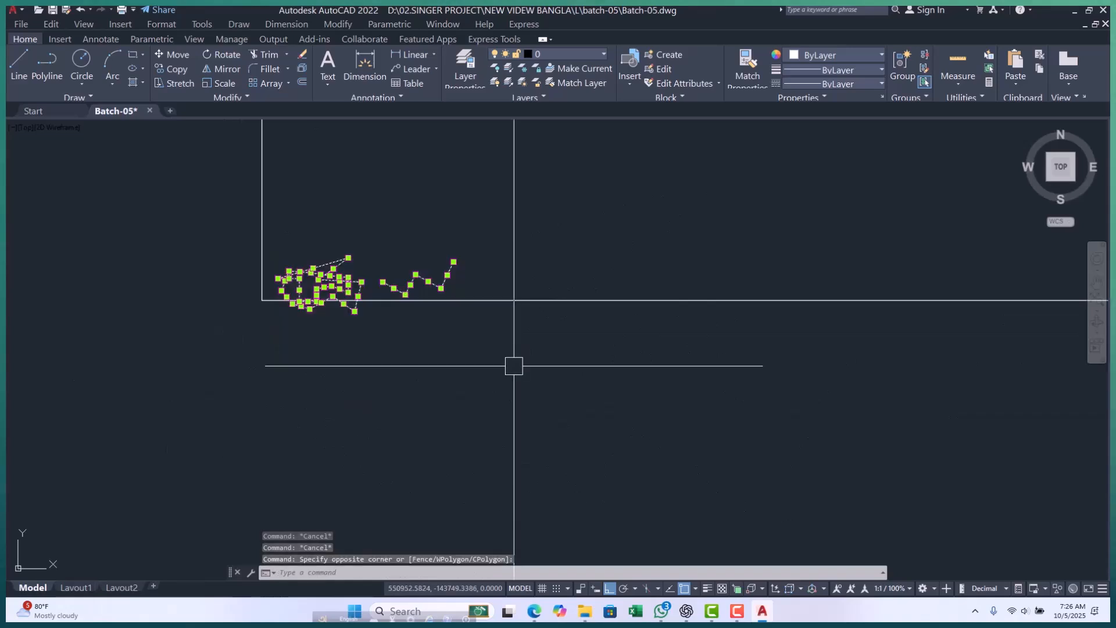
{"action": "type", "text": "e"}
{"action": "key", "text": "Return"}
{"action": "key", "text": "Escape"}
Examine the corner at the origin where the horizontal and vertical lines meet, up close and from far away.
{"action": "middle_click_drag", "start_coordinate": [308, 243], "coordinate": [261, 334]}
{"action": "key", "text": "Escape"}
{"action": "key", "text": "Escape"}
{"action": "scroll", "coordinate": [215, 365], "scroll_direction": "up", "scroll_amount": 2}
{"action": "mouse_move", "coordinate": [218, 366]}
{"action": "middle_mouse_down"}
{"action": "mouse_move", "coordinate": [209, 383]}
{"action": "mouse_move", "coordinate": [225, 358]}
{"action": "middle_mouse_up"}
{"action": "scroll", "coordinate": [219, 354], "scroll_direction": "down", "scroll_amount": 5}
{"action": "scroll", "coordinate": [256, 407], "scroll_direction": "down", "scroll_amount": 5}
{"action": "scroll", "coordinate": [228, 356], "scroll_direction": "up", "scroll_amount": 5}
{"action": "scroll", "coordinate": [251, 469], "scroll_direction": "up", "scroll_amount": 5}
{"action": "scroll", "coordinate": [269, 418], "scroll_direction": "up", "scroll_amount": 4}
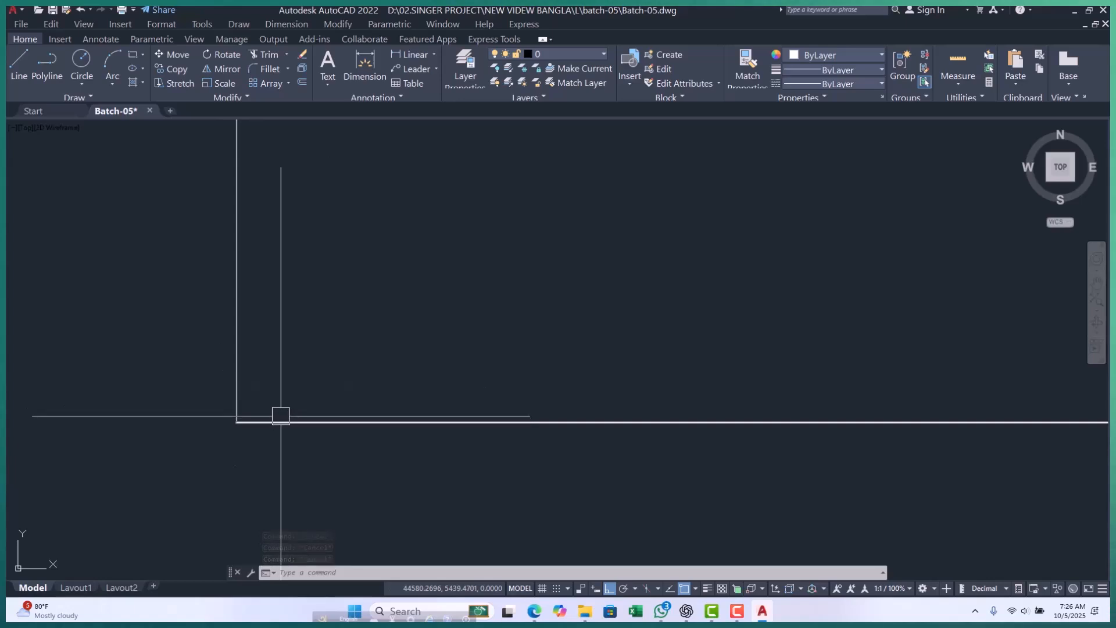
{"action": "mouse_move", "coordinate": [281, 416]}
{"action": "middle_mouse_down"}
{"action": "mouse_move", "coordinate": [242, 411]}
{"action": "mouse_move", "coordinate": [233, 370]}
{"action": "middle_mouse_up"}
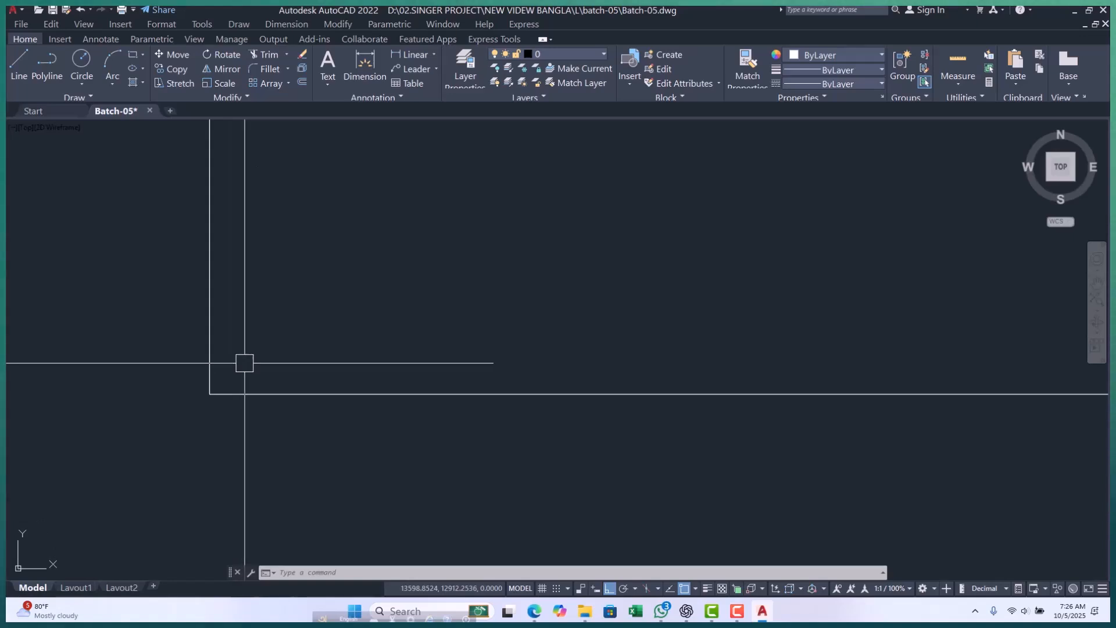
{"action": "scroll", "coordinate": [241, 332], "scroll_direction": "down", "scroll_amount": 2}
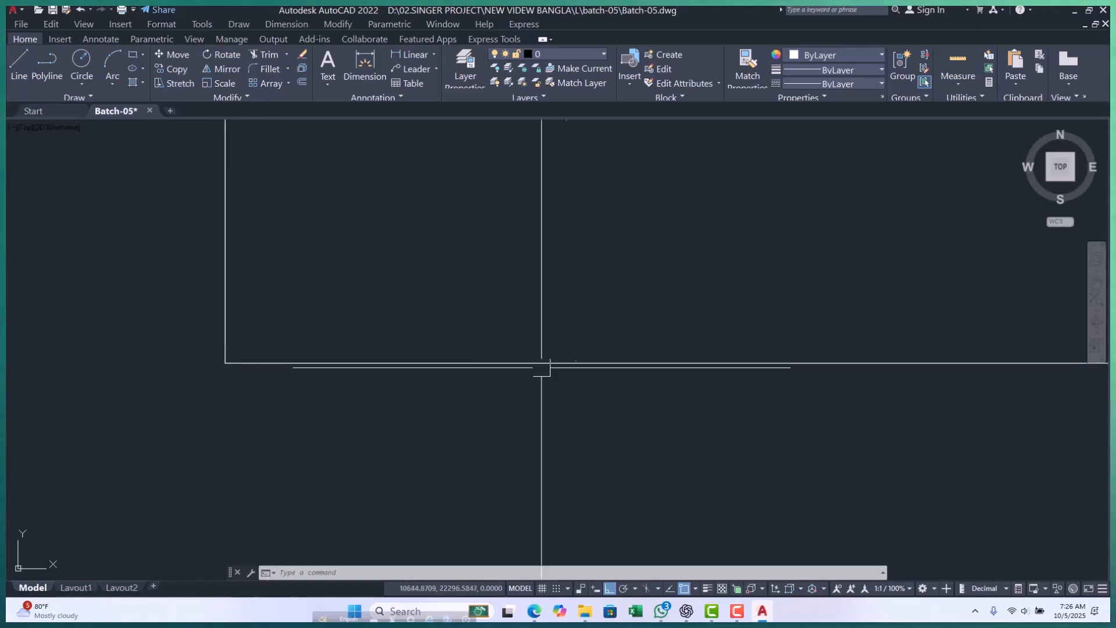
{"action": "middle_click_drag", "start_coordinate": [622, 291], "coordinate": [553, 356]}
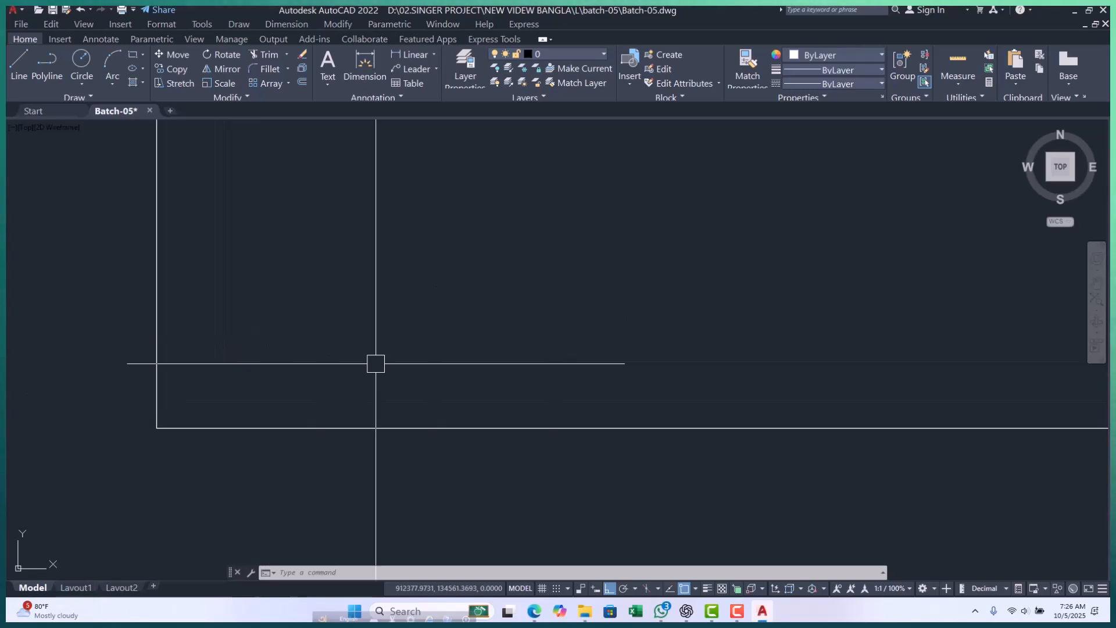
{"action": "scroll", "coordinate": [191, 415], "scroll_direction": "down", "scroll_amount": 5}
{"action": "scroll", "coordinate": [791, 299], "scroll_direction": "down", "scroll_amount": 5}
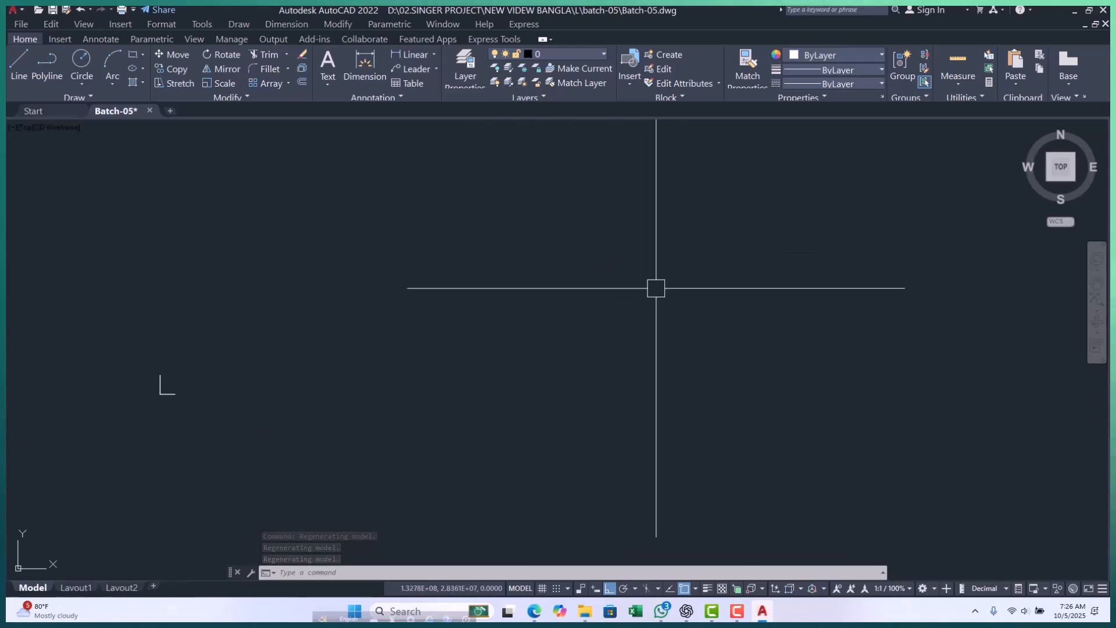
{"action": "scroll", "coordinate": [154, 405], "scroll_direction": "up", "scroll_amount": 4}
{"action": "scroll", "coordinate": [155, 405], "scroll_direction": "up", "scroll_amount": 2}
Place several selection windows around the corner at the origin to point out the area inside the two lines.
{"action": "left_click", "coordinate": [139, 262]}
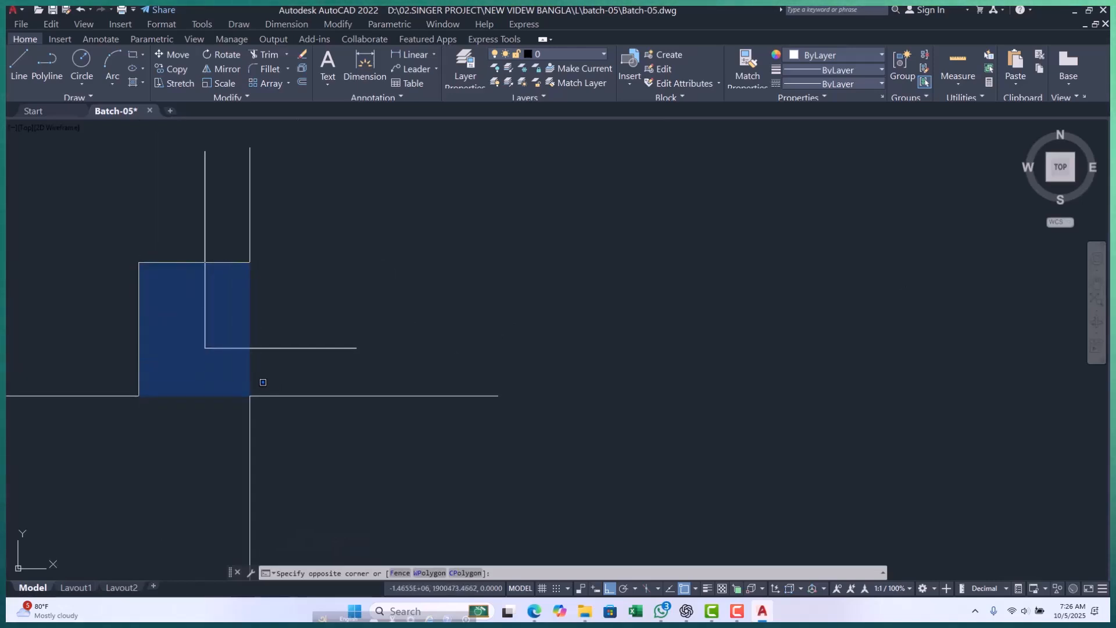
{"action": "left_click", "coordinate": [258, 343]}
{"action": "key", "text": "Delete"}
{"action": "scroll", "coordinate": [230, 319], "scroll_direction": "down", "scroll_amount": 2}
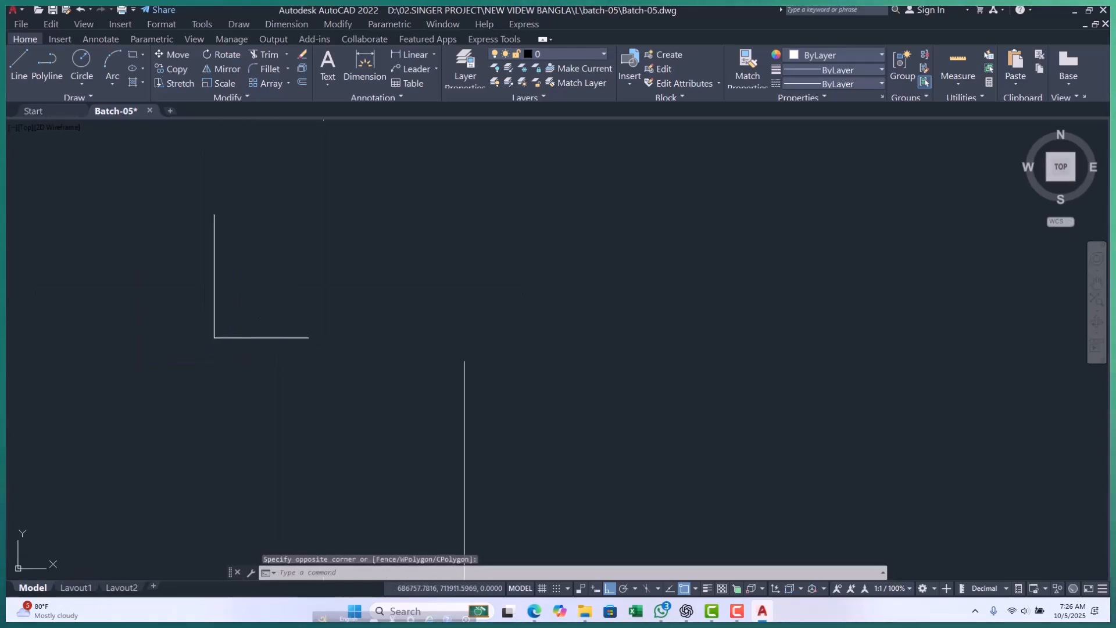
{"action": "scroll", "coordinate": [238, 316], "scroll_direction": "up", "scroll_amount": 2}
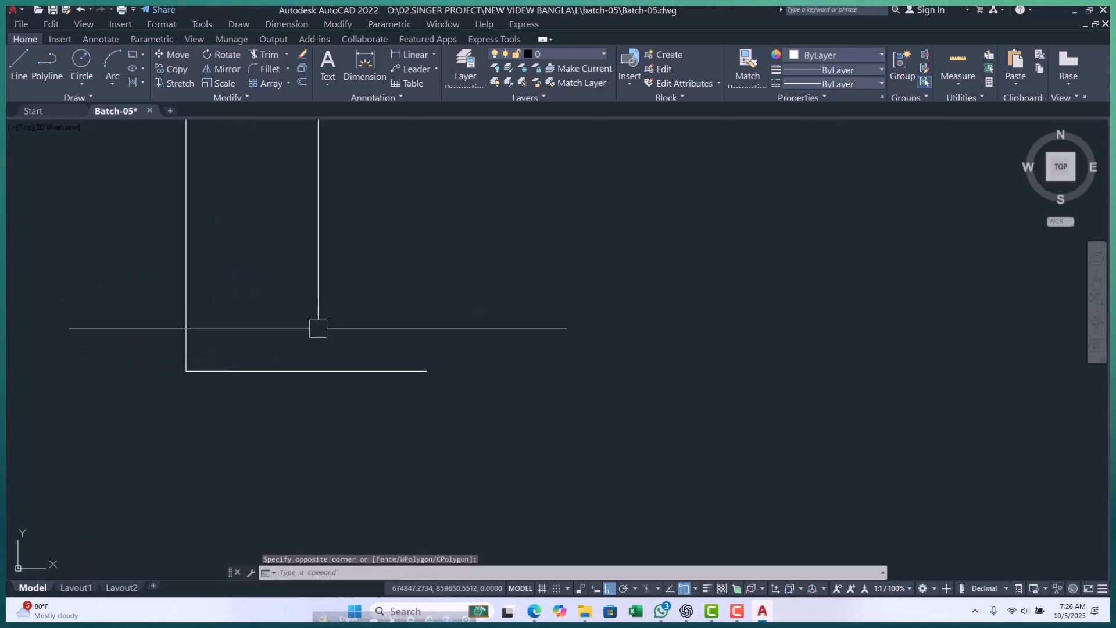
{"action": "left_click", "coordinate": [119, 296]}
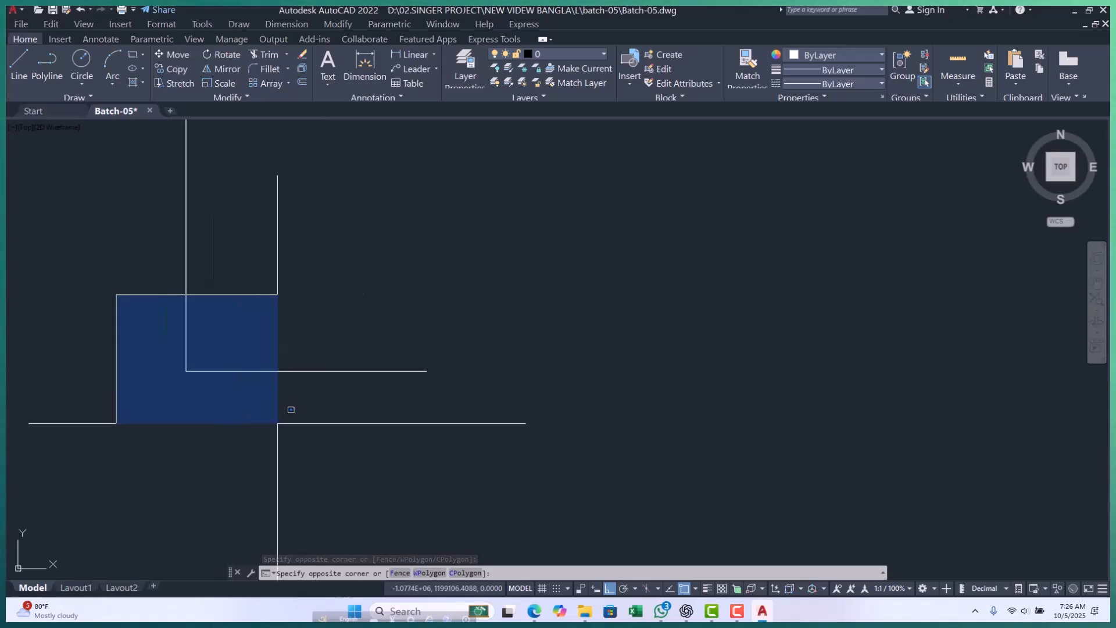
{"action": "left_click", "coordinate": [277, 423]}
{"action": "scroll", "coordinate": [225, 358], "scroll_direction": "down", "scroll_amount": 3}
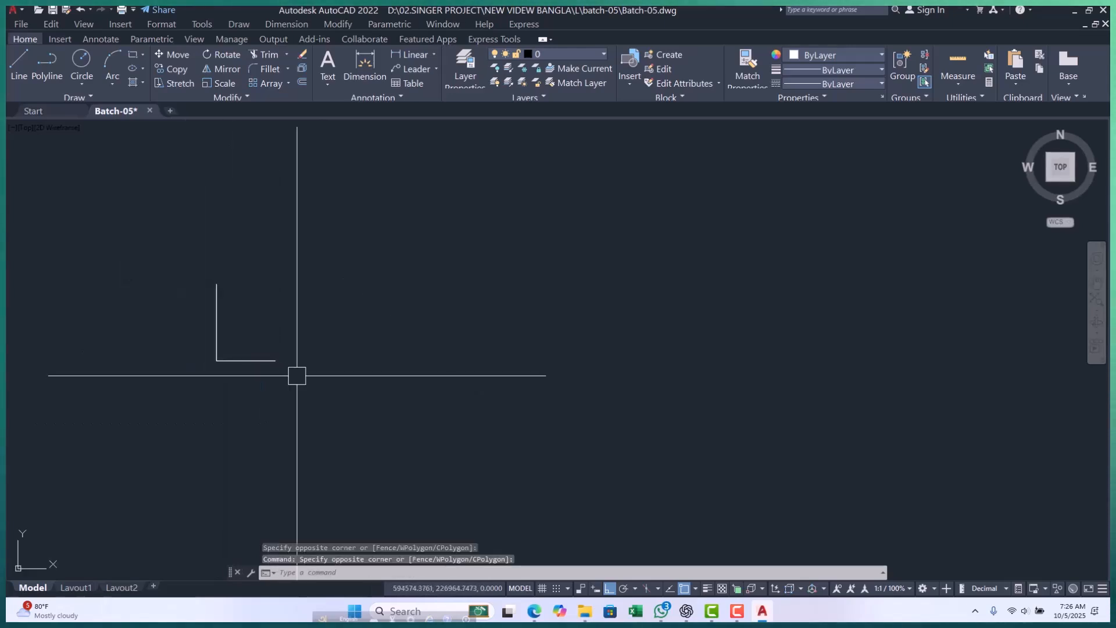
{"action": "left_click", "coordinate": [150, 320]}
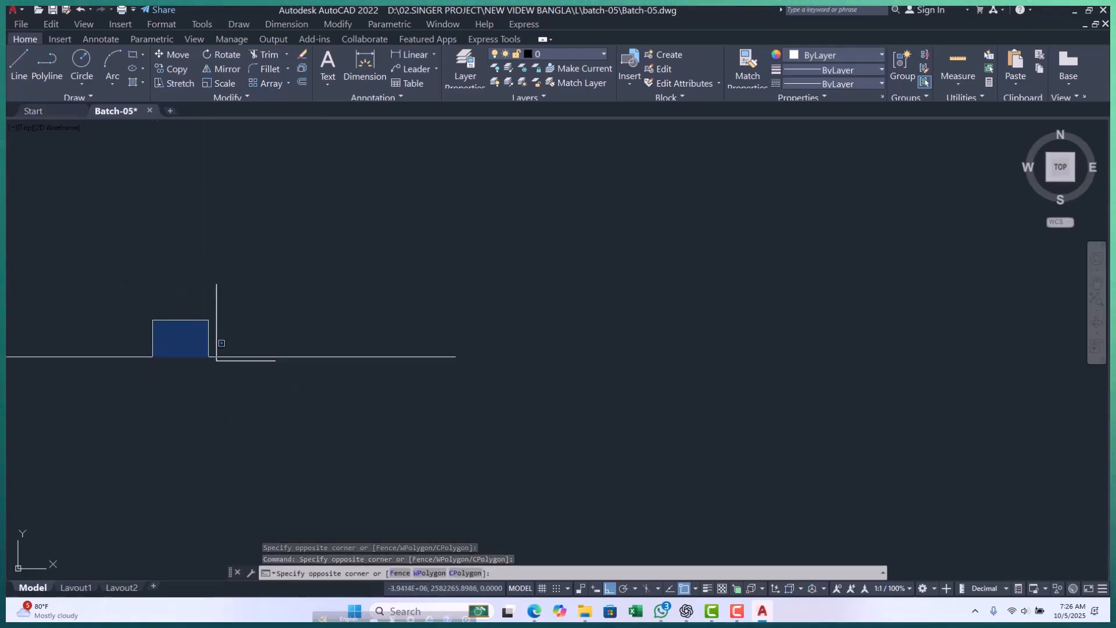
{"action": "left_click", "coordinate": [252, 398]}
{"action": "scroll", "coordinate": [703, 301], "scroll_direction": "down", "scroll_amount": 6}
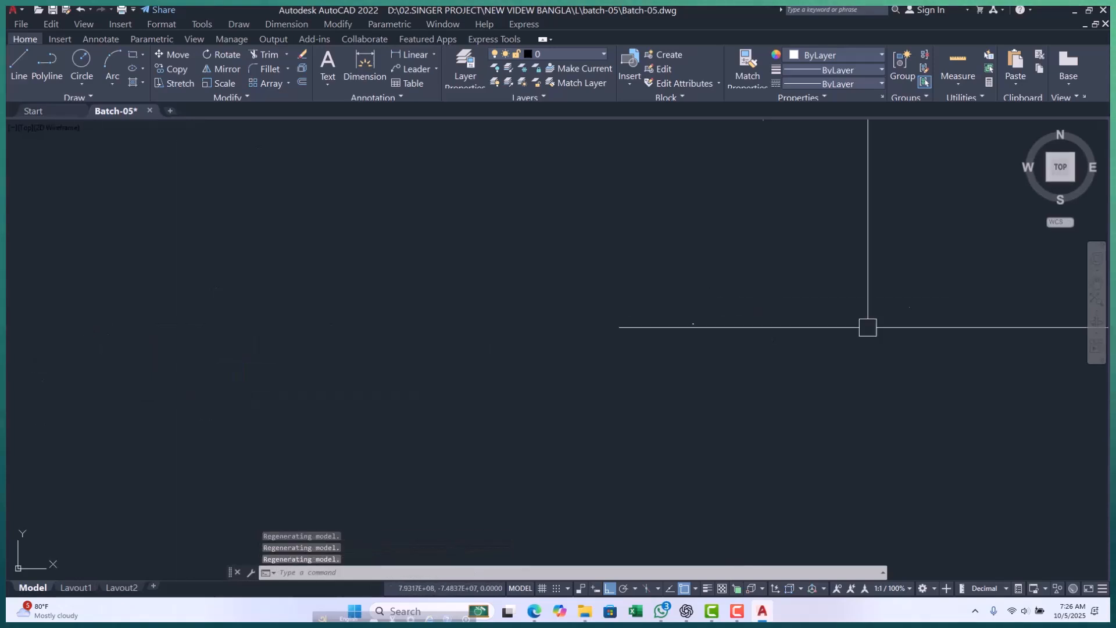
Inspect the two axis lines again from a distant view down to the area just inside their corner.
{"action": "scroll", "coordinate": [720, 232], "scroll_direction": "up", "scroll_amount": 8}
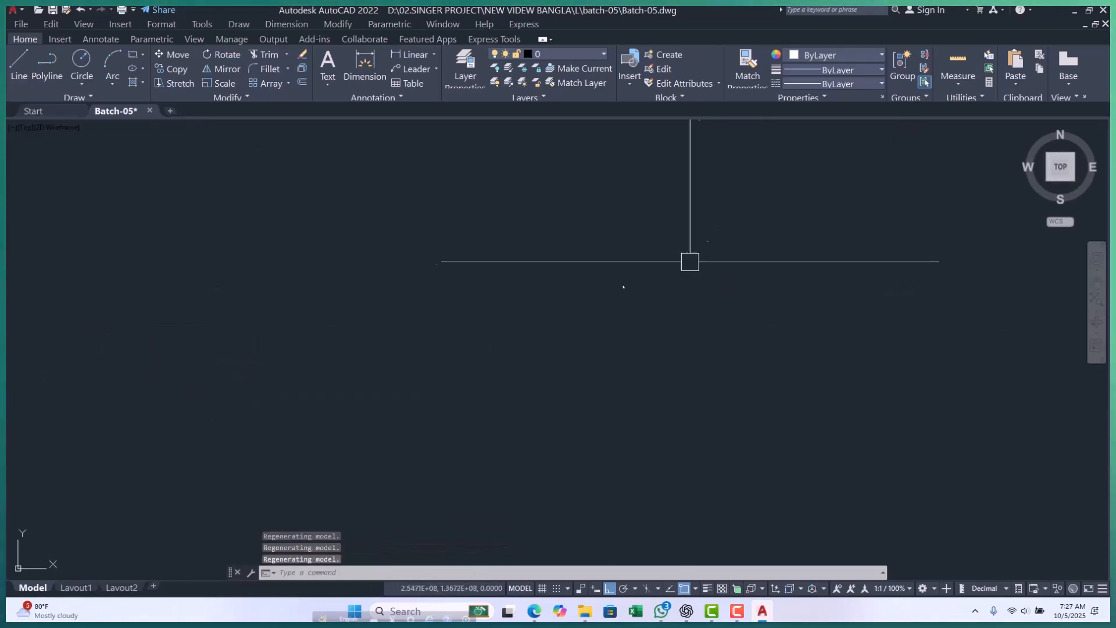
{"action": "scroll", "coordinate": [580, 346], "scroll_direction": "up", "scroll_amount": 10}
{"action": "middle_click_drag", "start_coordinate": [518, 309], "coordinate": [488, 331]}
{"action": "scroll", "coordinate": [349, 316], "scroll_direction": "up", "scroll_amount": 2}
{"action": "middle_click_drag", "start_coordinate": [298, 314], "coordinate": [305, 337]}
{"action": "key", "text": "Escape"}
{"action": "key", "text": "Escape"}
{"action": "key", "text": "Escape"}
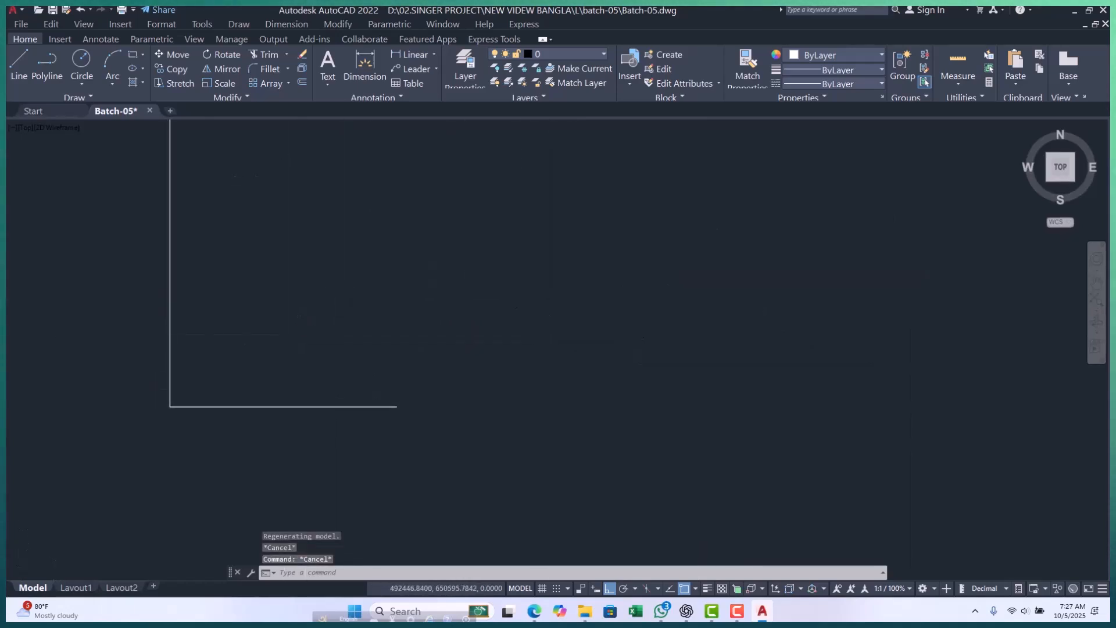
{"action": "scroll", "coordinate": [229, 371], "scroll_direction": "up", "scroll_amount": 4}
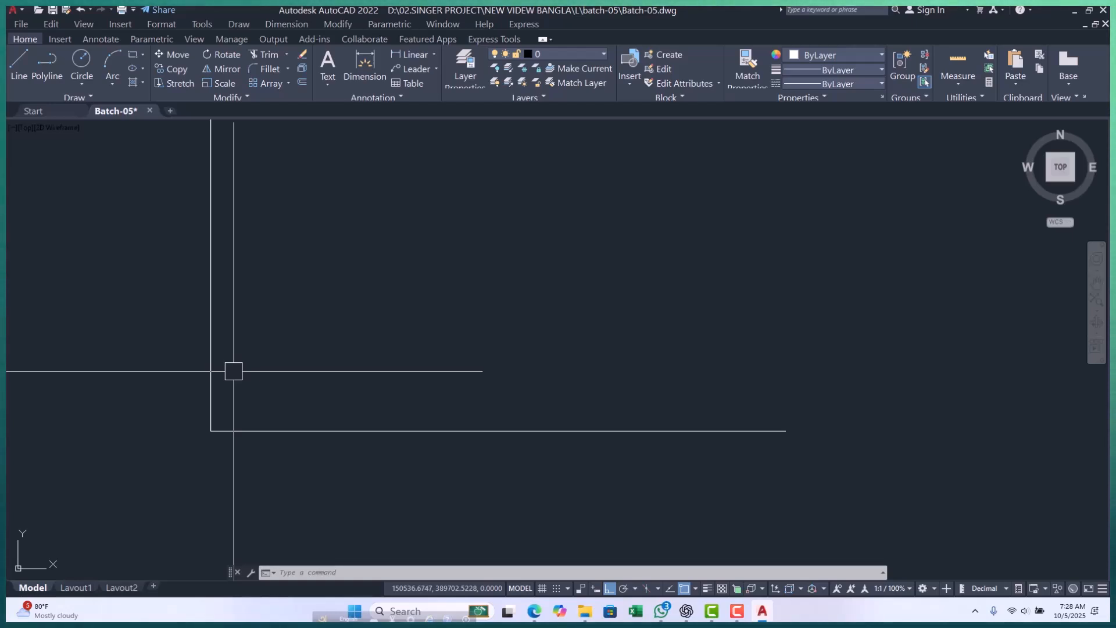
{"action": "scroll", "coordinate": [233, 407], "scroll_direction": "up", "scroll_amount": 2}
{"action": "scroll", "coordinate": [274, 397], "scroll_direction": "up", "scroll_amount": 1}
{"action": "scroll", "coordinate": [278, 399], "scroll_direction": "down", "scroll_amount": 3}
{"action": "scroll", "coordinate": [255, 393], "scroll_direction": "up", "scroll_amount": 2}
{"action": "key", "text": "Escape"}
{"action": "key", "text": "Escape"}
{"action": "key", "text": "Escape"}
{"action": "scroll", "coordinate": [284, 365], "scroll_direction": "down", "scroll_amount": 1}
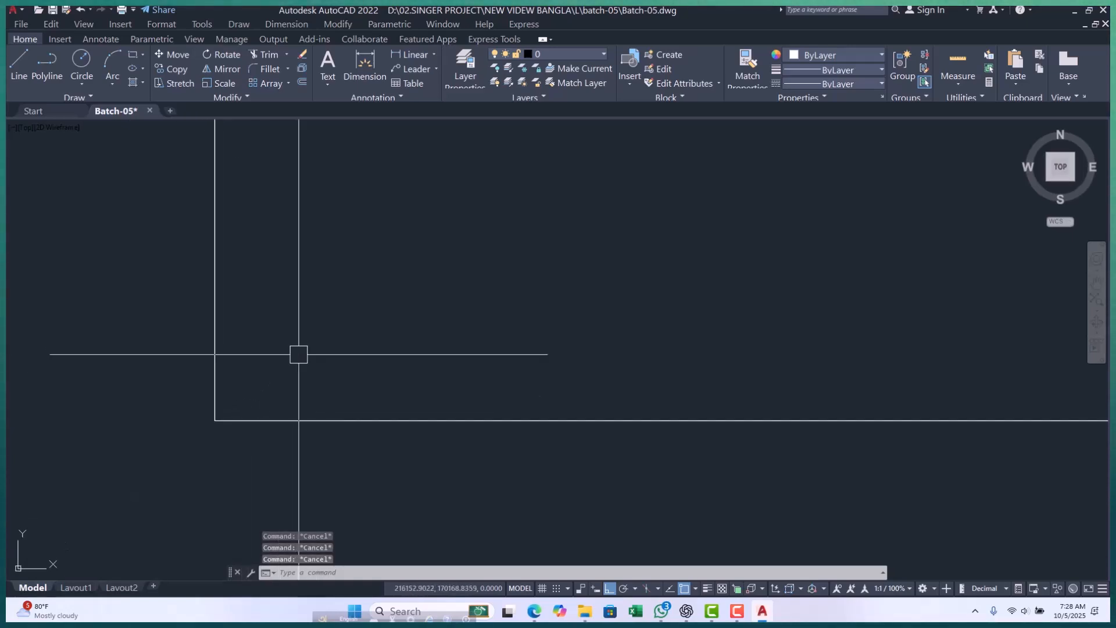
{"action": "type", "text": "pl"}
{"action": "key", "text": "Return"}
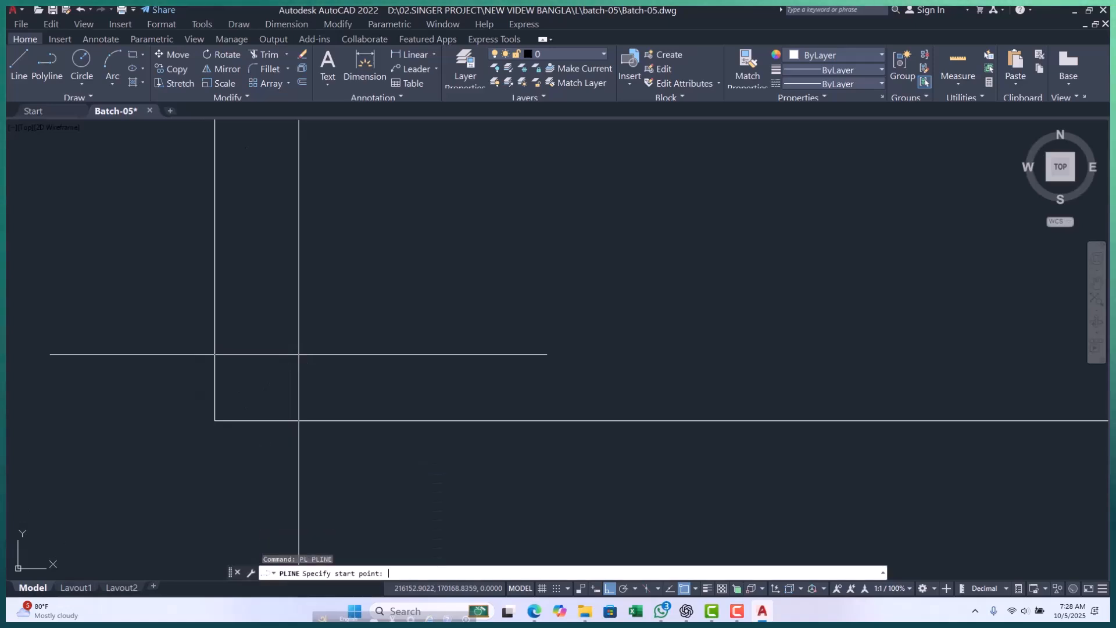
{"action": "scroll", "coordinate": [233, 433], "scroll_direction": "up", "scroll_amount": 5}
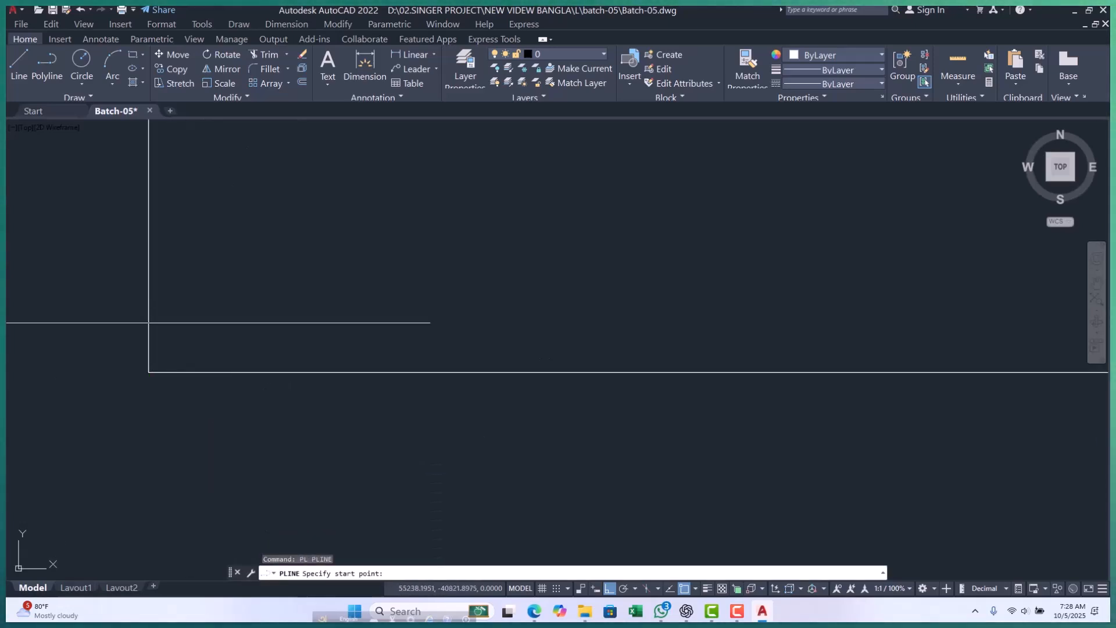
{"action": "left_click", "coordinate": [174, 323]}
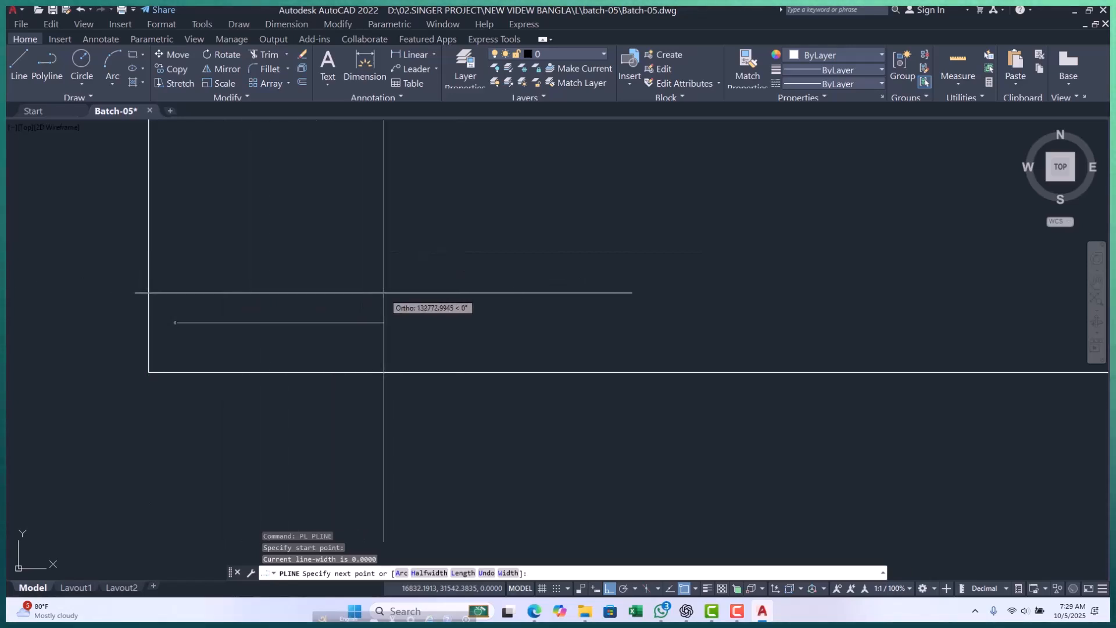
{"action": "scroll", "coordinate": [156, 331], "scroll_direction": "up", "scroll_amount": 6}
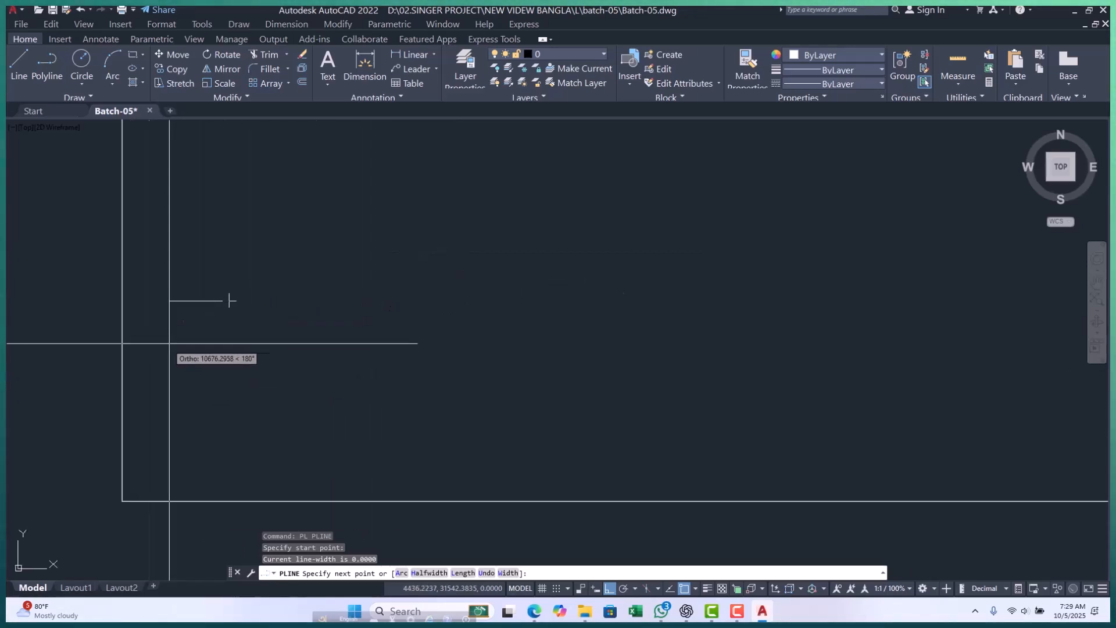
{"action": "scroll", "coordinate": [260, 287], "scroll_direction": "down", "scroll_amount": 6}
{"action": "key", "text": "Escape"}
{"action": "scroll", "coordinate": [241, 343], "scroll_direction": "up", "scroll_amount": 6}
{"action": "scroll", "coordinate": [204, 291], "scroll_direction": "up", "scroll_amount": 7}
{"action": "key", "text": "Return"}
{"action": "key", "text": "Escape"}
{"action": "key", "text": "Escape"}
Select the horizontal line with a crossing window and erase it.
{"action": "left_click", "coordinate": [344, 266]}
{"action": "left_click", "coordinate": [251, 423]}
{"action": "type", "text": "e"}
{"action": "key", "text": "Return"}
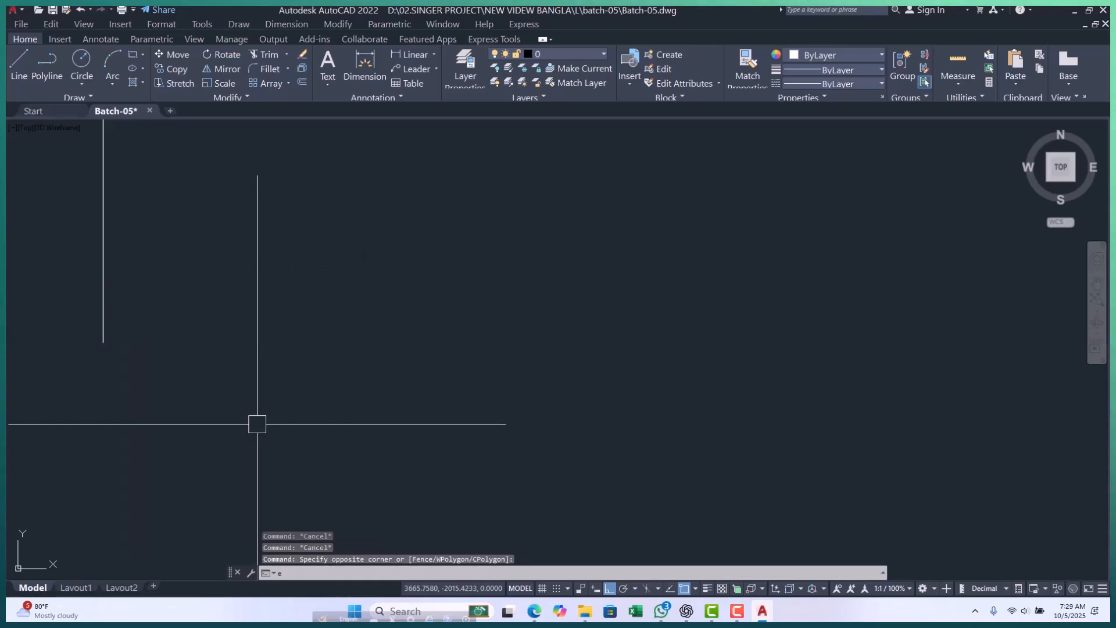
Draw a horizontal line 50 units long from the origin 0,0 in the positive X direction.
{"action": "type", "text": "l"}
{"action": "key", "text": "Return"}
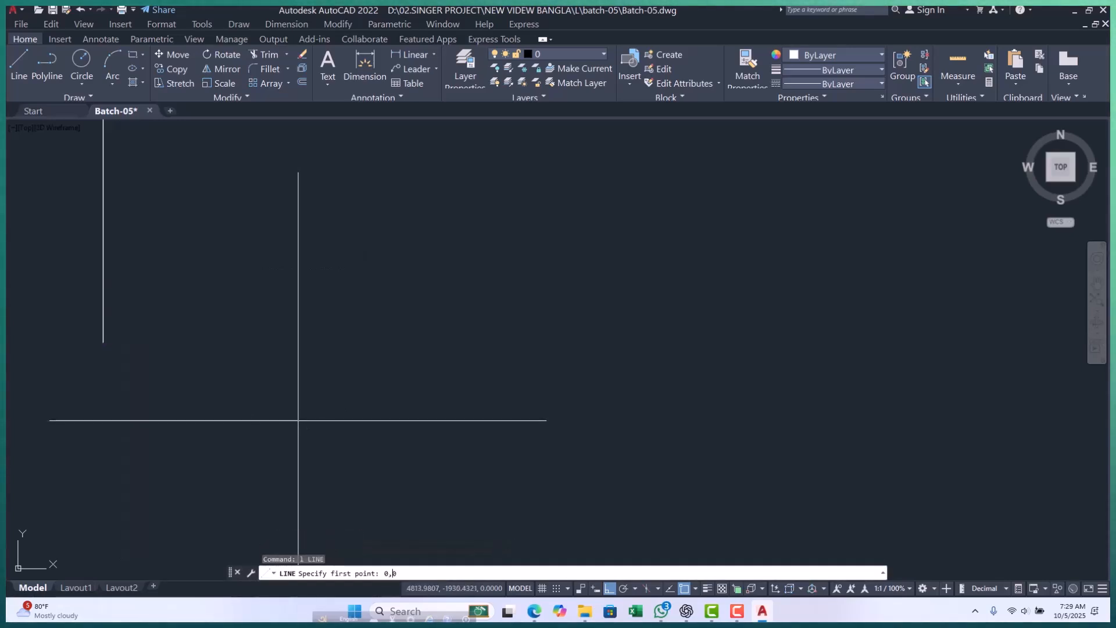
{"action": "type", "text": "0,0"}
{"action": "key", "text": "Return"}
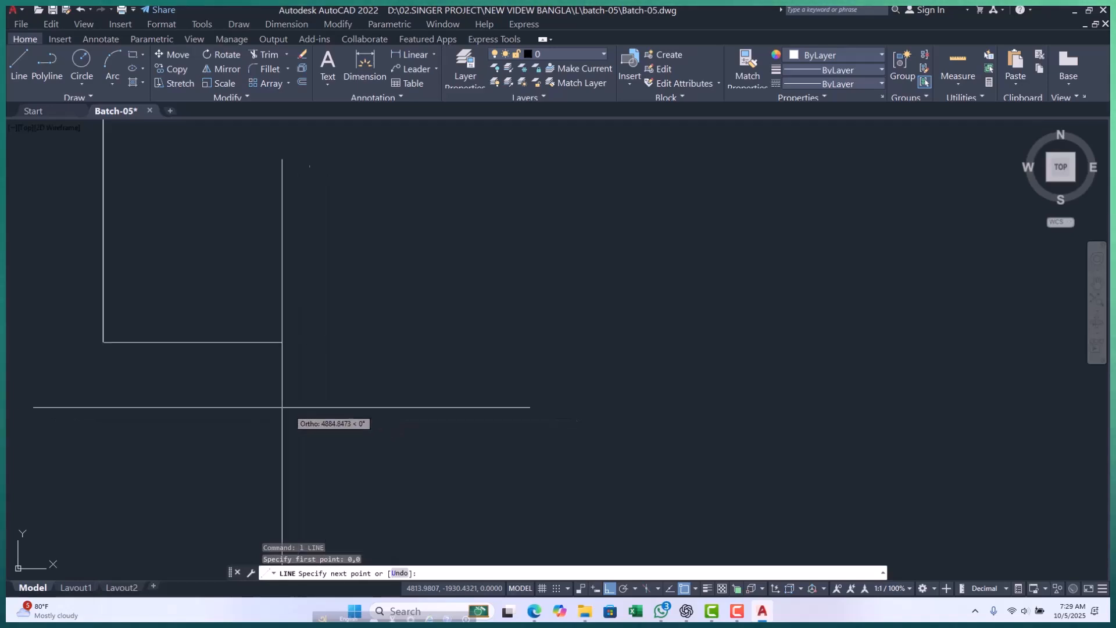
{"action": "scroll", "coordinate": [102, 351], "scroll_direction": "up", "scroll_amount": 8}
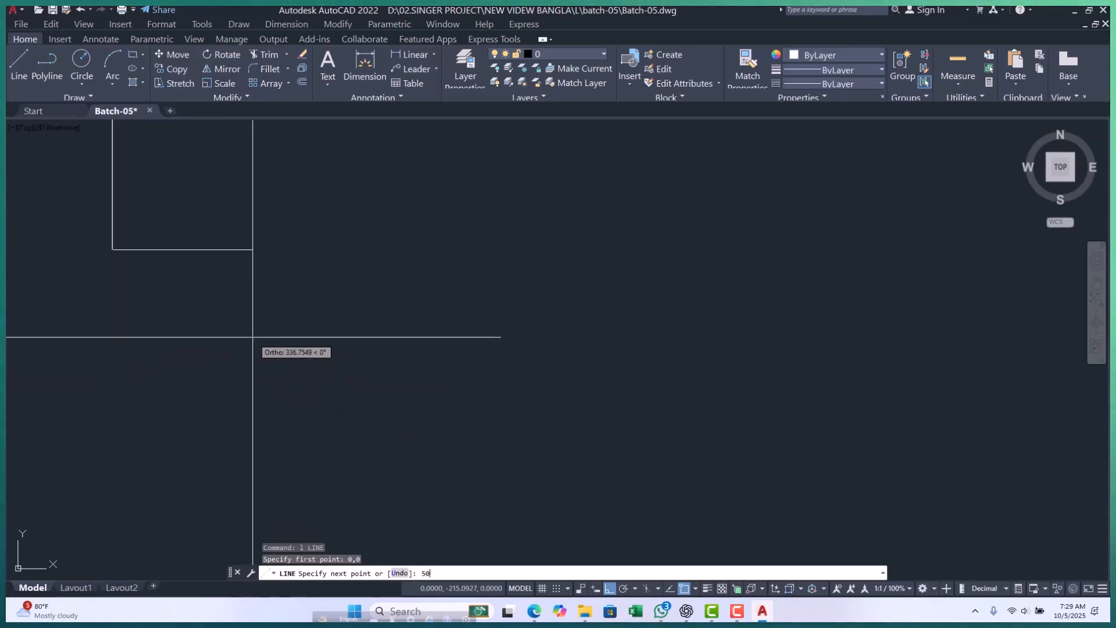
{"action": "key", "text": "Return"}
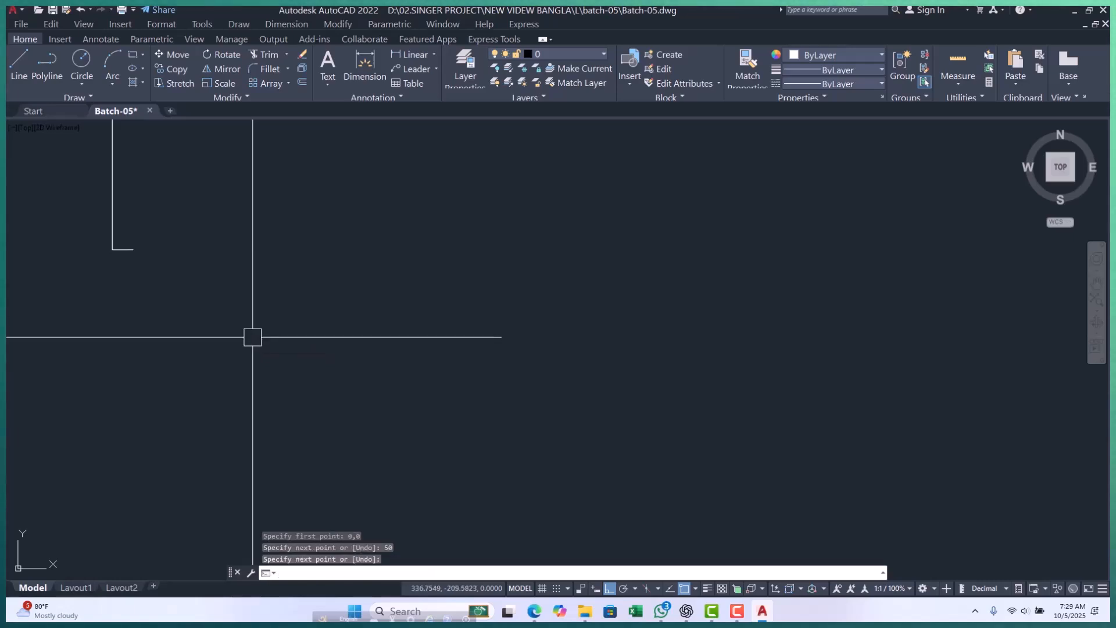
{"action": "key", "text": "Escape"}
{"action": "scroll", "coordinate": [134, 247], "scroll_direction": "up", "scroll_amount": 15}
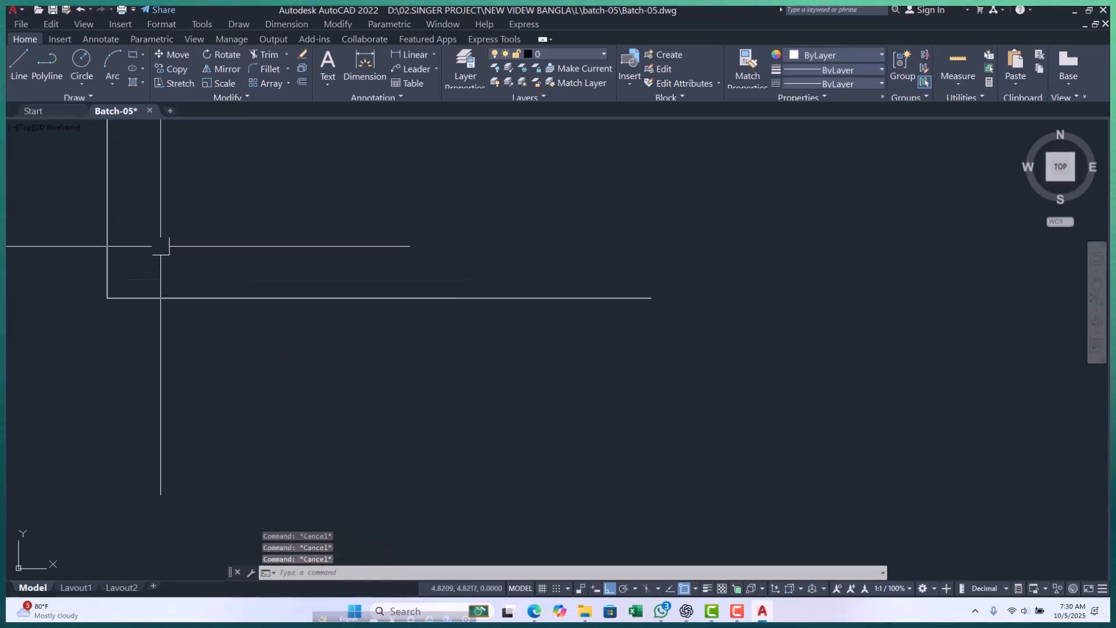
{"action": "scroll", "coordinate": [179, 291], "scroll_direction": "down", "scroll_amount": 2}
{"action": "left_click", "coordinate": [234, 326]}
{"action": "key", "text": "Escape"}
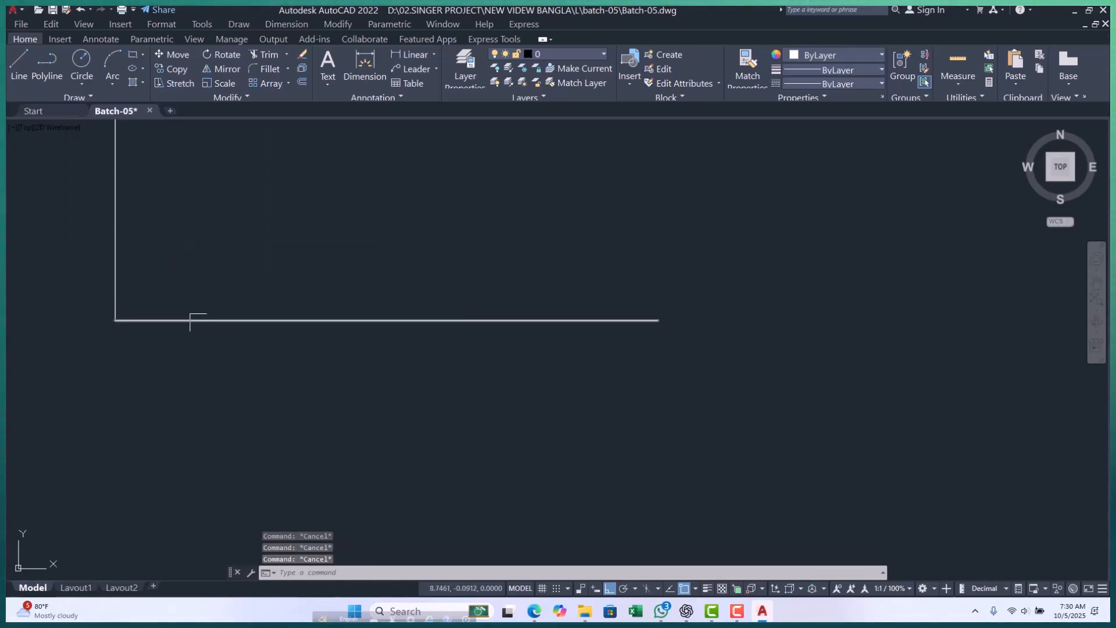
{"action": "middle_click_drag", "start_coordinate": [246, 315], "coordinate": [237, 325]}
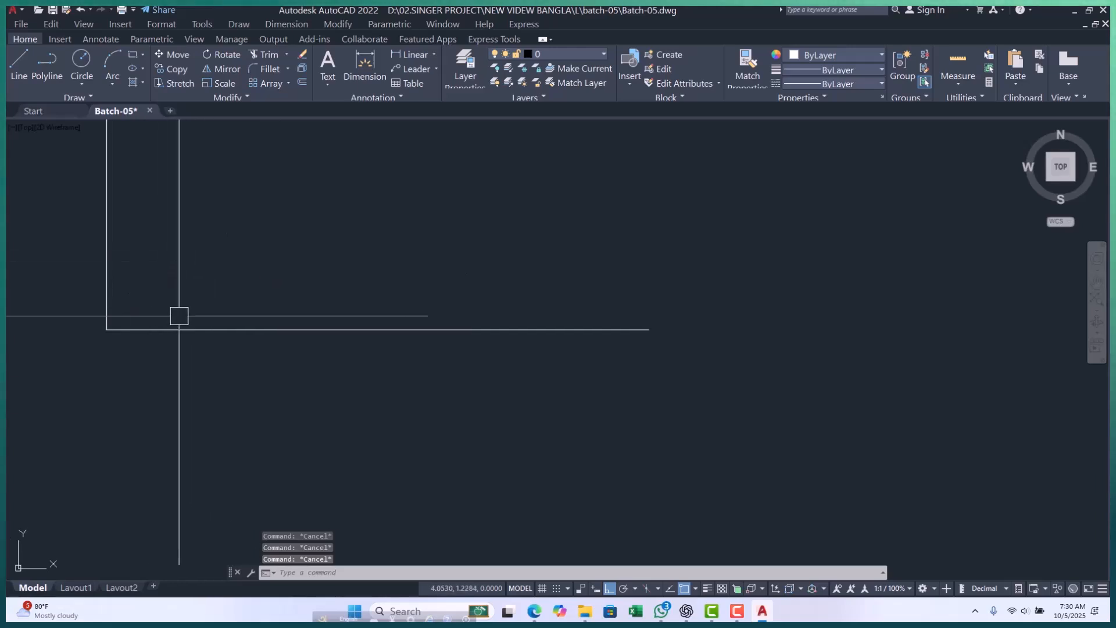
Open the choice of dimension types, from Linear to Jogged.
{"action": "left_click", "coordinate": [434, 54]}
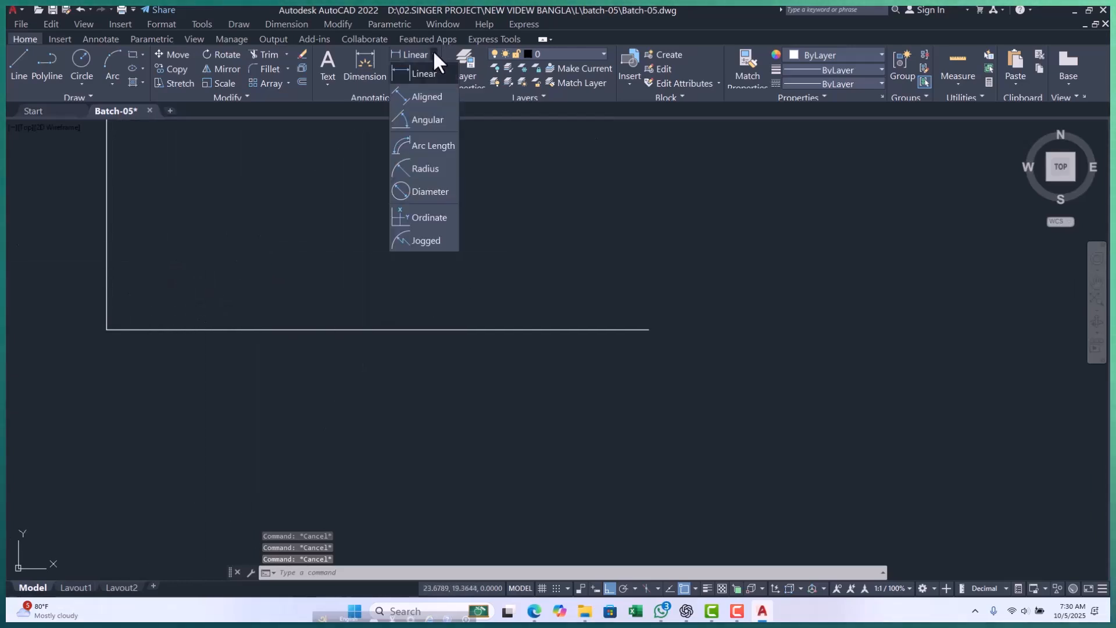
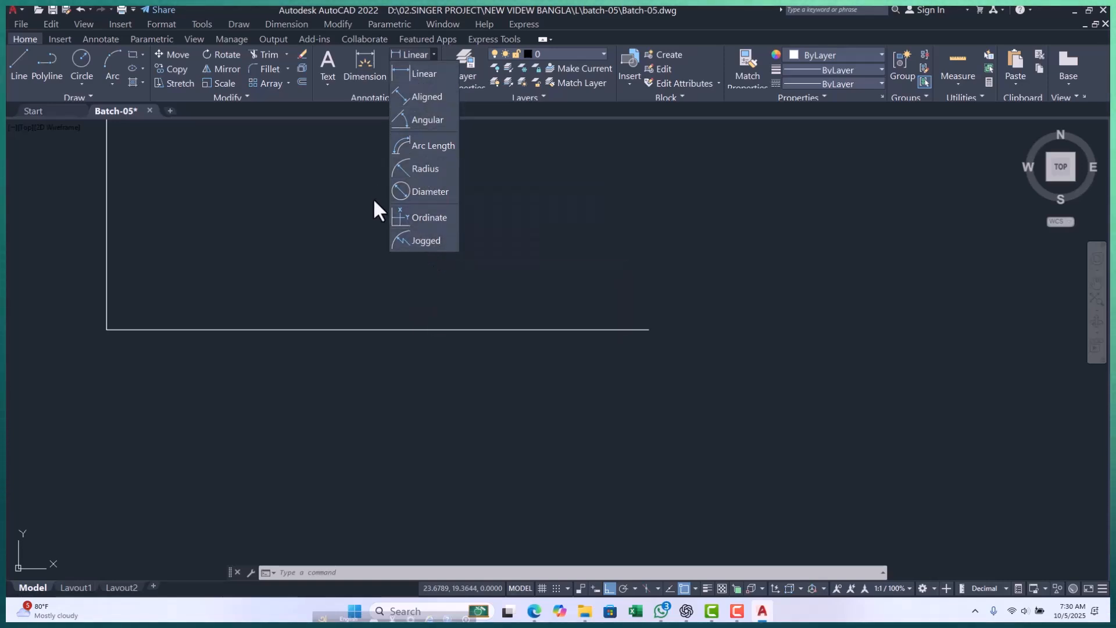
Draw a sloped line about 19 units long inside the corner of the axis lines, overriding Ortho for its second point.
{"action": "key", "text": "Escape"}
{"action": "key", "text": "Escape"}
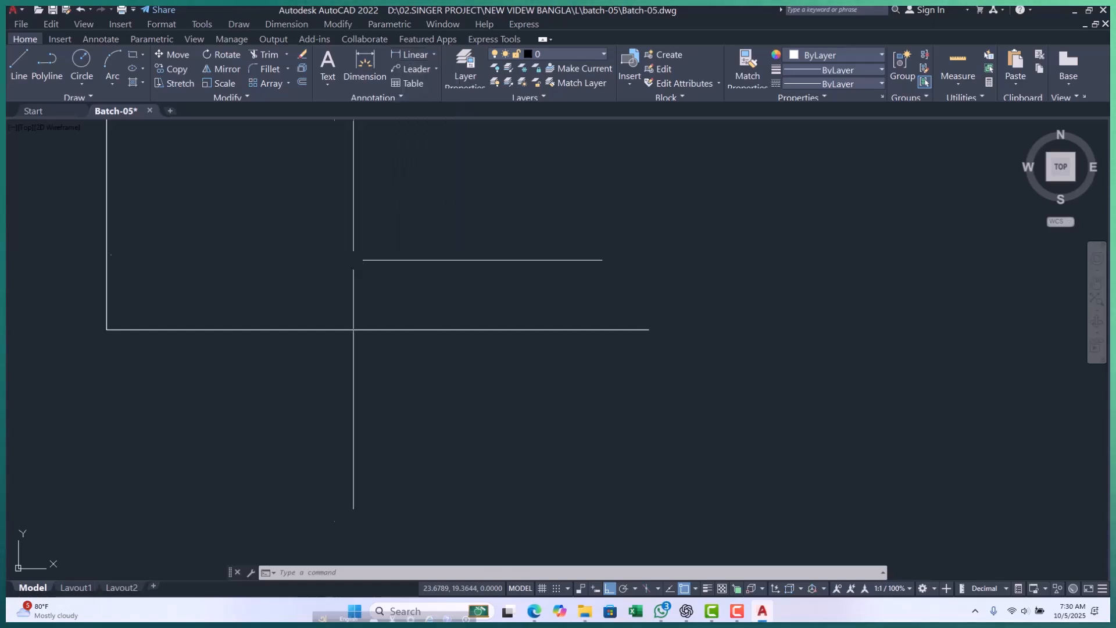
{"action": "scroll", "coordinate": [266, 330], "scroll_direction": "down", "scroll_amount": 3}
{"action": "scroll", "coordinate": [236, 319], "scroll_direction": "up", "scroll_amount": 6}
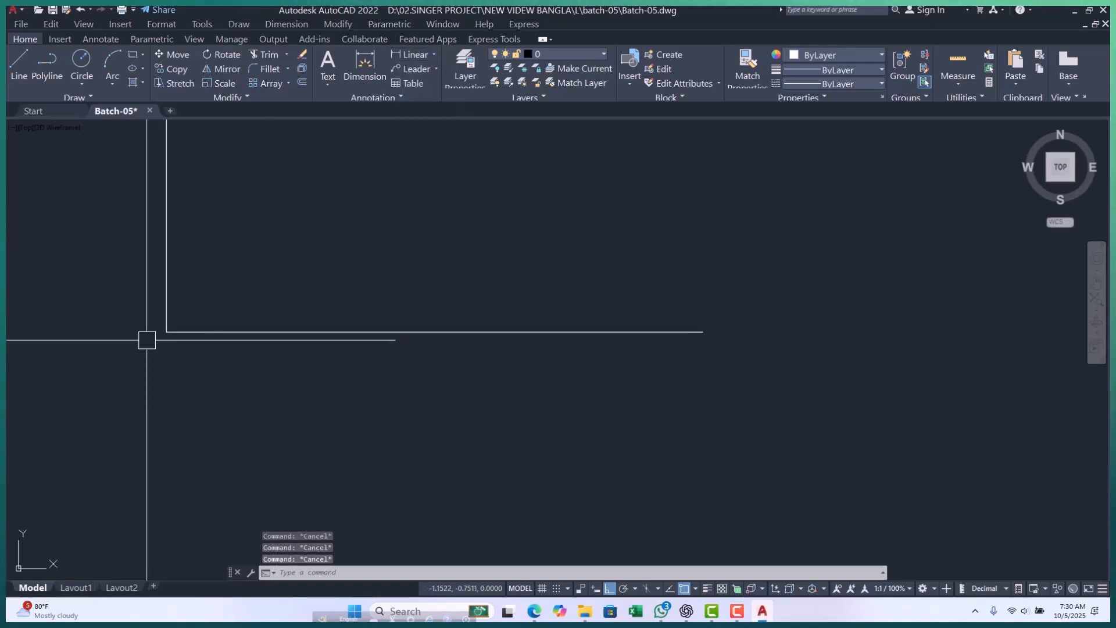
{"action": "middle_click_drag", "start_coordinate": [169, 313], "coordinate": [167, 331]}
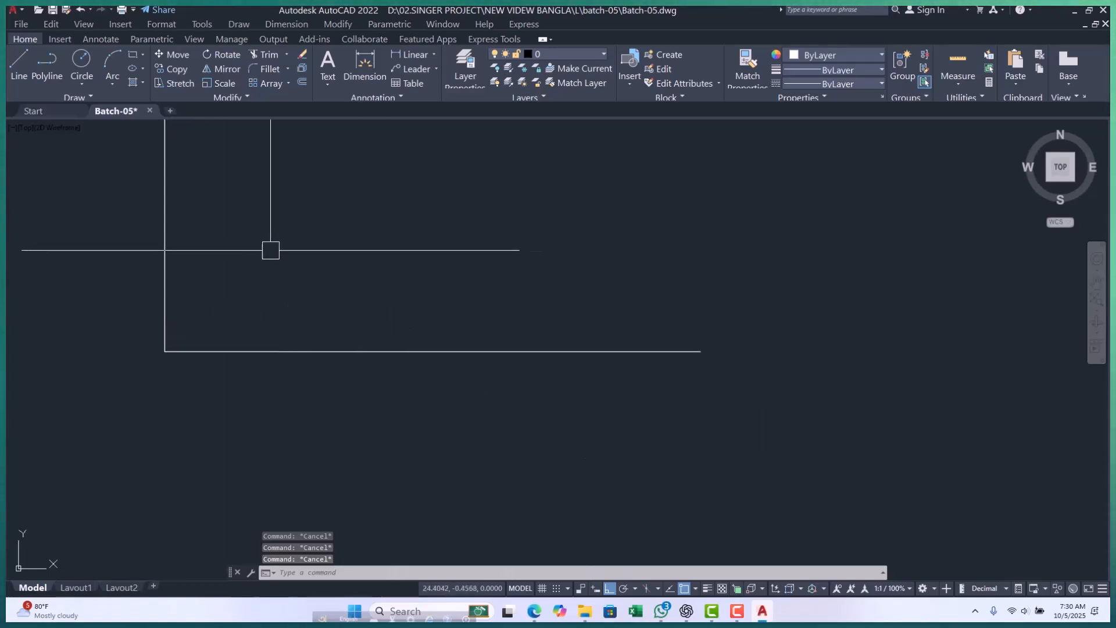
{"action": "left_click", "coordinate": [15, 65]}
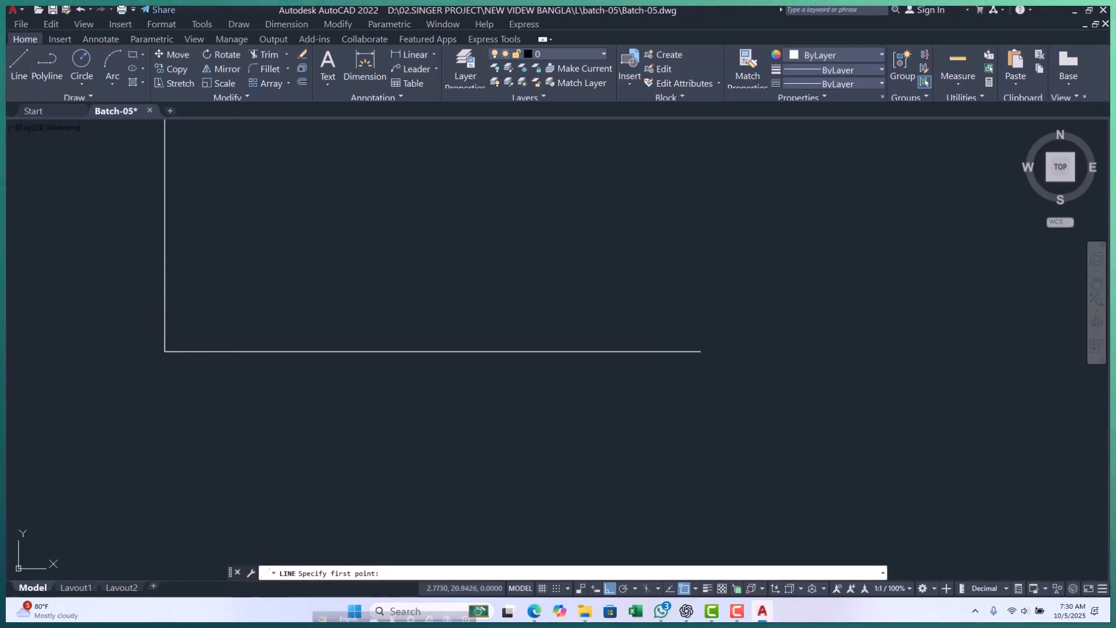
{"action": "left_click", "coordinate": [235, 317]}
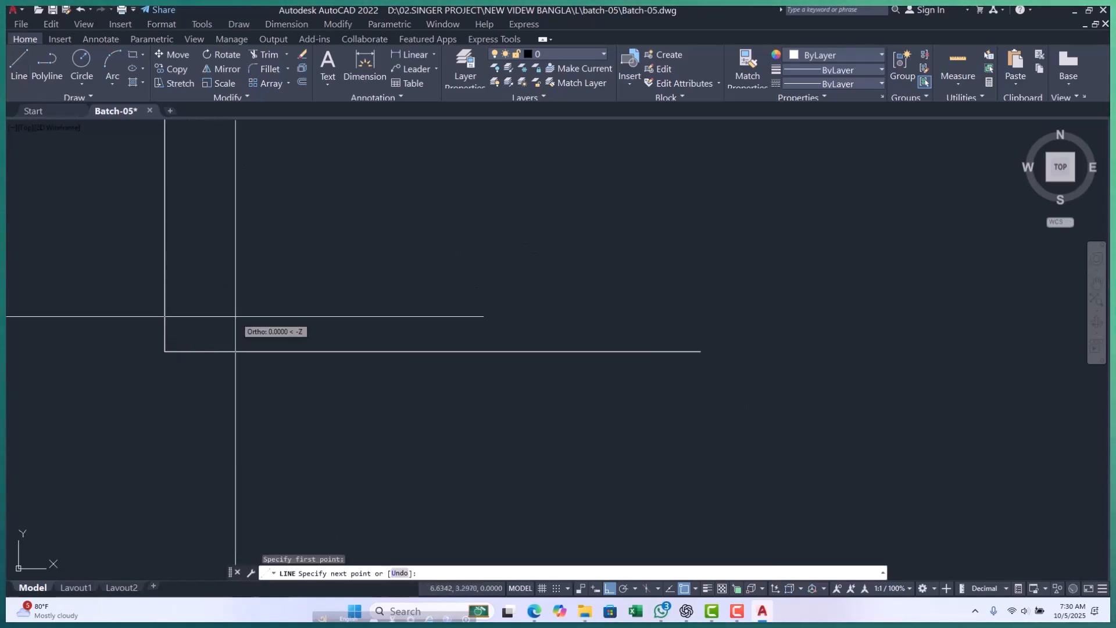
{"action": "left_click", "coordinate": [391, 186], "text": "shift"}
{"action": "key", "text": "Escape"}
{"action": "key", "text": "Escape"}
{"action": "scroll", "coordinate": [332, 270], "scroll_direction": "down", "scroll_amount": 5}
{"action": "middle_click_drag", "start_coordinate": [348, 269], "coordinate": [329, 273]}
{"action": "key", "text": "Escape"}
{"action": "key", "text": "Escape"}
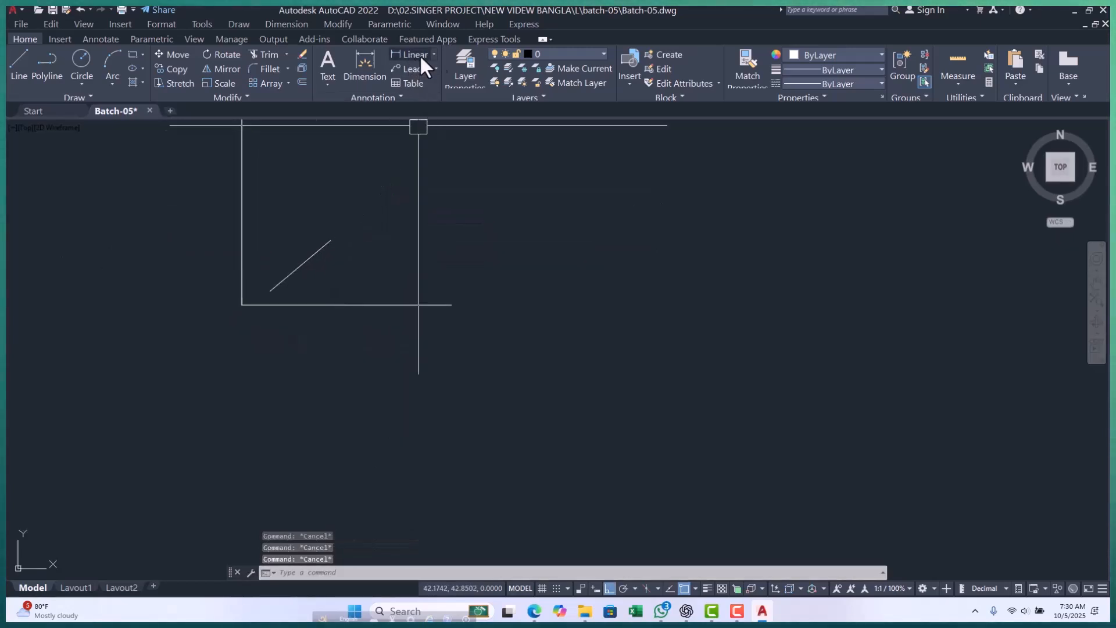
Add a Linear dimension to the horizontal axis line between its two endpoints, placed just below the line.
{"action": "left_click", "coordinate": [434, 54]}
{"action": "left_click", "coordinate": [416, 71]}
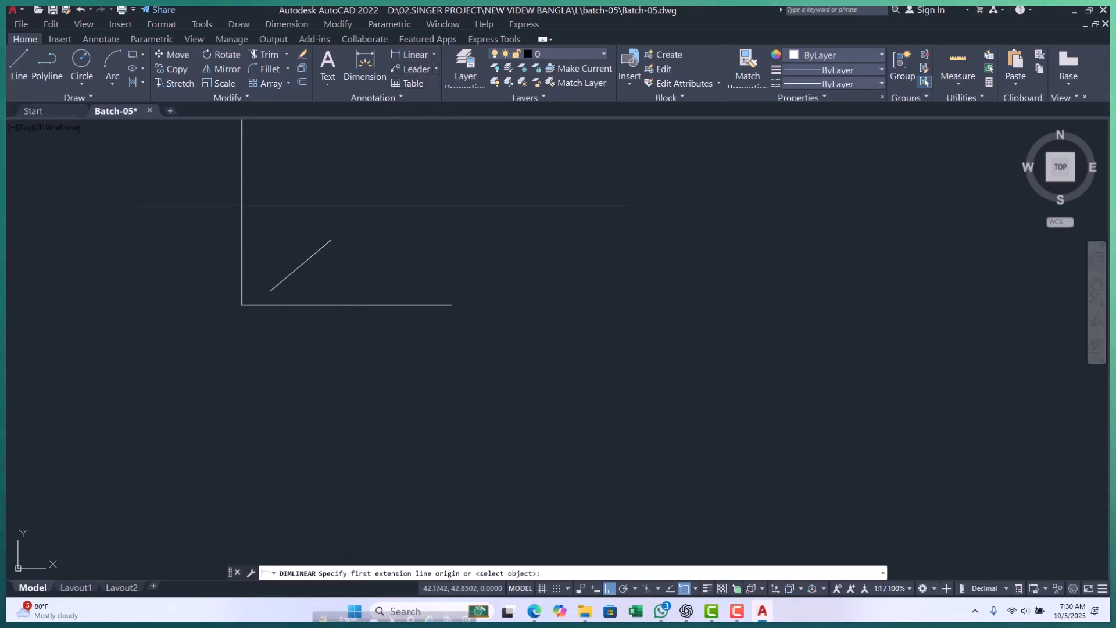
{"action": "scroll", "coordinate": [245, 302], "scroll_direction": "up", "scroll_amount": 3}
{"action": "left_click", "coordinate": [229, 281]}
{"action": "scroll", "coordinate": [221, 291], "scroll_direction": "down", "scroll_amount": 5}
{"action": "left_click", "coordinate": [337, 288]}
{"action": "scroll", "coordinate": [221, 297], "scroll_direction": "up", "scroll_amount": 3}
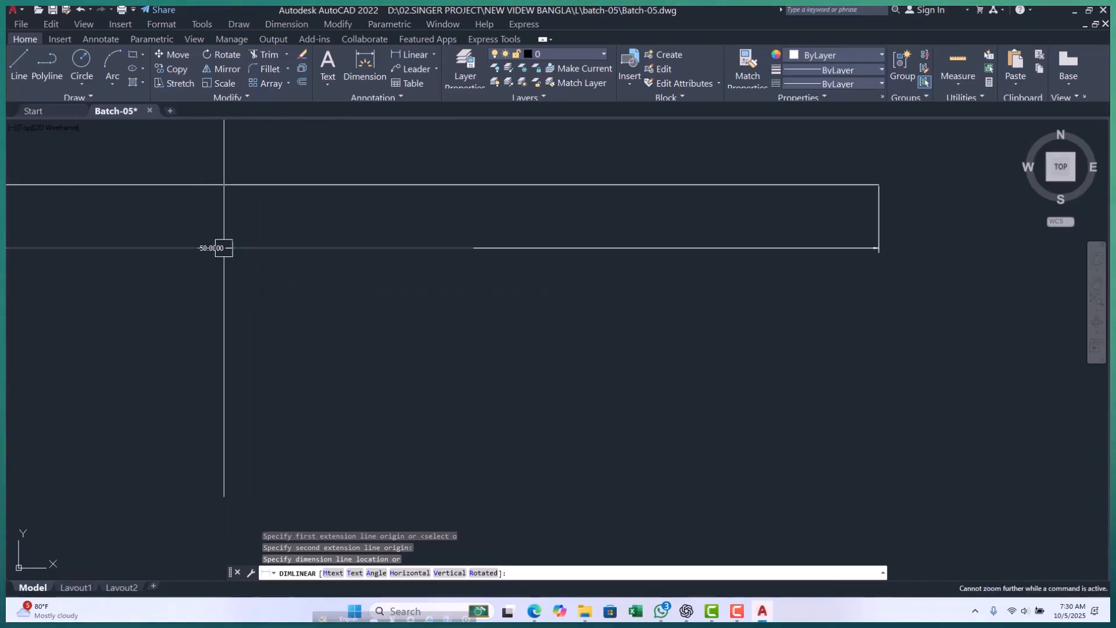
{"action": "left_click", "coordinate": [224, 248]}
{"action": "scroll", "coordinate": [303, 283], "scroll_direction": "down", "scroll_amount": 5}
{"action": "scroll", "coordinate": [217, 272], "scroll_direction": "up", "scroll_amount": 5}
{"action": "scroll", "coordinate": [490, 264], "scroll_direction": "up", "scroll_amount": 3}
{"action": "scroll", "coordinate": [421, 316], "scroll_direction": "up", "scroll_amount": 5}
{"action": "scroll", "coordinate": [400, 337], "scroll_direction": "down", "scroll_amount": 3}
{"action": "scroll", "coordinate": [400, 337], "scroll_direction": "up", "scroll_amount": 8}
Try a Linear dimension between the sloped line's endpoints, previewing it above, below and beside the line, and cancel it.
{"action": "key", "text": "Return"}
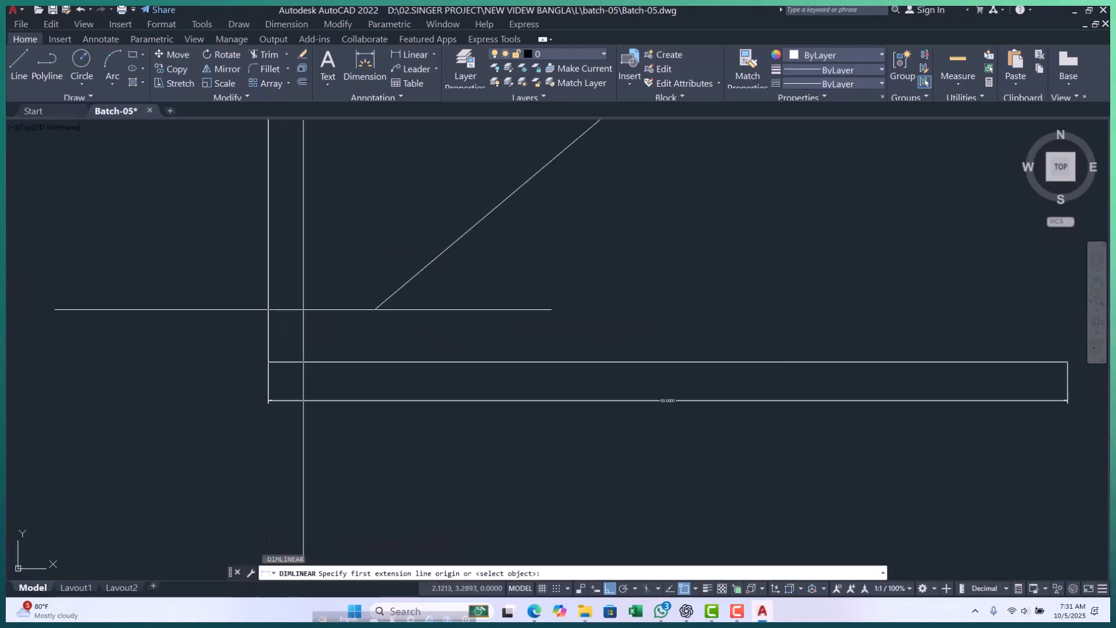
{"action": "left_click", "coordinate": [375, 310]}
{"action": "scroll", "coordinate": [331, 327], "scroll_direction": "down", "scroll_amount": 4}
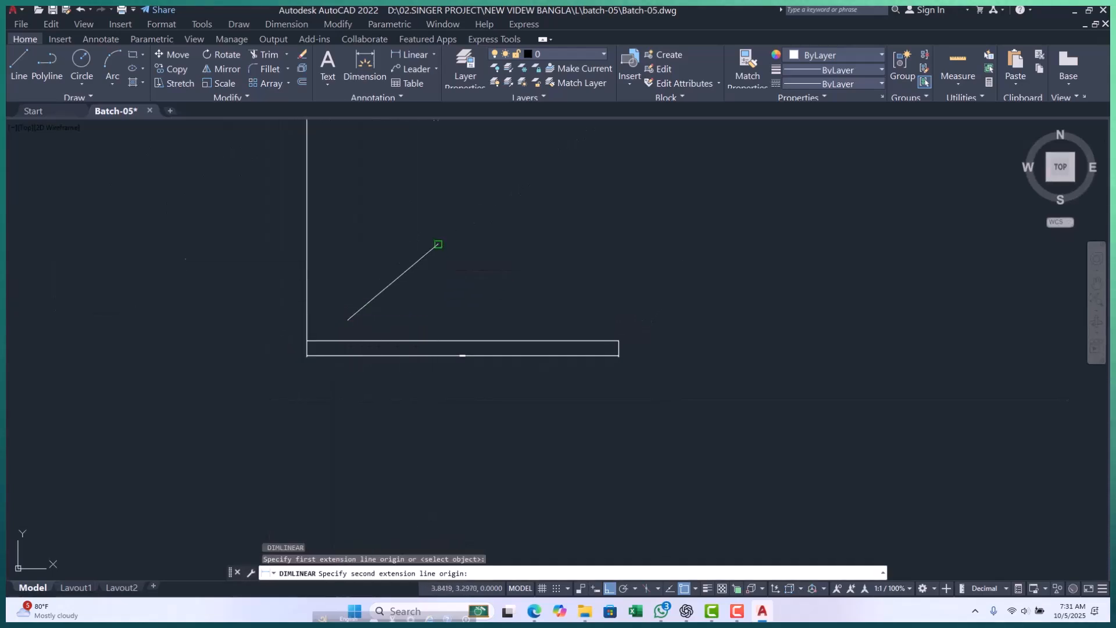
{"action": "scroll", "coordinate": [437, 244], "scroll_direction": "up", "scroll_amount": 2}
{"action": "left_click", "coordinate": [436, 244]}
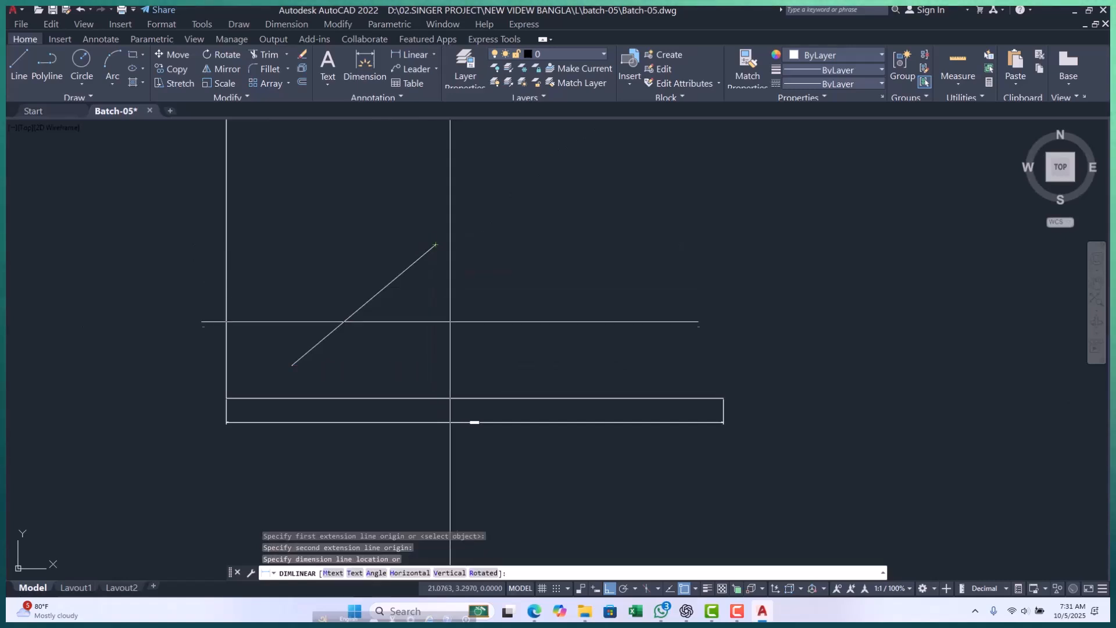
{"action": "scroll", "coordinate": [349, 251], "scroll_direction": "up", "scroll_amount": 4}
{"action": "scroll", "coordinate": [352, 200], "scroll_direction": "up", "scroll_amount": 4}
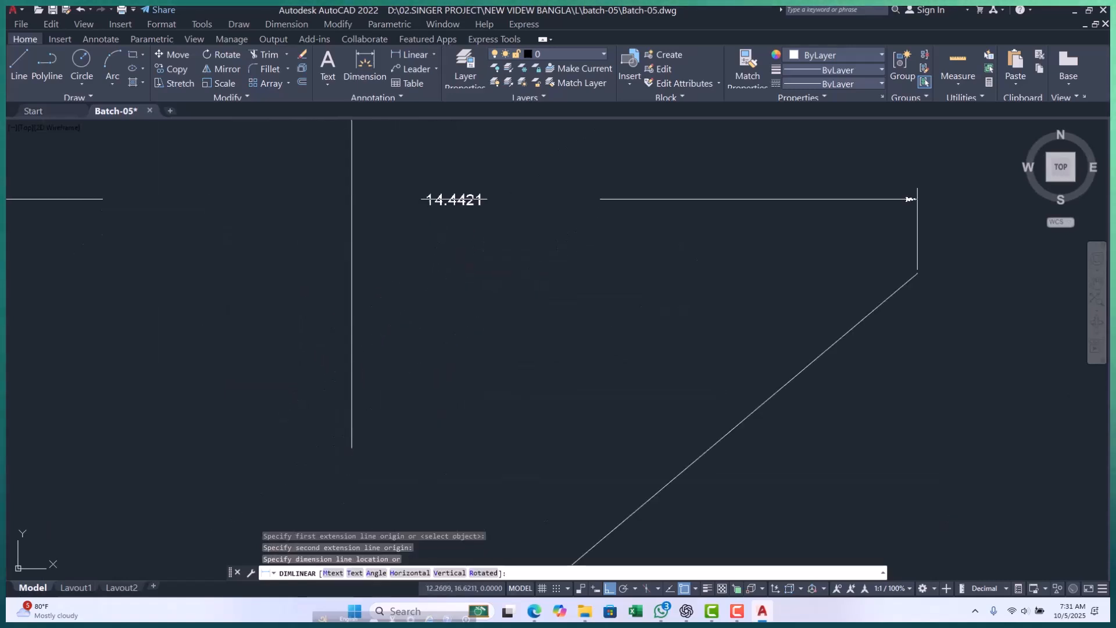
{"action": "scroll", "coordinate": [355, 187], "scroll_direction": "down", "scroll_amount": 8}
{"action": "scroll", "coordinate": [407, 353], "scroll_direction": "up", "scroll_amount": 4}
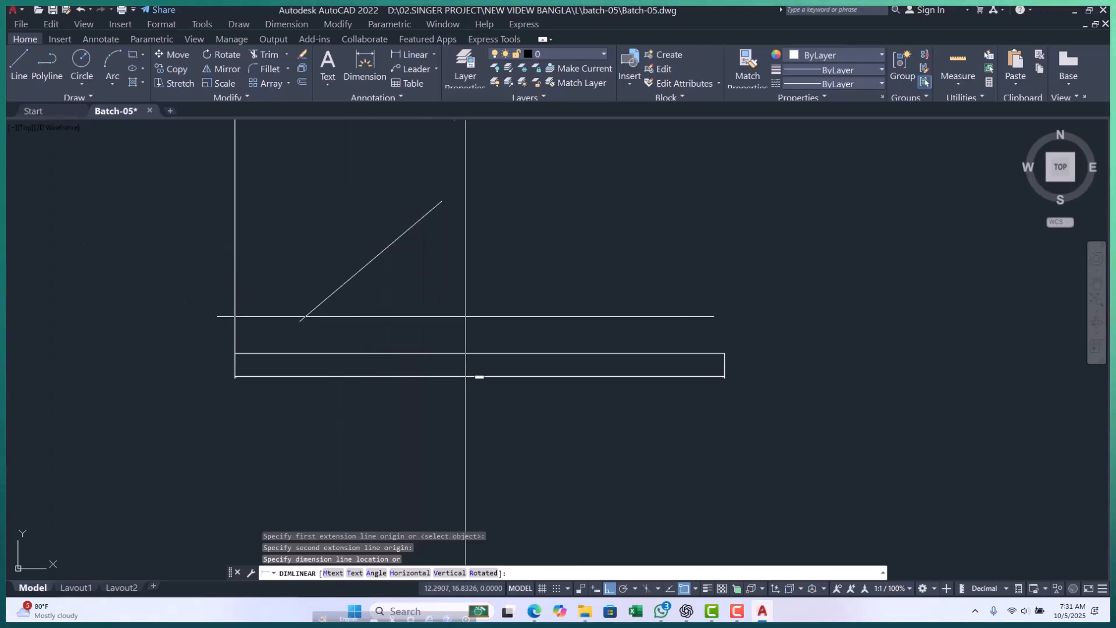
{"action": "scroll", "coordinate": [460, 372], "scroll_direction": "down", "scroll_amount": 6}
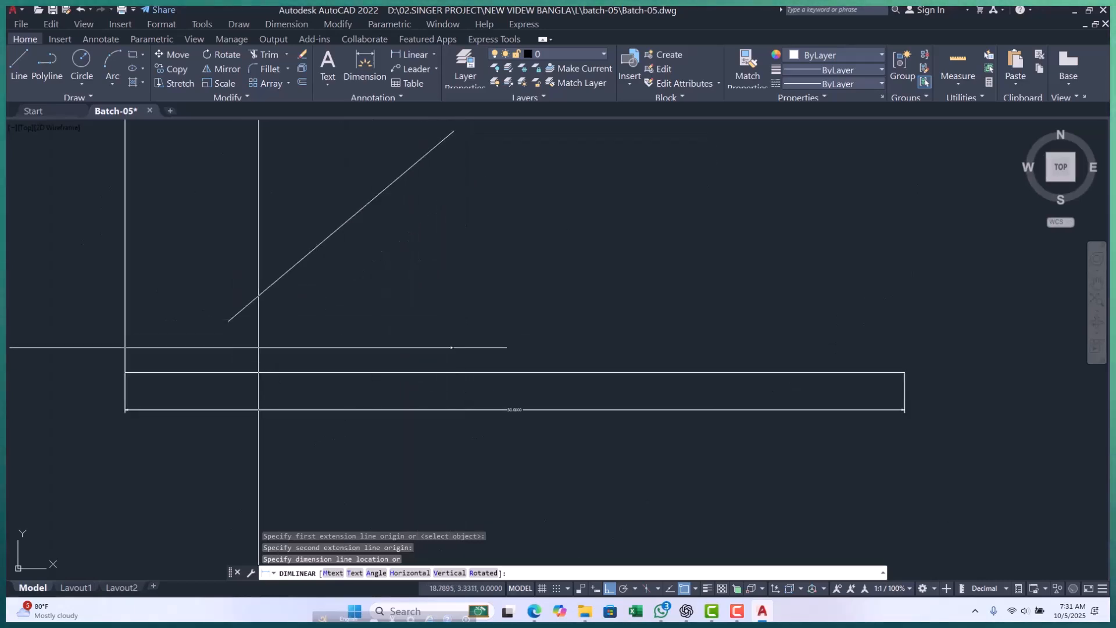
{"action": "scroll", "coordinate": [329, 264], "scroll_direction": "up", "scroll_amount": 6}
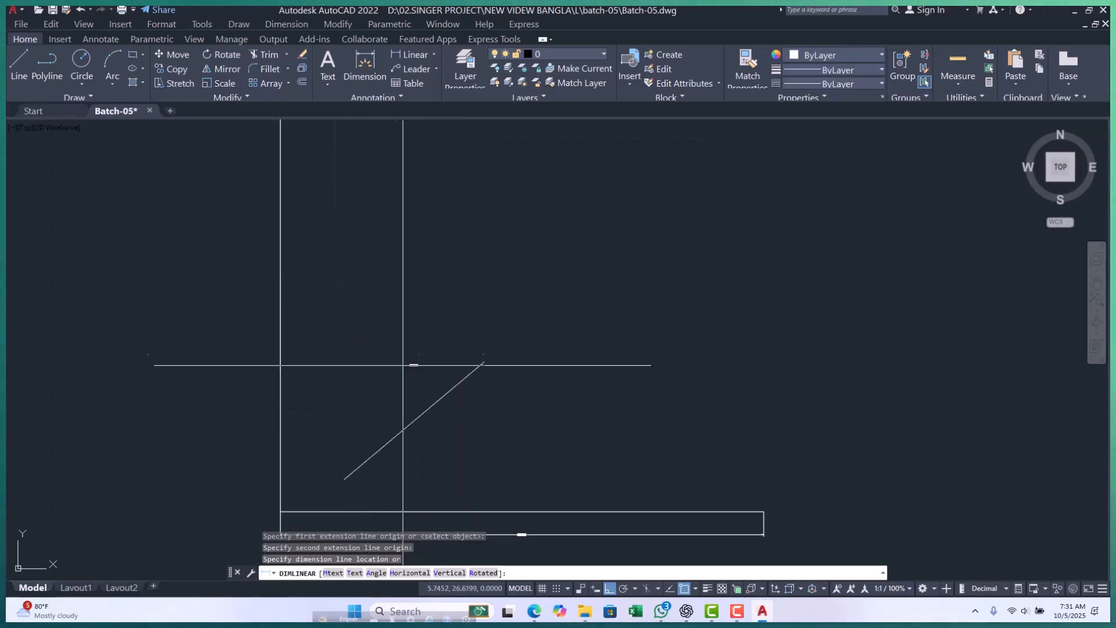
{"action": "scroll", "coordinate": [336, 342], "scroll_direction": "up", "scroll_amount": 3}
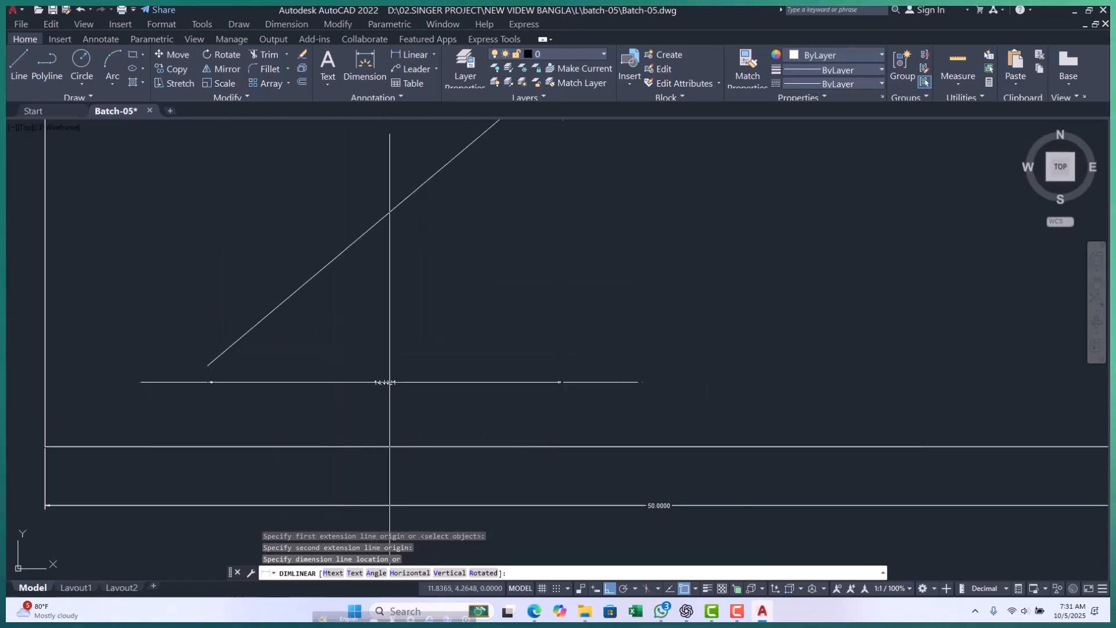
{"action": "scroll", "coordinate": [325, 233], "scroll_direction": "up", "scroll_amount": 2}
{"action": "scroll", "coordinate": [299, 256], "scroll_direction": "down", "scroll_amount": 5}
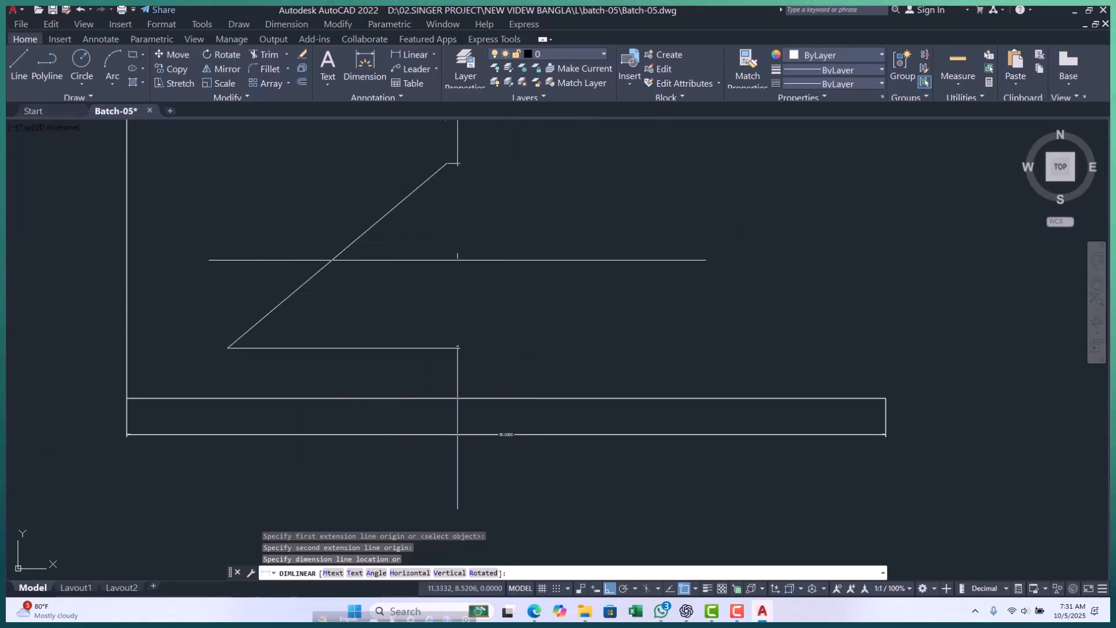
{"action": "key", "text": "Escape"}
{"action": "key", "text": "Escape"}
{"action": "key", "text": "Escape"}
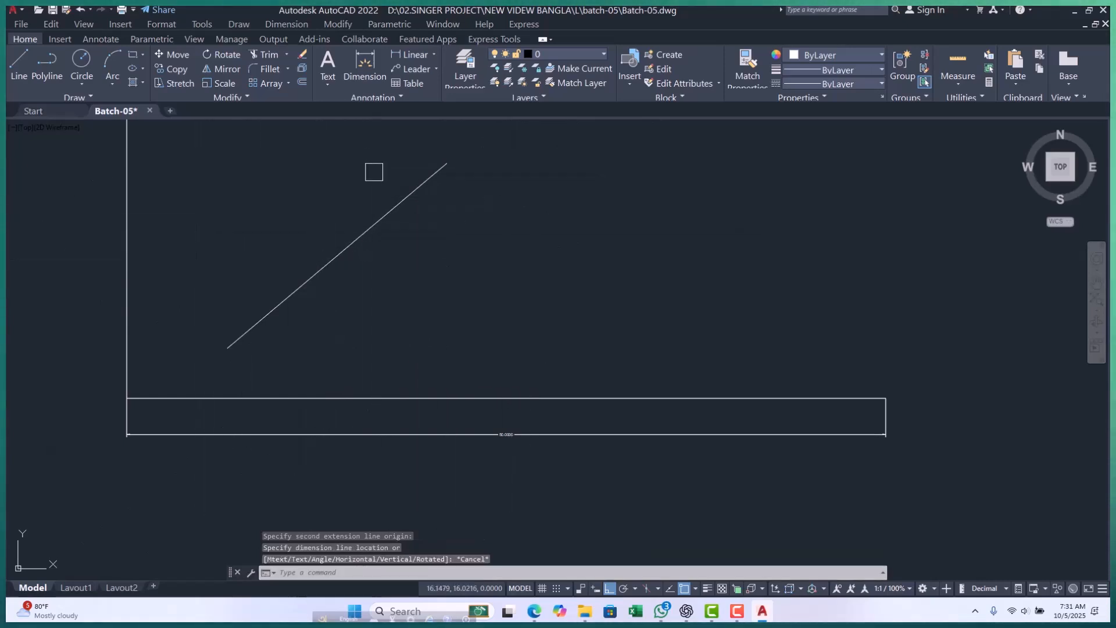
{"action": "scroll", "coordinate": [281, 312], "scroll_direction": "down", "scroll_amount": 2}
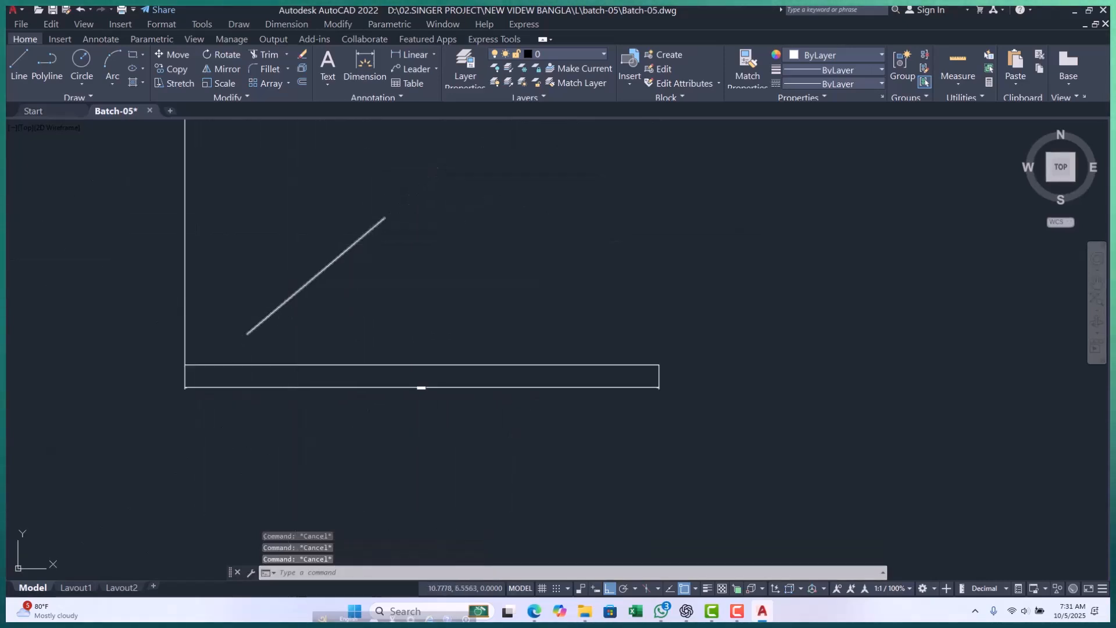
{"action": "left_click", "coordinate": [433, 54]}
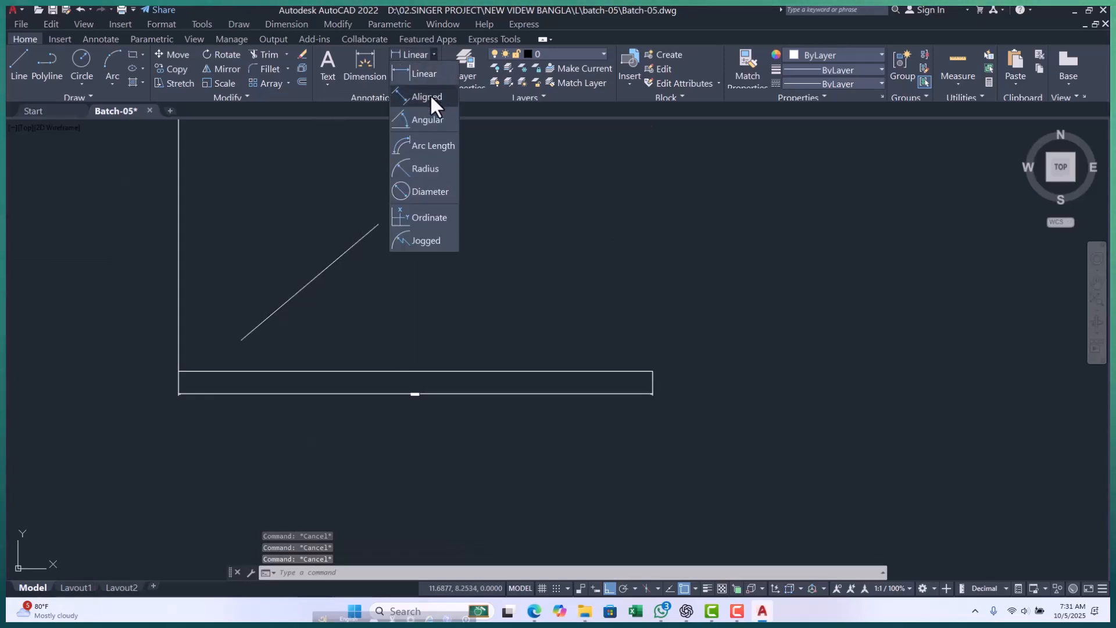
{"action": "scroll", "coordinate": [200, 412], "scroll_direction": "up", "scroll_amount": 2}
{"action": "scroll", "coordinate": [145, 362], "scroll_direction": "up", "scroll_amount": 2}
{"action": "left_click", "coordinate": [219, 341]}
{"action": "key", "text": "Escape"}
{"action": "scroll", "coordinate": [170, 328], "scroll_direction": "down", "scroll_amount": 4}
{"action": "key", "text": "Escape"}
{"action": "scroll", "coordinate": [407, 353], "scroll_direction": "up", "scroll_amount": 6}
{"action": "scroll", "coordinate": [451, 372], "scroll_direction": "down", "scroll_amount": 5}
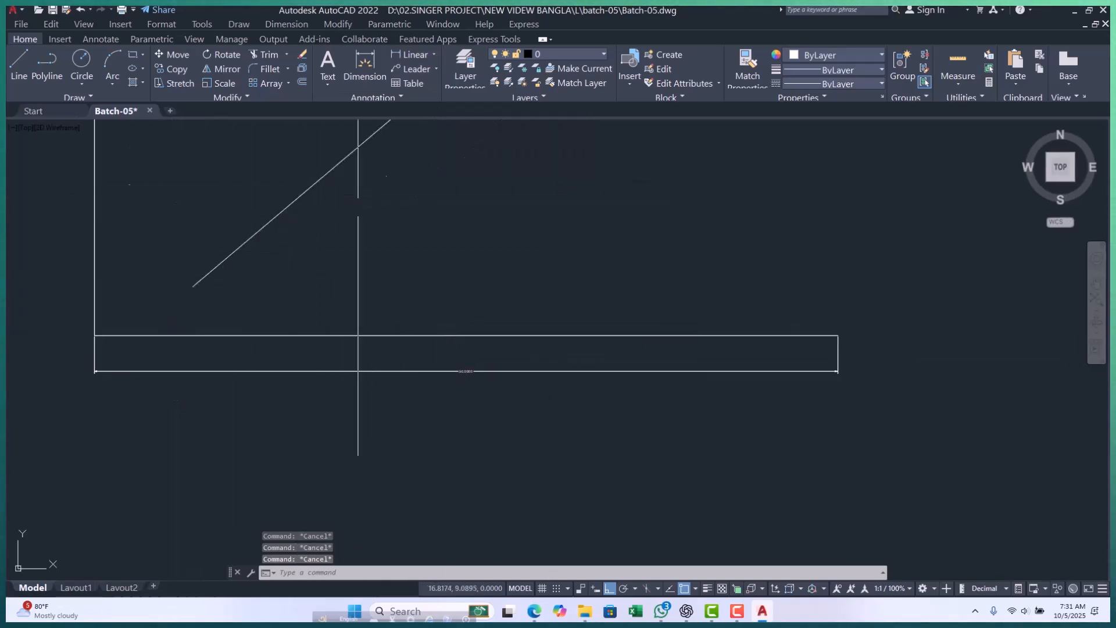
Add an Aligned dimension between the sloped line's two endpoints, placed parallel to it on its upper-left side.
{"action": "left_click", "coordinate": [433, 54]}
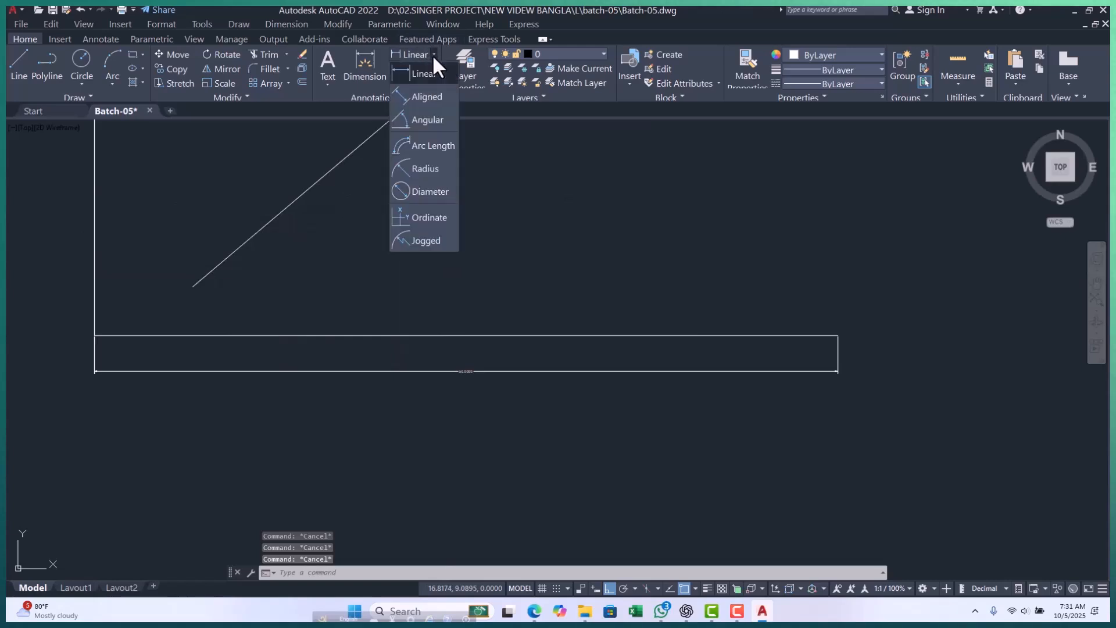
{"action": "left_click", "coordinate": [424, 98]}
{"action": "left_click", "coordinate": [192, 286]}
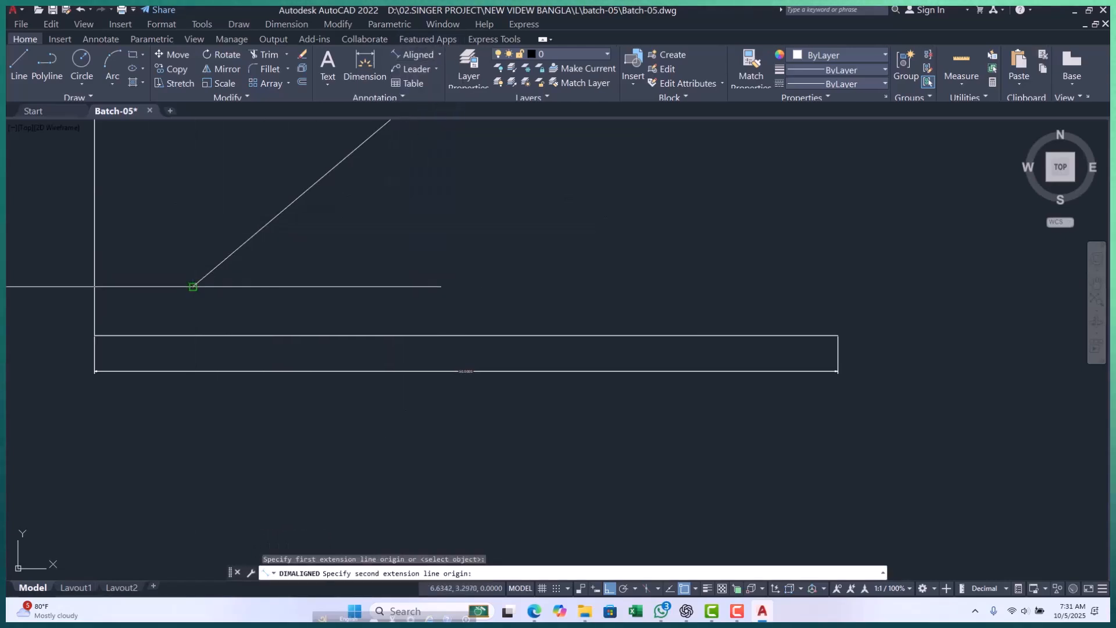
{"action": "scroll", "coordinate": [192, 286], "scroll_direction": "down", "scroll_amount": 2}
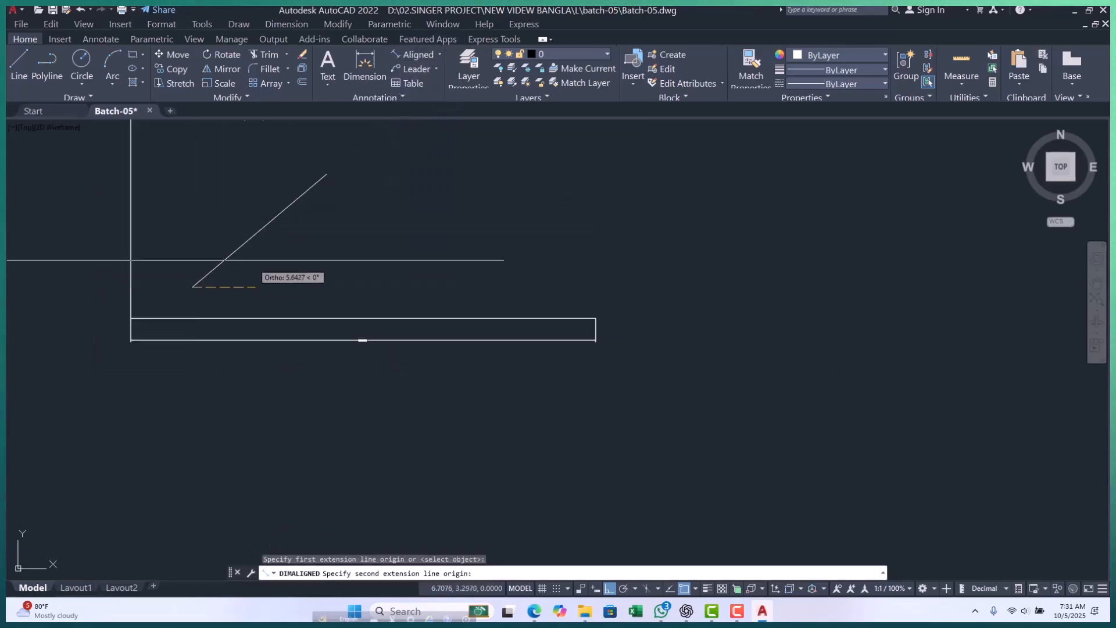
{"action": "left_click", "coordinate": [326, 175]}
{"action": "scroll", "coordinate": [250, 200], "scroll_direction": "up", "scroll_amount": 5}
{"action": "left_click", "coordinate": [226, 247]}
{"action": "scroll", "coordinate": [287, 259], "scroll_direction": "down", "scroll_amount": 4}
{"action": "key", "text": "Escape"}
{"action": "key", "text": "Escape"}
{"action": "key", "text": "Escape"}
Examine the aligned dimension on the sloped line and compare it with the linear dimension on the horizontal line.
{"action": "scroll", "coordinate": [195, 287], "scroll_direction": "up", "scroll_amount": 2}
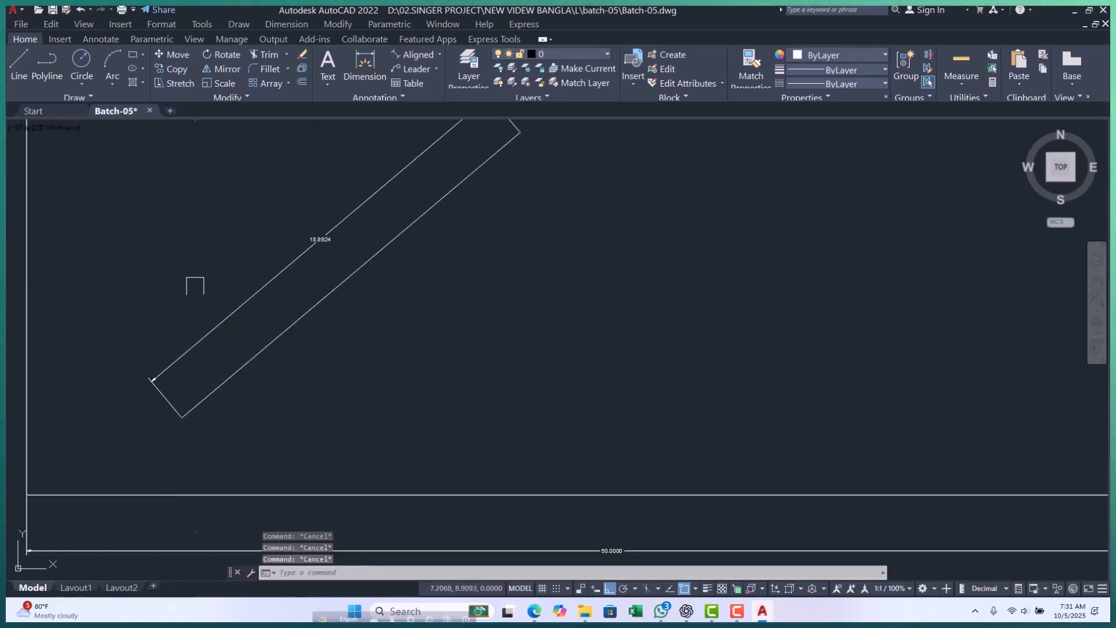
{"action": "scroll", "coordinate": [286, 237], "scroll_direction": "up", "scroll_amount": 4}
{"action": "scroll", "coordinate": [287, 238], "scroll_direction": "down", "scroll_amount": 4}
{"action": "scroll", "coordinate": [314, 274], "scroll_direction": "up", "scroll_amount": 4}
{"action": "scroll", "coordinate": [298, 287], "scroll_direction": "down", "scroll_amount": 4}
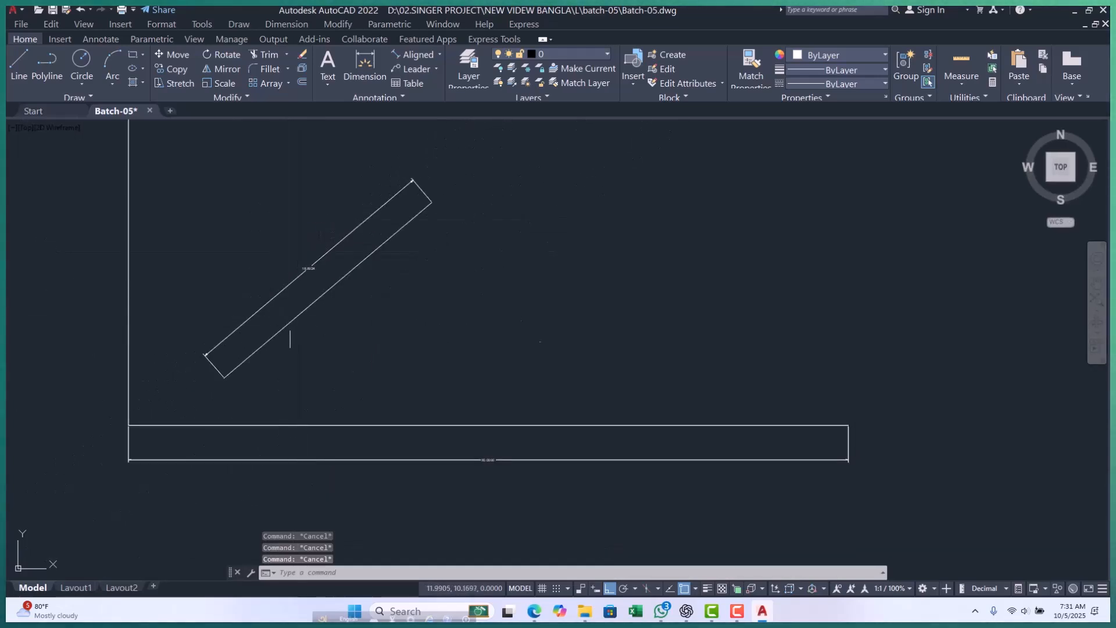
{"action": "scroll", "coordinate": [296, 273], "scroll_direction": "up", "scroll_amount": 5}
{"action": "scroll", "coordinate": [291, 297], "scroll_direction": "down", "scroll_amount": 3}
{"action": "scroll", "coordinate": [314, 291], "scroll_direction": "up", "scroll_amount": 3}
{"action": "scroll", "coordinate": [289, 266], "scroll_direction": "down", "scroll_amount": 5}
{"action": "scroll", "coordinate": [258, 314], "scroll_direction": "up", "scroll_amount": 2}
{"action": "scroll", "coordinate": [245, 339], "scroll_direction": "down", "scroll_amount": 2}
{"action": "scroll", "coordinate": [229, 346], "scroll_direction": "up", "scroll_amount": 2}
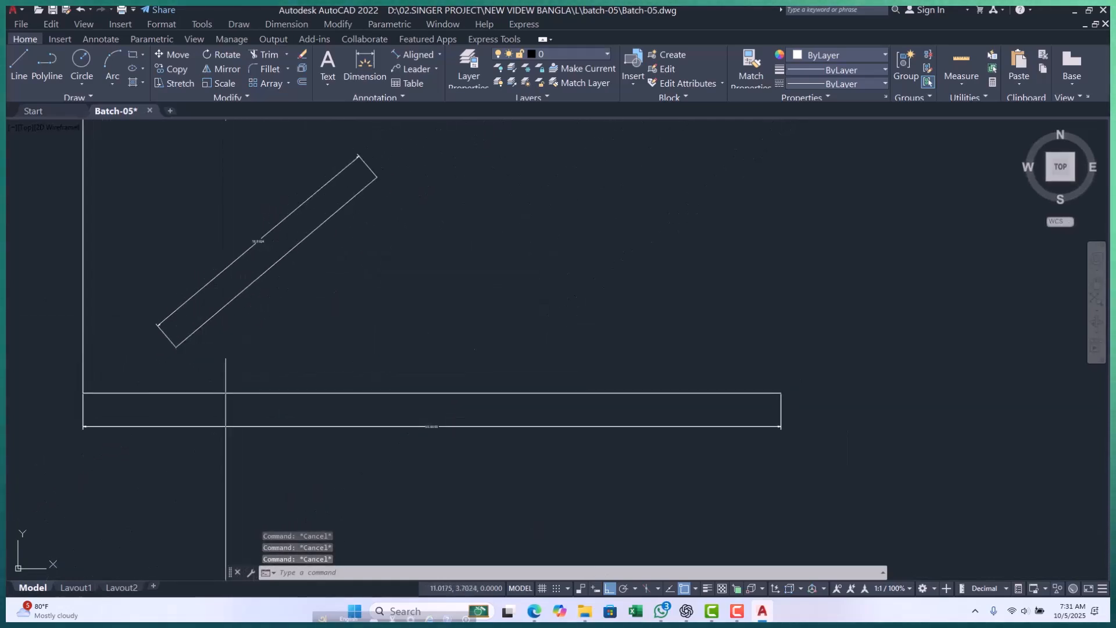
{"action": "middle_click_drag", "start_coordinate": [337, 253], "coordinate": [267, 287]}
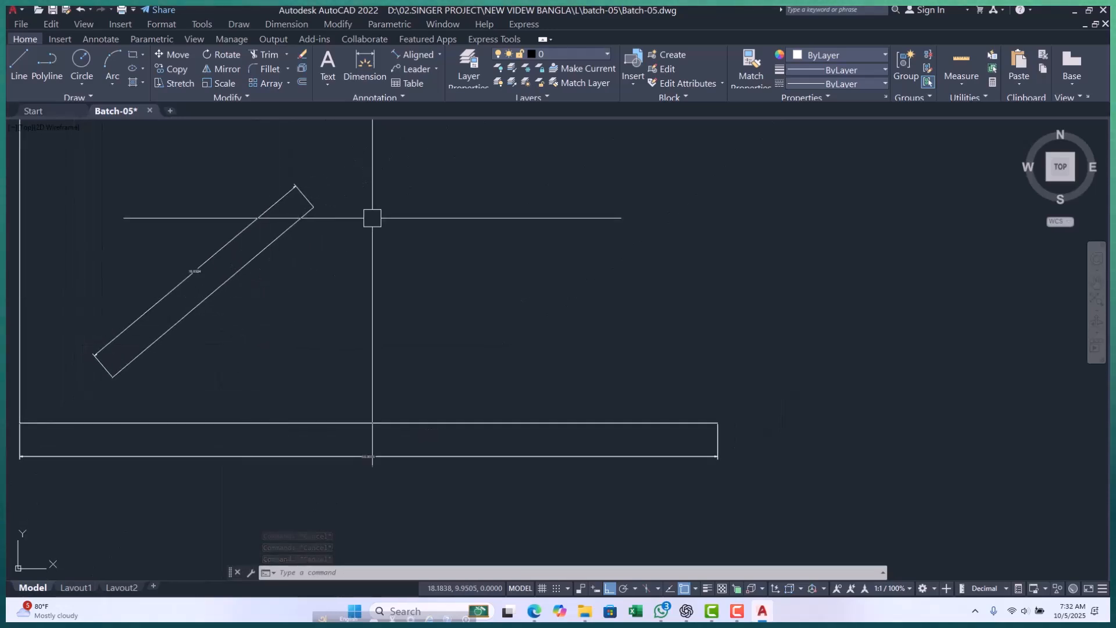
{"action": "scroll", "coordinate": [366, 221], "scroll_direction": "down", "scroll_amount": 3}
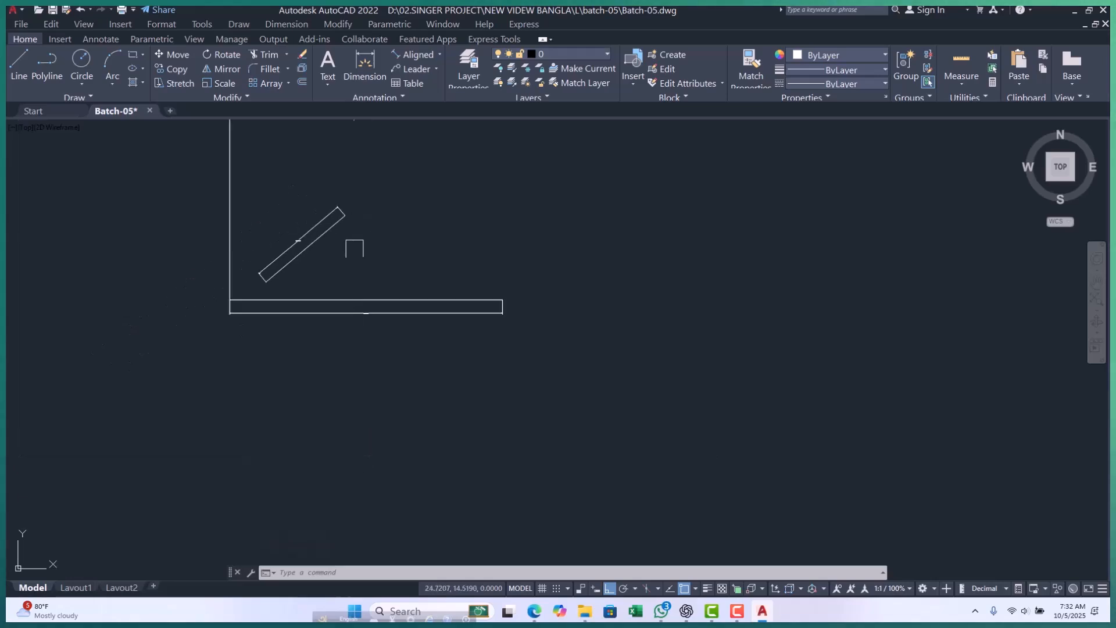
{"action": "scroll", "coordinate": [314, 267], "scroll_direction": "up", "scroll_amount": 2}
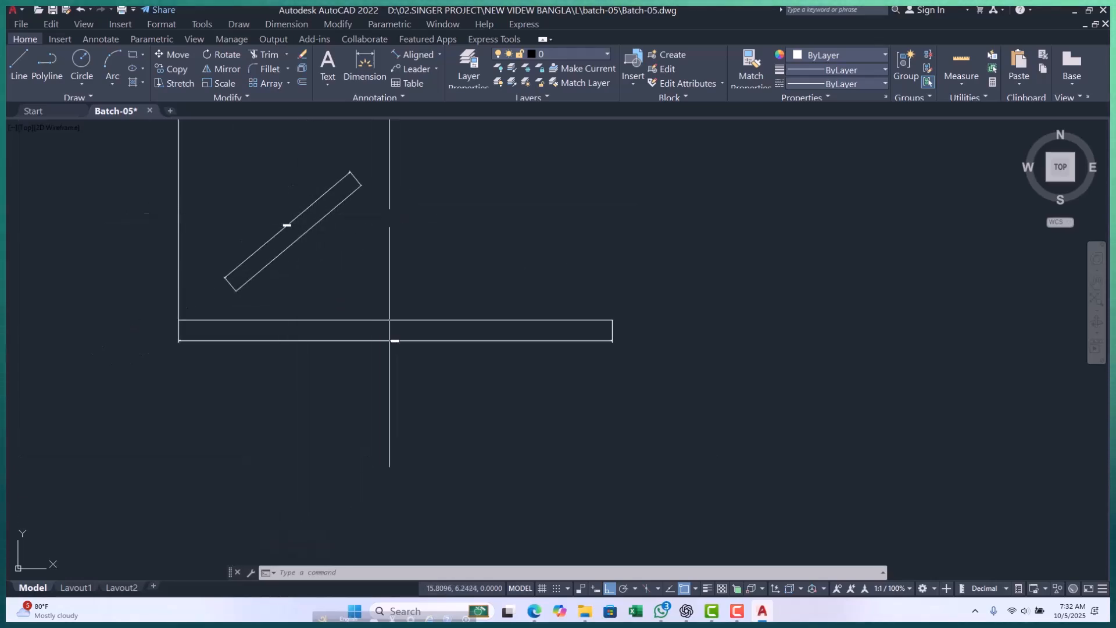
{"action": "scroll", "coordinate": [318, 277], "scroll_direction": "up", "scroll_amount": 2}
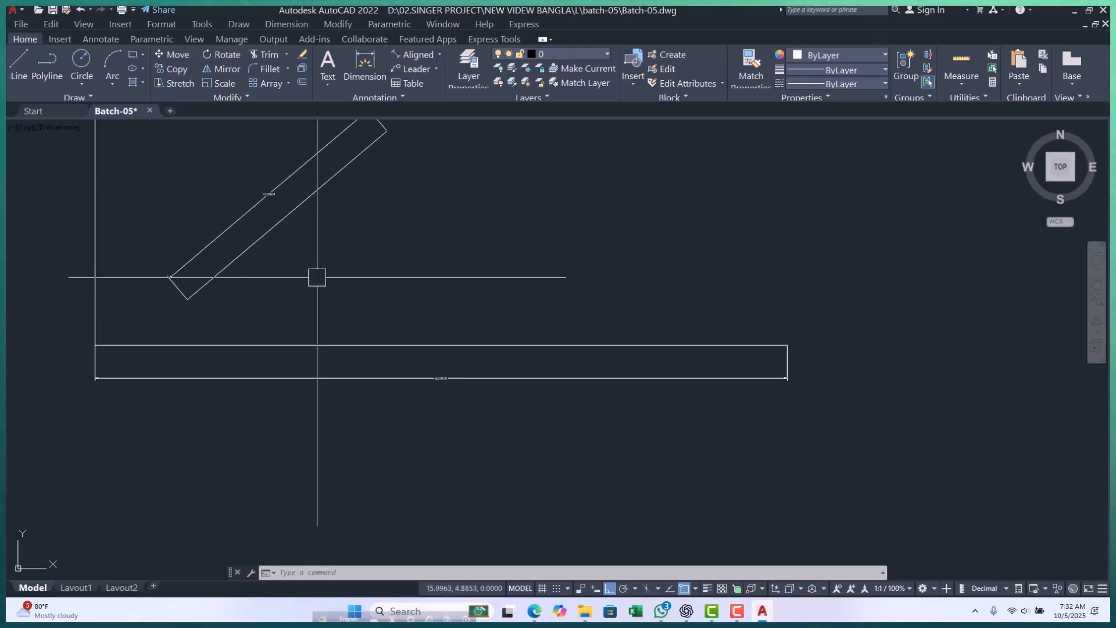
Draw a horizontal line 100 units long in the positive X direction just above the dimensioned horizontal line, with Dynamic Input switched on.
{"action": "type", "text": "l"}
{"action": "key", "text": "Return"}
{"action": "scroll", "coordinate": [277, 301], "scroll_direction": "up", "scroll_amount": 2}
{"action": "left_click", "coordinate": [250, 305]}
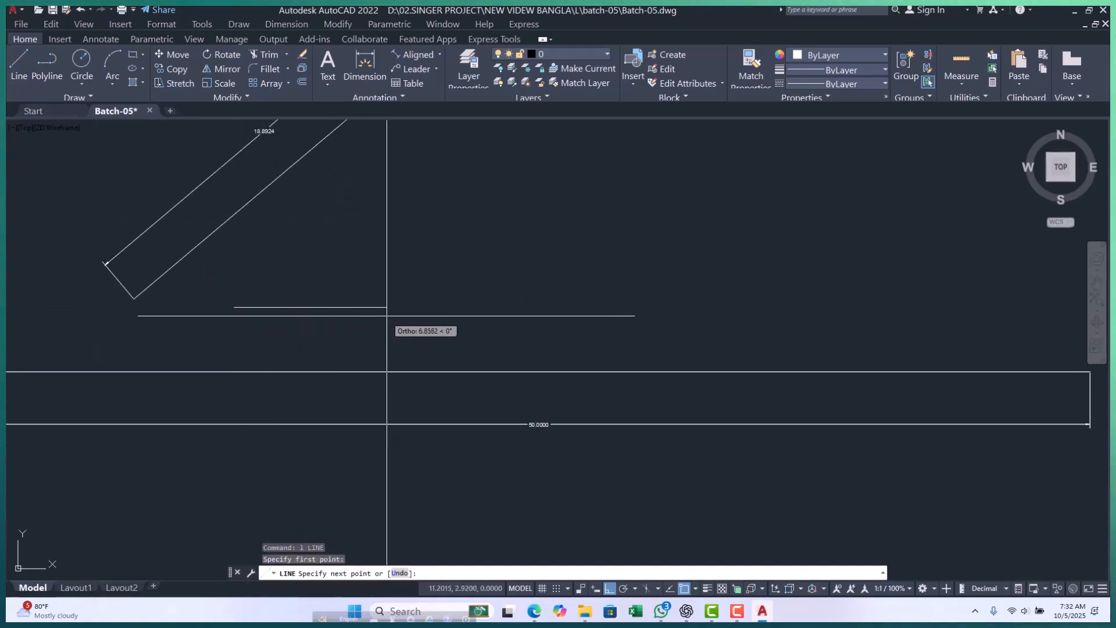
{"action": "left_click", "coordinate": [594, 588]}
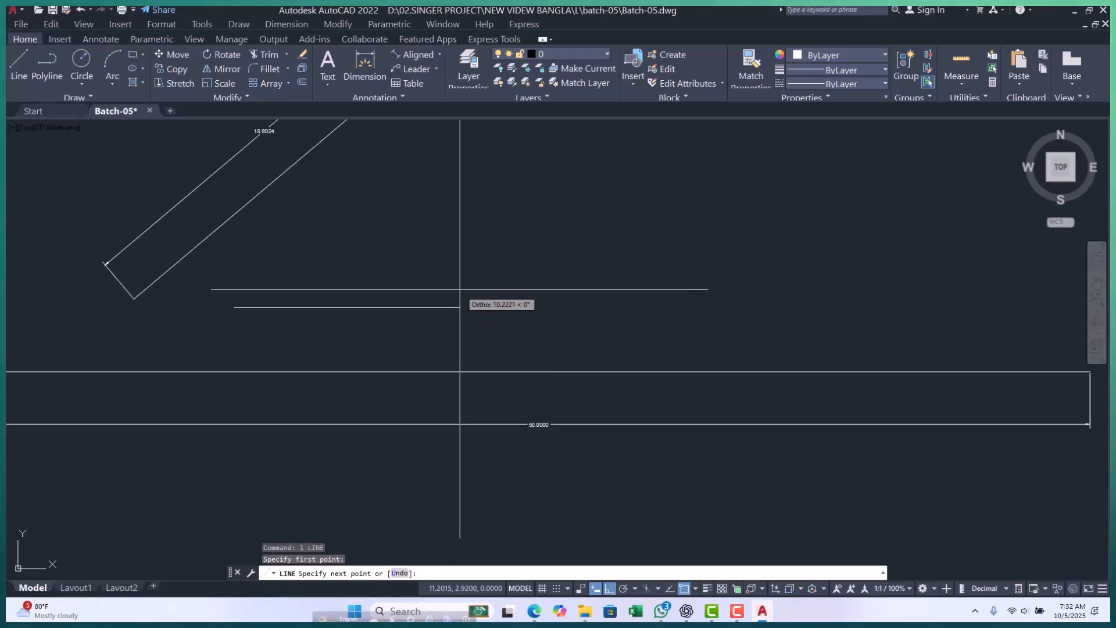
{"action": "scroll", "coordinate": [340, 274], "scroll_direction": "down", "scroll_amount": 2}
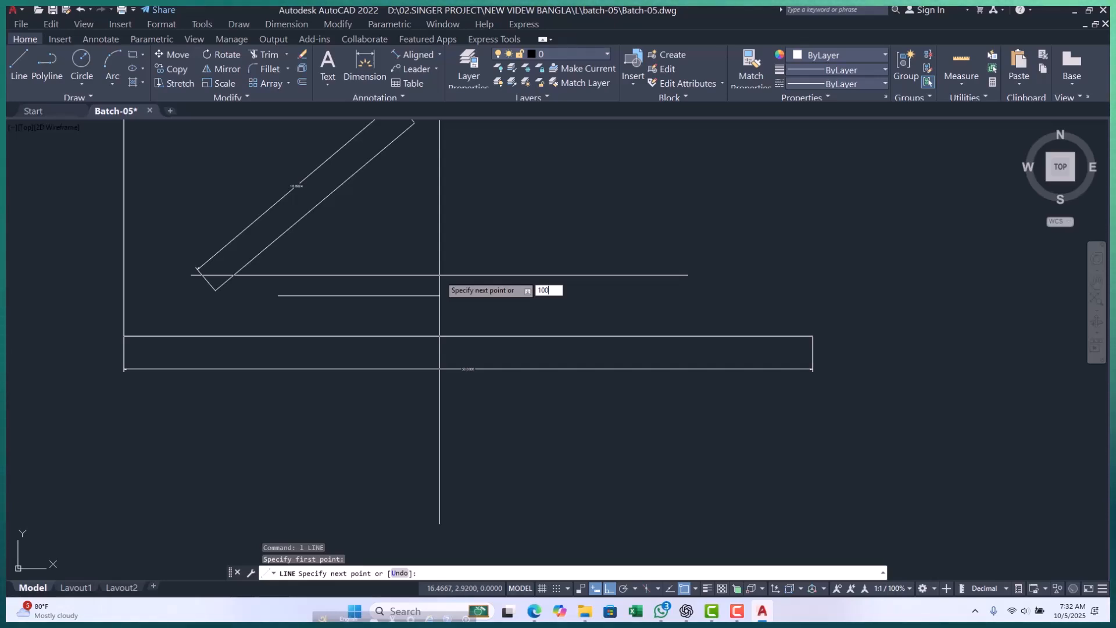
{"action": "key", "text": "Return"}
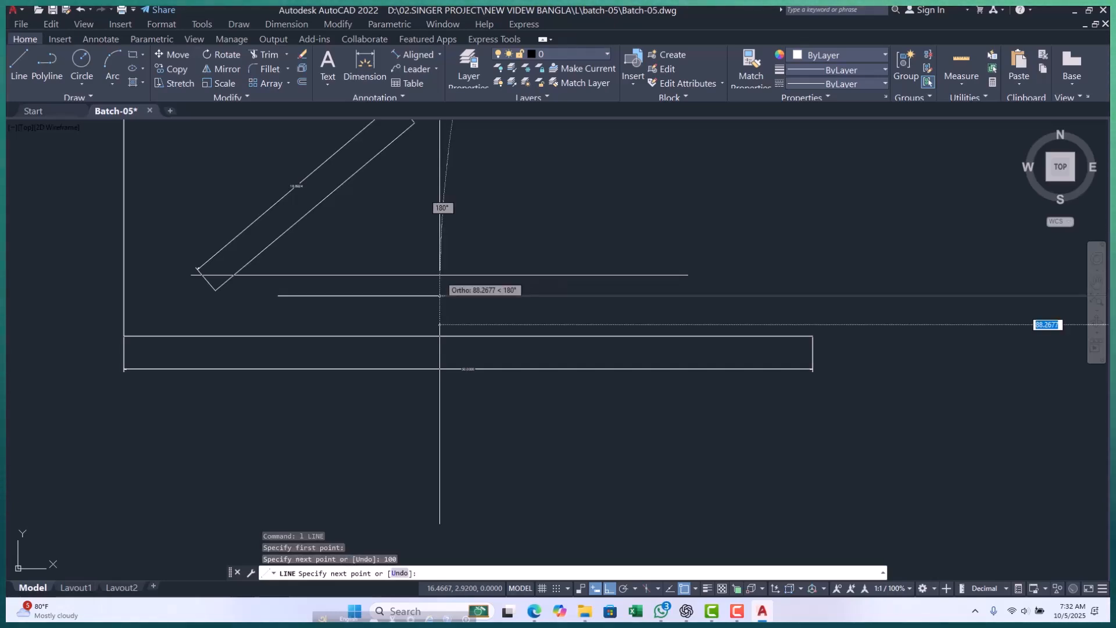
Continue from the horizontal line's right end with a segment about 88 units long at 45°, and end the line.
{"action": "scroll", "coordinate": [439, 296], "scroll_direction": "down", "scroll_amount": 8}
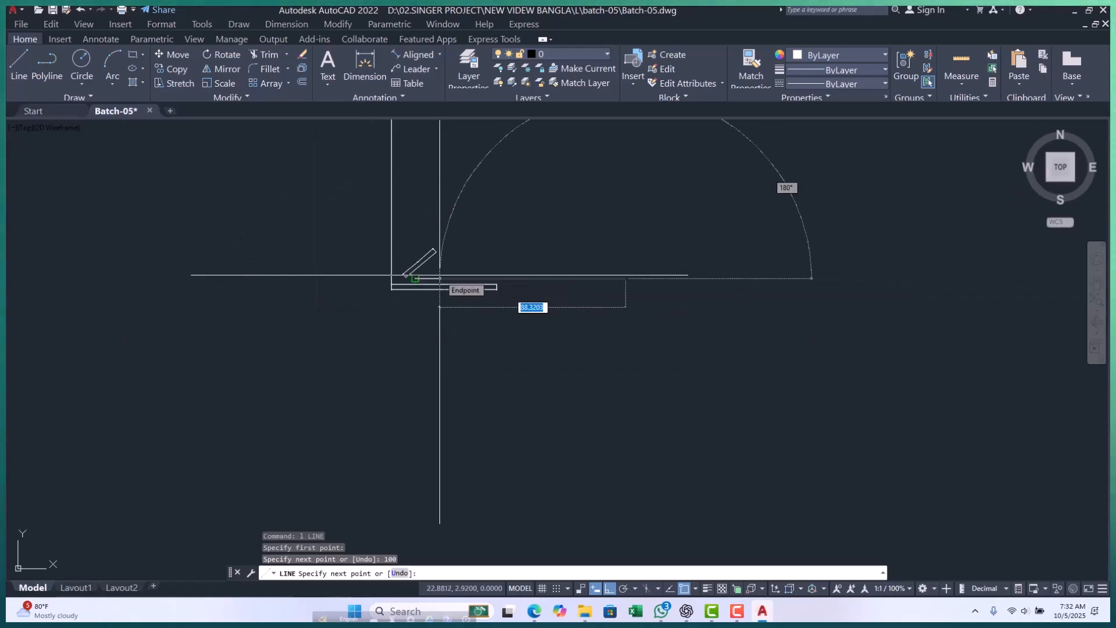
{"action": "key", "text": "Tab"}
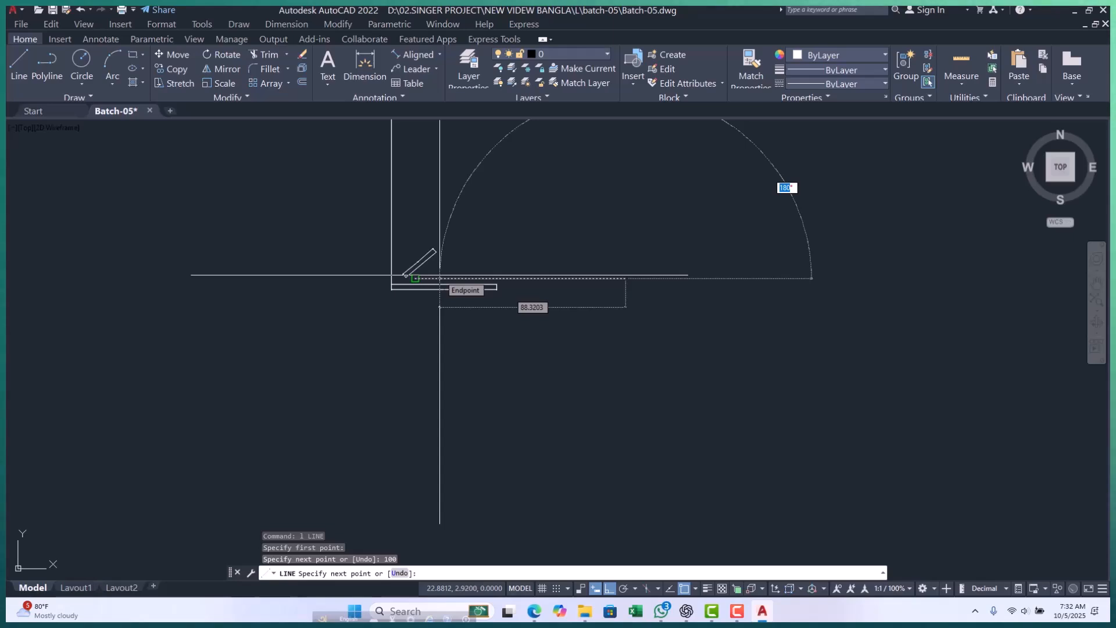
{"action": "type", "text": "45"}
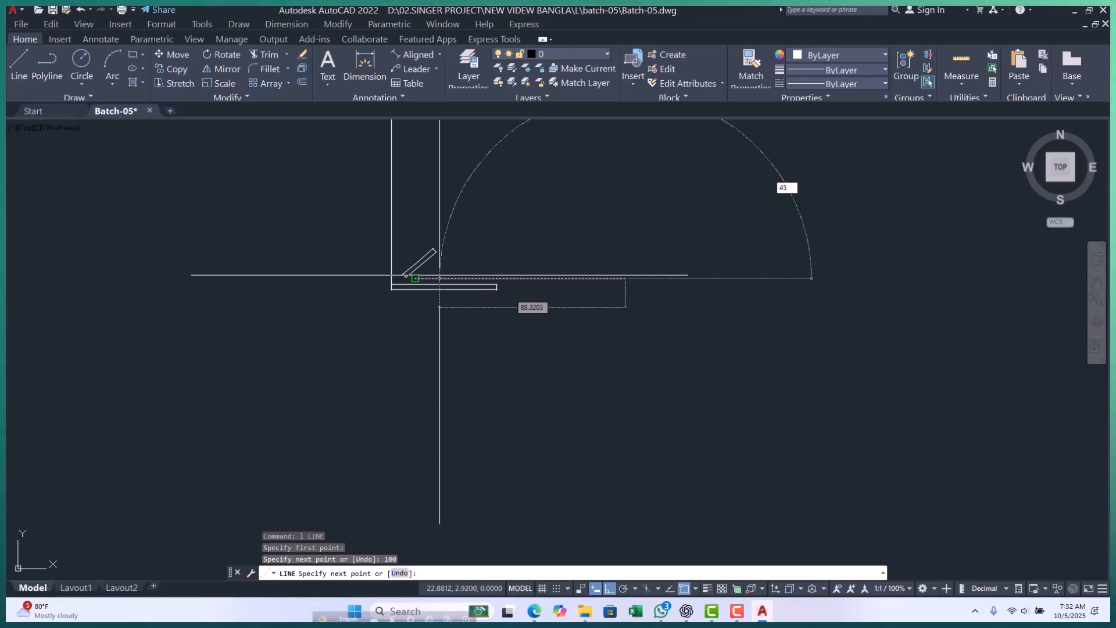
{"action": "key", "text": "Return"}
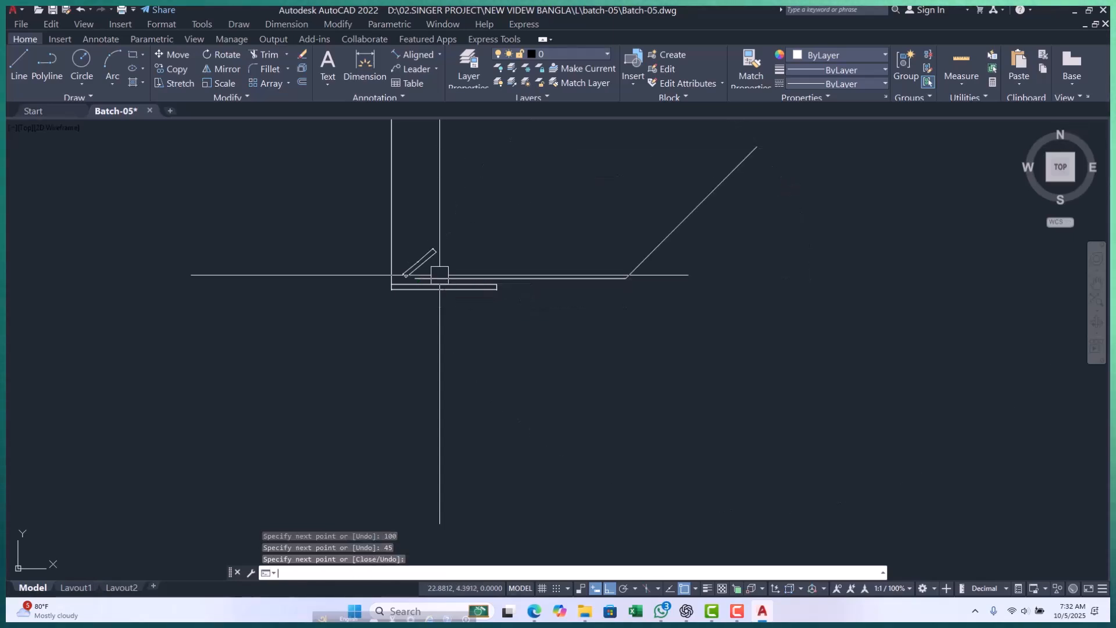
{"action": "scroll", "coordinate": [439, 275], "scroll_direction": "down", "scroll_amount": 4}
{"action": "scroll", "coordinate": [529, 266], "scroll_direction": "up", "scroll_amount": 4}
{"action": "left_click", "coordinate": [491, 268]}
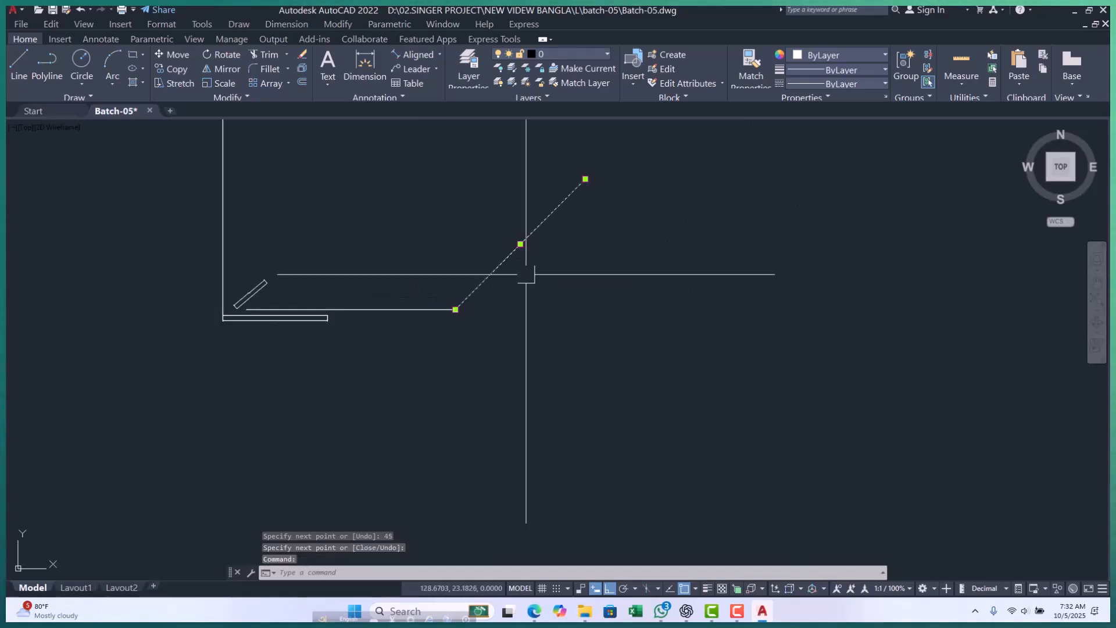
{"action": "key", "text": "Escape"}
{"action": "key", "text": "Escape"}
{"action": "key", "text": "Escape"}
{"action": "scroll", "coordinate": [403, 329], "scroll_direction": "up", "scroll_amount": 2}
{"action": "scroll", "coordinate": [405, 326], "scroll_direction": "down", "scroll_amount": 2}
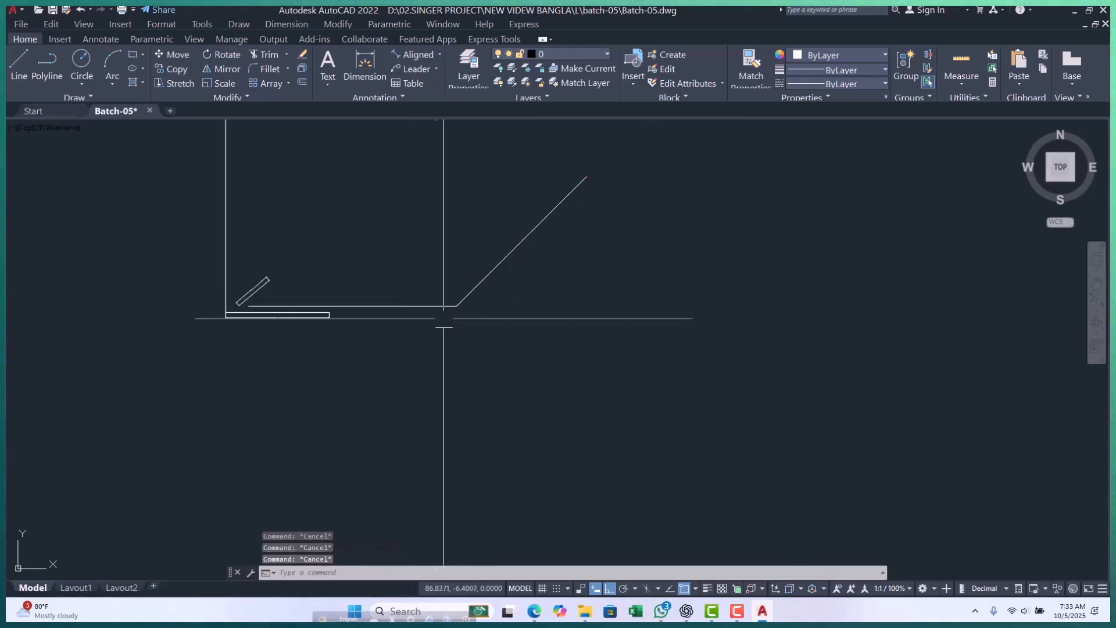
Try an Aligned dimension between the new sloped segment's two endpoints, previewing its placement, and cancel it.
{"action": "left_click", "coordinate": [439, 52]}
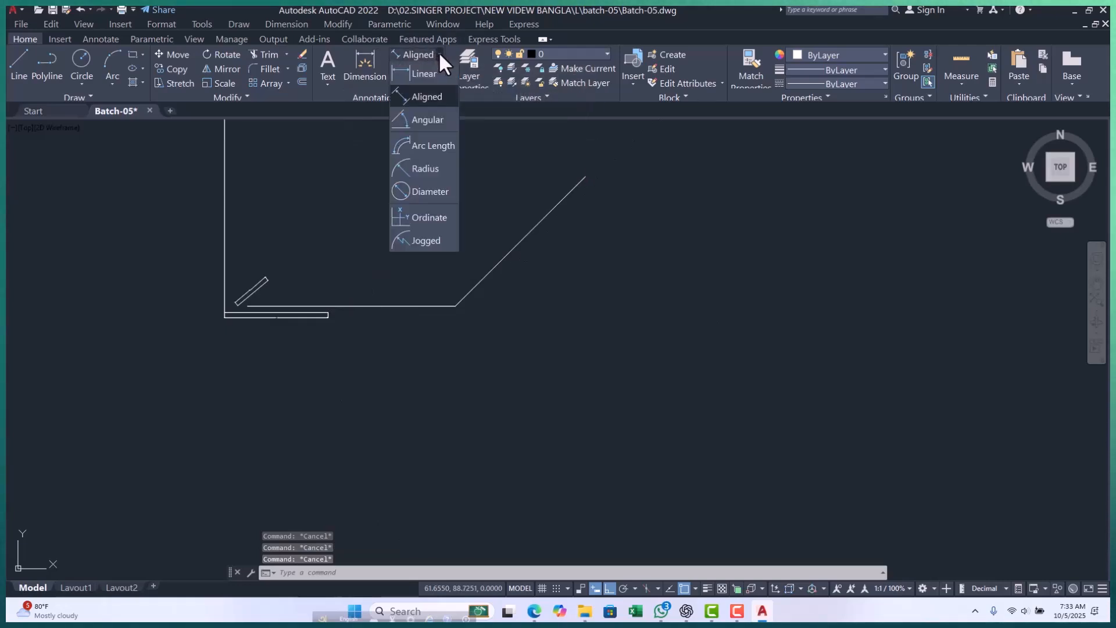
{"action": "key", "text": "Escape"}
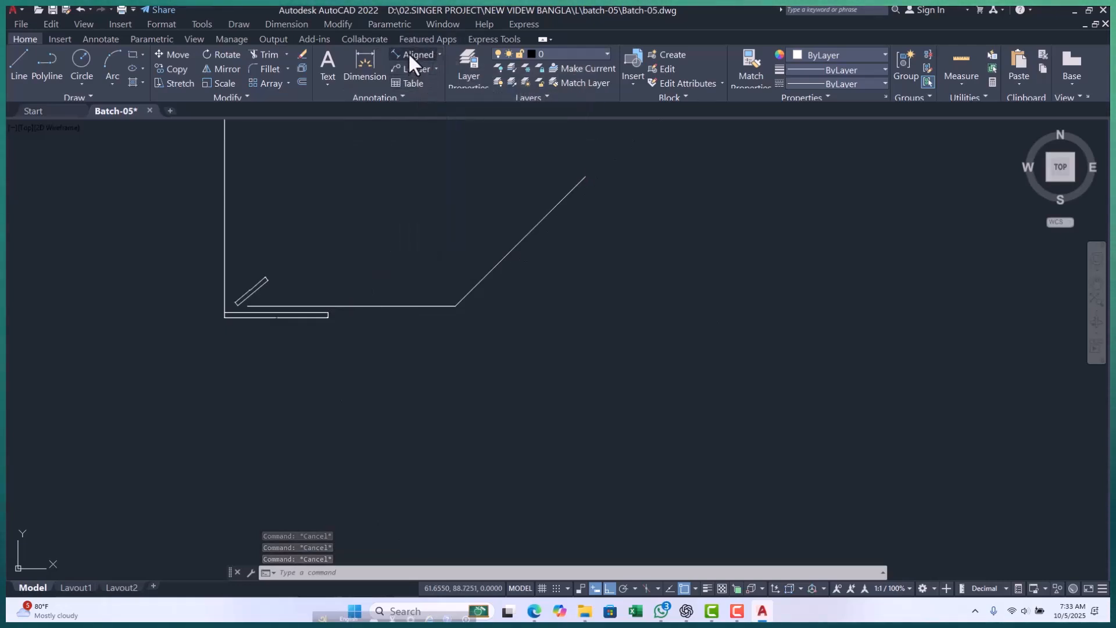
{"action": "left_click", "coordinate": [410, 56]}
{"action": "left_click", "coordinate": [456, 305]}
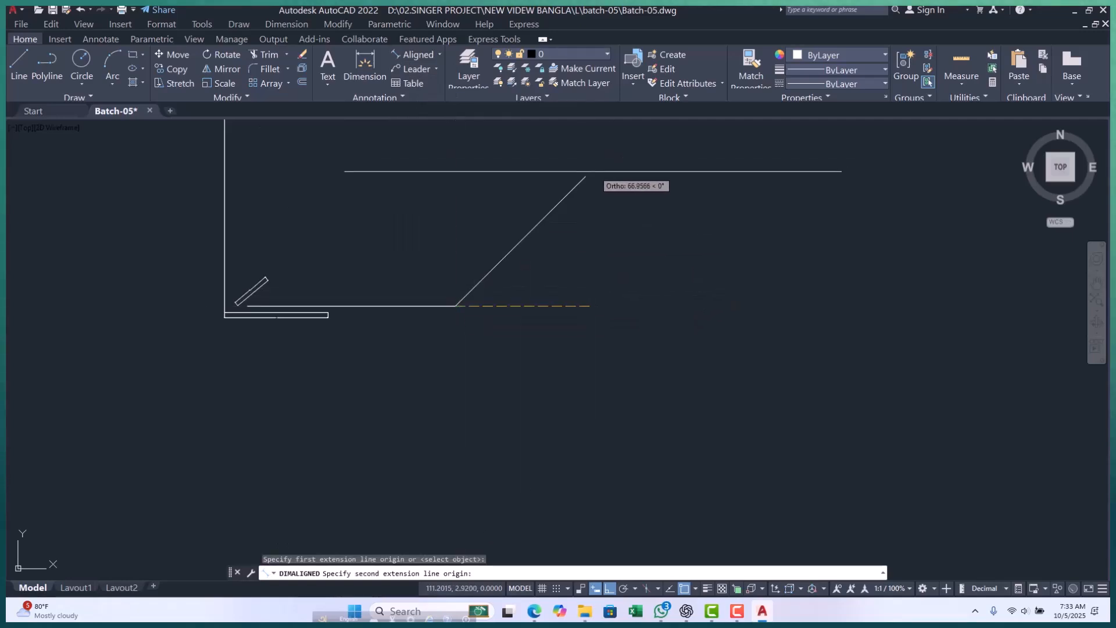
{"action": "left_click", "coordinate": [586, 177]}
{"action": "scroll", "coordinate": [535, 265], "scroll_direction": "up", "scroll_amount": 5}
{"action": "scroll", "coordinate": [529, 253], "scroll_direction": "up", "scroll_amount": 2}
{"action": "scroll", "coordinate": [503, 262], "scroll_direction": "down", "scroll_amount": 6}
{"action": "key", "text": "Escape"}
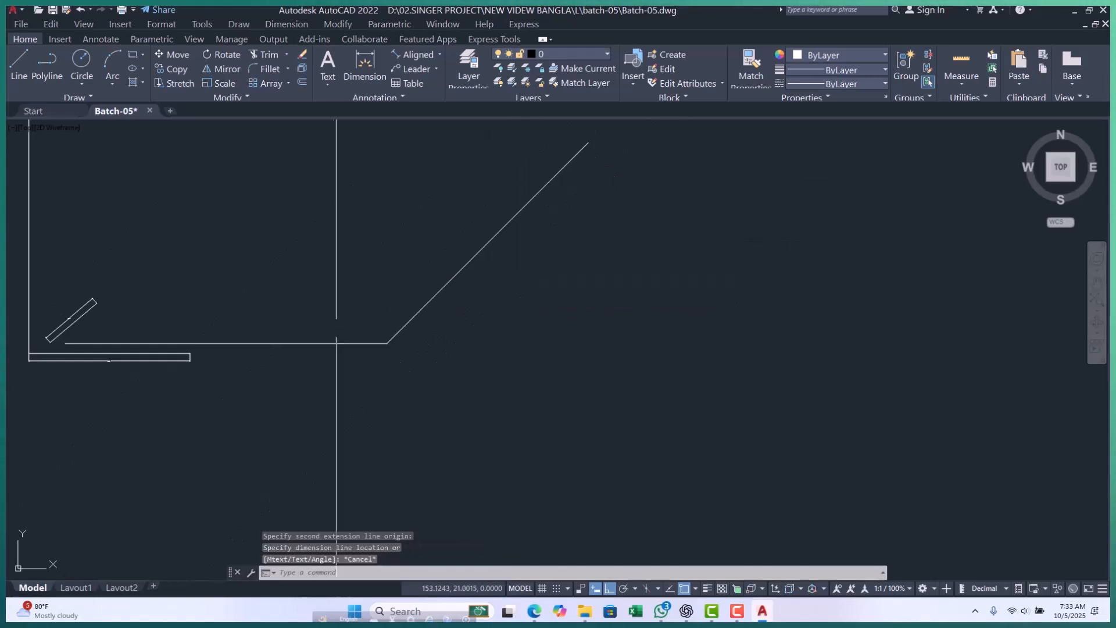
{"action": "key", "text": "Escape"}
{"action": "key", "text": "Escape"}
{"action": "key", "text": "Escape"}
{"action": "scroll", "coordinate": [347, 322], "scroll_direction": "down", "scroll_amount": 6}
{"action": "scroll", "coordinate": [384, 339], "scroll_direction": "up", "scroll_amount": 4}
Erase the undimensioned horizontal line together with the 45° segment connected to its right end.
{"action": "left_click", "coordinate": [344, 221]}
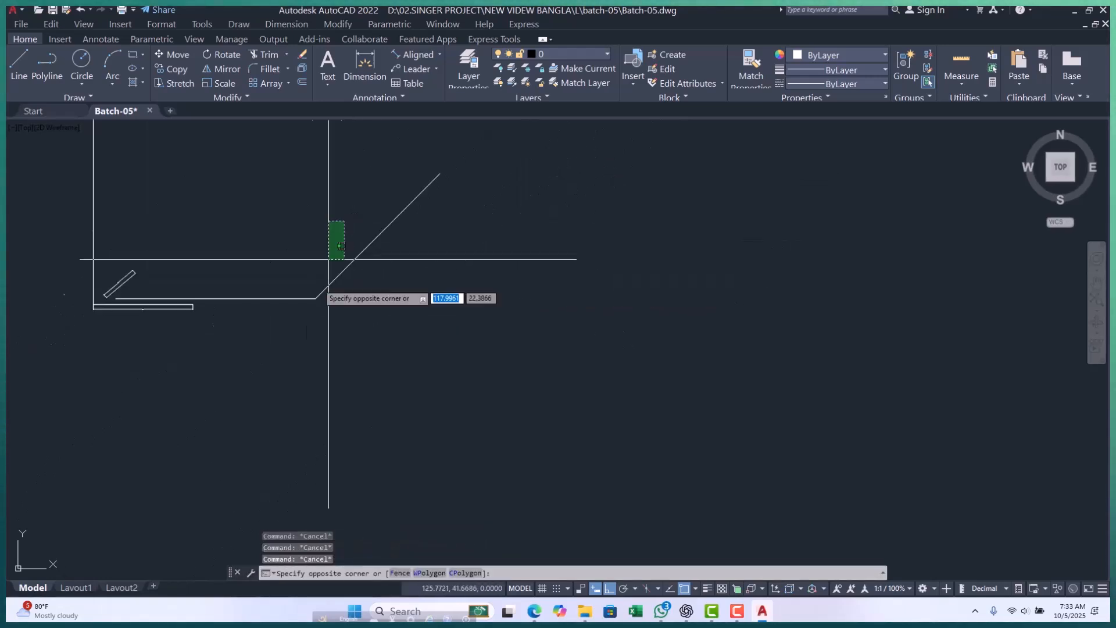
{"action": "left_click", "coordinate": [286, 346]}
{"action": "type", "text": "e"}
{"action": "key", "text": "Return"}
Delete the short sloped line and its aligned dimension above the dimensioned horizontal line.
{"action": "scroll", "coordinate": [93, 286], "scroll_direction": "up", "scroll_amount": 3}
{"action": "scroll", "coordinate": [144, 288], "scroll_direction": "up", "scroll_amount": 4}
{"action": "left_click", "coordinate": [378, 163]}
{"action": "left_click", "coordinate": [329, 225]}
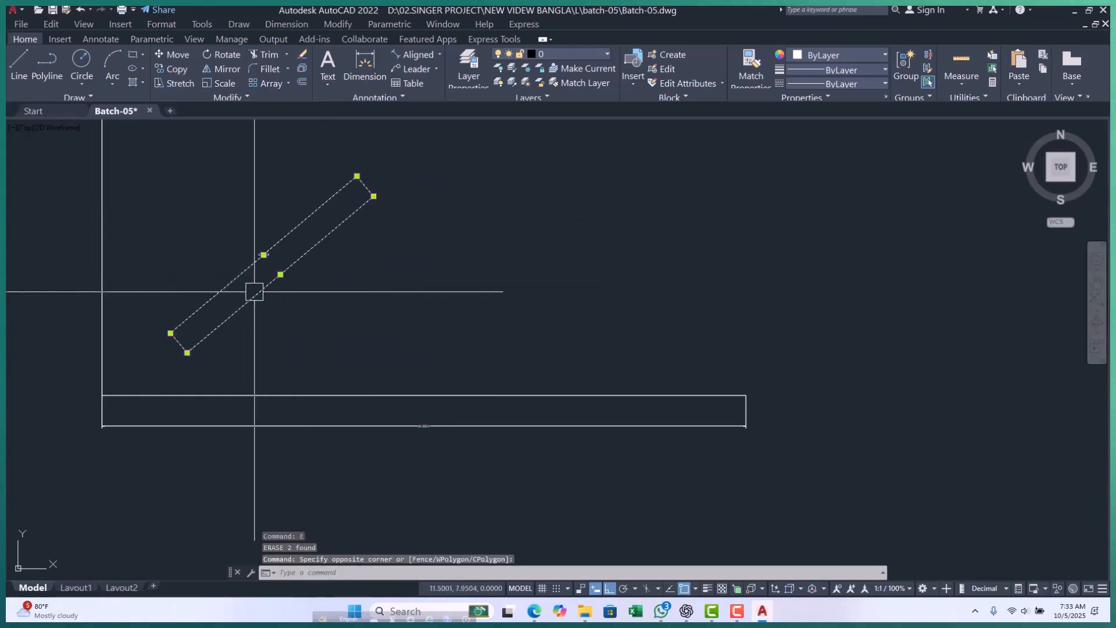
{"action": "key", "text": "Delete"}
{"action": "key", "text": "Escape"}
{"action": "key", "text": "Escape"}
{"action": "key", "text": "Escape"}
{"action": "scroll", "coordinate": [273, 289], "scroll_direction": "down", "scroll_amount": 4}
{"action": "scroll", "coordinate": [249, 291], "scroll_direction": "up", "scroll_amount": 2}
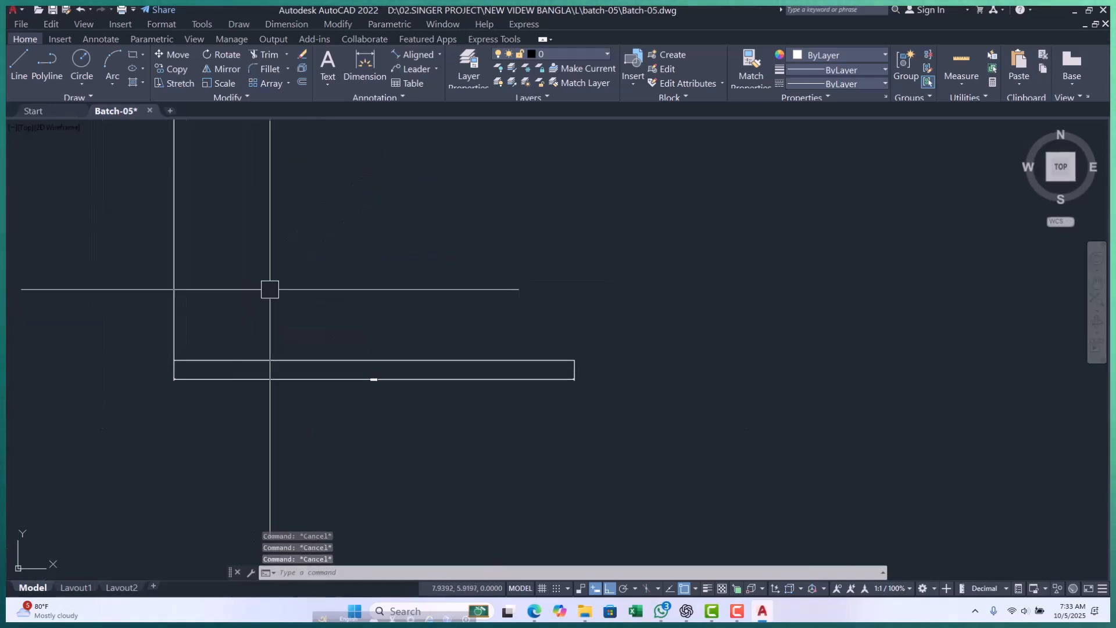
Draw a line 100 units long at 45°, starting just above the left part of the dimensioned horizontal line.
{"action": "type", "text": "l"}
{"action": "key", "text": "Return"}
{"action": "left_click", "coordinate": [219, 325]}
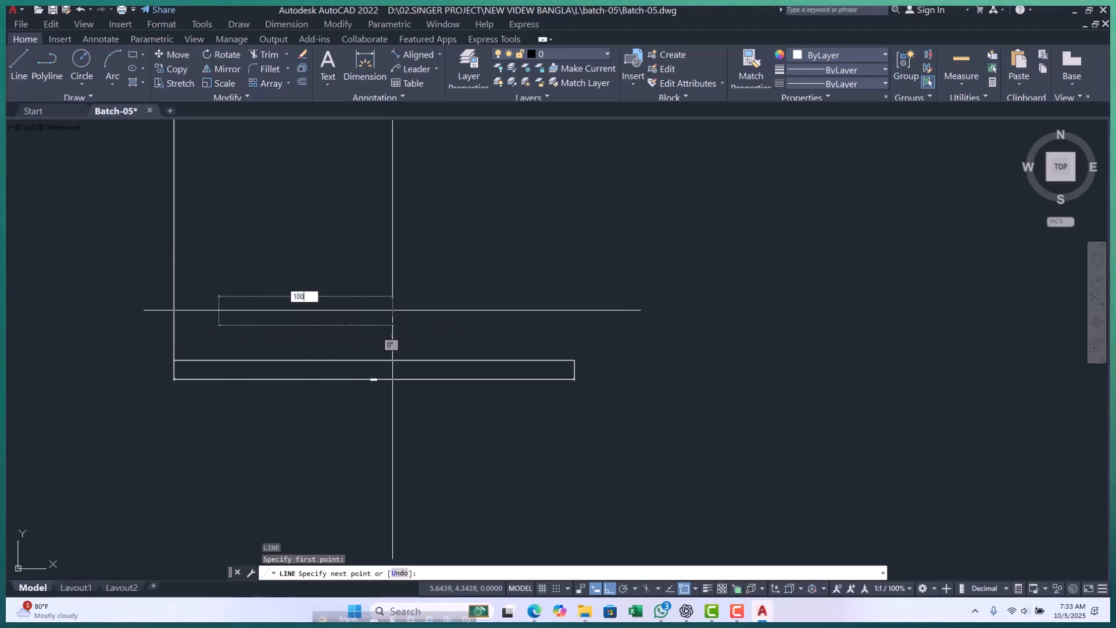
{"action": "key", "text": "Tab"}
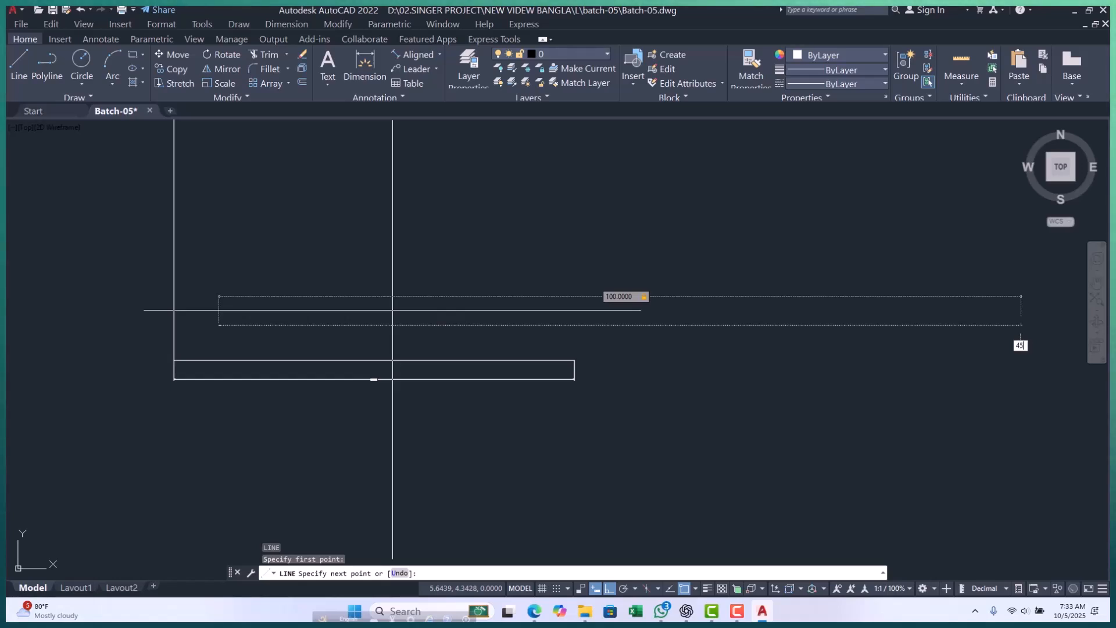
{"action": "type", "text": "45"}
{"action": "key", "text": "Return"}
{"action": "key", "text": "Escape"}
{"action": "key", "text": "Escape"}
{"action": "key", "text": "Escape"}
{"action": "key", "text": "Escape"}
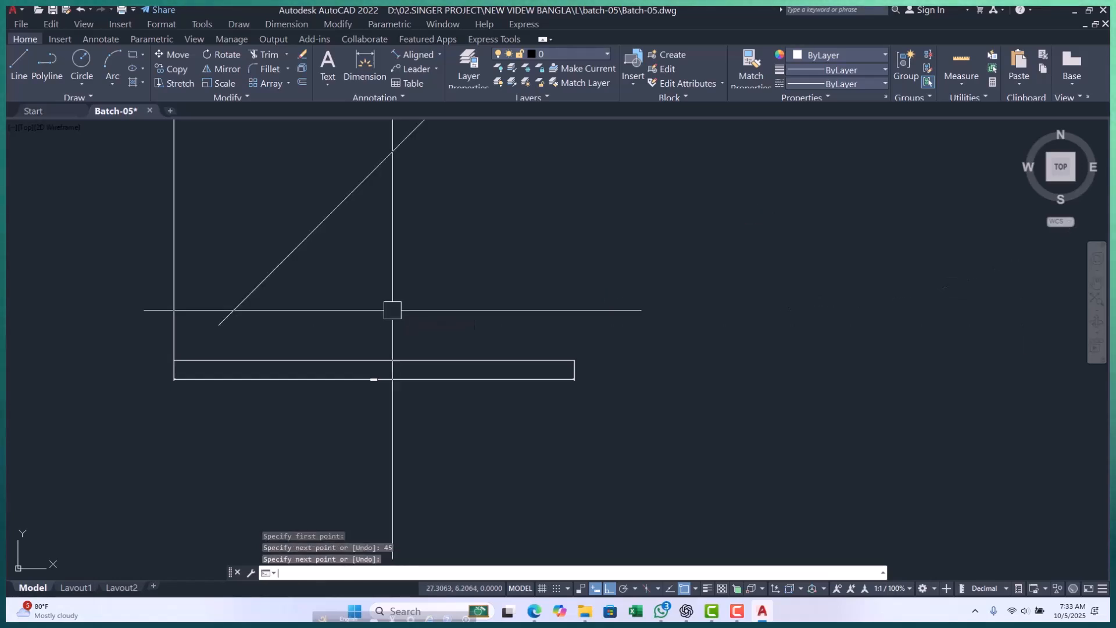
Examine the new 45° line and read the description of the Linear dimension type.
{"action": "scroll", "coordinate": [315, 415], "scroll_direction": "down", "scroll_amount": 6}
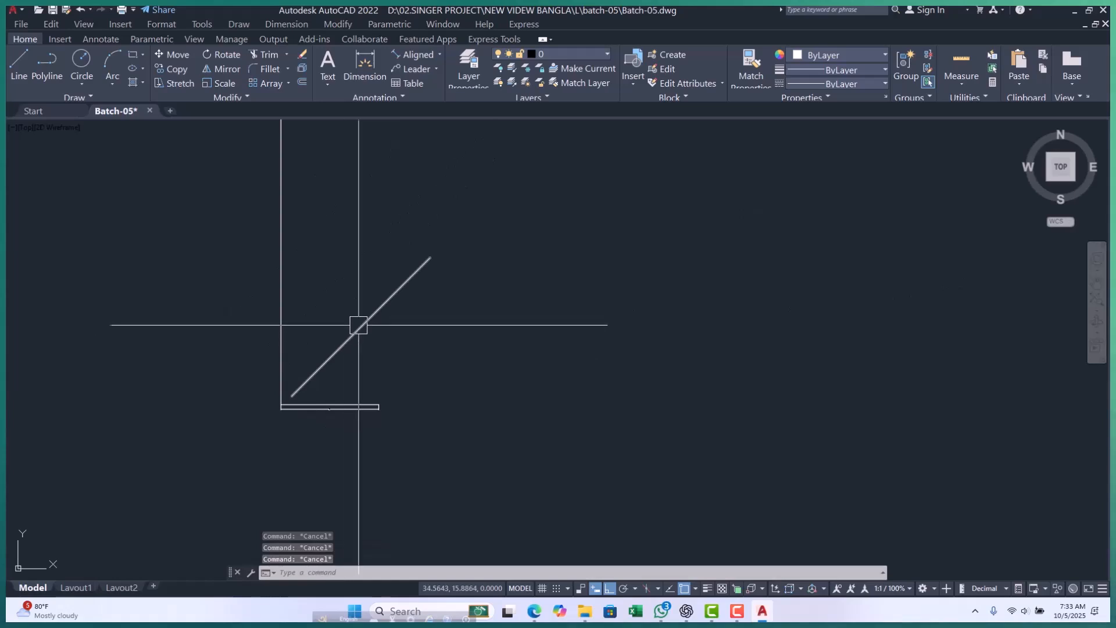
{"action": "scroll", "coordinate": [349, 327], "scroll_direction": "up", "scroll_amount": 2}
{"action": "middle_click_drag", "start_coordinate": [343, 351], "coordinate": [347, 277]}
{"action": "scroll", "coordinate": [292, 335], "scroll_direction": "up", "scroll_amount": 3}
{"action": "middle_click_drag", "start_coordinate": [313, 343], "coordinate": [309, 334]}
{"action": "scroll", "coordinate": [309, 332], "scroll_direction": "down", "scroll_amount": 2}
{"action": "scroll", "coordinate": [363, 259], "scroll_direction": "down", "scroll_amount": 4}
{"action": "scroll", "coordinate": [430, 192], "scroll_direction": "up", "scroll_amount": 2}
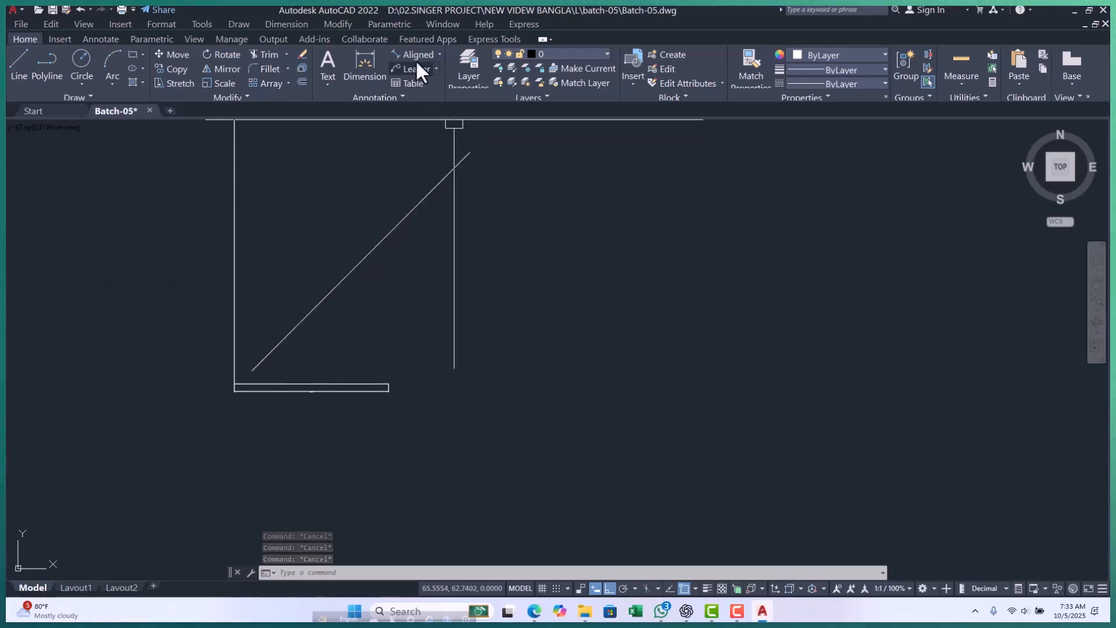
{"action": "left_click", "coordinate": [438, 54]}
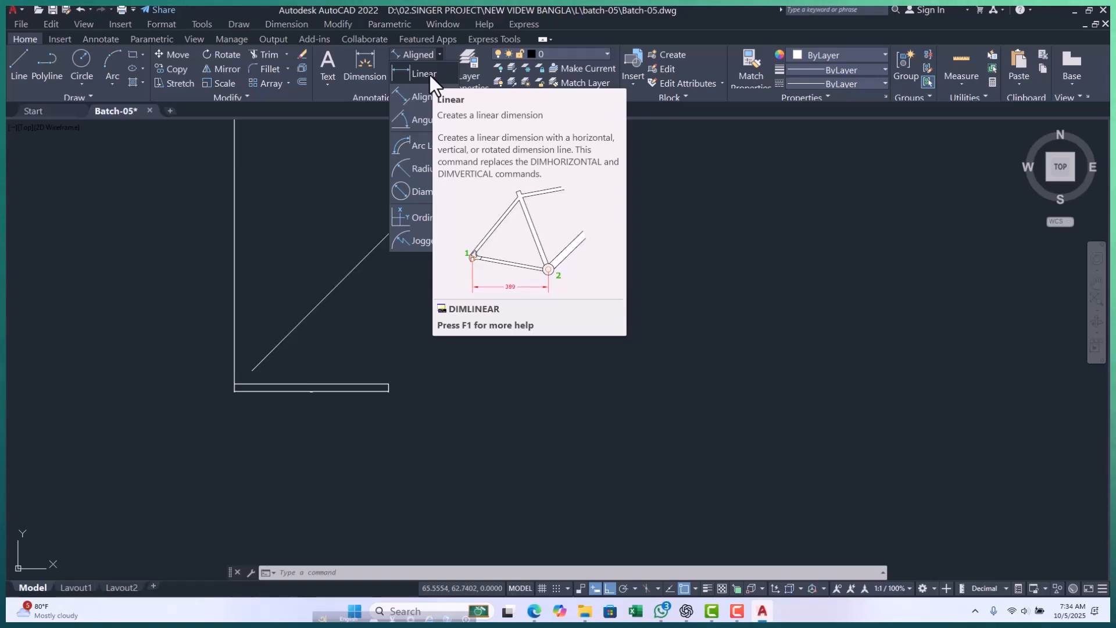
{"action": "key", "text": "Escape"}
{"action": "key", "text": "Escape"}
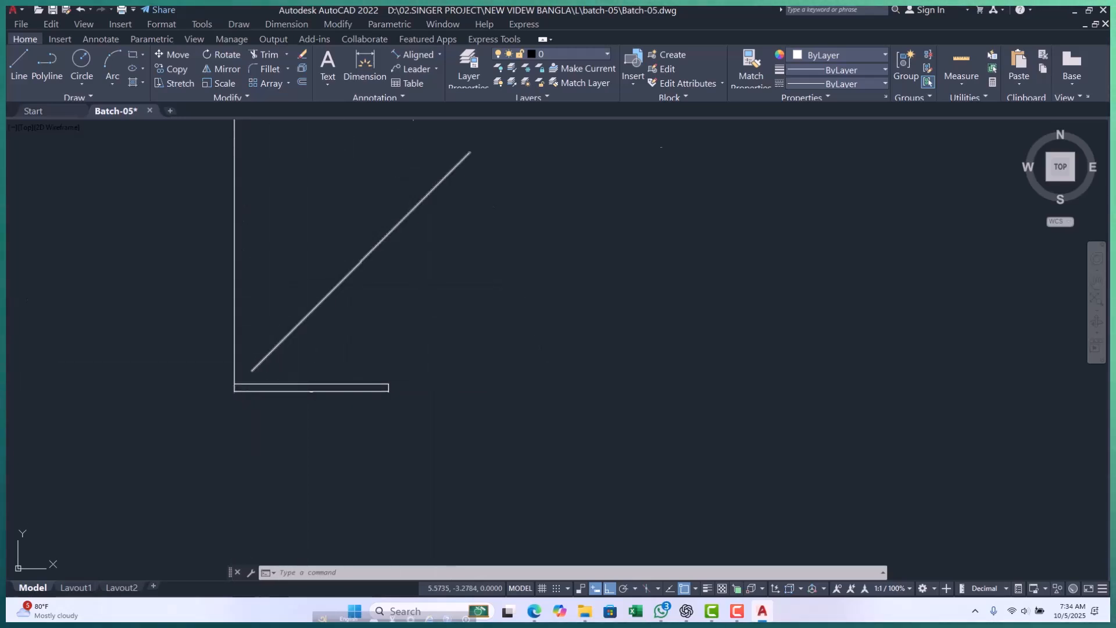
Add an Aligned dimension between the 45° line's two endpoints, placed parallel to it on its upper-left side.
{"action": "left_click", "coordinate": [426, 56]}
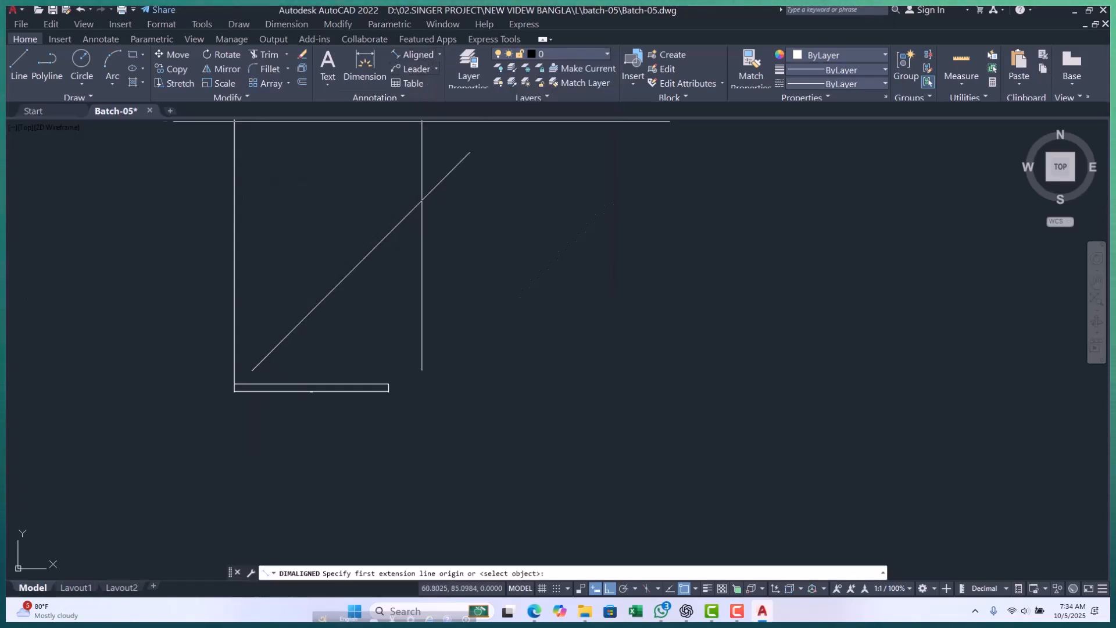
{"action": "left_click", "coordinate": [252, 371]}
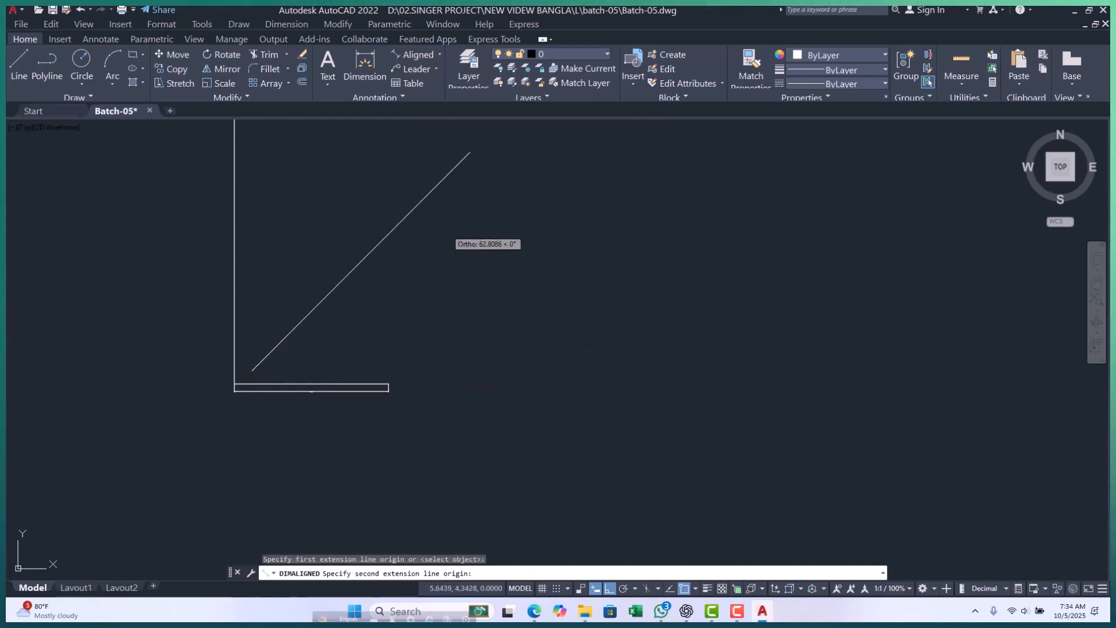
{"action": "left_click", "coordinate": [468, 154]}
{"action": "scroll", "coordinate": [333, 224], "scroll_direction": "up", "scroll_amount": 5}
{"action": "left_click", "coordinate": [364, 261]}
{"action": "scroll", "coordinate": [366, 264], "scroll_direction": "up", "scroll_amount": 7}
{"action": "scroll", "coordinate": [297, 279], "scroll_direction": "up", "scroll_amount": 10}
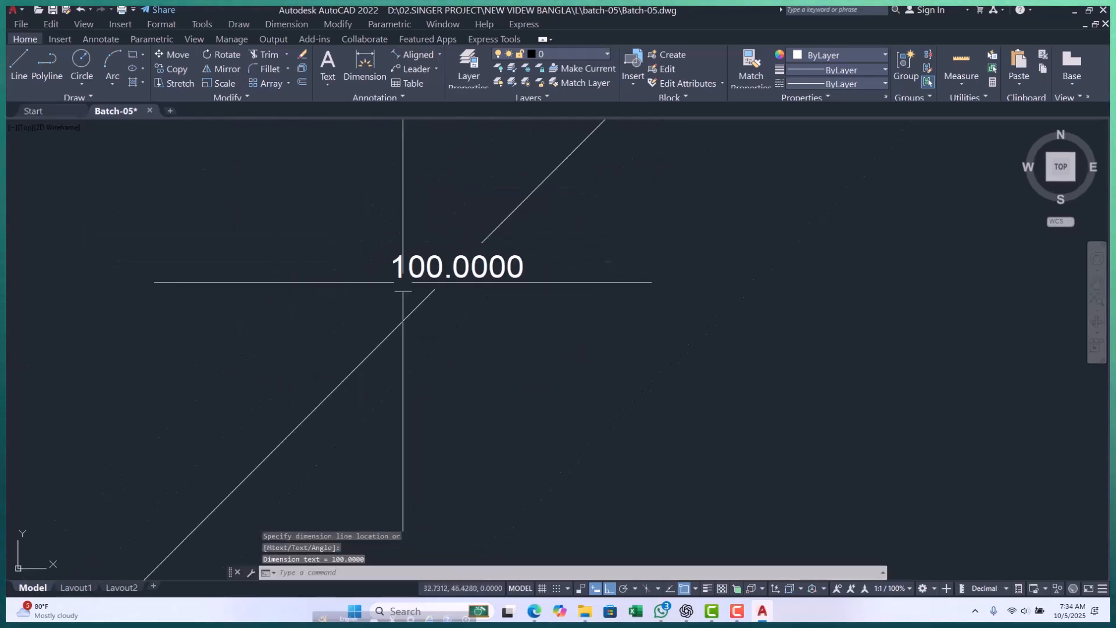
Examine the aligned dimension's text and extension lines on the 45° line.
{"action": "scroll", "coordinate": [318, 317], "scroll_direction": "down", "scroll_amount": 8}
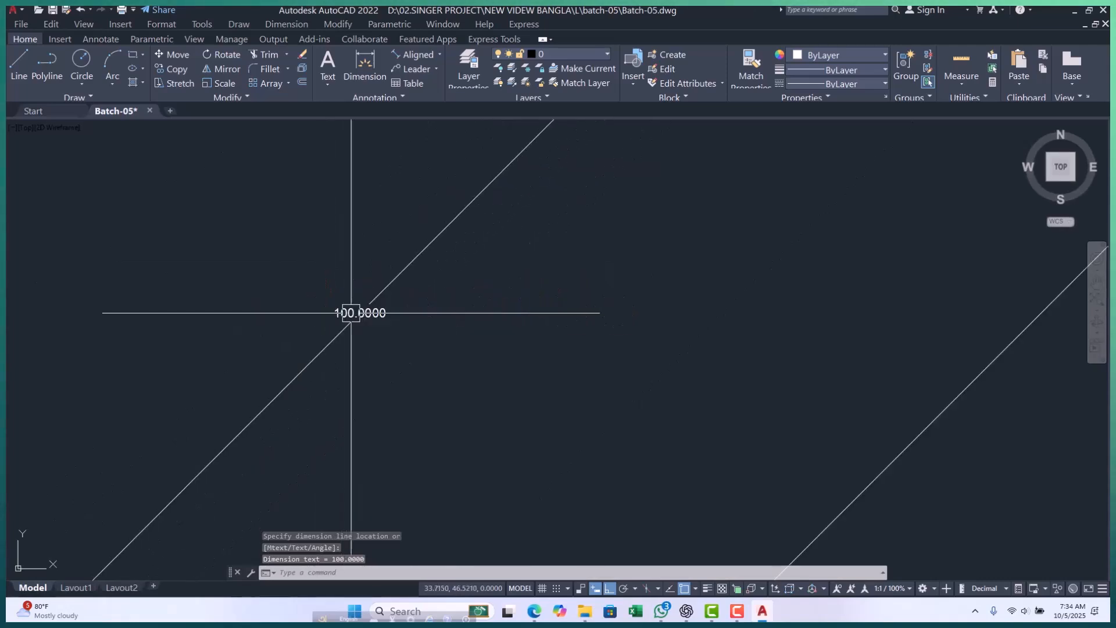
{"action": "scroll", "coordinate": [355, 273], "scroll_direction": "up", "scroll_amount": 5}
{"action": "middle_click_drag", "start_coordinate": [265, 292], "coordinate": [260, 305]}
{"action": "scroll", "coordinate": [319, 374], "scroll_direction": "up", "scroll_amount": 4}
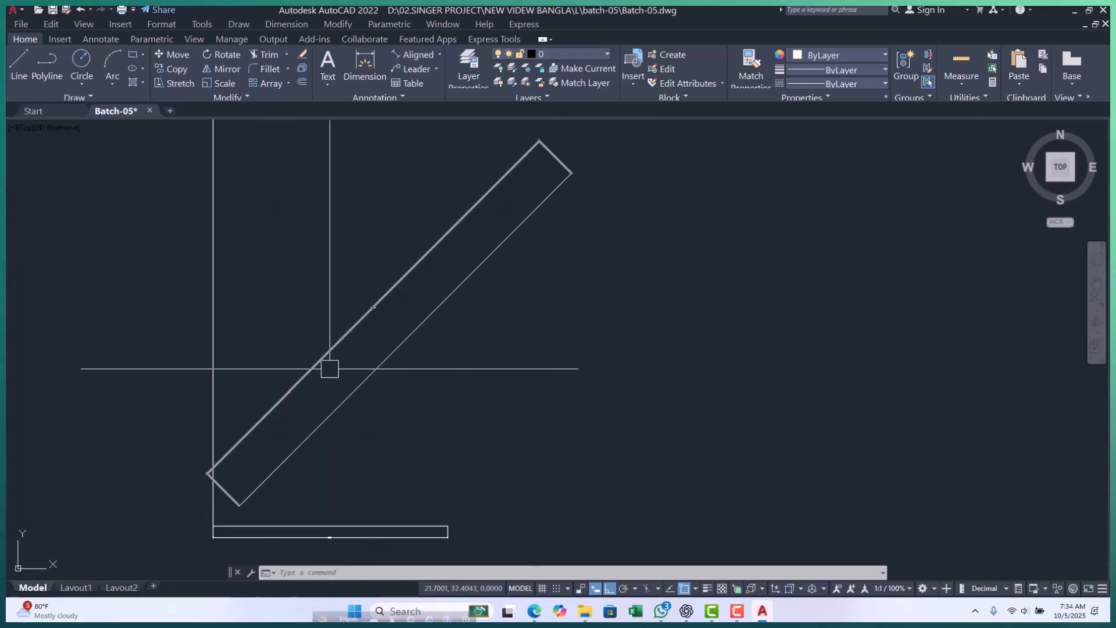
{"action": "scroll", "coordinate": [406, 294], "scroll_direction": "up", "scroll_amount": 6}
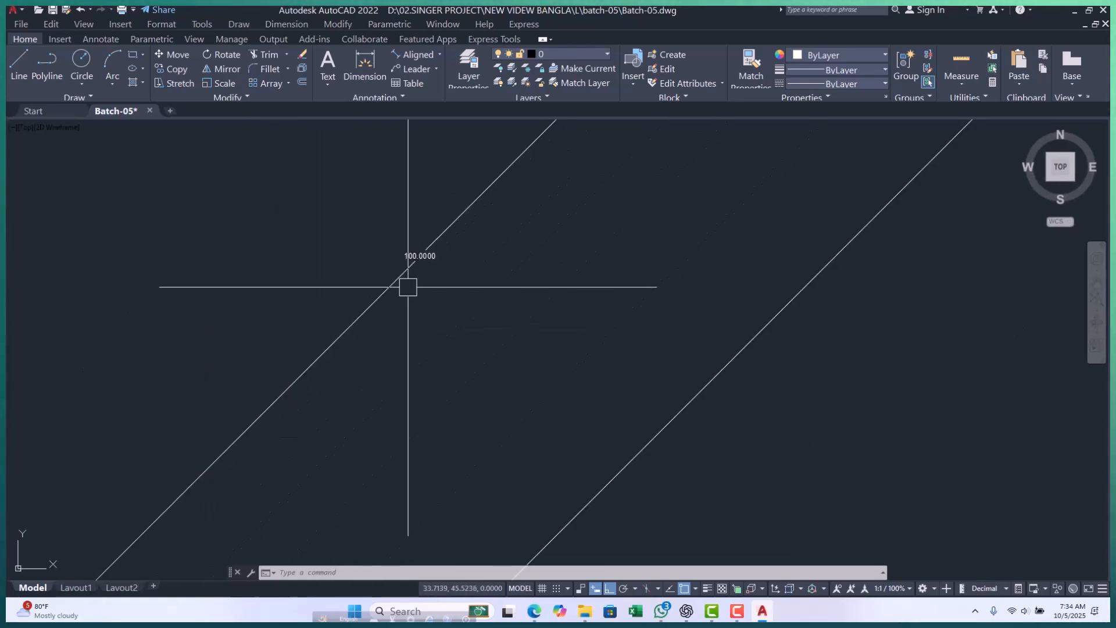
{"action": "scroll", "coordinate": [344, 315], "scroll_direction": "down", "scroll_amount": 3}
{"action": "scroll", "coordinate": [344, 315], "scroll_direction": "down", "scroll_amount": 5}
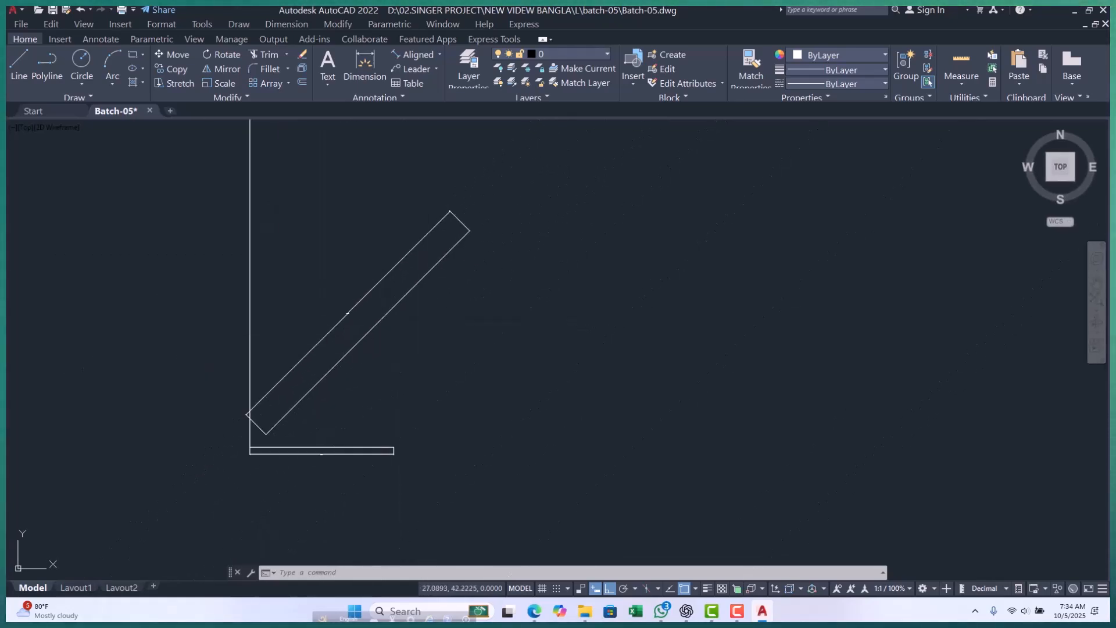
{"action": "scroll", "coordinate": [343, 320], "scroll_direction": "up", "scroll_amount": 5}
{"action": "scroll", "coordinate": [360, 329], "scroll_direction": "down", "scroll_amount": 5}
{"action": "scroll", "coordinate": [363, 331], "scroll_direction": "up", "scroll_amount": 8}
{"action": "scroll", "coordinate": [359, 266], "scroll_direction": "down", "scroll_amount": 4}
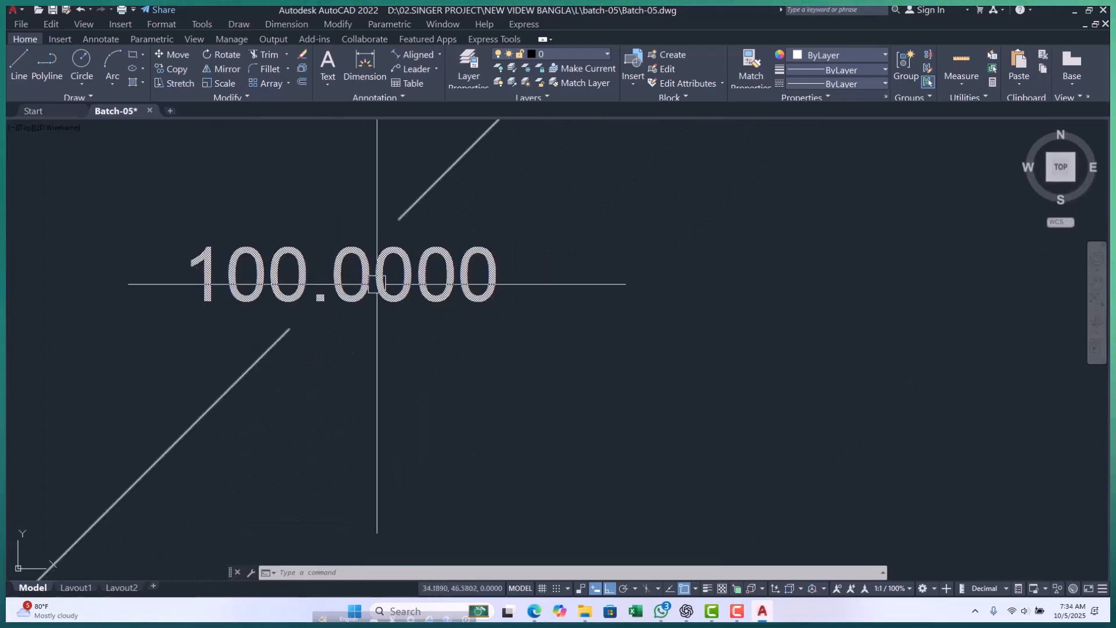
{"action": "scroll", "coordinate": [344, 312], "scroll_direction": "up", "scroll_amount": 6}
{"action": "scroll", "coordinate": [349, 323], "scroll_direction": "down", "scroll_amount": 3}
{"action": "scroll", "coordinate": [356, 319], "scroll_direction": "up", "scroll_amount": 6}
{"action": "scroll", "coordinate": [270, 234], "scroll_direction": "up", "scroll_amount": 6}
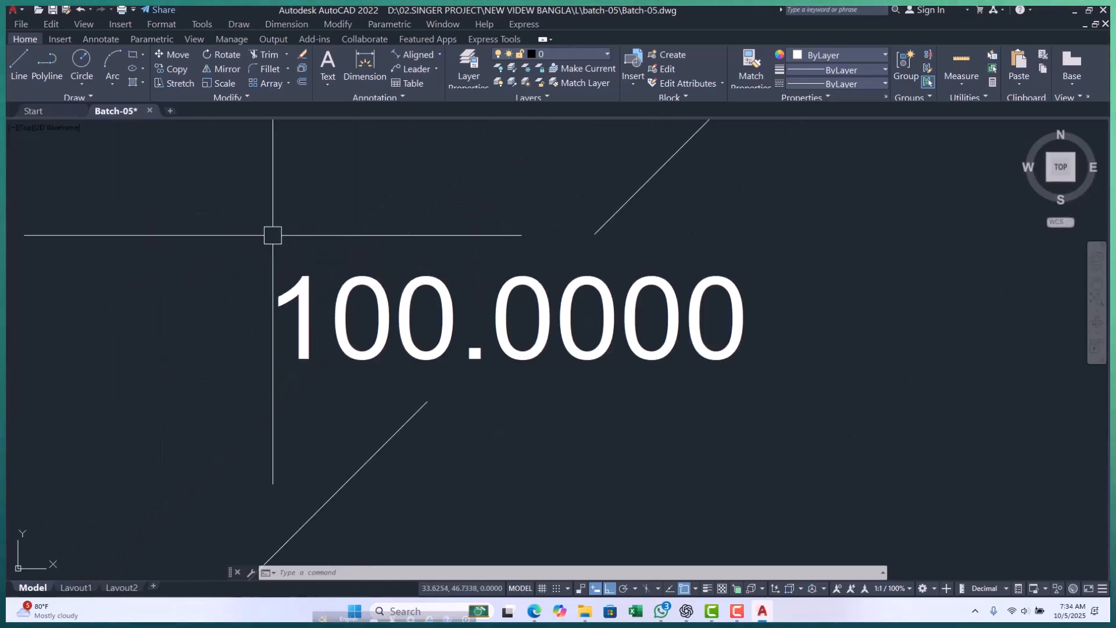
{"action": "scroll", "coordinate": [349, 255], "scroll_direction": "down", "scroll_amount": 4}
{"action": "scroll", "coordinate": [379, 269], "scroll_direction": "up", "scroll_amount": 5}
{"action": "scroll", "coordinate": [299, 279], "scroll_direction": "down", "scroll_amount": 6}
{"action": "scroll", "coordinate": [309, 291], "scroll_direction": "down", "scroll_amount": 2}
Inspect the lower end of the 45° line in relation to the dimensioned horizontal line beneath it.
{"action": "scroll", "coordinate": [252, 291], "scroll_direction": "up", "scroll_amount": 6}
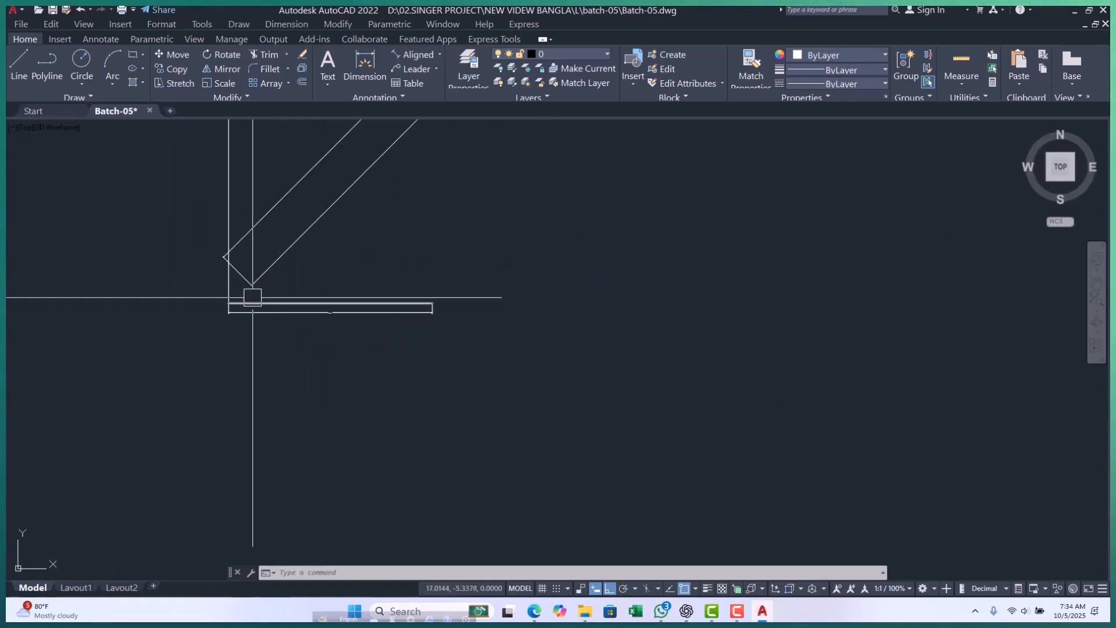
{"action": "scroll", "coordinate": [273, 360], "scroll_direction": "down", "scroll_amount": 2}
{"action": "scroll", "coordinate": [291, 372], "scroll_direction": "down", "scroll_amount": 6}
{"action": "scroll", "coordinate": [287, 349], "scroll_direction": "up", "scroll_amount": 4}
{"action": "scroll", "coordinate": [261, 356], "scroll_direction": "down", "scroll_amount": 4}
{"action": "scroll", "coordinate": [232, 351], "scroll_direction": "up", "scroll_amount": 2}
{"action": "scroll", "coordinate": [277, 356], "scroll_direction": "up", "scroll_amount": 2}
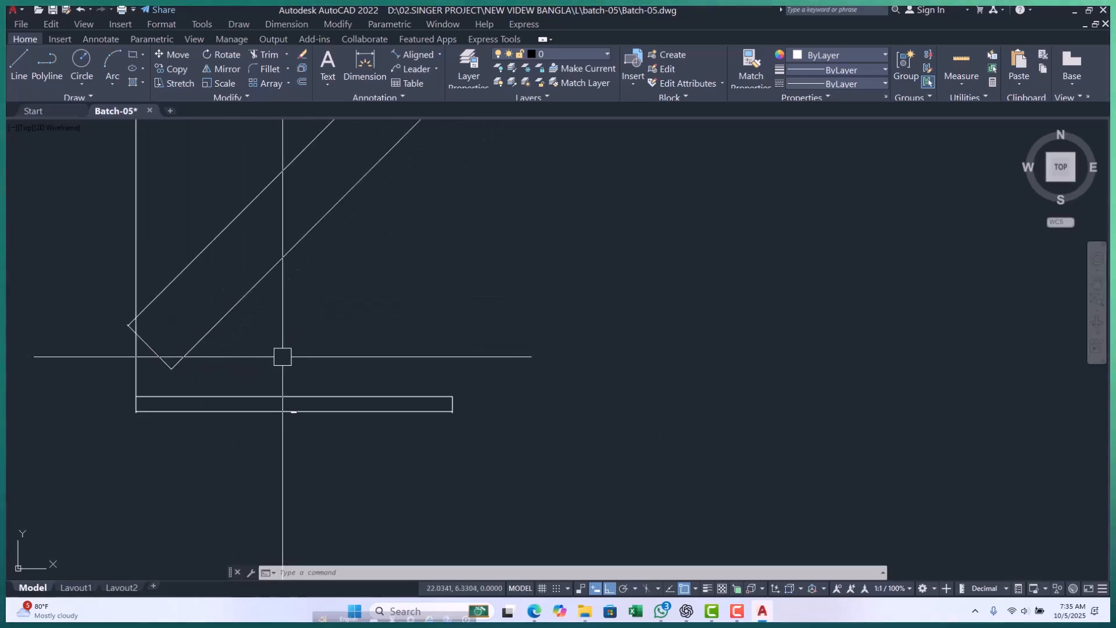
{"action": "scroll", "coordinate": [281, 356], "scroll_direction": "down", "scroll_amount": 4}
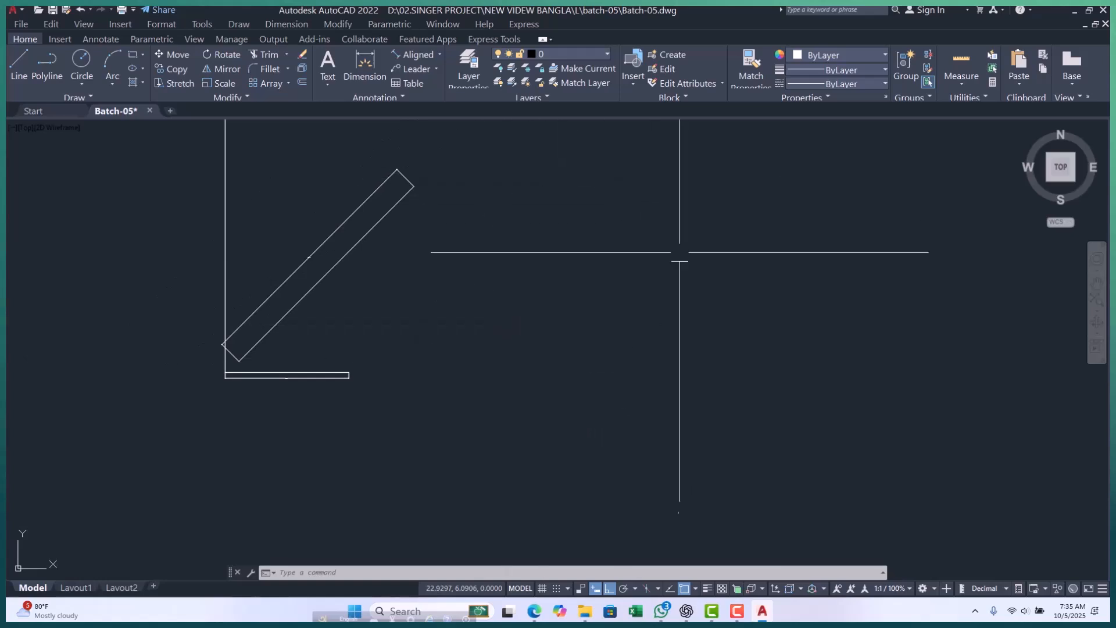
Draw a horizontal polyline from the 45° line's lower endpoint to the right, extending well past the dimensioned horizontal line.
{"action": "scroll", "coordinate": [261, 352], "scroll_direction": "up", "scroll_amount": 6}
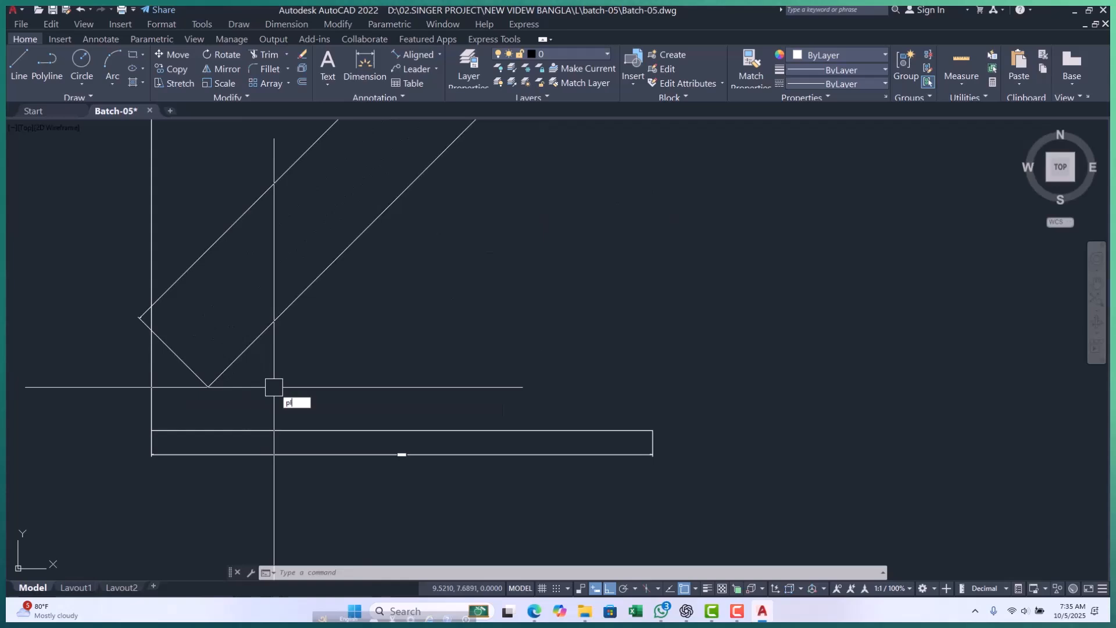
{"action": "key", "text": "Return"}
{"action": "left_click", "coordinate": [207, 387]}
{"action": "scroll", "coordinate": [207, 387], "scroll_direction": "down", "scroll_amount": 6}
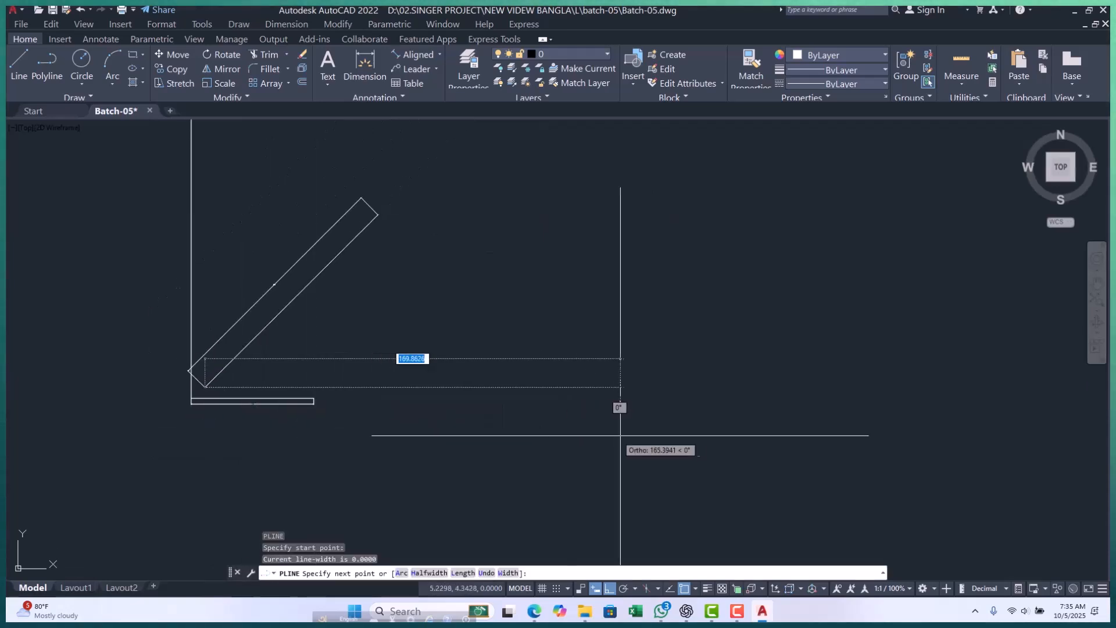
{"action": "left_click", "coordinate": [638, 431]}
{"action": "key", "text": "Escape"}
{"action": "key", "text": "Escape"}
{"action": "scroll", "coordinate": [209, 378], "scroll_direction": "up", "scroll_amount": 4}
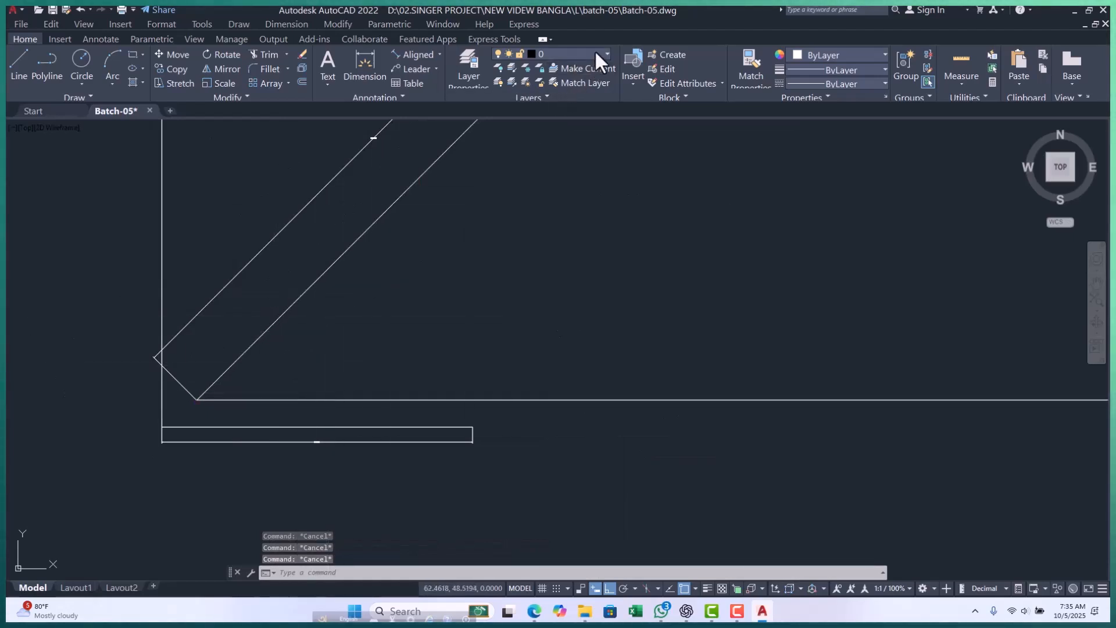
Add an Angular dimension between the 45° line and the horizontal polyline, placing its arc close to their shared endpoint.
{"action": "left_click", "coordinate": [440, 55]}
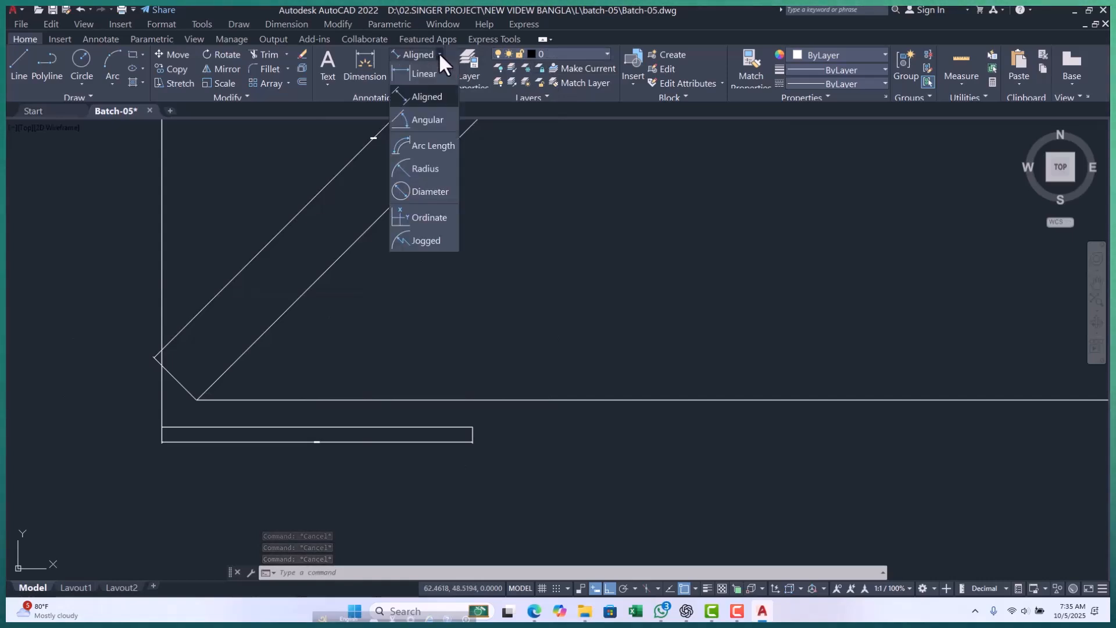
{"action": "left_click", "coordinate": [424, 124]}
{"action": "scroll", "coordinate": [192, 436], "scroll_direction": "up", "scroll_amount": 2}
{"action": "left_click", "coordinate": [270, 316]}
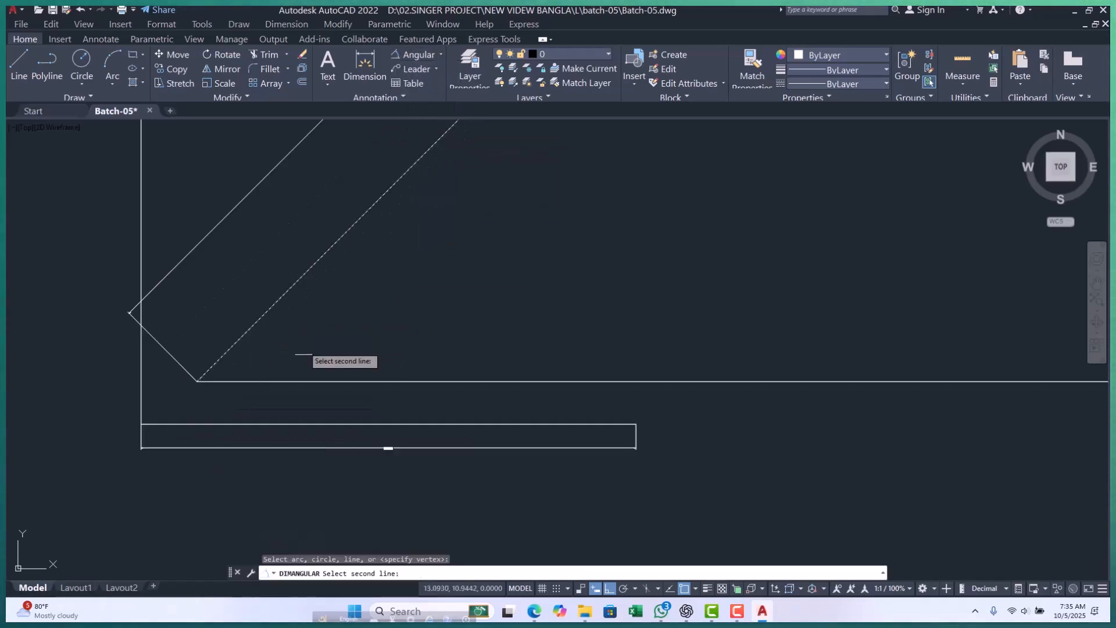
{"action": "left_click", "coordinate": [319, 381]}
{"action": "scroll", "coordinate": [314, 337], "scroll_direction": "up", "scroll_amount": 2}
{"action": "scroll", "coordinate": [186, 389], "scroll_direction": "up", "scroll_amount": 6}
{"action": "left_click", "coordinate": [143, 403]}
Examine the angular dimension's arc and text between the 45° line and the horizontal polyline, up close and in the whole drawing.
{"action": "scroll", "coordinate": [359, 323], "scroll_direction": "down", "scroll_amount": 4}
{"action": "scroll", "coordinate": [208, 353], "scroll_direction": "up", "scroll_amount": 6}
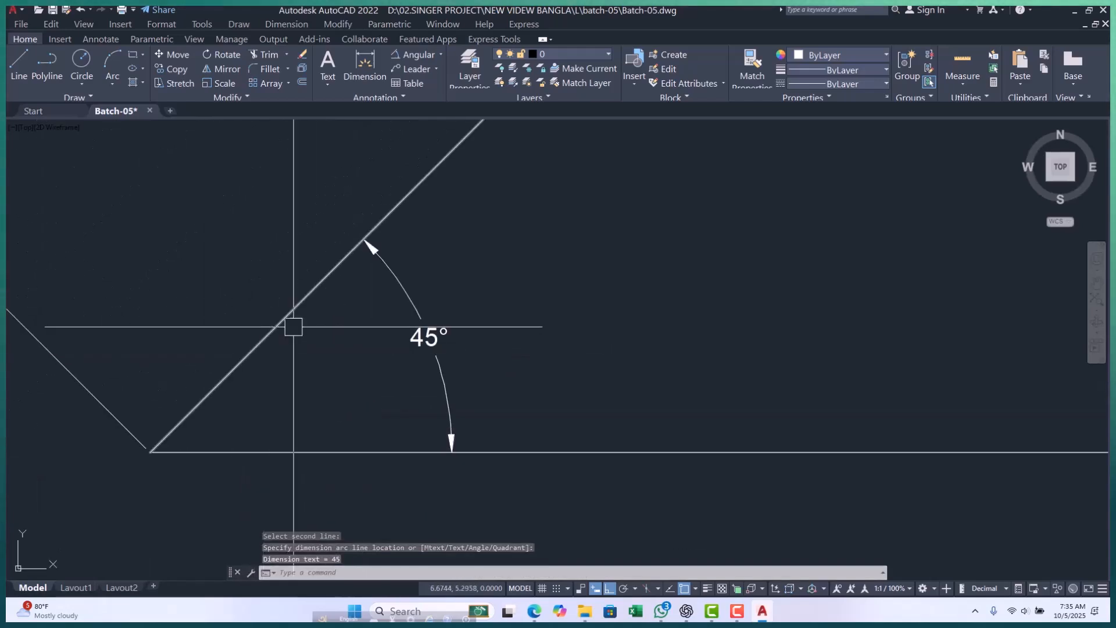
{"action": "left_click", "coordinate": [394, 286]}
{"action": "key", "text": "Escape"}
{"action": "key", "text": "Escape"}
{"action": "key", "text": "Escape"}
{"action": "scroll", "coordinate": [363, 340], "scroll_direction": "down", "scroll_amount": 5}
{"action": "scroll", "coordinate": [341, 352], "scroll_direction": "down", "scroll_amount": 5}
{"action": "middle_click_drag", "start_coordinate": [381, 322], "coordinate": [338, 344]}
{"action": "scroll", "coordinate": [316, 321], "scroll_direction": "up", "scroll_amount": 5}
{"action": "scroll", "coordinate": [509, 176], "scroll_direction": "up", "scroll_amount": 6}
{"action": "scroll", "coordinate": [384, 266], "scroll_direction": "down", "scroll_amount": 10}
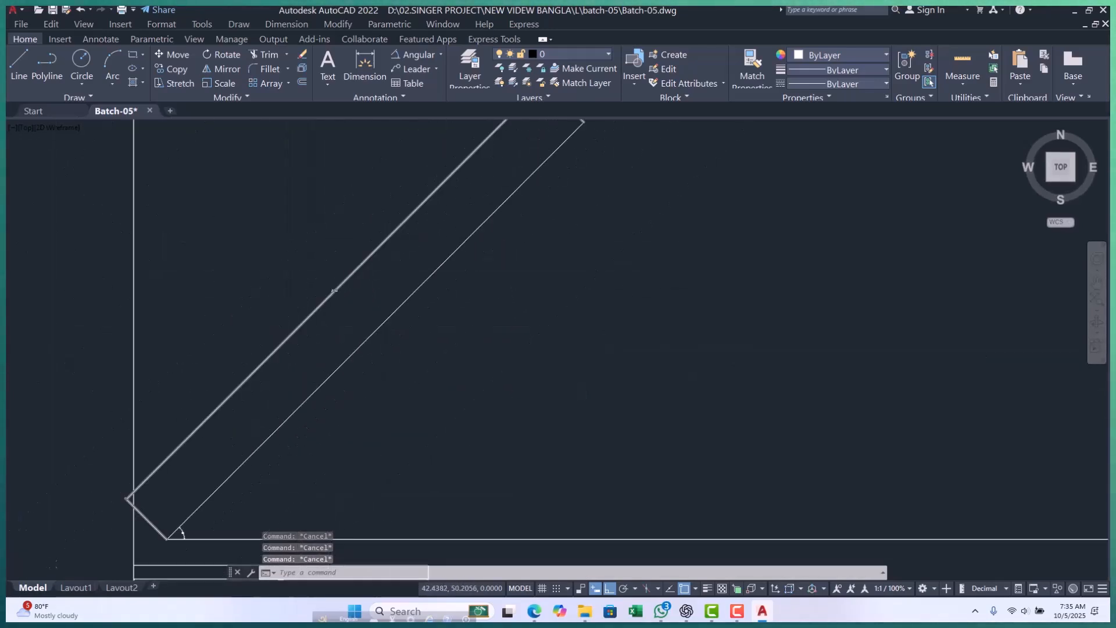
{"action": "middle_click_drag", "start_coordinate": [343, 342], "coordinate": [317, 369]}
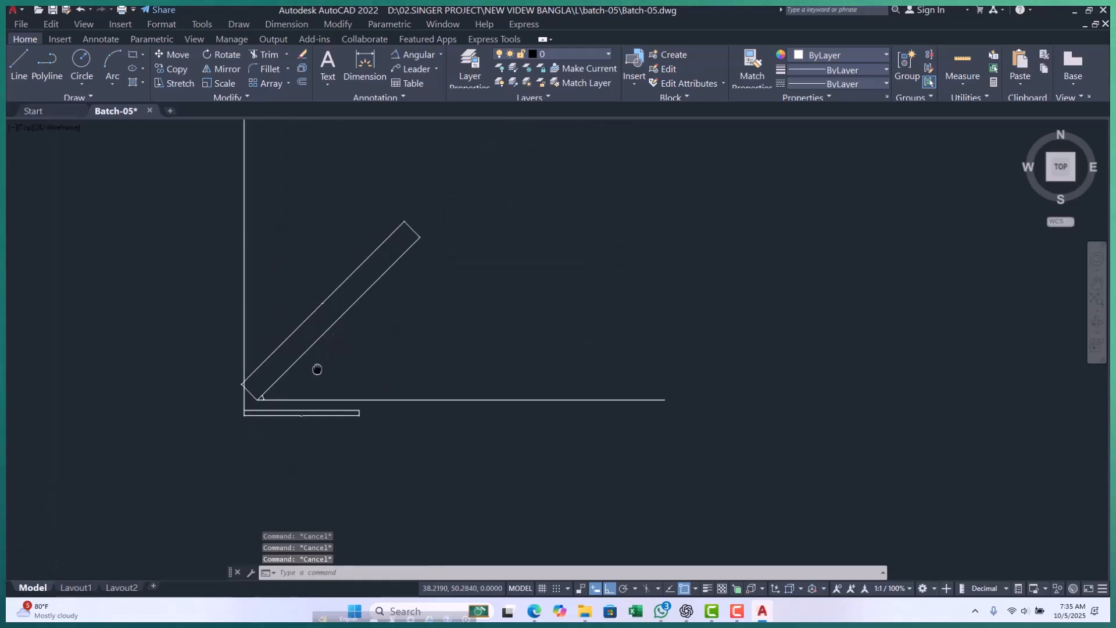
Compare the angular and linear dimensions around the 45° line's lower end at different magnifications.
{"action": "left_click", "coordinate": [440, 54]}
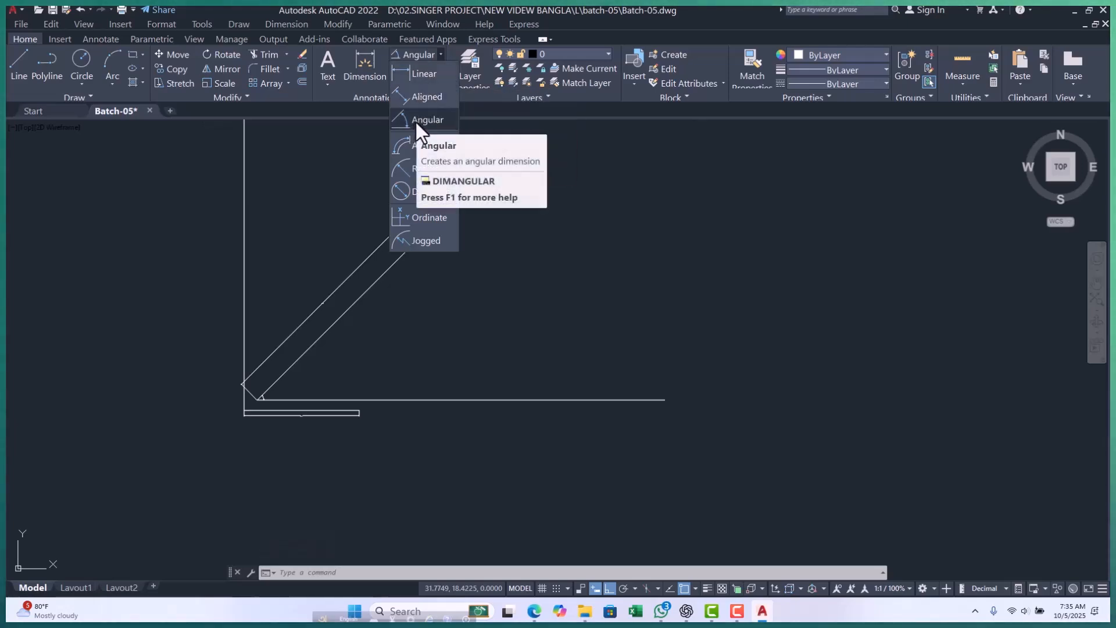
{"action": "scroll", "coordinate": [265, 416], "scroll_direction": "up", "scroll_amount": 6}
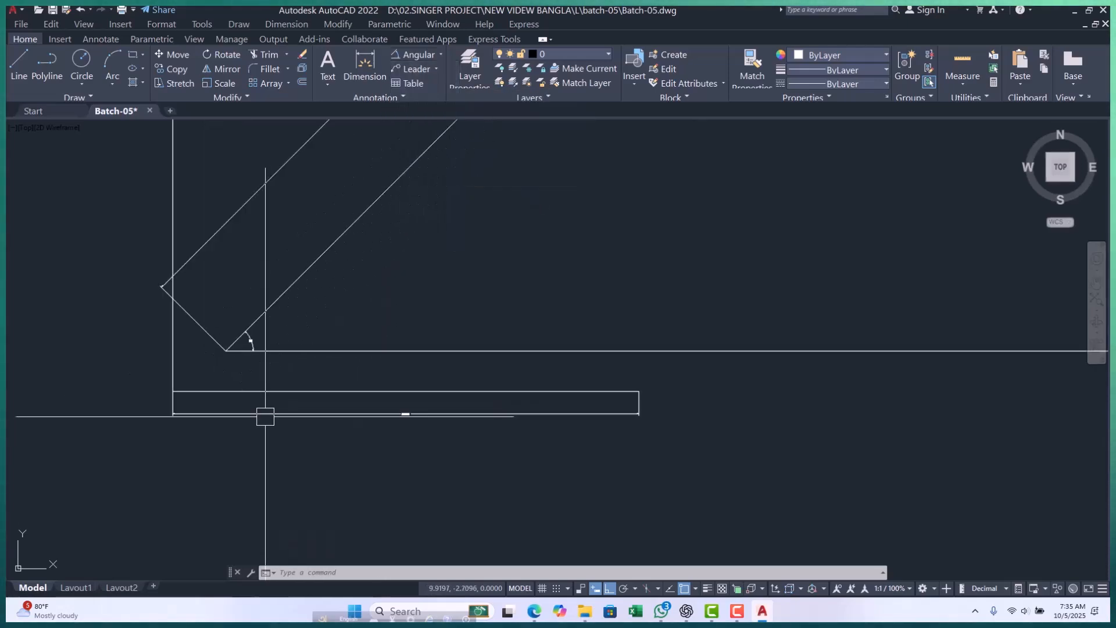
{"action": "scroll", "coordinate": [402, 407], "scroll_direction": "down", "scroll_amount": 3}
{"action": "scroll", "coordinate": [269, 379], "scroll_direction": "up", "scroll_amount": 8}
{"action": "scroll", "coordinate": [339, 424], "scroll_direction": "down", "scroll_amount": 5}
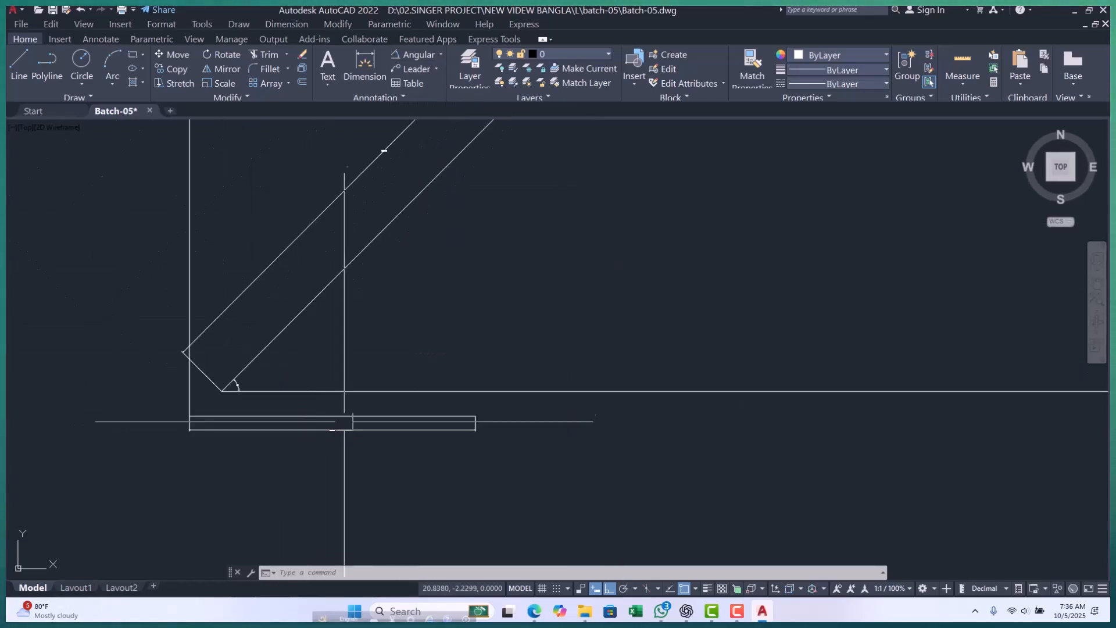
{"action": "scroll", "coordinate": [336, 379], "scroll_direction": "down", "scroll_amount": 3}
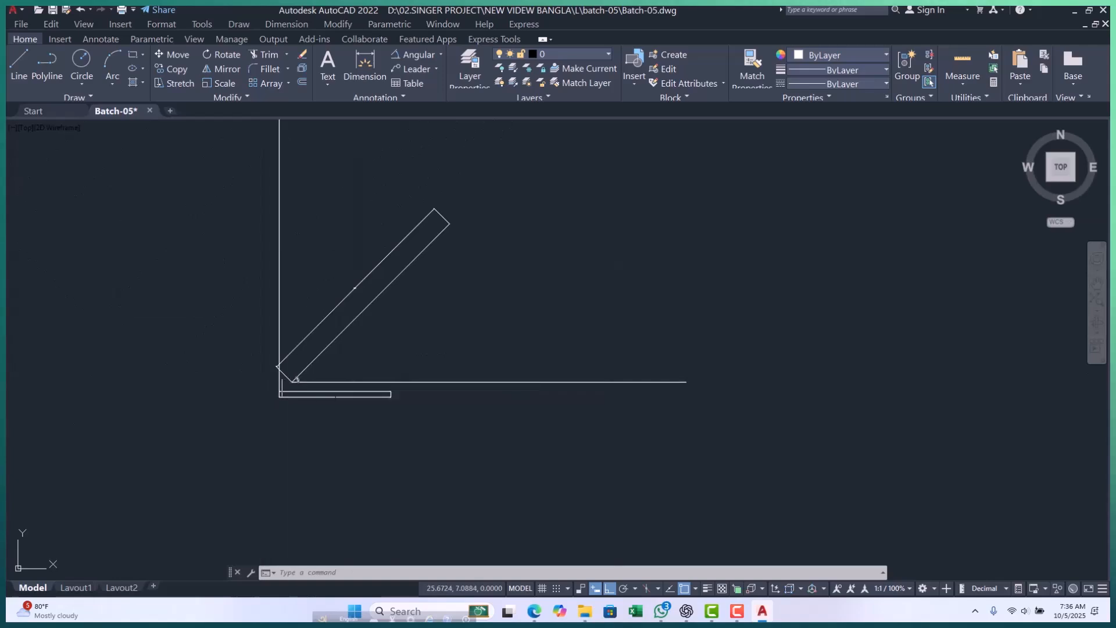
{"action": "scroll", "coordinate": [314, 394], "scroll_direction": "up", "scroll_amount": 8}
{"action": "scroll", "coordinate": [430, 415], "scroll_direction": "up", "scroll_amount": 5}
{"action": "scroll", "coordinate": [465, 383], "scroll_direction": "down", "scroll_amount": 5}
{"action": "scroll", "coordinate": [230, 316], "scroll_direction": "up", "scroll_amount": 3}
{"action": "left_click", "coordinate": [252, 317]}
{"action": "scroll", "coordinate": [228, 347], "scroll_direction": "down", "scroll_amount": 2}
{"action": "key", "text": "Escape"}
{"action": "key", "text": "Escape"}
Check the text size of the aligned dimension and the linear dimension relative to the lines they measure.
{"action": "scroll", "coordinate": [396, 354], "scroll_direction": "up", "scroll_amount": 1}
{"action": "scroll", "coordinate": [349, 344], "scroll_direction": "down", "scroll_amount": 6}
{"action": "scroll", "coordinate": [348, 232], "scroll_direction": "up", "scroll_amount": 8}
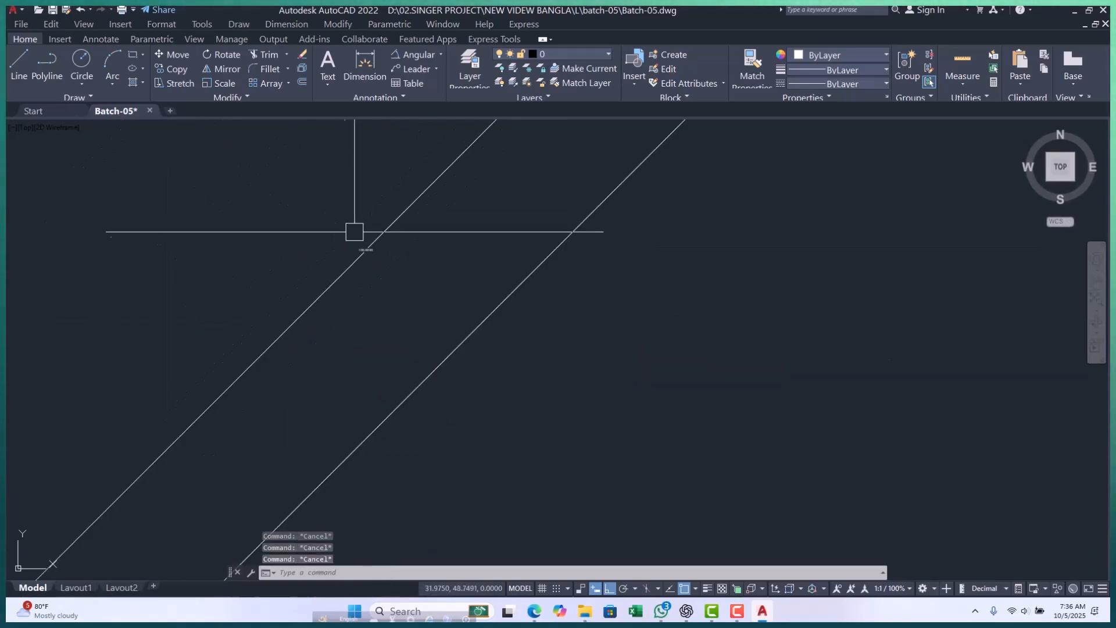
{"action": "scroll", "coordinate": [365, 284], "scroll_direction": "up", "scroll_amount": 3}
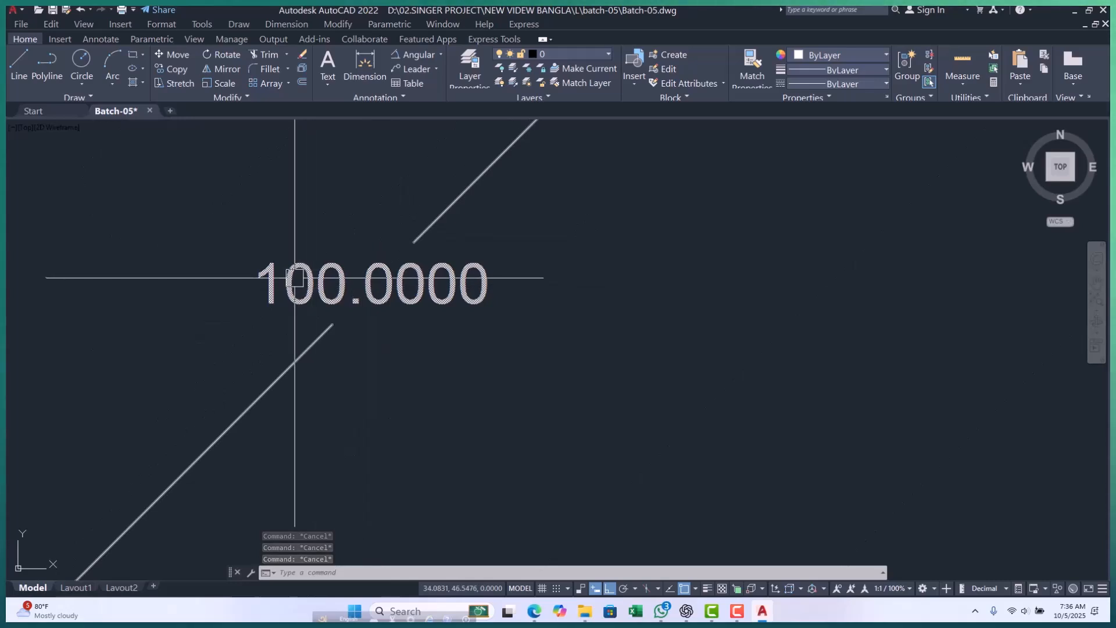
{"action": "scroll", "coordinate": [374, 233], "scroll_direction": "down", "scroll_amount": 10}
{"action": "scroll", "coordinate": [414, 247], "scroll_direction": "down", "scroll_amount": 4}
{"action": "scroll", "coordinate": [374, 237], "scroll_direction": "up", "scroll_amount": 10}
{"action": "scroll", "coordinate": [373, 237], "scroll_direction": "down", "scroll_amount": 6}
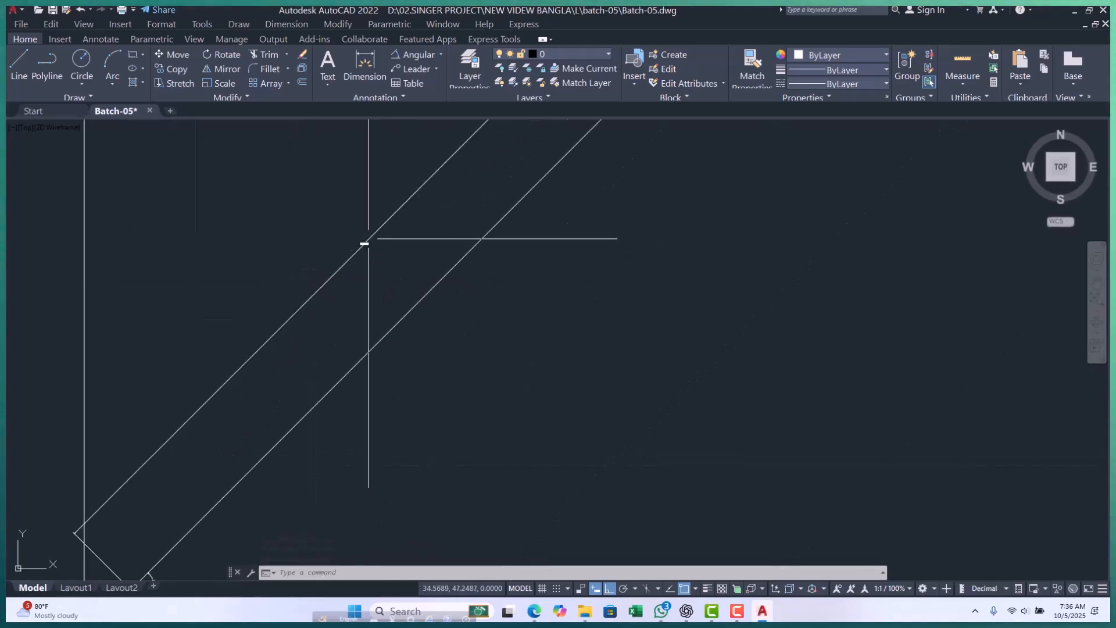
{"action": "scroll", "coordinate": [317, 322], "scroll_direction": "up", "scroll_amount": 6}
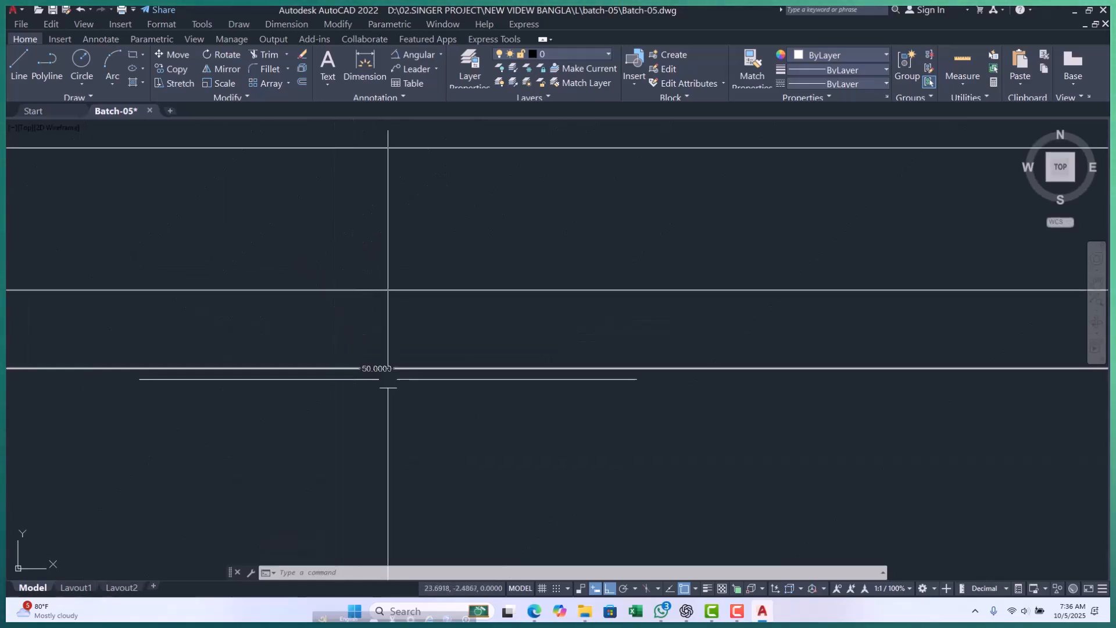
{"action": "left_click", "coordinate": [302, 332]}
{"action": "key", "text": "Escape"}
{"action": "key", "text": "Escape"}
{"action": "scroll", "coordinate": [324, 332], "scroll_direction": "down", "scroll_amount": 5}
{"action": "scroll", "coordinate": [350, 332], "scroll_direction": "up", "scroll_amount": 7}
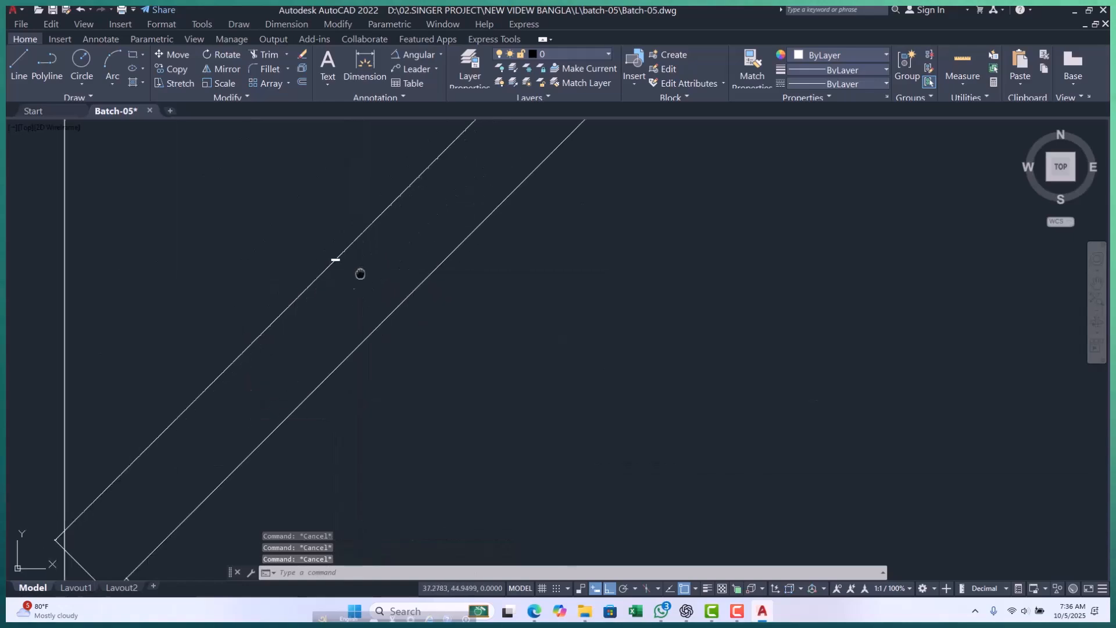
Modify the Standard dimension style to a text height of 5 and an arrow size of 2.
{"action": "type", "text": "d"}
{"action": "key", "text": "Return"}
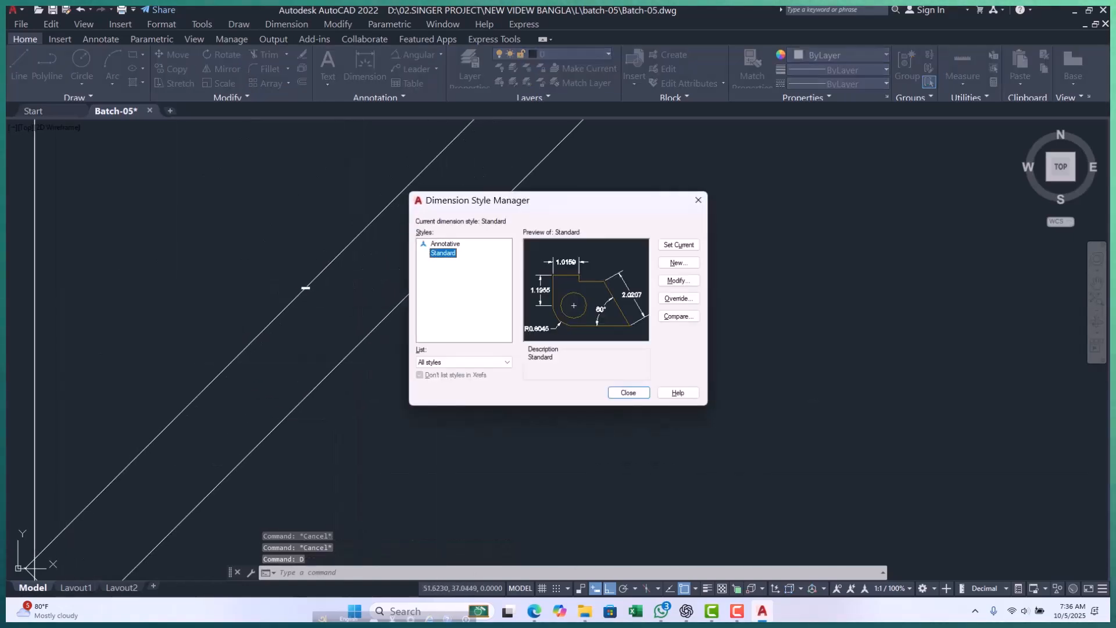
{"action": "left_click", "coordinate": [675, 279]}
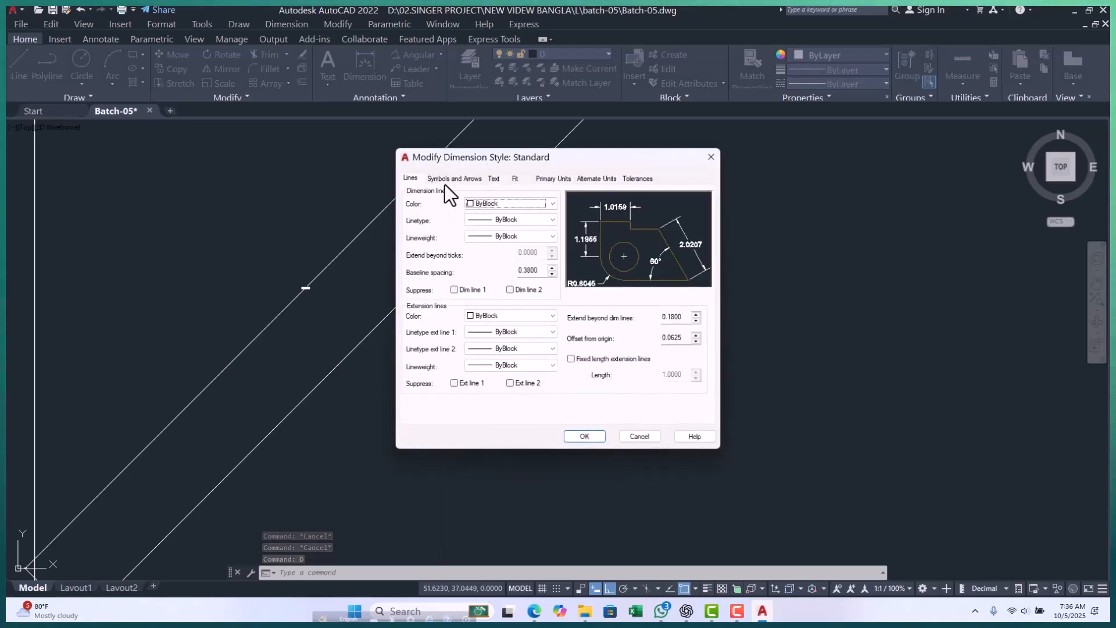
{"action": "left_click", "coordinate": [495, 178]}
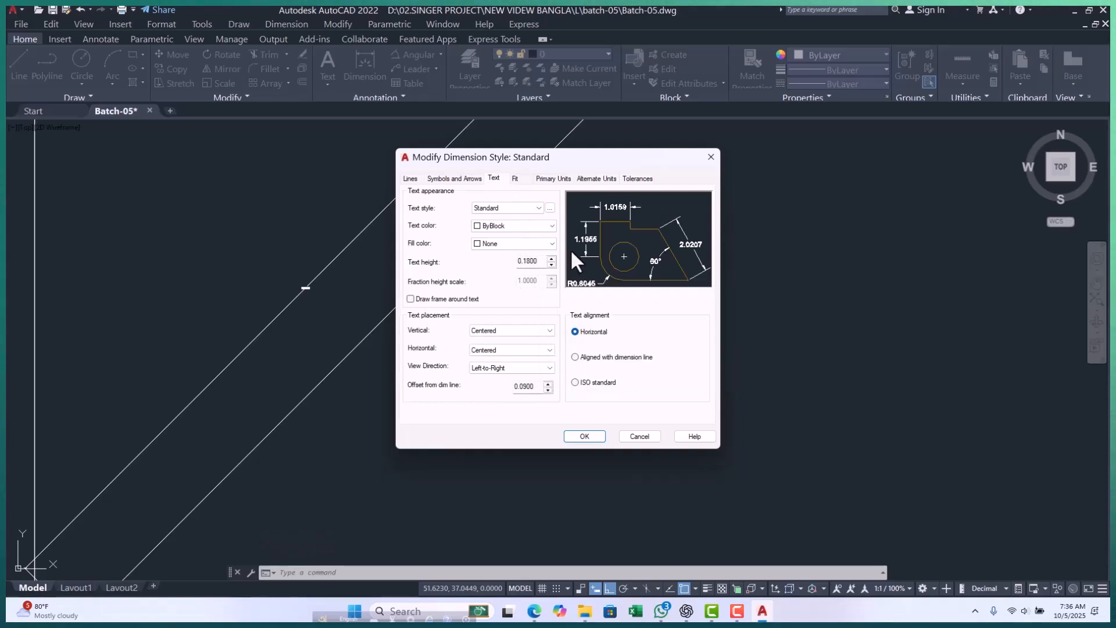
{"action": "left_click_drag", "start_coordinate": [536, 261], "coordinate": [477, 269]}
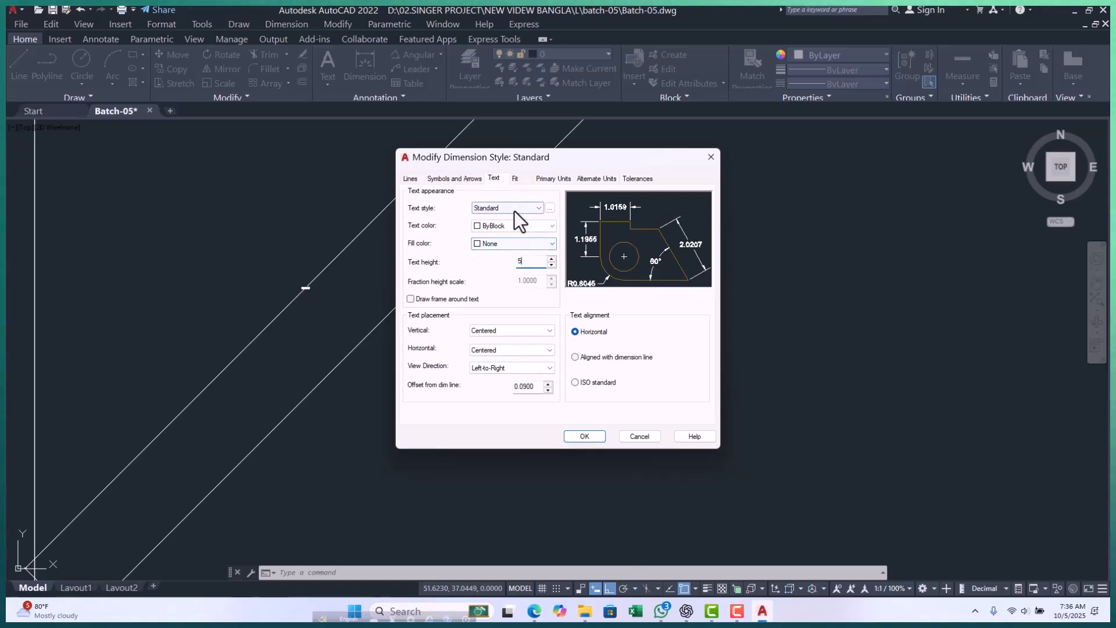
{"action": "left_click", "coordinate": [452, 178]}
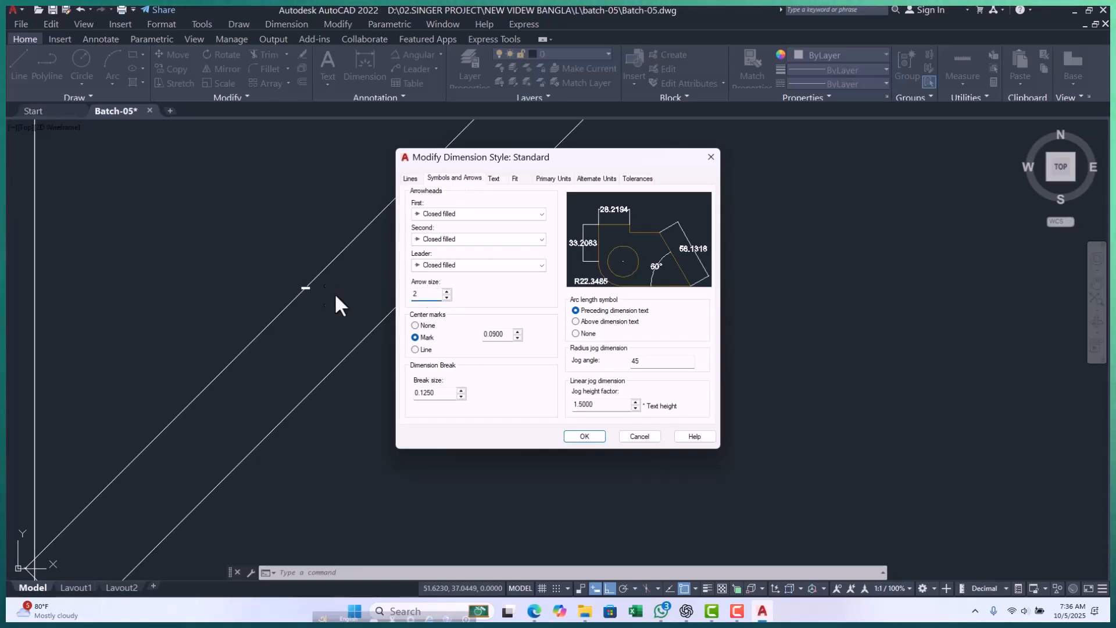
{"action": "left_click", "coordinate": [586, 436]}
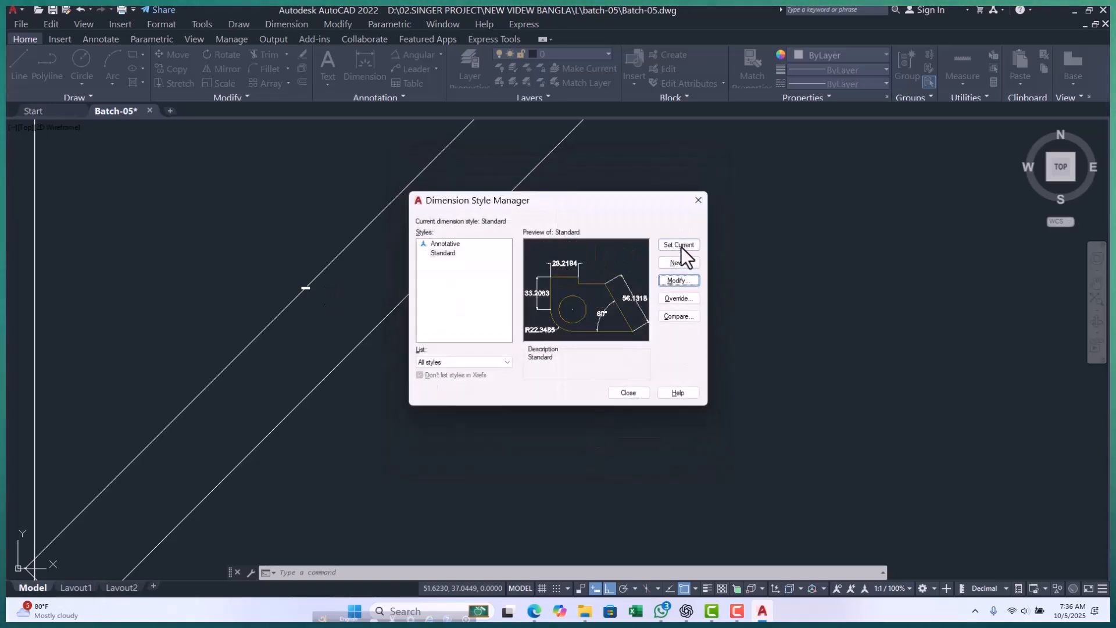
{"action": "left_click", "coordinate": [628, 395]}
{"action": "scroll", "coordinate": [386, 244], "scroll_direction": "down", "scroll_amount": 3}
{"action": "scroll", "coordinate": [262, 368], "scroll_direction": "up", "scroll_amount": 6}
{"action": "scroll", "coordinate": [244, 361], "scroll_direction": "down", "scroll_amount": 2}
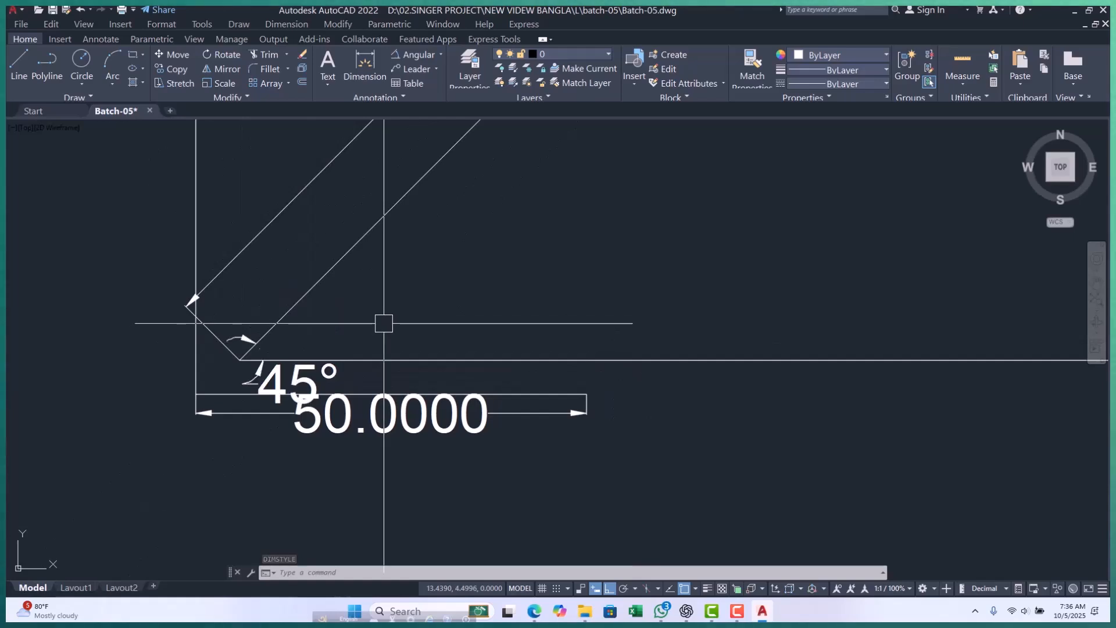
Modify the Standard dimension style again, reducing the arrow size and setting the text height to 1.
{"action": "key", "text": "Return"}
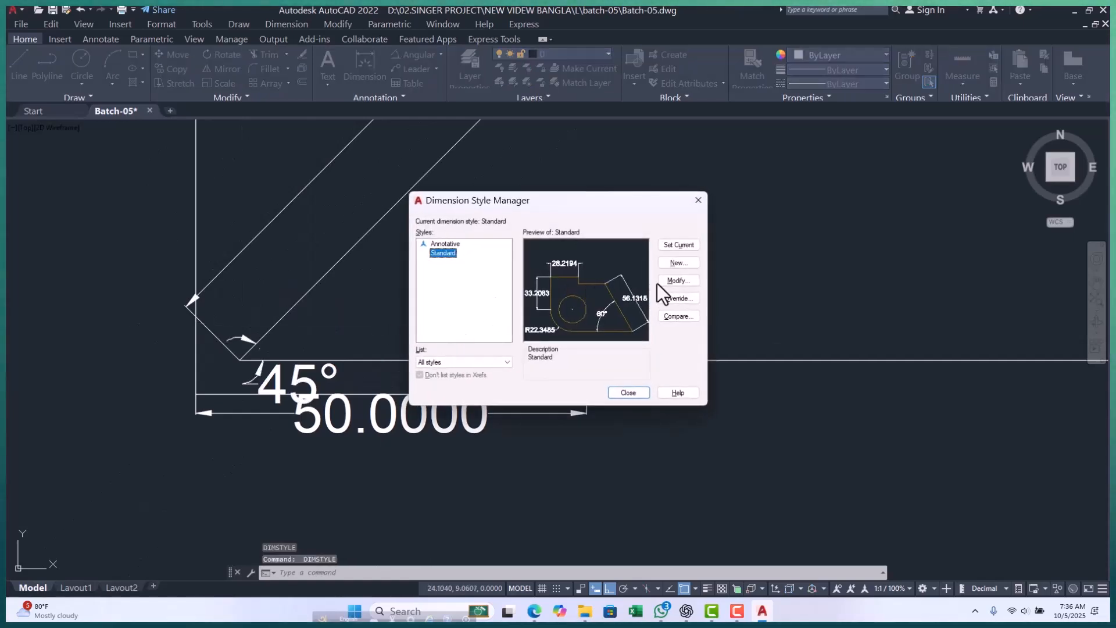
{"action": "left_click", "coordinate": [666, 281]}
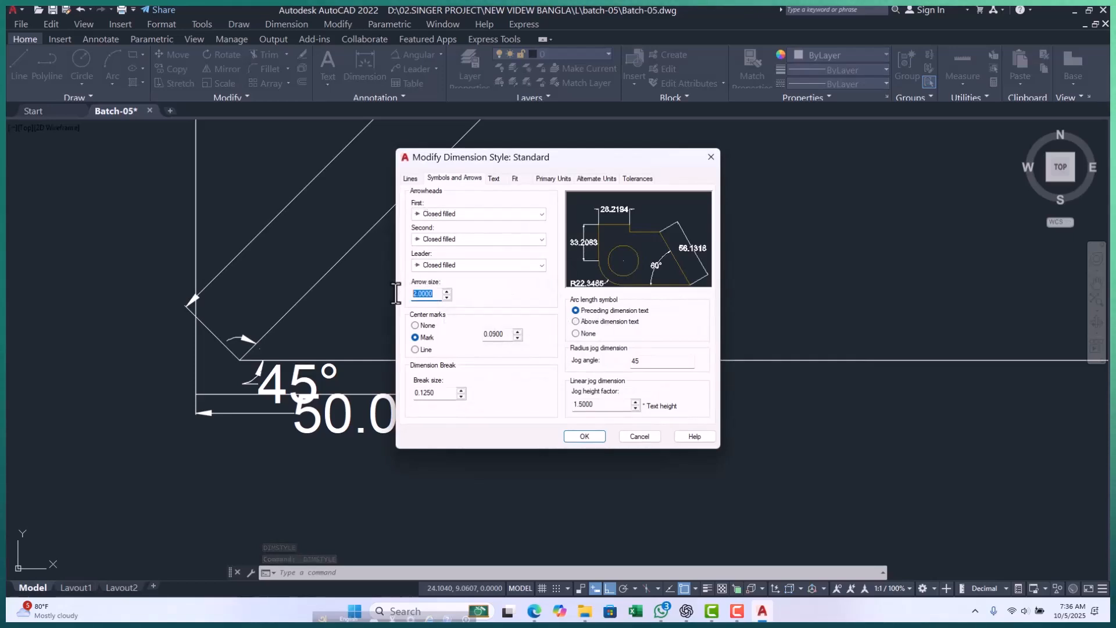
{"action": "left_click", "coordinate": [497, 179]}
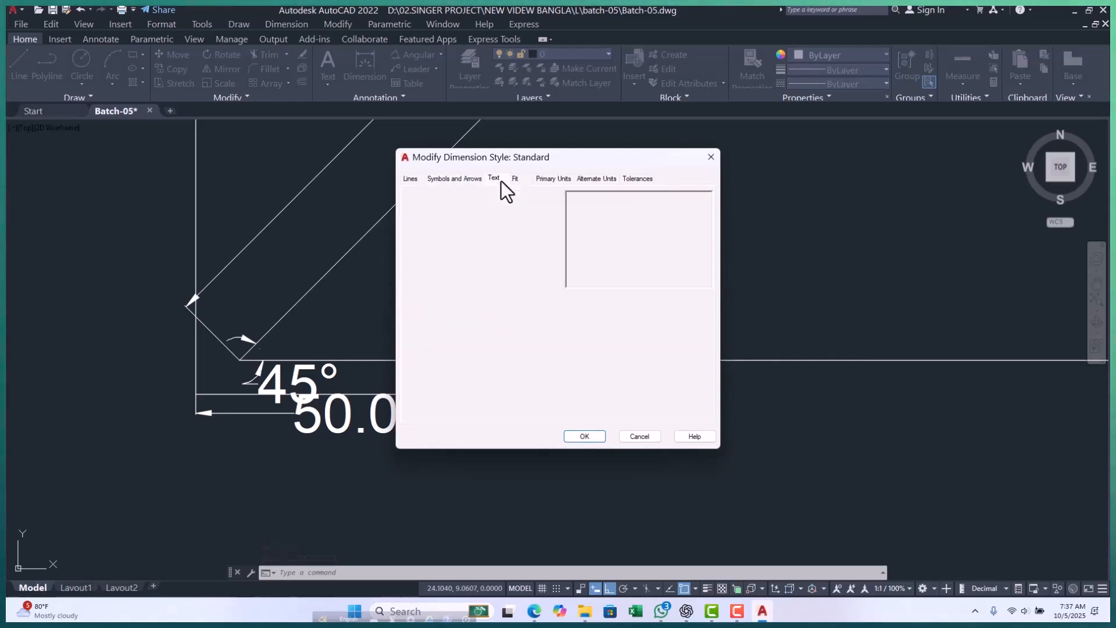
{"action": "type", "text": "1"}
{"action": "left_click", "coordinate": [586, 436]}
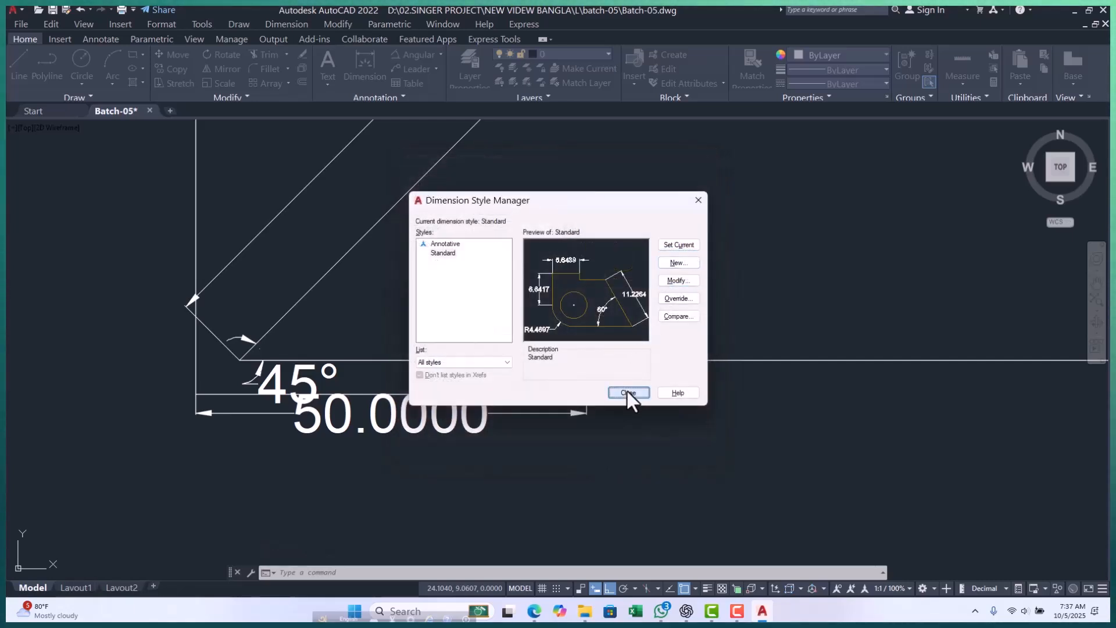
{"action": "left_click", "coordinate": [627, 392]}
Inspect the text and arrowheads of the linear, aligned and angular dimensions with the modified style.
{"action": "scroll", "coordinate": [301, 384], "scroll_direction": "up", "scroll_amount": 4}
{"action": "scroll", "coordinate": [300, 383], "scroll_direction": "down", "scroll_amount": 3}
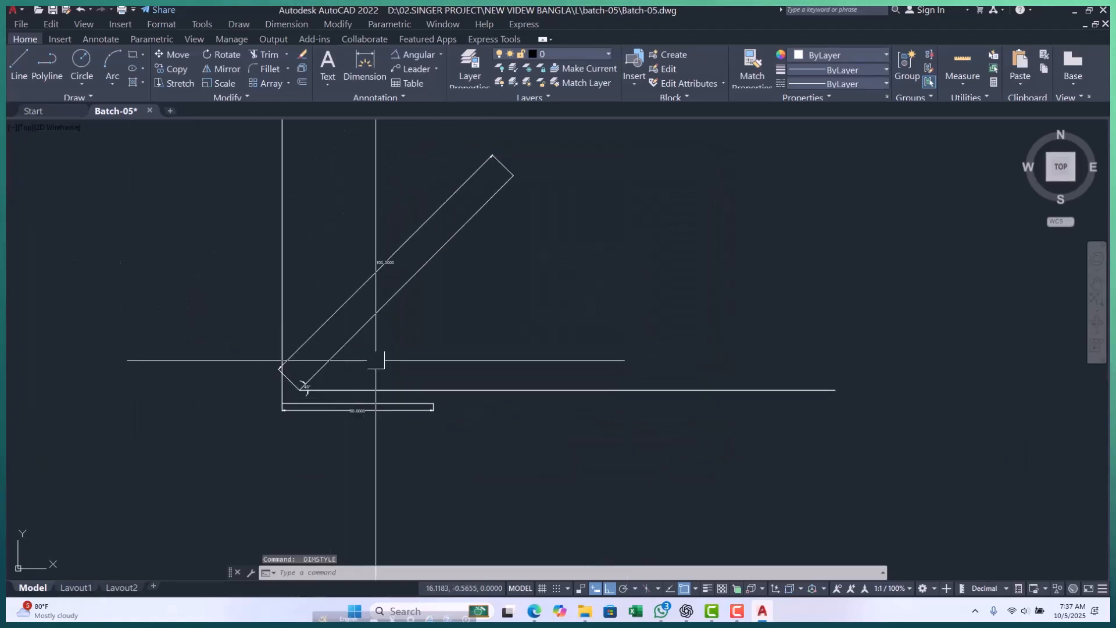
{"action": "scroll", "coordinate": [382, 262], "scroll_direction": "up", "scroll_amount": 5}
{"action": "scroll", "coordinate": [382, 220], "scroll_direction": "down", "scroll_amount": 4}
{"action": "key", "text": "Escape"}
{"action": "key", "text": "Escape"}
{"action": "key", "text": "Escape"}
{"action": "scroll", "coordinate": [307, 440], "scroll_direction": "up", "scroll_amount": 4}
{"action": "middle_click_drag", "start_coordinate": [309, 441], "coordinate": [306, 439]}
{"action": "scroll", "coordinate": [261, 404], "scroll_direction": "down", "scroll_amount": 4}
{"action": "middle_click_drag", "start_coordinate": [303, 393], "coordinate": [288, 422]}
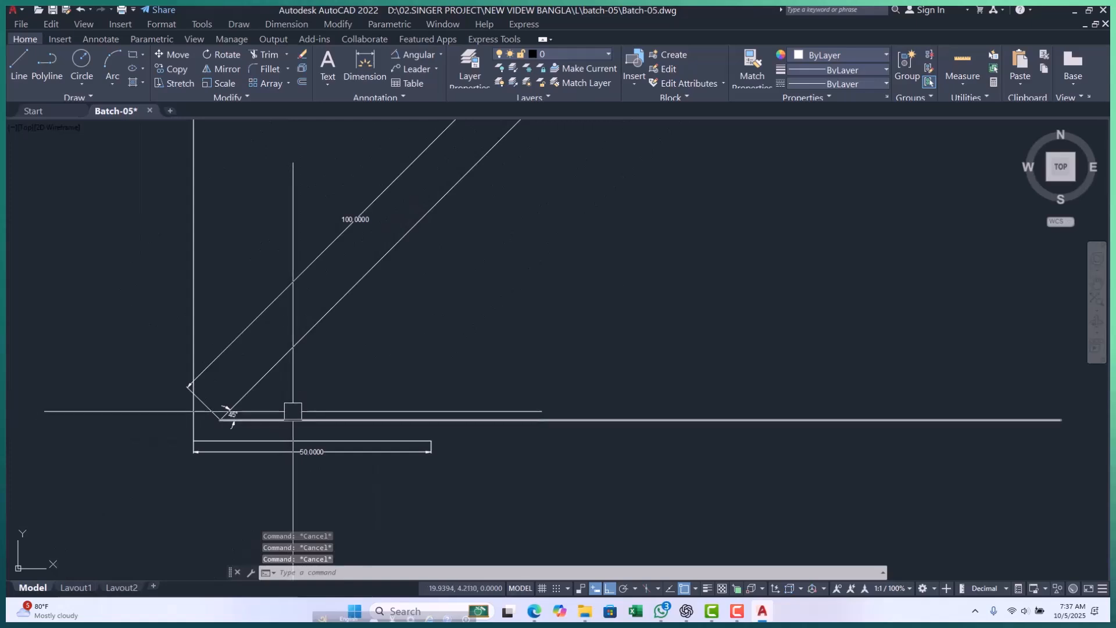
Review the available dimension types against the linear, aligned and angular dimensions already placed in the drawing.
{"action": "left_click", "coordinate": [441, 52]}
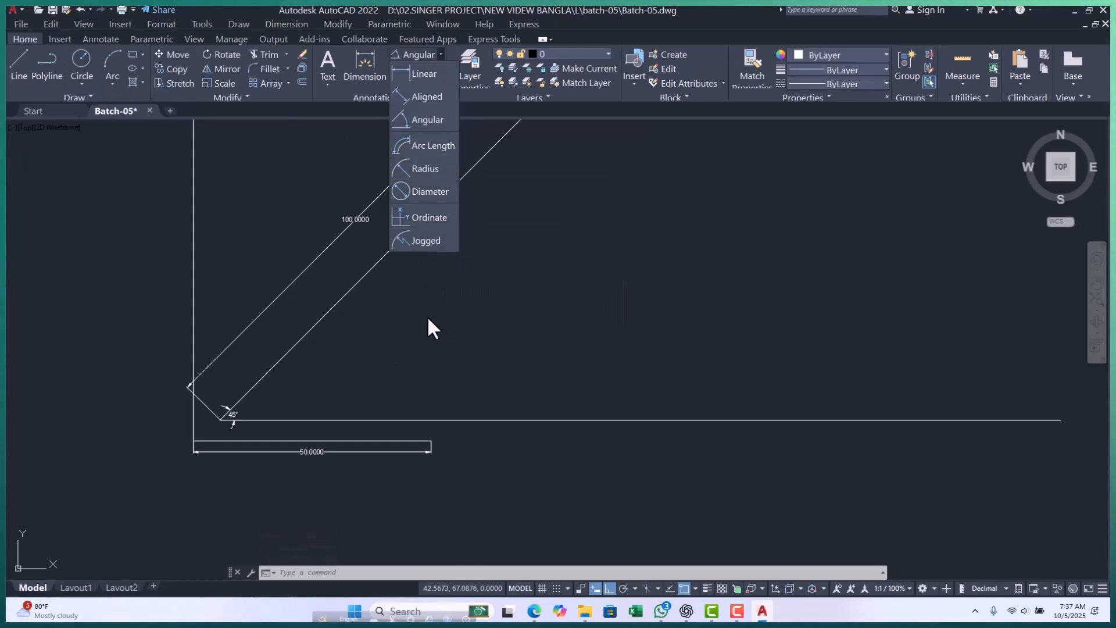
{"action": "key", "text": "Escape"}
{"action": "key", "text": "Escape"}
{"action": "key", "text": "Escape"}
{"action": "middle_click_drag", "start_coordinate": [312, 386], "coordinate": [313, 380]}
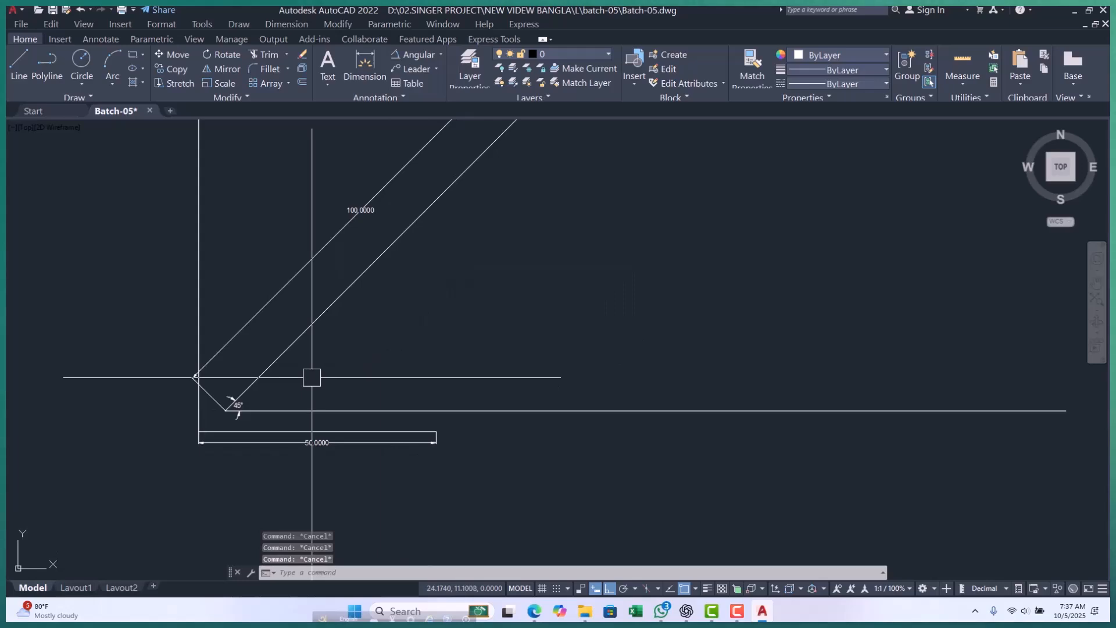
{"action": "scroll", "coordinate": [197, 312], "scroll_direction": "down", "scroll_amount": 4}
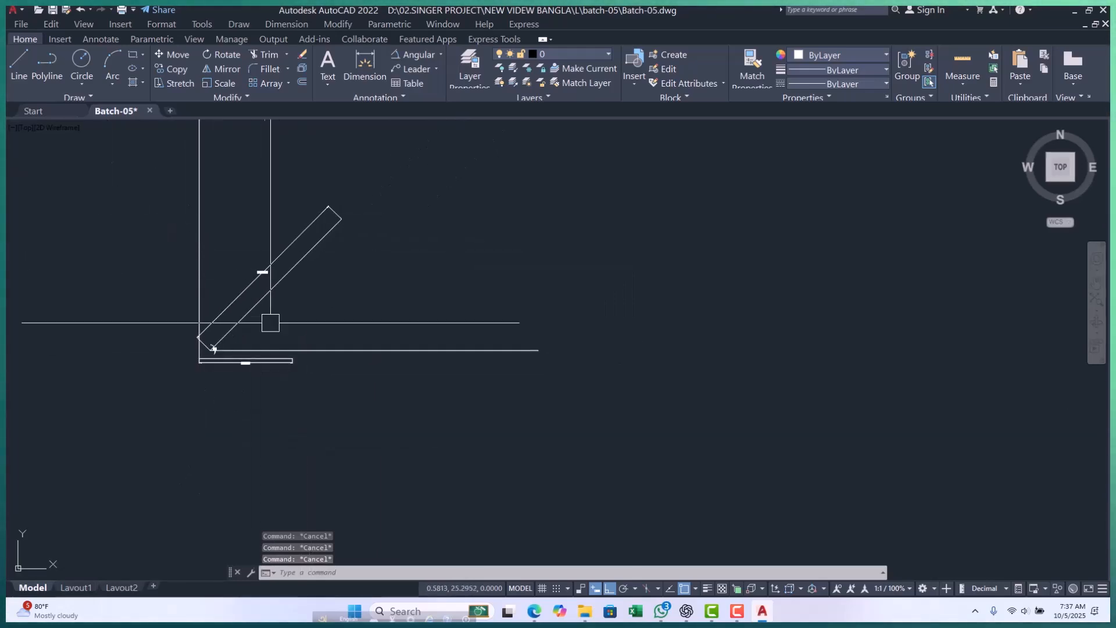
{"action": "scroll", "coordinate": [215, 350], "scroll_direction": "up", "scroll_amount": 4}
{"action": "middle_click_drag", "start_coordinate": [304, 240], "coordinate": [297, 314]}
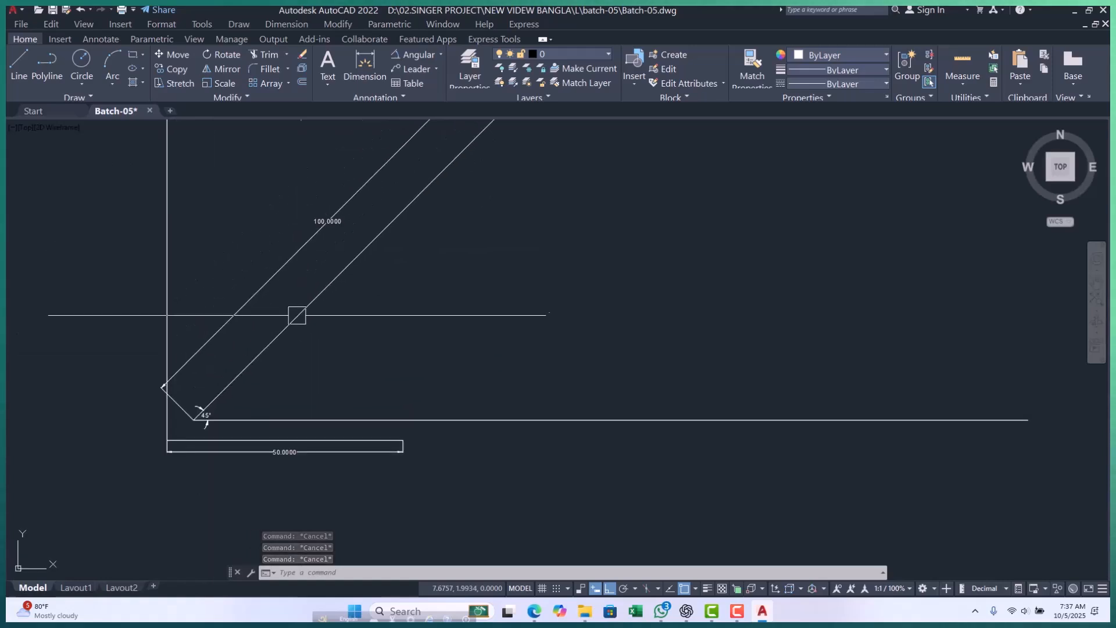
{"action": "left_click", "coordinate": [440, 53]}
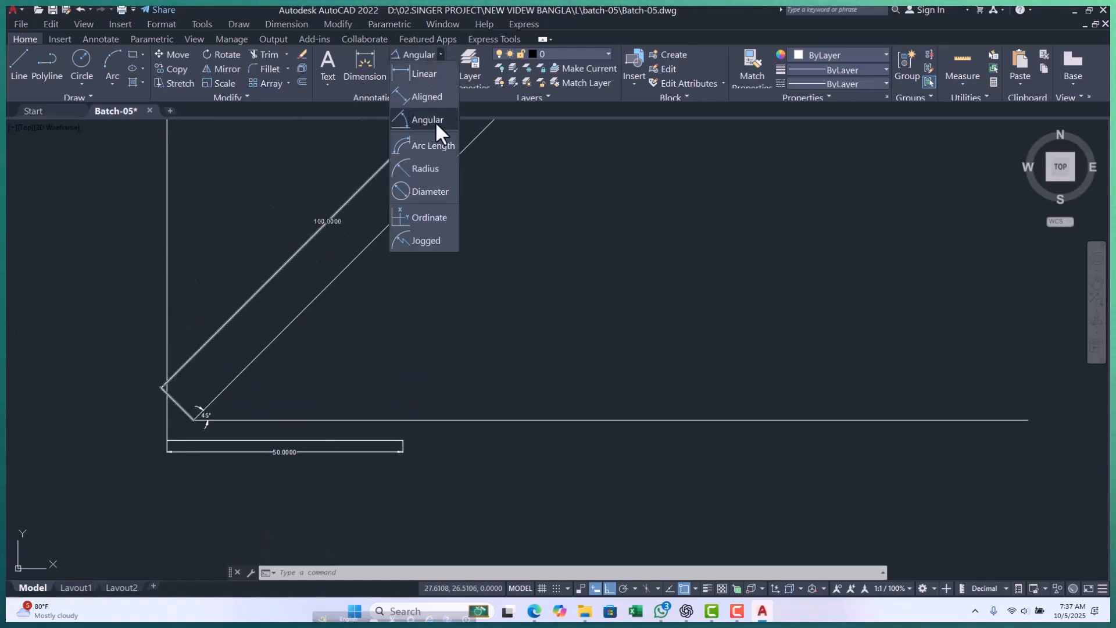
{"action": "key", "text": "Escape"}
{"action": "key", "text": "Escape"}
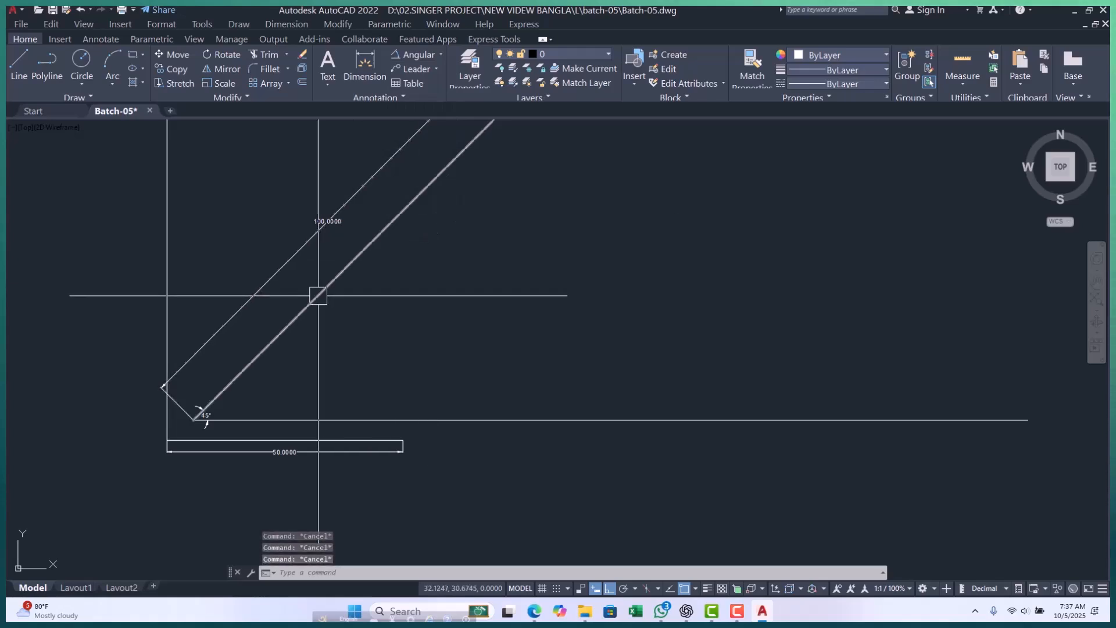
{"action": "scroll", "coordinate": [237, 371], "scroll_direction": "down", "scroll_amount": 2}
{"action": "scroll", "coordinate": [325, 256], "scroll_direction": "up", "scroll_amount": 2}
{"action": "scroll", "coordinate": [270, 291], "scroll_direction": "down", "scroll_amount": 2}
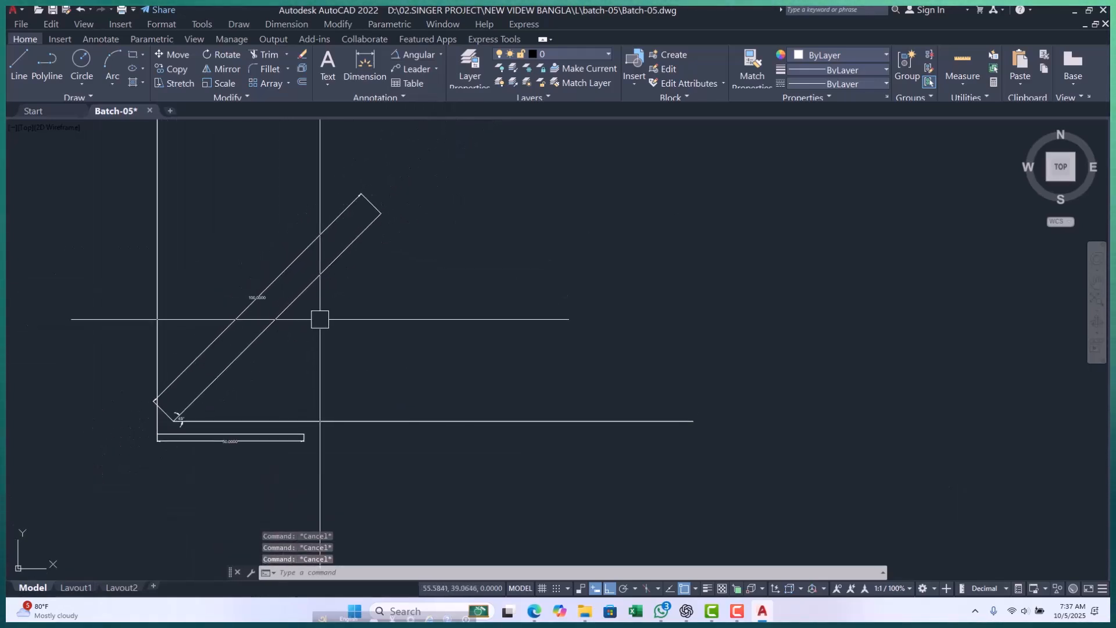
{"action": "scroll", "coordinate": [319, 319], "scroll_direction": "up", "scroll_amount": 2}
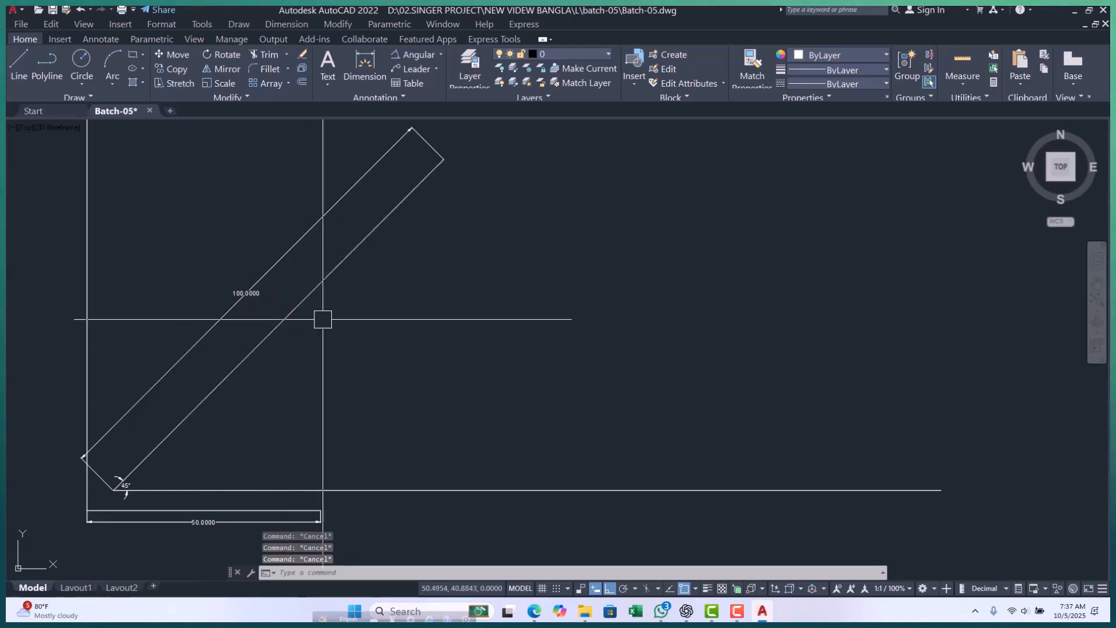
Examine the text and arrowheads of the 45° angular dimension beside the linear and aligned dimensions.
{"action": "scroll", "coordinate": [323, 319], "scroll_direction": "down", "scroll_amount": 2}
{"action": "middle_click_drag", "start_coordinate": [371, 315], "coordinate": [366, 337]}
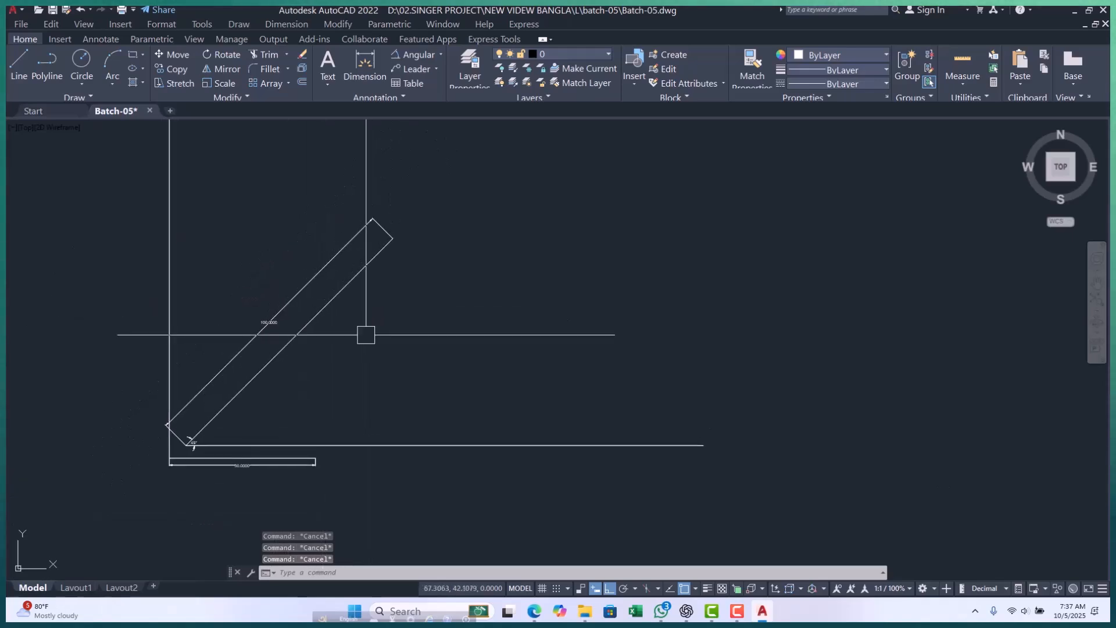
{"action": "scroll", "coordinate": [254, 342], "scroll_direction": "up", "scroll_amount": 2}
{"action": "middle_click_drag", "start_coordinate": [273, 333], "coordinate": [267, 307]}
{"action": "scroll", "coordinate": [130, 473], "scroll_direction": "up", "scroll_amount": 6}
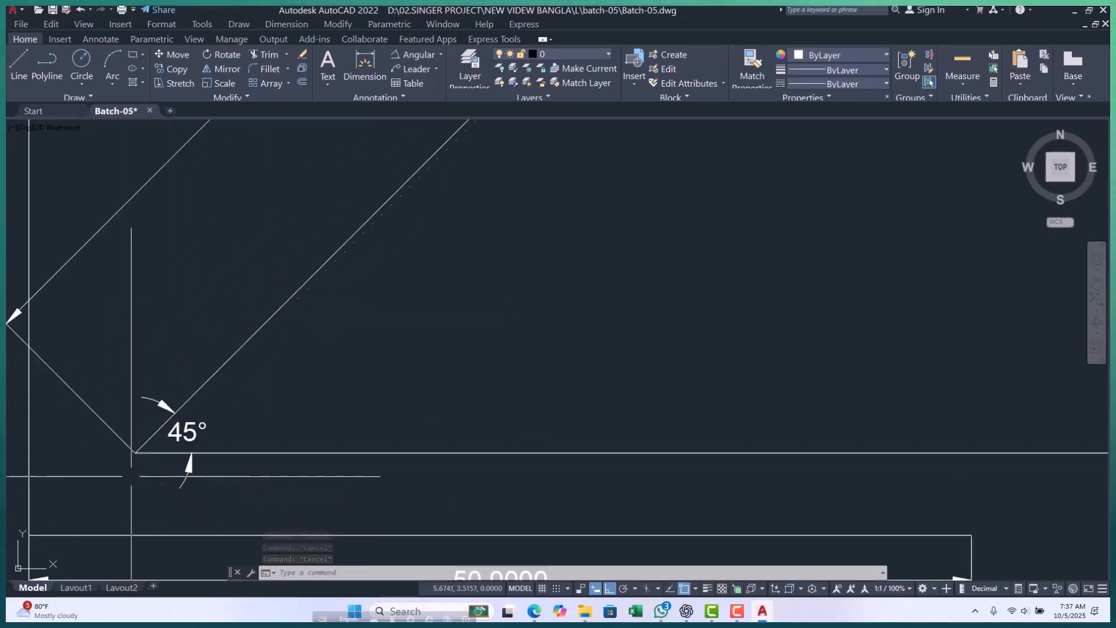
{"action": "left_click", "coordinate": [250, 377]}
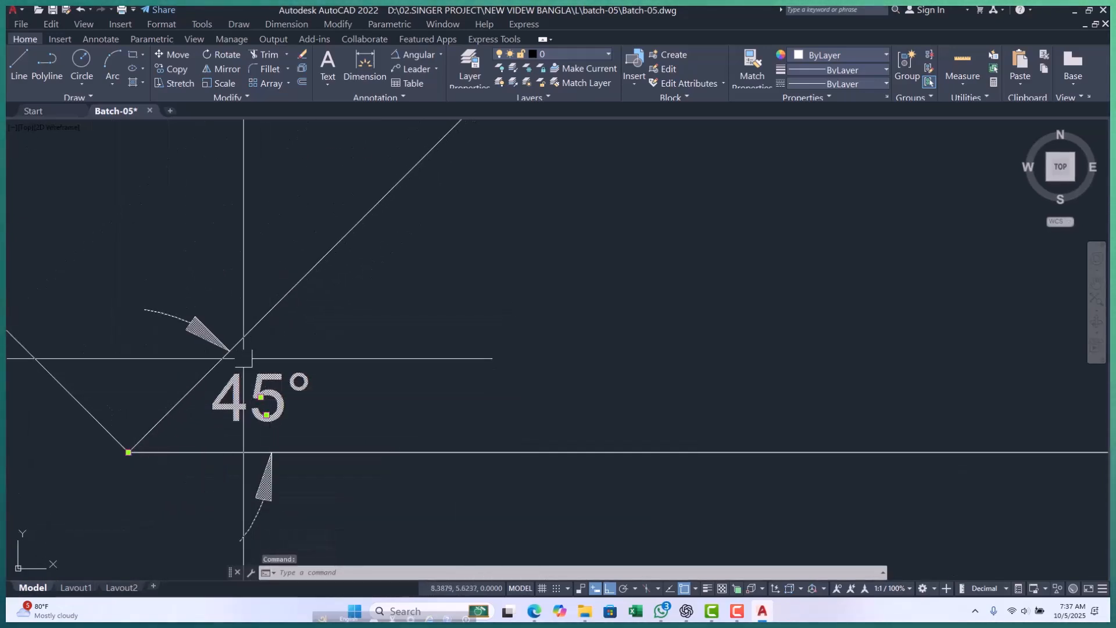
{"action": "key", "text": "Escape"}
{"action": "key", "text": "Escape"}
{"action": "key", "text": "Escape"}
{"action": "scroll", "coordinate": [274, 356], "scroll_direction": "down", "scroll_amount": 5}
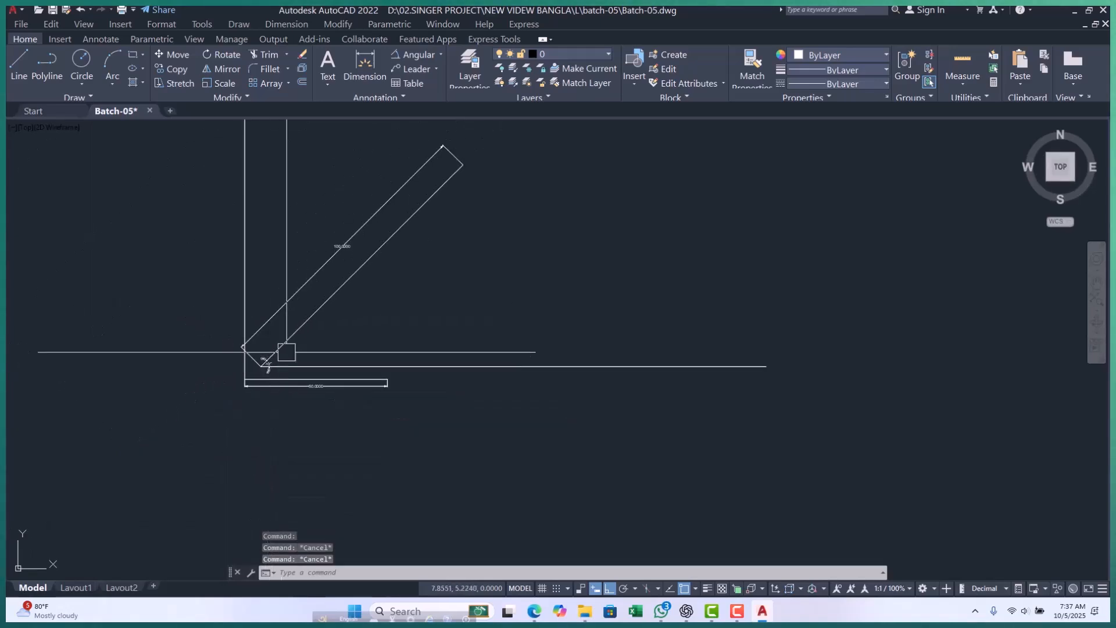
Draw a line 50 units long at an angle of 27° in the empty area beside the 45° line.
{"action": "scroll", "coordinate": [271, 325], "scroll_direction": "down", "scroll_amount": 2}
{"action": "scroll", "coordinate": [212, 419], "scroll_direction": "up", "scroll_amount": 4}
{"action": "scroll", "coordinate": [233, 385], "scroll_direction": "down", "scroll_amount": 5}
{"action": "scroll", "coordinate": [254, 391], "scroll_direction": "up", "scroll_amount": 5}
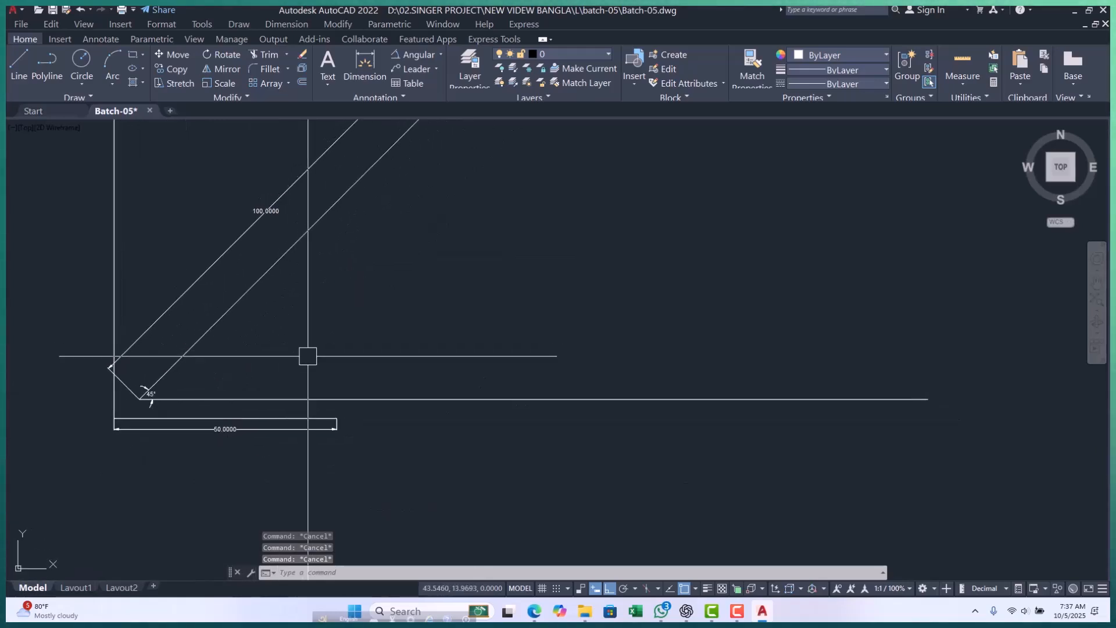
{"action": "type", "text": "l"}
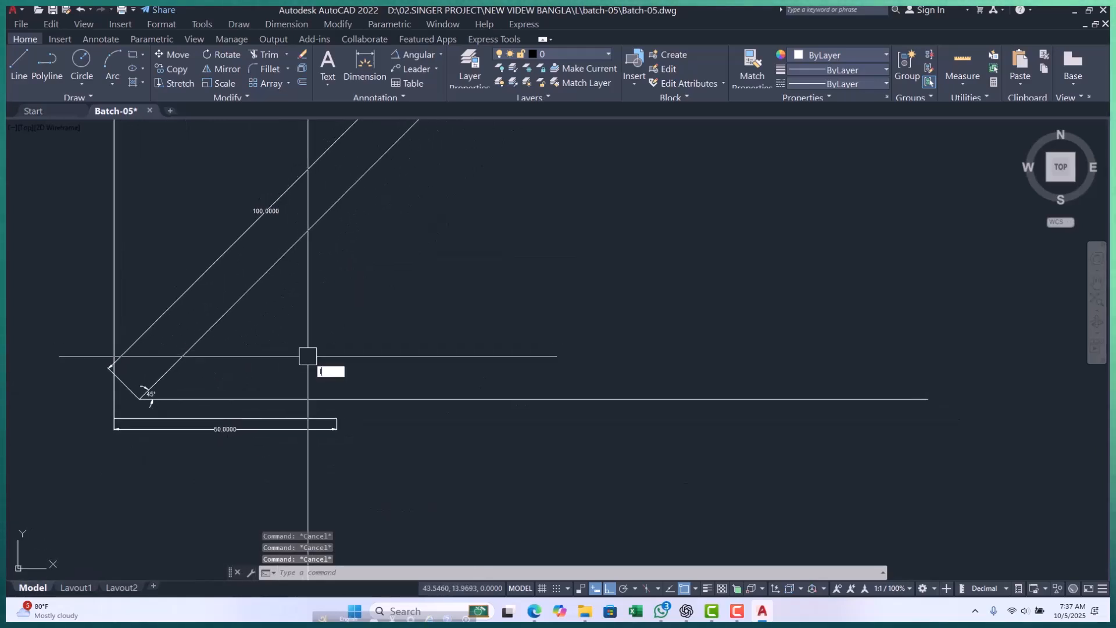
{"action": "key", "text": "Return"}
{"action": "scroll", "coordinate": [312, 358], "scroll_direction": "up", "scroll_amount": 2}
{"action": "left_click", "coordinate": [238, 369]}
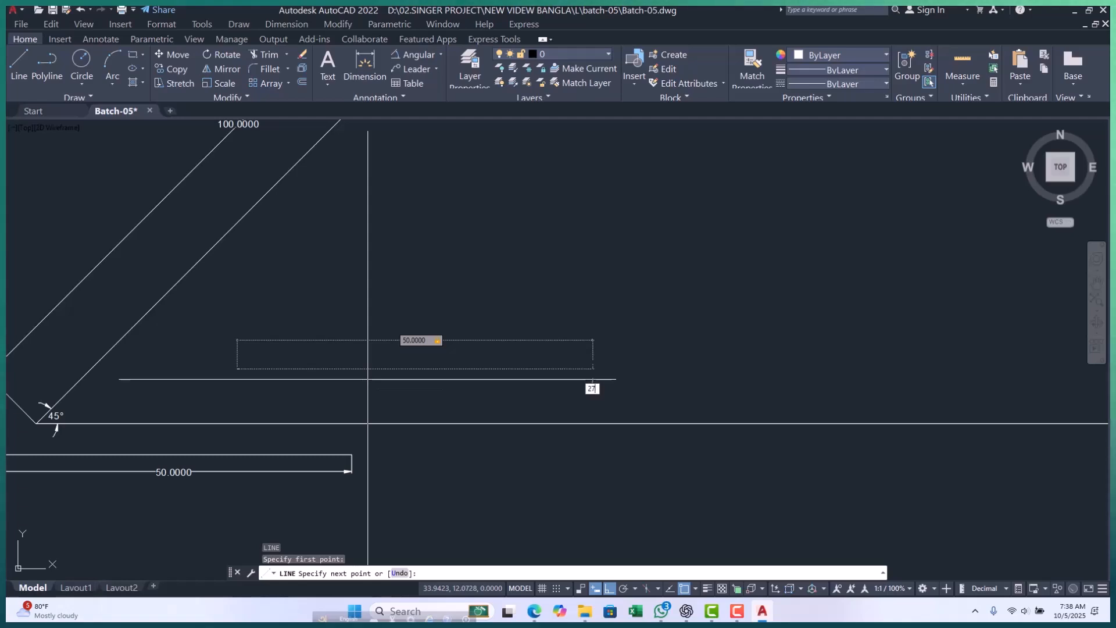
{"action": "key", "text": "Return"}
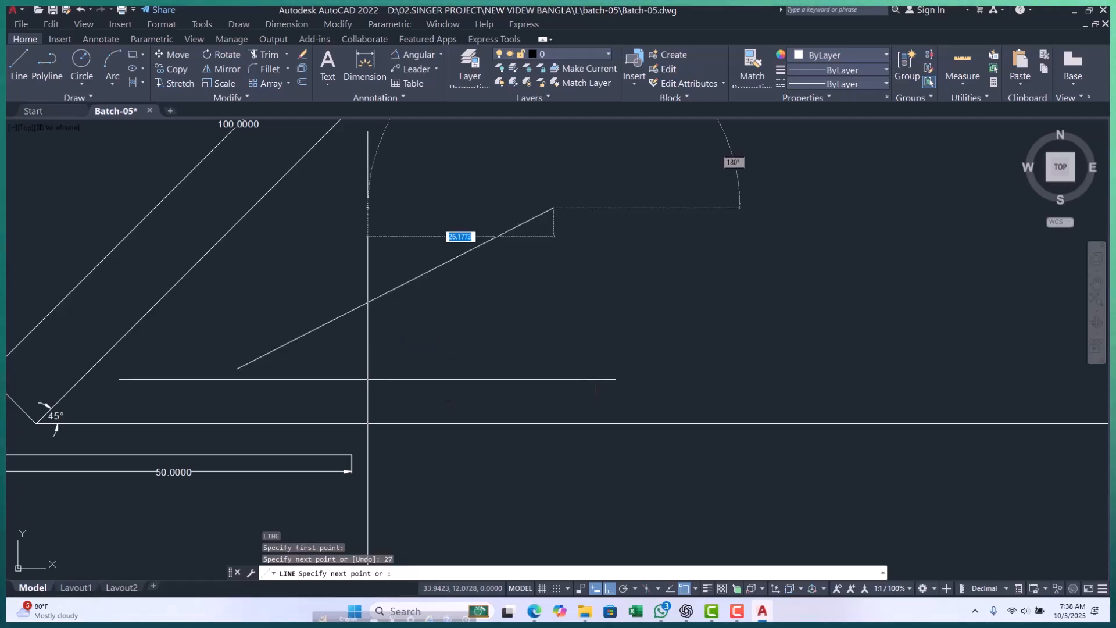
{"action": "key", "text": "Escape"}
{"action": "key", "text": "Escape"}
{"action": "key", "text": "Escape"}
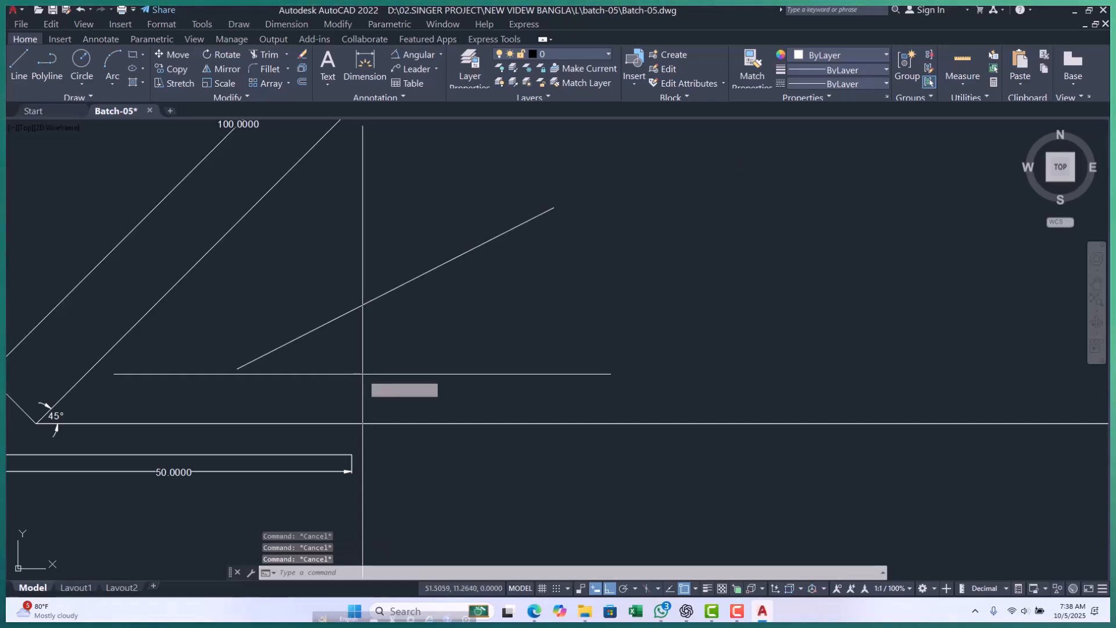
Draw a horizontal polyline from the lower end of the 27° line, extending beyond the line's upper end.
{"action": "type", "text": "pl"}
{"action": "key", "text": "Return"}
{"action": "left_click", "coordinate": [237, 369]}
{"action": "left_click", "coordinate": [683, 393]}
{"action": "key", "text": "Escape"}
{"action": "key", "text": "Escape"}
{"action": "key", "text": "Escape"}
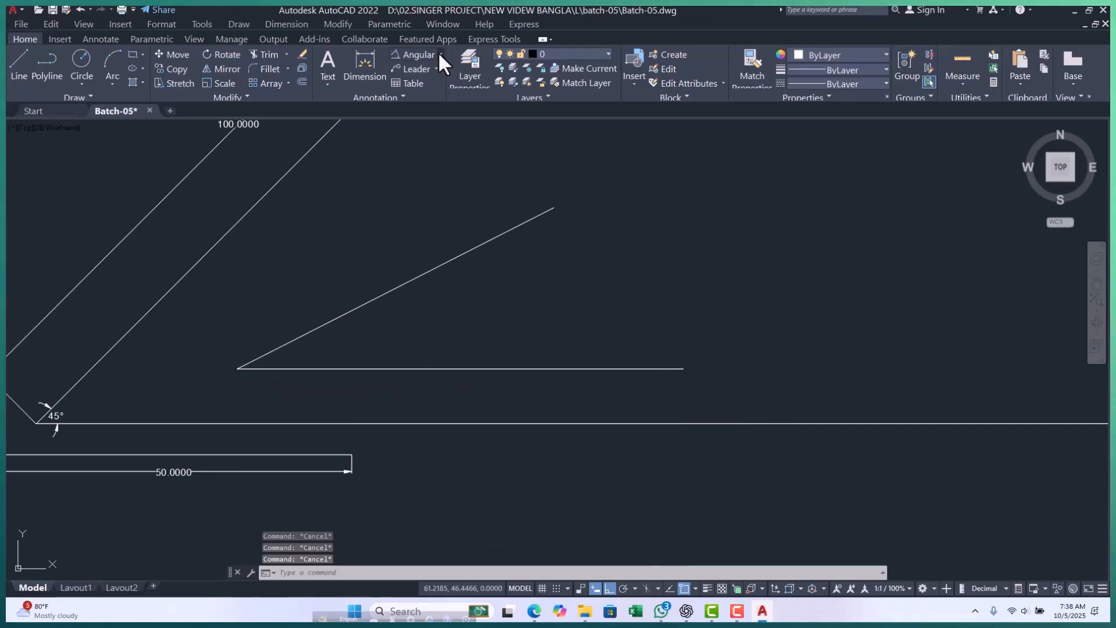
Add an aligned dimension to the 27° line, placing the dimension line above it.
{"action": "left_click", "coordinate": [441, 54]}
{"action": "left_click", "coordinate": [416, 92]}
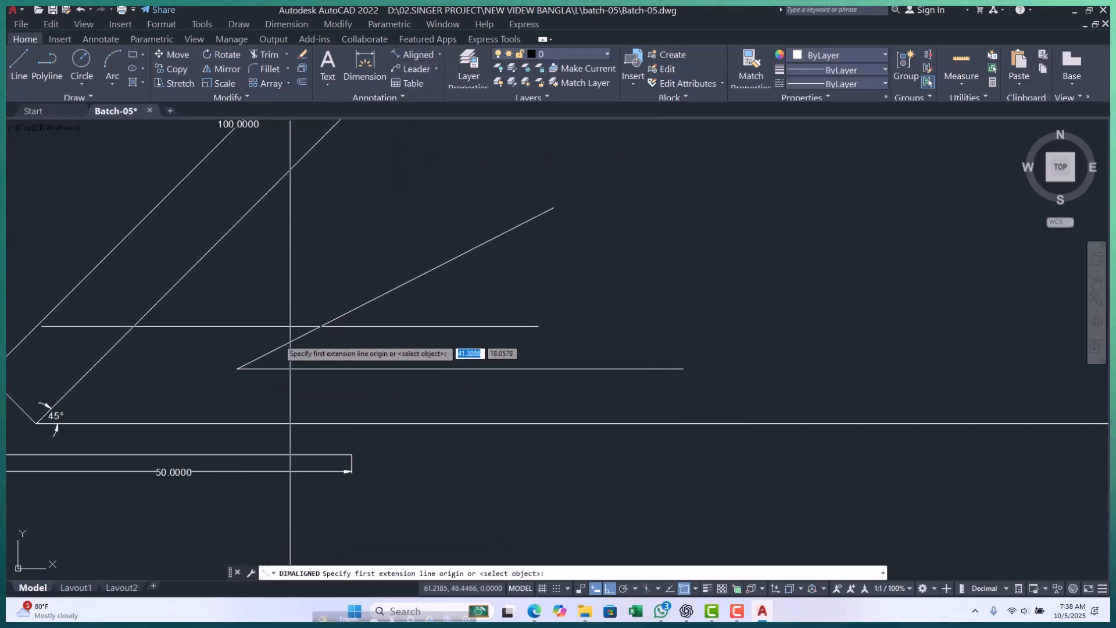
{"action": "left_click", "coordinate": [237, 368]}
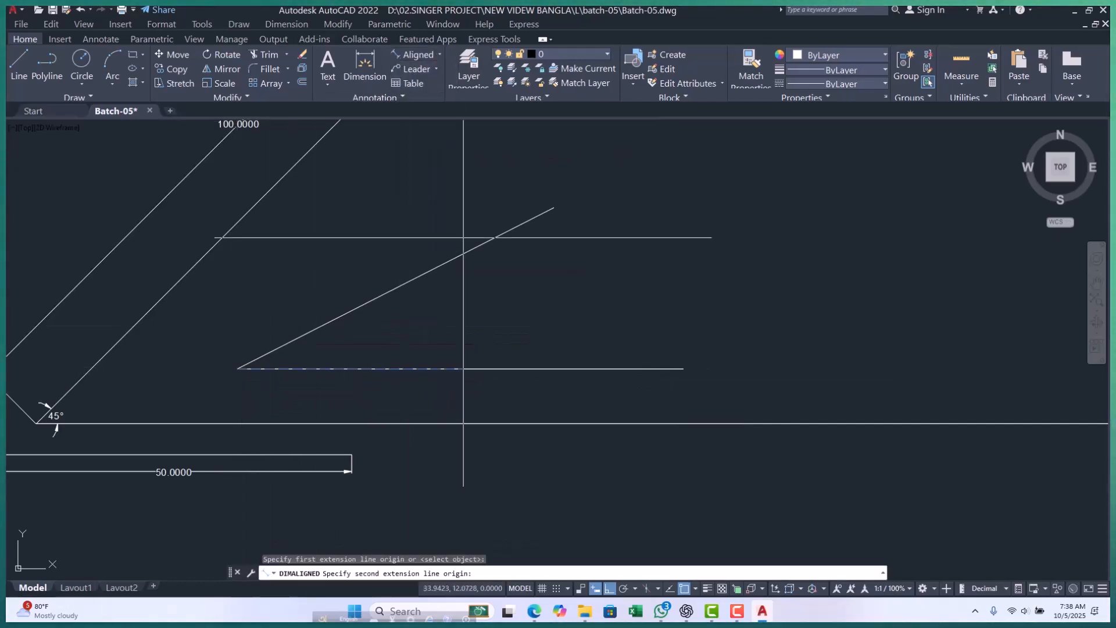
{"action": "left_click", "coordinate": [553, 208]}
{"action": "left_click", "coordinate": [451, 203]}
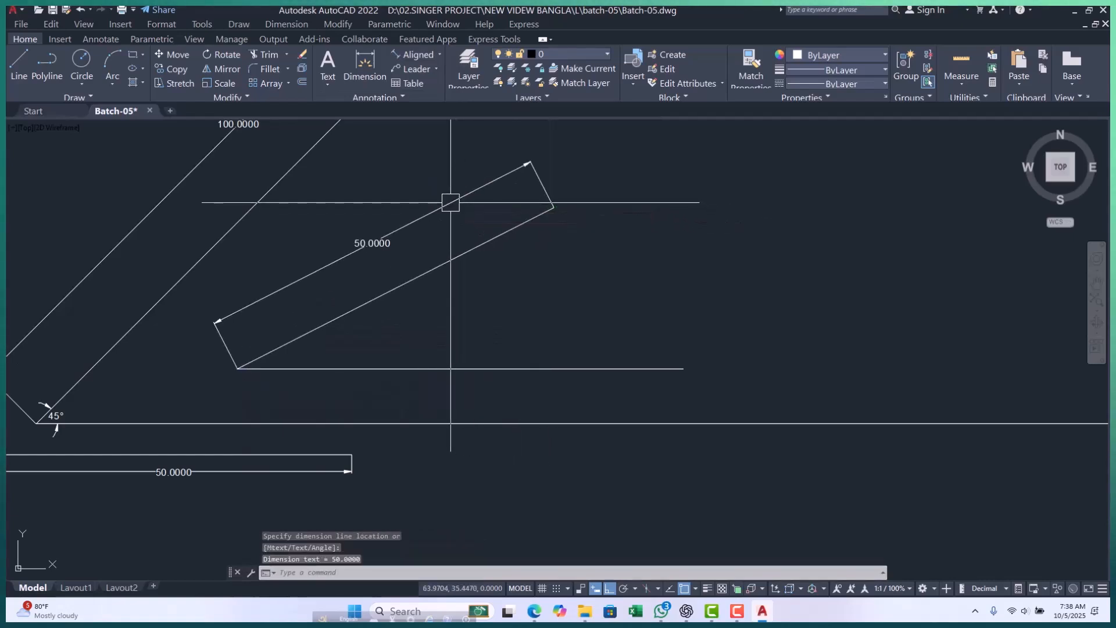
{"action": "key", "text": "Escape"}
{"action": "key", "text": "Escape"}
{"action": "key", "text": "Escape"}
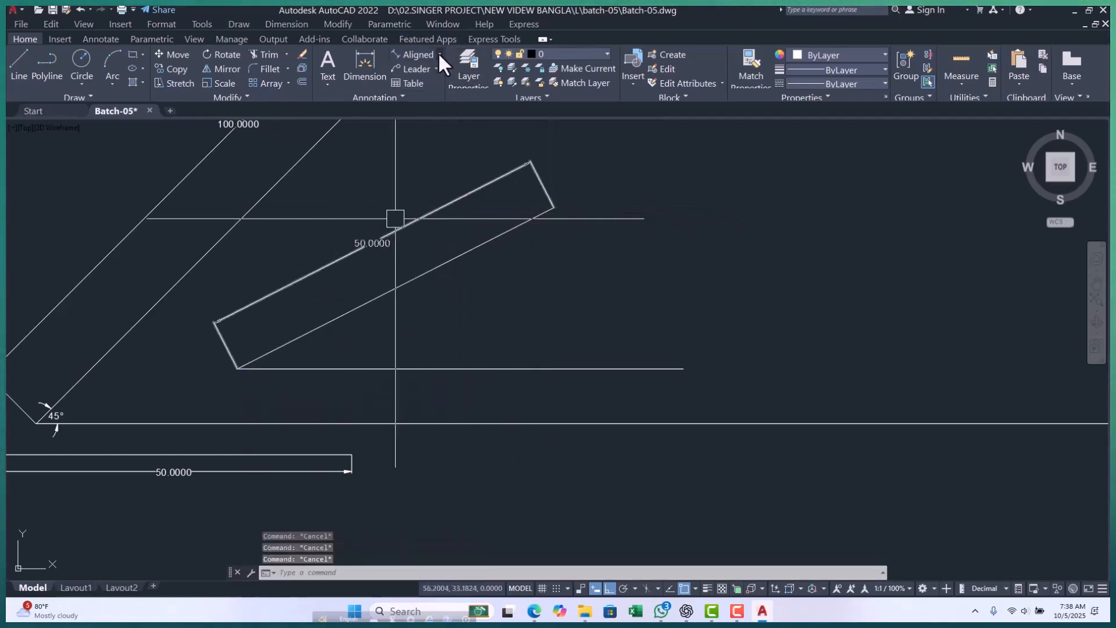
Add an angular dimension between the 50-unit sloped line and its horizontal base polyline, near the vertex.
{"action": "left_click", "coordinate": [439, 54]}
{"action": "left_click", "coordinate": [427, 125]}
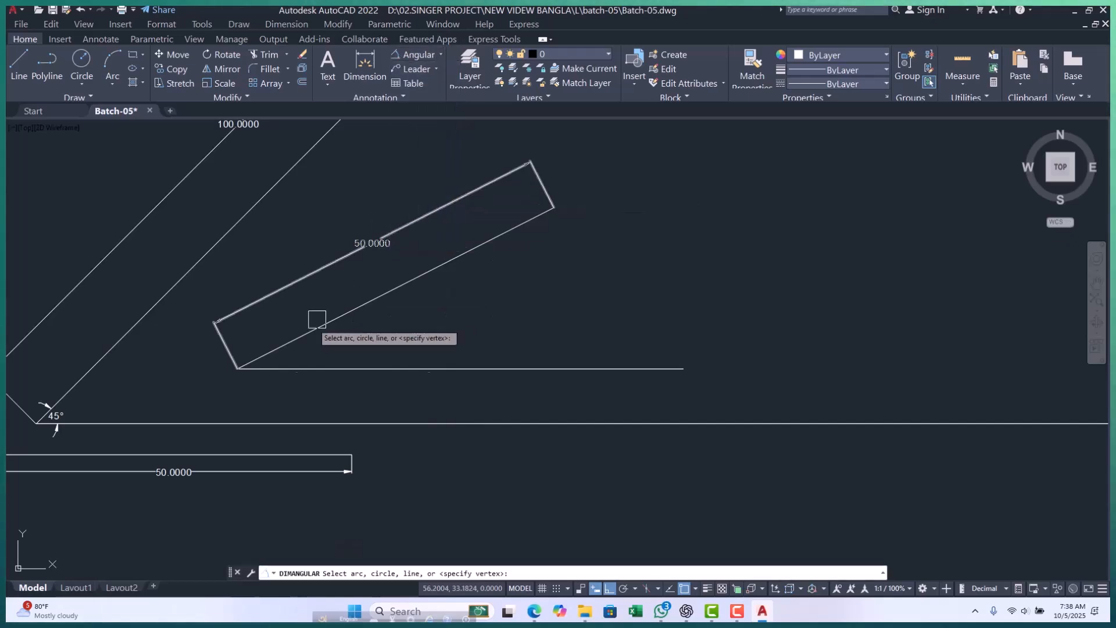
{"action": "scroll", "coordinate": [272, 354], "scroll_direction": "up", "scroll_amount": 4}
{"action": "left_click", "coordinate": [274, 325]}
{"action": "left_click", "coordinate": [275, 374]}
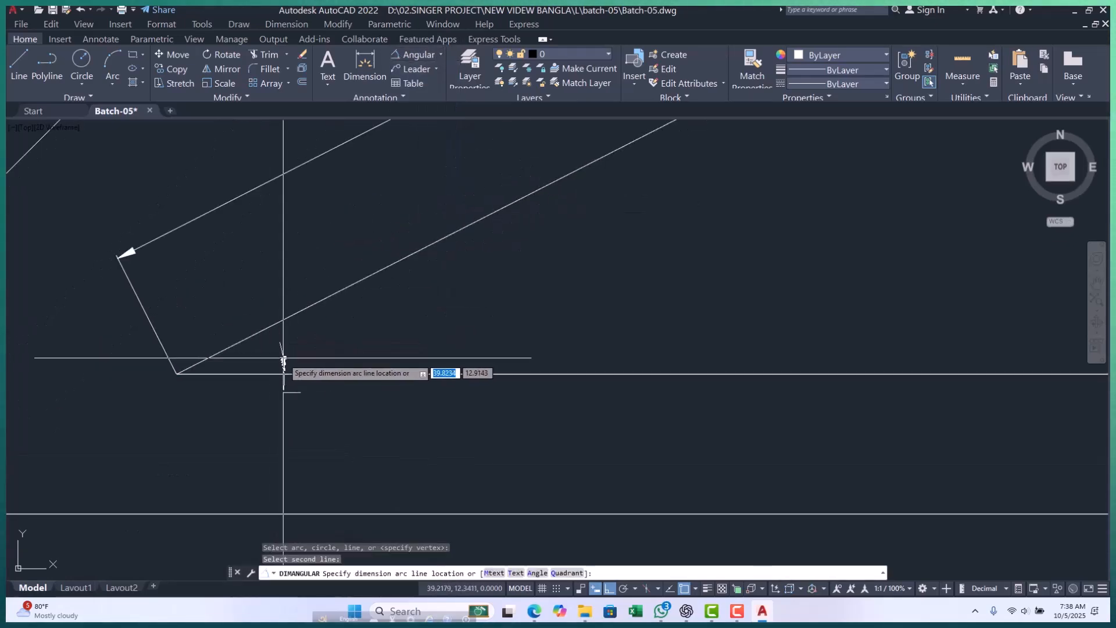
{"action": "left_click", "coordinate": [373, 349]}
{"action": "key", "text": "Escape"}
{"action": "key", "text": "Escape"}
{"action": "key", "text": "Escape"}
Draw a line 15 units long at an angle of 12° below the upper end of the 27° line.
{"action": "scroll", "coordinate": [379, 314], "scroll_direction": "down", "scroll_amount": 4}
{"action": "scroll", "coordinate": [379, 314], "scroll_direction": "up", "scroll_amount": 5}
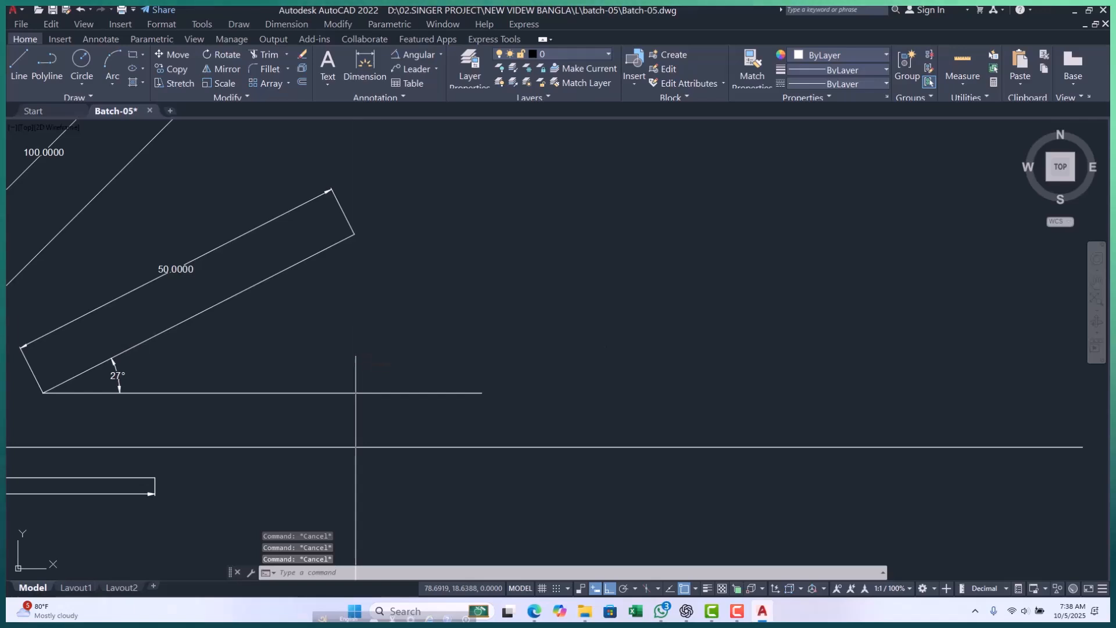
{"action": "type", "text": "l"}
{"action": "key", "text": "Return"}
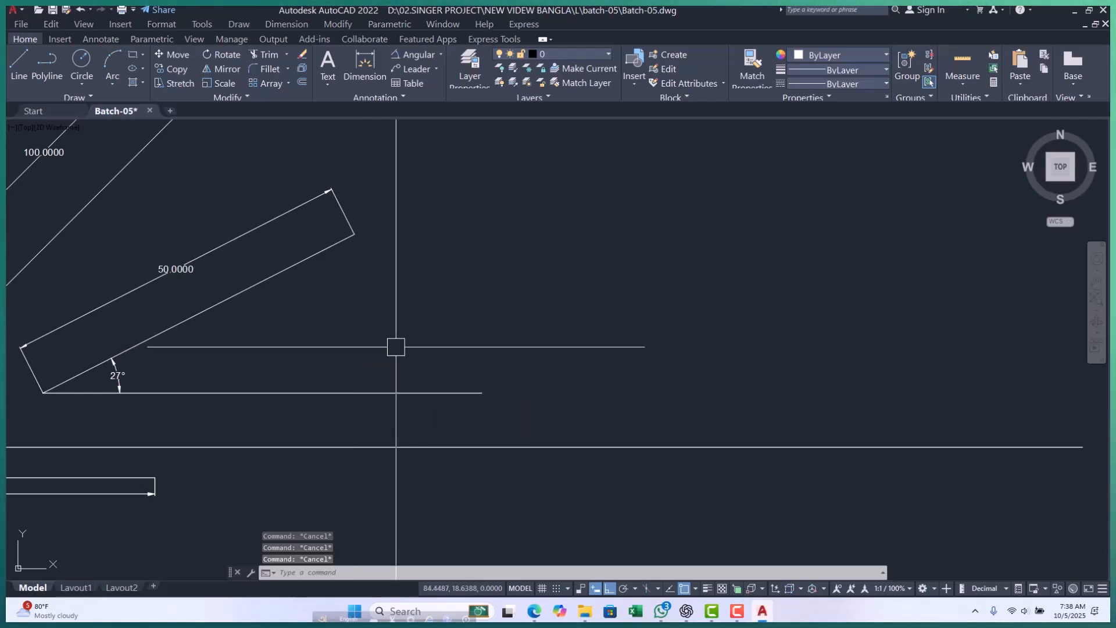
{"action": "scroll", "coordinate": [349, 372], "scroll_direction": "up", "scroll_amount": 3}
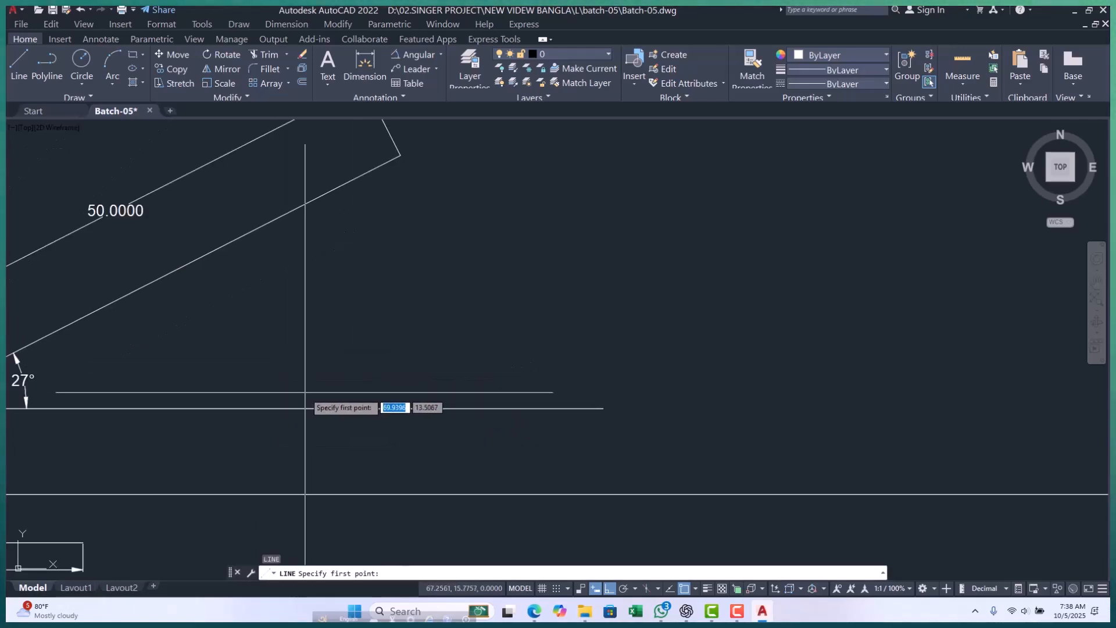
{"action": "left_click", "coordinate": [283, 381]}
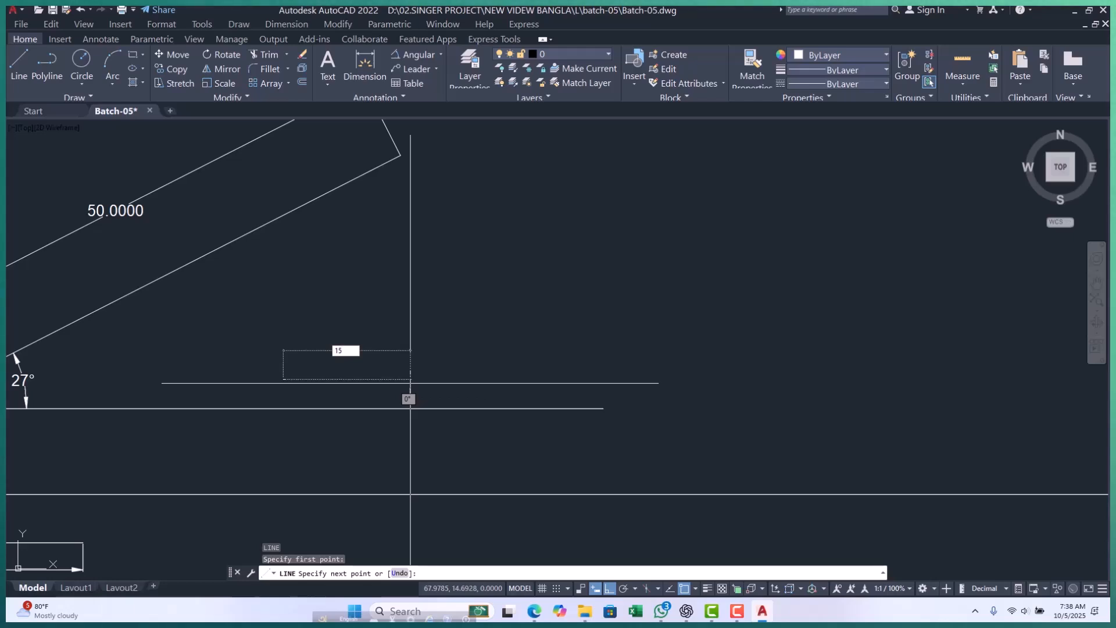
{"action": "key", "text": "Tab"}
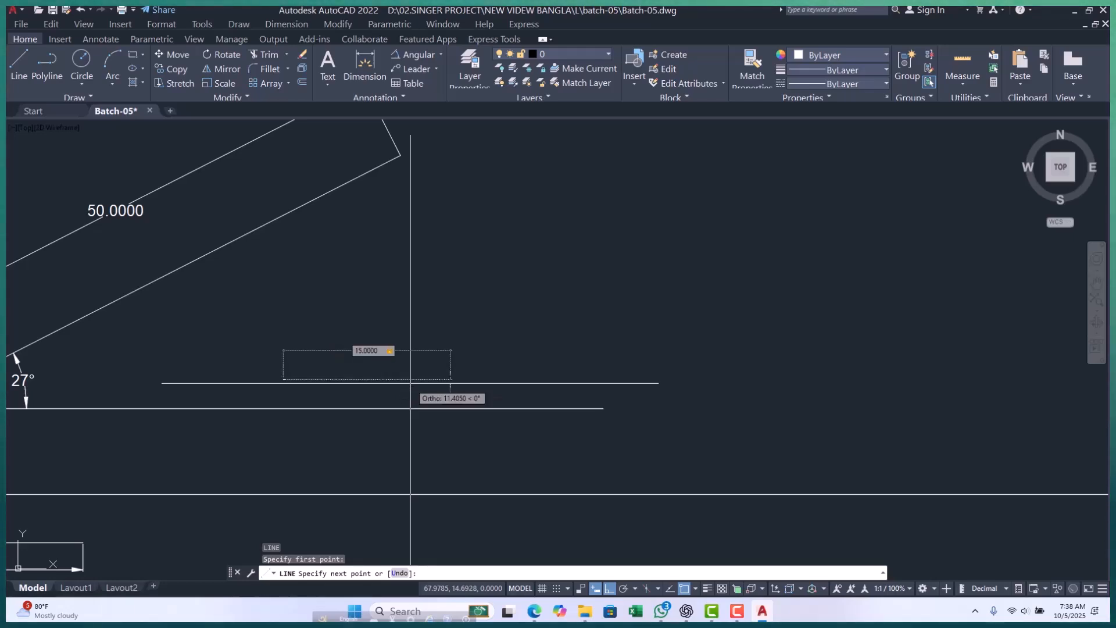
{"action": "type", "text": "12"}
{"action": "key", "text": "Return"}
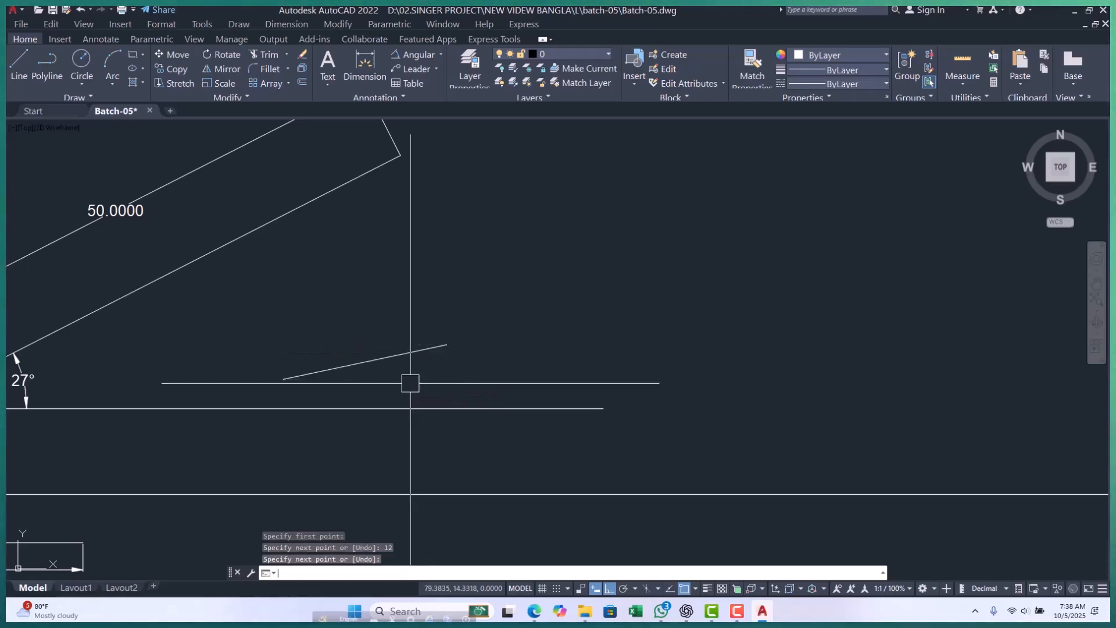
{"action": "key", "text": "Return"}
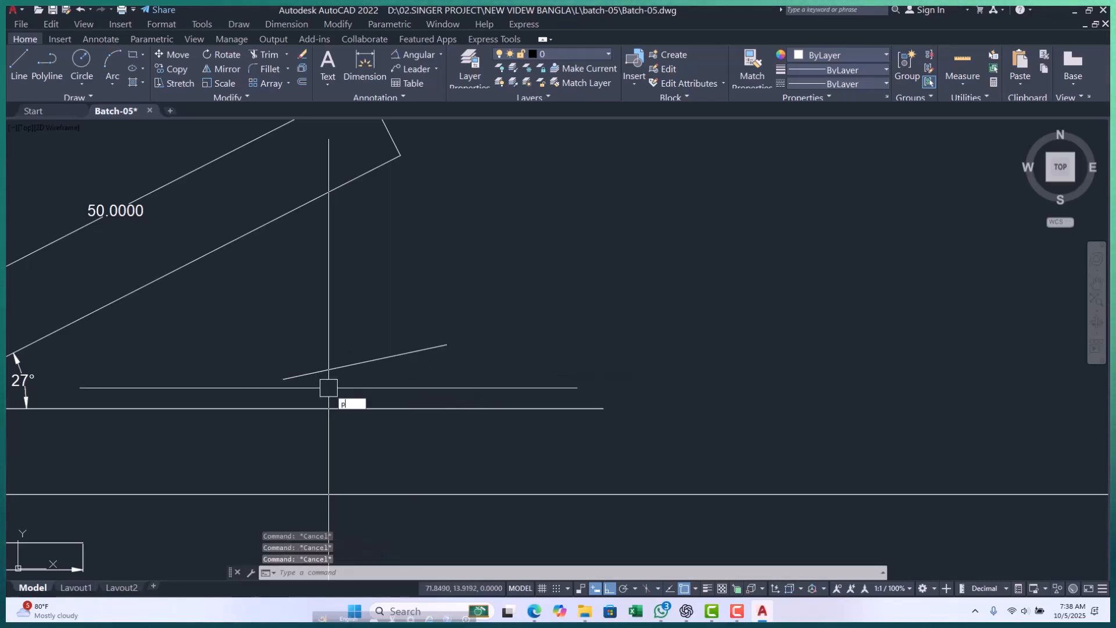
Draw a horizontal polyline about 24 units long from the lower end of the 12° line.
{"action": "type", "text": "pl"}
{"action": "key", "text": "Return"}
{"action": "left_click", "coordinate": [283, 379]}
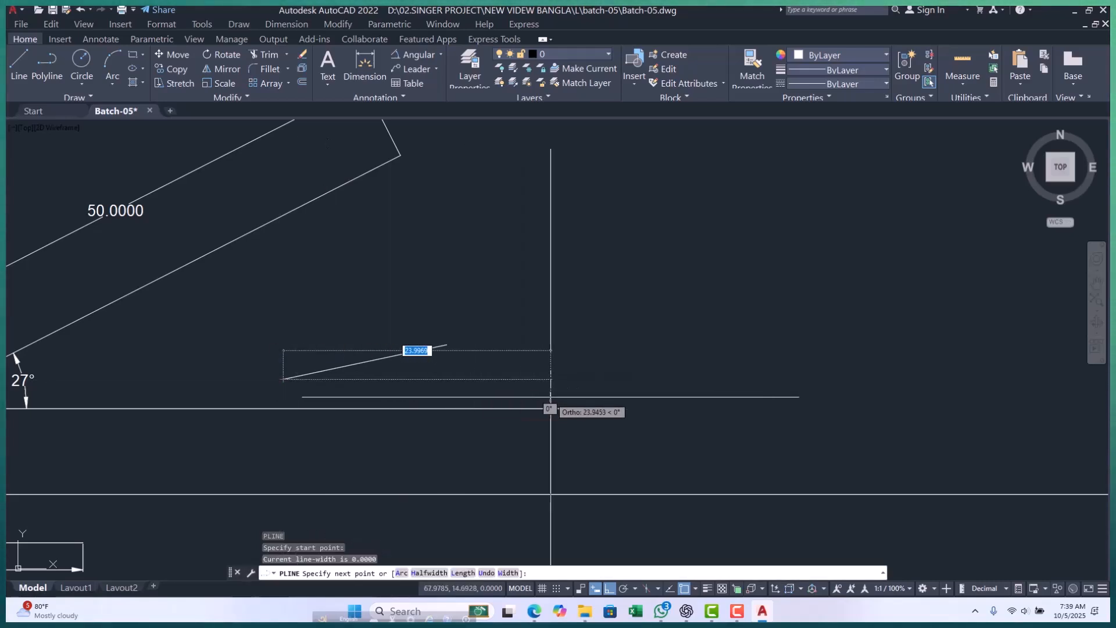
{"action": "key", "text": "Escape"}
{"action": "key", "text": "Escape"}
{"action": "key", "text": "Escape"}
Add an angular dimension between the 15-unit sloped line and its horizontal base, placing the arc beyond the sloped line's upper end.
{"action": "left_click", "coordinate": [420, 54]}
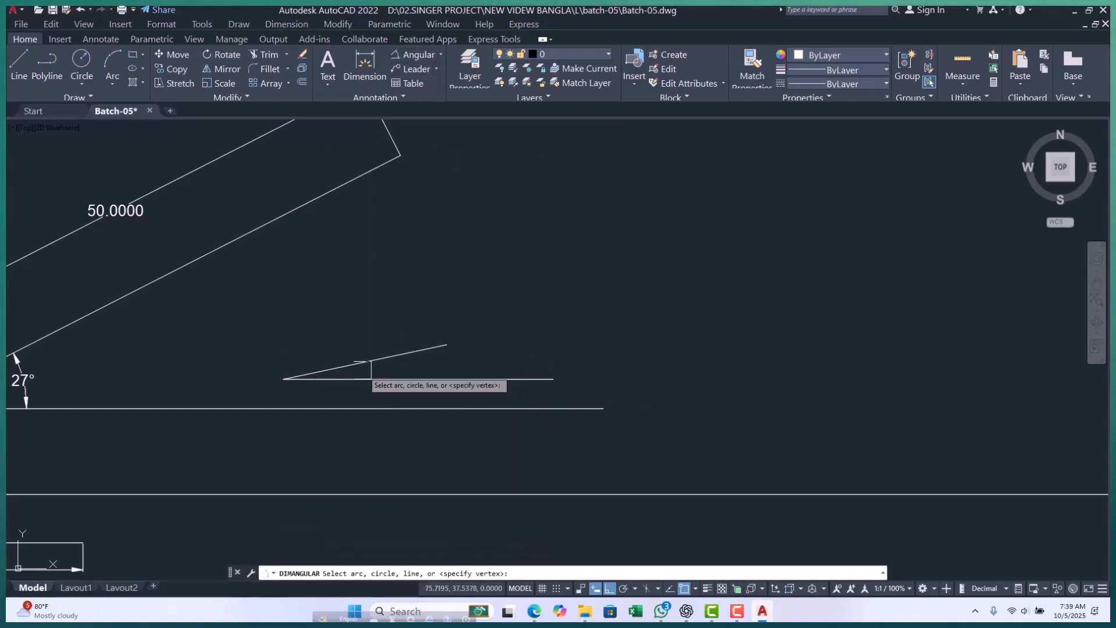
{"action": "scroll", "coordinate": [319, 396], "scroll_direction": "up", "scroll_amount": 6}
{"action": "left_click", "coordinate": [337, 286]}
{"action": "left_click", "coordinate": [354, 323]}
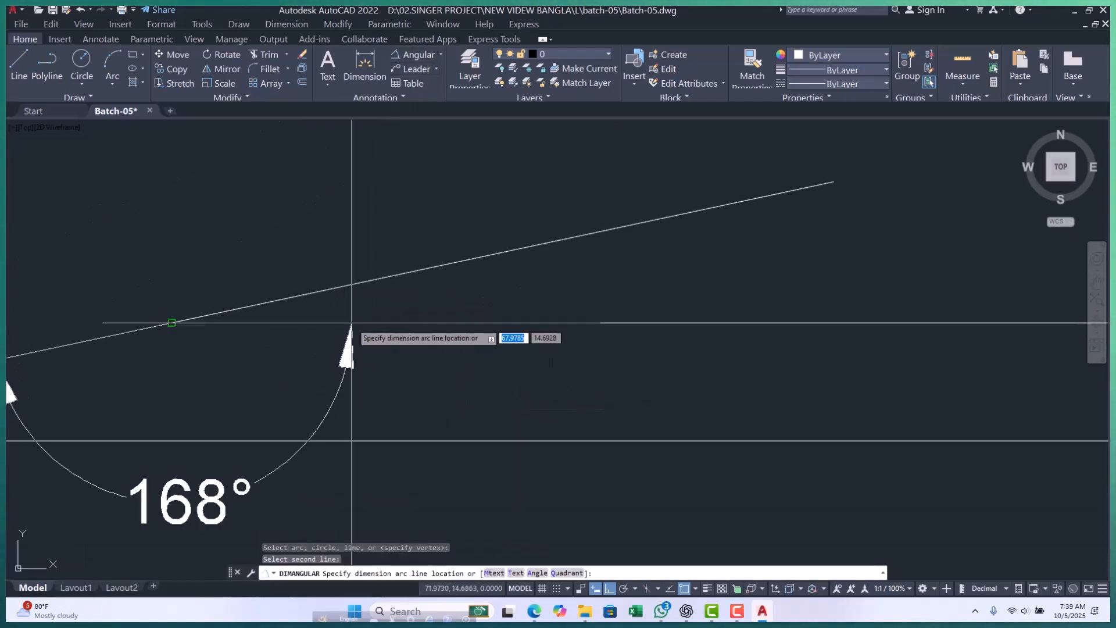
{"action": "scroll", "coordinate": [723, 269], "scroll_direction": "down", "scroll_amount": 7}
{"action": "scroll", "coordinate": [797, 271], "scroll_direction": "up", "scroll_amount": 4}
{"action": "left_click", "coordinate": [794, 275]}
{"action": "key", "text": "Escape"}
{"action": "key", "text": "Escape"}
{"action": "key", "text": "Escape"}
{"action": "left_click", "coordinate": [440, 54]}
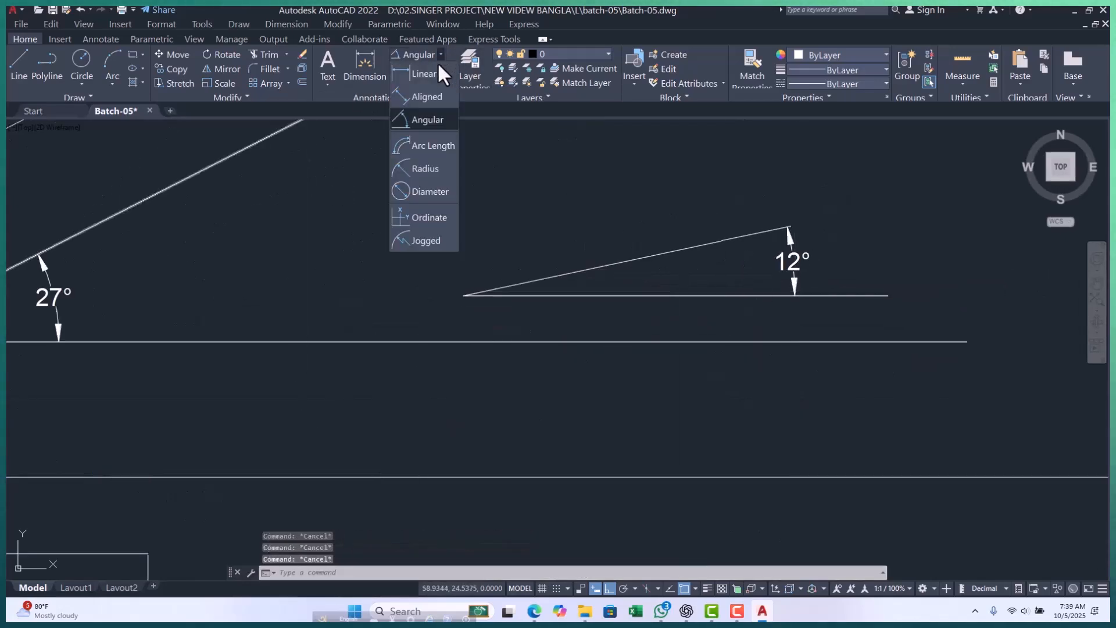
{"action": "left_click", "coordinate": [420, 76]}
{"action": "scroll", "coordinate": [494, 286], "scroll_direction": "up", "scroll_amount": 2}
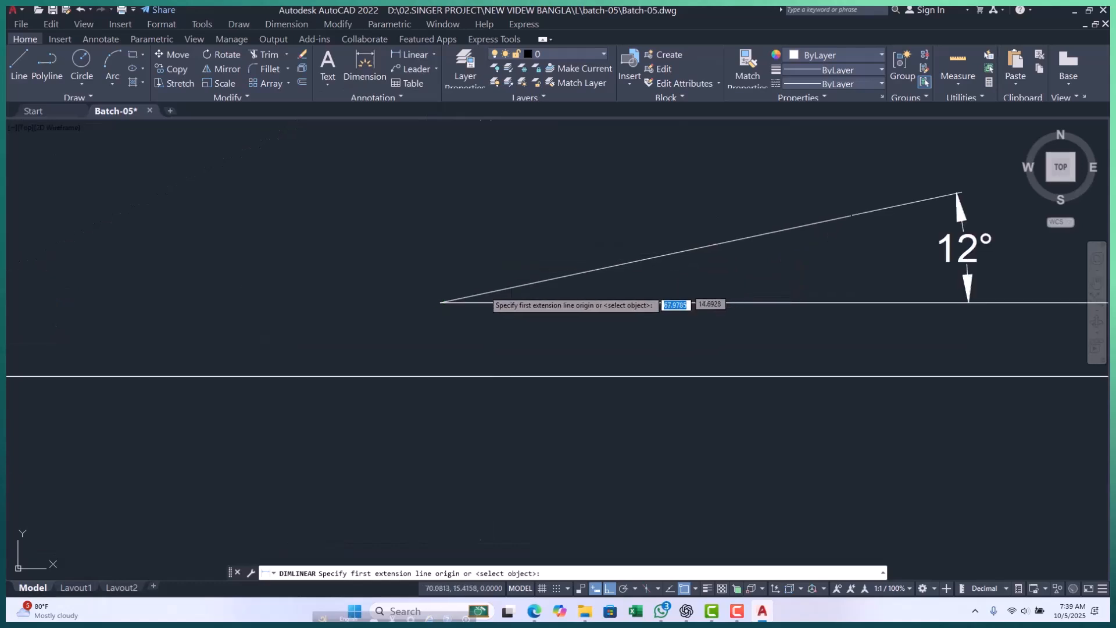
{"action": "left_click", "coordinate": [443, 301]}
{"action": "scroll", "coordinate": [353, 351], "scroll_direction": "down", "scroll_amount": 2}
{"action": "scroll", "coordinate": [733, 254], "scroll_direction": "up", "scroll_amount": 8}
{"action": "left_click", "coordinate": [667, 279]}
{"action": "scroll", "coordinate": [649, 282], "scroll_direction": "down", "scroll_amount": 4}
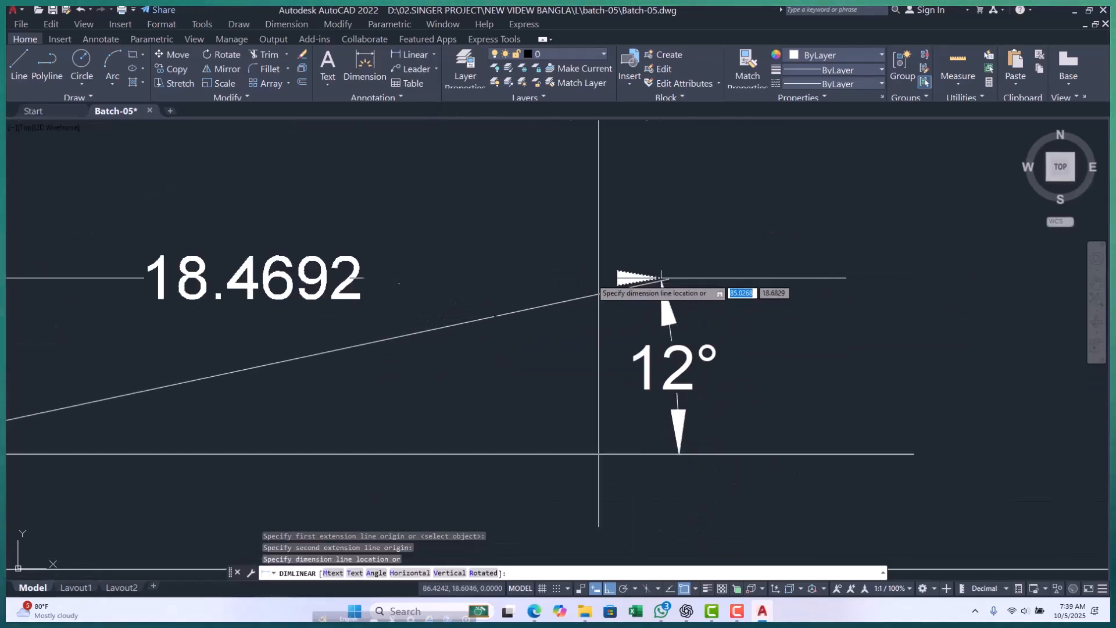
{"action": "scroll", "coordinate": [532, 278], "scroll_direction": "down", "scroll_amount": 2}
{"action": "key", "text": "Escape"}
{"action": "key", "text": "Escape"}
{"action": "key", "text": "Escape"}
{"action": "key", "text": "Escape"}
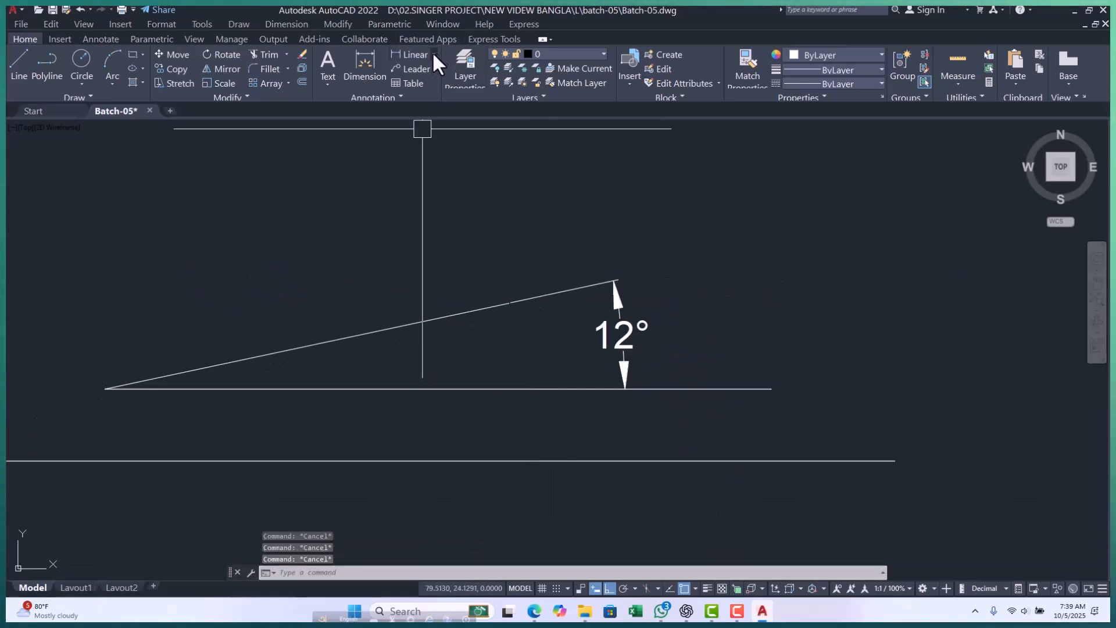
Place an aligned dimension above the 12° line, from the vertex to the end of the angular dimension's extension line.
{"action": "left_click", "coordinate": [434, 54]}
{"action": "left_click", "coordinate": [423, 96]}
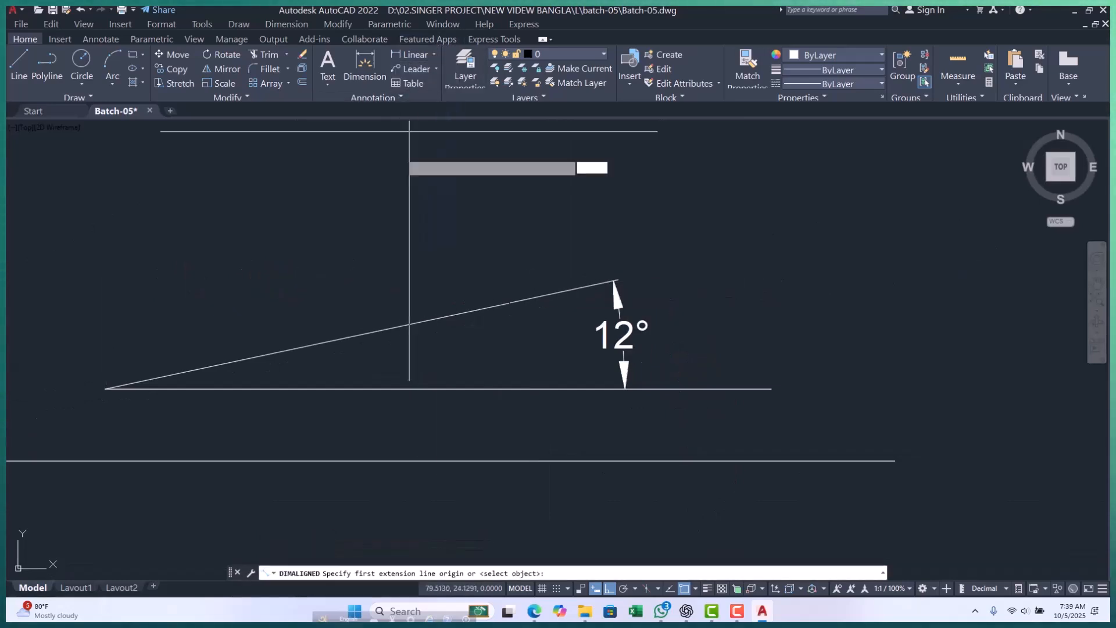
{"action": "left_click", "coordinate": [106, 389]}
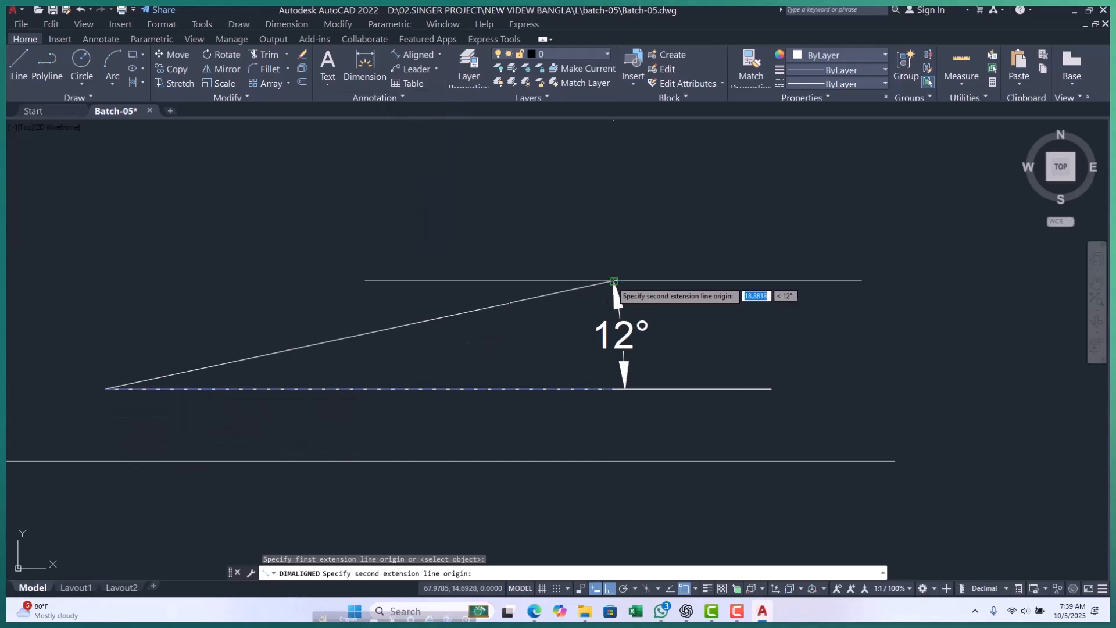
{"action": "left_click", "coordinate": [617, 281]}
{"action": "left_click", "coordinate": [449, 253]}
Stretch the new aligned dimension's second extension origin back to the upper endpoint of the 15-unit line.
{"action": "left_click", "coordinate": [607, 250]}
{"action": "left_click", "coordinate": [613, 276]}
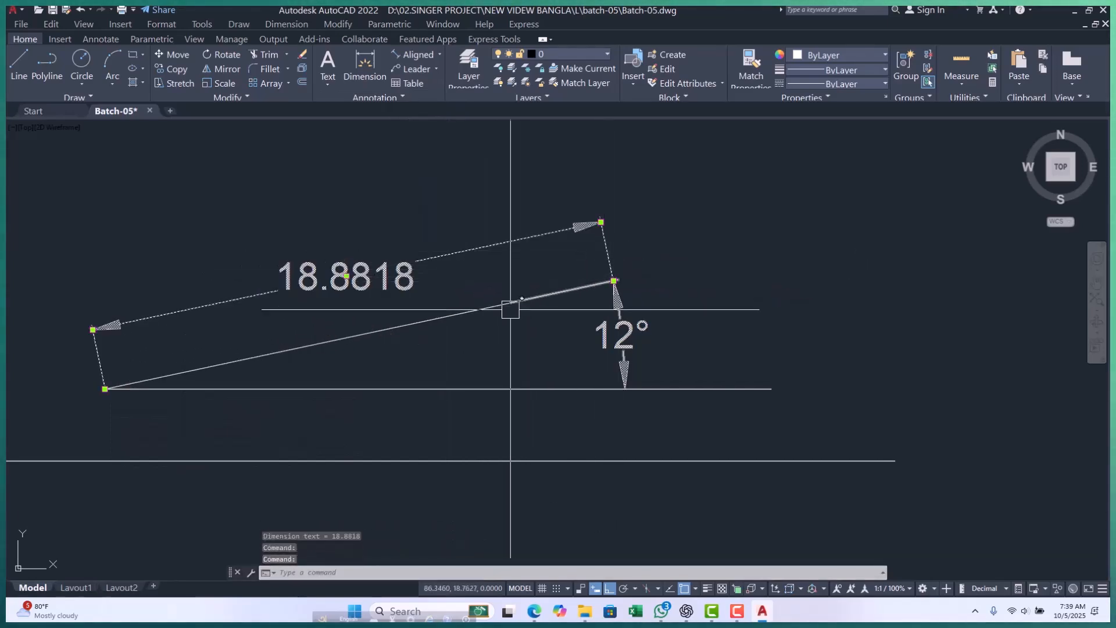
{"action": "left_click", "coordinate": [614, 281]}
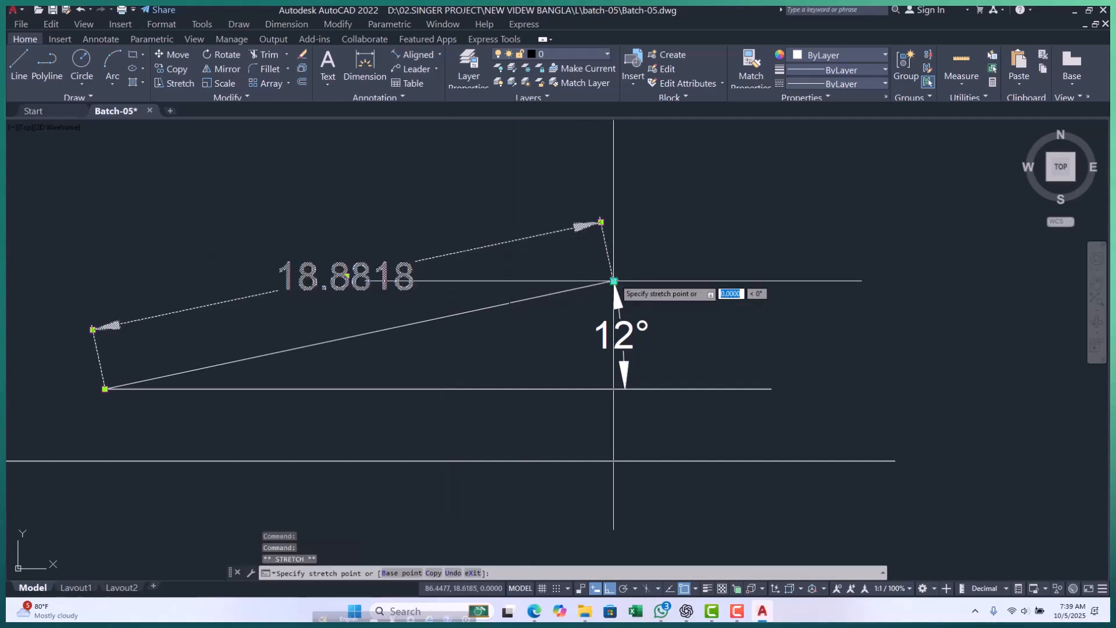
{"action": "left_click", "coordinate": [509, 302]}
{"action": "key", "text": "Escape"}
{"action": "key", "text": "Escape"}
{"action": "key", "text": "Escape"}
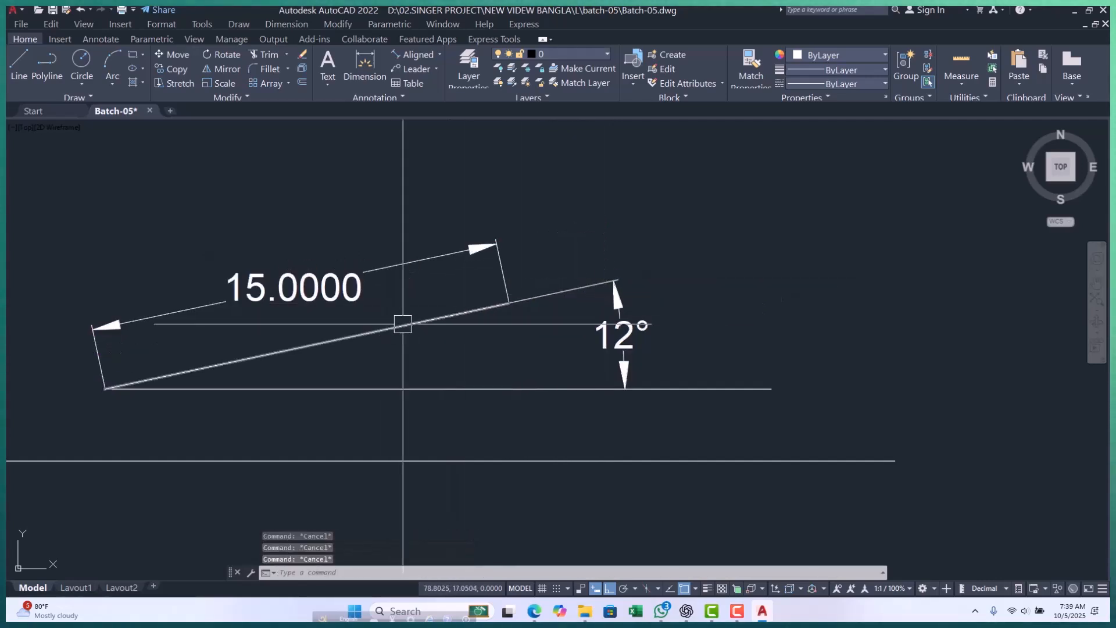
Draw a polyline 30 units long at 19° in the empty area above the 50-unit and 15-unit sloped lines.
{"action": "middle_click_drag", "start_coordinate": [316, 283], "coordinate": [367, 234]}
{"action": "scroll", "coordinate": [367, 234], "scroll_direction": "down", "scroll_amount": 3}
{"action": "mouse_move", "coordinate": [556, 308]}
{"action": "middle_mouse_down"}
{"action": "mouse_move", "coordinate": [566, 329]}
{"action": "mouse_move", "coordinate": [467, 337]}
{"action": "middle_mouse_up"}
{"action": "scroll", "coordinate": [467, 337], "scroll_direction": "down", "scroll_amount": 1}
{"action": "scroll", "coordinate": [309, 318], "scroll_direction": "down", "scroll_amount": 1}
{"action": "scroll", "coordinate": [221, 267], "scroll_direction": "up", "scroll_amount": 1}
{"action": "middle_click_drag", "start_coordinate": [231, 267], "coordinate": [205, 334]}
{"action": "mouse_move", "coordinate": [401, 348]}
{"action": "middle_mouse_down"}
{"action": "mouse_move", "coordinate": [303, 360]}
{"action": "mouse_move", "coordinate": [299, 379]}
{"action": "middle_mouse_up"}
{"action": "scroll", "coordinate": [302, 359], "scroll_direction": "up", "scroll_amount": 2}
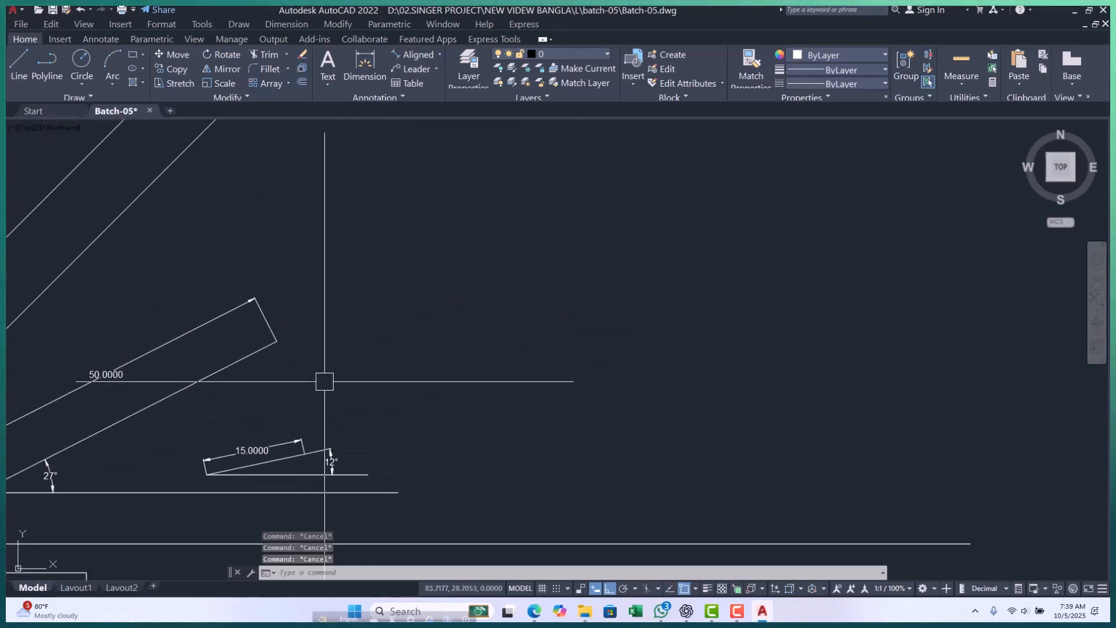
{"action": "key", "text": "Return"}
{"action": "scroll", "coordinate": [342, 397], "scroll_direction": "down", "scroll_amount": 2}
{"action": "scroll", "coordinate": [249, 426], "scroll_direction": "up", "scroll_amount": 2}
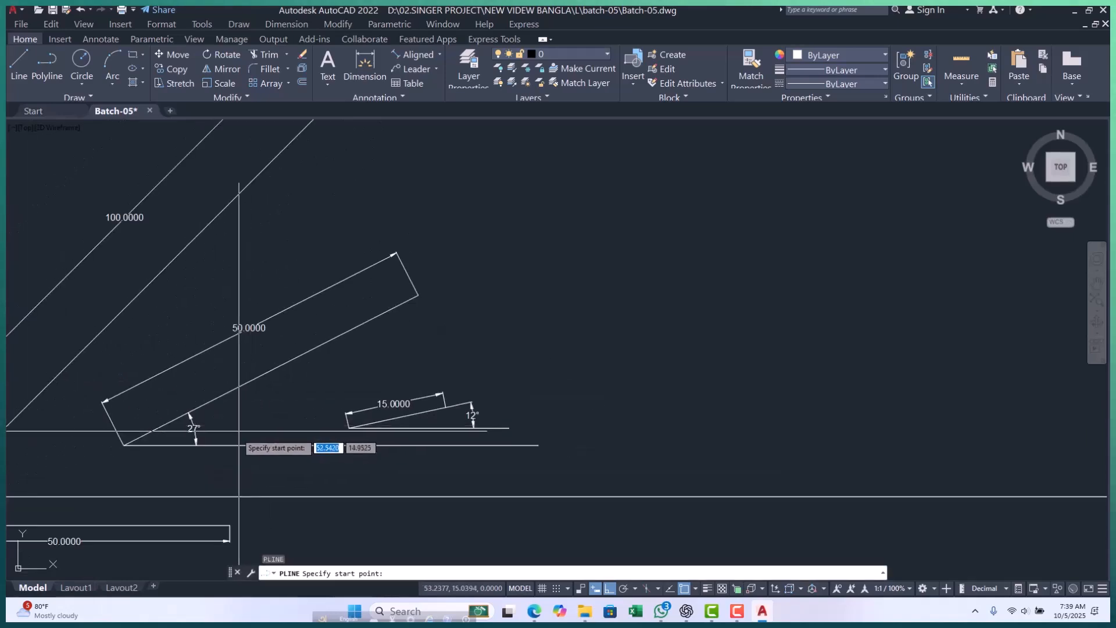
{"action": "scroll", "coordinate": [181, 431], "scroll_direction": "up", "scroll_amount": 3}
{"action": "scroll", "coordinate": [233, 404], "scroll_direction": "down", "scroll_amount": 3}
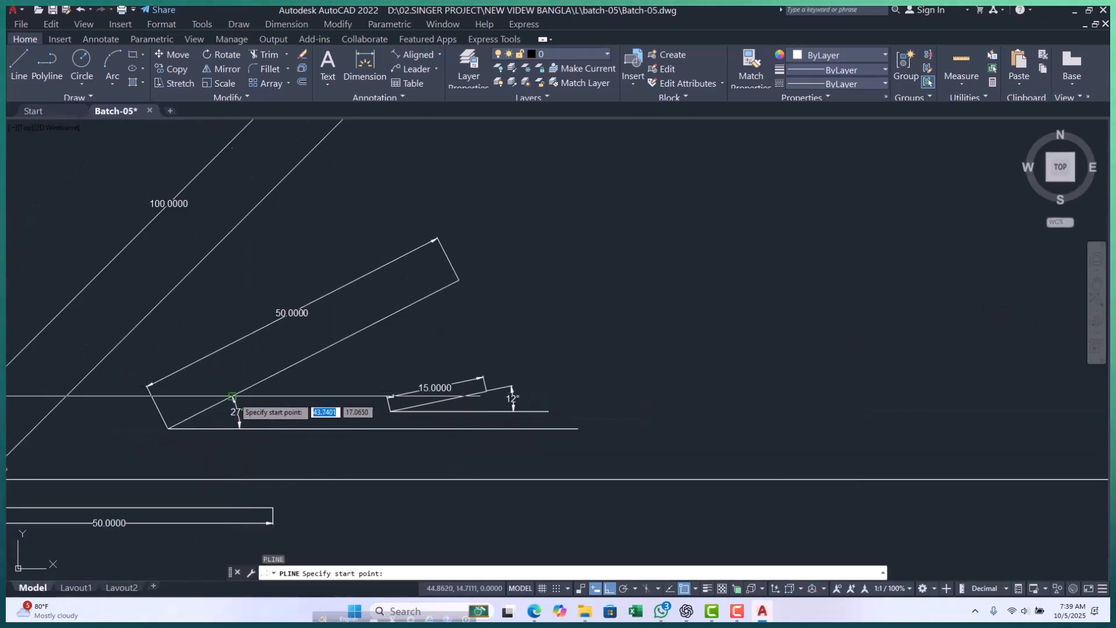
{"action": "scroll", "coordinate": [227, 390], "scroll_direction": "up", "scroll_amount": 2}
{"action": "scroll", "coordinate": [262, 410], "scroll_direction": "down", "scroll_amount": 3}
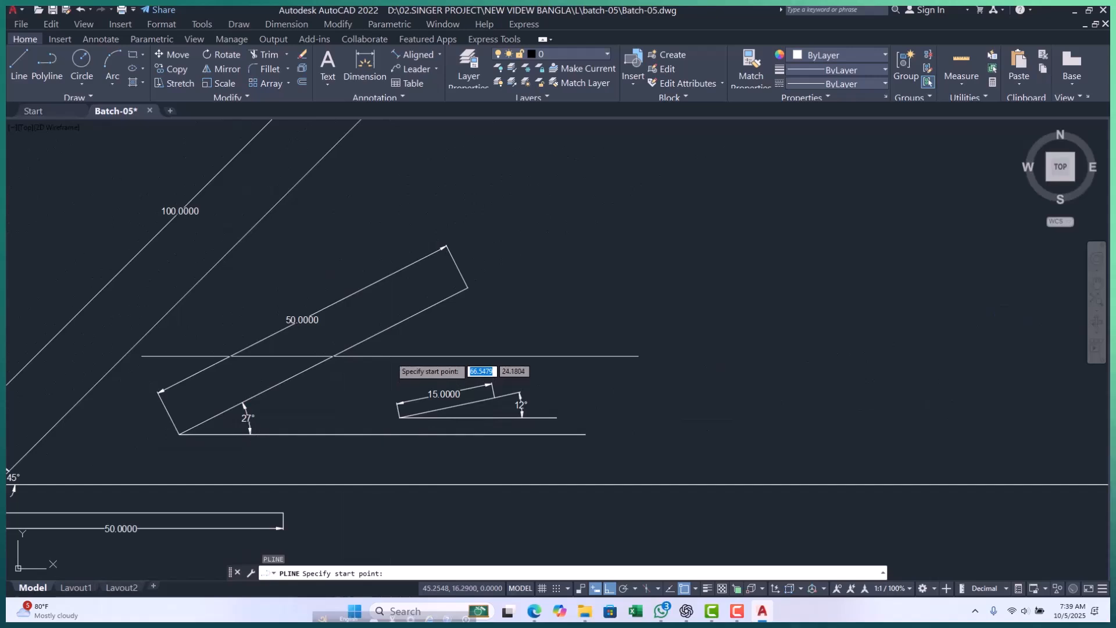
{"action": "scroll", "coordinate": [442, 346], "scroll_direction": "down", "scroll_amount": 2}
{"action": "scroll", "coordinate": [455, 319], "scroll_direction": "up", "scroll_amount": 2}
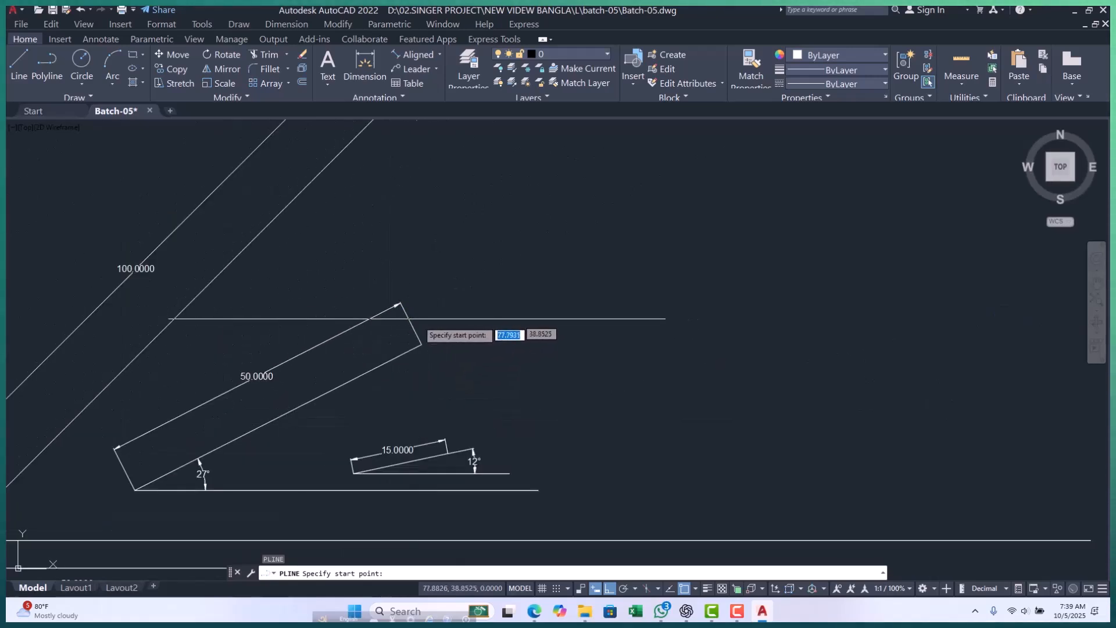
{"action": "scroll", "coordinate": [459, 338], "scroll_direction": "down", "scroll_amount": 3}
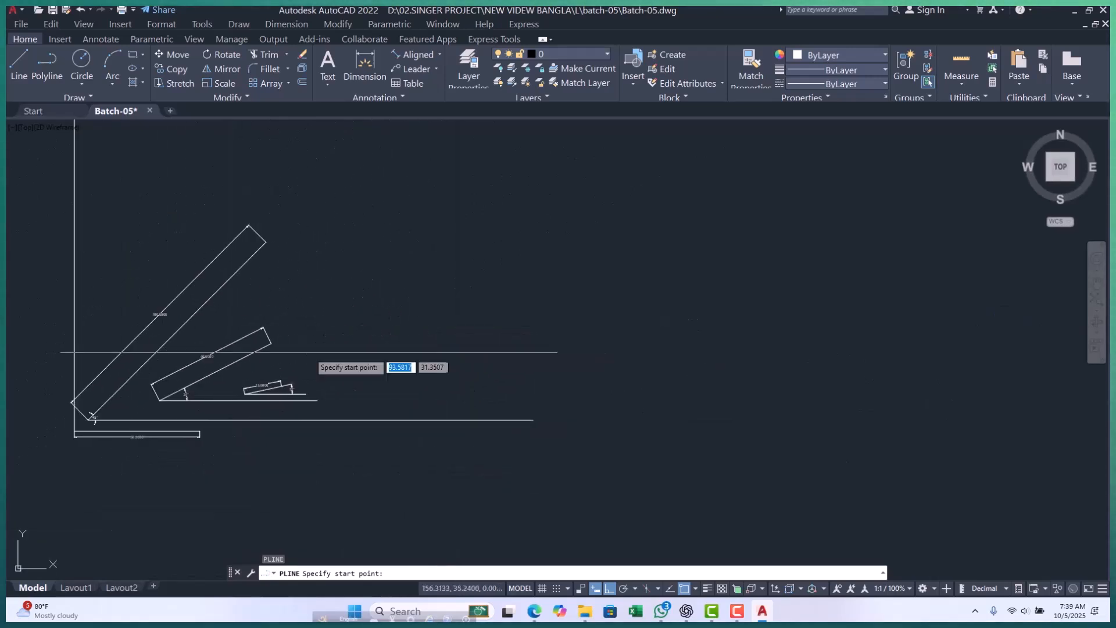
{"action": "scroll", "coordinate": [302, 347], "scroll_direction": "up", "scroll_amount": 3}
{"action": "scroll", "coordinate": [324, 321], "scroll_direction": "down", "scroll_amount": 2}
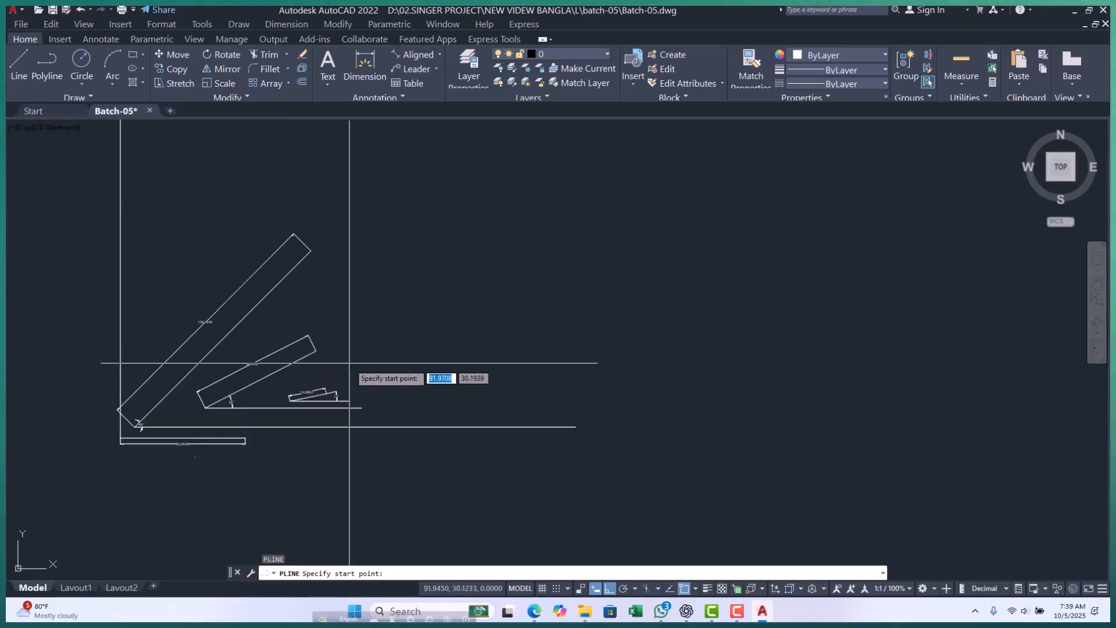
{"action": "left_click", "coordinate": [306, 292]}
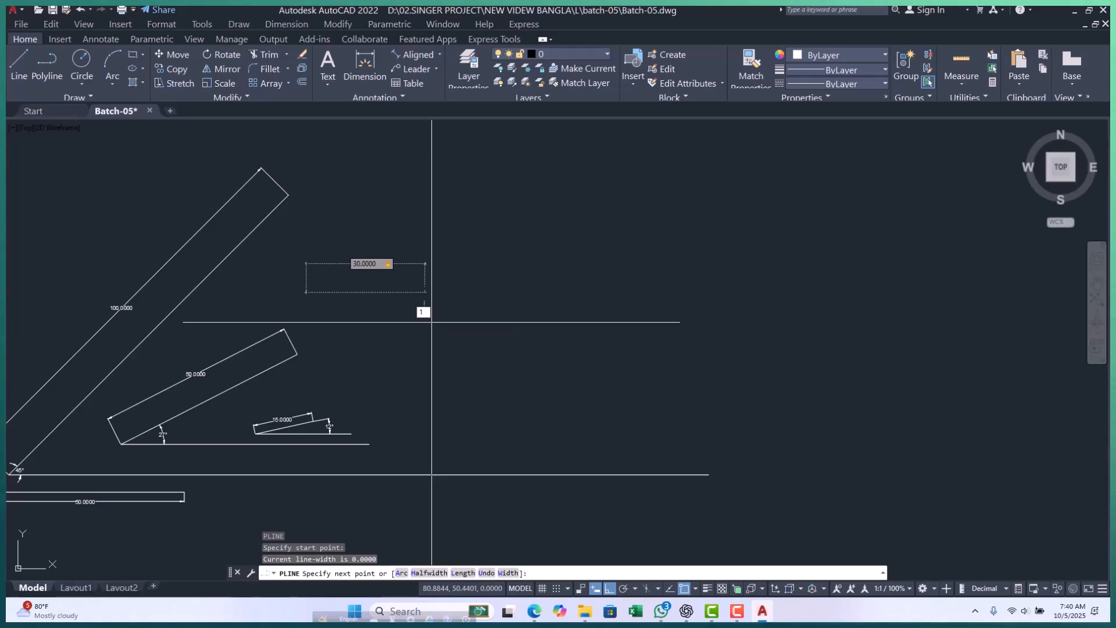
{"action": "key", "text": "Return"}
{"action": "key", "text": "Escape"}
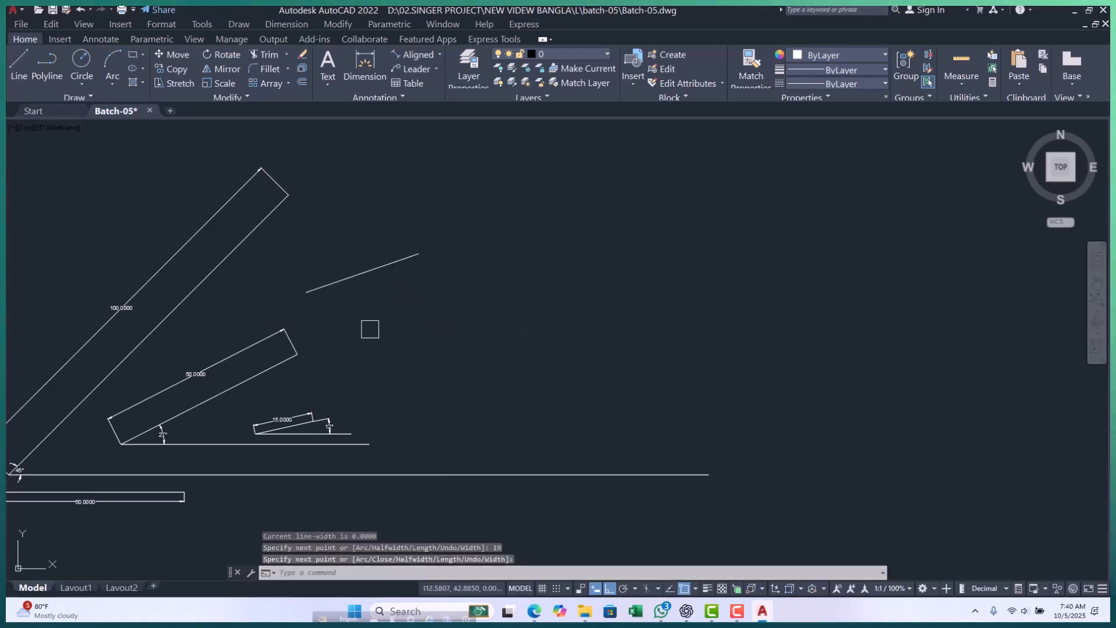
Draw a horizontal polyline about 31 units long from the lower end of the 19° line.
{"action": "type", "text": "pl"}
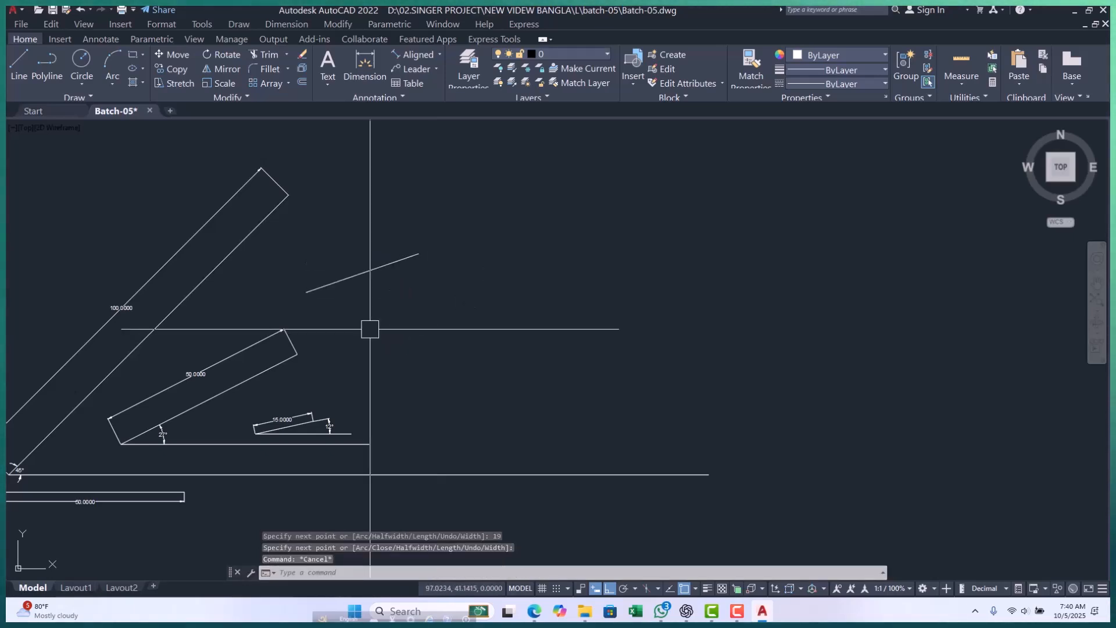
{"action": "key", "text": "Return"}
{"action": "scroll", "coordinate": [325, 300], "scroll_direction": "up", "scroll_amount": 4}
{"action": "left_click", "coordinate": [276, 278]}
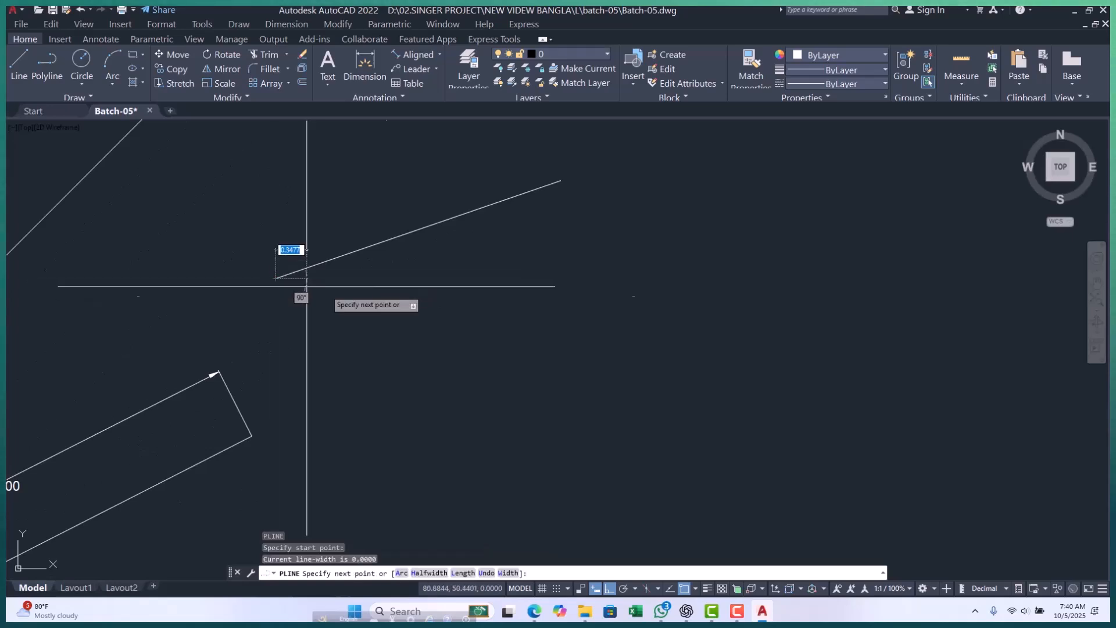
{"action": "left_click", "coordinate": [585, 311]}
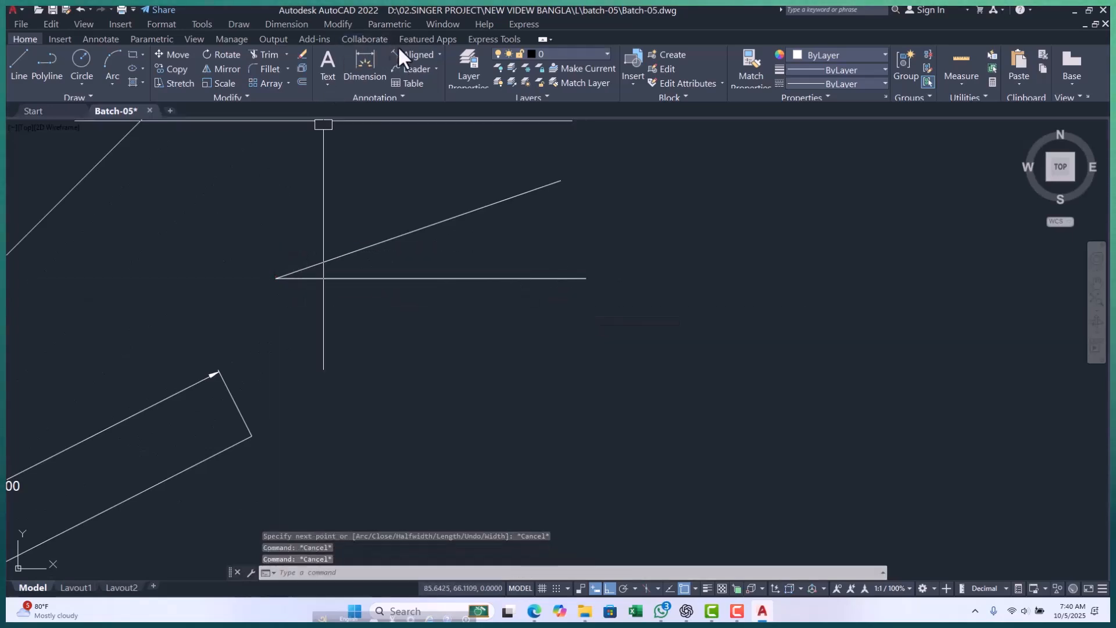
Add an aligned dimension between the two endpoints of the 19° line, placing it above the line.
{"action": "left_click", "coordinate": [414, 54]}
{"action": "left_click", "coordinate": [276, 279]}
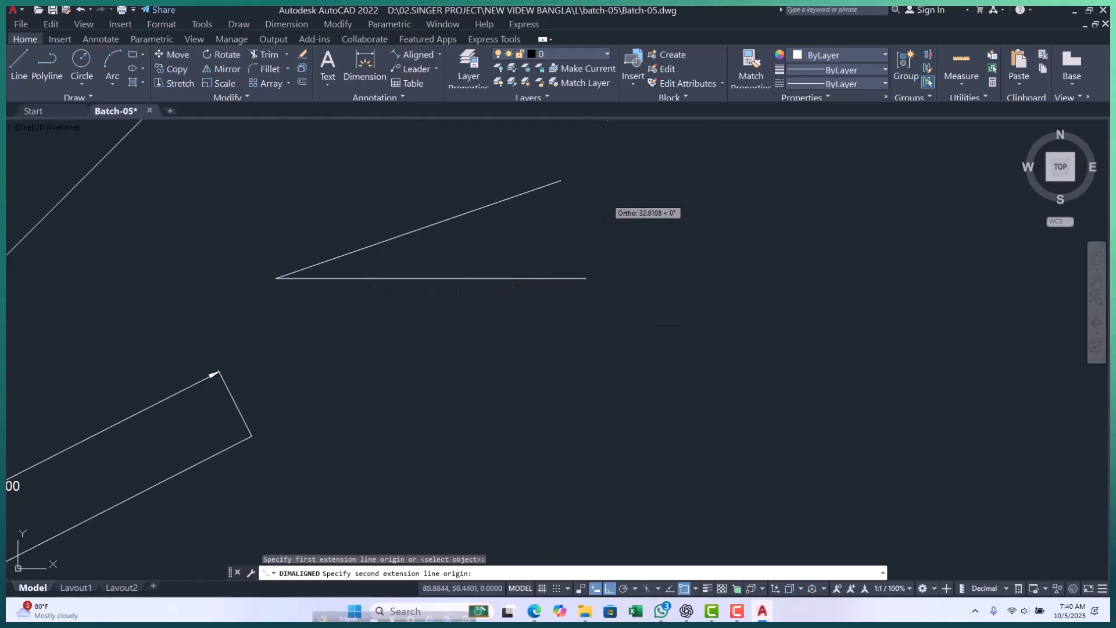
{"action": "left_click", "coordinate": [561, 181]}
{"action": "left_click", "coordinate": [431, 172]}
{"action": "key", "text": "Escape"}
{"action": "key", "text": "Escape"}
{"action": "key", "text": "Escape"}
Add an angular dimension between the 30-unit sloped line and its horizontal base, placing the arc between the two lines.
{"action": "middle_click_drag", "start_coordinate": [460, 193], "coordinate": [455, 222]}
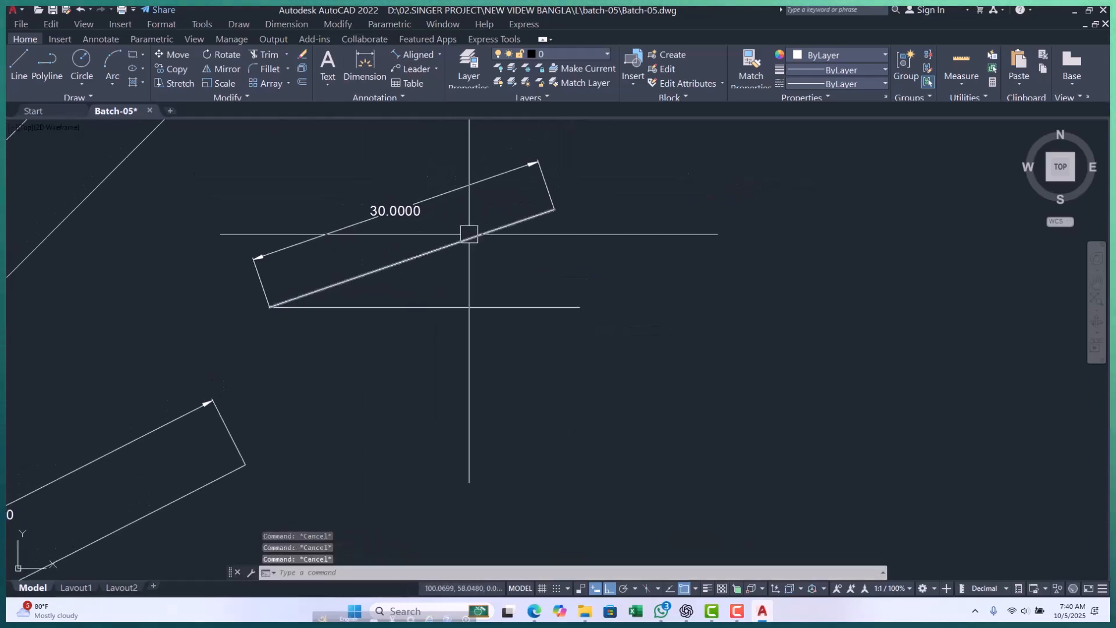
{"action": "left_click", "coordinate": [440, 52]}
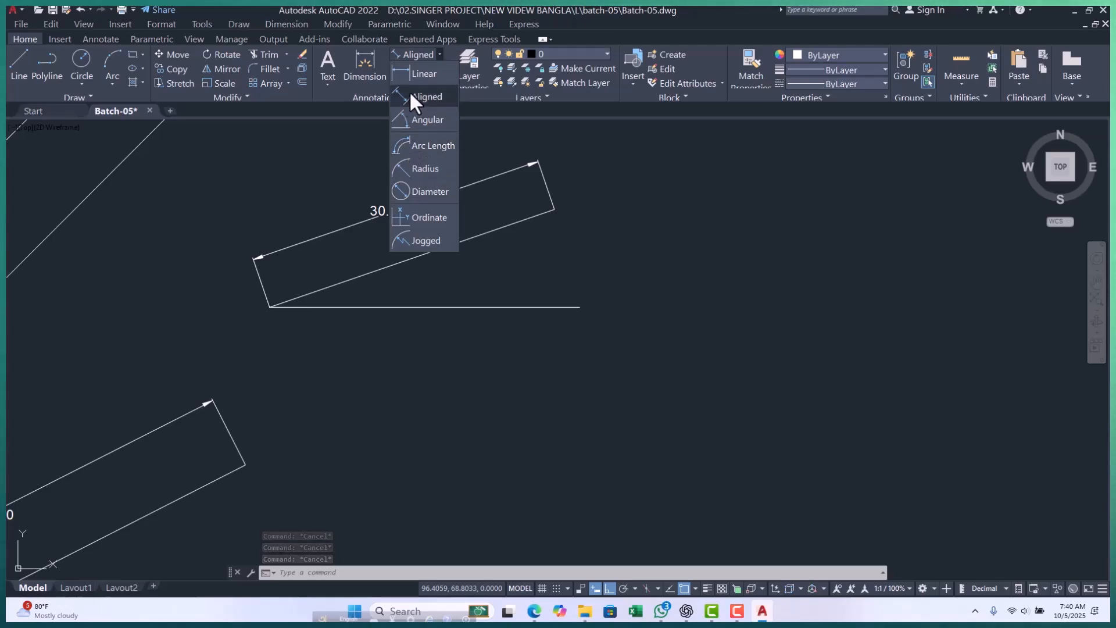
{"action": "left_click", "coordinate": [421, 121]}
{"action": "scroll", "coordinate": [344, 291], "scroll_direction": "up", "scroll_amount": 2}
{"action": "left_click", "coordinate": [351, 316]}
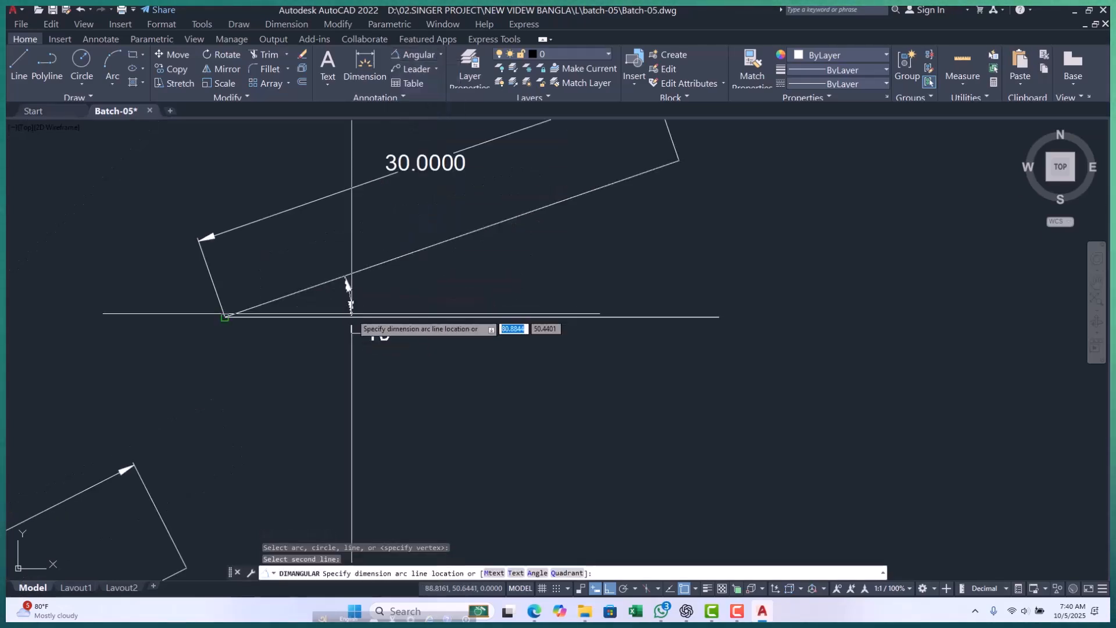
{"action": "left_click", "coordinate": [495, 283]}
{"action": "scroll", "coordinate": [448, 256], "scroll_direction": "down", "scroll_amount": 3}
{"action": "key", "text": "Escape"}
{"action": "key", "text": "Escape"}
{"action": "key", "text": "Escape"}
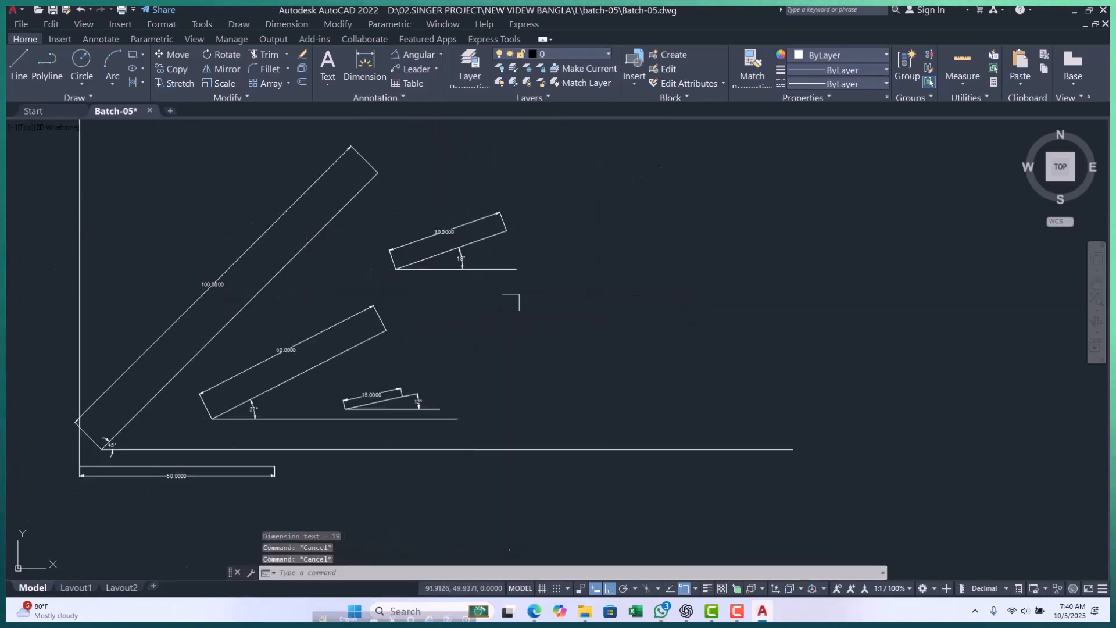
Review the dimensioned sloped lines across the drawing and the available dimension types, including Angular.
{"action": "scroll", "coordinate": [420, 301], "scroll_direction": "down", "scroll_amount": 2}
{"action": "scroll", "coordinate": [372, 328], "scroll_direction": "up", "scroll_amount": 1}
{"action": "mouse_move", "coordinate": [420, 330]}
{"action": "middle_mouse_down"}
{"action": "mouse_move", "coordinate": [343, 327]}
{"action": "mouse_move", "coordinate": [329, 309]}
{"action": "mouse_move", "coordinate": [308, 307]}
{"action": "middle_mouse_up"}
{"action": "scroll", "coordinate": [354, 333], "scroll_direction": "down", "scroll_amount": 2}
{"action": "scroll", "coordinate": [329, 320], "scroll_direction": "up", "scroll_amount": 2}
{"action": "scroll", "coordinate": [347, 301], "scroll_direction": "up", "scroll_amount": 2}
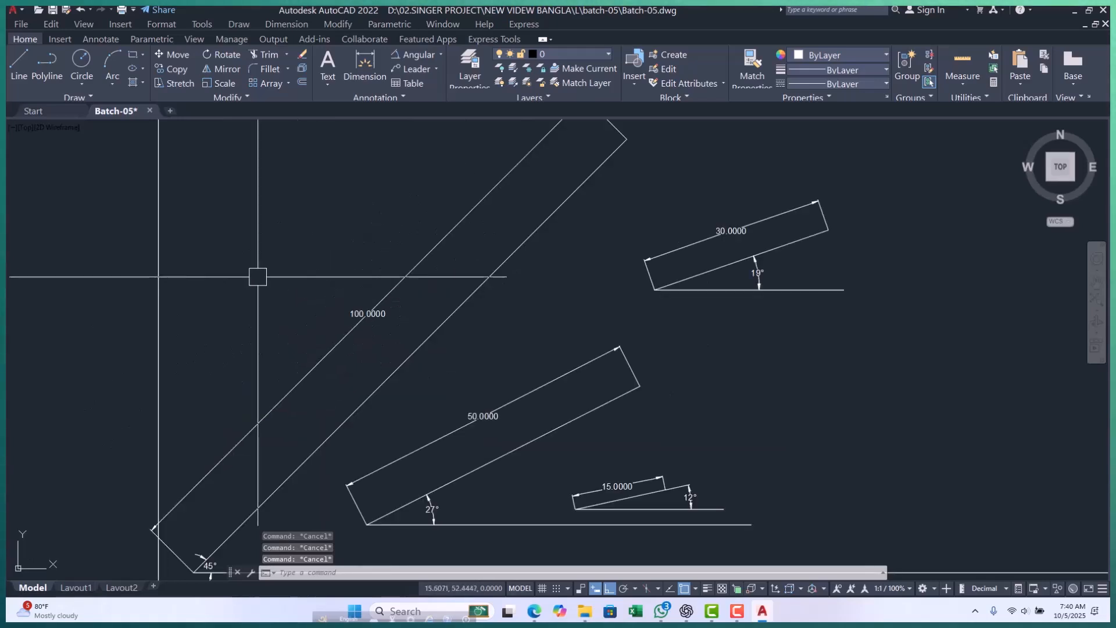
{"action": "scroll", "coordinate": [275, 311], "scroll_direction": "down", "scroll_amount": 2}
{"action": "scroll", "coordinate": [376, 324], "scroll_direction": "down", "scroll_amount": 2}
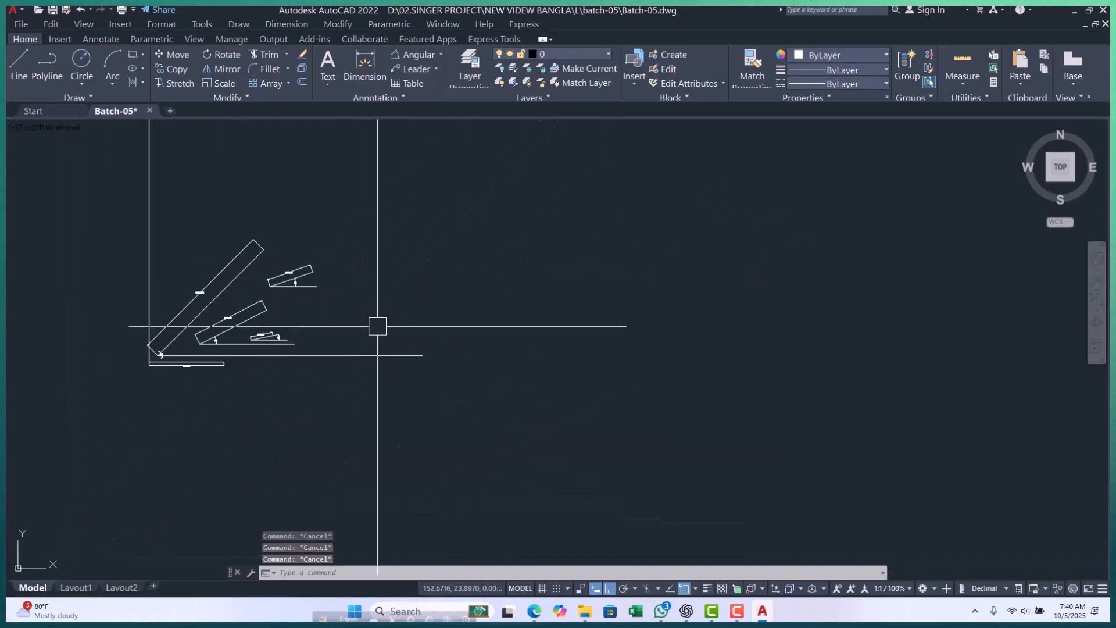
{"action": "scroll", "coordinate": [270, 317], "scroll_direction": "up", "scroll_amount": 4}
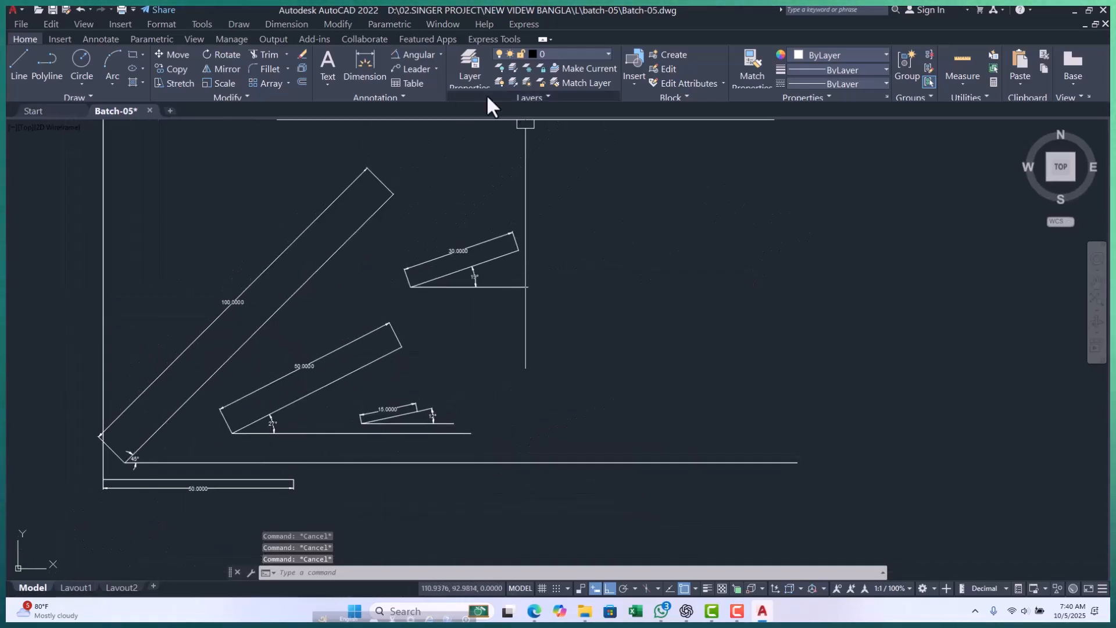
{"action": "left_click", "coordinate": [441, 54]}
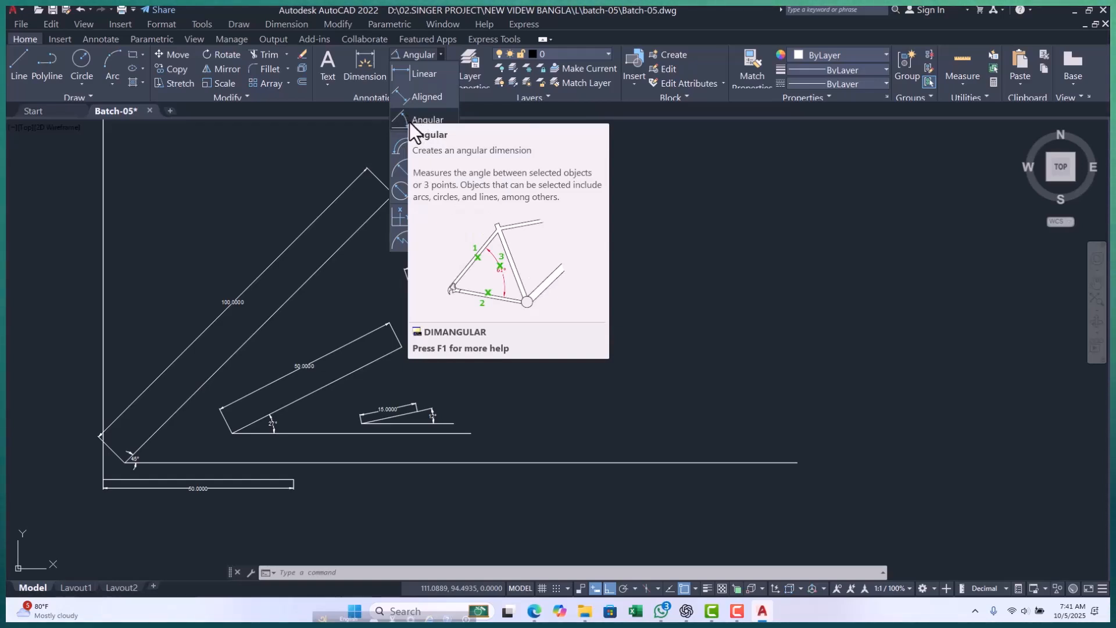
{"action": "key", "text": "Escape"}
{"action": "key", "text": "Escape"}
{"action": "key", "text": "Escape"}
Draw a horizontal polyline 50 units long beyond the 15-unit sloped line, above the long base line.
{"action": "middle_click_drag", "start_coordinate": [562, 367], "coordinate": [503, 326]}
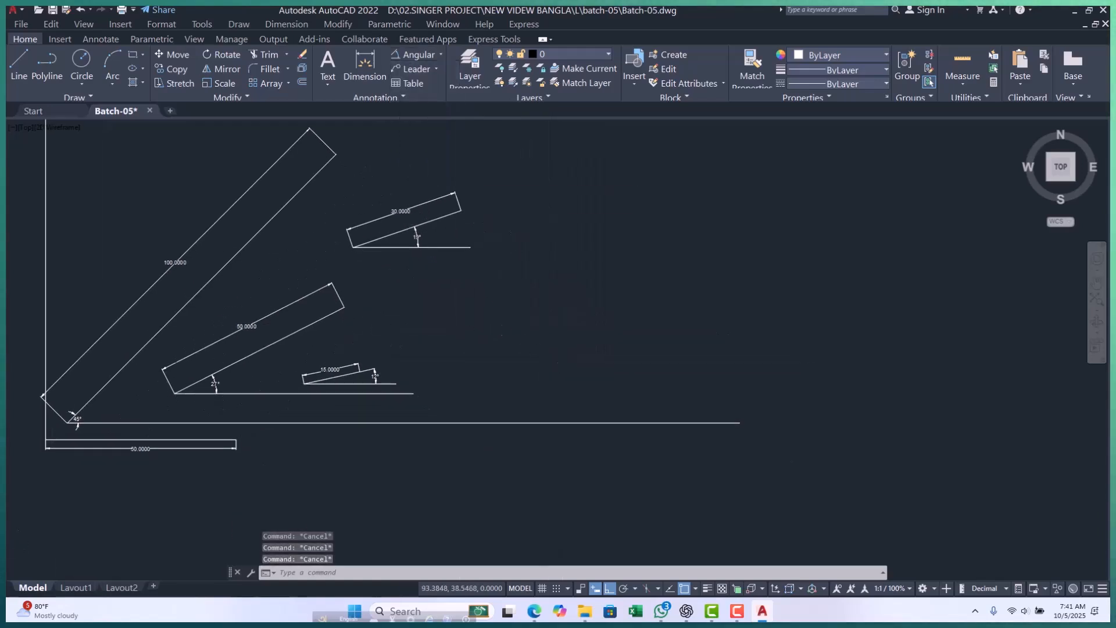
{"action": "type", "text": "pl"}
{"action": "key", "text": "Return"}
{"action": "scroll", "coordinate": [465, 343], "scroll_direction": "down", "scroll_amount": 5}
{"action": "scroll", "coordinate": [419, 372], "scroll_direction": "up", "scroll_amount": 5}
{"action": "scroll", "coordinate": [581, 329], "scroll_direction": "up", "scroll_amount": 3}
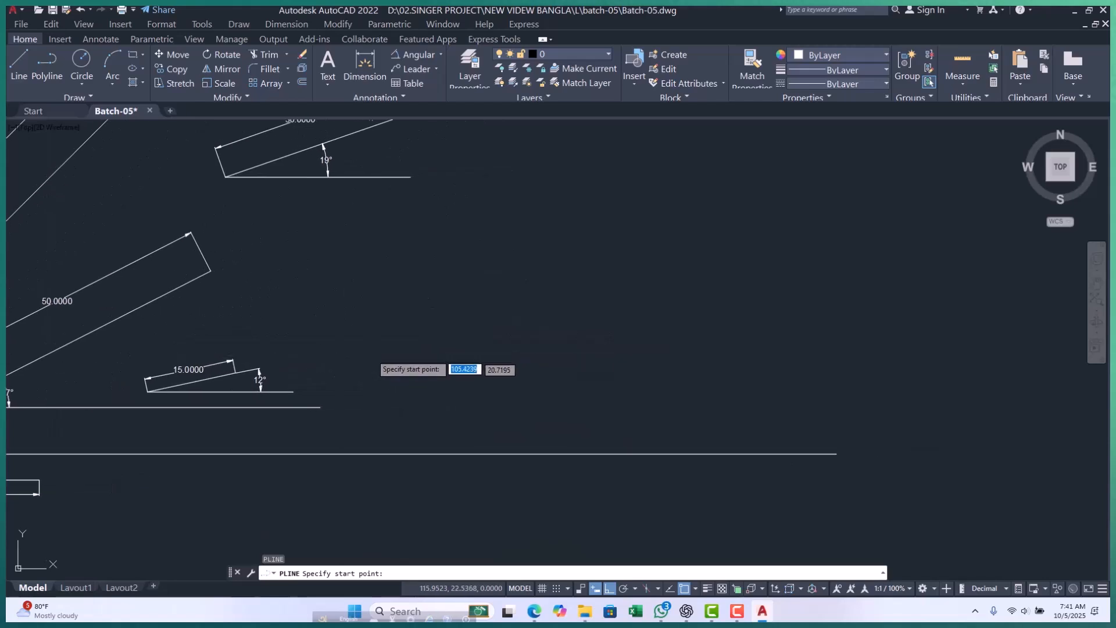
{"action": "left_click", "coordinate": [427, 336]}
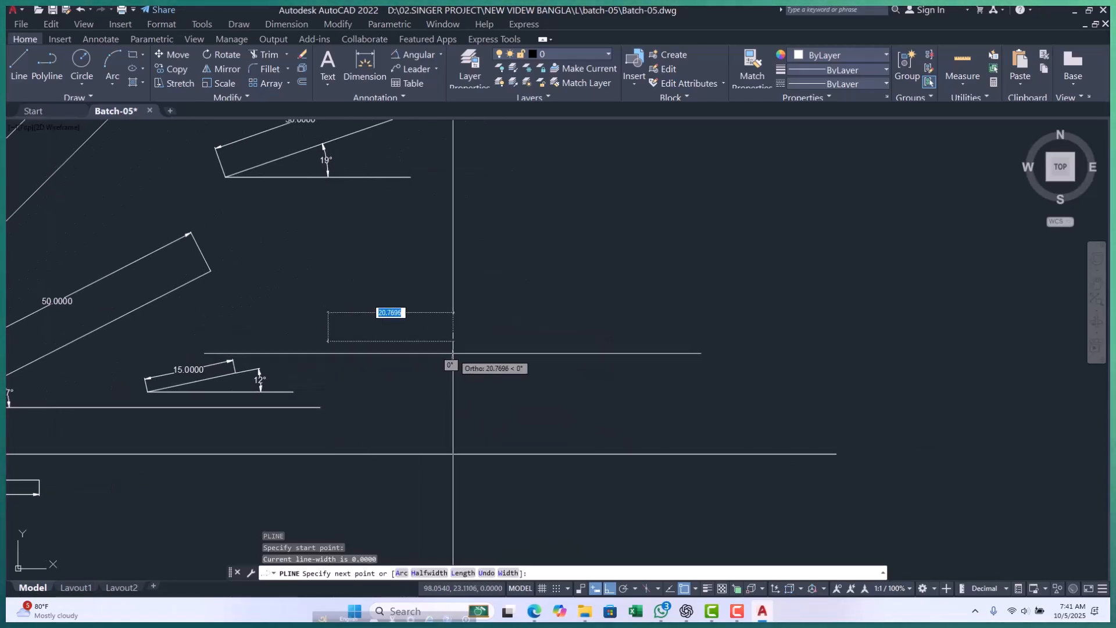
{"action": "type", "text": "50"}
{"action": "key", "text": "Return"}
{"action": "key", "text": "Return"}
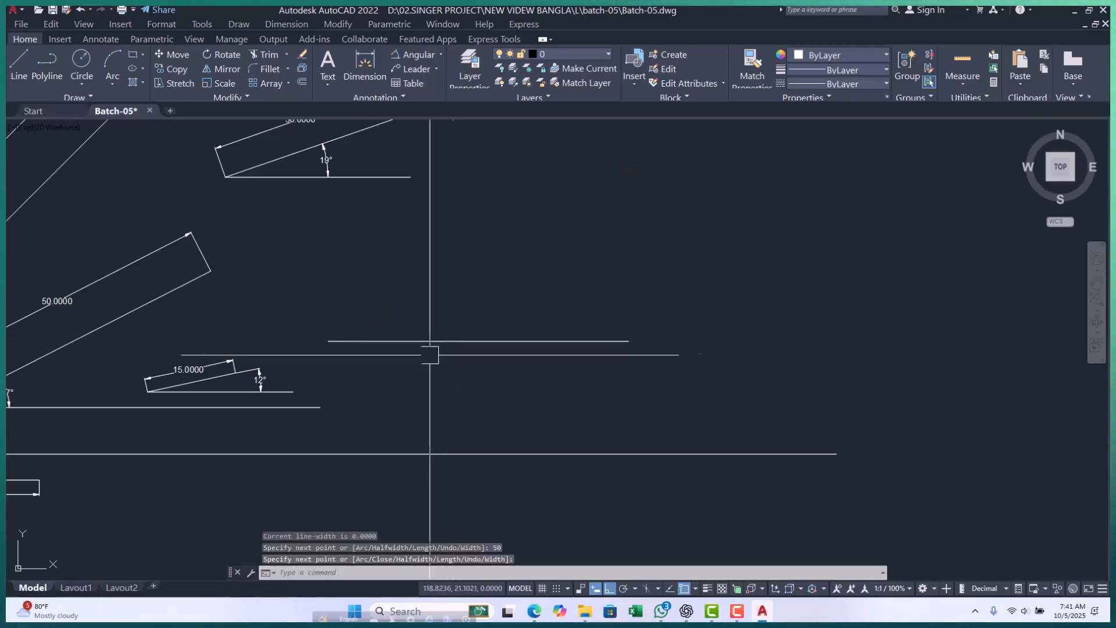
{"action": "scroll", "coordinate": [416, 352], "scroll_direction": "down", "scroll_amount": 4}
{"action": "key", "text": "Escape"}
{"action": "scroll", "coordinate": [402, 347], "scroll_direction": "up", "scroll_amount": 2}
{"action": "key", "text": "Escape"}
{"action": "key", "text": "Escape"}
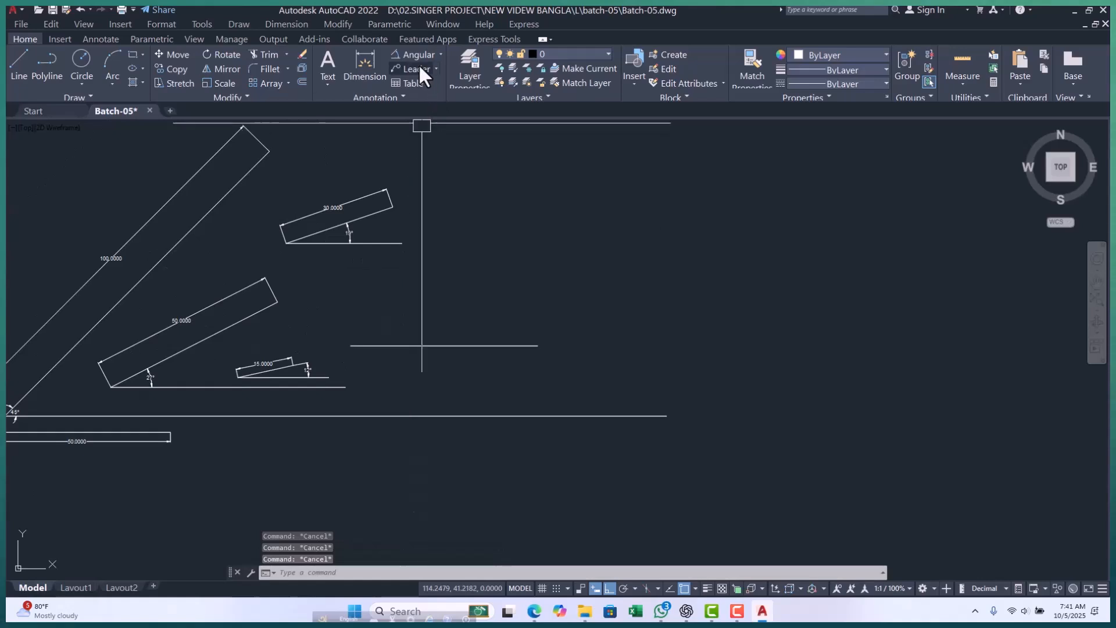
Add a linear dimension between the endpoints of the new 50-unit horizontal line with the DLI command, placing it above the line.
{"action": "left_click", "coordinate": [440, 53]}
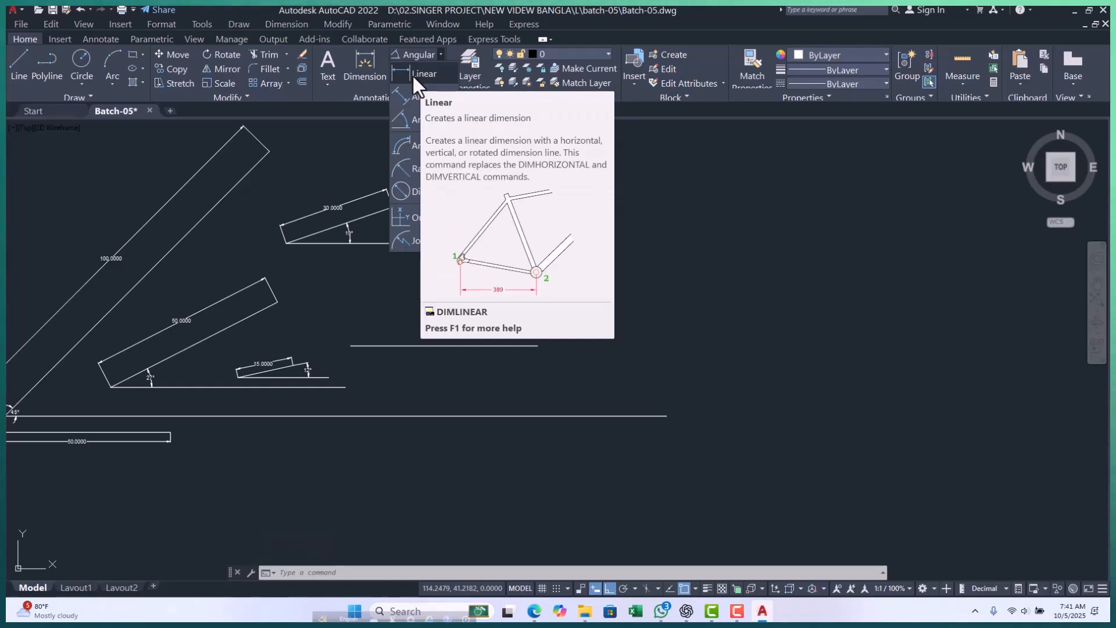
{"action": "key", "text": "Escape"}
{"action": "key", "text": "Escape"}
{"action": "key", "text": "Escape"}
{"action": "type", "text": "dli"}
{"action": "key", "text": "Return"}
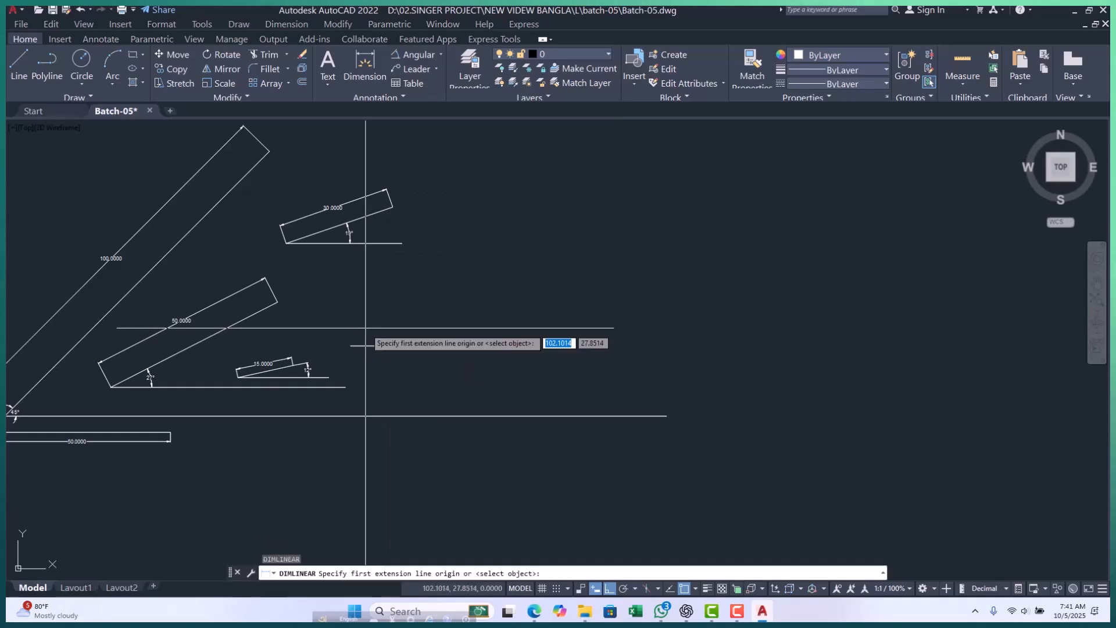
{"action": "left_click", "coordinate": [350, 346]}
{"action": "left_click", "coordinate": [538, 346]}
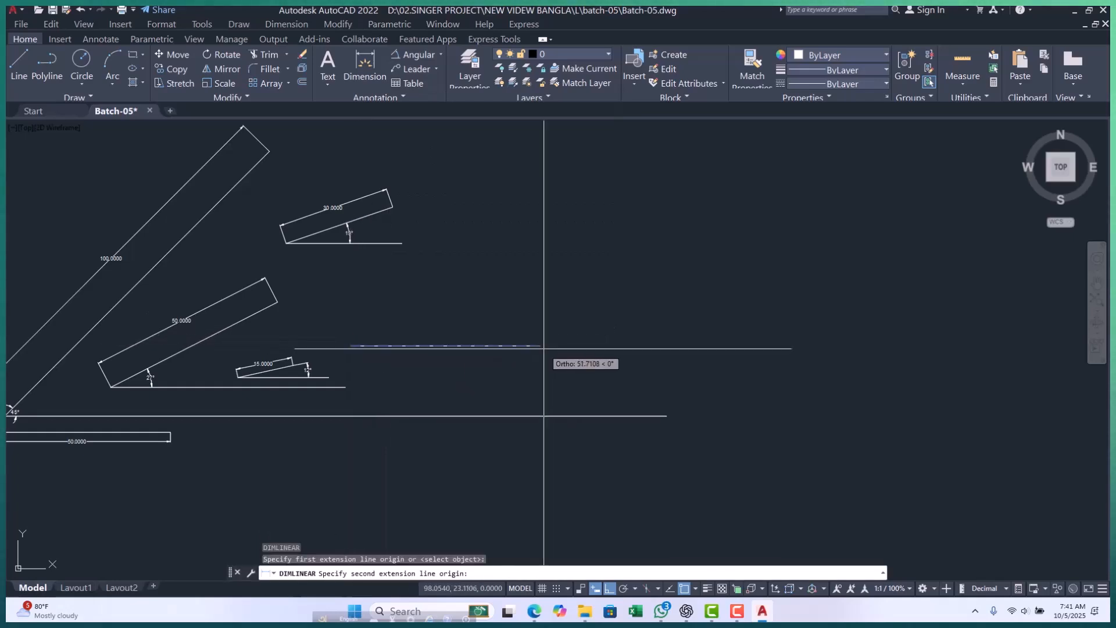
{"action": "left_click", "coordinate": [451, 324]}
{"action": "scroll", "coordinate": [451, 328], "scroll_direction": "up", "scroll_amount": 4}
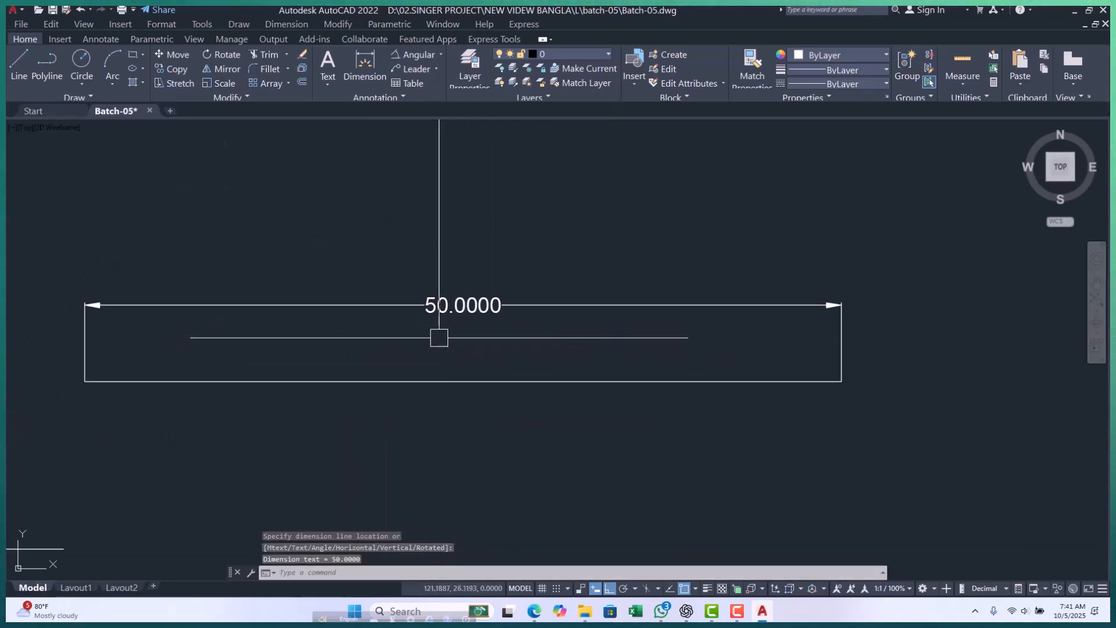
{"action": "scroll", "coordinate": [449, 343], "scroll_direction": "down", "scroll_amount": 4}
{"action": "key", "text": "Escape"}
{"action": "key", "text": "Escape"}
{"action": "key", "text": "Escape"}
Draw a sloped polyline 40 units long at 42 degrees, starting above the dimensioned 50-unit horizontal line.
{"action": "middle_click_drag", "start_coordinate": [399, 364], "coordinate": [377, 386]}
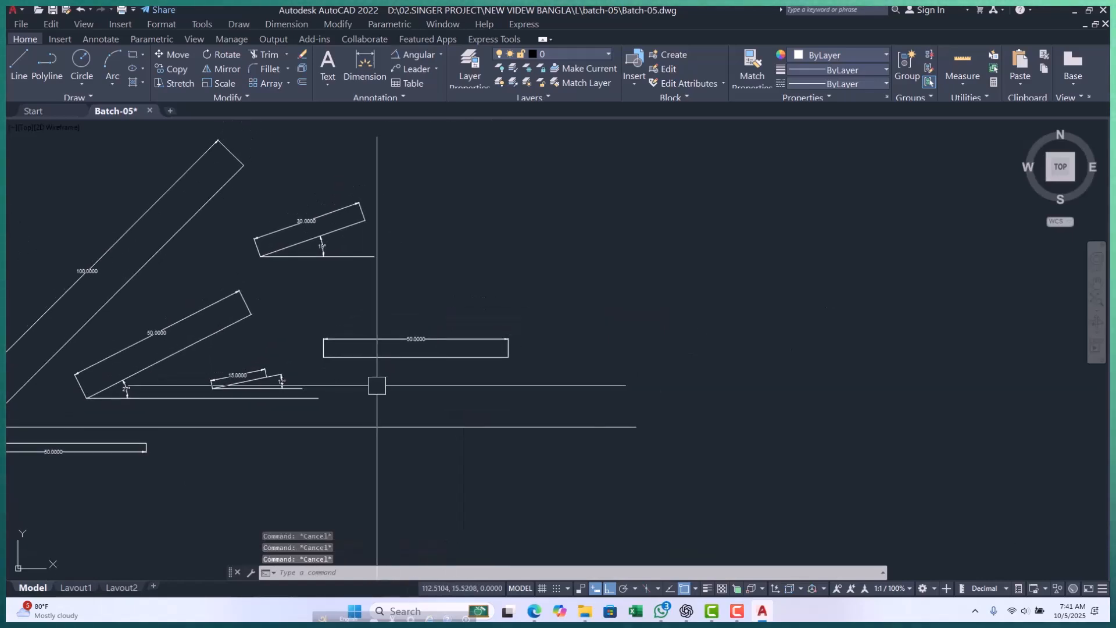
{"action": "type", "text": "pl"}
{"action": "key", "text": "Return"}
{"action": "scroll", "coordinate": [464, 427], "scroll_direction": "down", "scroll_amount": 4}
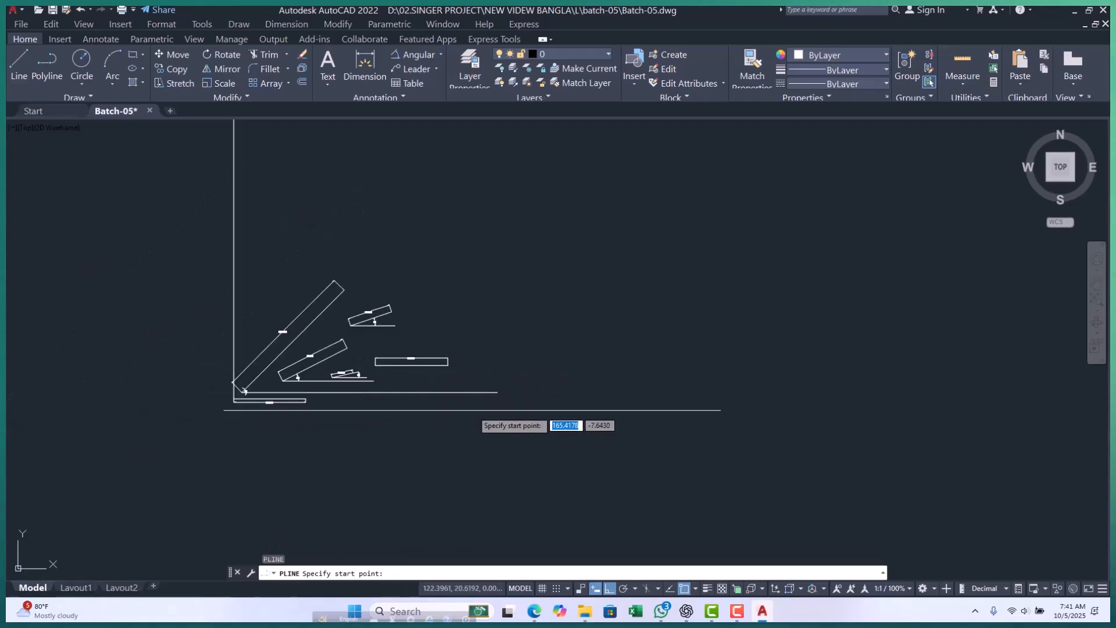
{"action": "scroll", "coordinate": [419, 365], "scroll_direction": "up", "scroll_amount": 8}
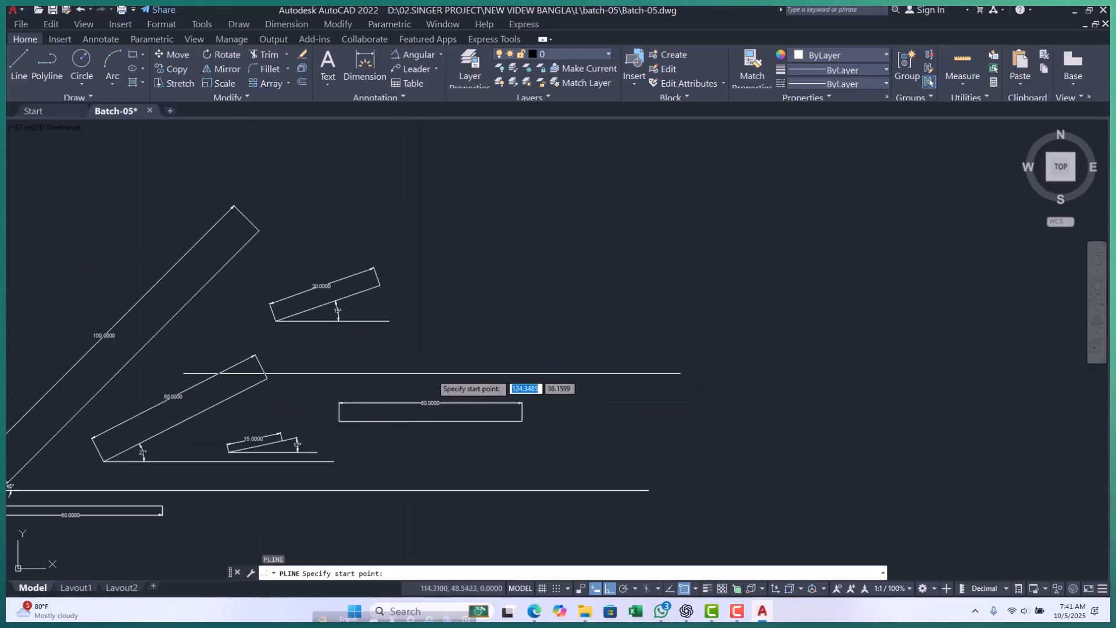
{"action": "left_click", "coordinate": [370, 342]}
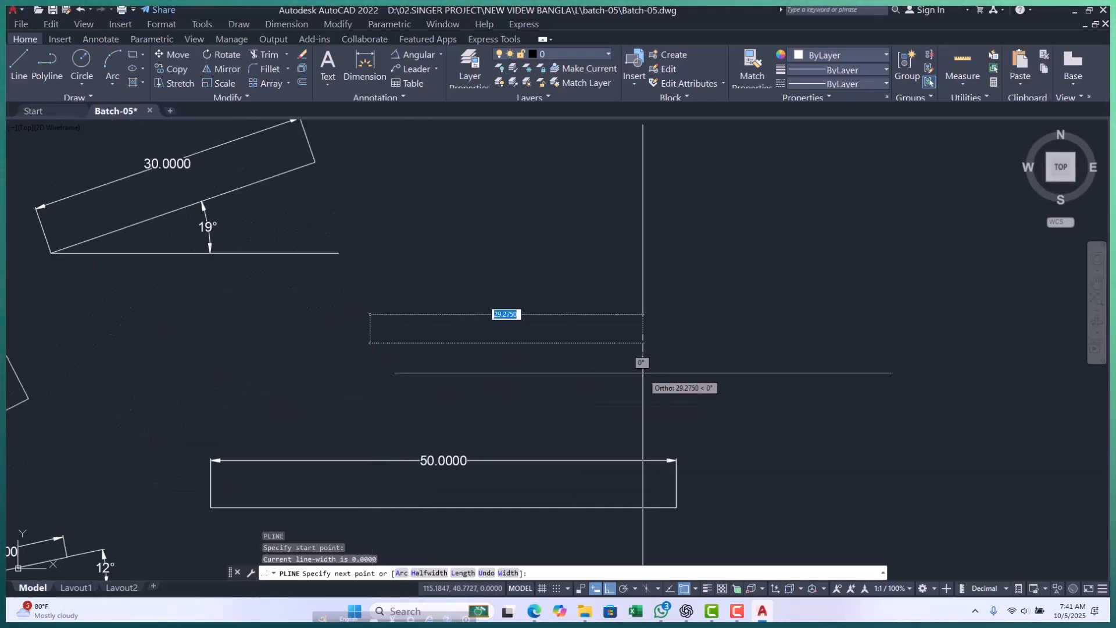
{"action": "type", "text": "42"}
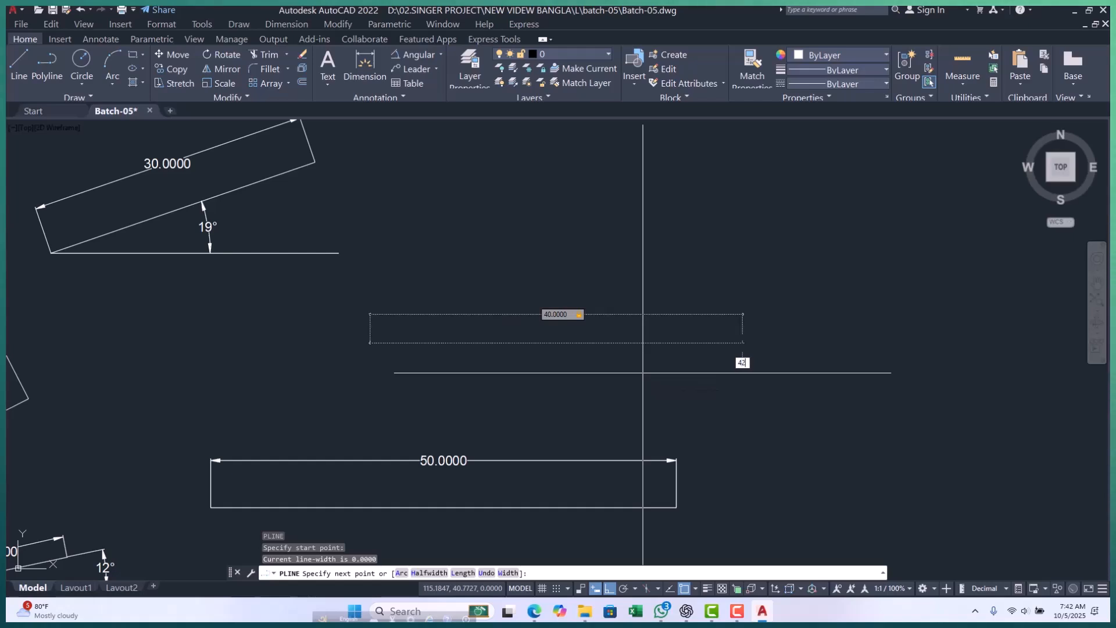
{"action": "key", "text": "Return"}
{"action": "key", "text": "Escape"}
{"action": "key", "text": "Escape"}
{"action": "key", "text": "Escape"}
{"action": "scroll", "coordinate": [452, 366], "scroll_direction": "down", "scroll_amount": 4}
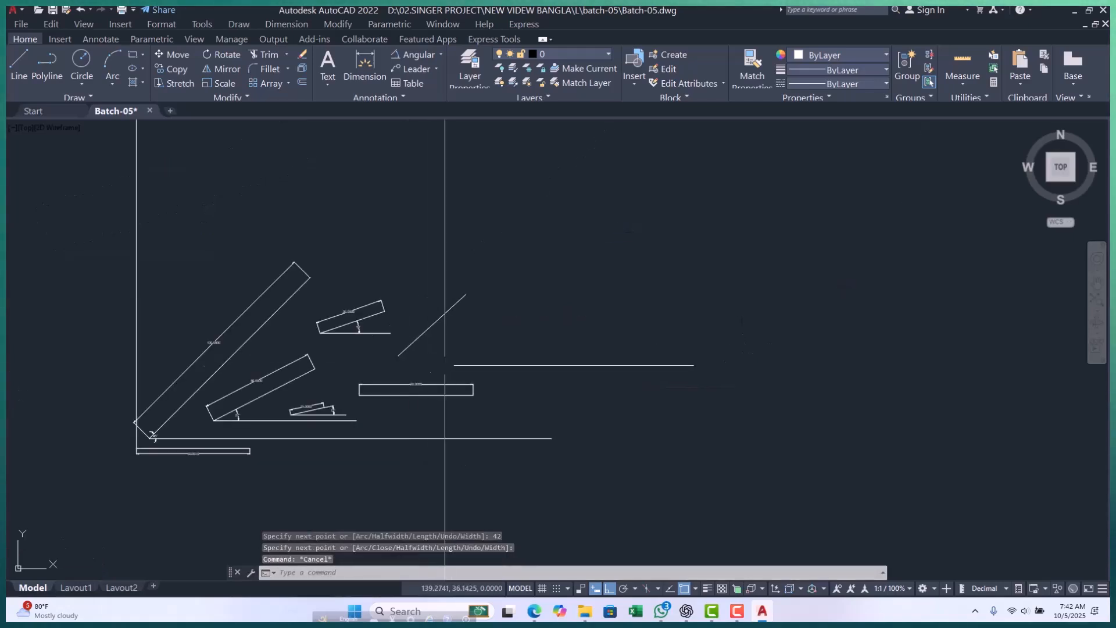
Draw a horizontal base polyline from the lower endpoint of the new sloped line, roughly as long as the 50-unit line below it.
{"action": "scroll", "coordinate": [429, 360], "scroll_direction": "up", "scroll_amount": 2}
{"action": "type", "text": "pl"}
{"action": "key", "text": "Return"}
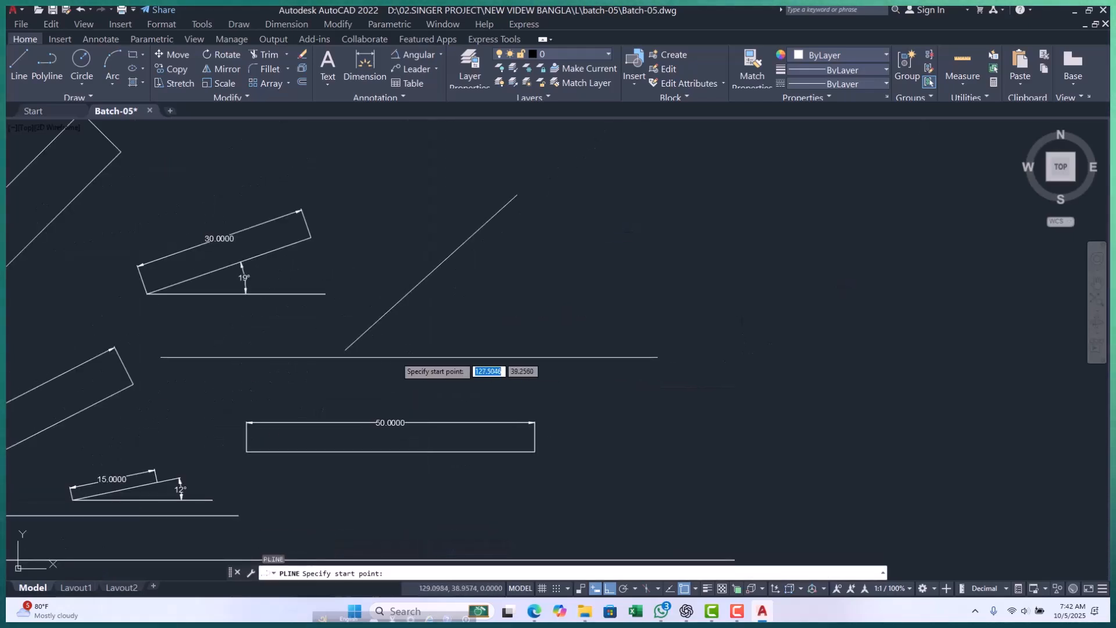
{"action": "left_click", "coordinate": [345, 350]}
{"action": "left_click", "coordinate": [633, 368]}
{"action": "key", "text": "Escape"}
{"action": "key", "text": "Escape"}
{"action": "key", "text": "Escape"}
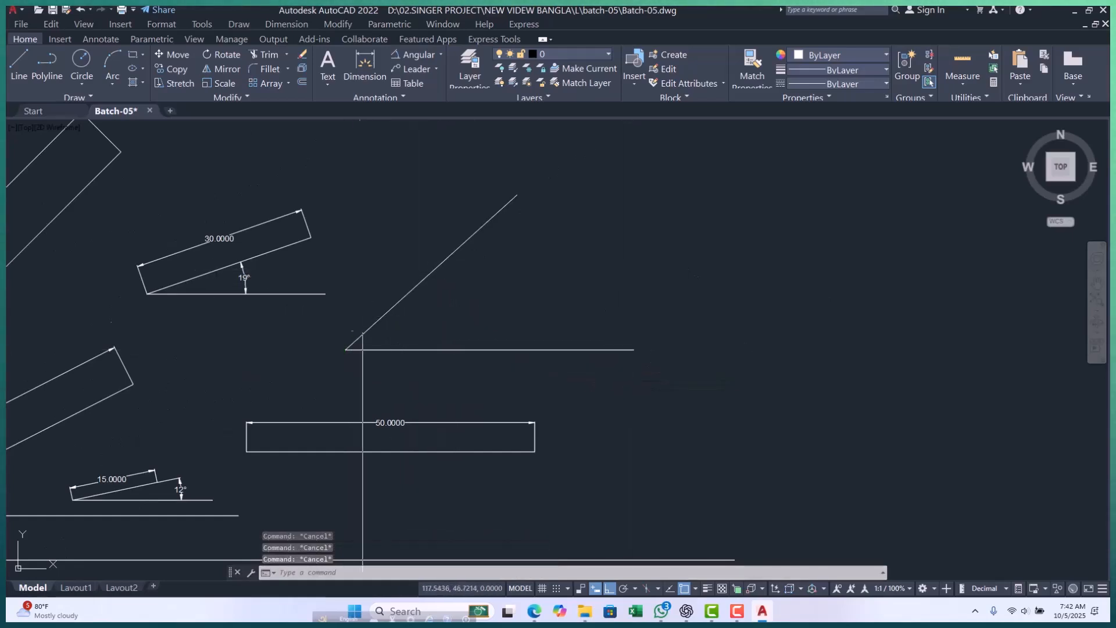
Add an aligned dimension between the endpoints of the new sloped line with the DAL command, placing it on the line's upper side.
{"action": "middle_click_drag", "start_coordinate": [382, 326], "coordinate": [352, 345]}
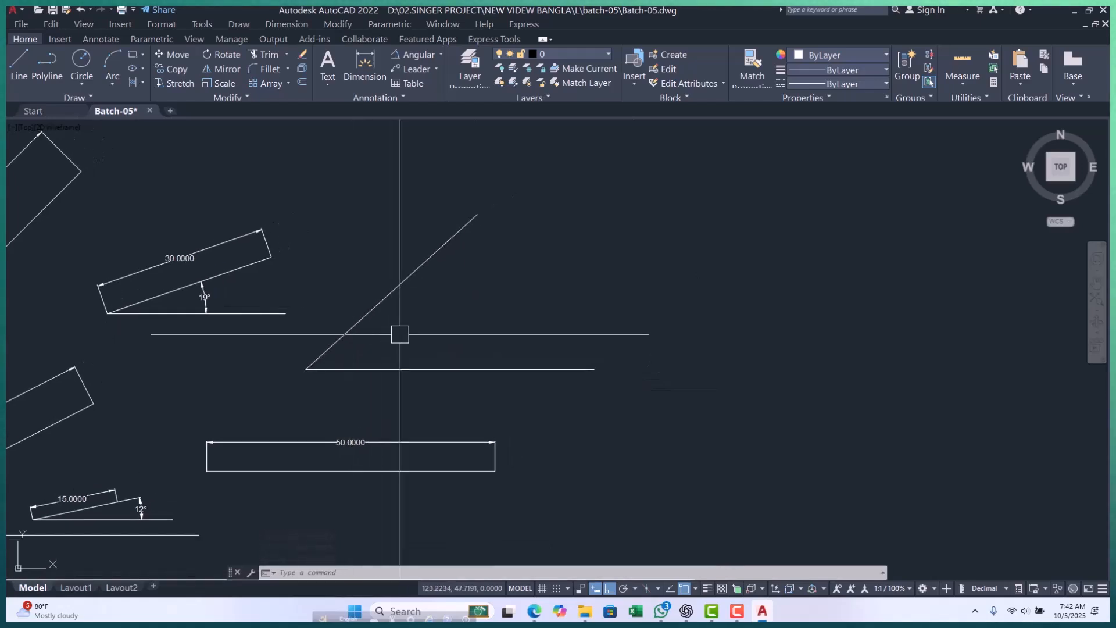
{"action": "type", "text": "al"}
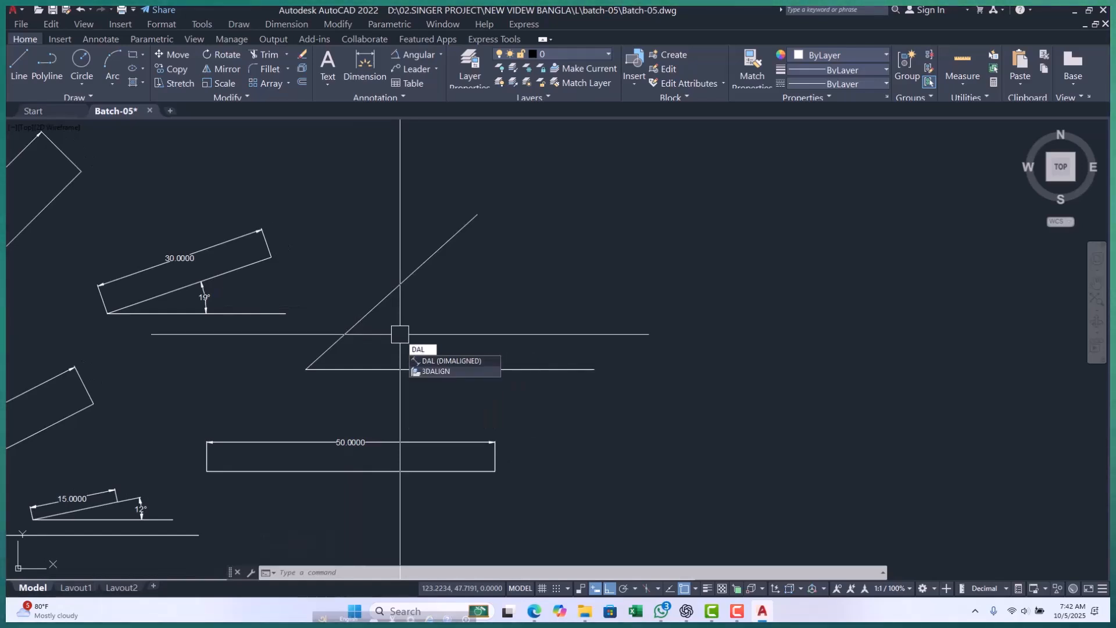
{"action": "key", "text": "Return"}
{"action": "left_click", "coordinate": [306, 369]}
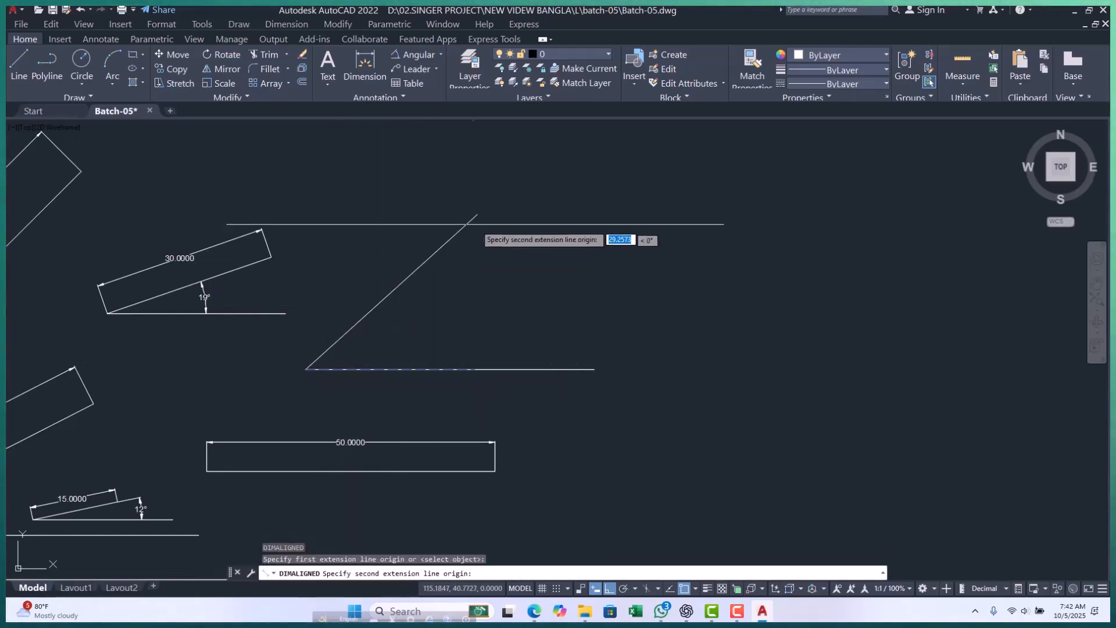
{"action": "left_click", "coordinate": [476, 214]}
{"action": "scroll", "coordinate": [373, 248], "scroll_direction": "up", "scroll_amount": 2}
{"action": "left_click", "coordinate": [368, 244]}
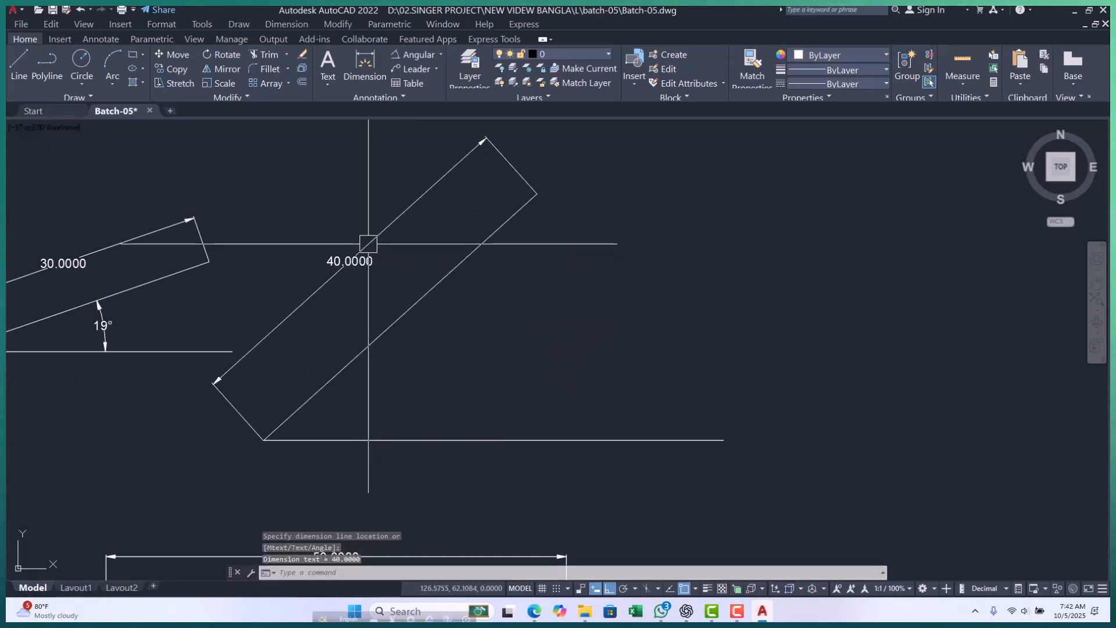
{"action": "scroll", "coordinate": [368, 245], "scroll_direction": "down", "scroll_amount": 3}
{"action": "key", "text": "Escape"}
{"action": "key", "text": "Escape"}
{"action": "key", "text": "Escape"}
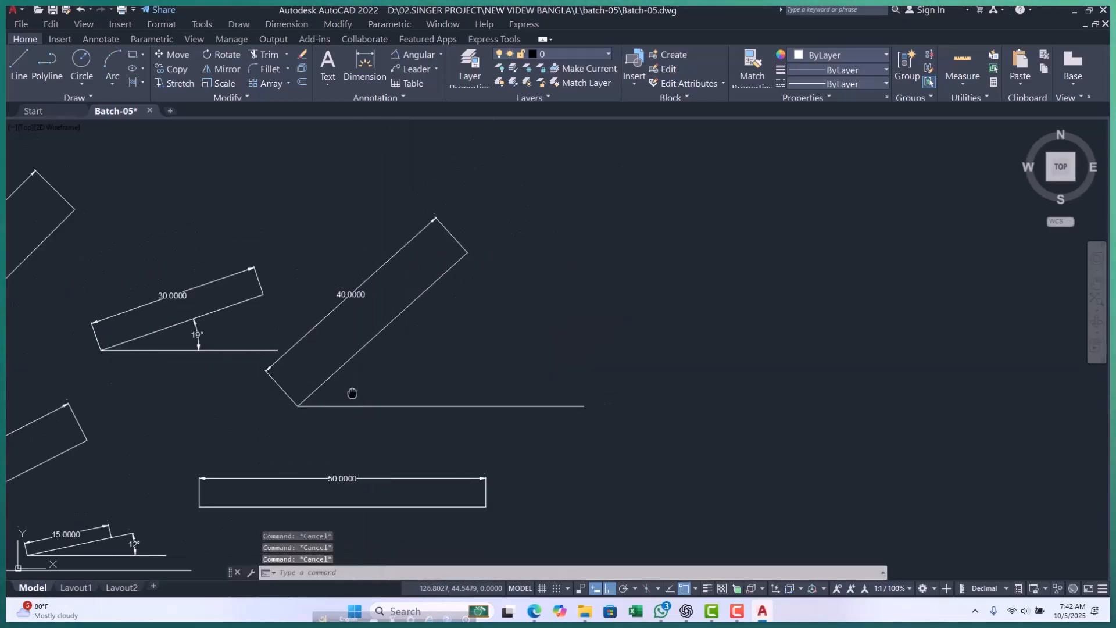
Add an angular dimension between the 40-unit sloped line and its horizontal base with the DAN command, placing the arc between them.
{"action": "middle_click_drag", "start_coordinate": [352, 394], "coordinate": [348, 383]}
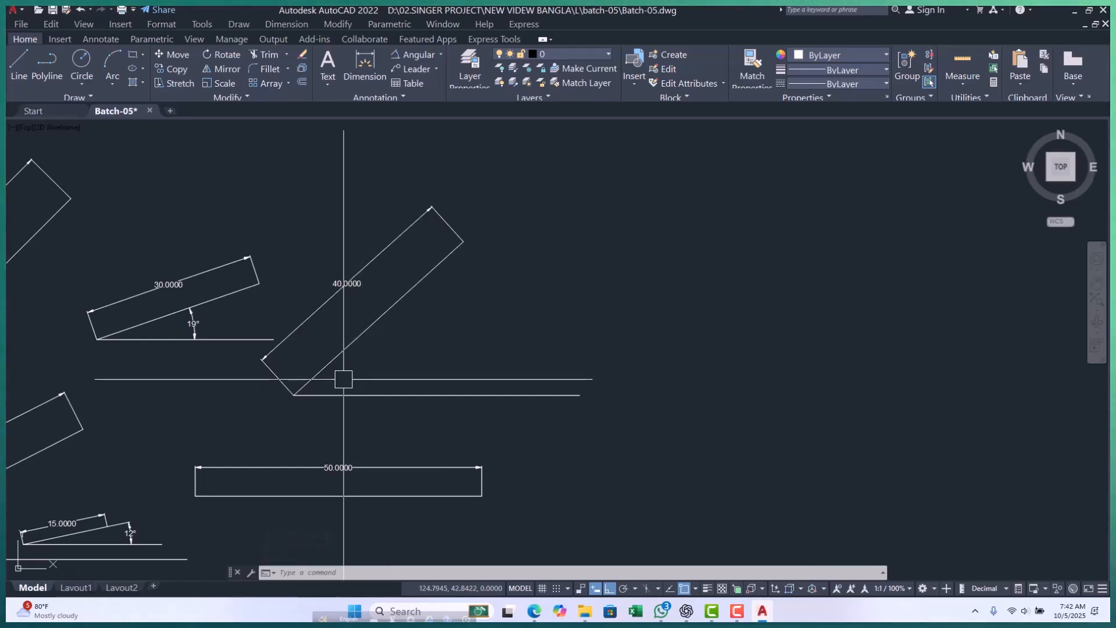
{"action": "middle_click_drag", "start_coordinate": [344, 379], "coordinate": [336, 367]}
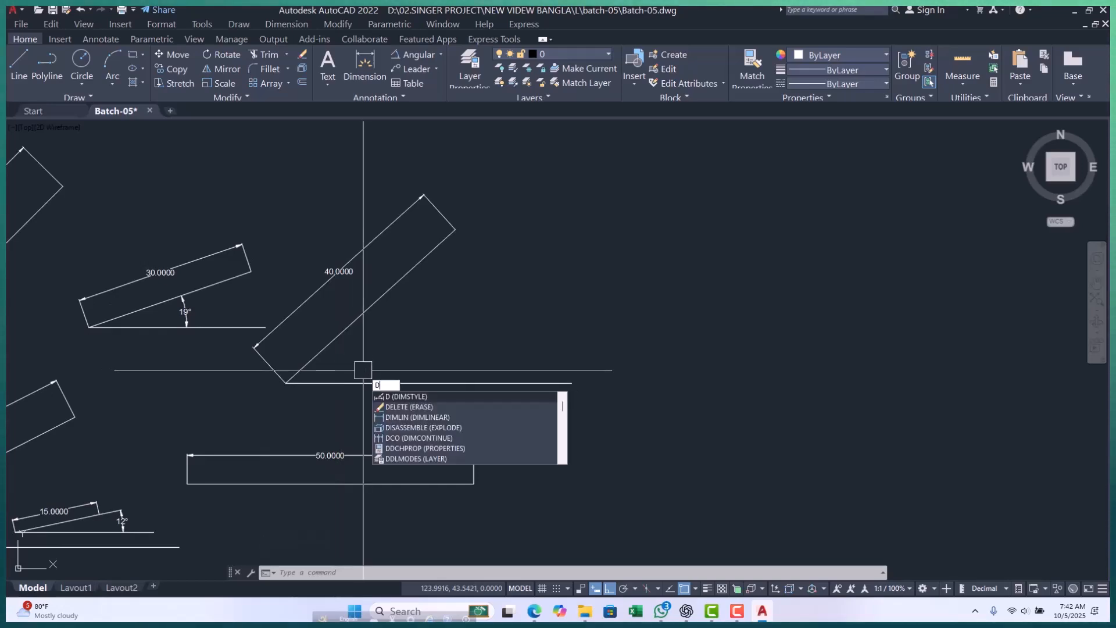
{"action": "type", "text": "AN"}
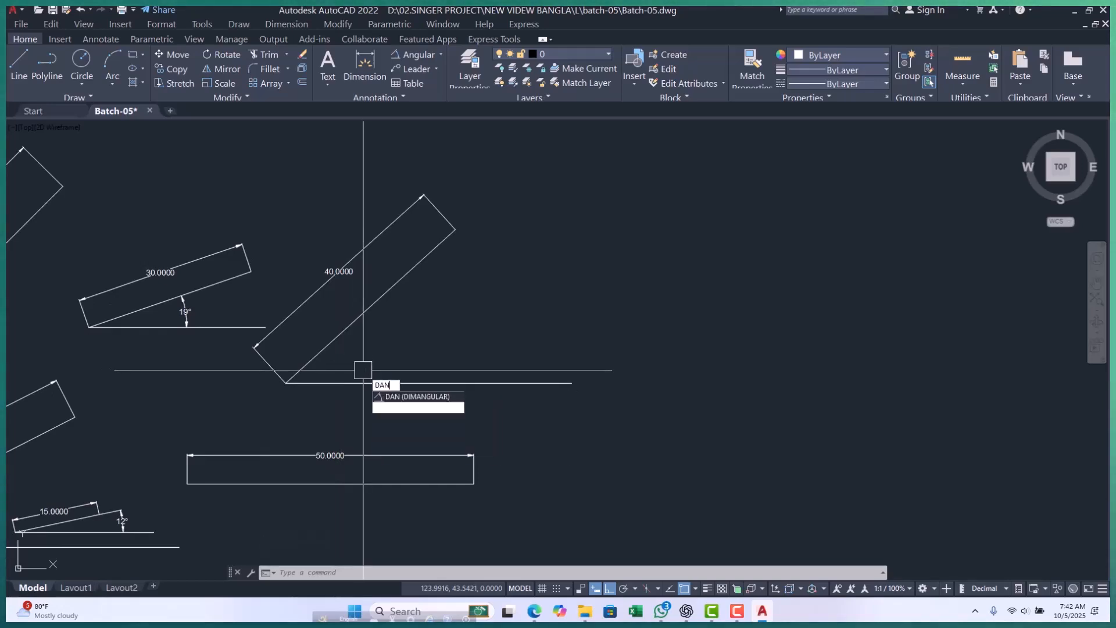
{"action": "key", "text": "Return"}
{"action": "scroll", "coordinate": [326, 353], "scroll_direction": "up", "scroll_amount": 2}
{"action": "left_click", "coordinate": [321, 348]}
{"action": "left_click", "coordinate": [352, 396]}
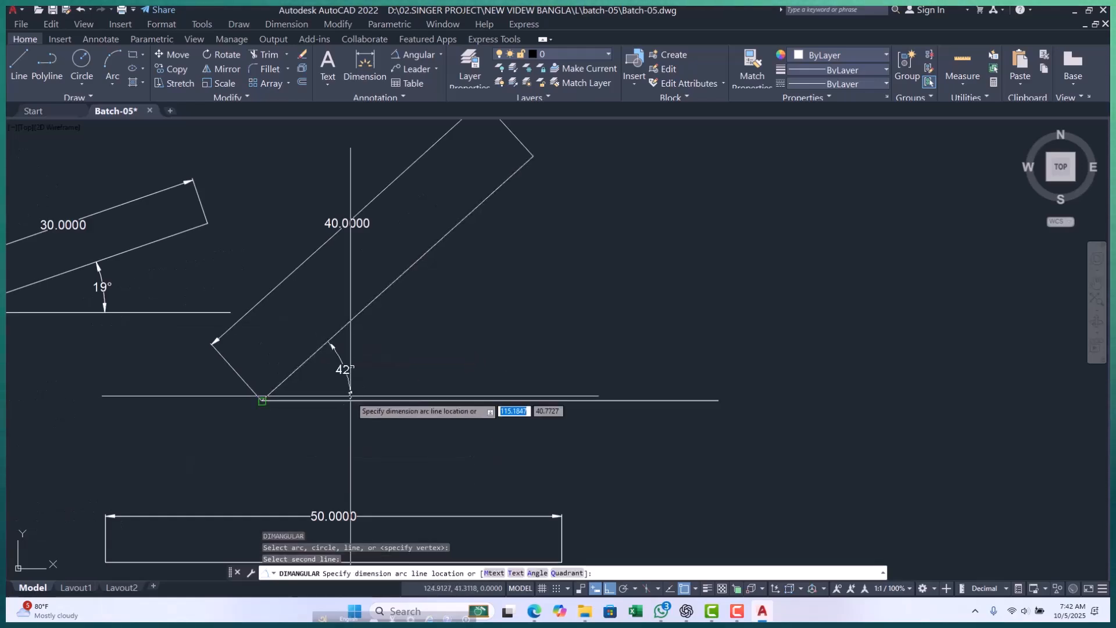
{"action": "left_click", "coordinate": [395, 379]}
{"action": "key", "text": "Escape"}
{"action": "key", "text": "Escape"}
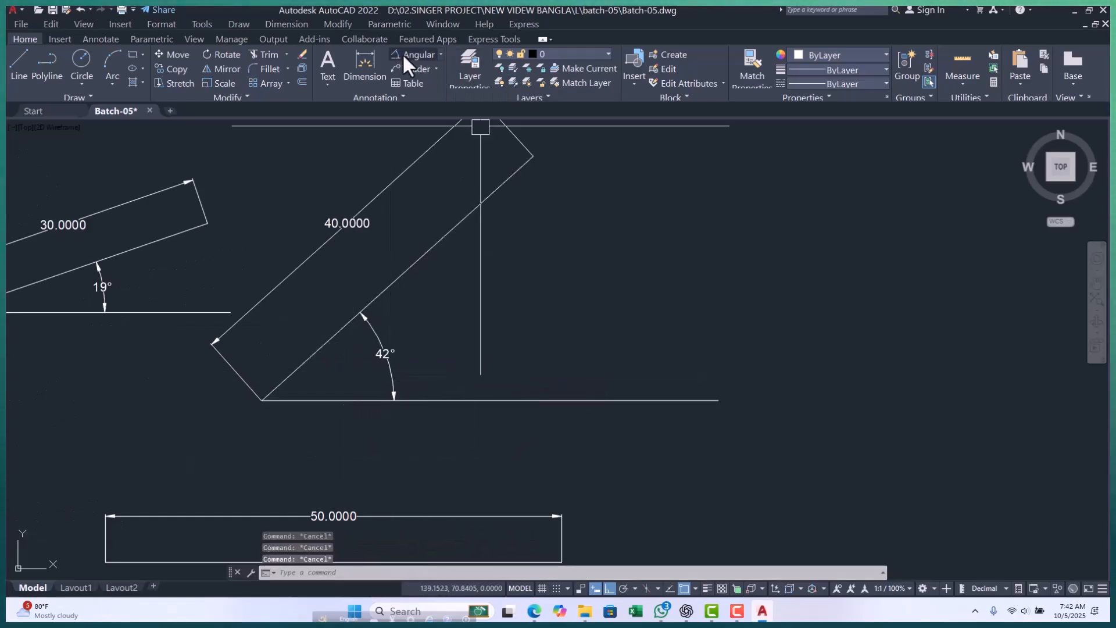
Draw a stepped line above the dimensioned sloped lines: about 58 units horizontally, a short vertical drop, and about 54 units horizontally.
{"action": "scroll", "coordinate": [459, 325], "scroll_direction": "down", "scroll_amount": 6}
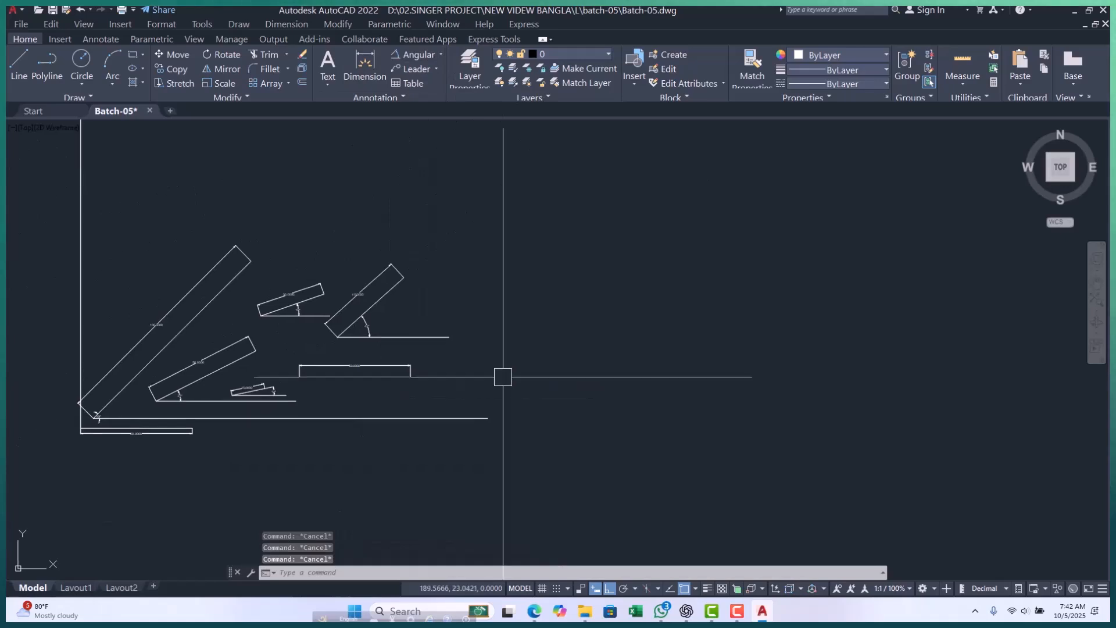
{"action": "scroll", "coordinate": [226, 283], "scroll_direction": "up", "scroll_amount": 2}
{"action": "middle_click_drag", "start_coordinate": [225, 284], "coordinate": [246, 284]}
{"action": "scroll", "coordinate": [443, 352], "scroll_direction": "down", "scroll_amount": 2}
{"action": "middle_click_drag", "start_coordinate": [443, 351], "coordinate": [299, 355]}
{"action": "scroll", "coordinate": [420, 345], "scroll_direction": "down", "scroll_amount": 4}
{"action": "scroll", "coordinate": [299, 326], "scroll_direction": "up", "scroll_amount": 4}
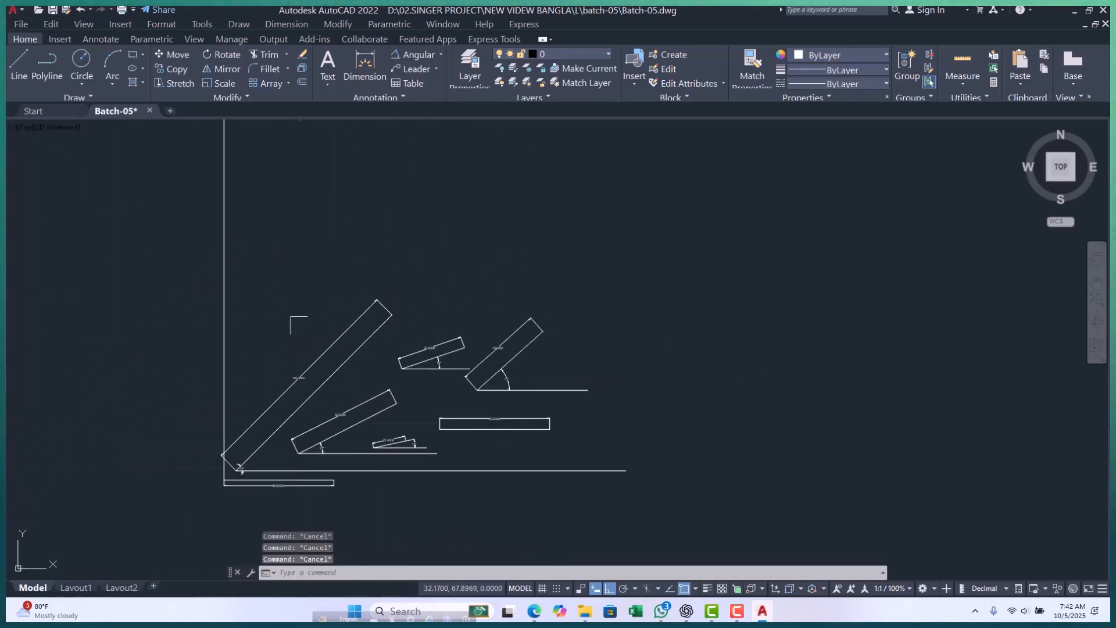
{"action": "type", "text": "l"}
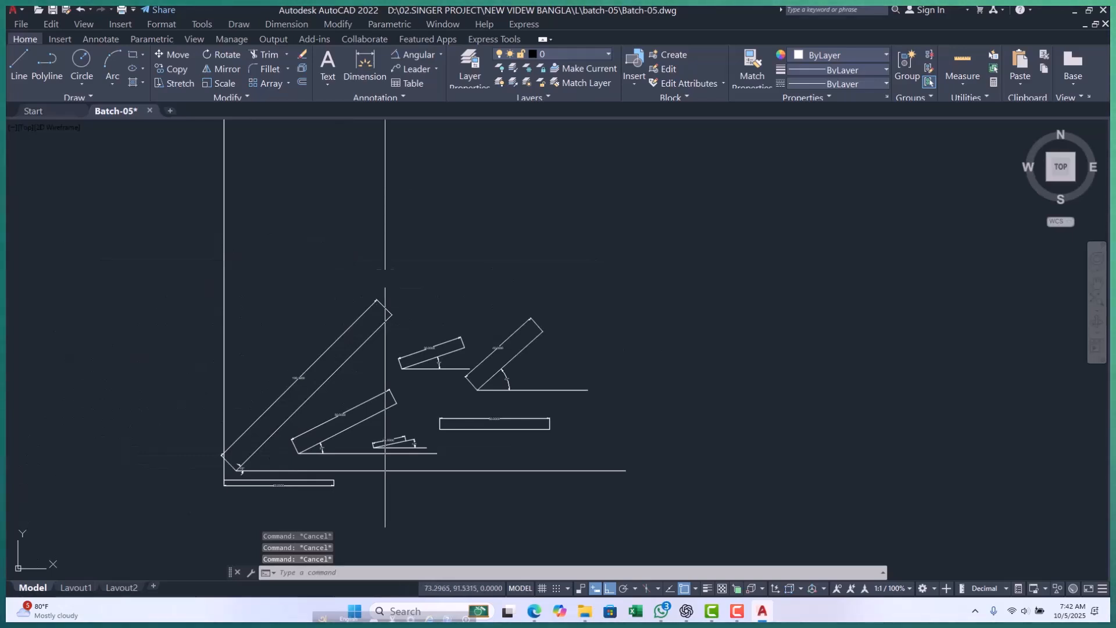
{"action": "key", "text": "Return"}
{"action": "left_click", "coordinate": [320, 274]}
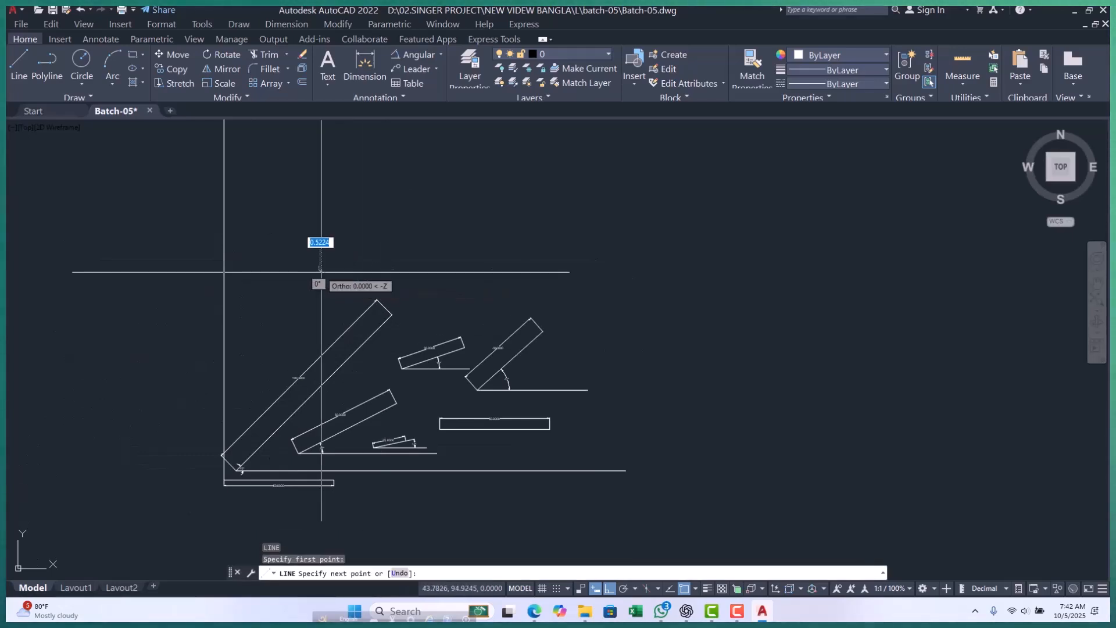
{"action": "left_click", "coordinate": [448, 271]}
{"action": "left_click", "coordinate": [448, 312]}
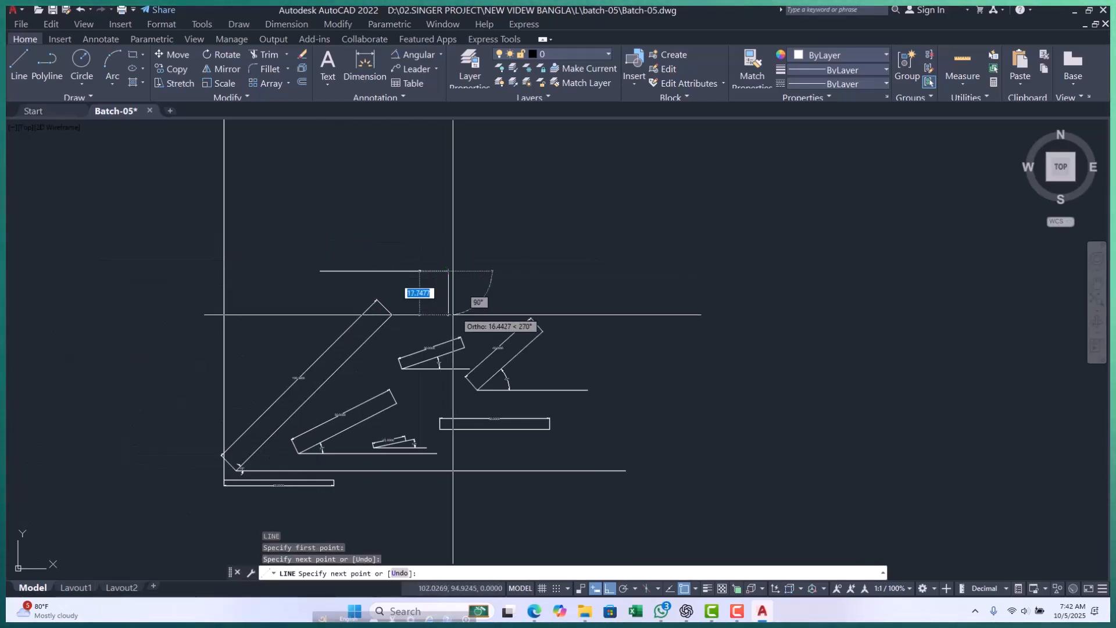
{"action": "left_click", "coordinate": [567, 312]}
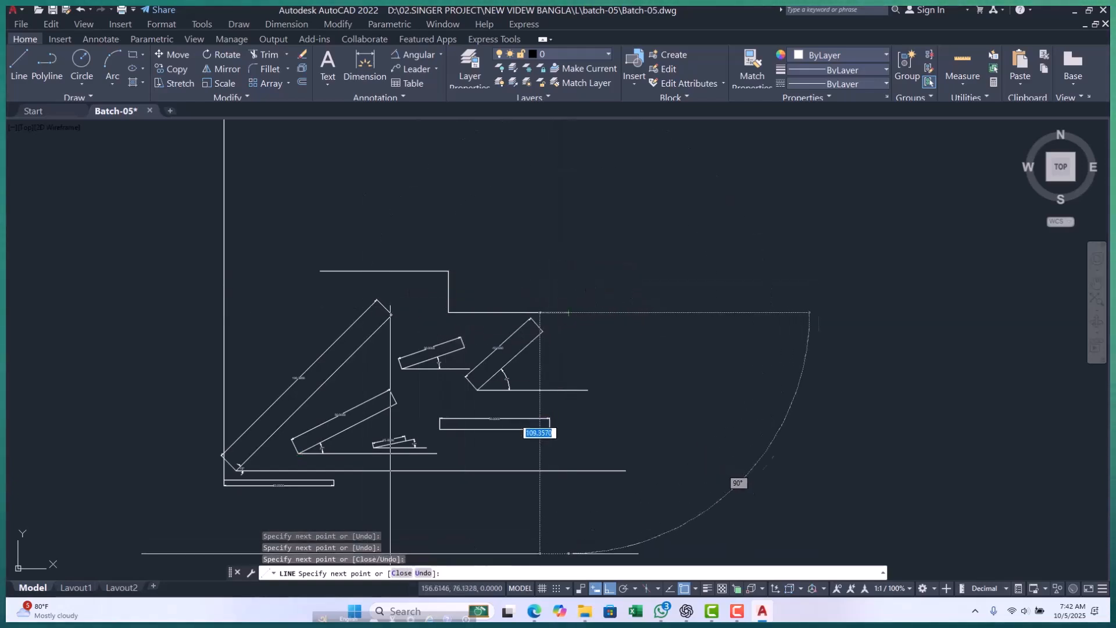
{"action": "key", "text": "Escape"}
{"action": "key", "text": "Escape"}
Delete all three segments of the stepped line above the sloped lines using a crossing selection.
{"action": "scroll", "coordinate": [285, 429], "scroll_direction": "up", "scroll_amount": 4}
{"action": "middle_click_drag", "start_coordinate": [284, 428], "coordinate": [287, 341]}
{"action": "scroll", "coordinate": [287, 341], "scroll_direction": "down", "scroll_amount": 2}
{"action": "scroll", "coordinate": [384, 352], "scroll_direction": "down", "scroll_amount": 4}
{"action": "scroll", "coordinate": [448, 274], "scroll_direction": "up", "scroll_amount": 4}
{"action": "left_click", "coordinate": [414, 257]}
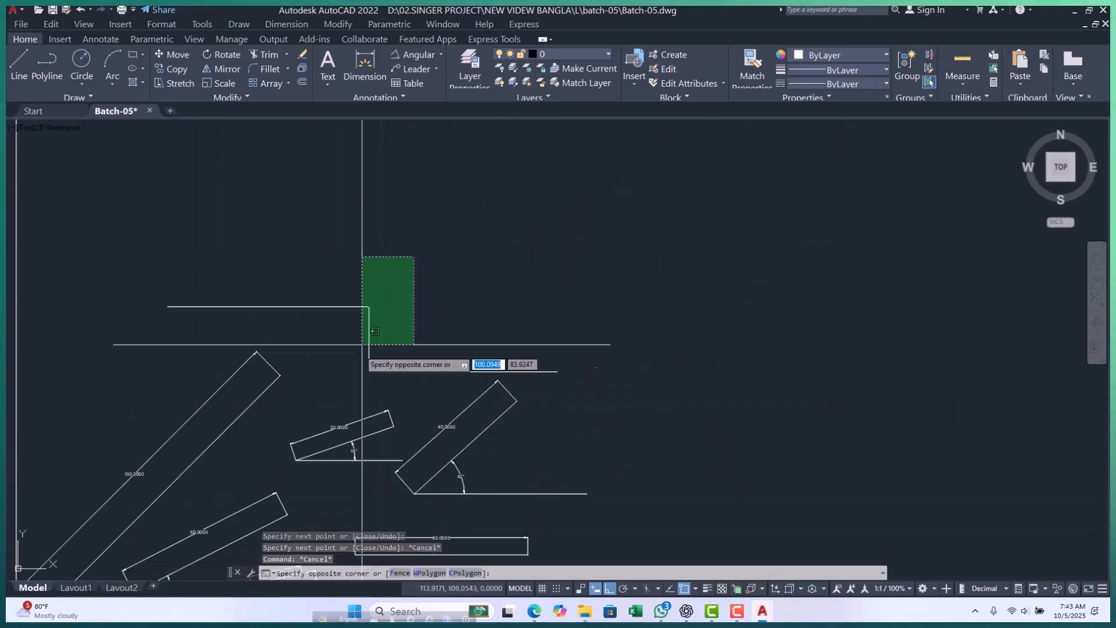
{"action": "left_click", "coordinate": [370, 362]}
{"action": "key", "text": "Escape"}
{"action": "key", "text": "Escape"}
{"action": "scroll", "coordinate": [460, 323], "scroll_direction": "down", "scroll_amount": 3}
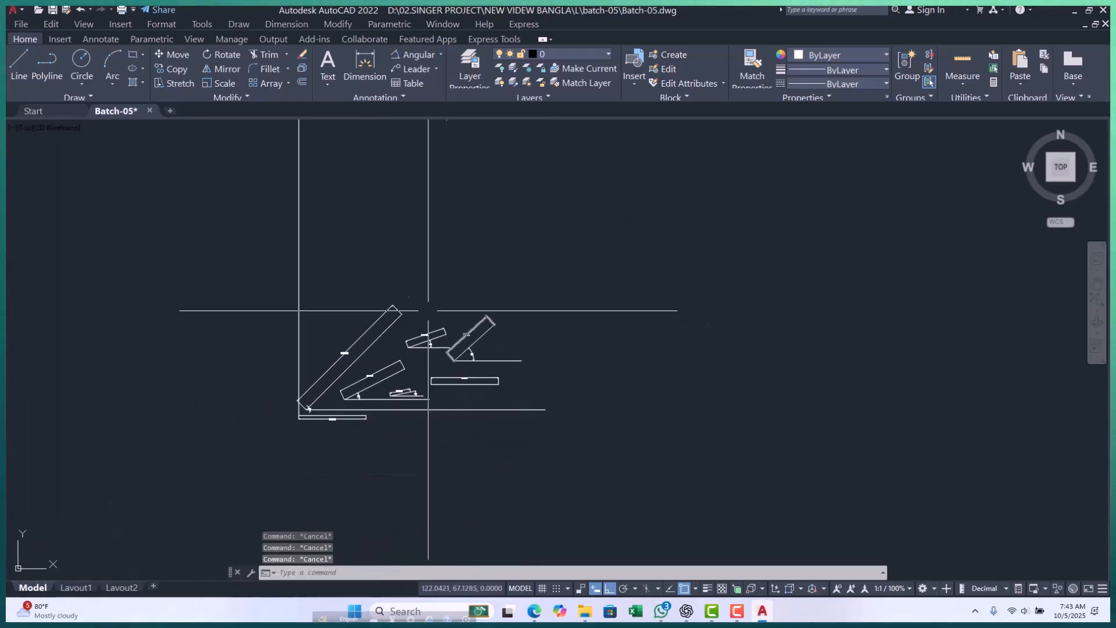
Set the Standard dimension style's text height to 3 and make the style current.
{"action": "middle_click_drag", "start_coordinate": [424, 264], "coordinate": [389, 291]}
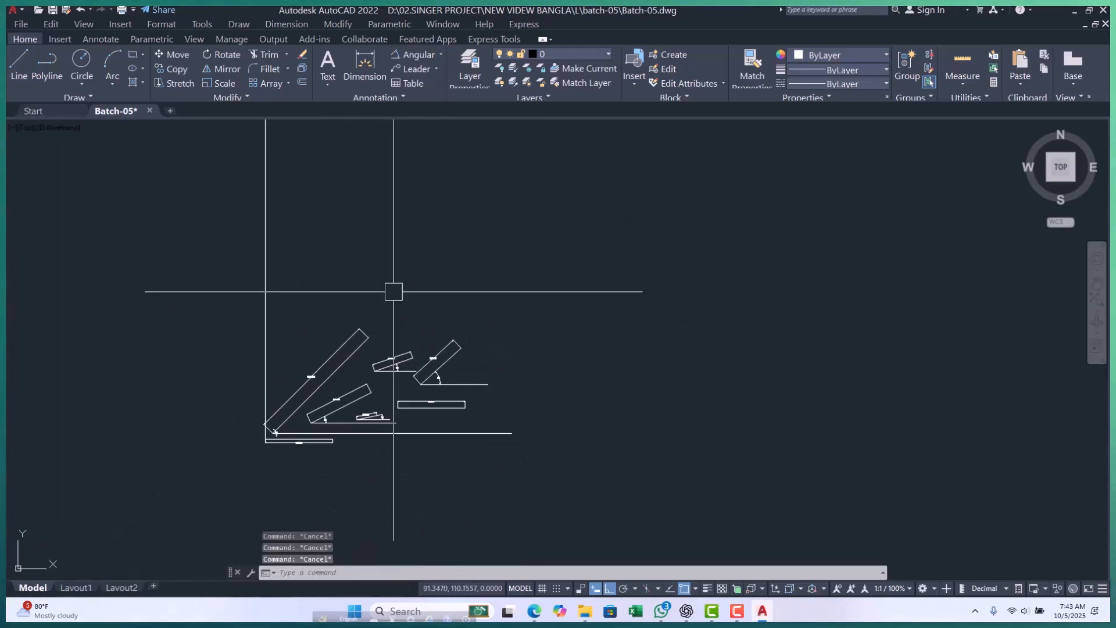
{"action": "scroll", "coordinate": [306, 384], "scroll_direction": "up", "scroll_amount": 5}
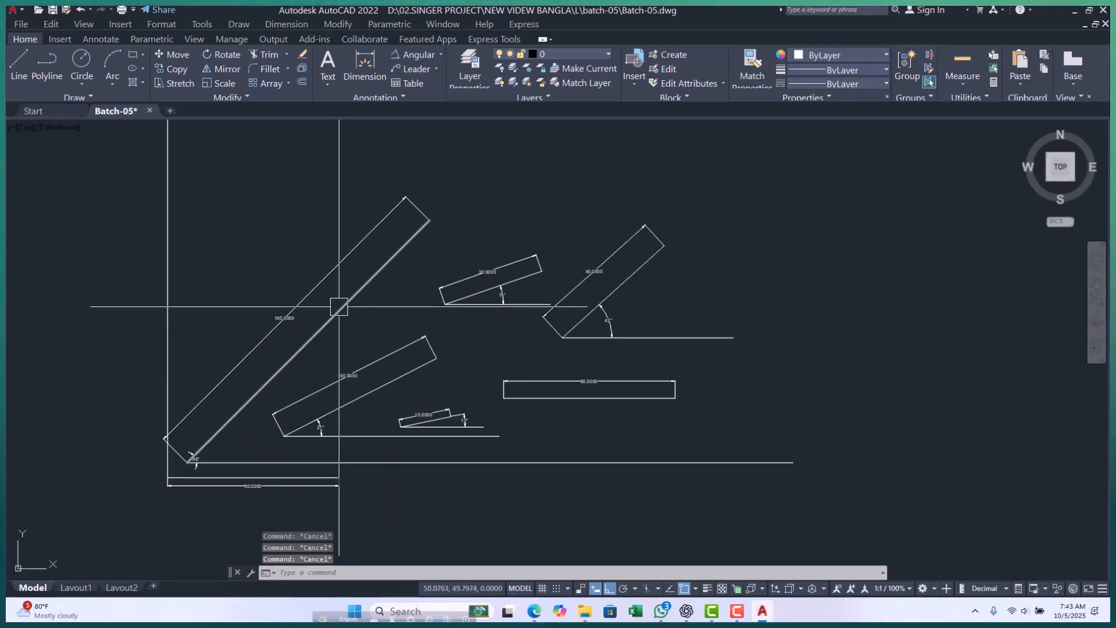
{"action": "type", "text": "d"}
{"action": "key", "text": "Return"}
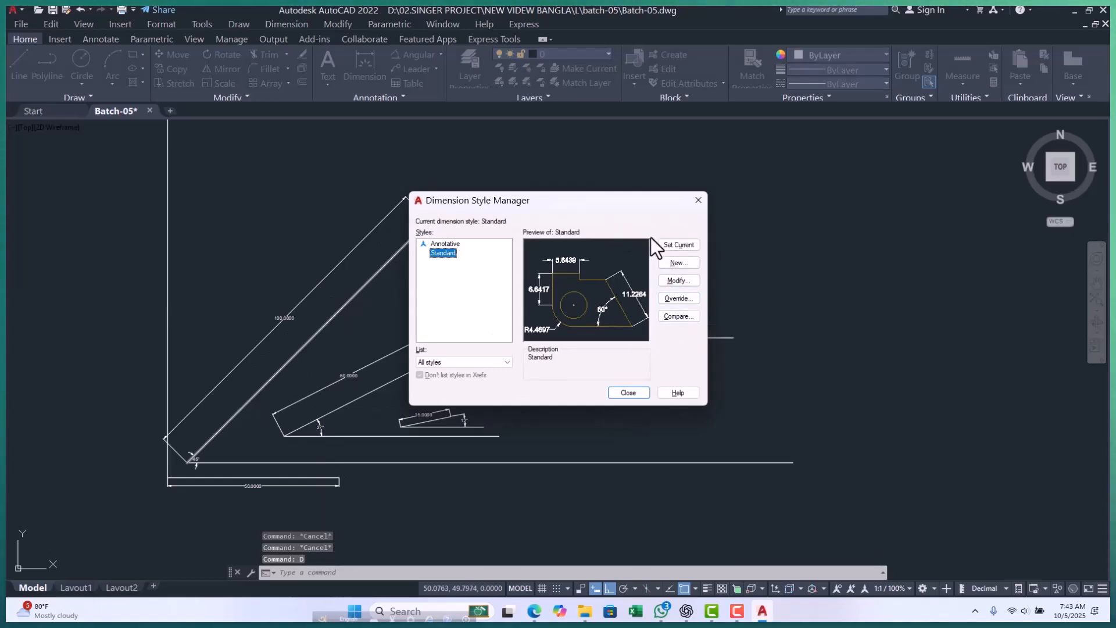
{"action": "left_click", "coordinate": [681, 282]}
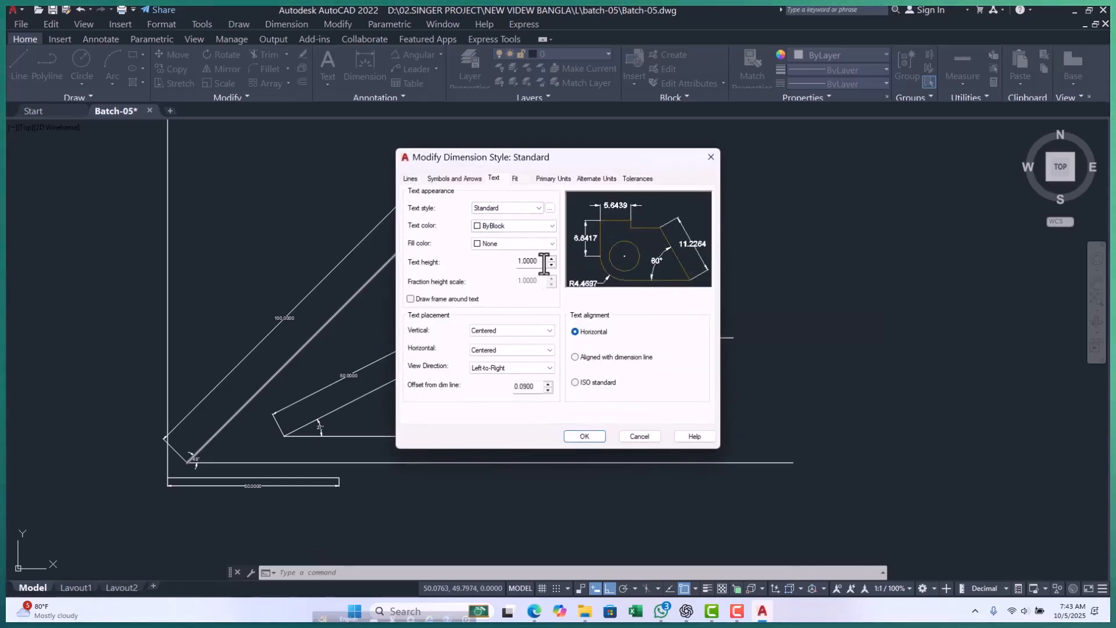
{"action": "type", "text": "3"}
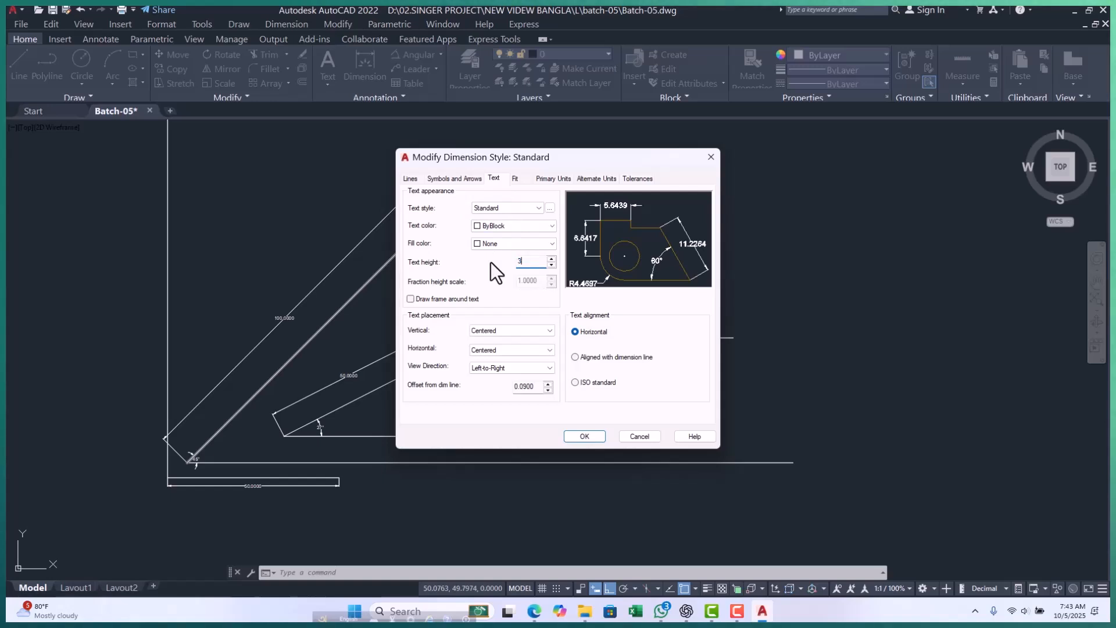
{"action": "left_click", "coordinate": [584, 436]}
{"action": "left_click", "coordinate": [681, 248]}
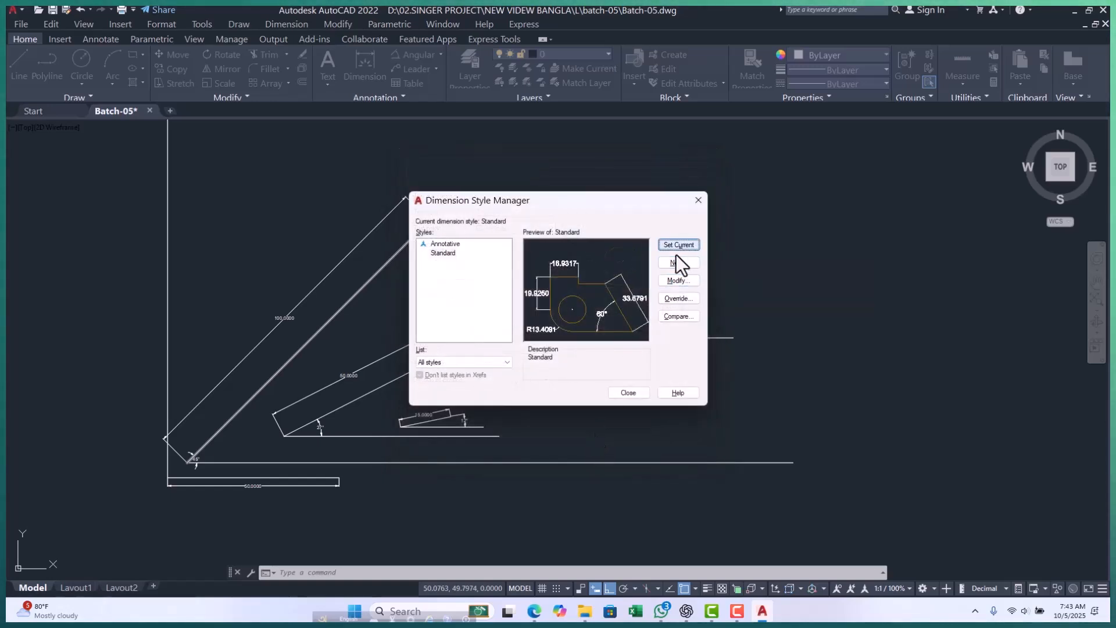
{"action": "left_click", "coordinate": [626, 393]}
{"action": "key", "text": "Escape"}
{"action": "key", "text": "Escape"}
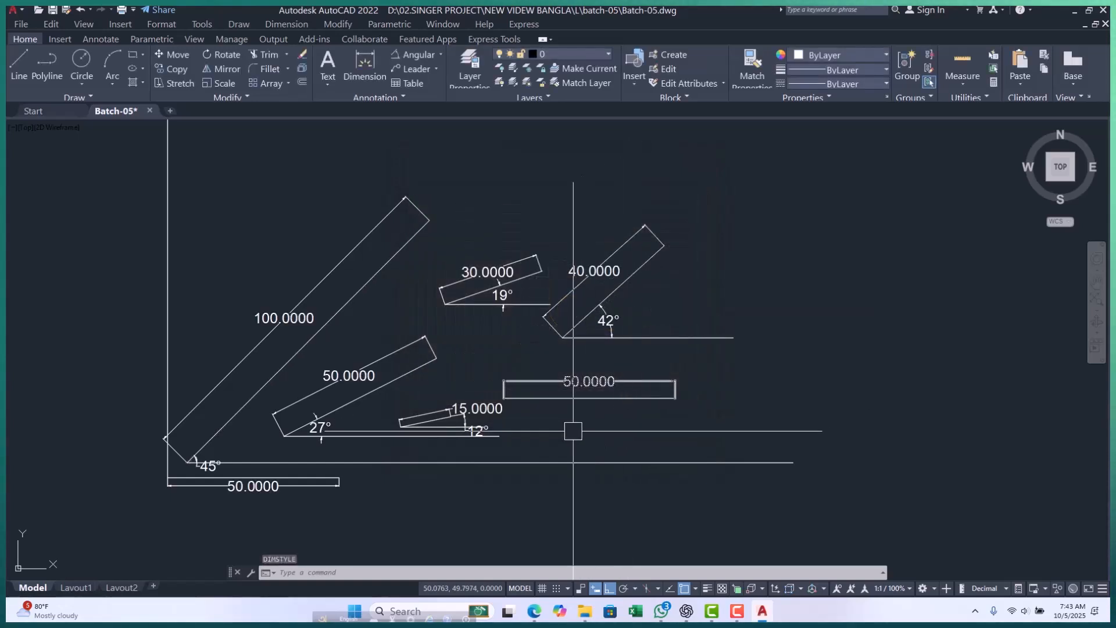
Frame all the dimensioned lines with a zoom window and move the floating keyboard toolbar clear of the drawing.
{"action": "scroll", "coordinate": [484, 379], "scroll_direction": "down", "scroll_amount": 3}
{"action": "key", "text": "Escape"}
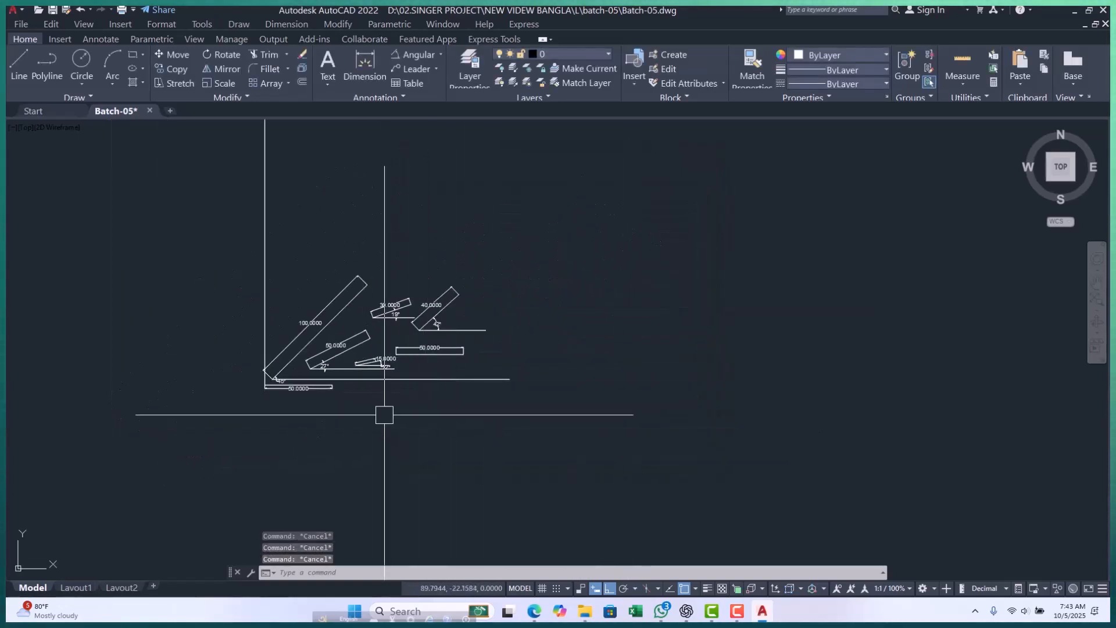
{"action": "key", "text": "Return"}
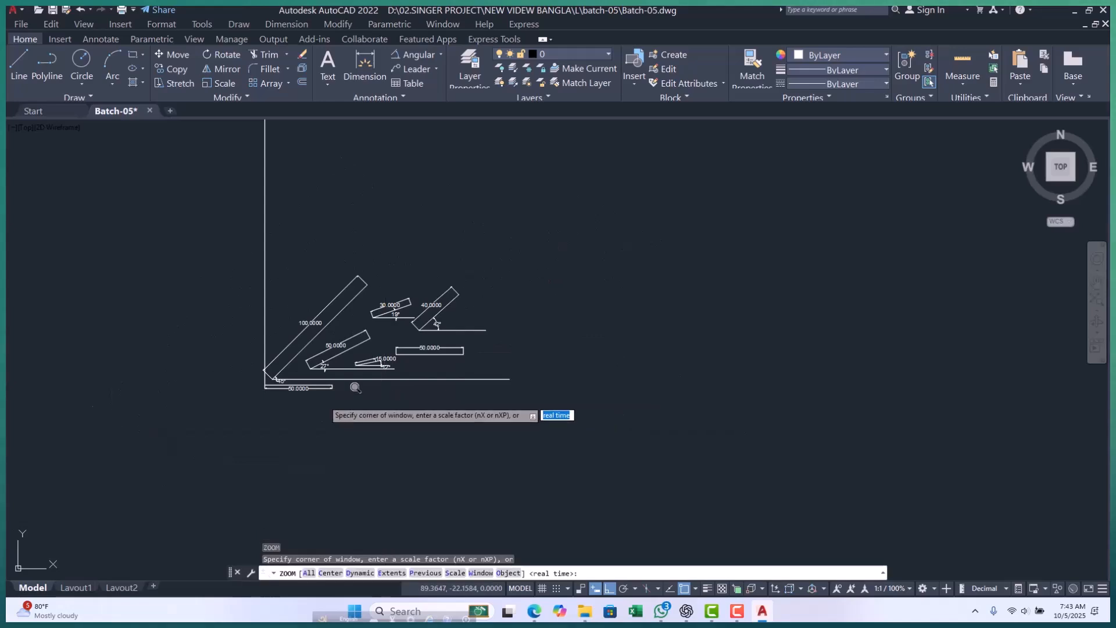
{"action": "left_click", "coordinate": [245, 267]}
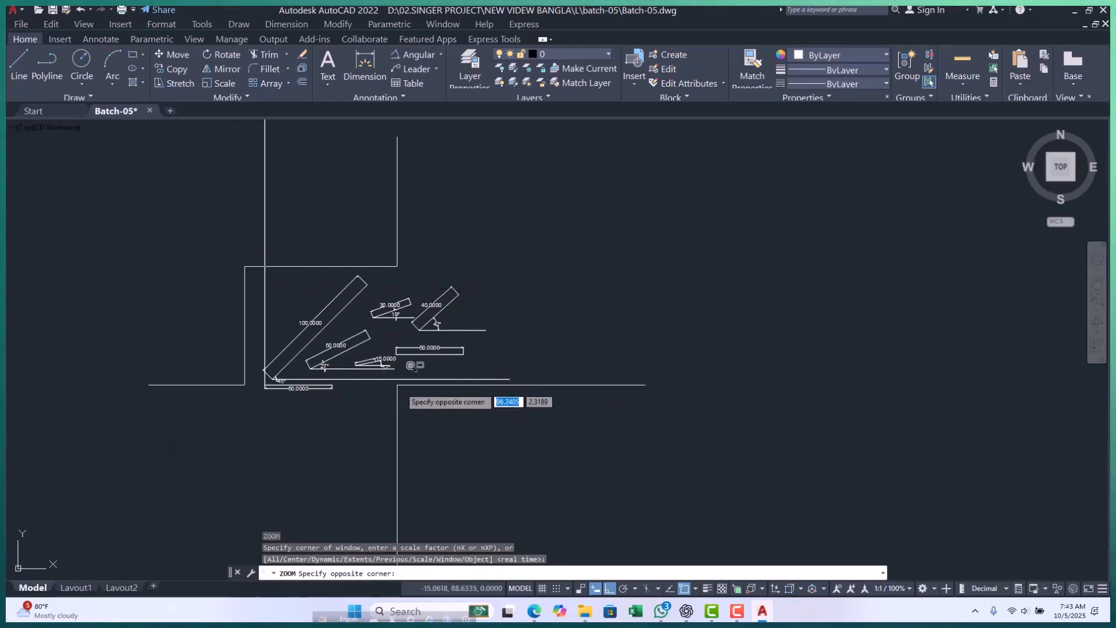
{"action": "left_click", "coordinate": [516, 399]}
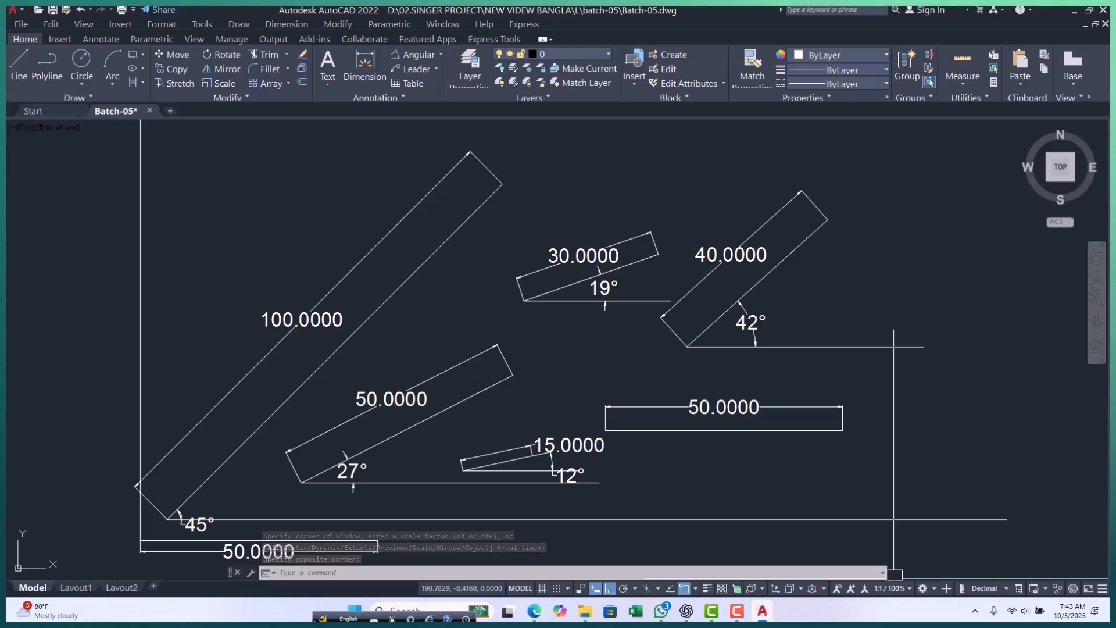
{"action": "left_click_drag", "start_coordinate": [322, 618], "coordinate": [102, 618]}
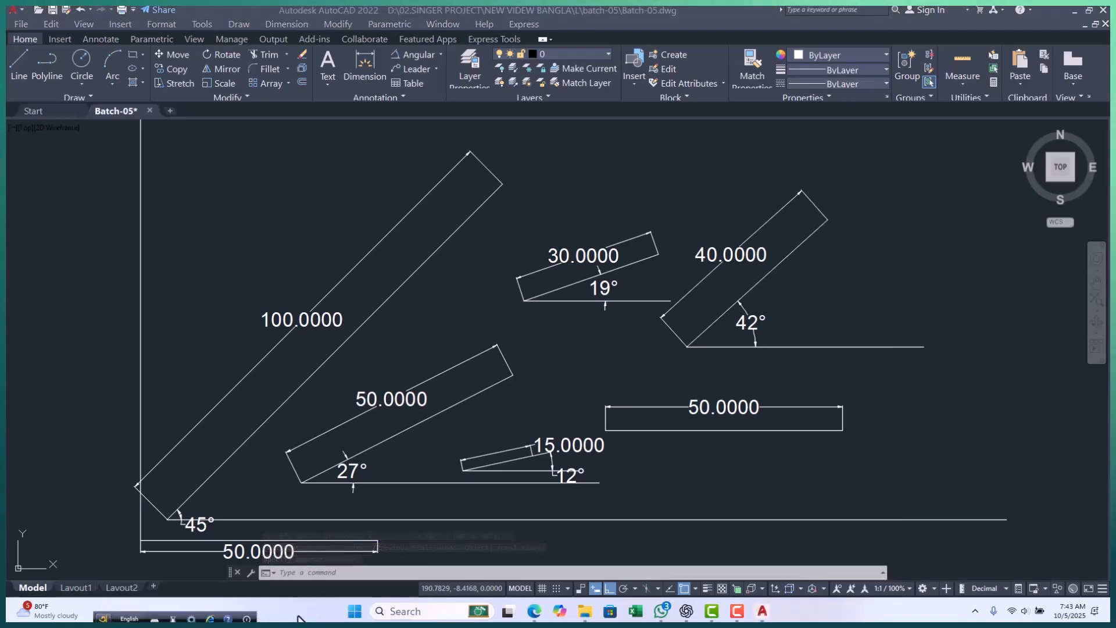
Capture the AutoCAD window with the dimensioned lines in Snipping Tool and copy the captured image.
{"action": "left_click", "coordinate": [354, 611]}
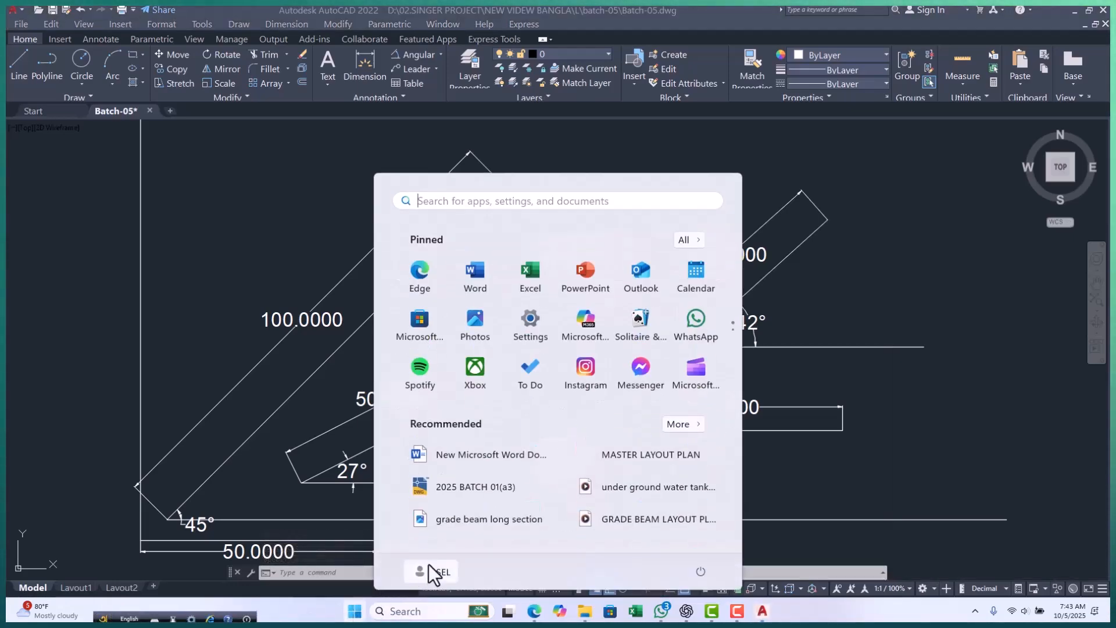
{"action": "type", "text": "sni"}
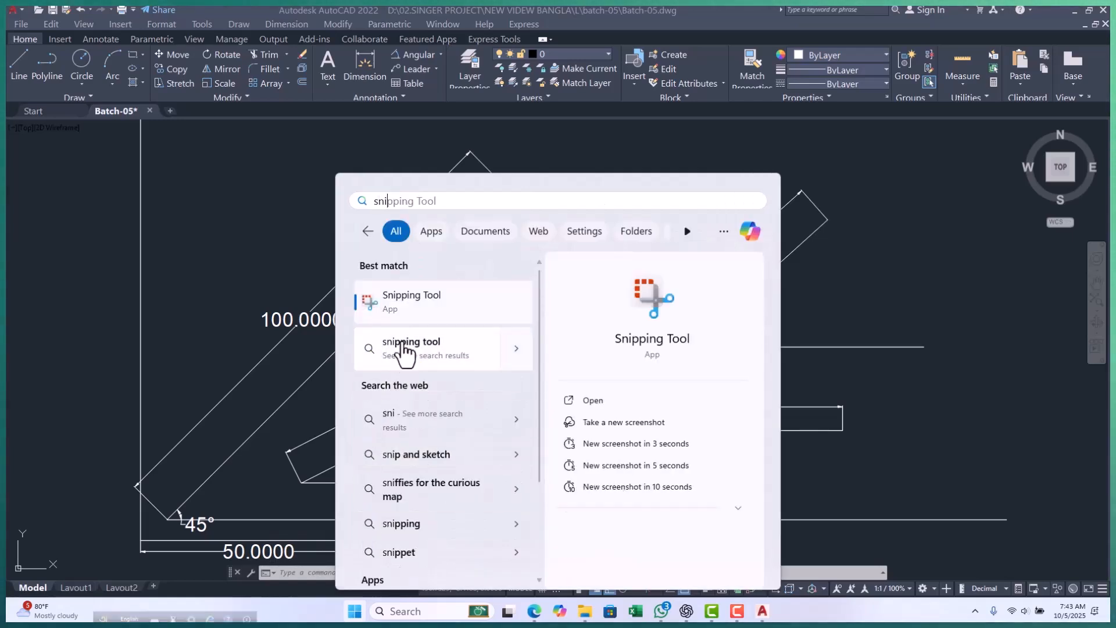
{"action": "left_click", "coordinate": [418, 308]}
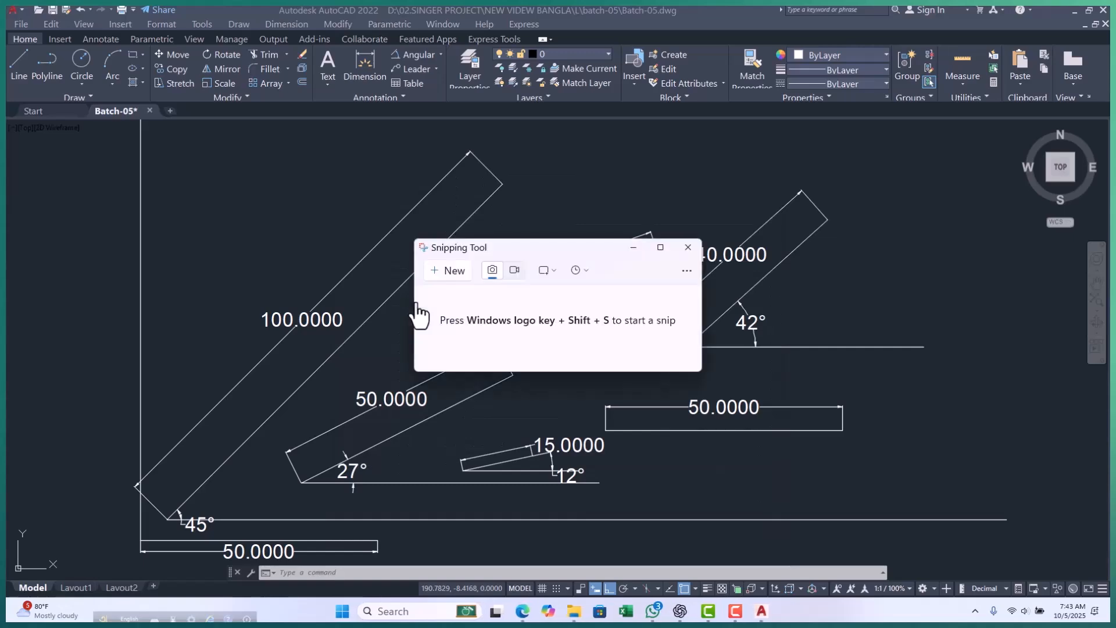
{"action": "left_click", "coordinate": [455, 271]}
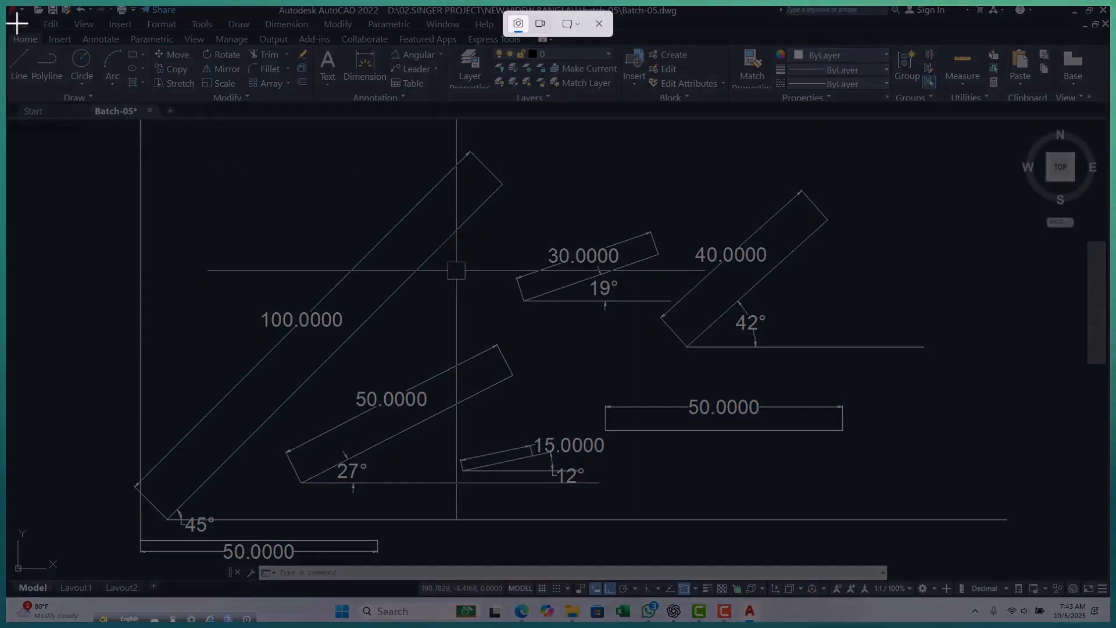
{"action": "left_click_drag", "start_coordinate": [9, 6], "coordinate": [1044, 553]}
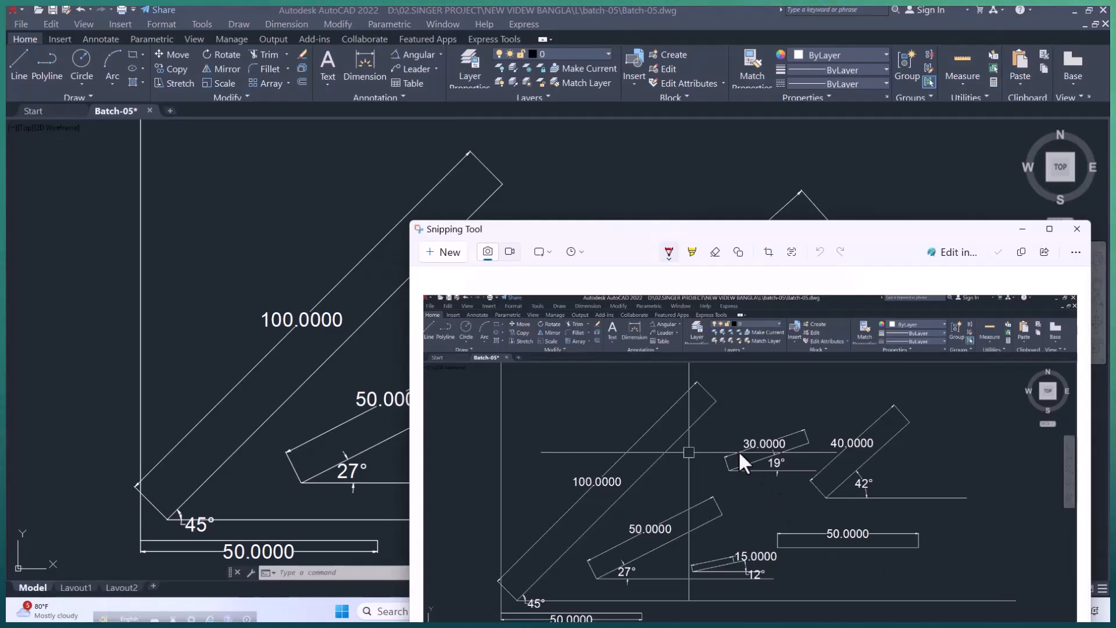
{"action": "right_click", "coordinate": [738, 449]}
{"action": "left_click", "coordinate": [779, 494]}
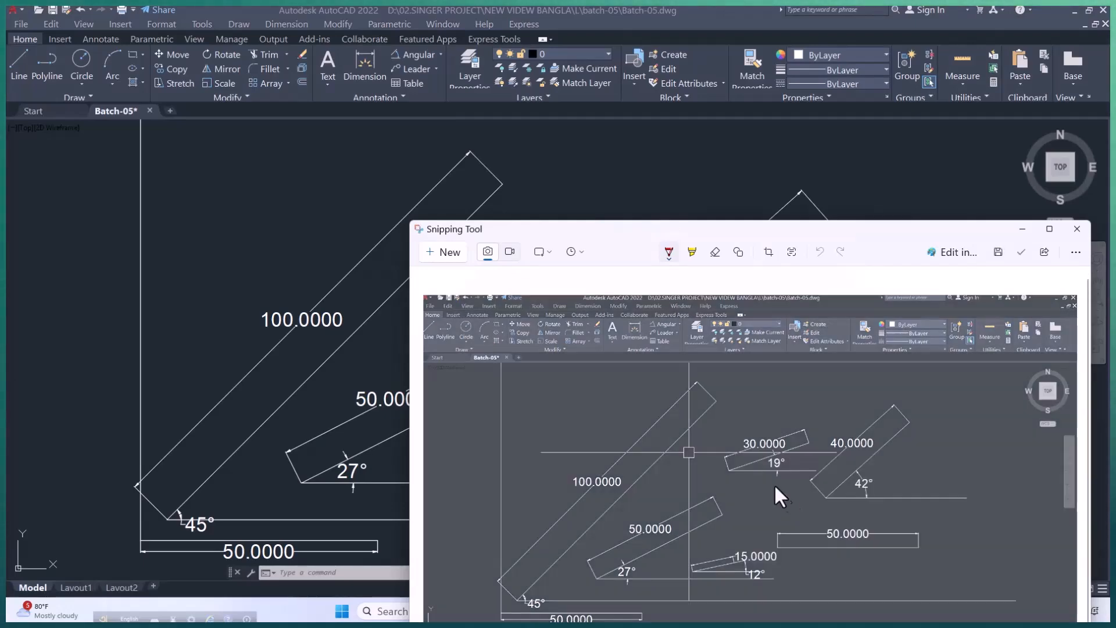
Minimize Snipping Tool and AutoCAD, and switch to the Facebook page open in Microsoft Edge.
{"action": "left_click", "coordinate": [1021, 228]}
{"action": "left_click", "coordinate": [1074, 11]}
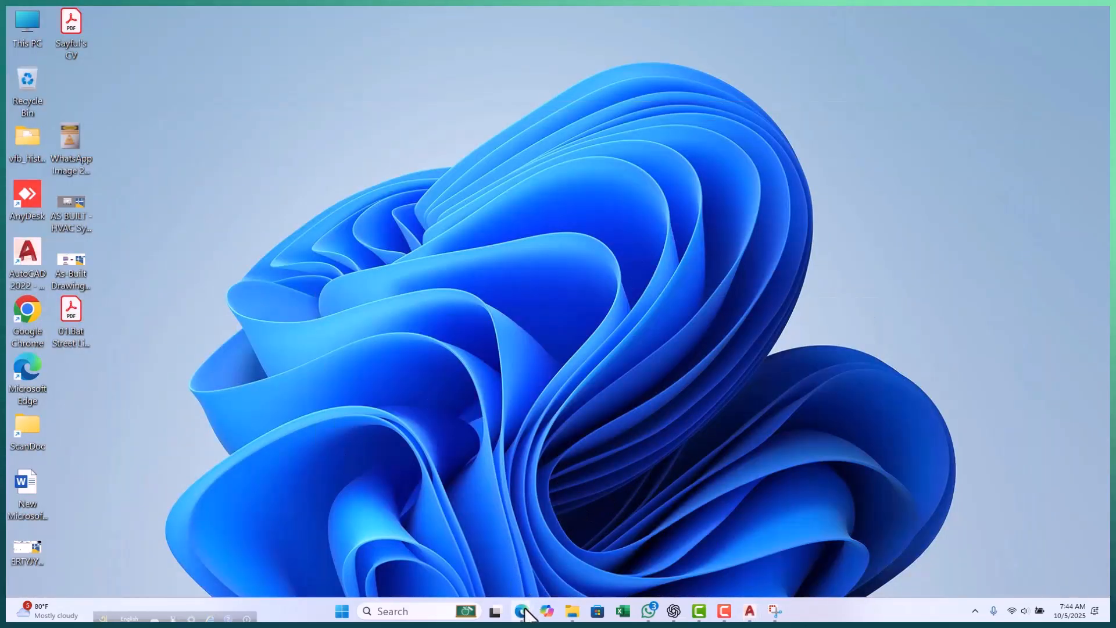
{"action": "mouse_move", "coordinate": [526, 613]}
{"action": "left_click", "coordinate": [473, 569]}
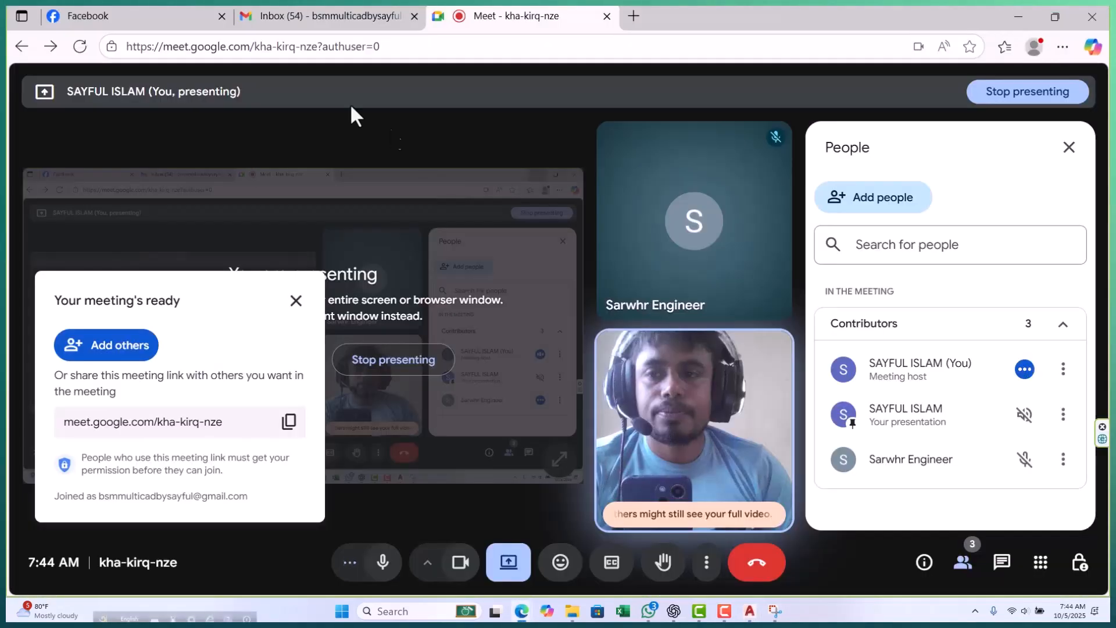
{"action": "left_click", "coordinate": [149, 15]}
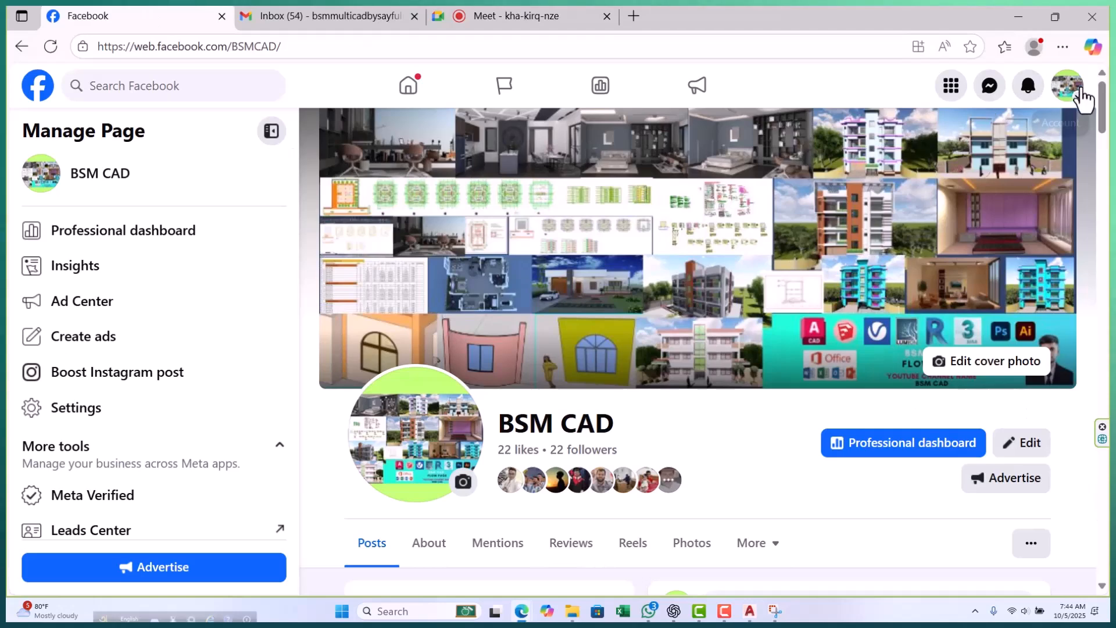
Switch the active Facebook account from the BSM CAD page to the owner's personal profile.
{"action": "left_click", "coordinate": [1064, 93]}
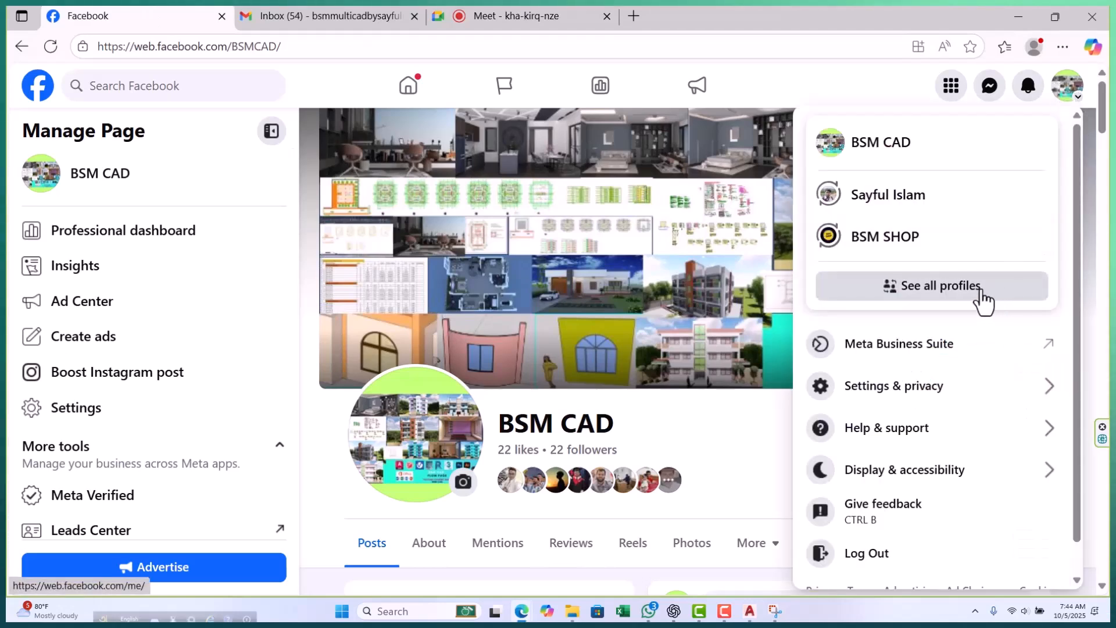
{"action": "left_click", "coordinate": [910, 210]}
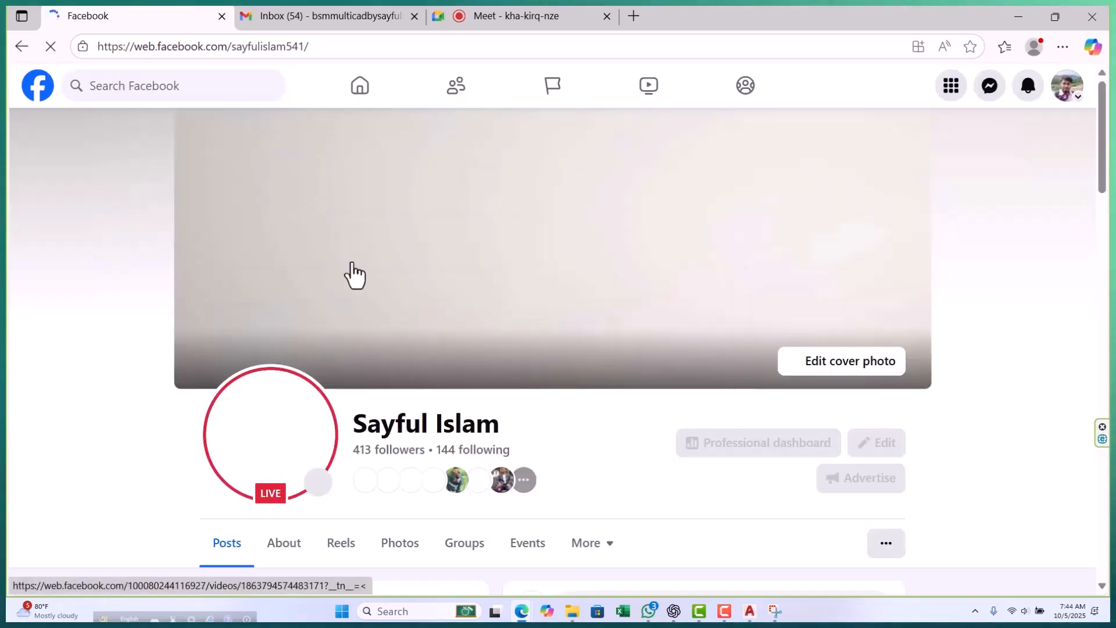
{"action": "scroll", "coordinate": [580, 309], "scroll_direction": "down", "scroll_amount": 4}
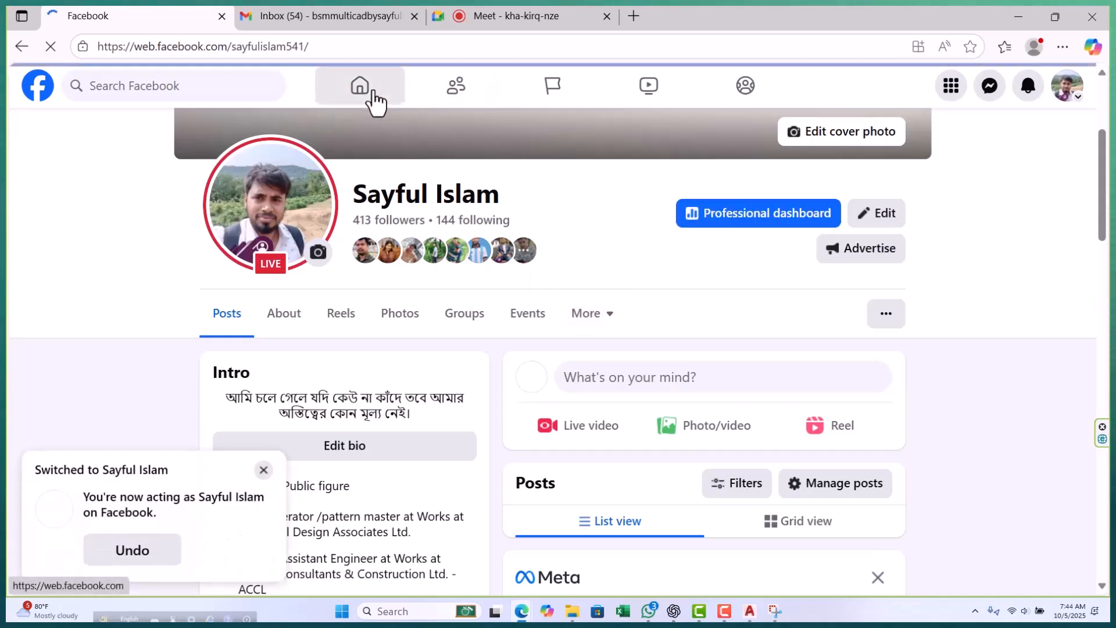
Go to the Facebook home feed, dismiss the profile-switch notice and open the BSM CAD ACADEMY group from the shortcuts.
{"action": "left_click", "coordinate": [373, 91]}
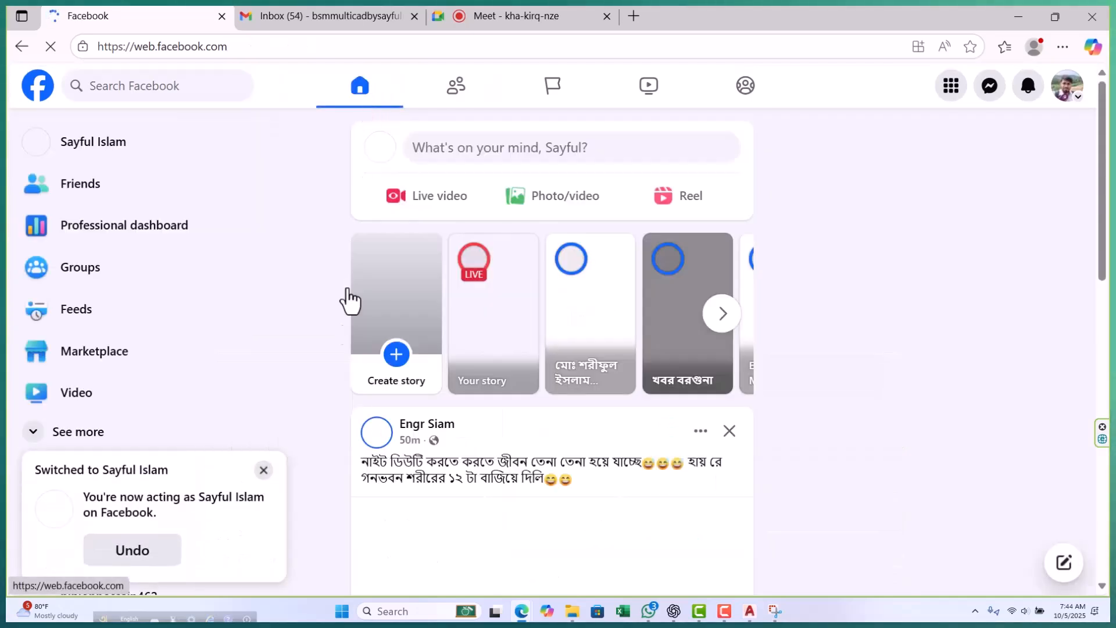
{"action": "left_click", "coordinate": [263, 470]}
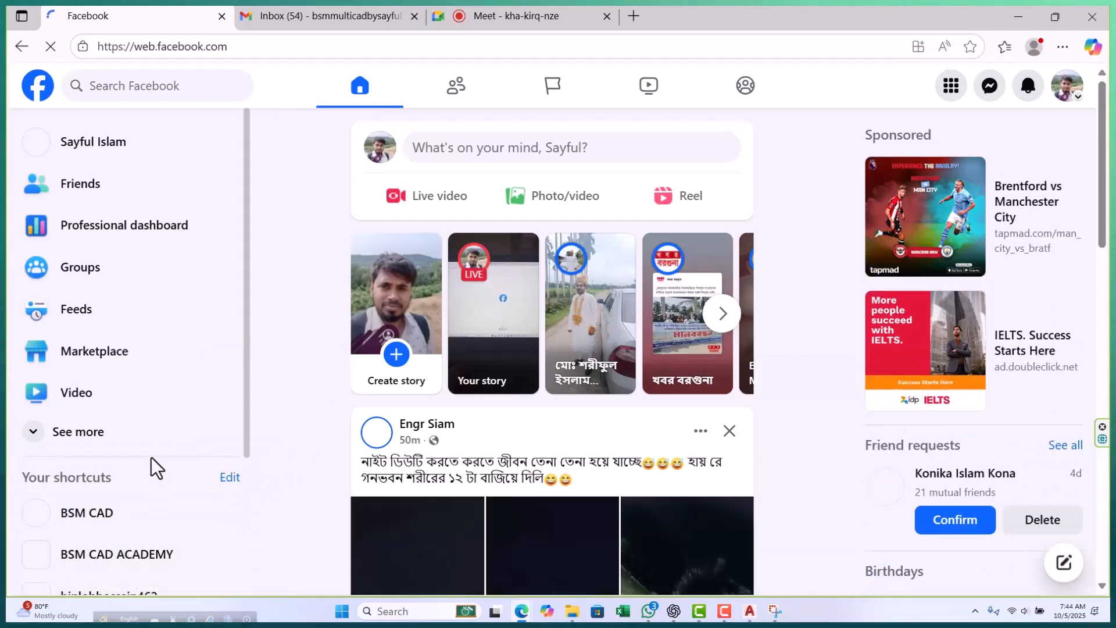
{"action": "scroll", "coordinate": [149, 462], "scroll_direction": "down", "scroll_amount": 3}
{"action": "left_click", "coordinate": [74, 401]}
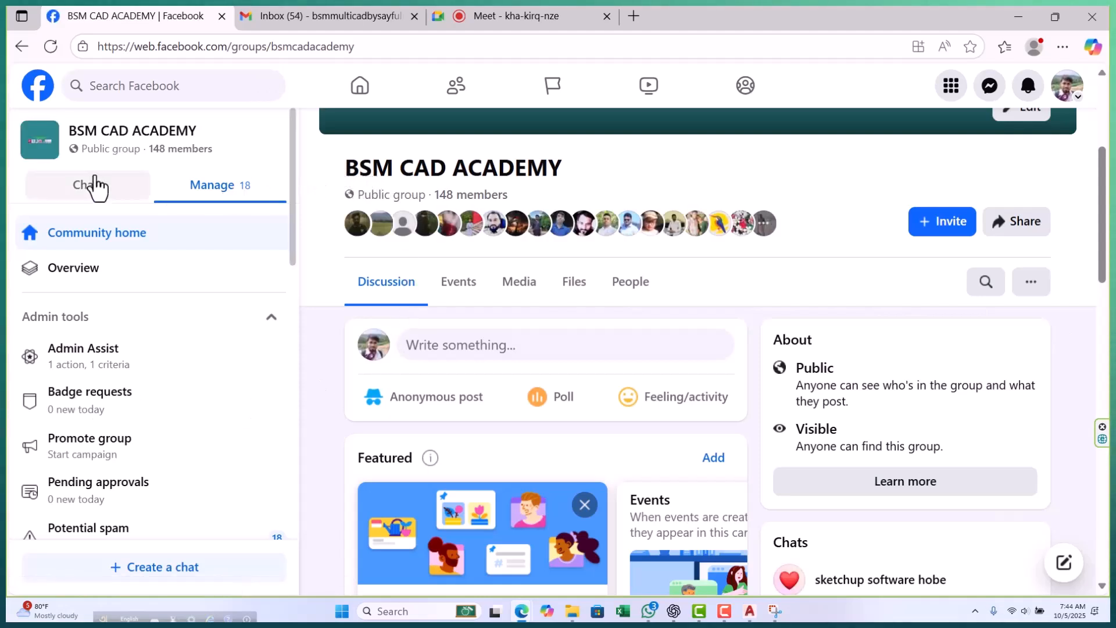
Look through the BSM CAD ACADEMY group's posts for the column, footing and elevation drawings shared by students and the admin.
{"action": "scroll", "coordinate": [576, 279], "scroll_direction": "down", "scroll_amount": 10}
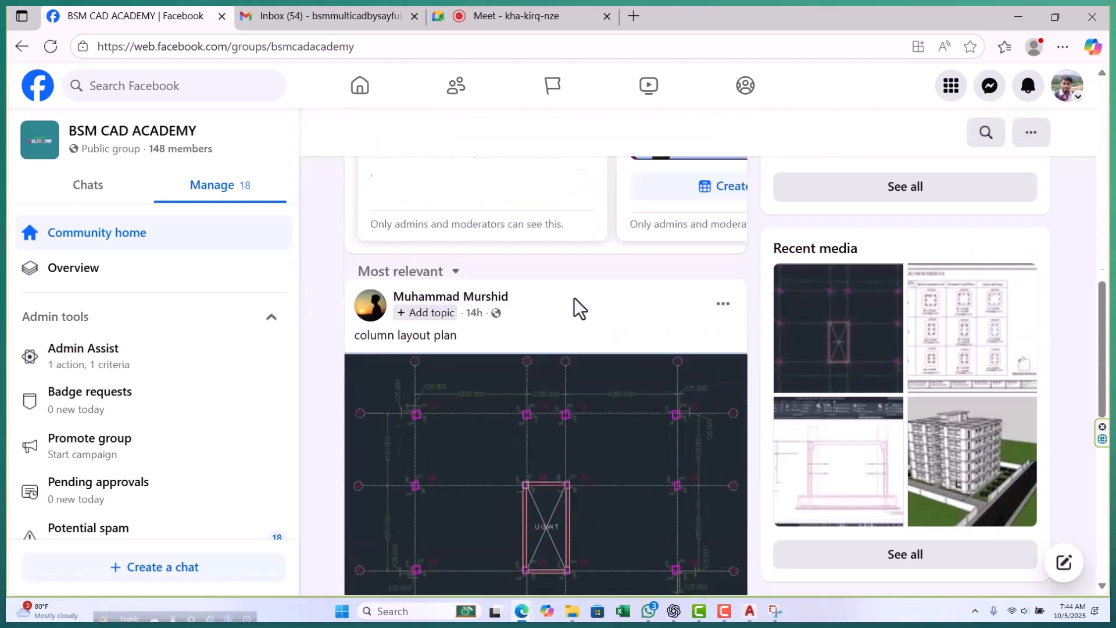
{"action": "scroll", "coordinate": [578, 318], "scroll_direction": "down", "scroll_amount": 15}
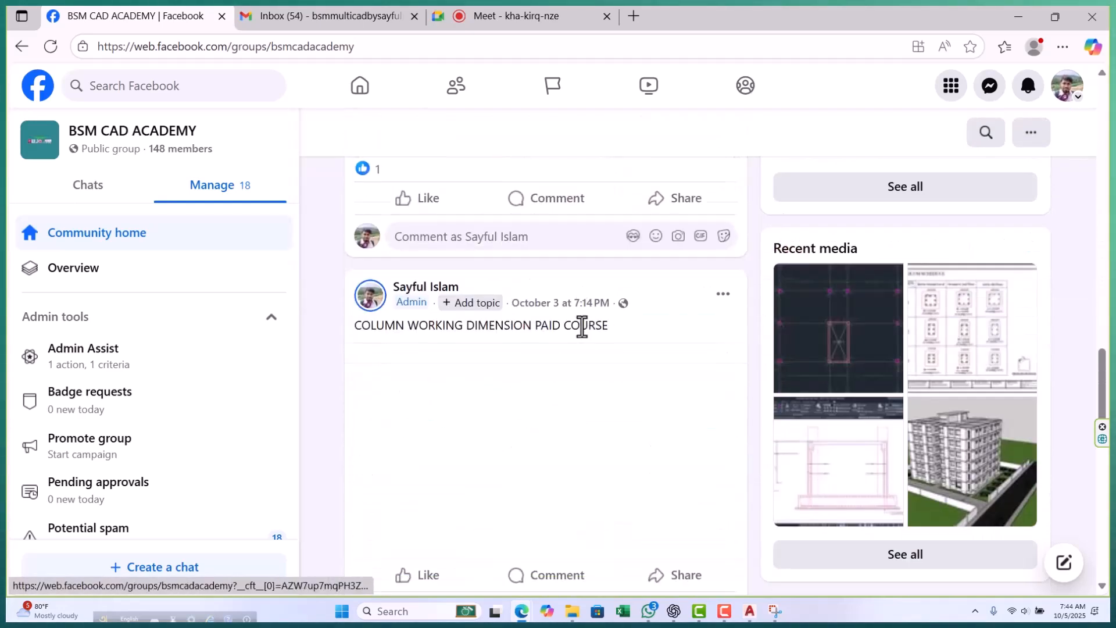
{"action": "scroll", "coordinate": [597, 372], "scroll_direction": "down", "scroll_amount": 15}
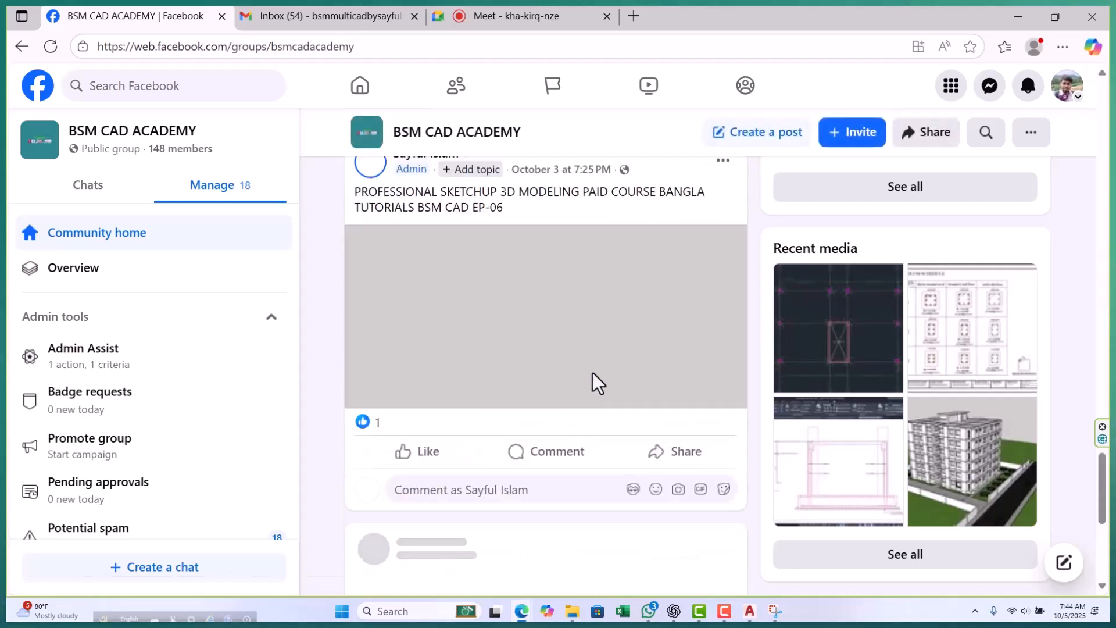
{"action": "scroll", "coordinate": [591, 375], "scroll_direction": "down", "scroll_amount": 3}
{"action": "scroll", "coordinate": [589, 380], "scroll_direction": "down", "scroll_amount": 5}
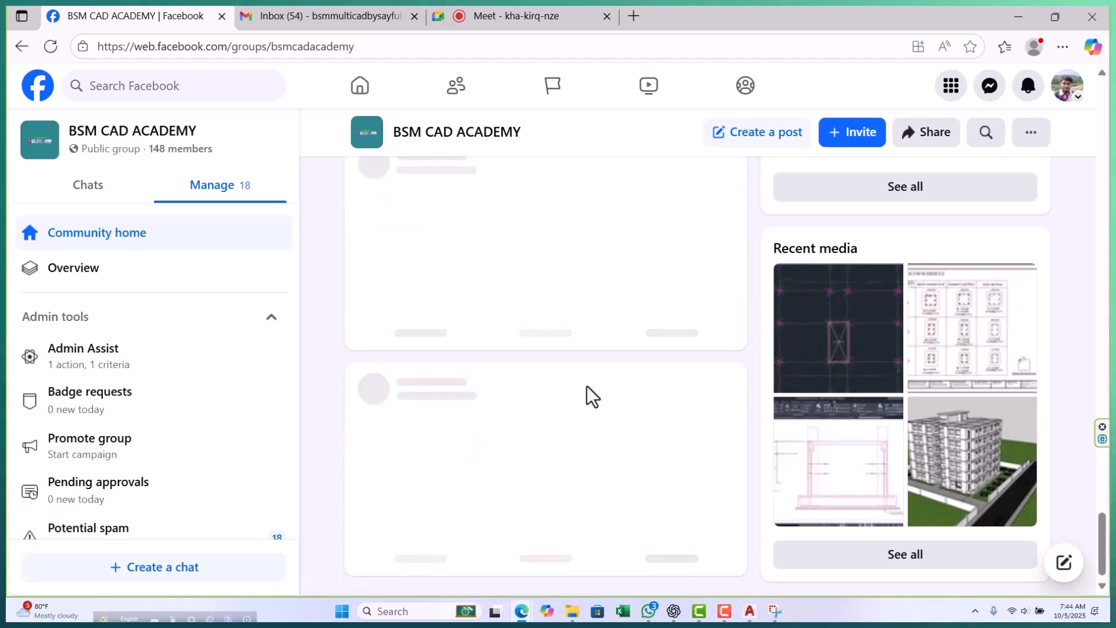
{"action": "scroll", "coordinate": [587, 385], "scroll_direction": "up", "scroll_amount": 5}
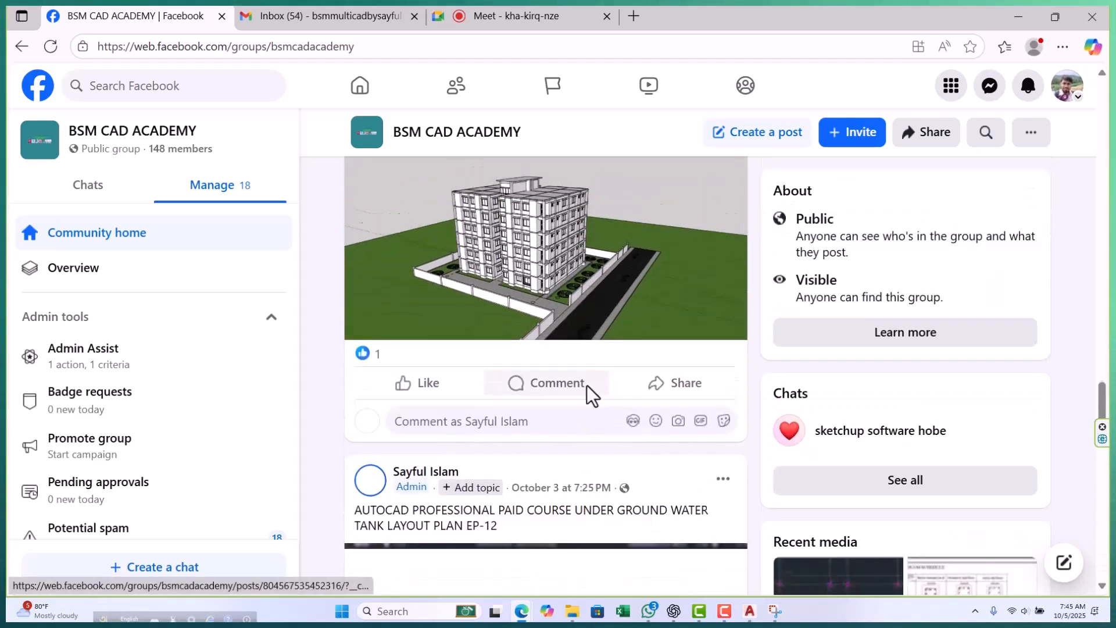
{"action": "scroll", "coordinate": [587, 385], "scroll_direction": "down", "scroll_amount": 5}
{"action": "scroll", "coordinate": [587, 384], "scroll_direction": "down", "scroll_amount": 15}
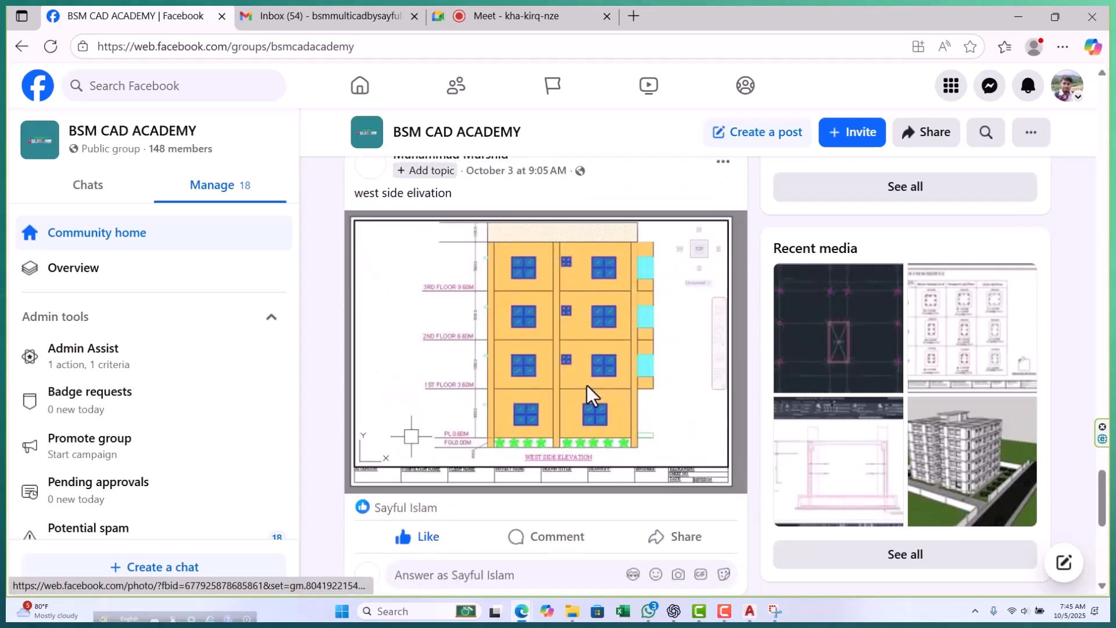
{"action": "scroll", "coordinate": [578, 386], "scroll_direction": "down", "scroll_amount": 5}
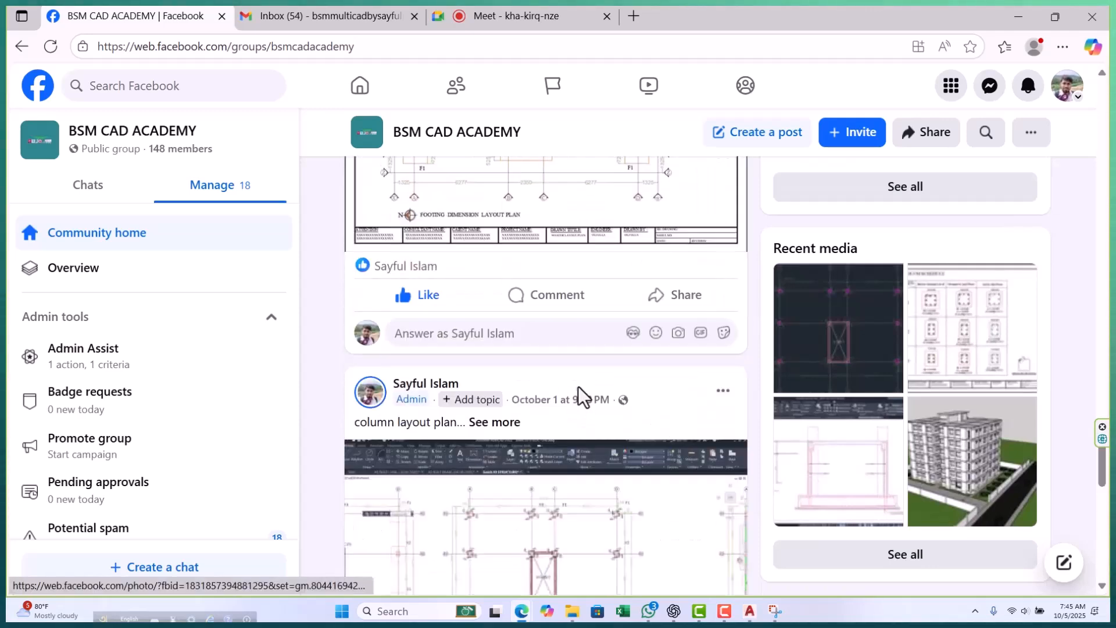
{"action": "scroll", "coordinate": [577, 399], "scroll_direction": "down", "scroll_amount": 15}
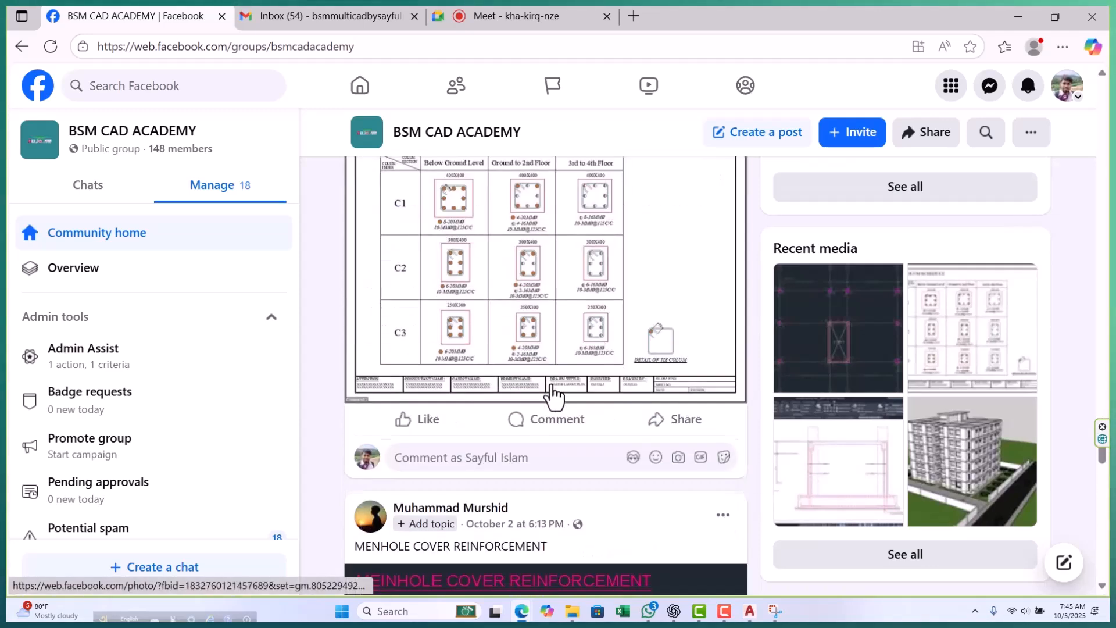
{"action": "scroll", "coordinate": [567, 383], "scroll_direction": "down", "scroll_amount": 20}
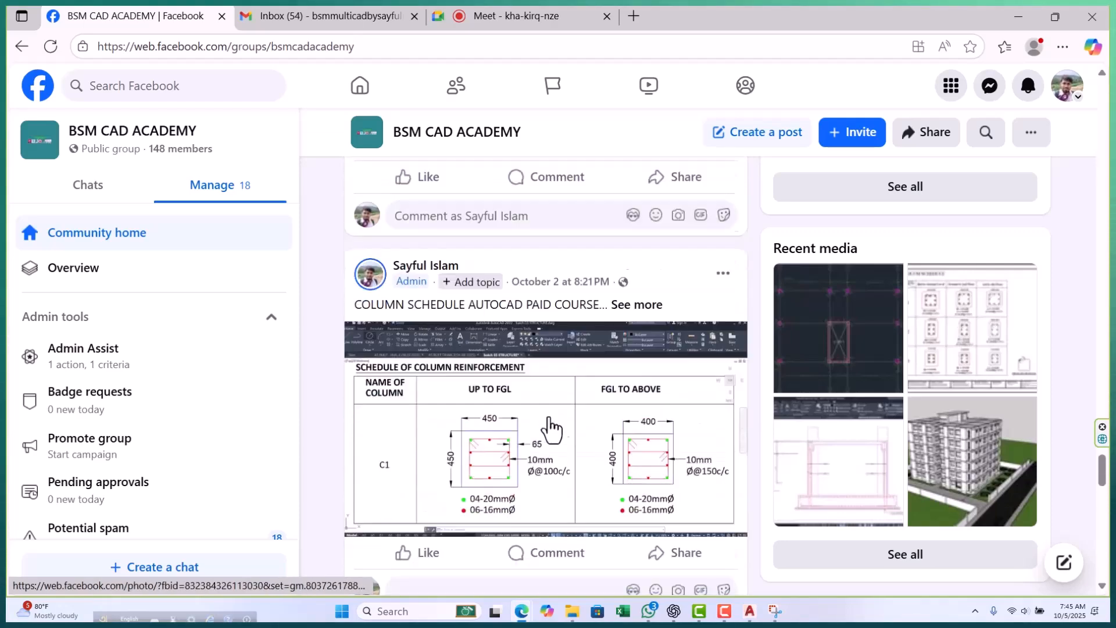
{"action": "scroll", "coordinate": [552, 422], "scroll_direction": "up", "scroll_amount": 19}
{"action": "scroll", "coordinate": [561, 416], "scroll_direction": "up", "scroll_amount": 20}
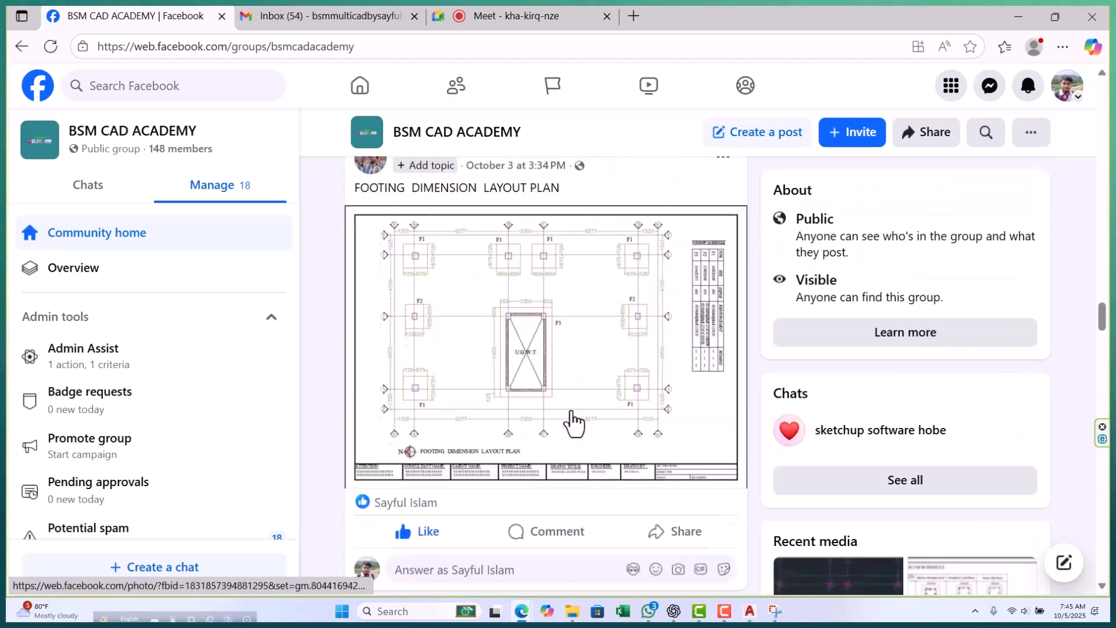
{"action": "scroll", "coordinate": [559, 405], "scroll_direction": "up", "scroll_amount": 20}
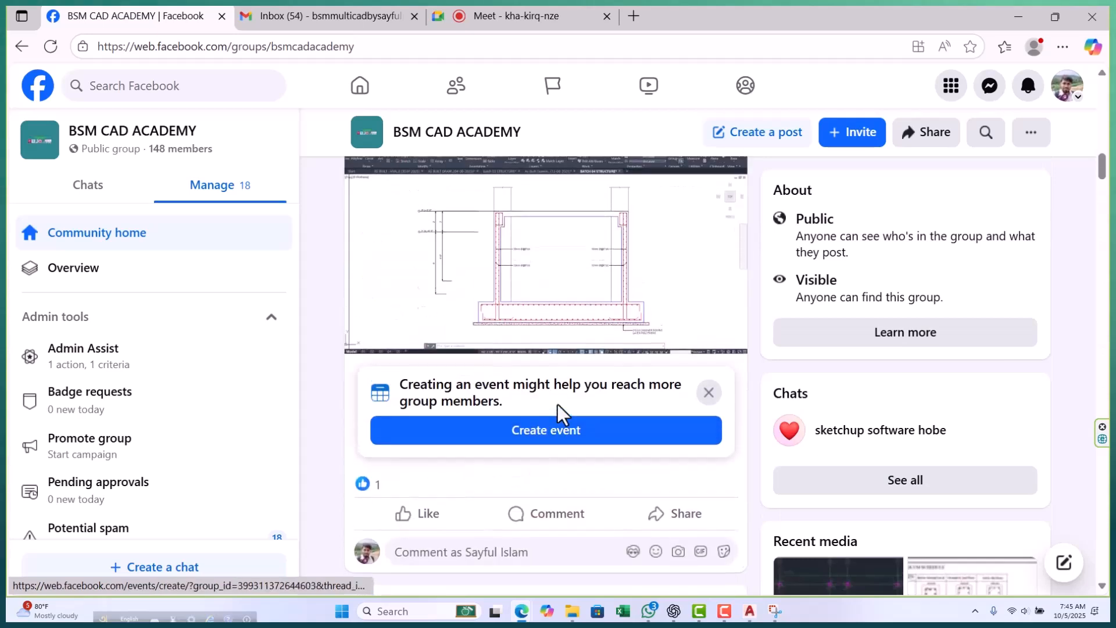
{"action": "scroll", "coordinate": [558, 418], "scroll_direction": "up", "scroll_amount": 3}
{"action": "scroll", "coordinate": [499, 429], "scroll_direction": "down", "scroll_amount": 4}
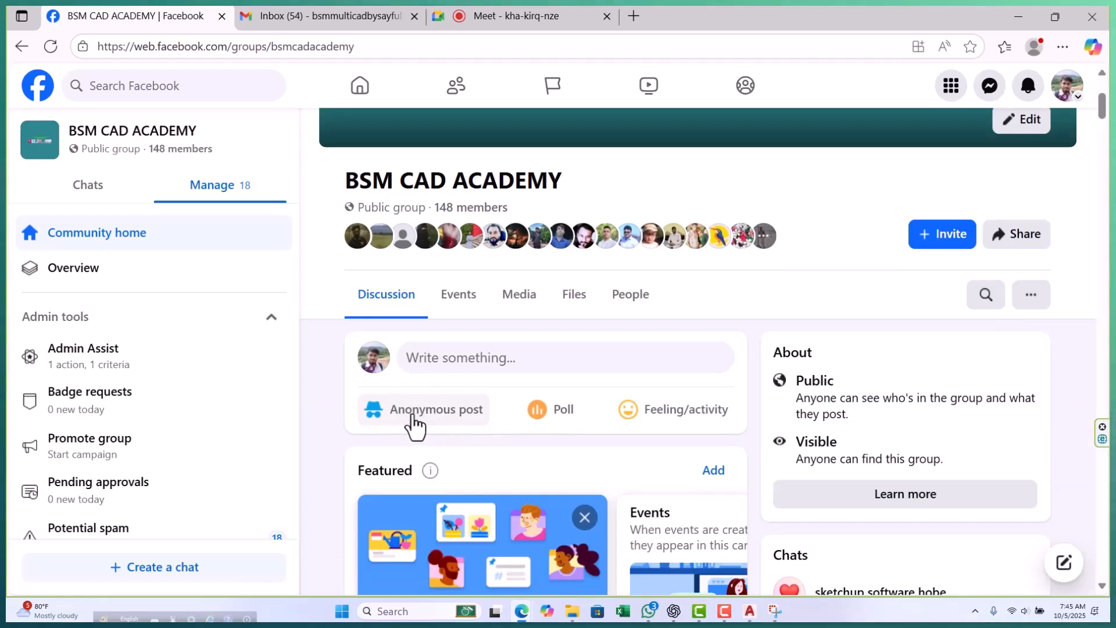
Open a new public post in the BSM CAD ACADEMY group and place the cursor in its text area.
{"action": "left_click", "coordinate": [447, 364]}
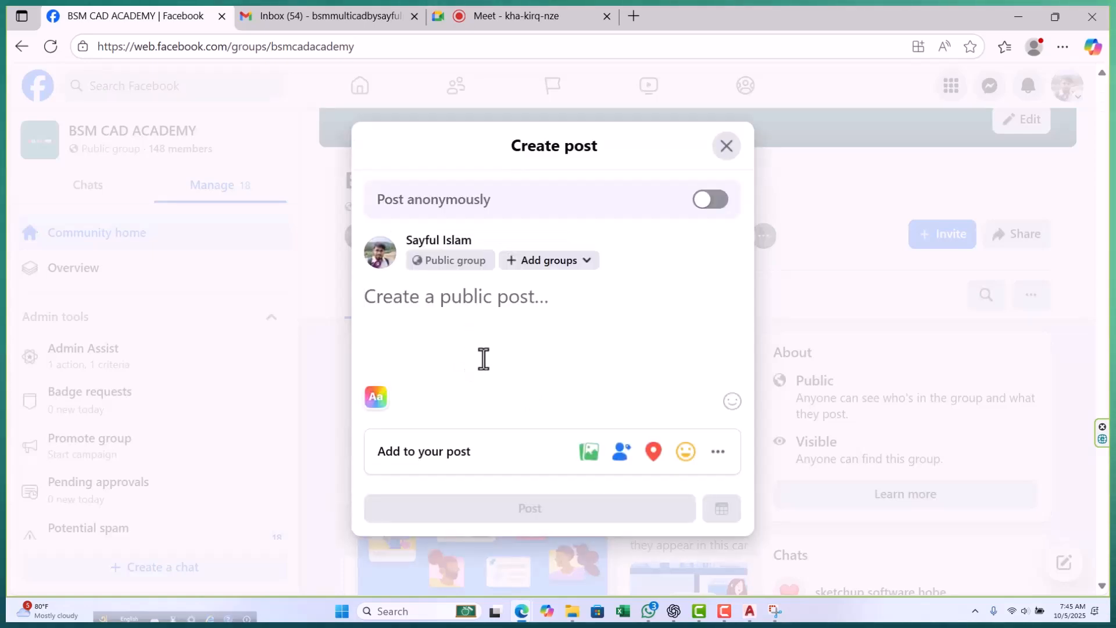
{"action": "right_click", "coordinate": [457, 318]}
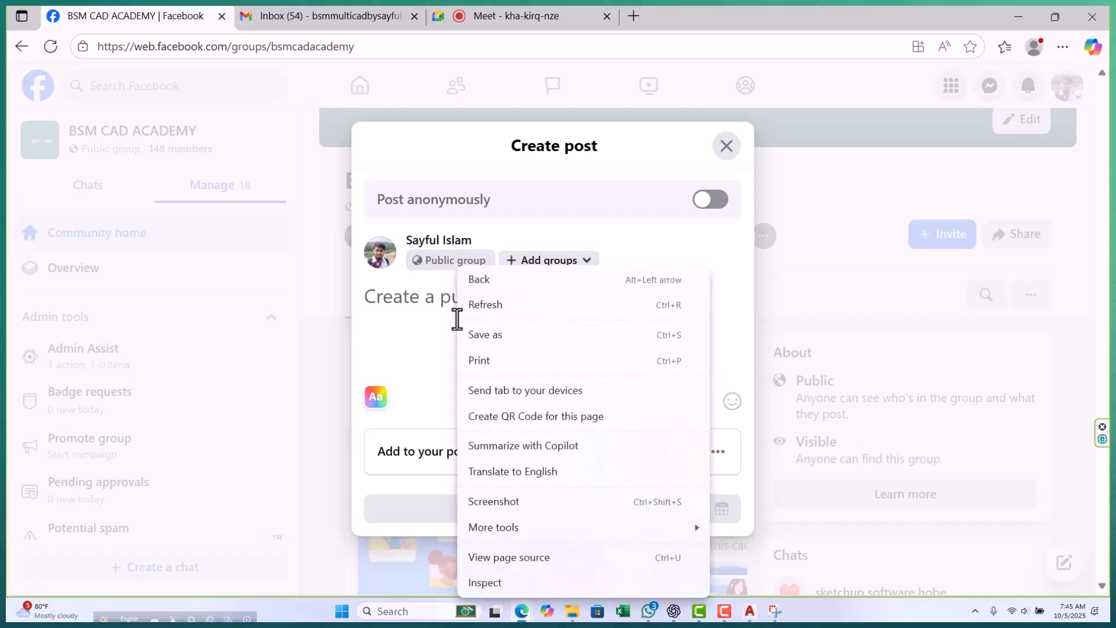
{"action": "left_click", "coordinate": [423, 381]}
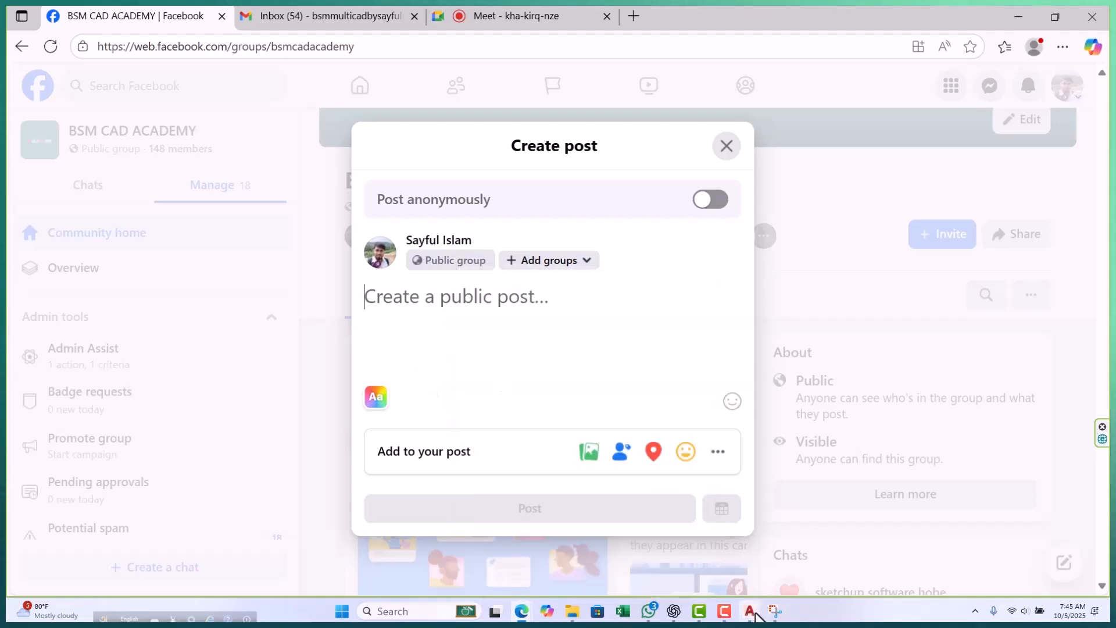
Copy the captured drawing screenshot from Snipping Tool and paste it into the new Facebook group post.
{"action": "left_click", "coordinate": [774, 611]}
{"action": "right_click", "coordinate": [741, 442]}
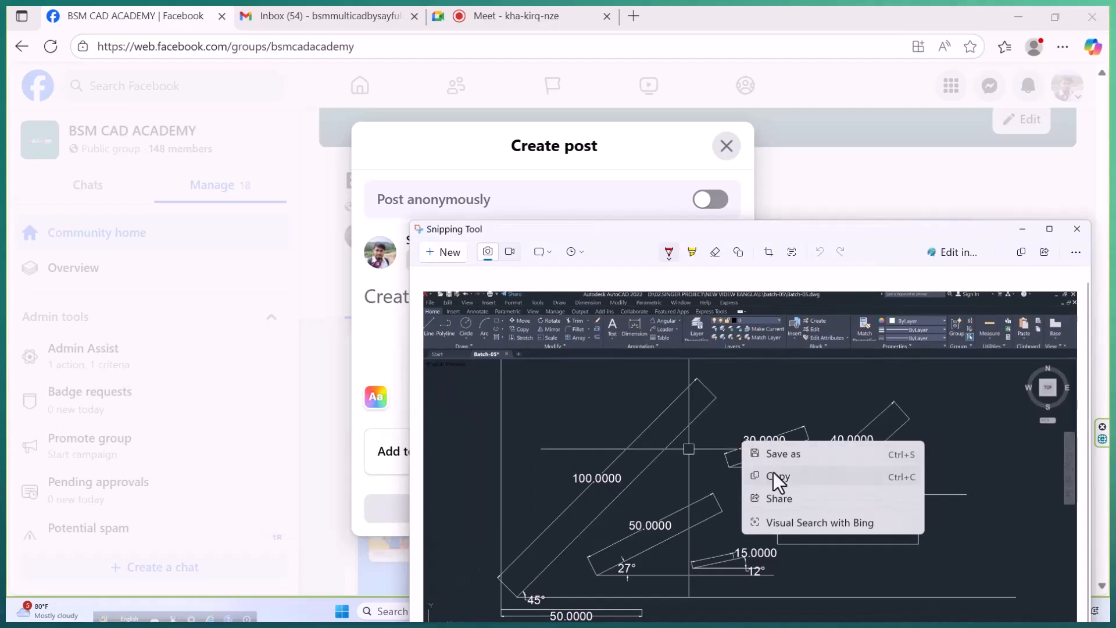
{"action": "left_click", "coordinate": [784, 478]}
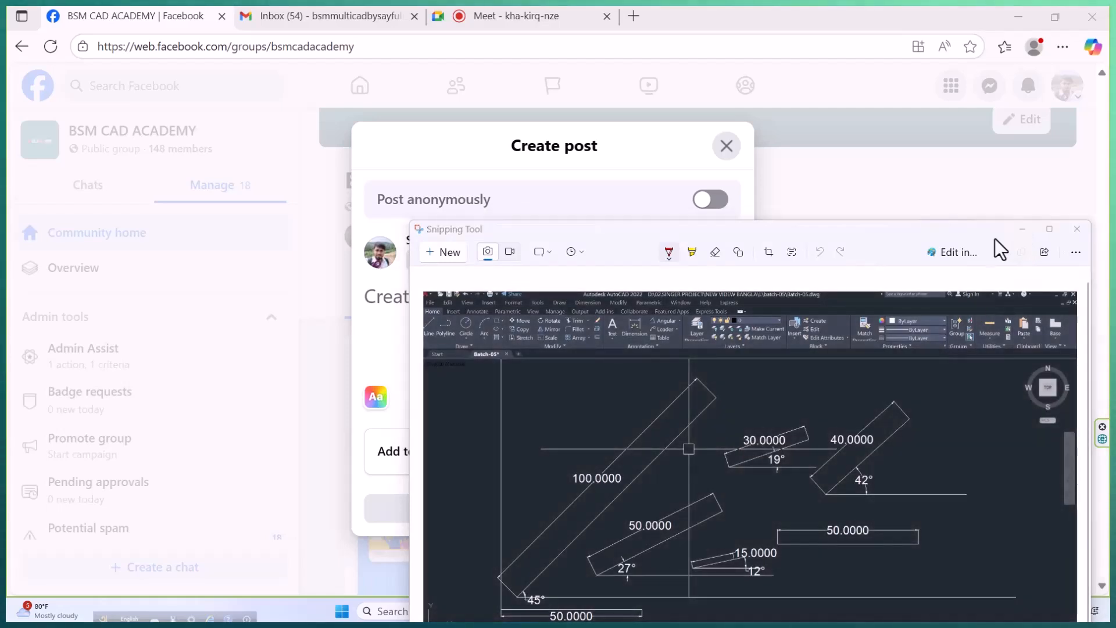
{"action": "left_click", "coordinate": [1022, 229]}
{"action": "left_click", "coordinate": [387, 296]}
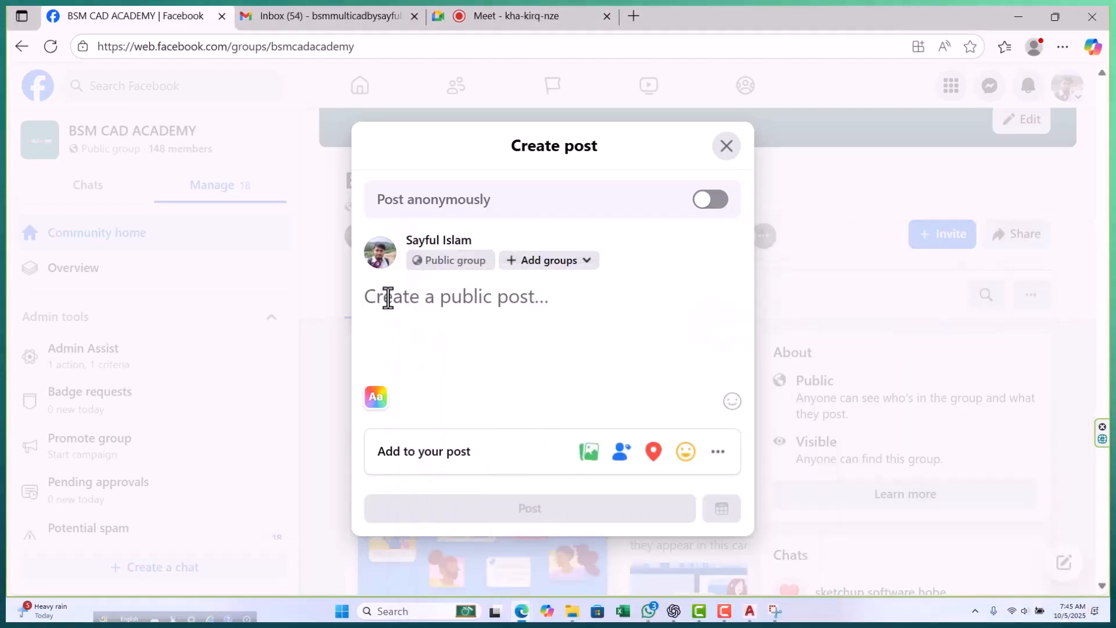
{"action": "key", "text": "ctrl+v"}
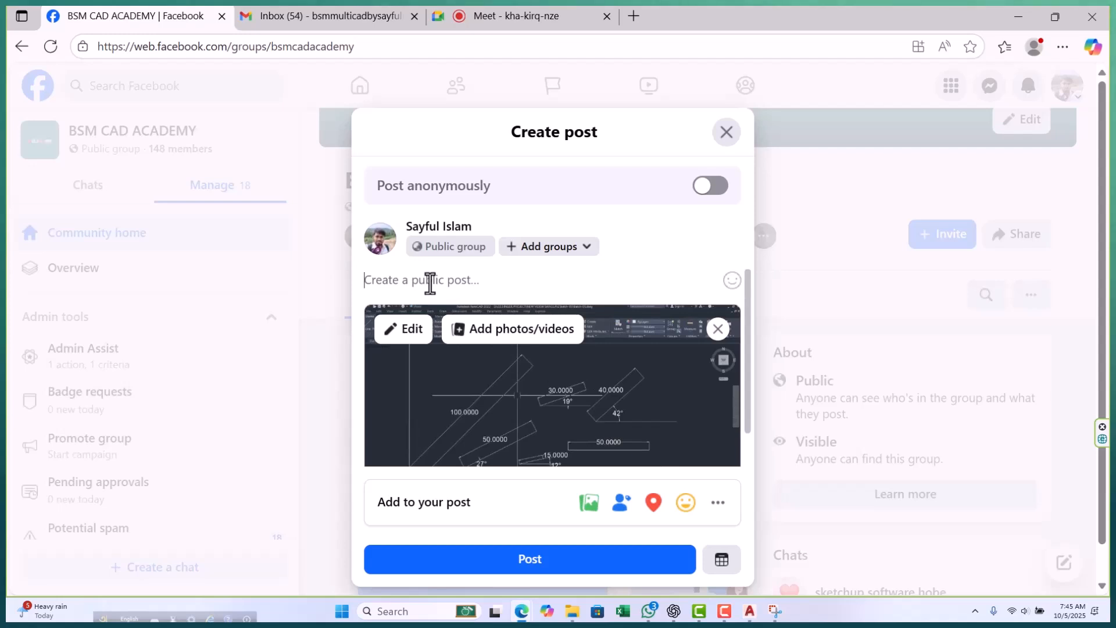
Caption the post "class 01" with "batch-05" on a second line.
{"action": "type", "text": "class 01"}
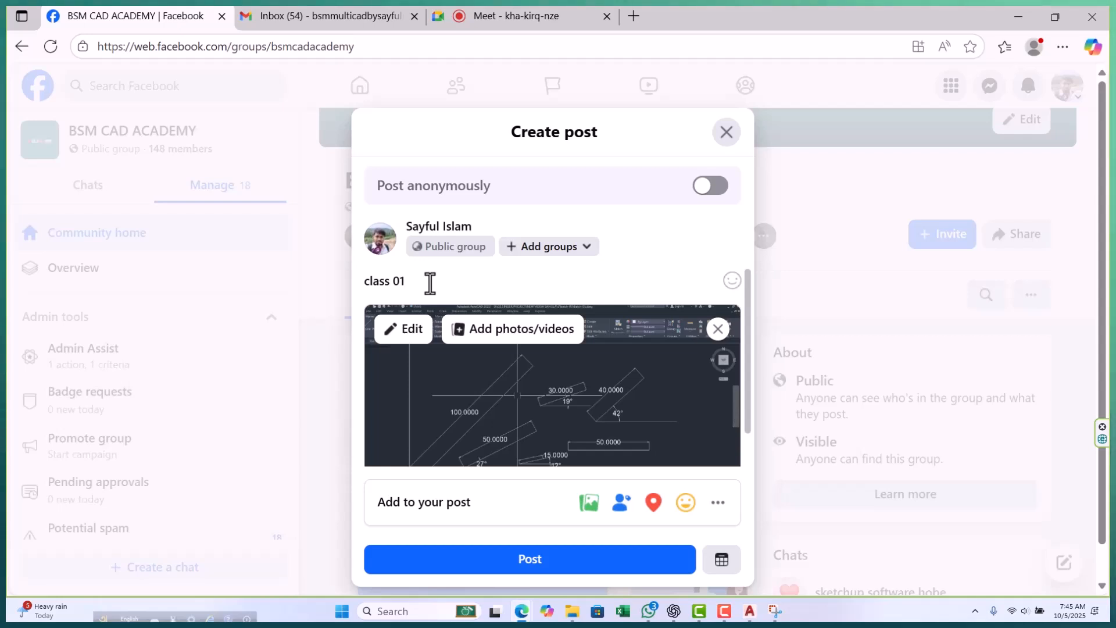
{"action": "key", "text": "Return"}
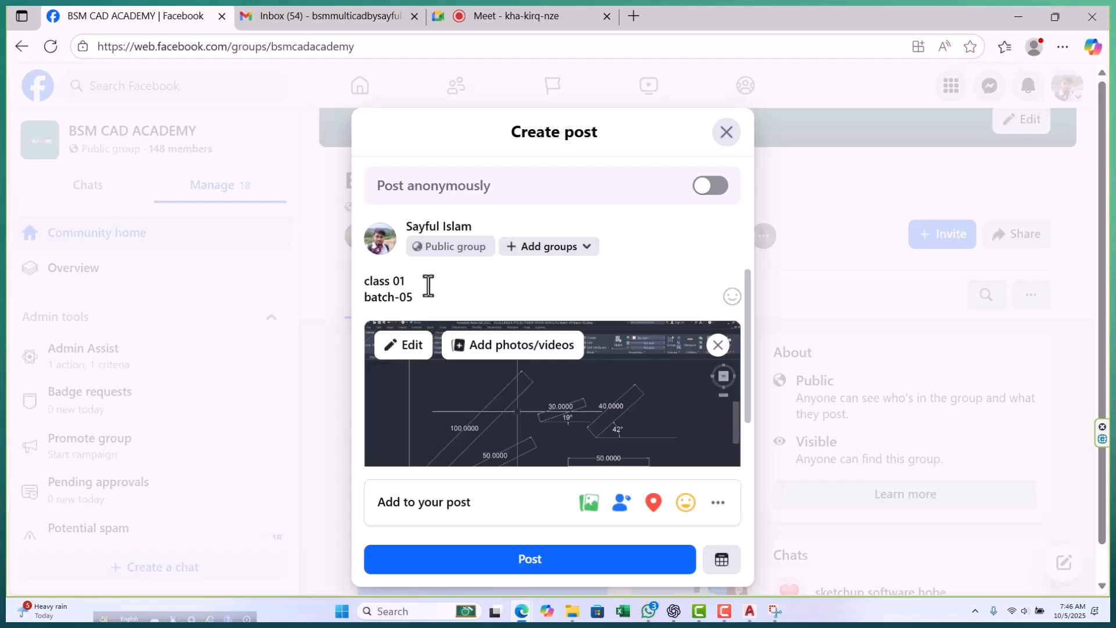
Check the draft's caption and attached drawing, and publish the post in the BSM CAD ACADEMY group.
{"action": "scroll", "coordinate": [507, 357], "scroll_direction": "down", "scroll_amount": 1}
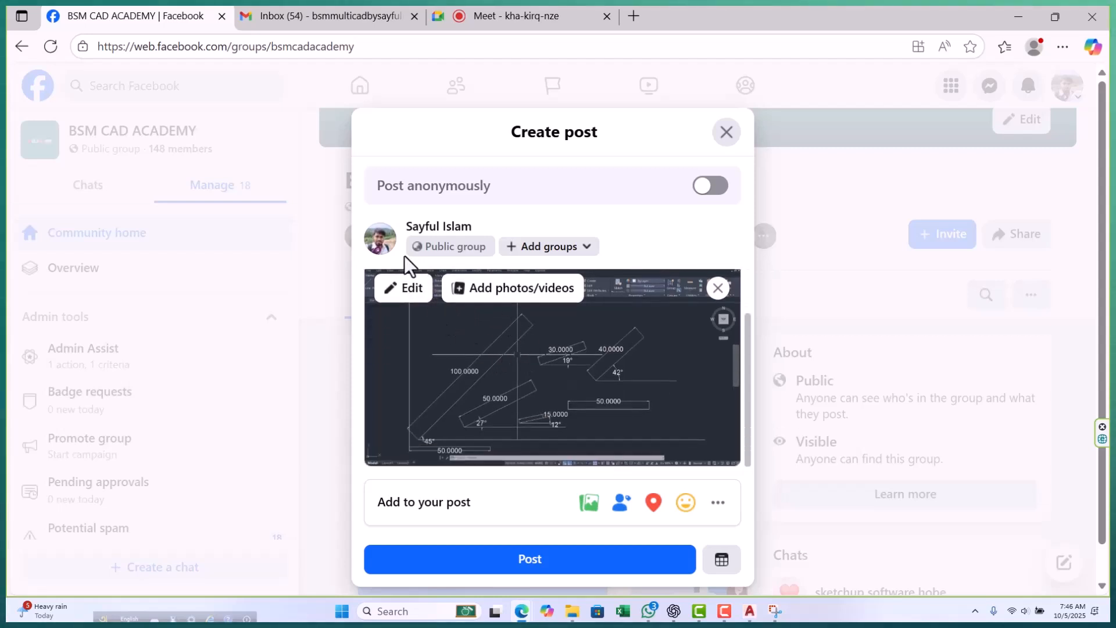
{"action": "scroll", "coordinate": [494, 399], "scroll_direction": "up", "scroll_amount": 1}
{"action": "scroll", "coordinate": [497, 371], "scroll_direction": "down", "scroll_amount": 1}
{"action": "scroll", "coordinate": [418, 366], "scroll_direction": "up", "scroll_amount": 1}
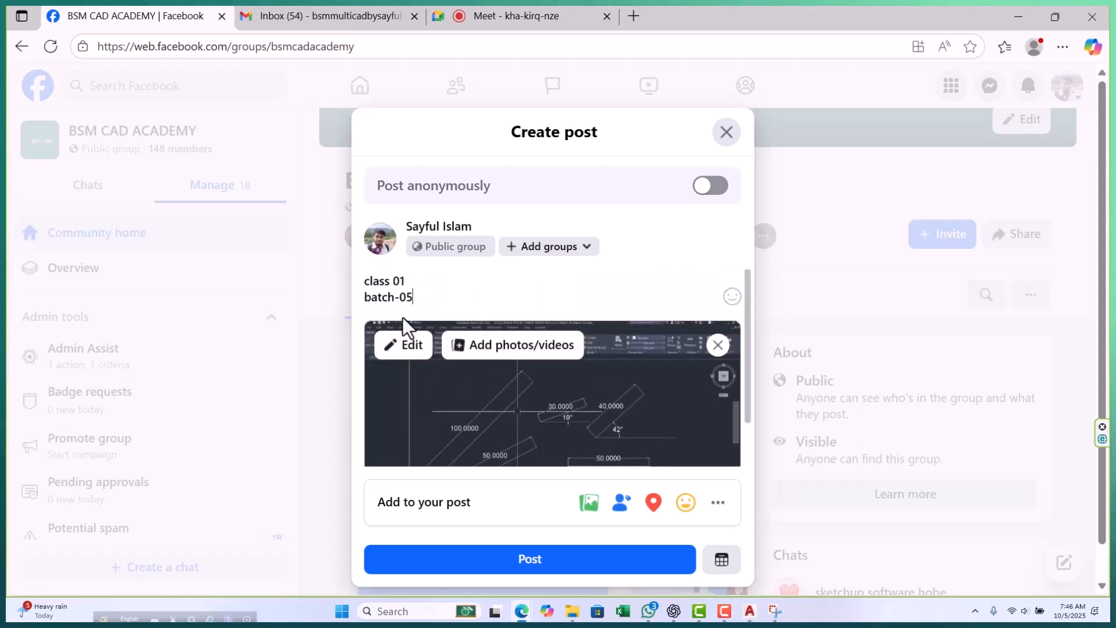
{"action": "scroll", "coordinate": [427, 451], "scroll_direction": "down", "scroll_amount": 1}
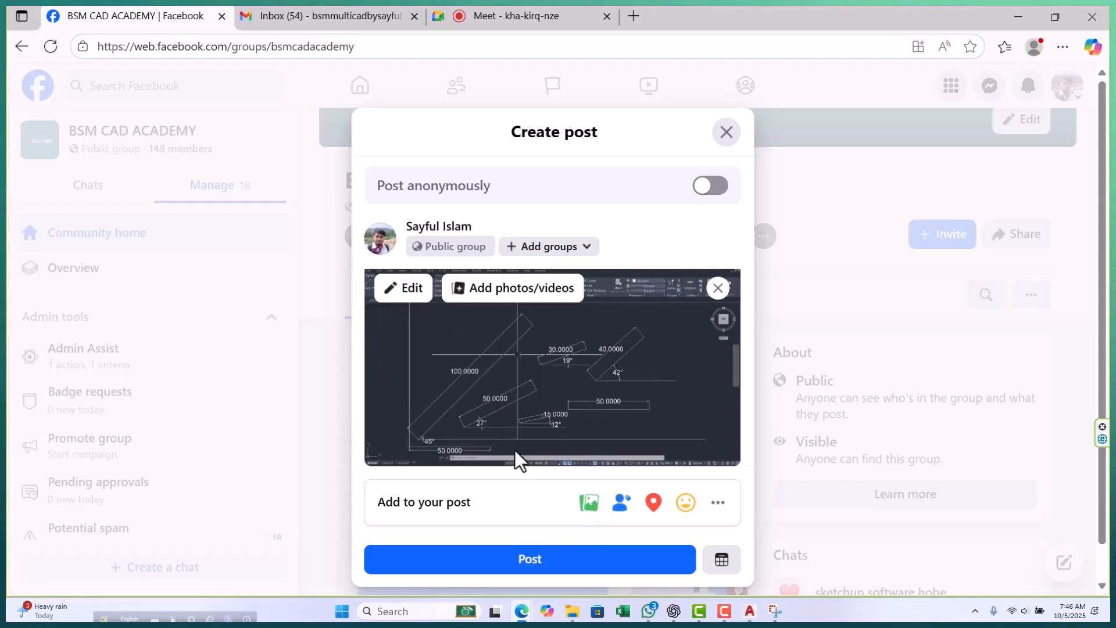
{"action": "scroll", "coordinate": [529, 438], "scroll_direction": "up", "scroll_amount": 1}
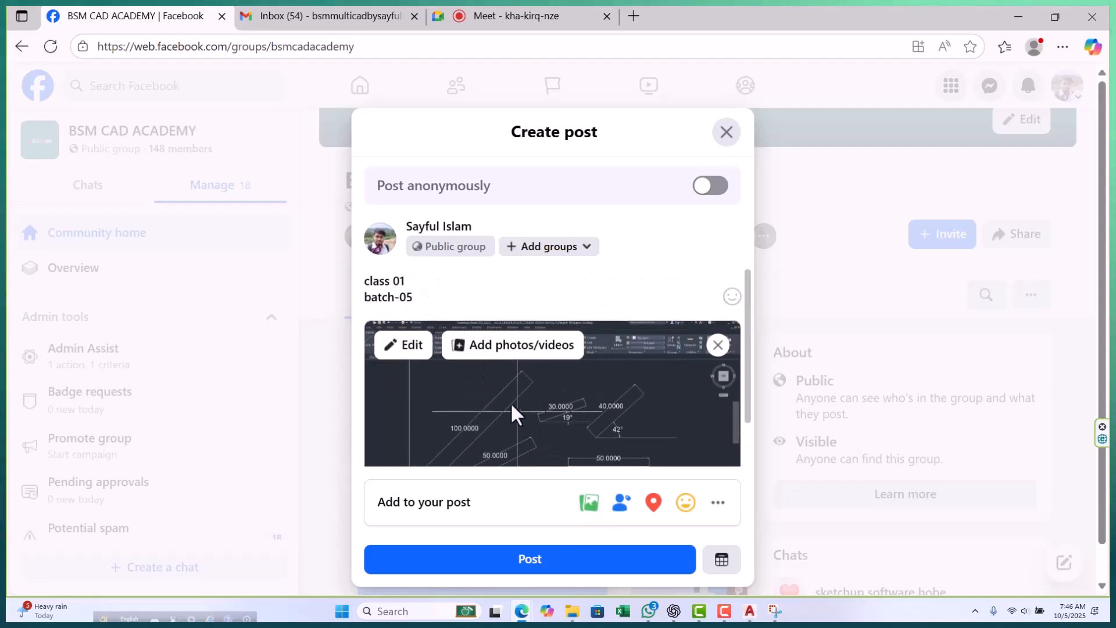
{"action": "scroll", "coordinate": [517, 410], "scroll_direction": "down", "scroll_amount": 1}
{"action": "left_click", "coordinate": [563, 568]}
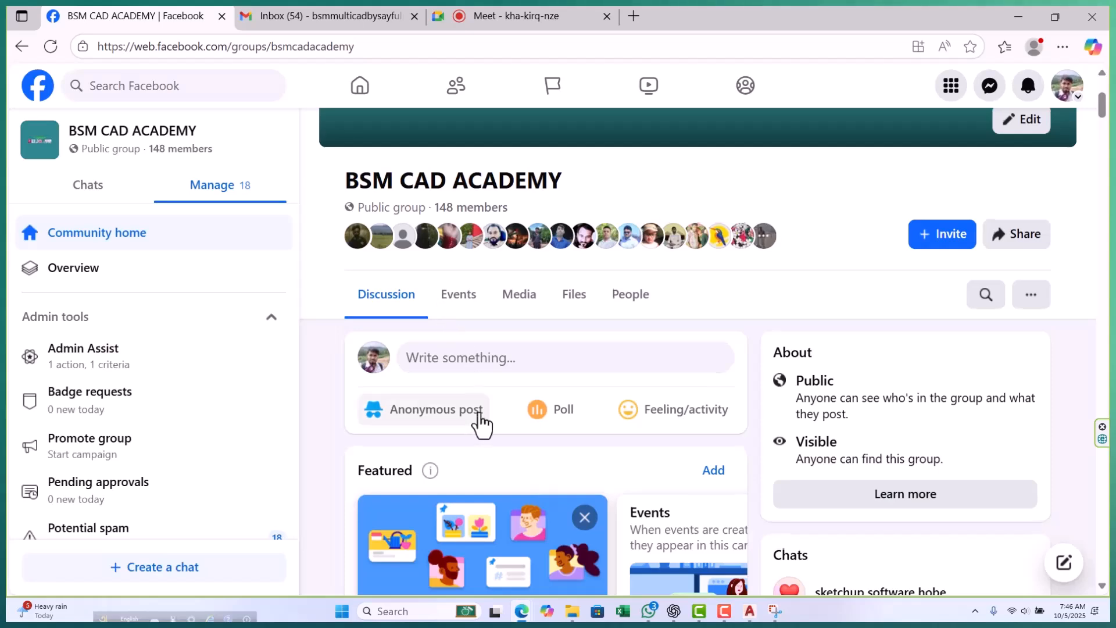
Examine the newly published class 01 post and the older drawing posts further down the group's feed.
{"action": "scroll", "coordinate": [481, 421], "scroll_direction": "down", "scroll_amount": 5}
{"action": "scroll", "coordinate": [482, 416], "scroll_direction": "down", "scroll_amount": 5}
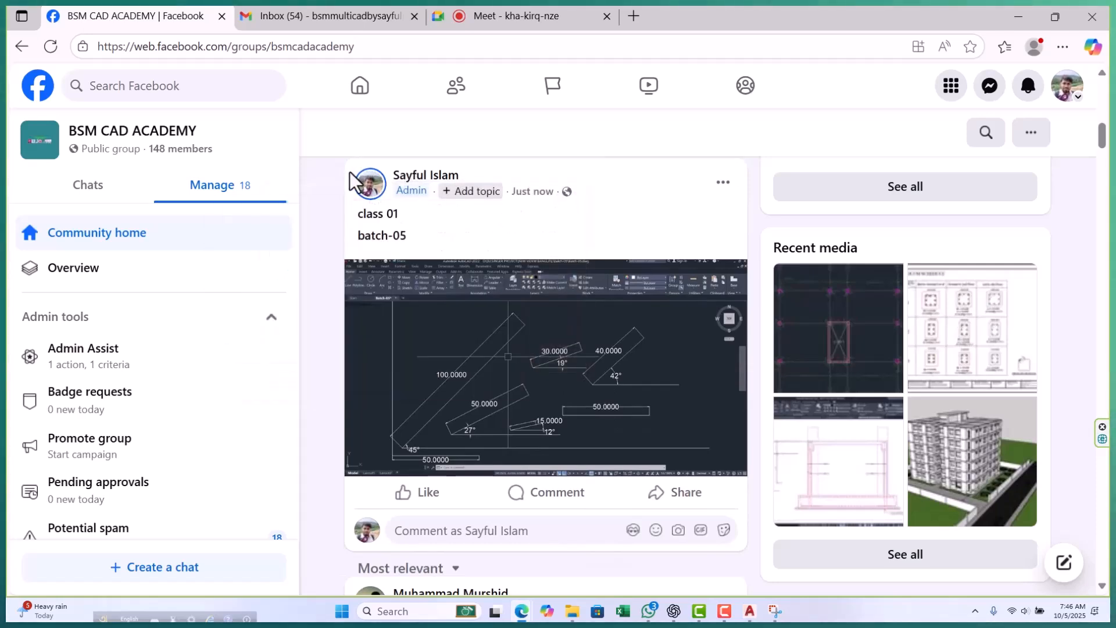
{"action": "scroll", "coordinate": [541, 257], "scroll_direction": "down", "scroll_amount": 1}
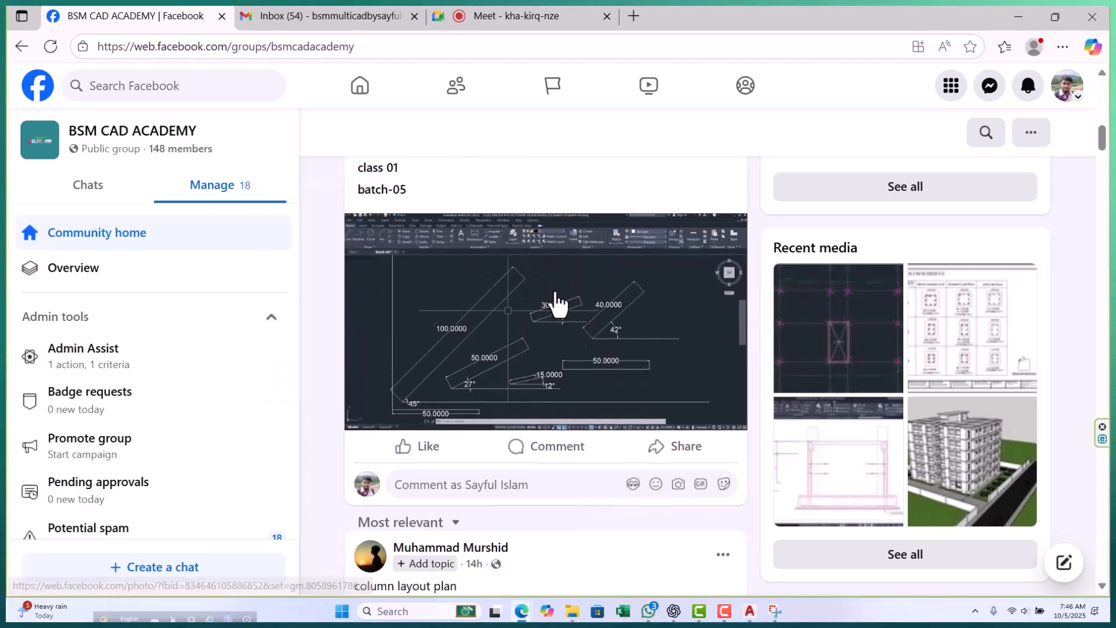
{"action": "scroll", "coordinate": [525, 335], "scroll_direction": "down", "scroll_amount": 15}
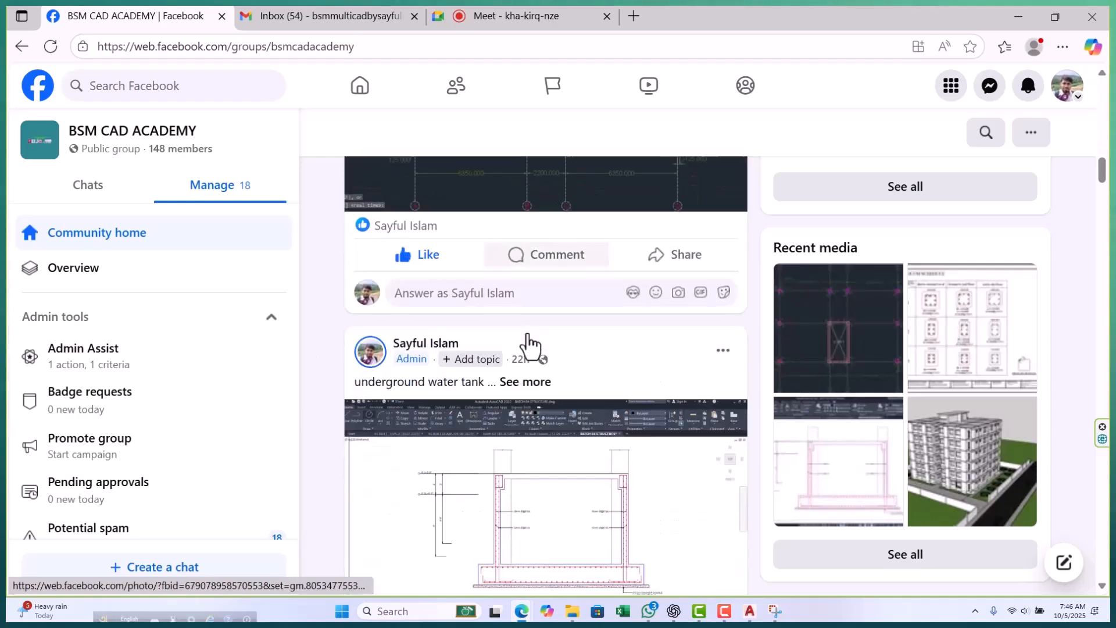
{"action": "scroll", "coordinate": [528, 344], "scroll_direction": "down", "scroll_amount": 20}
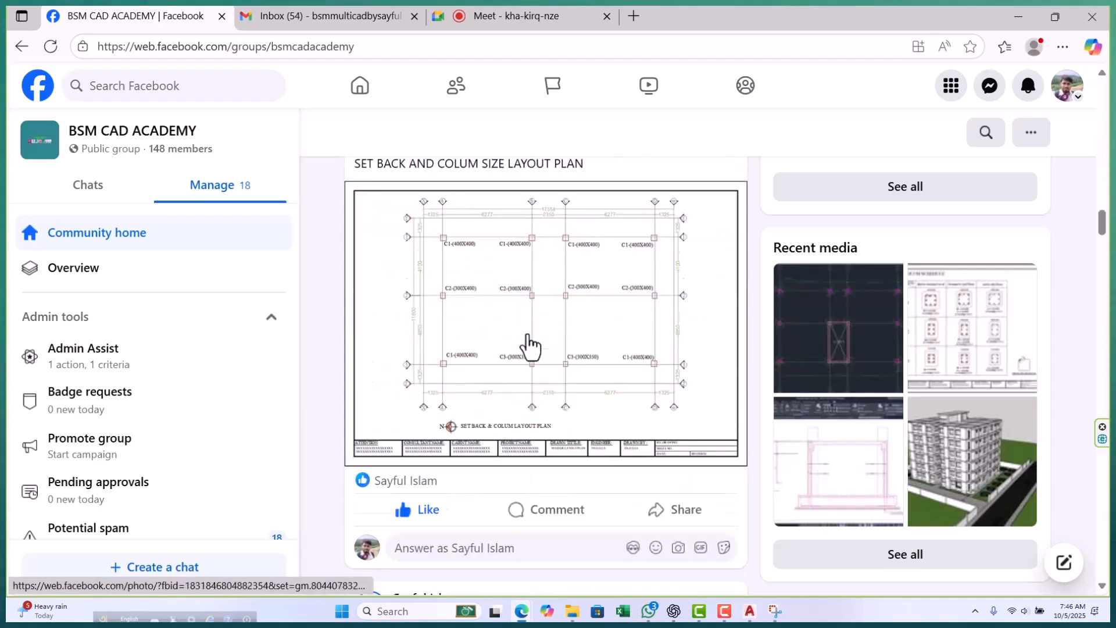
{"action": "scroll", "coordinate": [528, 351], "scroll_direction": "down", "scroll_amount": 20}
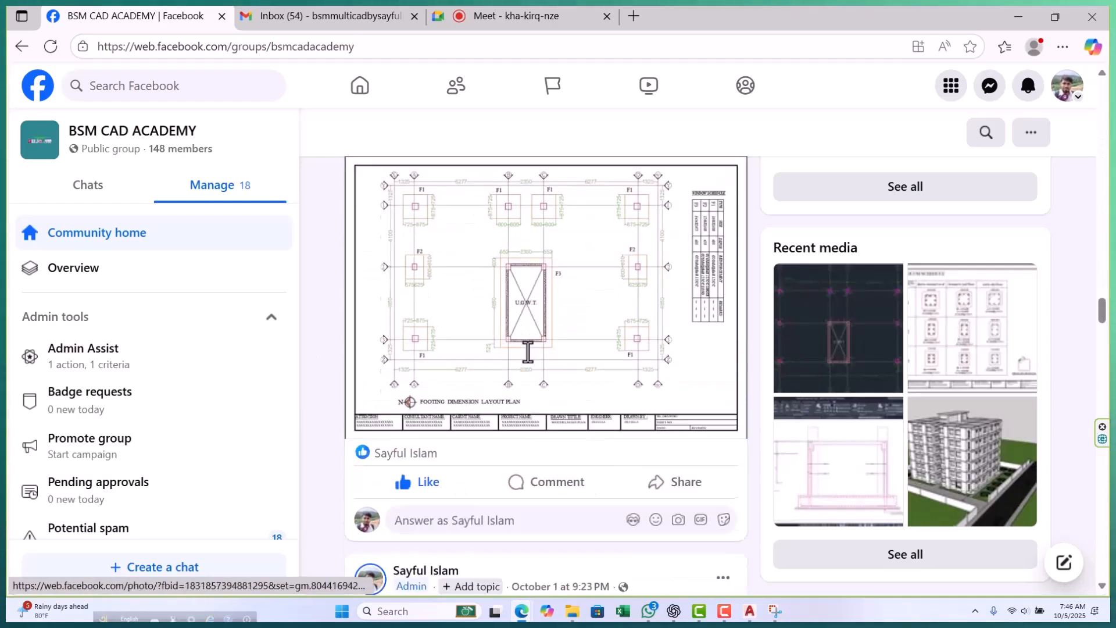
{"action": "scroll", "coordinate": [528, 363], "scroll_direction": "down", "scroll_amount": 20}
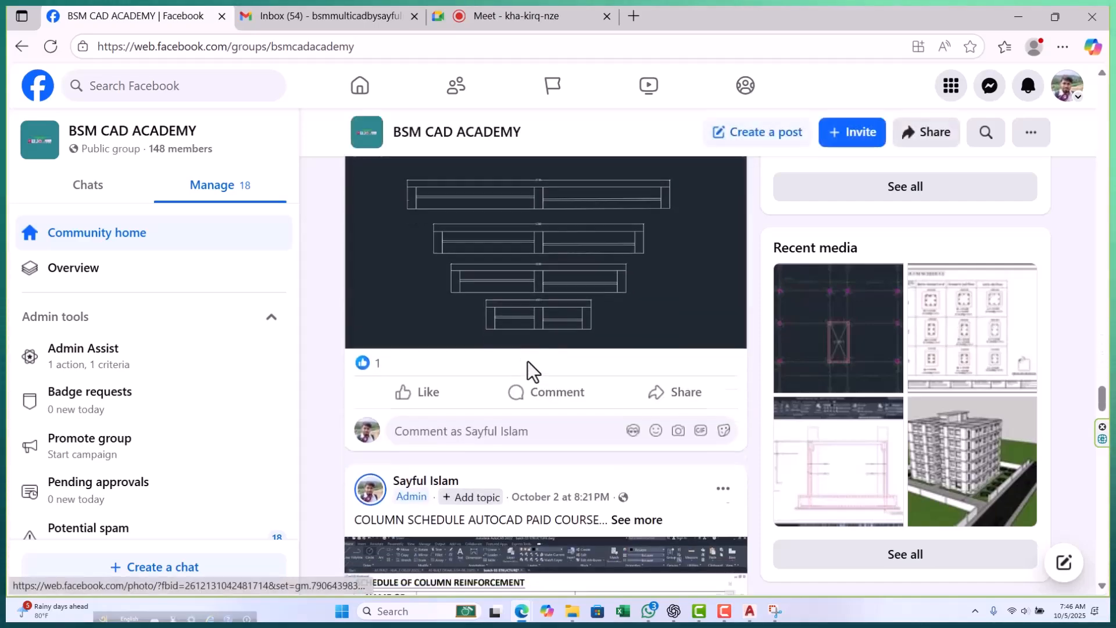
{"action": "scroll", "coordinate": [528, 361], "scroll_direction": "down", "scroll_amount": 20}
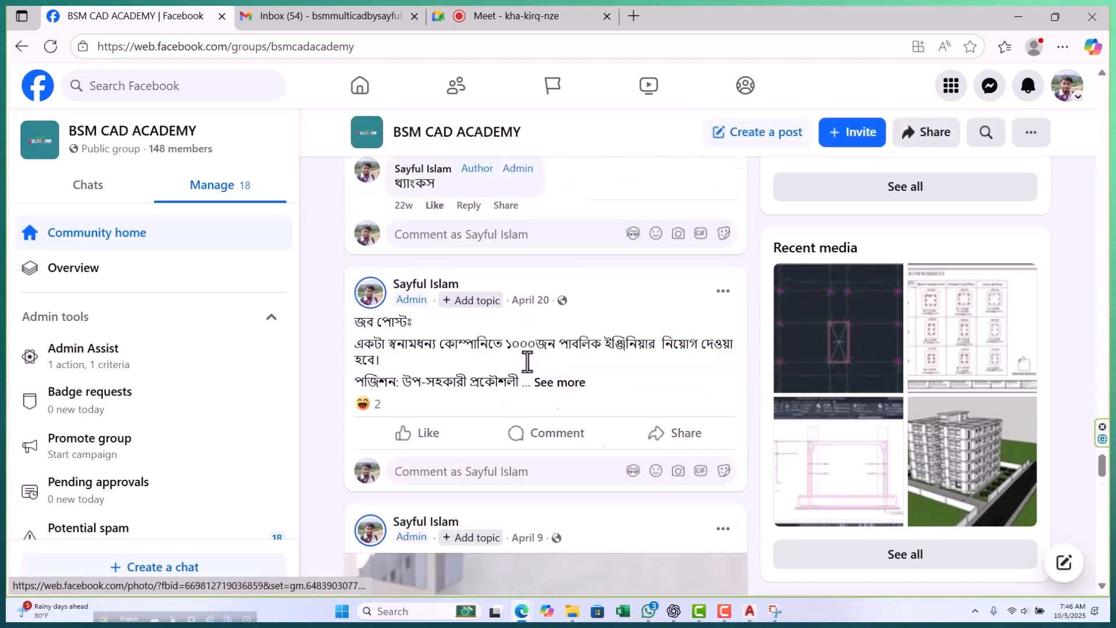
{"action": "scroll", "coordinate": [527, 361], "scroll_direction": "down", "scroll_amount": 20}
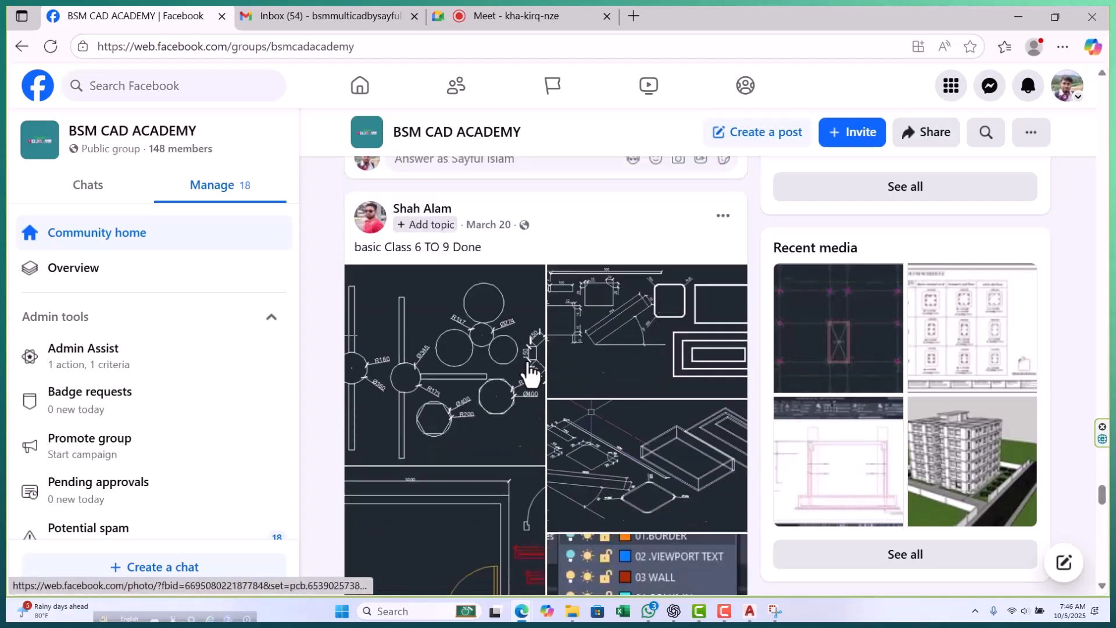
{"action": "scroll", "coordinate": [528, 363], "scroll_direction": "down", "scroll_amount": 20}
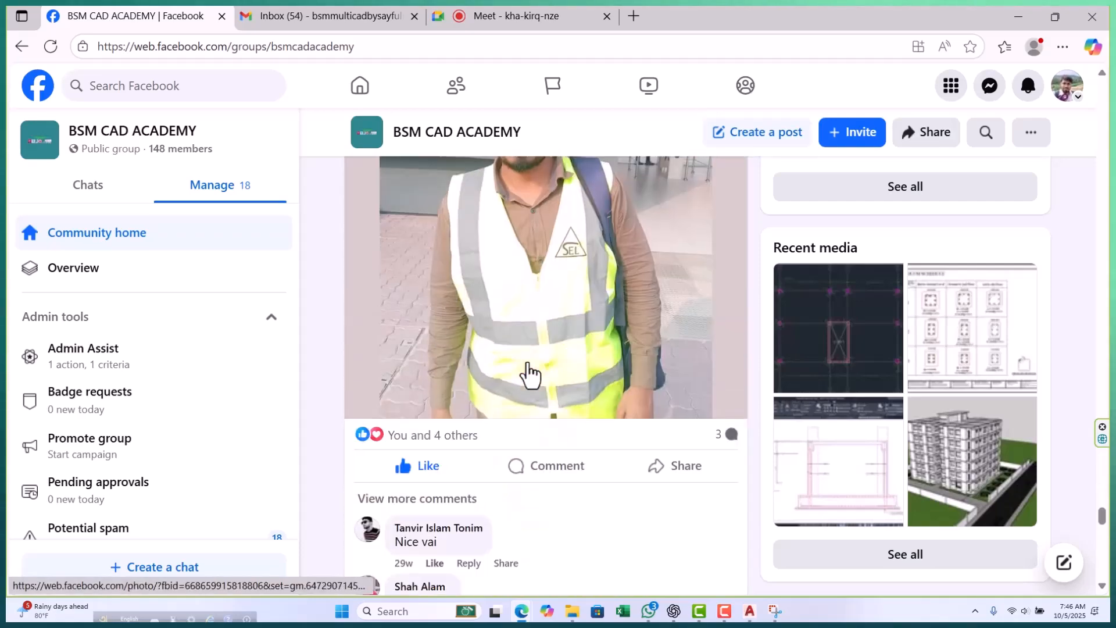
{"action": "scroll", "coordinate": [528, 364], "scroll_direction": "down", "scroll_amount": 20}
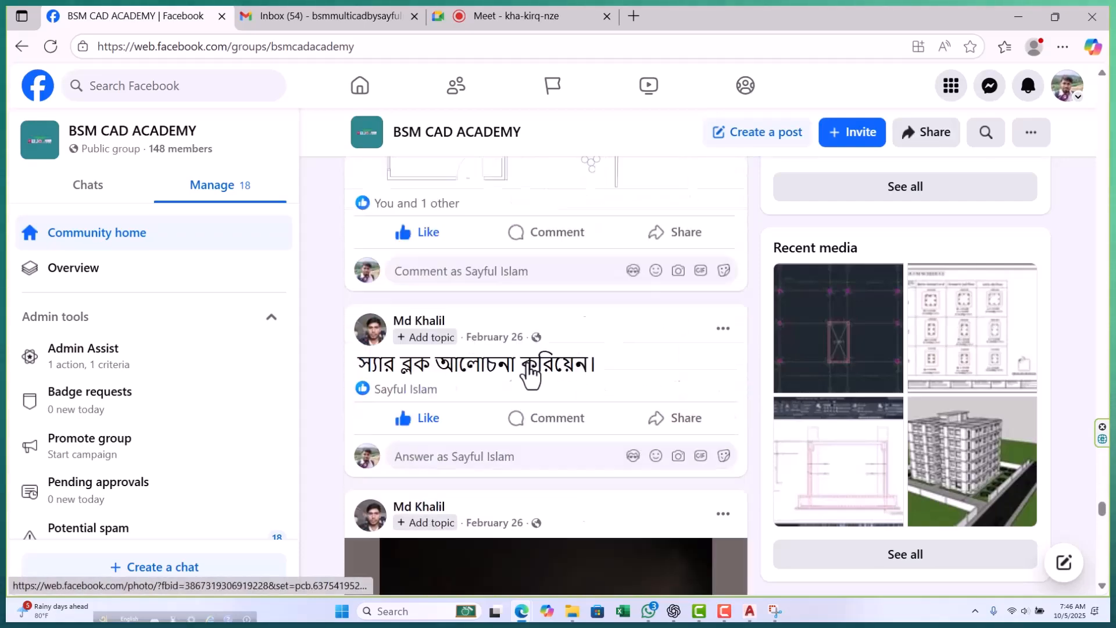
{"action": "scroll", "coordinate": [529, 377], "scroll_direction": "down", "scroll_amount": 5}
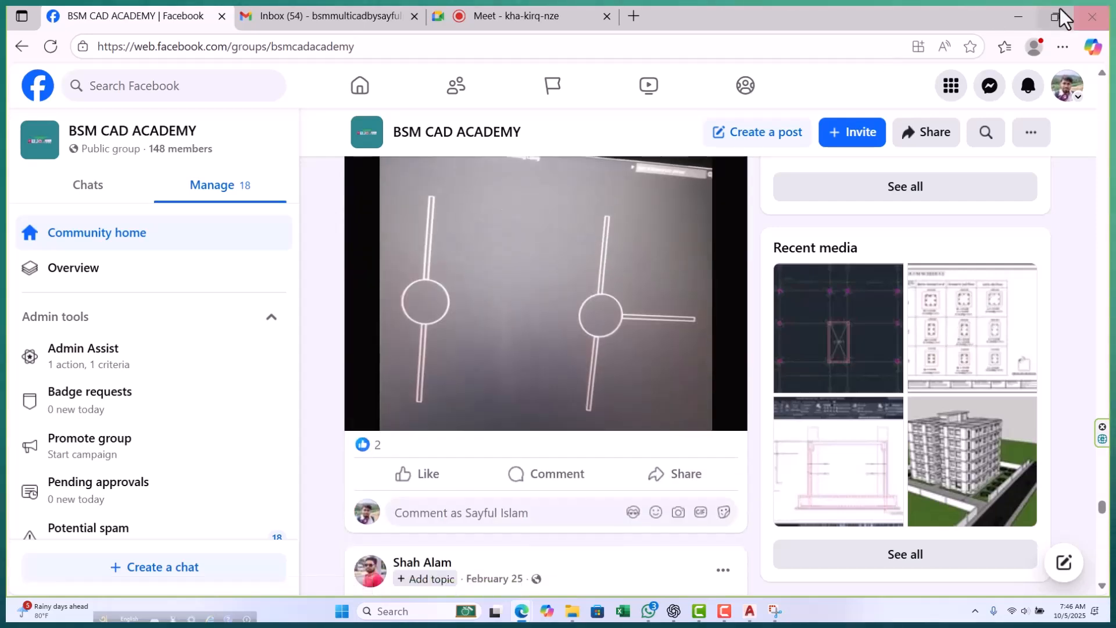
Switch to AutoCAD and erase the group of dimensioned practice rectangles and their angle baselines from the Batch-05 drawing.
{"action": "left_click", "coordinate": [1055, 16]}
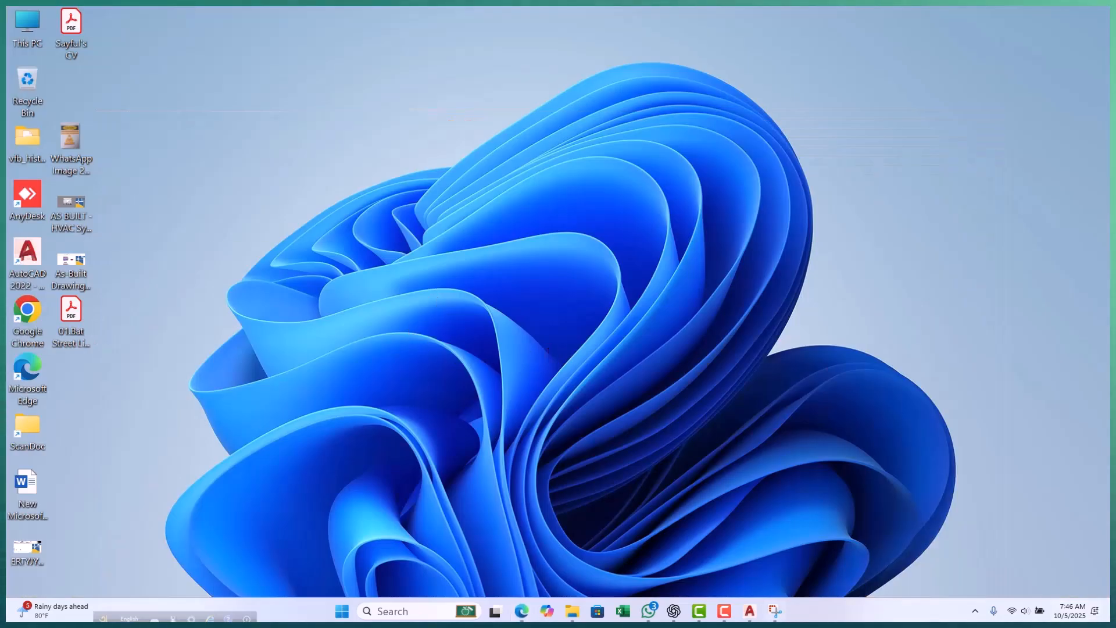
{"action": "left_click", "coordinate": [750, 615]}
{"action": "scroll", "coordinate": [363, 377], "scroll_direction": "down", "scroll_amount": 5}
{"action": "scroll", "coordinate": [360, 355], "scroll_direction": "up", "scroll_amount": 4}
{"action": "left_click", "coordinate": [339, 291]}
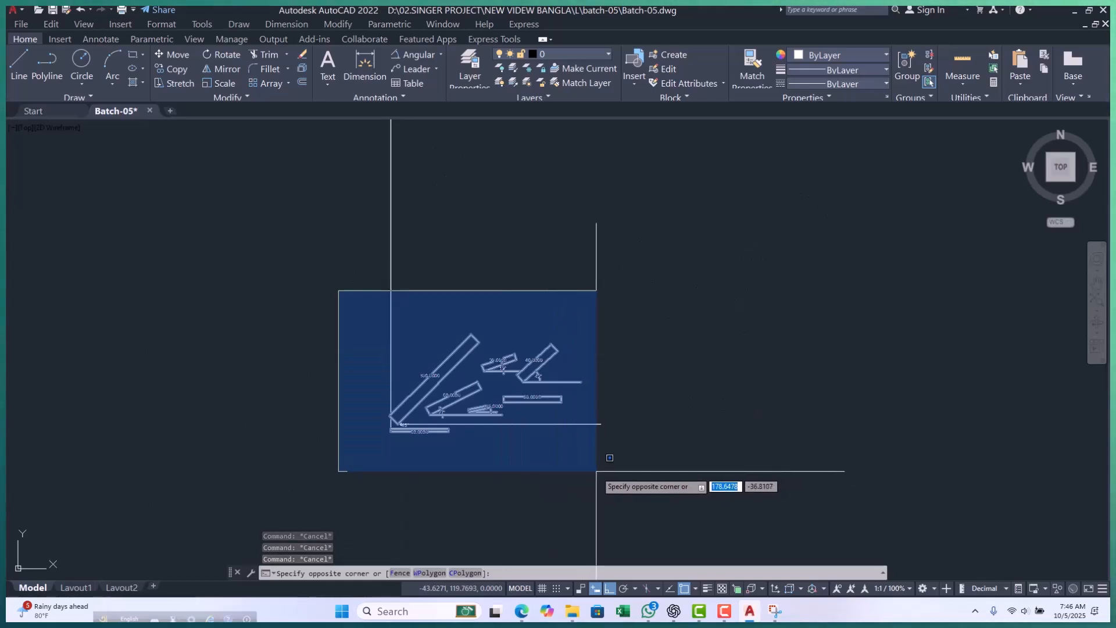
{"action": "scroll", "coordinate": [500, 420], "scroll_direction": "up", "scroll_amount": 5}
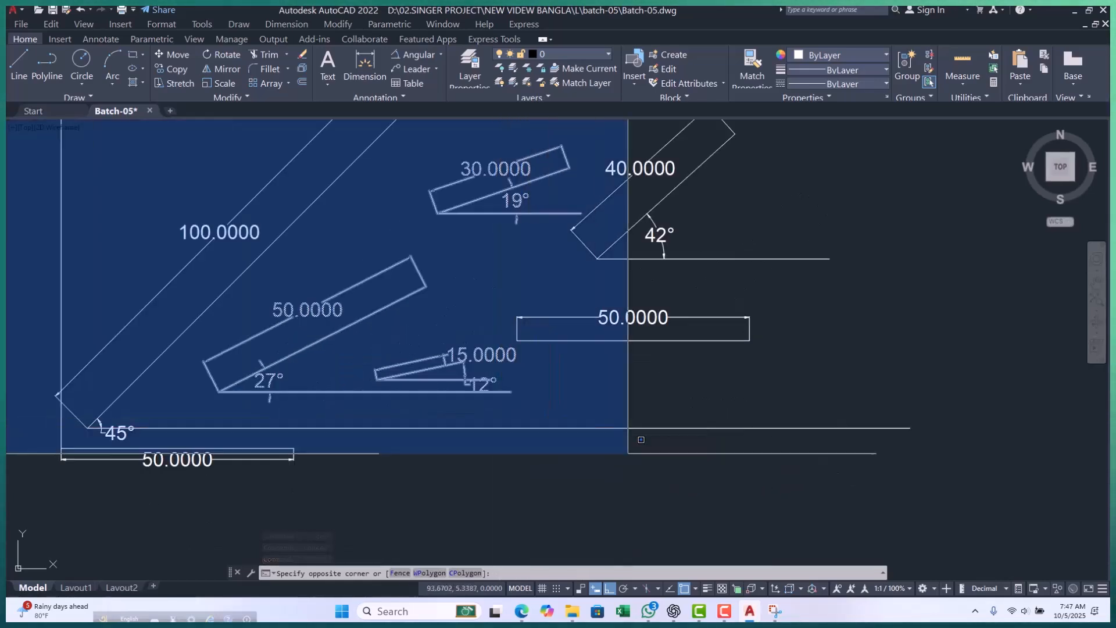
{"action": "scroll", "coordinate": [634, 459], "scroll_direction": "down", "scroll_amount": 3}
{"action": "left_click", "coordinate": [722, 497]}
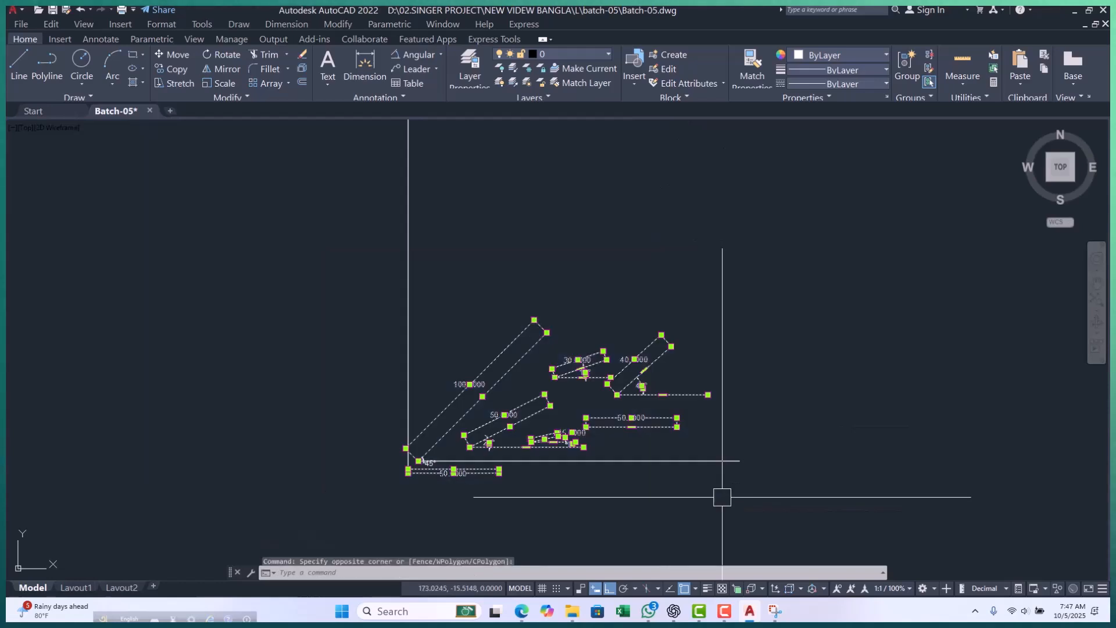
{"action": "type", "text": "e"}
{"action": "key", "text": "Return"}
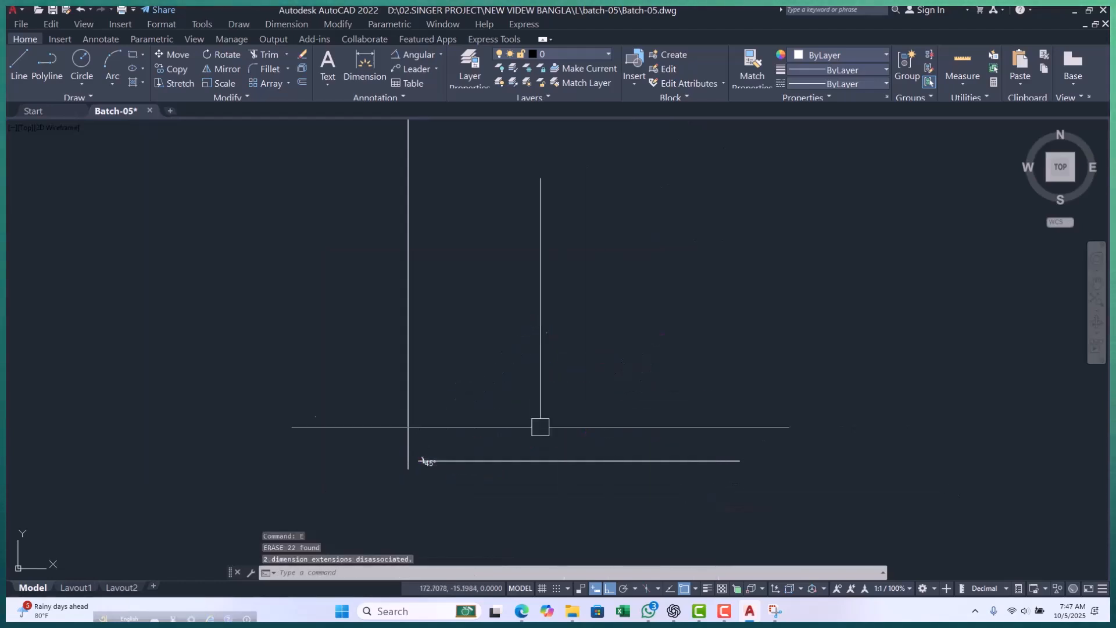
Erase the leftover long horizontal line together with its 45° angular dimension.
{"action": "scroll", "coordinate": [465, 459], "scroll_direction": "up", "scroll_amount": 6}
{"action": "left_click", "coordinate": [92, 357]}
{"action": "scroll", "coordinate": [208, 374], "scroll_direction": "down", "scroll_amount": 6}
{"action": "left_click", "coordinate": [346, 444]}
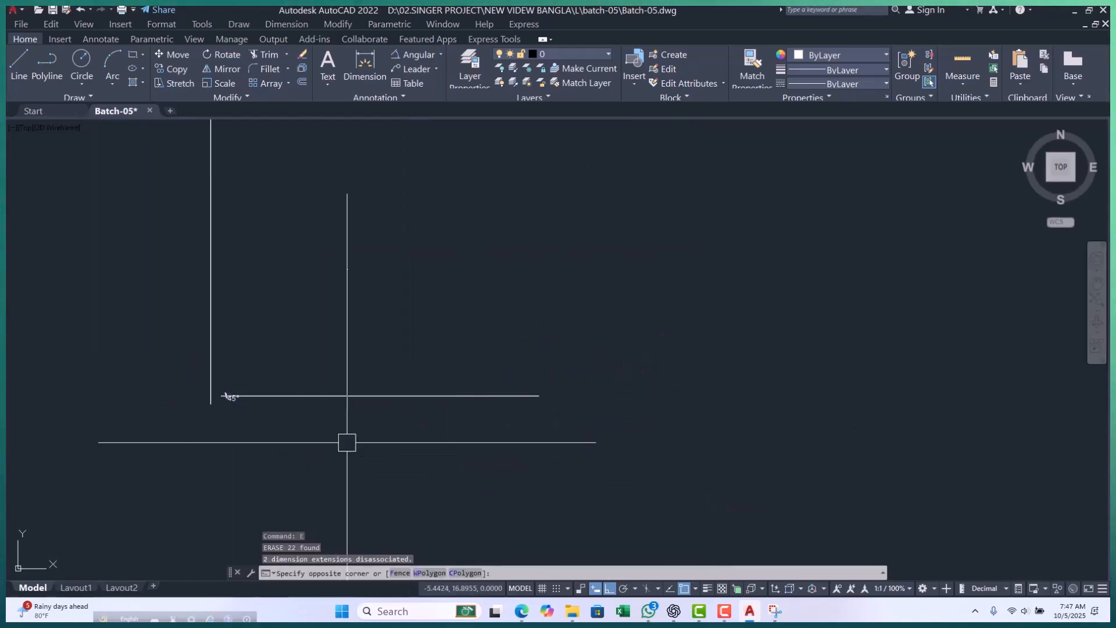
{"action": "left_click", "coordinate": [461, 337]}
{"action": "scroll", "coordinate": [226, 430], "scroll_direction": "up", "scroll_amount": 4}
{"action": "left_click", "coordinate": [227, 422]}
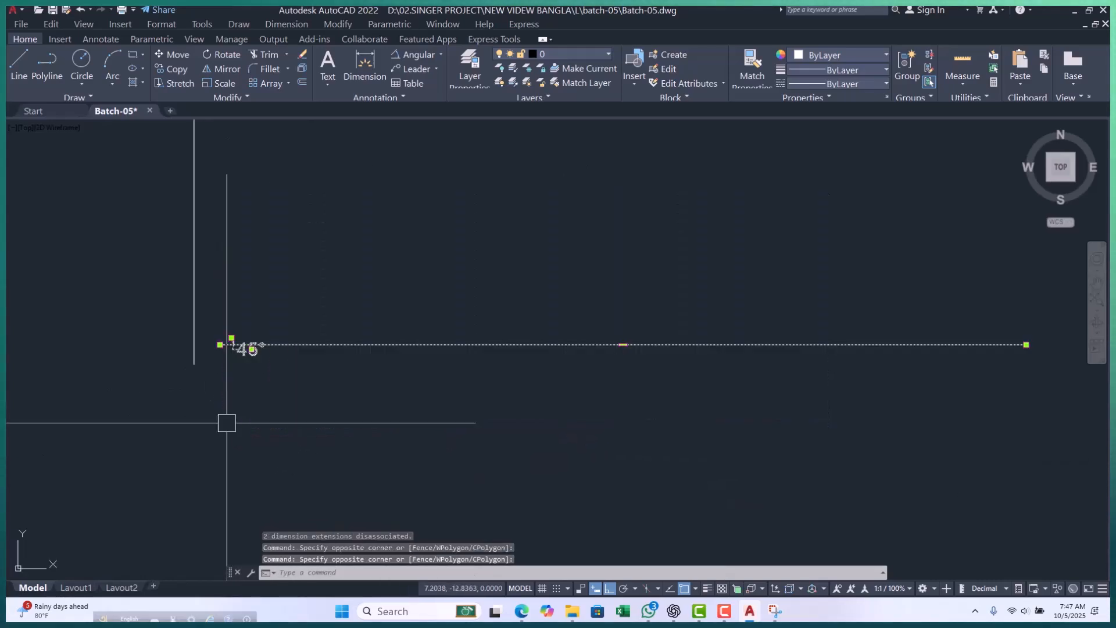
{"action": "type", "text": "e"}
{"action": "key", "text": "Return"}
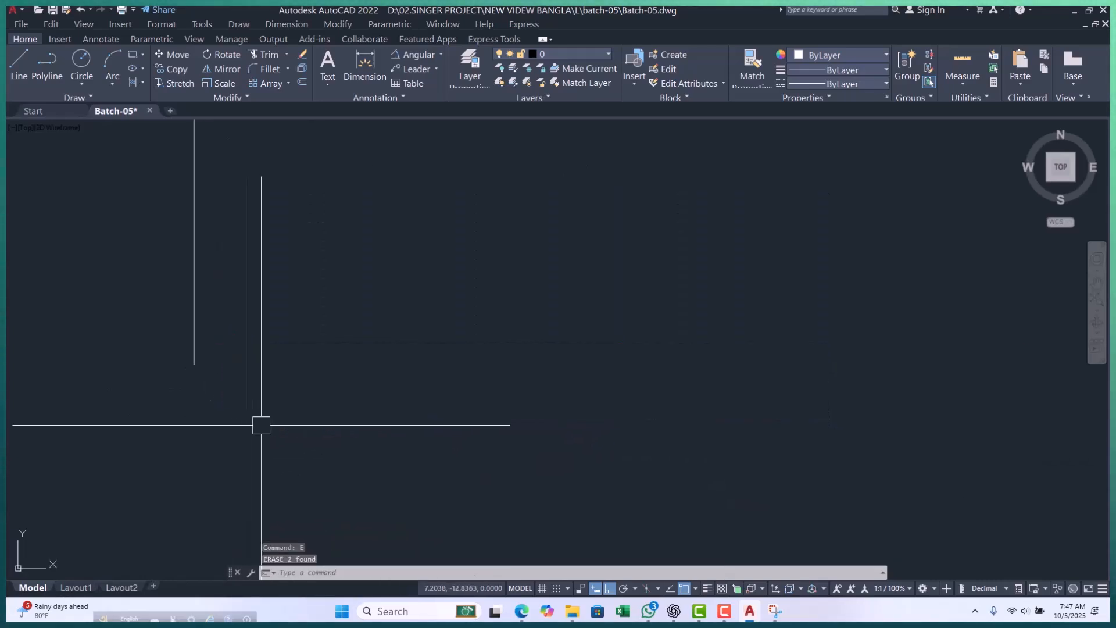
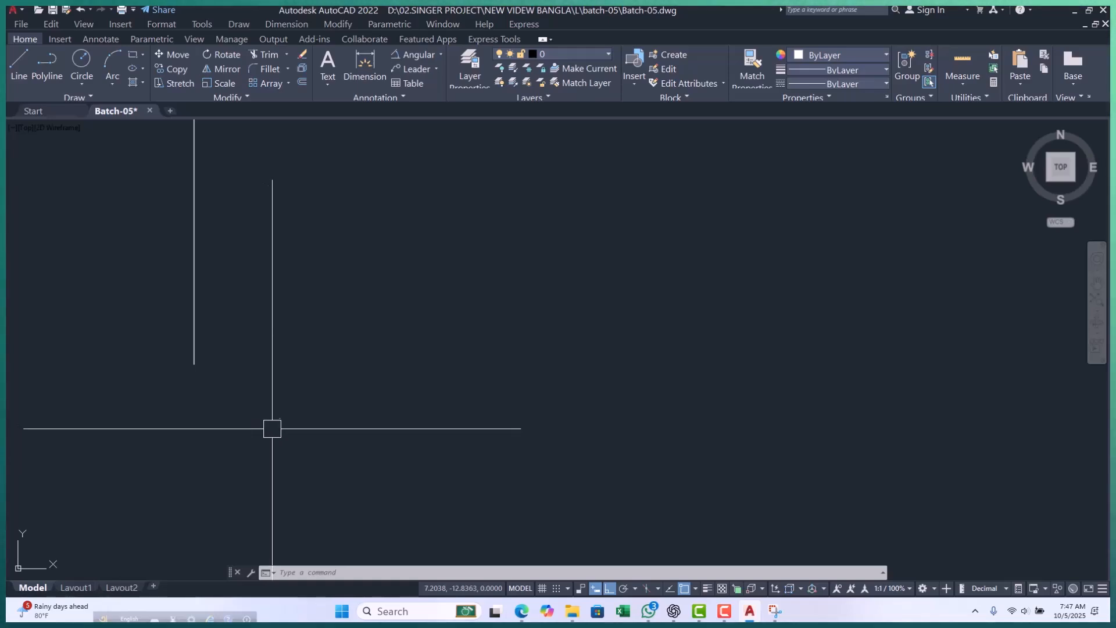
Examine the description of the Construction Line tool among the additional drawing tools.
{"action": "middle_click", "coordinate": [281, 373]}
{"action": "key", "text": "Escape"}
{"action": "key", "text": "Escape"}
{"action": "key", "text": "Escape"}
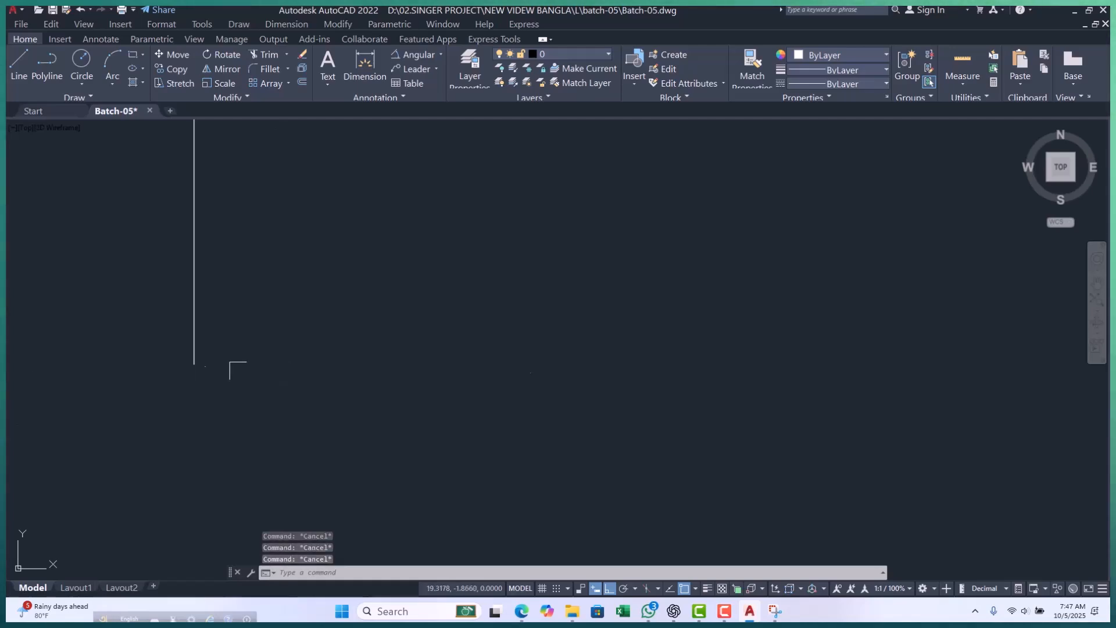
{"action": "left_click", "coordinate": [91, 97]}
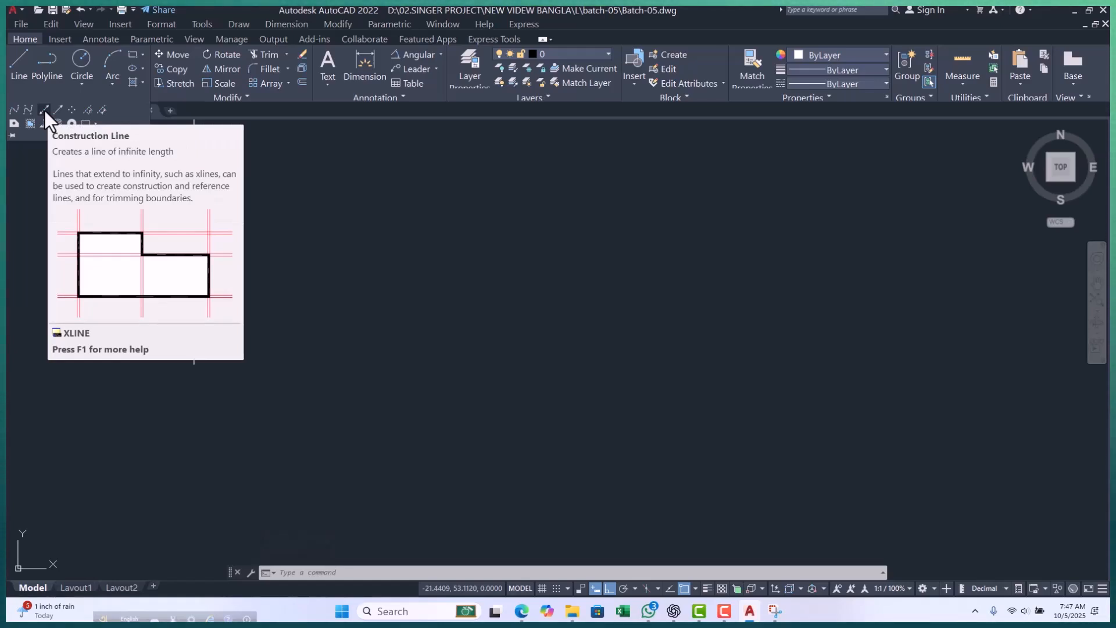
{"action": "key", "text": "Escape"}
{"action": "key", "text": "Escape"}
{"action": "key", "text": "Escape"}
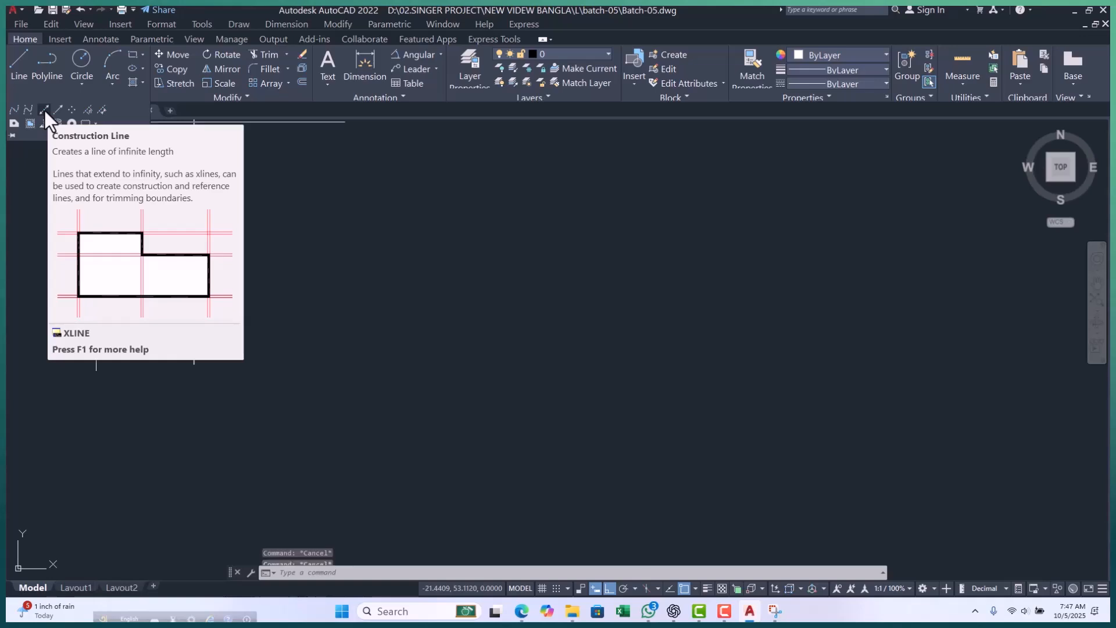
{"action": "type", "text": "Xl"}
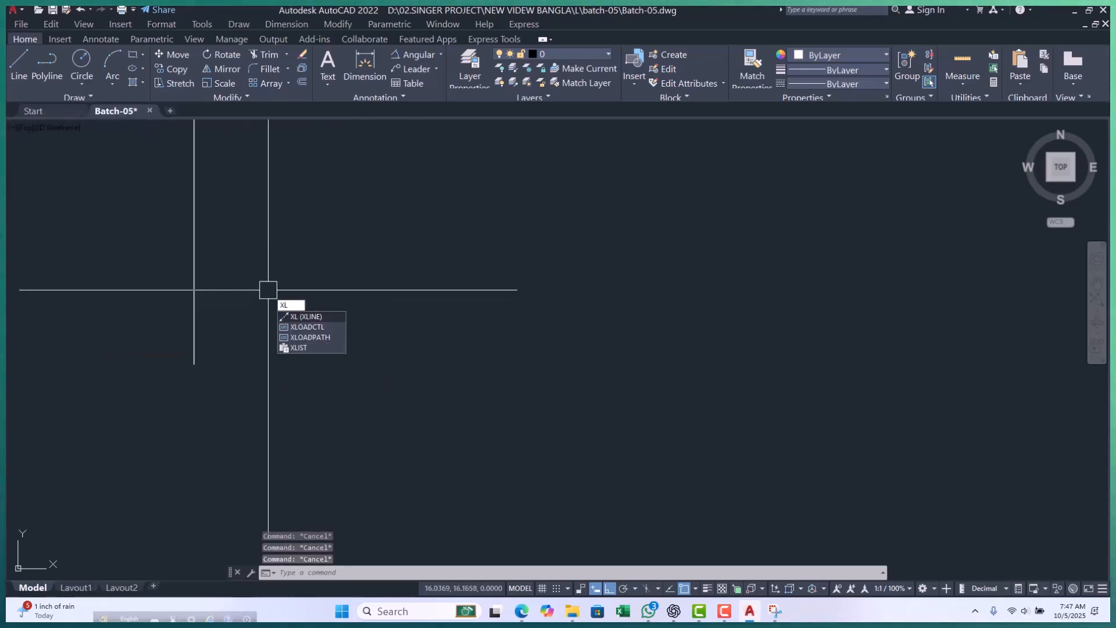
{"action": "key", "text": "Return"}
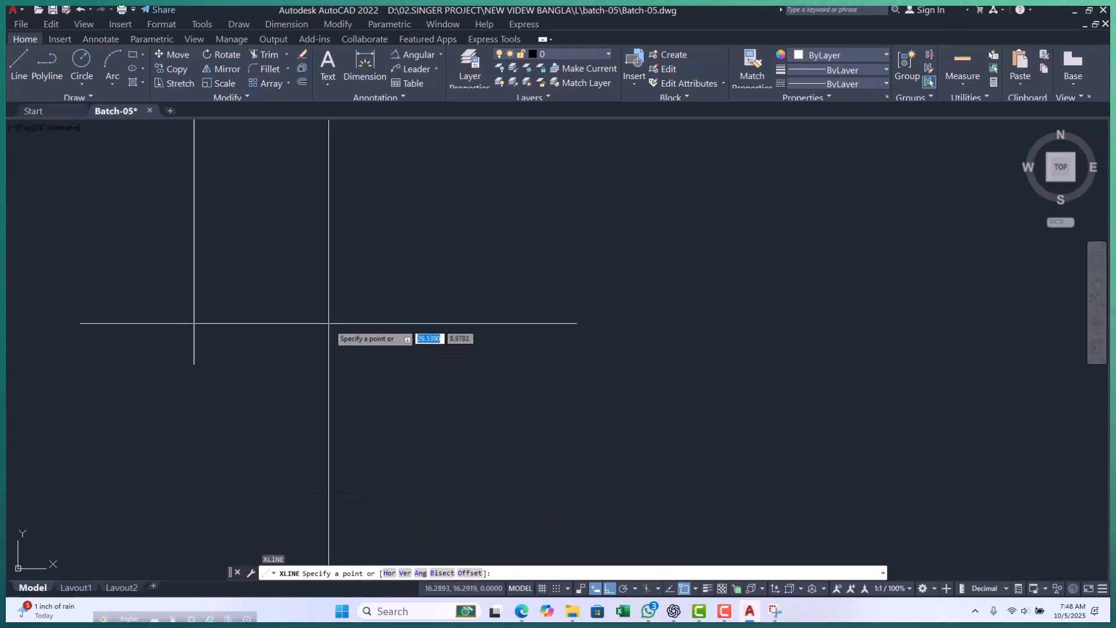
{"action": "key", "text": "Escape"}
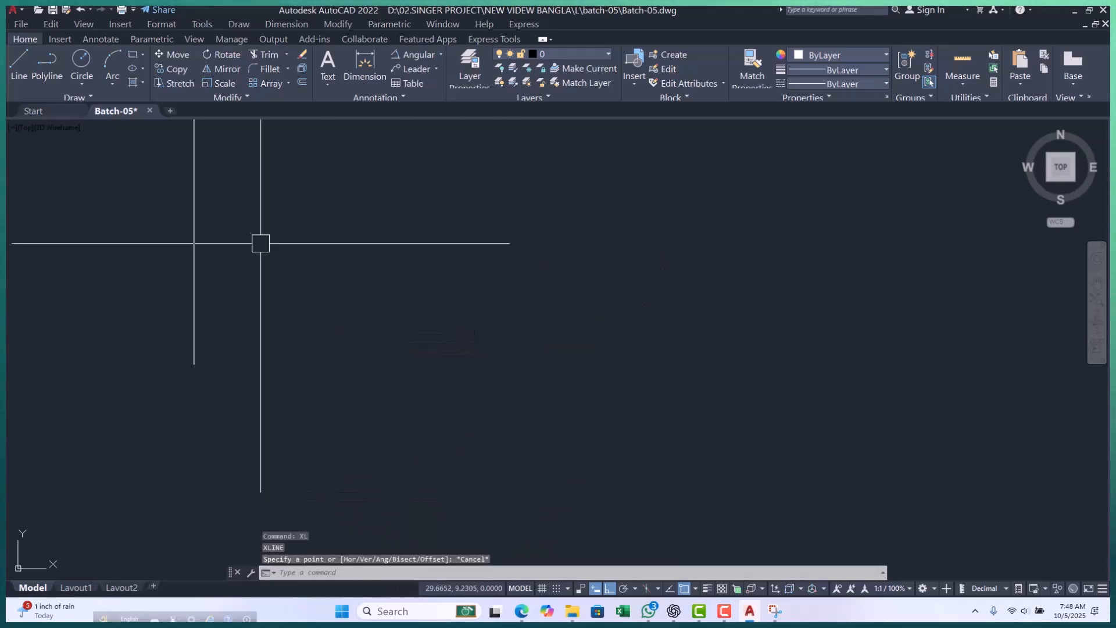
{"action": "key", "text": "Escape"}
{"action": "key", "text": "Escape"}
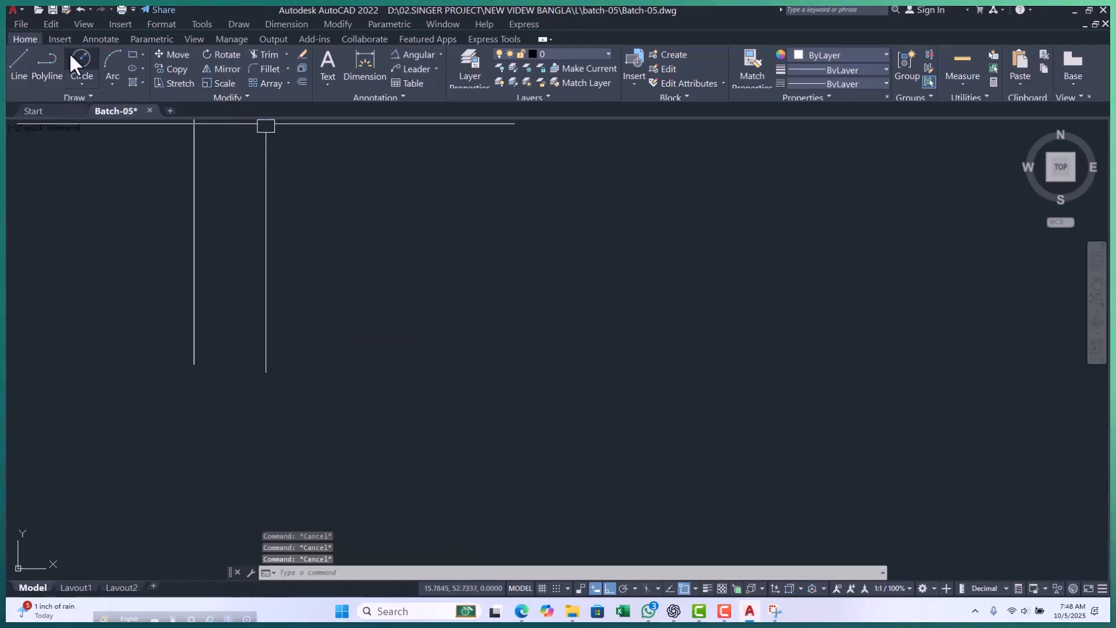
Draw a horizontal and a vertical construction line through one root point just below the end of the remaining vertical line.
{"action": "left_click", "coordinate": [239, 24]}
{"action": "left_click", "coordinate": [270, 88]}
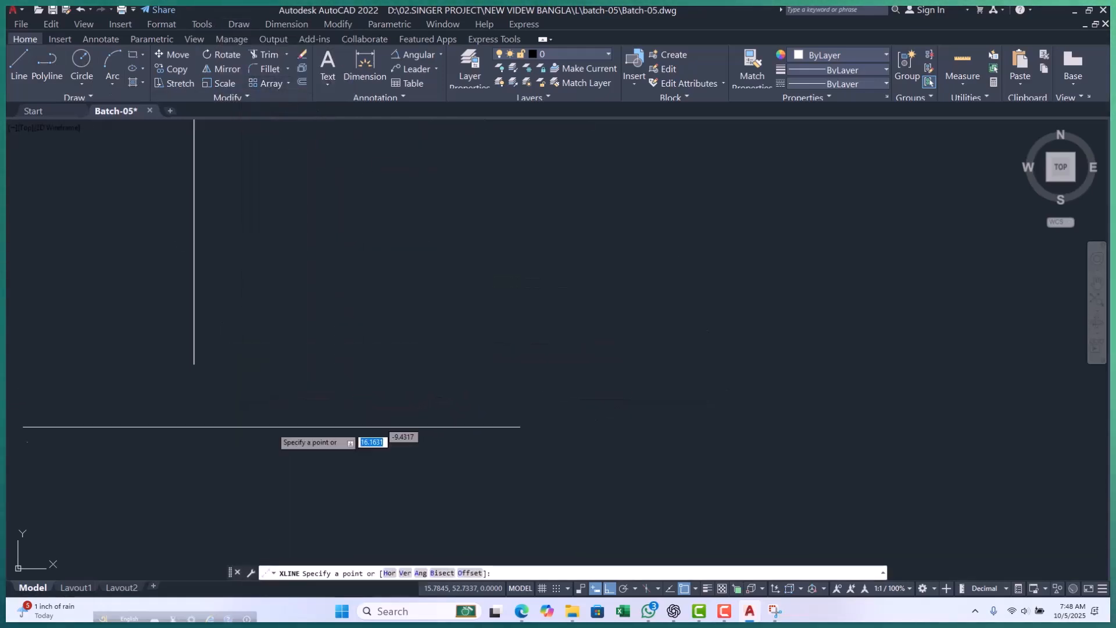
{"action": "left_click", "coordinate": [273, 388]}
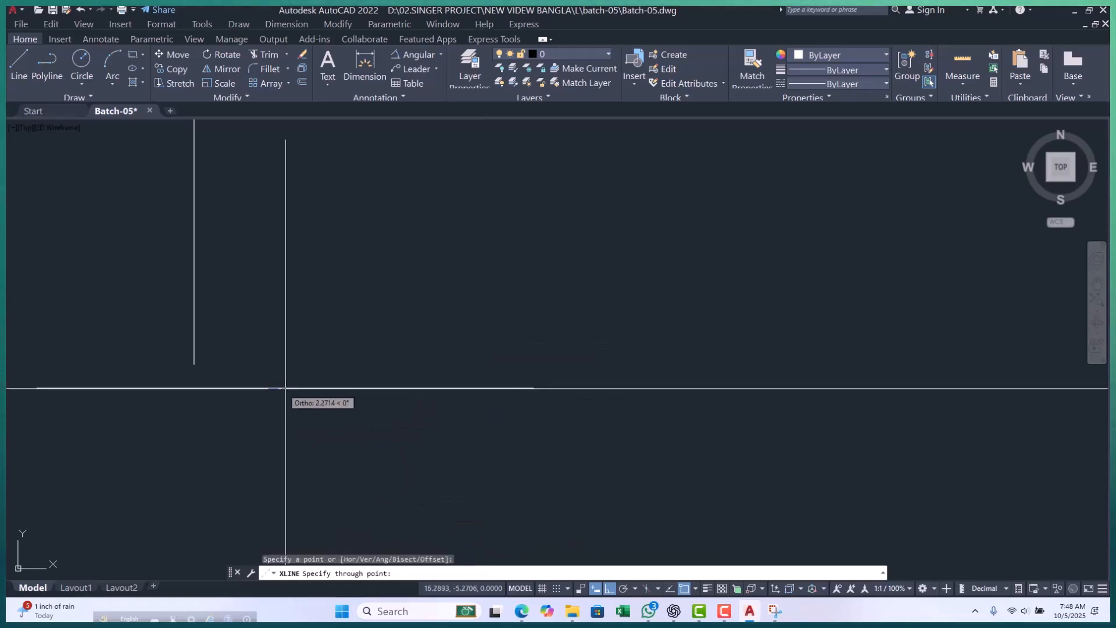
{"action": "left_click", "coordinate": [399, 340]}
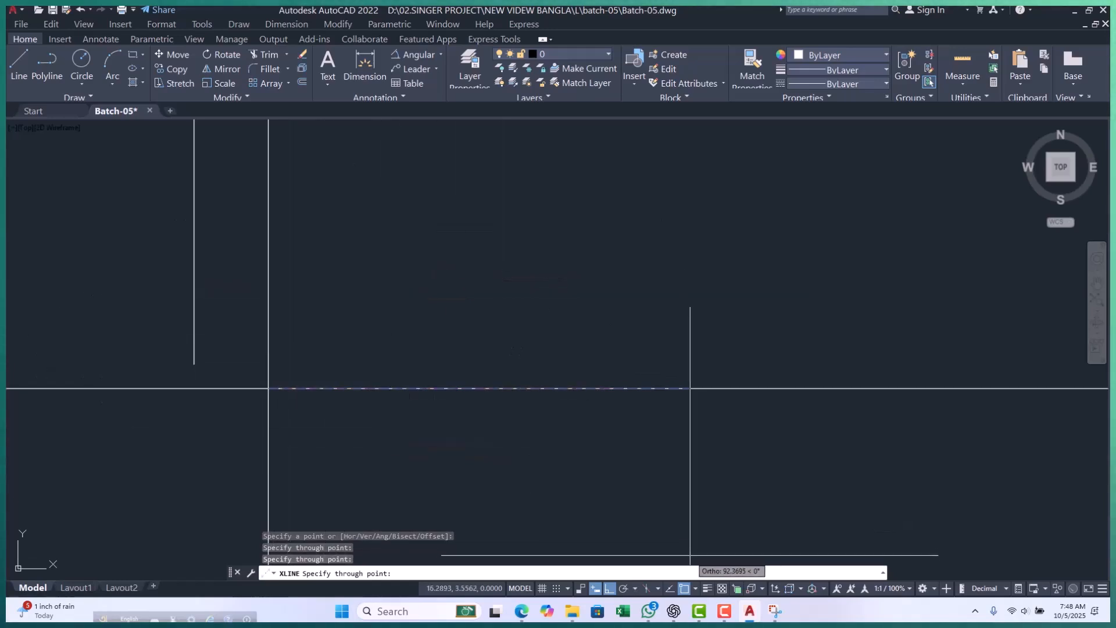
Turn Ortho off and add construction lines at many different angles all around through the same root point.
{"action": "left_click", "coordinate": [610, 591]}
{"action": "left_click", "coordinate": [576, 361]}
{"action": "left_click", "coordinate": [517, 316]}
{"action": "left_click", "coordinate": [459, 277]}
{"action": "left_click", "coordinate": [401, 254]}
{"action": "left_click", "coordinate": [305, 285]}
{"action": "left_click", "coordinate": [260, 296]}
{"action": "left_click", "coordinate": [234, 304]}
{"action": "left_click", "coordinate": [186, 369]}
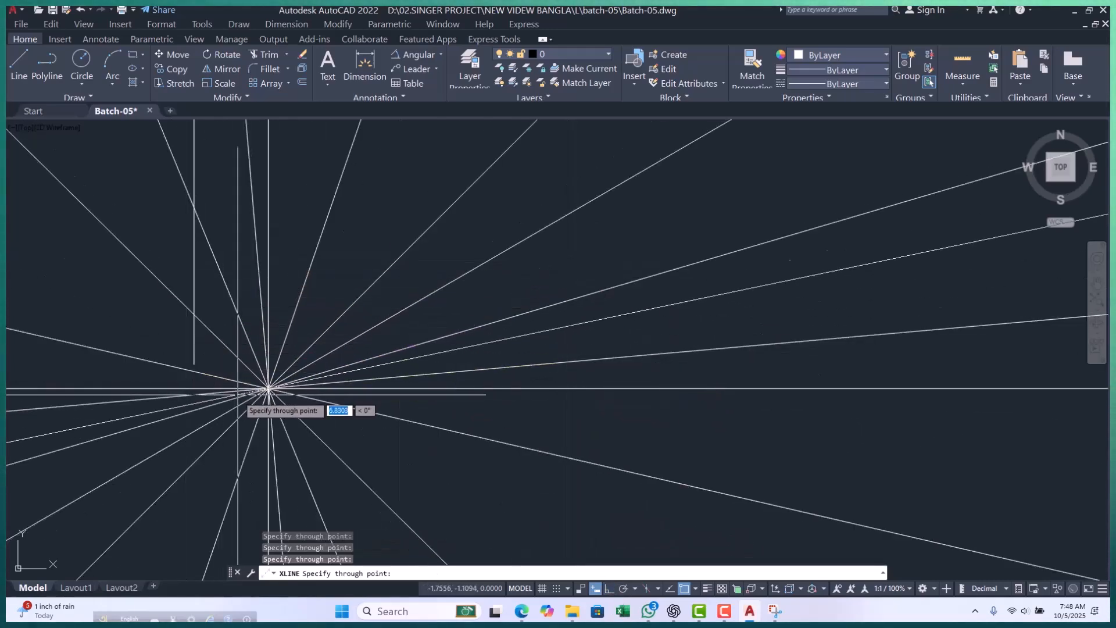
{"action": "left_click", "coordinate": [232, 433]}
{"action": "left_click", "coordinate": [348, 441]}
{"action": "left_click", "coordinate": [403, 442]}
{"action": "left_click", "coordinate": [430, 413]}
{"action": "left_click", "coordinate": [474, 360]}
{"action": "left_click", "coordinate": [486, 301]}
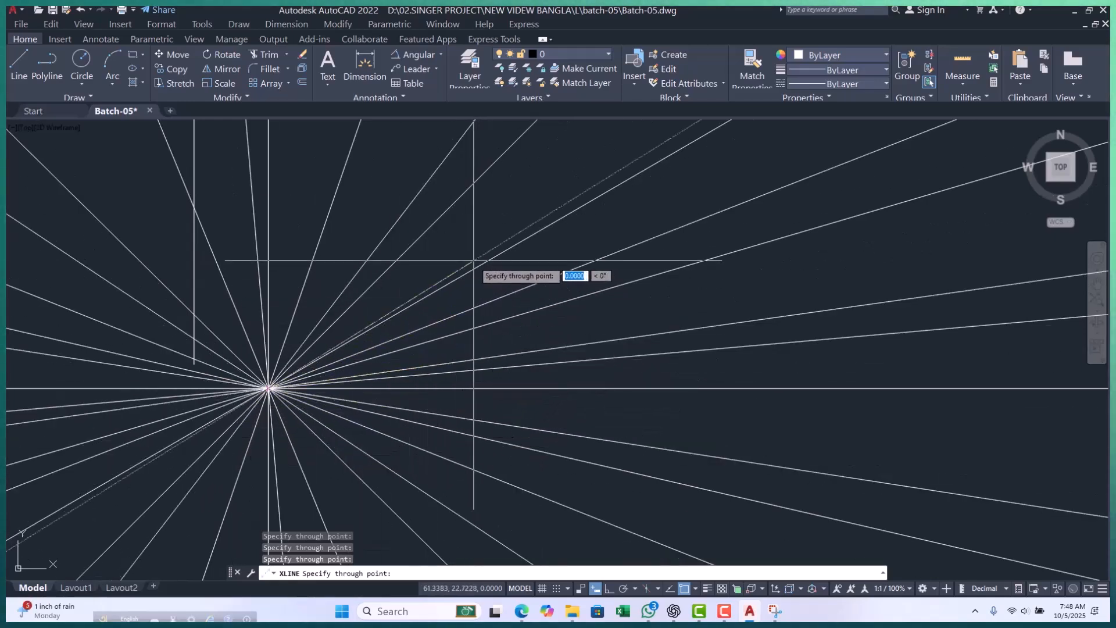
{"action": "left_click", "coordinate": [314, 176]}
{"action": "left_click", "coordinate": [145, 209]}
{"action": "left_click", "coordinate": [114, 258]}
{"action": "left_click", "coordinate": [104, 306]}
{"action": "scroll", "coordinate": [465, 247], "scroll_direction": "down", "scroll_amount": 5}
{"action": "key", "text": "Escape"}
{"action": "key", "text": "Escape"}
{"action": "key", "text": "Escape"}
Examine at widely different zoom levels how far the radiating construction lines extend from their common root point.
{"action": "scroll", "coordinate": [448, 283], "scroll_direction": "up", "scroll_amount": 3}
{"action": "scroll", "coordinate": [442, 283], "scroll_direction": "down", "scroll_amount": 20}
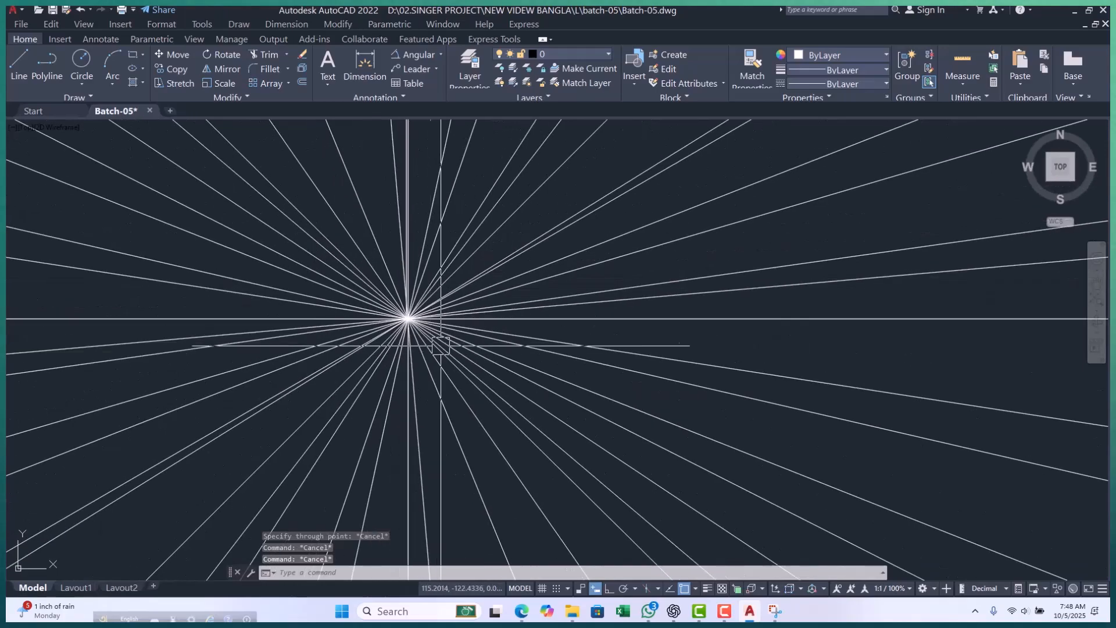
{"action": "scroll", "coordinate": [679, 338], "scroll_direction": "down", "scroll_amount": 20}
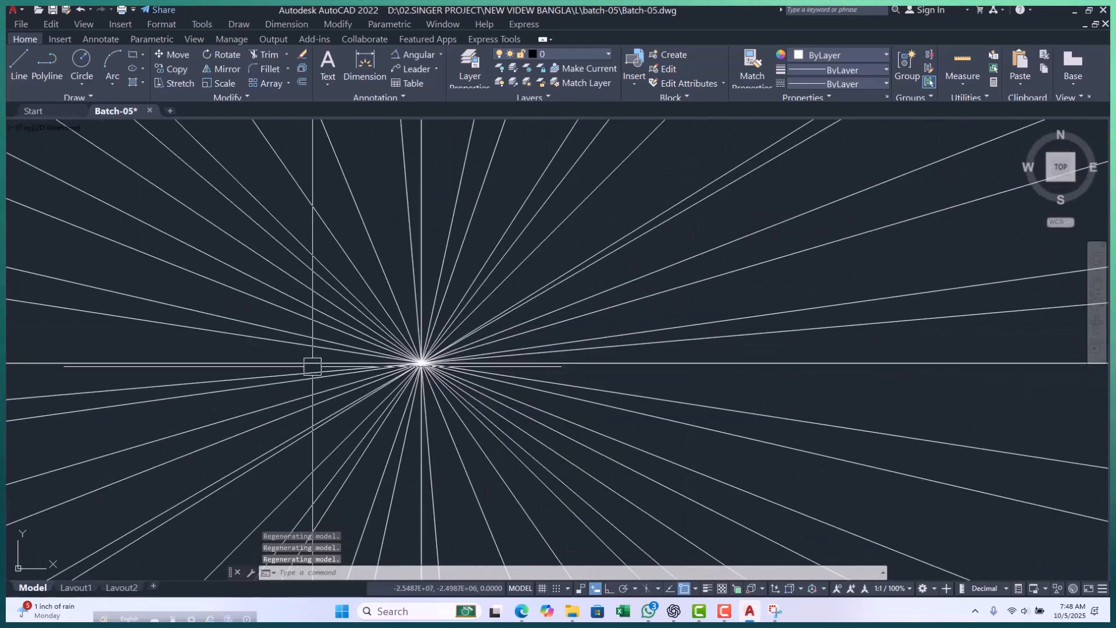
{"action": "scroll", "coordinate": [440, 368], "scroll_direction": "down", "scroll_amount": 20}
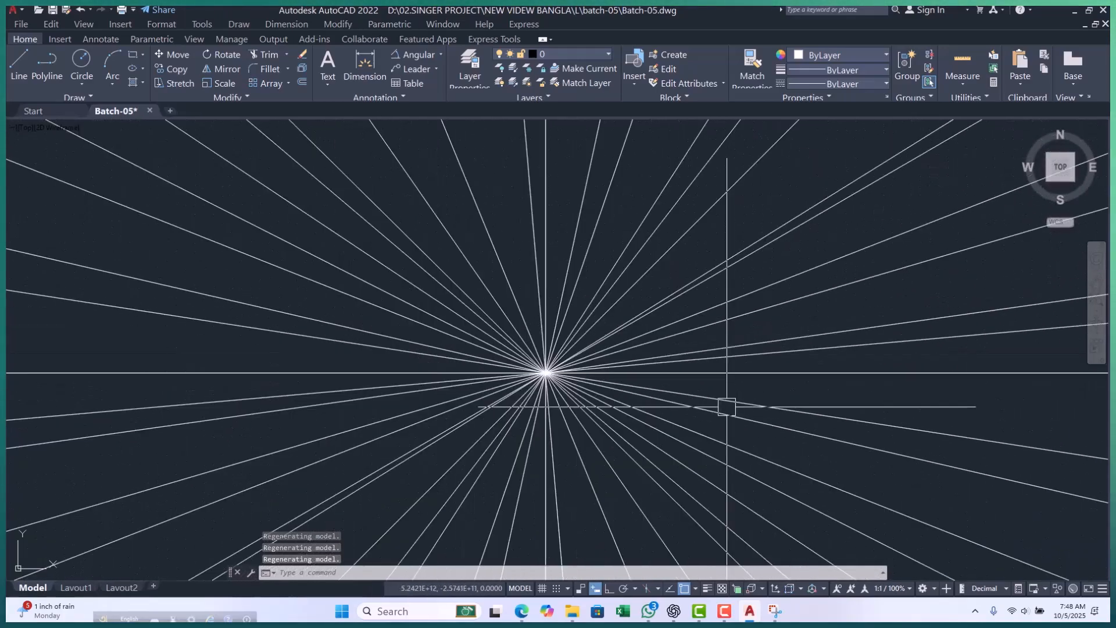
{"action": "scroll", "coordinate": [377, 383], "scroll_direction": "down", "scroll_amount": 2}
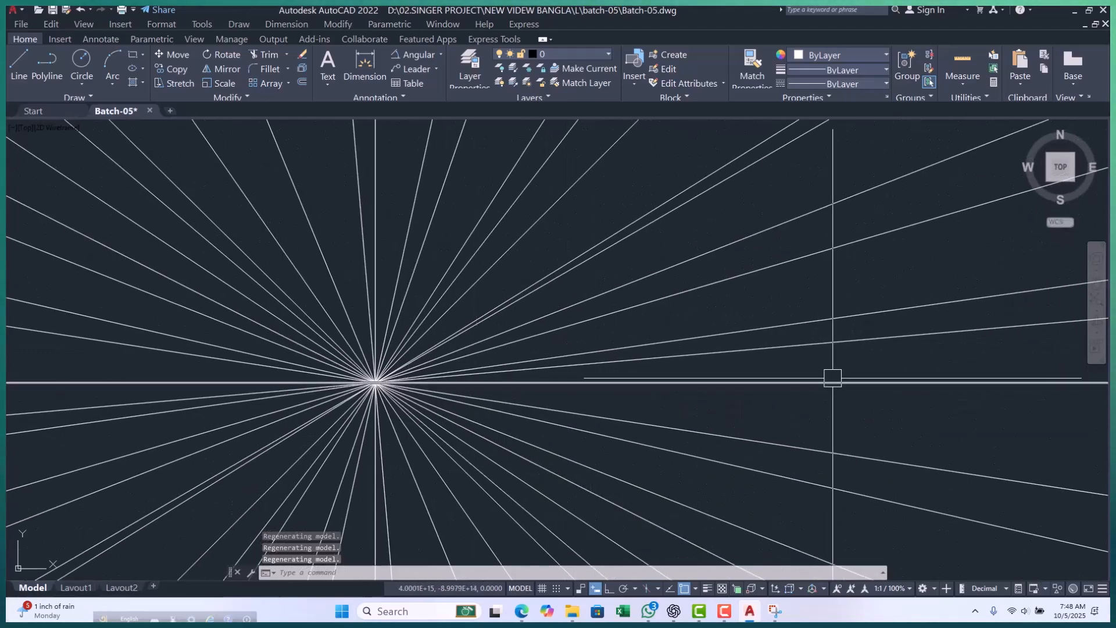
{"action": "scroll", "coordinate": [322, 412], "scroll_direction": "up", "scroll_amount": 8}
{"action": "scroll", "coordinate": [708, 203], "scroll_direction": "up", "scroll_amount": 8}
{"action": "scroll", "coordinate": [455, 334], "scroll_direction": "up", "scroll_amount": 10}
{"action": "scroll", "coordinate": [675, 262], "scroll_direction": "down", "scroll_amount": 9}
{"action": "scroll", "coordinate": [668, 259], "scroll_direction": "down", "scroll_amount": 1}
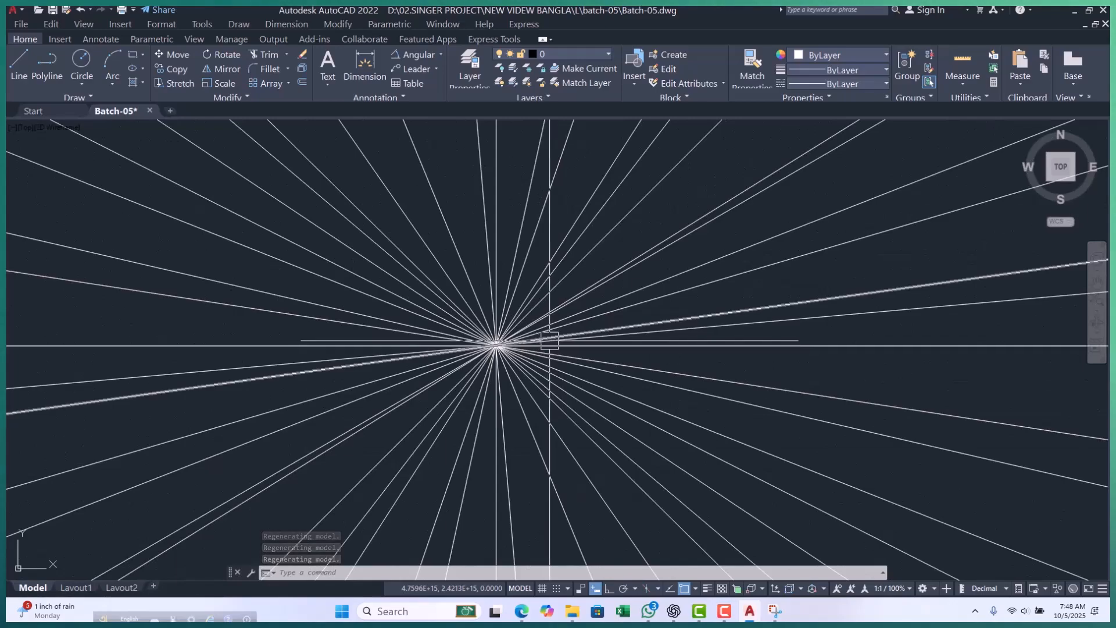
{"action": "scroll", "coordinate": [549, 341], "scroll_direction": "up", "scroll_amount": 9}
{"action": "scroll", "coordinate": [79, 401], "scroll_direction": "up", "scroll_amount": 6}
{"action": "scroll", "coordinate": [306, 296], "scroll_direction": "up", "scroll_amount": 9}
{"action": "scroll", "coordinate": [652, 391], "scroll_direction": "up", "scroll_amount": 11}
{"action": "scroll", "coordinate": [653, 391], "scroll_direction": "up", "scroll_amount": 4}
{"action": "scroll", "coordinate": [240, 225], "scroll_direction": "down", "scroll_amount": 8}
{"action": "scroll", "coordinate": [241, 234], "scroll_direction": "up", "scroll_amount": 10}
{"action": "scroll", "coordinate": [581, 390], "scroll_direction": "up", "scroll_amount": 3}
{"action": "scroll", "coordinate": [581, 391], "scroll_direction": "up", "scroll_amount": 4}
Erase all the radiating construction lines with a crossing selection around their common root point.
{"action": "middle_click_drag", "start_coordinate": [562, 379], "coordinate": [494, 229]}
{"action": "left_click", "coordinate": [547, 218]}
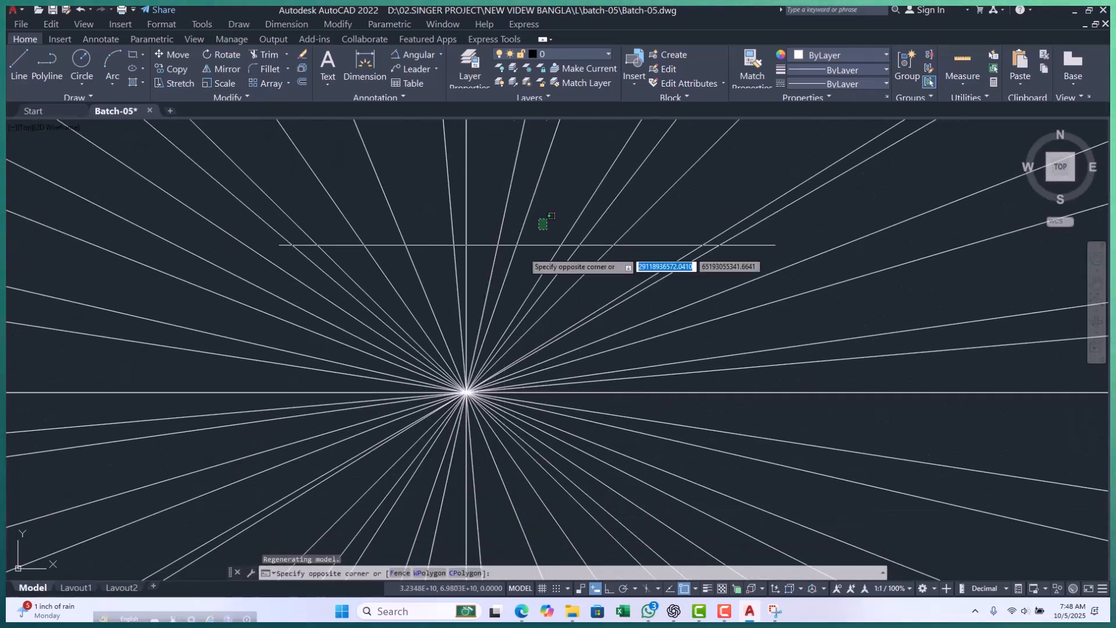
{"action": "left_click", "coordinate": [419, 417]}
{"action": "type", "text": "E"}
{"action": "key", "text": "Return"}
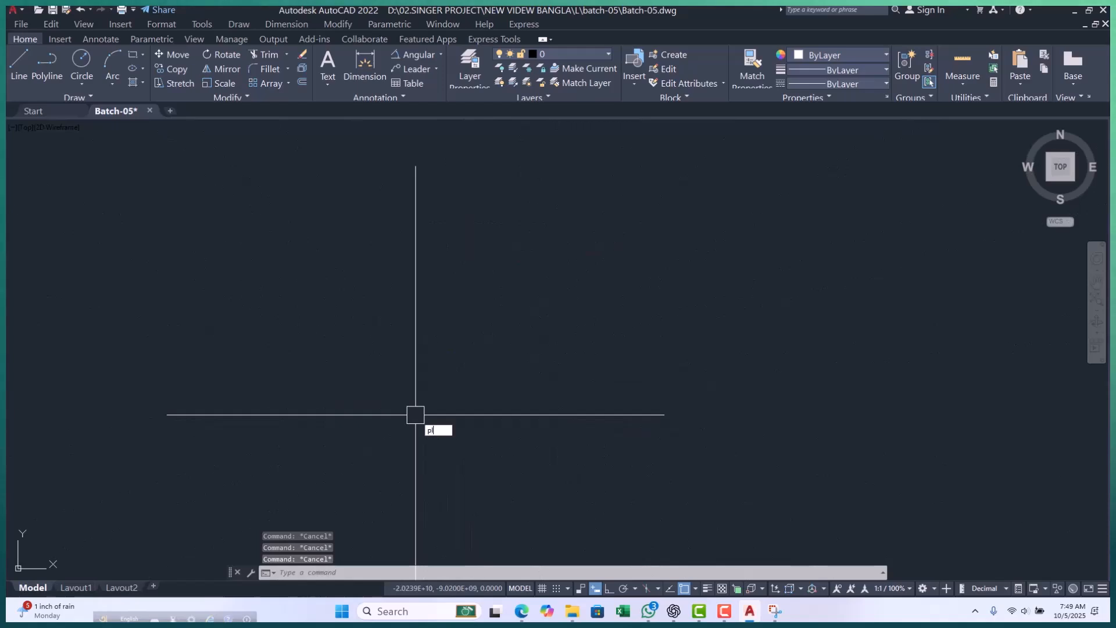
Draw a single slightly downward-sloping polyline segment in the empty drawing area.
{"action": "type", "text": "pl"}
{"action": "key", "text": "Return"}
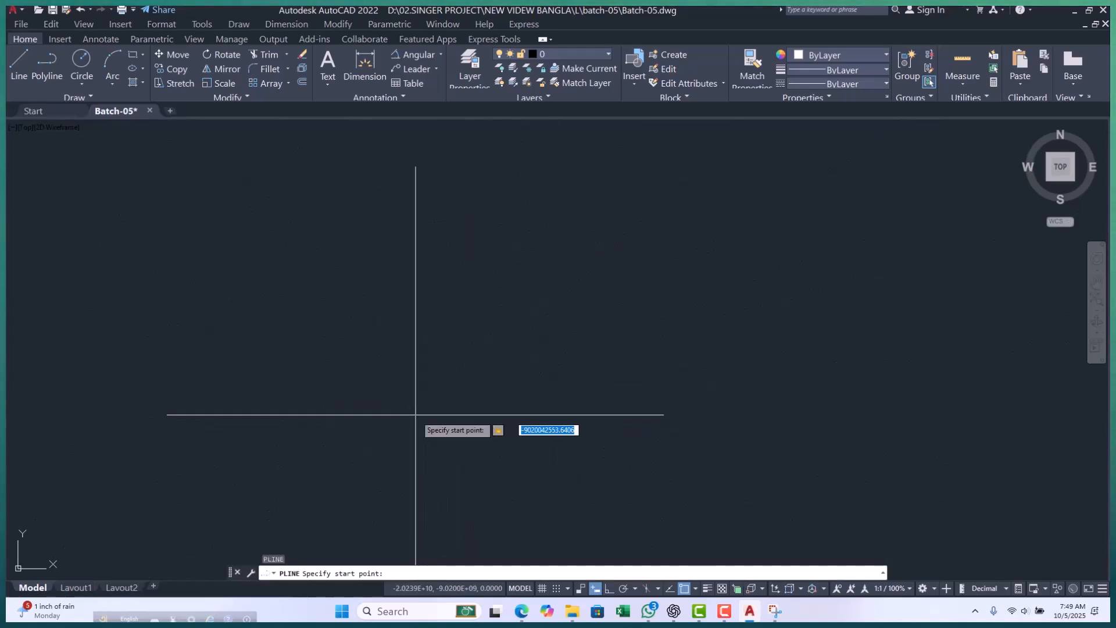
{"action": "key", "text": "Return"}
{"action": "left_click", "coordinate": [716, 429]}
{"action": "key", "text": "Escape"}
{"action": "key", "text": "Escape"}
{"action": "key", "text": "Escape"}
{"action": "scroll", "coordinate": [308, 344], "scroll_direction": "down", "scroll_amount": 1}
{"action": "scroll", "coordinate": [308, 345], "scroll_direction": "down", "scroll_amount": 1}
{"action": "scroll", "coordinate": [370, 367], "scroll_direction": "up", "scroll_amount": 3}
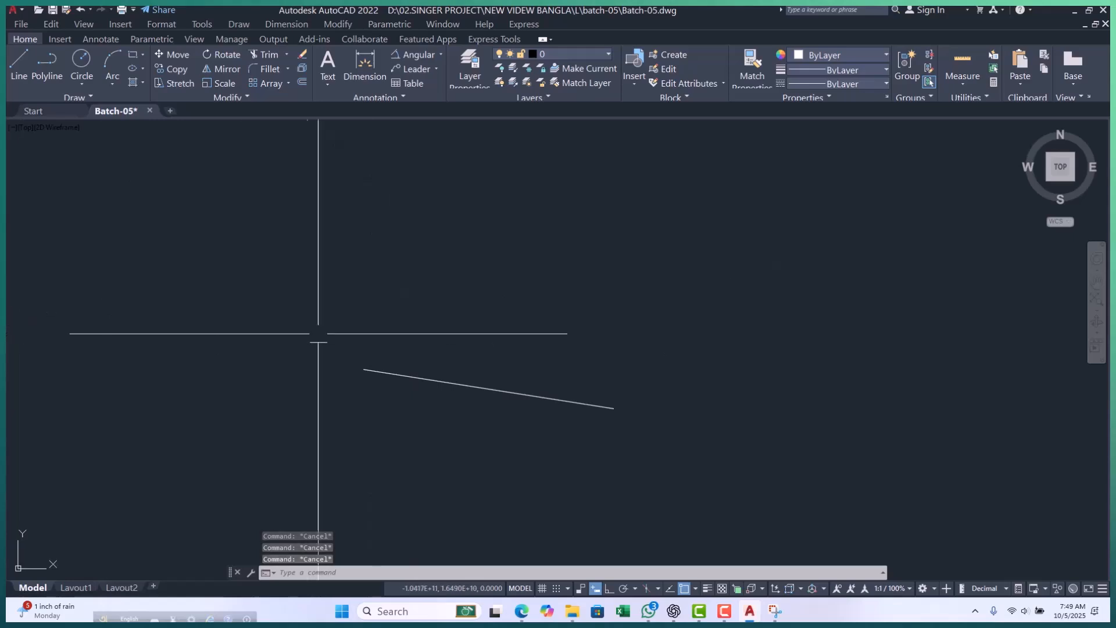
{"action": "type", "text": "l"}
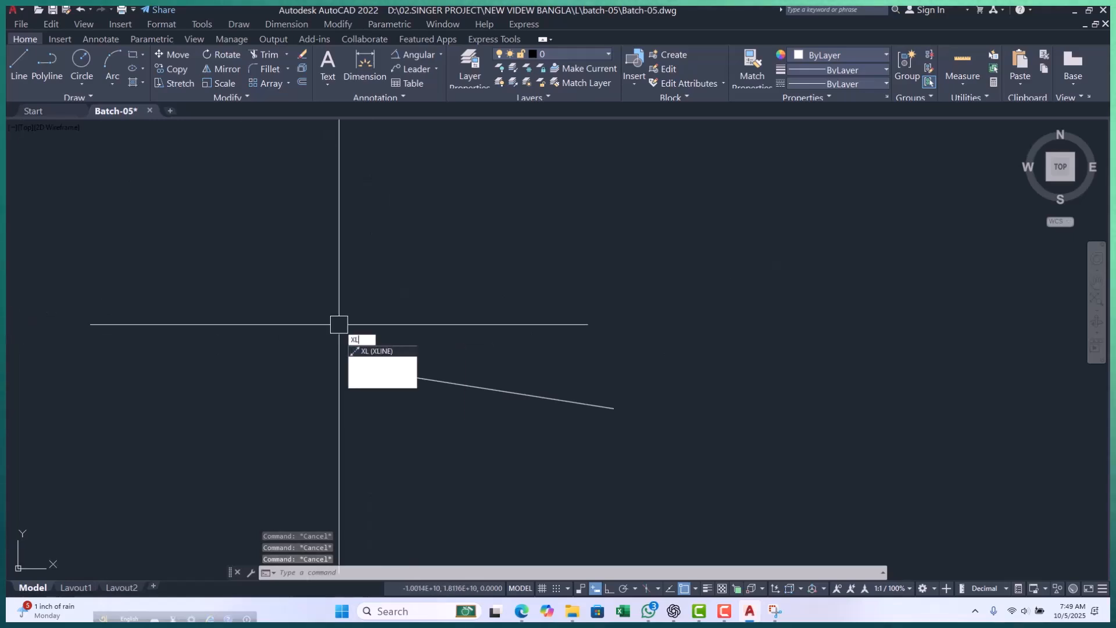
{"action": "key", "text": "Return"}
{"action": "type", "text": "v"}
{"action": "key", "text": "Return"}
{"action": "key", "text": "Escape"}
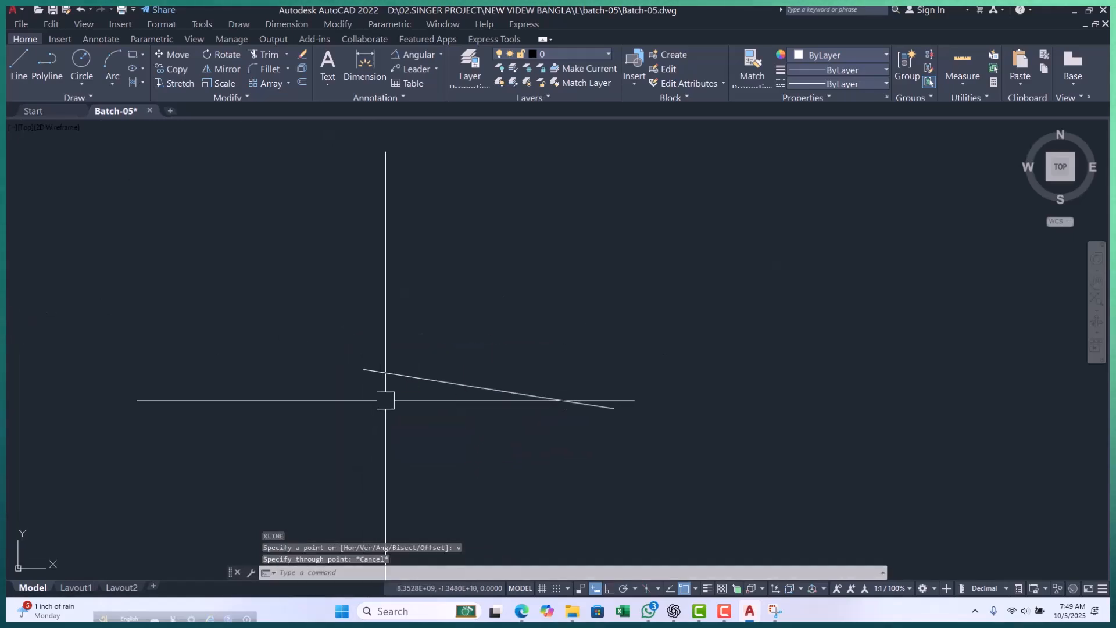
{"action": "key", "text": "Escape"}
Draw a series of parallel horizontal construction lines above and below the sloping segment using the Hor option of XLINE.
{"action": "key", "text": "Return"}
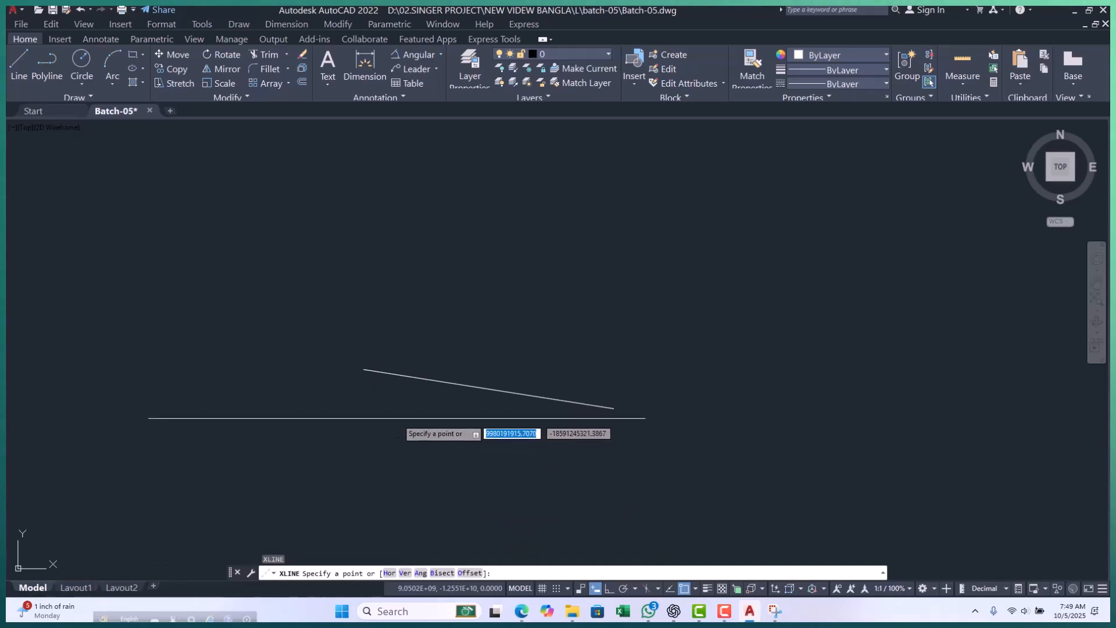
{"action": "type", "text": "h"}
{"action": "key", "text": "Return"}
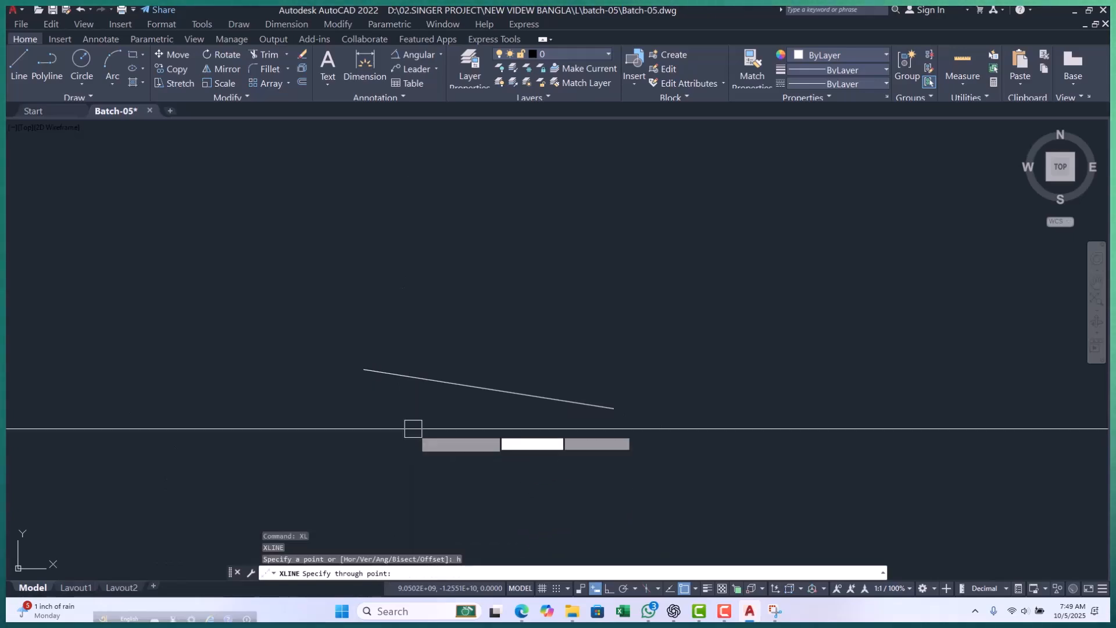
{"action": "left_click", "coordinate": [445, 333]}
{"action": "left_click", "coordinate": [451, 281]}
{"action": "left_click", "coordinate": [456, 236]}
{"action": "left_click", "coordinate": [456, 188]}
{"action": "left_click", "coordinate": [453, 157]}
{"action": "scroll", "coordinate": [403, 371], "scroll_direction": "down", "scroll_amount": 4}
{"action": "left_click", "coordinate": [441, 250]}
{"action": "left_click", "coordinate": [440, 214]}
{"action": "left_click", "coordinate": [451, 183]}
{"action": "left_click", "coordinate": [454, 159]}
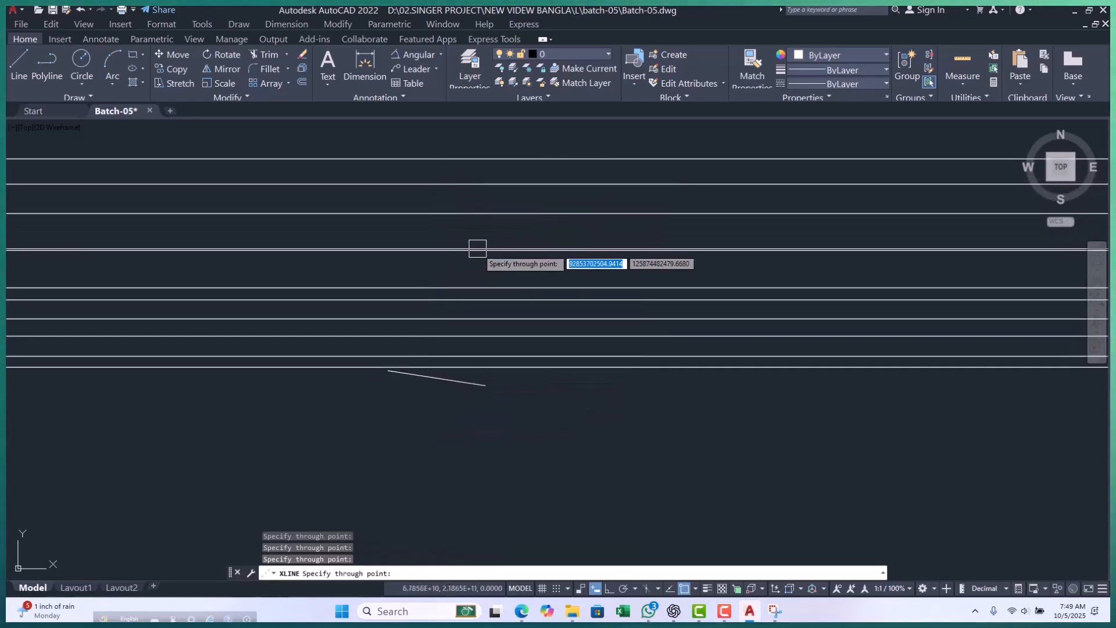
{"action": "left_click", "coordinate": [452, 232]}
{"action": "left_click", "coordinate": [452, 264]}
{"action": "scroll", "coordinate": [441, 201], "scroll_direction": "down", "scroll_amount": 2}
{"action": "scroll", "coordinate": [420, 335], "scroll_direction": "up", "scroll_amount": 2}
{"action": "left_click", "coordinate": [410, 313]}
{"action": "left_click", "coordinate": [414, 344]}
{"action": "left_click", "coordinate": [401, 399]}
{"action": "left_click", "coordinate": [417, 456]}
{"action": "left_click", "coordinate": [410, 428]}
{"action": "left_click", "coordinate": [416, 372]}
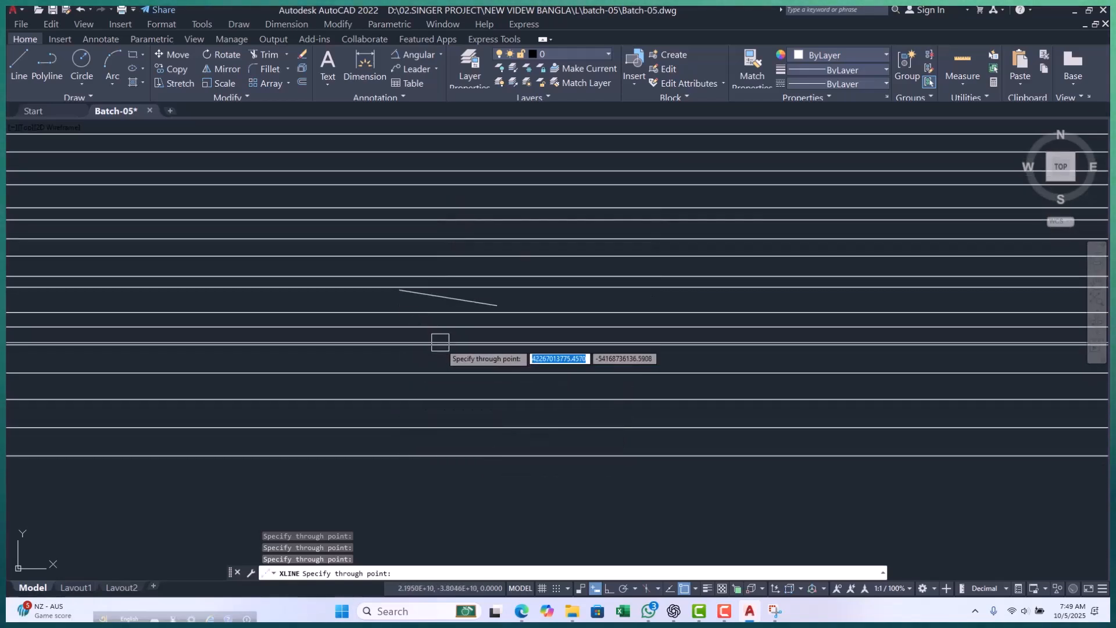
{"action": "key", "text": "Escape"}
{"action": "key", "text": "Escape"}
{"action": "key", "text": "Escape"}
{"action": "key", "text": "Escape"}
Draw a series of parallel vertical construction lines across the horizontal ones using the Ver option of XLINE.
{"action": "scroll", "coordinate": [393, 329], "scroll_direction": "down", "scroll_amount": 2}
{"action": "type", "text": "l"}
{"action": "key", "text": "Return"}
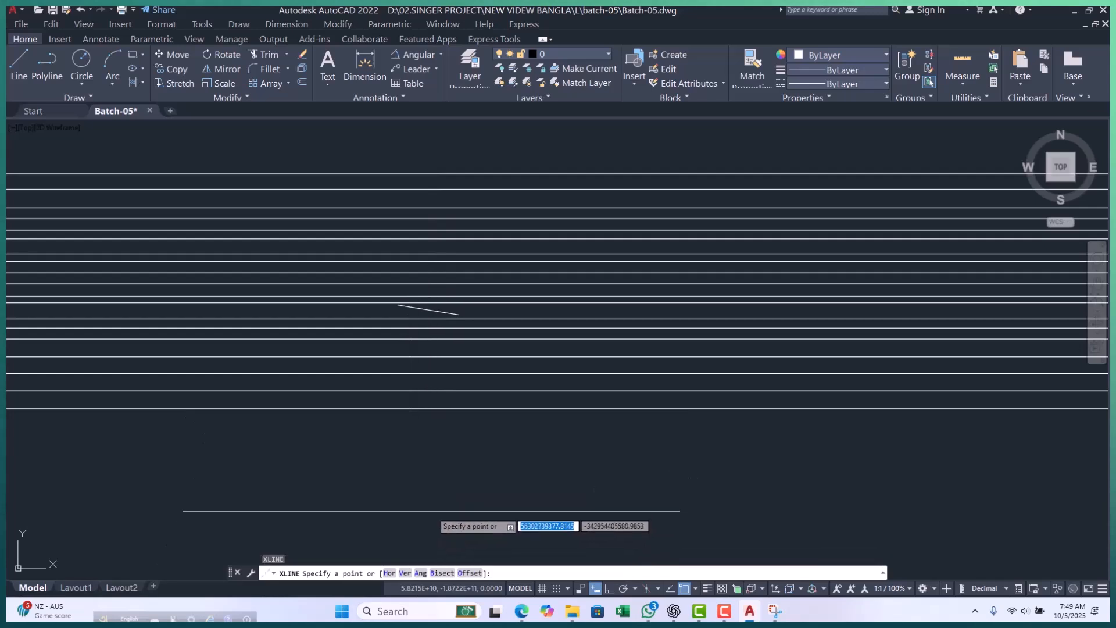
{"action": "type", "text": "v"}
{"action": "key", "text": "Return"}
{"action": "scroll", "coordinate": [353, 310], "scroll_direction": "up", "scroll_amount": 2}
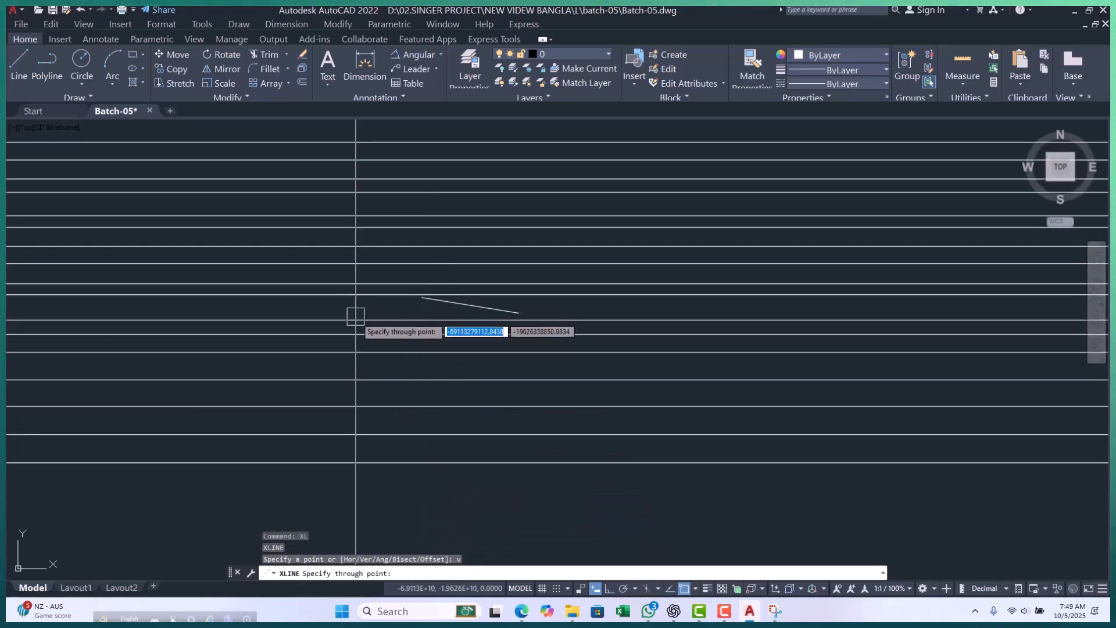
{"action": "left_click", "coordinate": [350, 306]}
{"action": "left_click", "coordinate": [407, 306]}
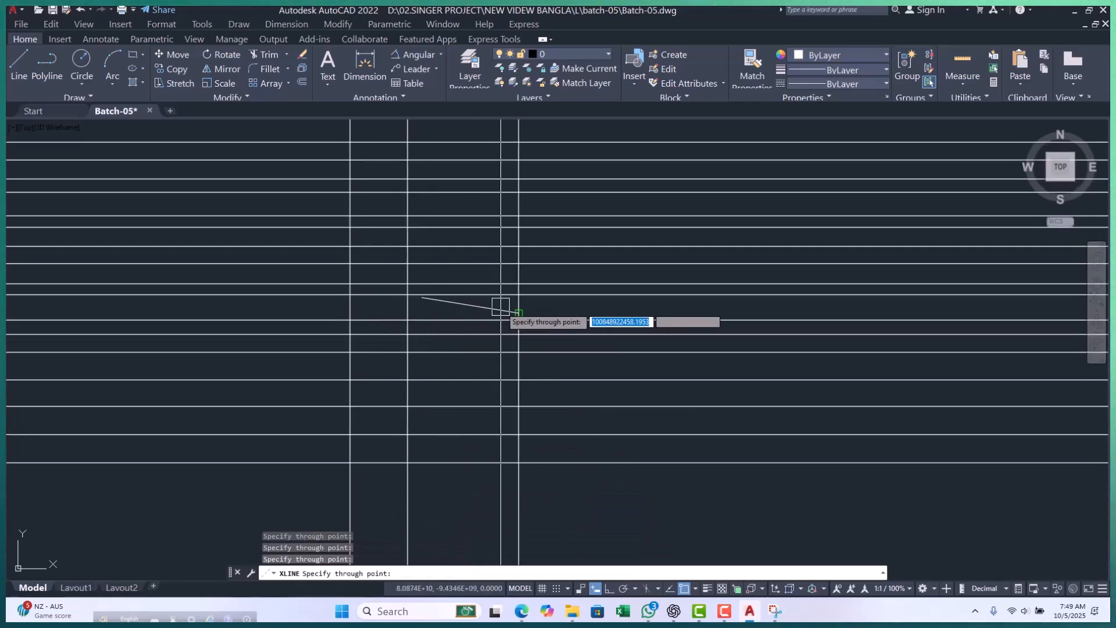
{"action": "left_click", "coordinate": [583, 308]}
{"action": "left_click", "coordinate": [683, 308]}
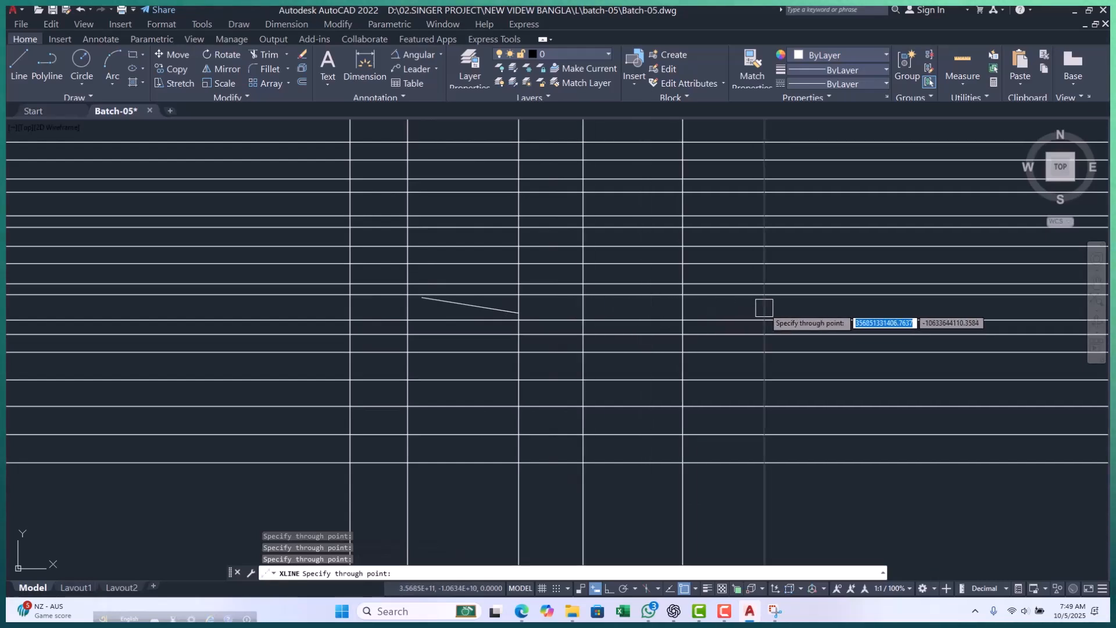
{"action": "left_click", "coordinate": [844, 307]}
{"action": "middle_click_drag", "start_coordinate": [844, 308], "coordinate": [529, 332]}
{"action": "left_click", "coordinate": [623, 333]}
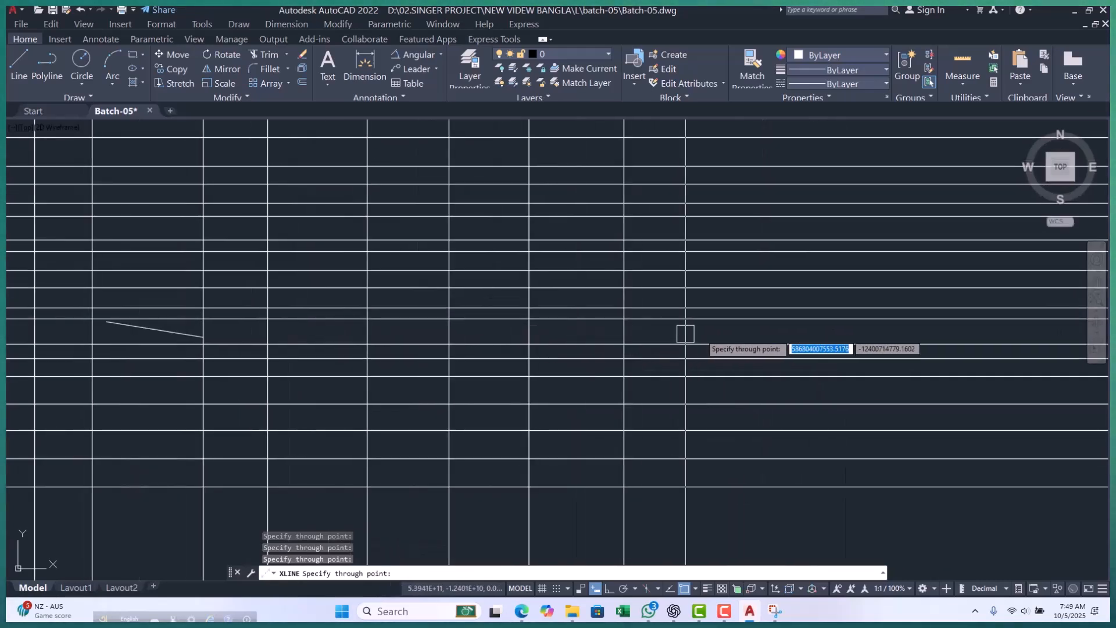
{"action": "left_click", "coordinate": [716, 334]}
{"action": "scroll", "coordinate": [547, 365], "scroll_direction": "down", "scroll_amount": 6}
{"action": "scroll", "coordinate": [396, 342], "scroll_direction": "up", "scroll_amount": 8}
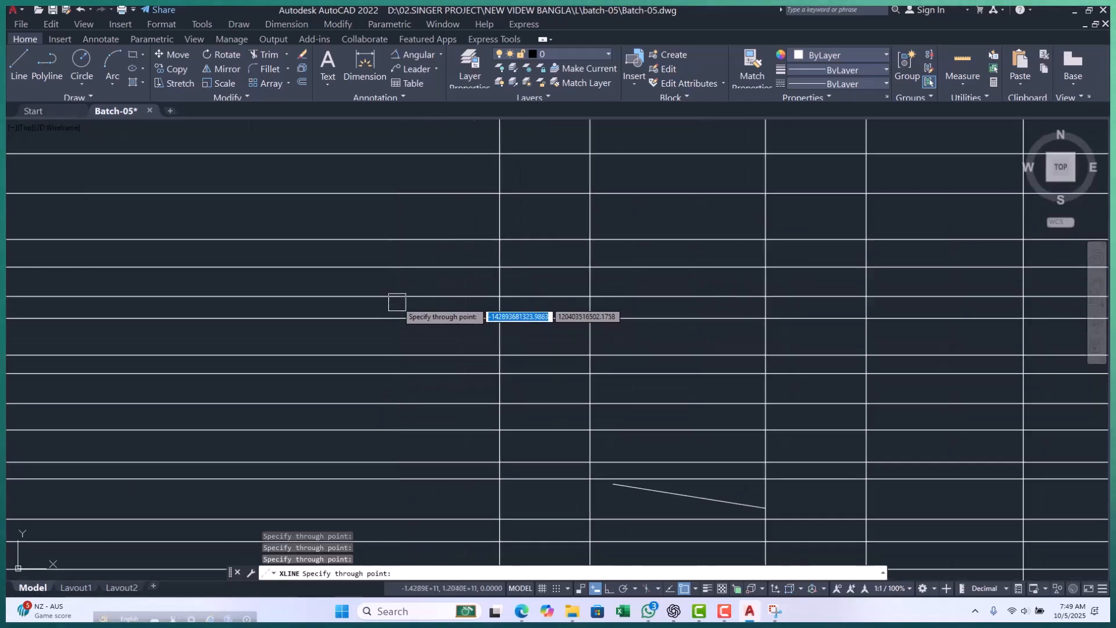
{"action": "scroll", "coordinate": [332, 323], "scroll_direction": "down", "scroll_amount": 5}
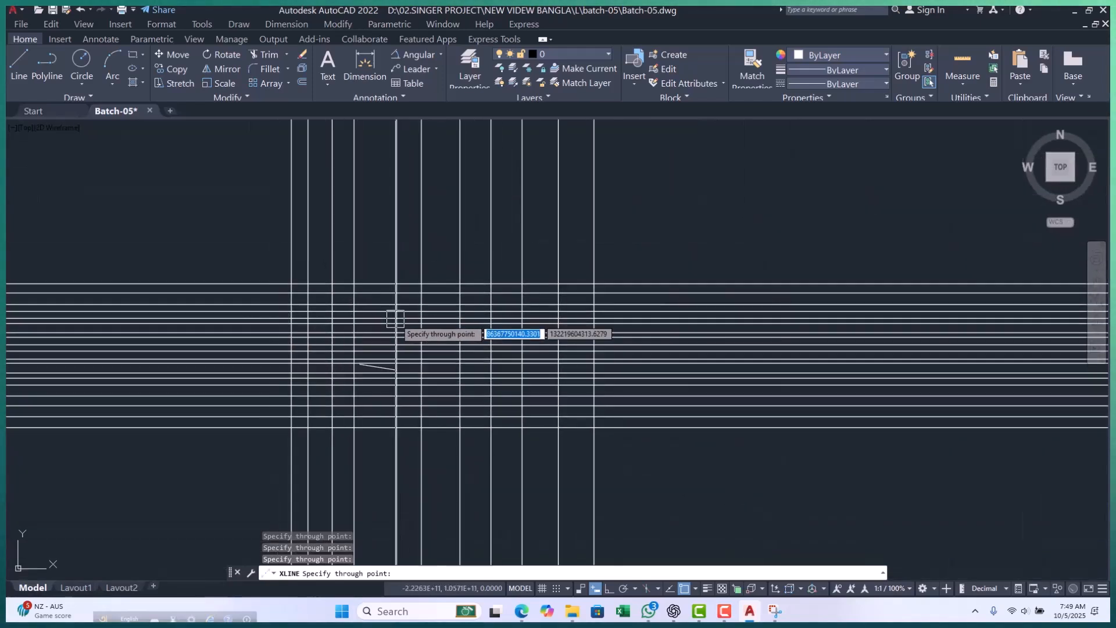
{"action": "key", "text": "Escape"}
{"action": "key", "text": "Escape"}
{"action": "left_click", "coordinate": [699, 235]}
{"action": "key", "text": "Escape"}
{"action": "key", "text": "Escape"}
{"action": "key", "text": "Escape"}
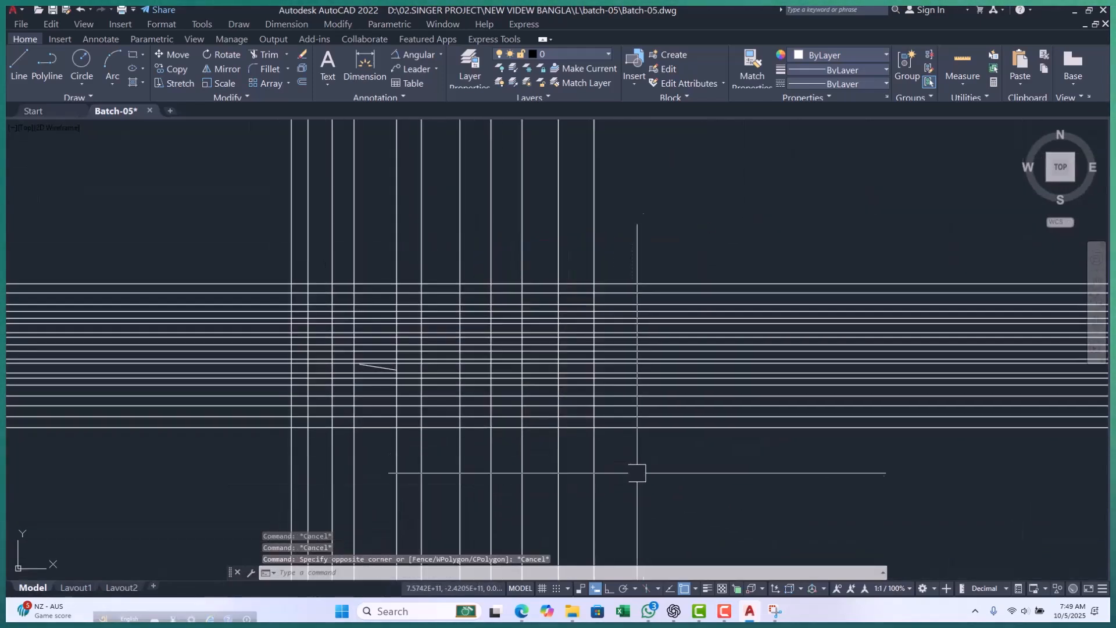
Draw a series of parallel slanted construction lines at 80° across the horizontal and vertical ones using the Ang option of XLINE.
{"action": "key", "text": "Escape"}
{"action": "type", "text": "xl"}
{"action": "key", "text": "Return"}
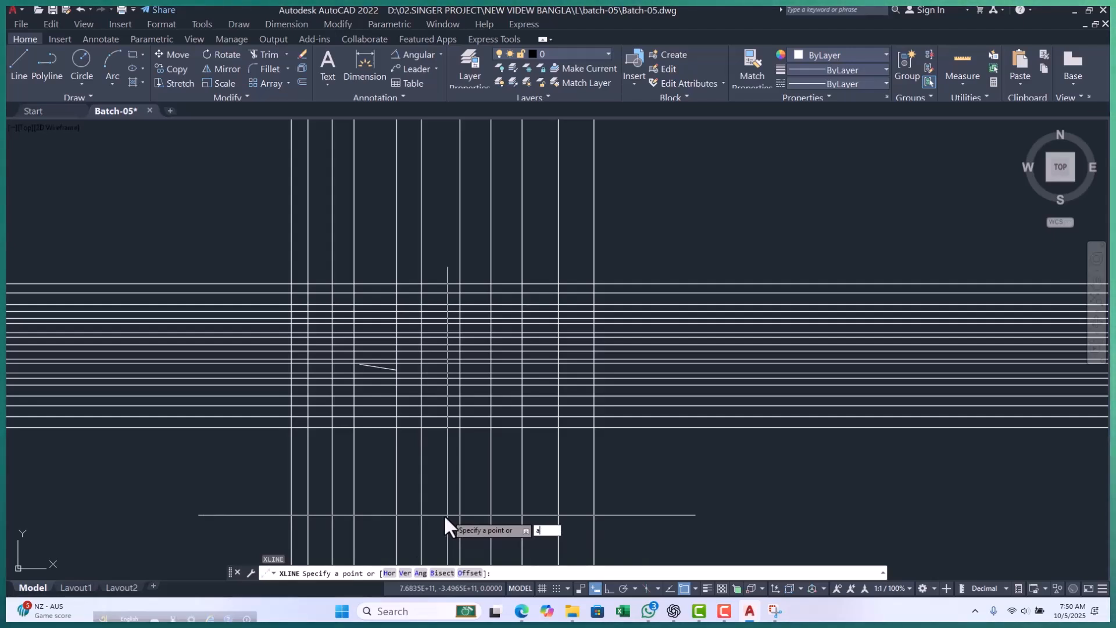
{"action": "key", "text": "Return"}
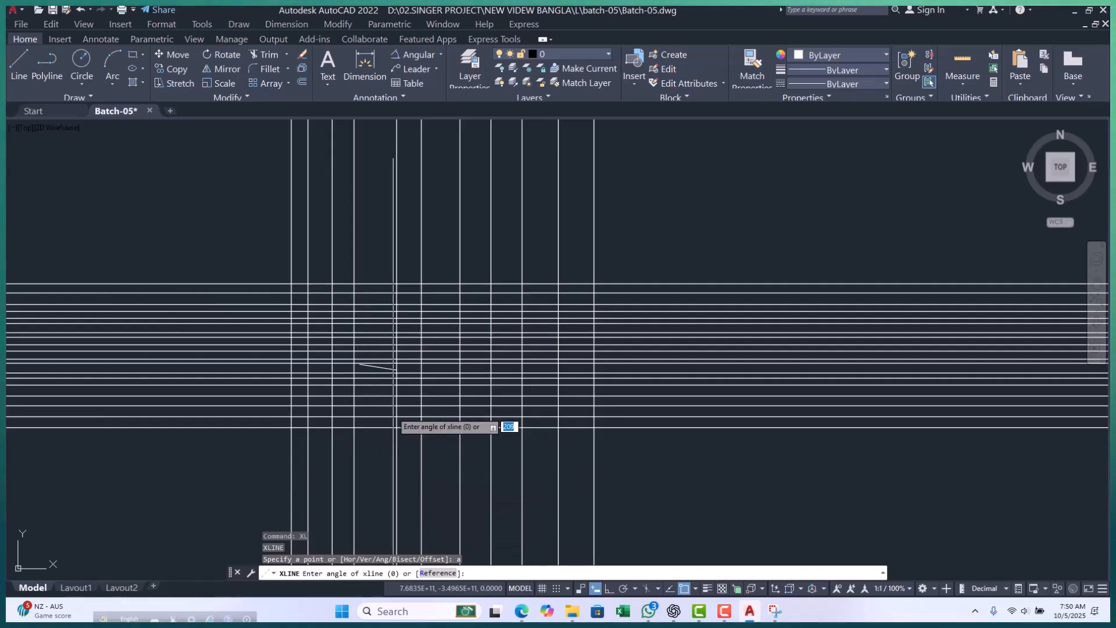
{"action": "scroll", "coordinate": [354, 392], "scroll_direction": "down", "scroll_amount": 6}
{"action": "scroll", "coordinate": [326, 372], "scroll_direction": "up", "scroll_amount": 8}
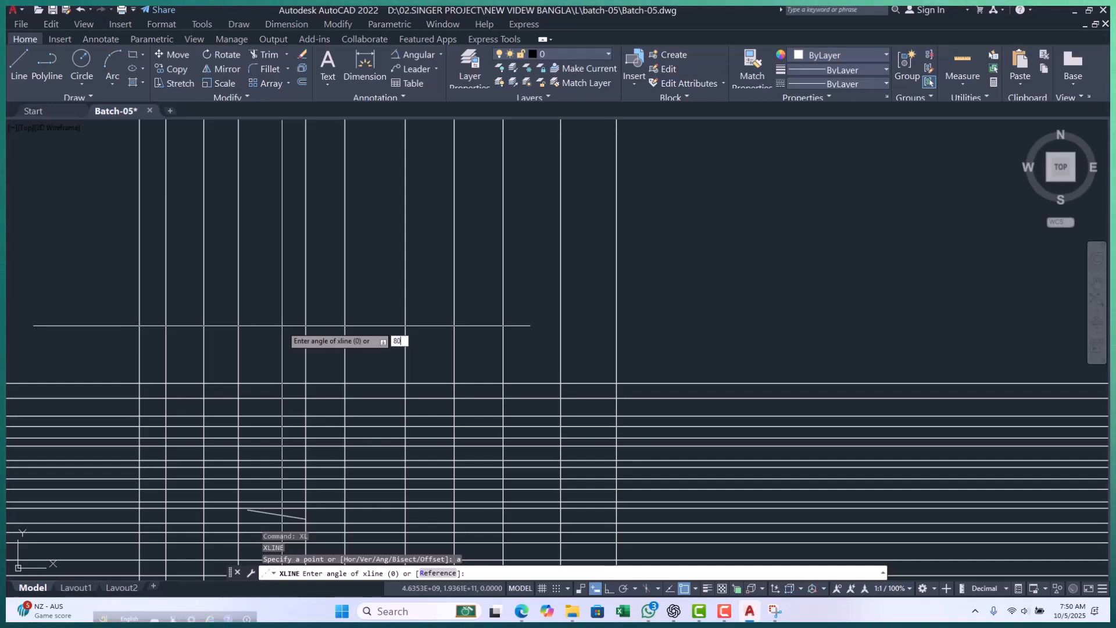
{"action": "key", "text": "Return"}
{"action": "scroll", "coordinate": [285, 328], "scroll_direction": "down", "scroll_amount": 4}
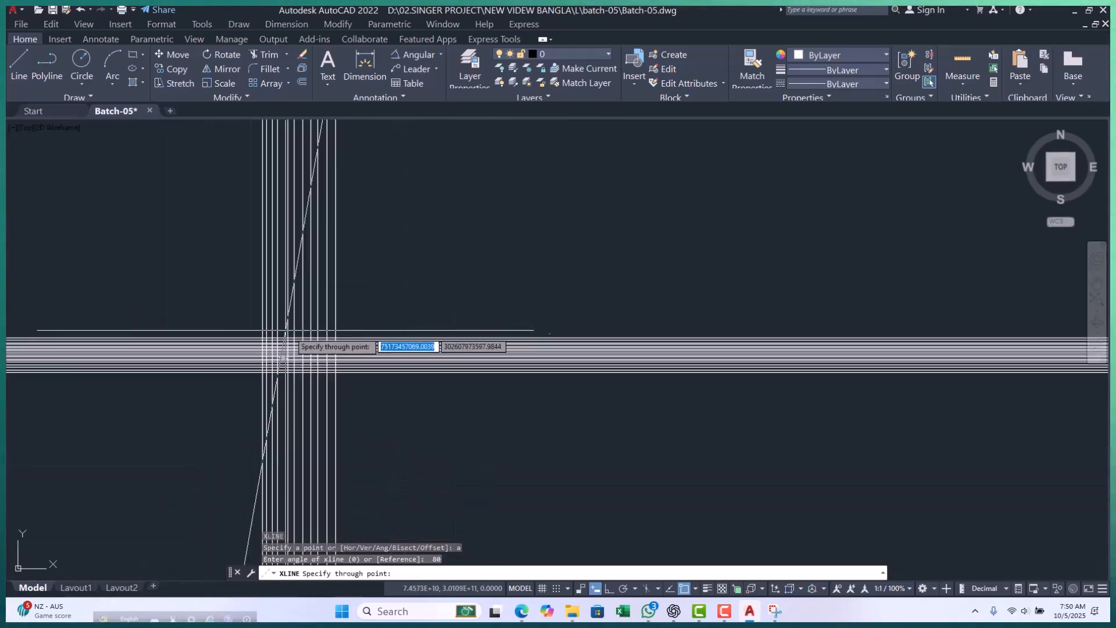
{"action": "left_click", "coordinate": [391, 306]}
{"action": "left_click", "coordinate": [452, 307]}
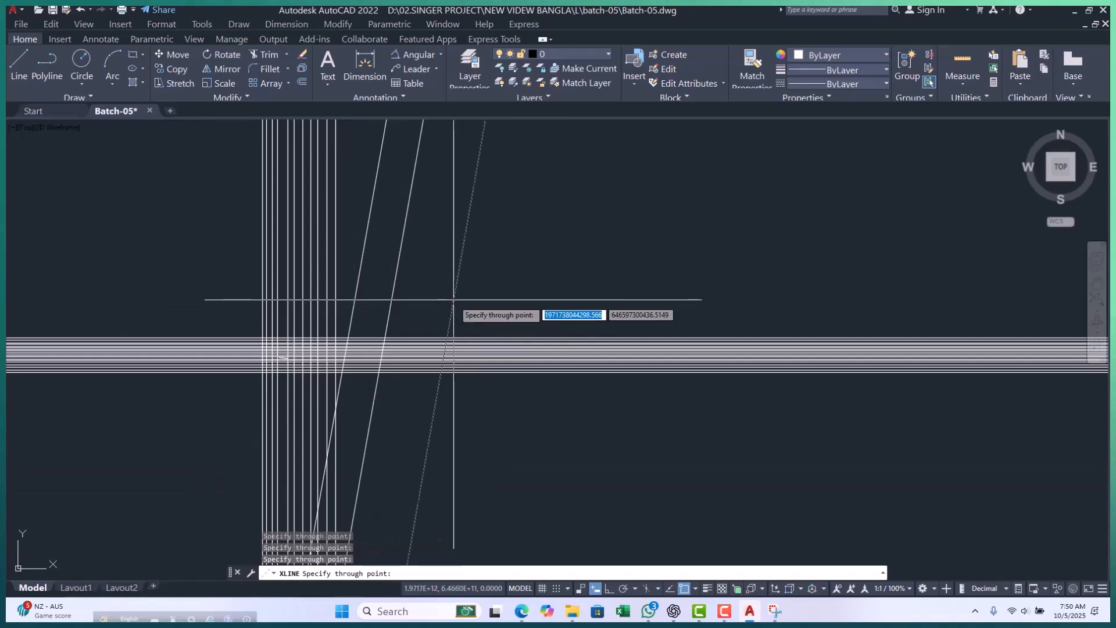
{"action": "left_click", "coordinate": [488, 307]}
{"action": "scroll", "coordinate": [350, 287], "scroll_direction": "up", "scroll_amount": 5}
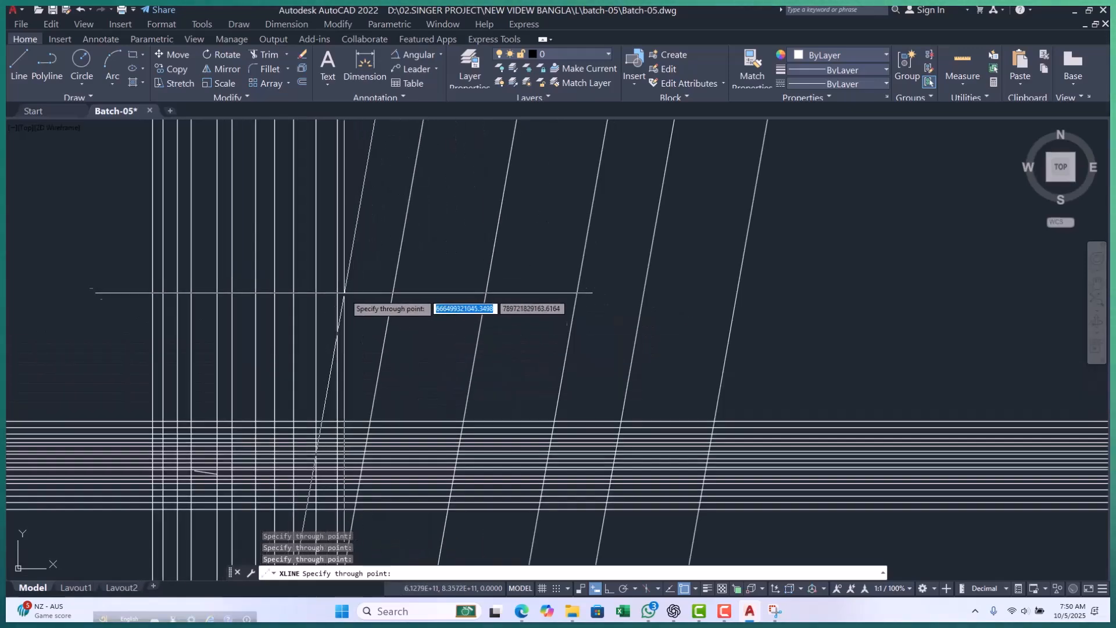
{"action": "scroll", "coordinate": [370, 315], "scroll_direction": "up", "scroll_amount": 3}
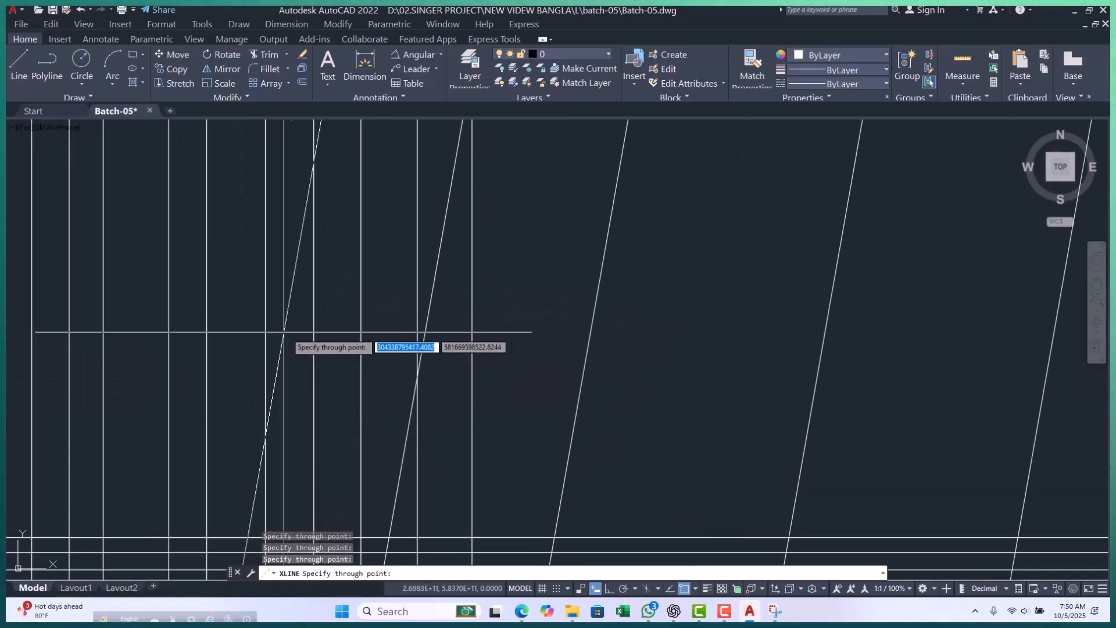
{"action": "scroll", "coordinate": [295, 325], "scroll_direction": "down", "scroll_amount": 5}
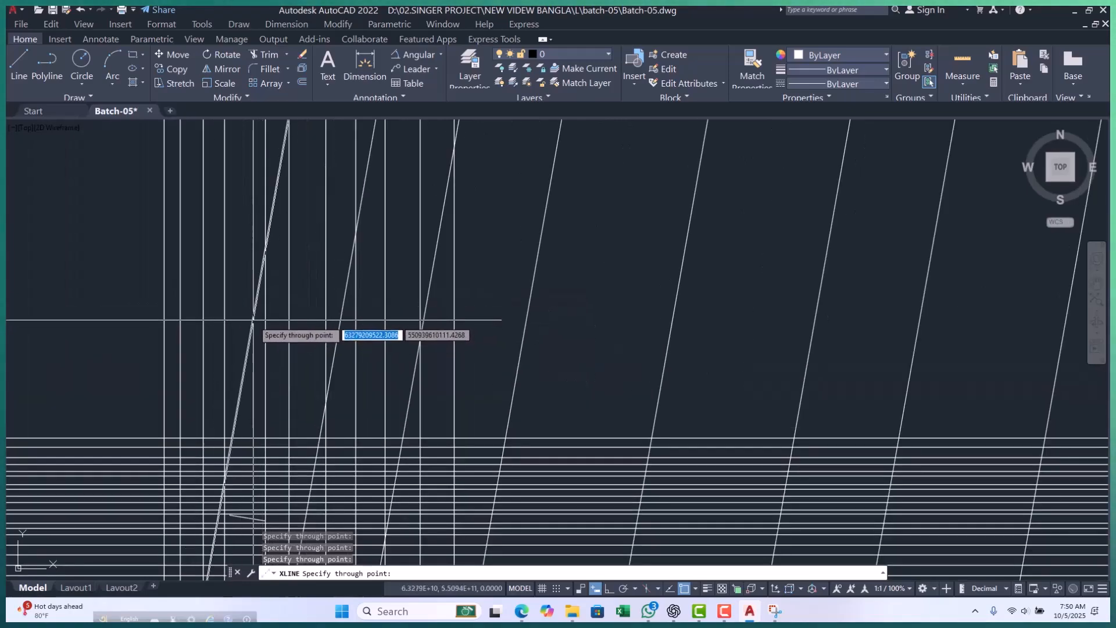
{"action": "left_click", "coordinate": [182, 325]}
{"action": "left_click", "coordinate": [204, 327]}
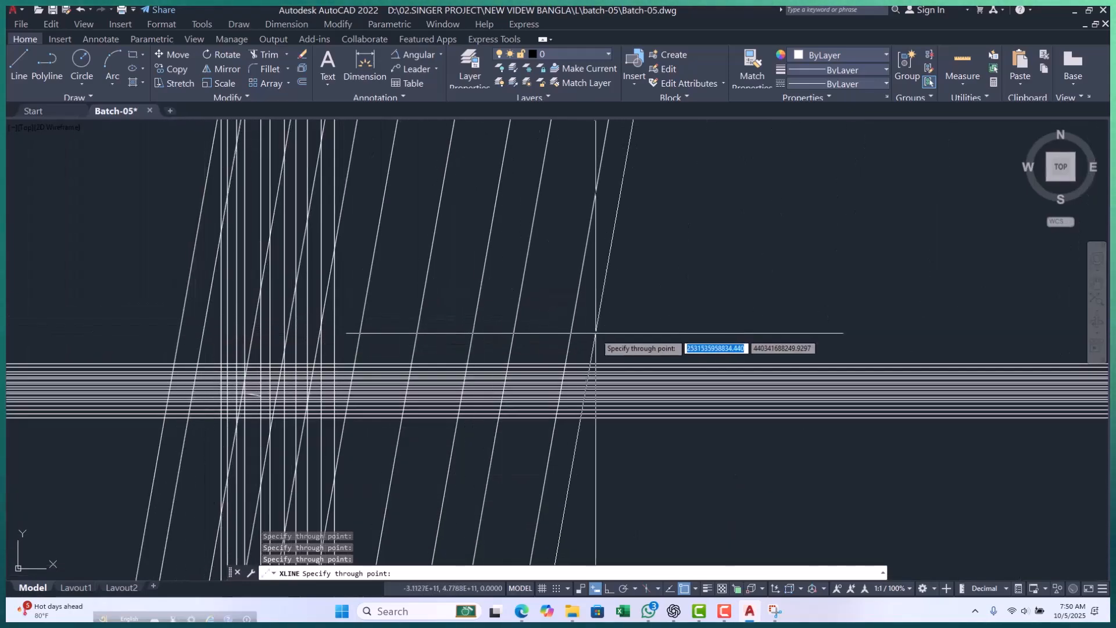
{"action": "left_click", "coordinate": [596, 331]}
{"action": "scroll", "coordinate": [212, 339], "scroll_direction": "down", "scroll_amount": 3}
{"action": "scroll", "coordinate": [437, 335], "scroll_direction": "up", "scroll_amount": 3}
{"action": "left_click", "coordinate": [451, 345]}
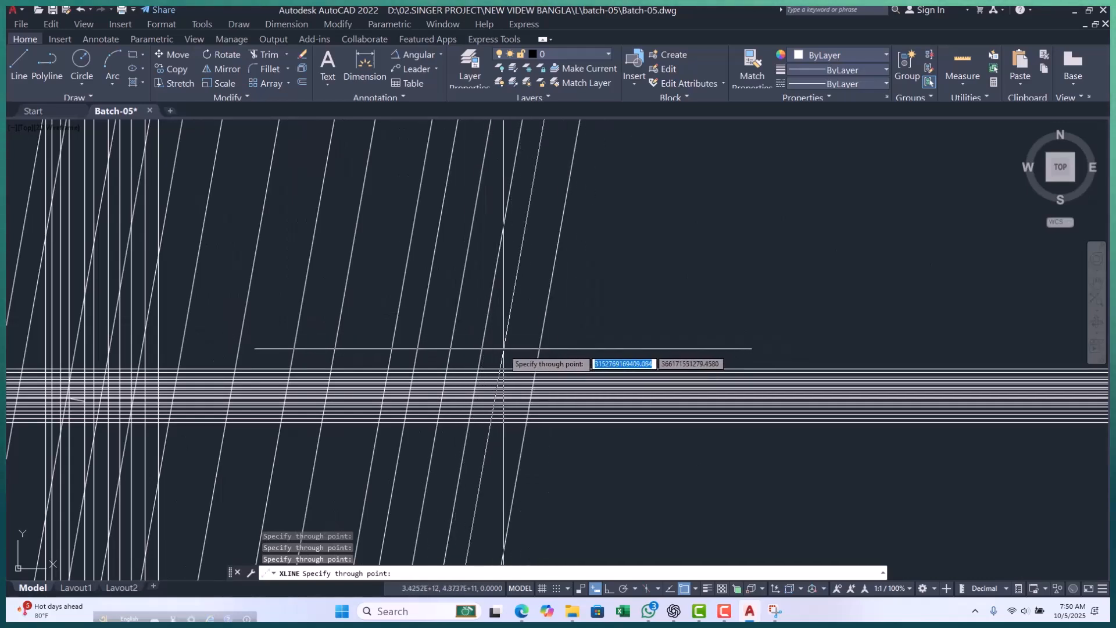
{"action": "scroll", "coordinate": [520, 335], "scroll_direction": "up", "scroll_amount": 2}
{"action": "scroll", "coordinate": [520, 335], "scroll_direction": "down", "scroll_amount": 2}
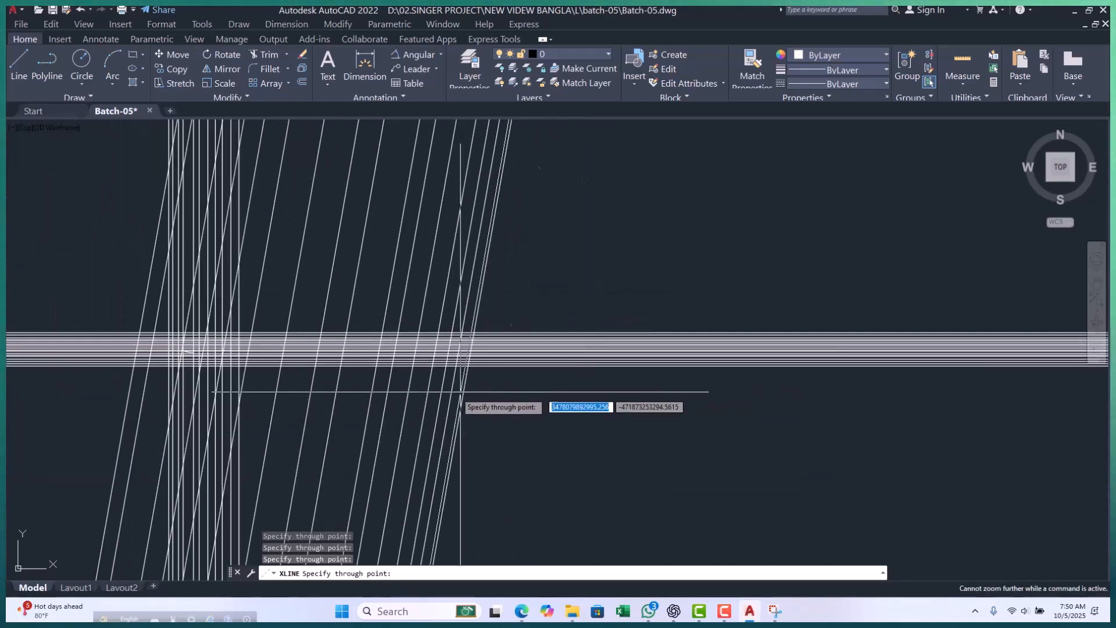
{"action": "scroll", "coordinate": [411, 319], "scroll_direction": "down", "scroll_amount": 2}
{"action": "key", "text": "Escape"}
{"action": "key", "text": "Escape"}
{"action": "key", "text": "Escape"}
Draw a near-horizontal line just above the horizontal construction lines, across the slanted ones, and erase it.
{"action": "scroll", "coordinate": [349, 294], "scroll_direction": "up", "scroll_amount": 2}
{"action": "scroll", "coordinate": [338, 290], "scroll_direction": "up", "scroll_amount": 5}
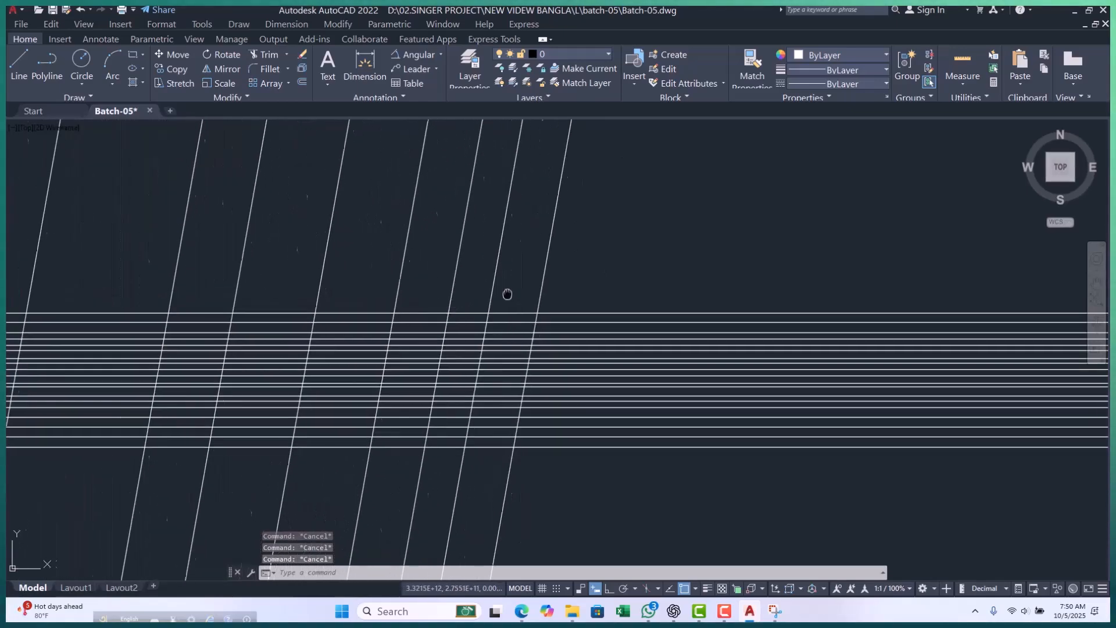
{"action": "scroll", "coordinate": [437, 329], "scroll_direction": "down", "scroll_amount": 5}
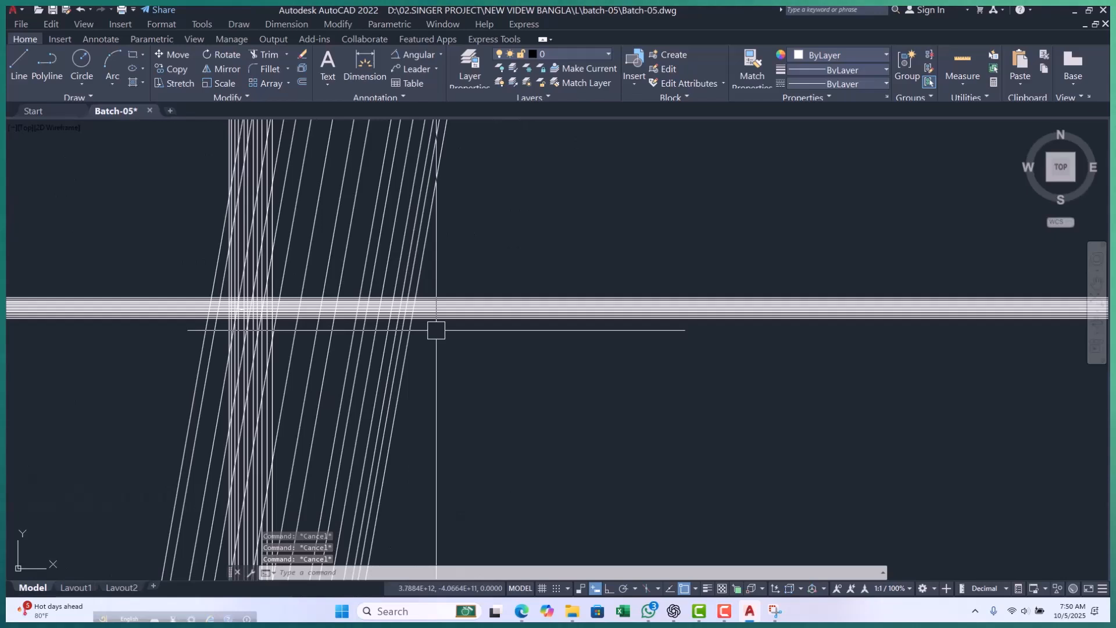
{"action": "scroll", "coordinate": [449, 297], "scroll_direction": "up", "scroll_amount": 5}
{"action": "type", "text": "l"}
{"action": "key", "text": "Return"}
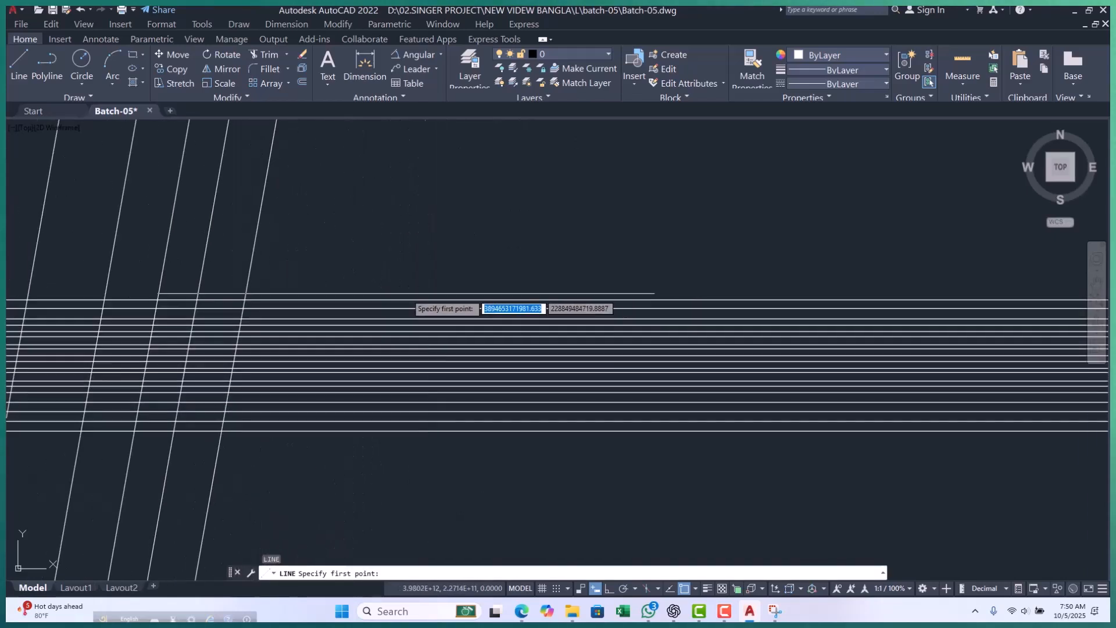
{"action": "left_click", "coordinate": [173, 266]}
{"action": "left_click", "coordinate": [438, 271]}
{"action": "key", "text": "Escape"}
{"action": "key", "text": "Escape"}
{"action": "left_click", "coordinate": [326, 268]}
{"action": "type", "text": "e"}
{"action": "key", "text": "Return"}
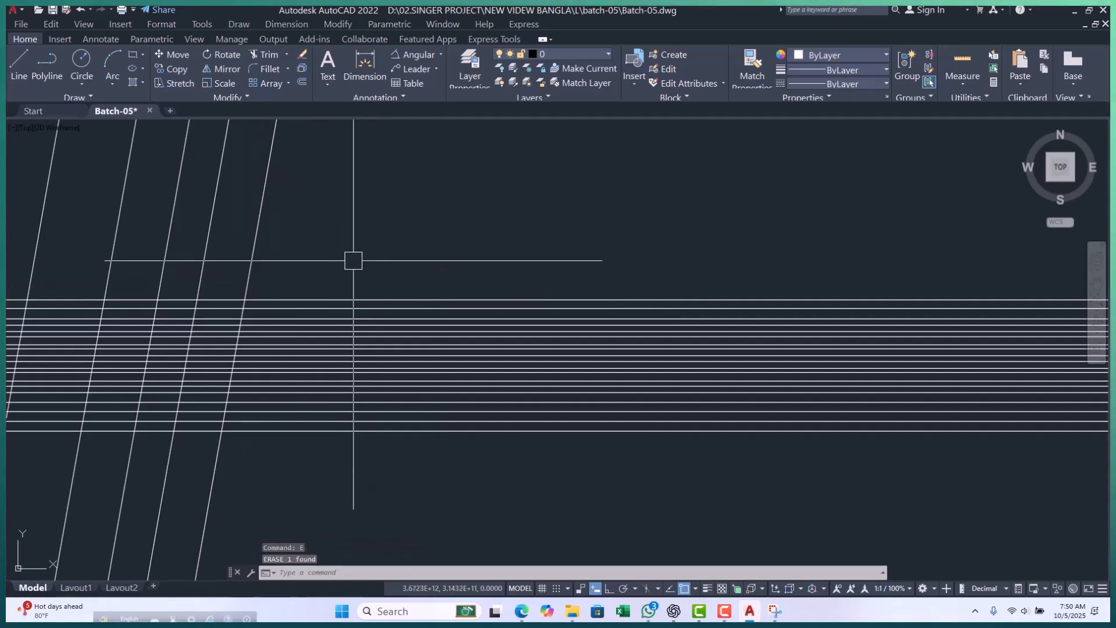
Draw a horizontal line with Ortho on, crossing the last slanted construction lines just above the horizontal band.
{"action": "type", "text": "l"}
{"action": "key", "text": "Return"}
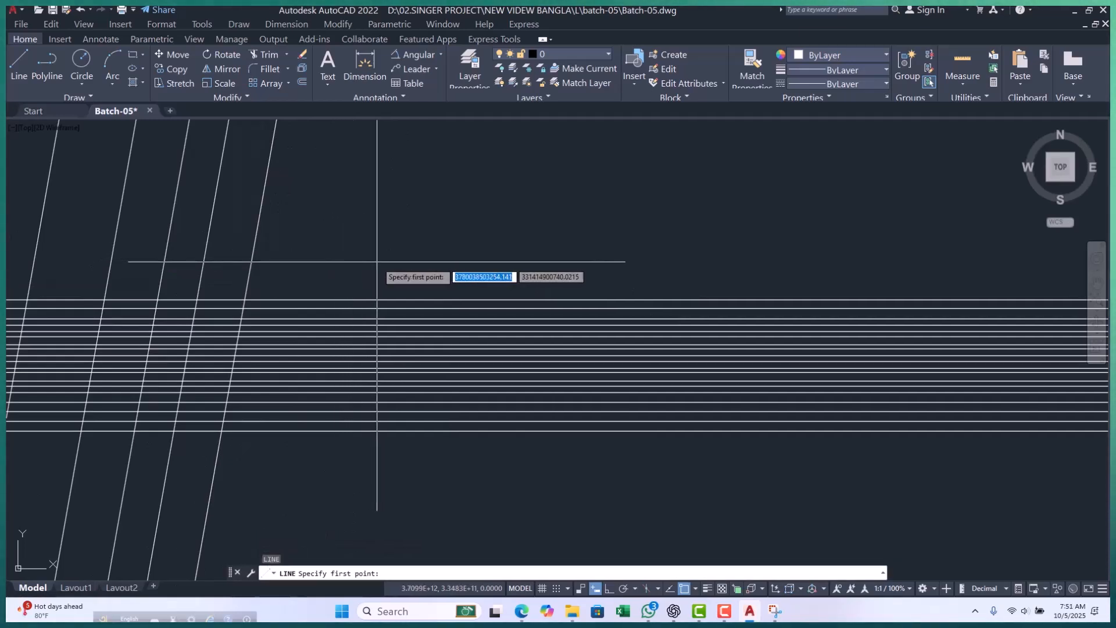
{"action": "key", "text": "F8"}
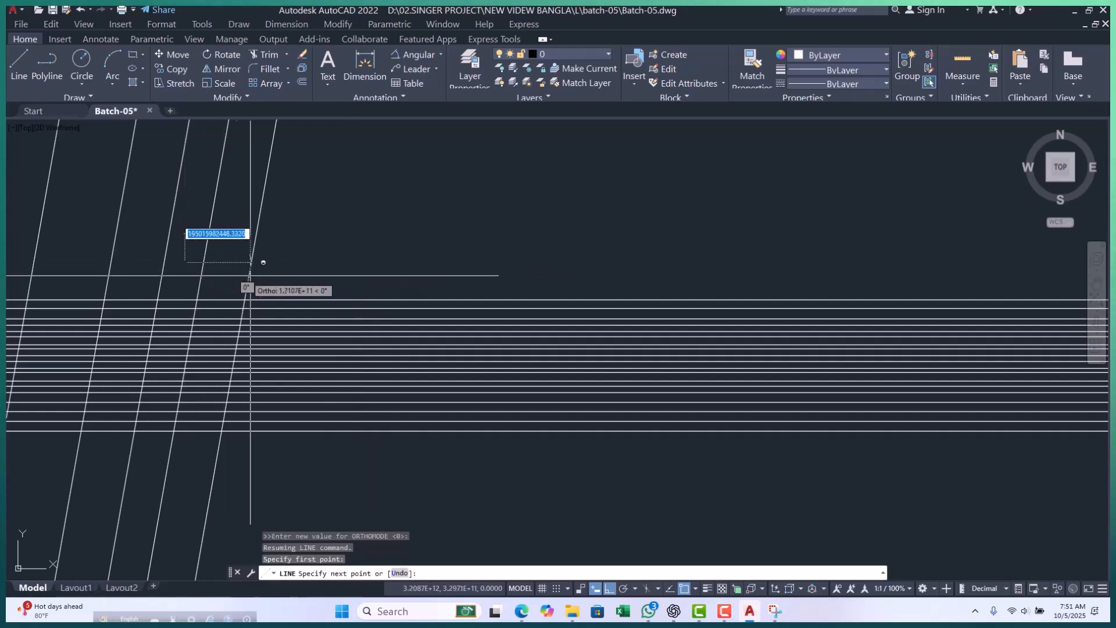
{"action": "left_click", "coordinate": [389, 262]}
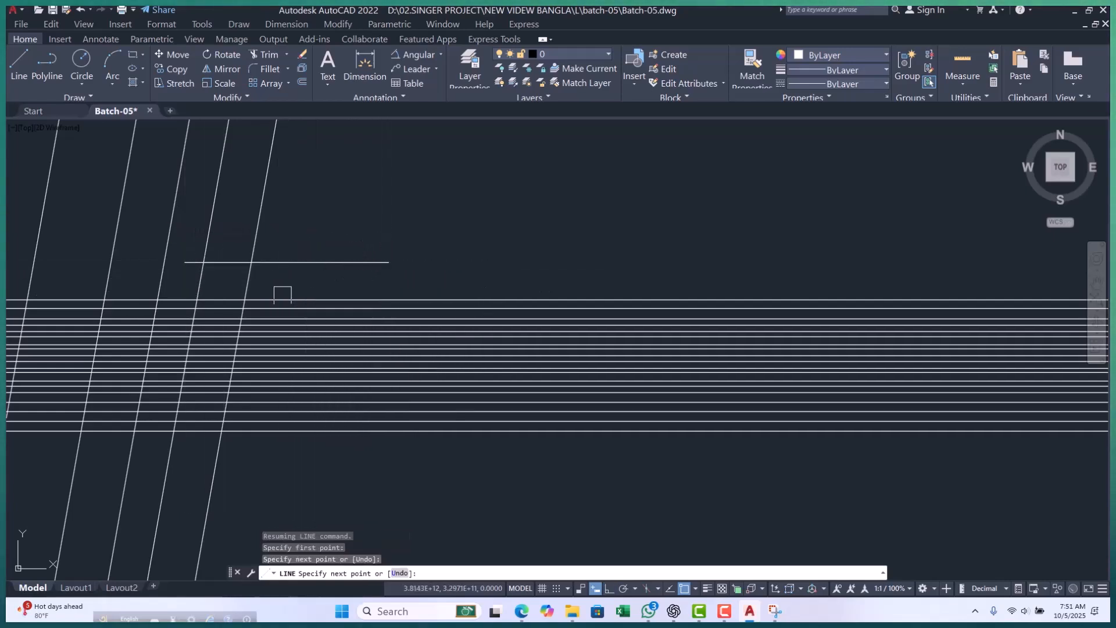
{"action": "key", "text": "Escape"}
{"action": "key", "text": "Escape"}
{"action": "key", "text": "Escape"}
Try to add an angular dimension between the outermost slanted construction line and the horizontal line crossing it.
{"action": "scroll", "coordinate": [282, 262], "scroll_direction": "up", "scroll_amount": 6}
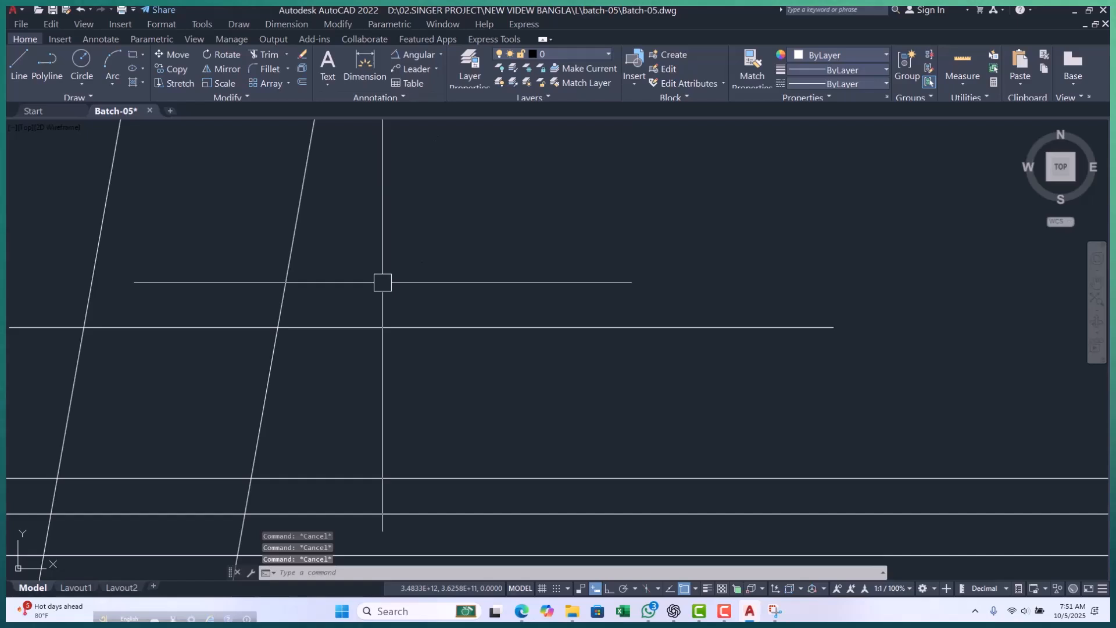
{"action": "type", "text": "an"}
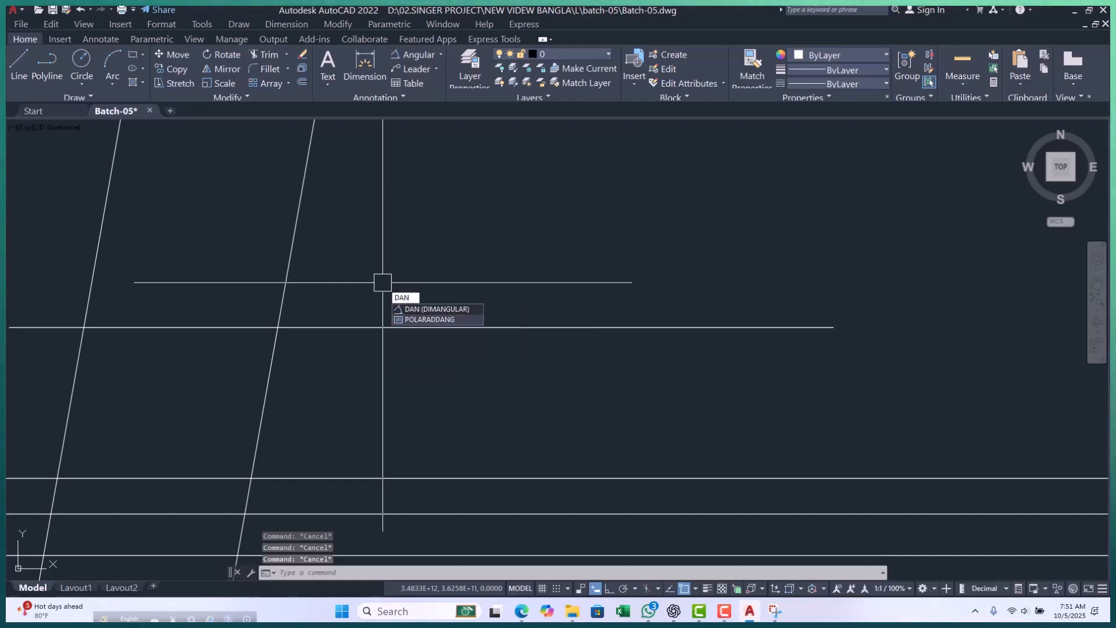
{"action": "key", "text": "Return"}
{"action": "left_click", "coordinate": [296, 256]}
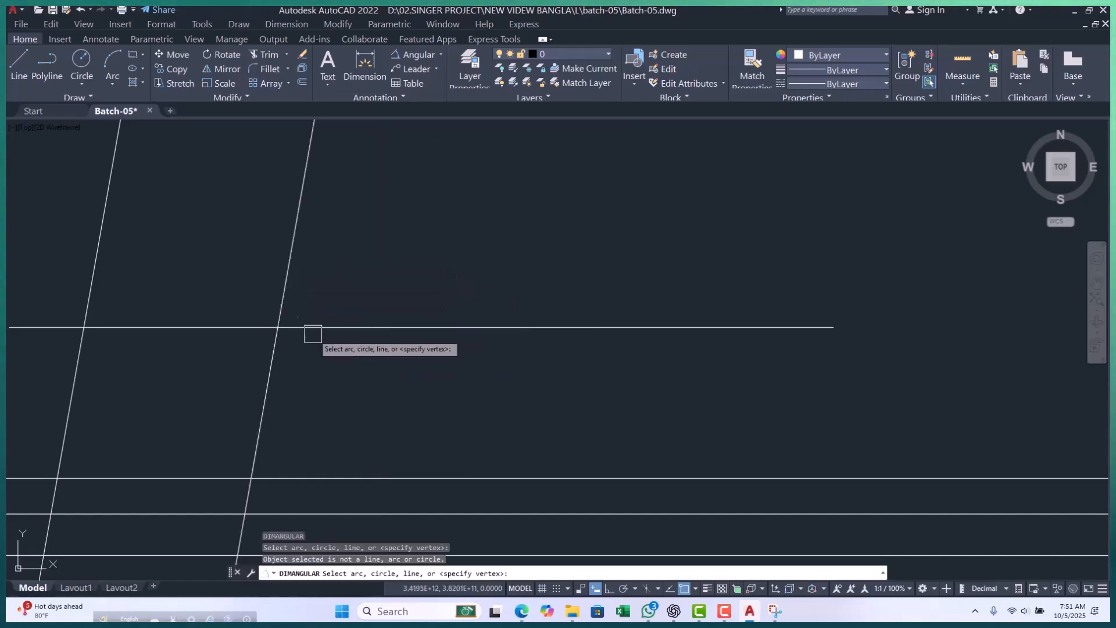
{"action": "left_click", "coordinate": [317, 328]}
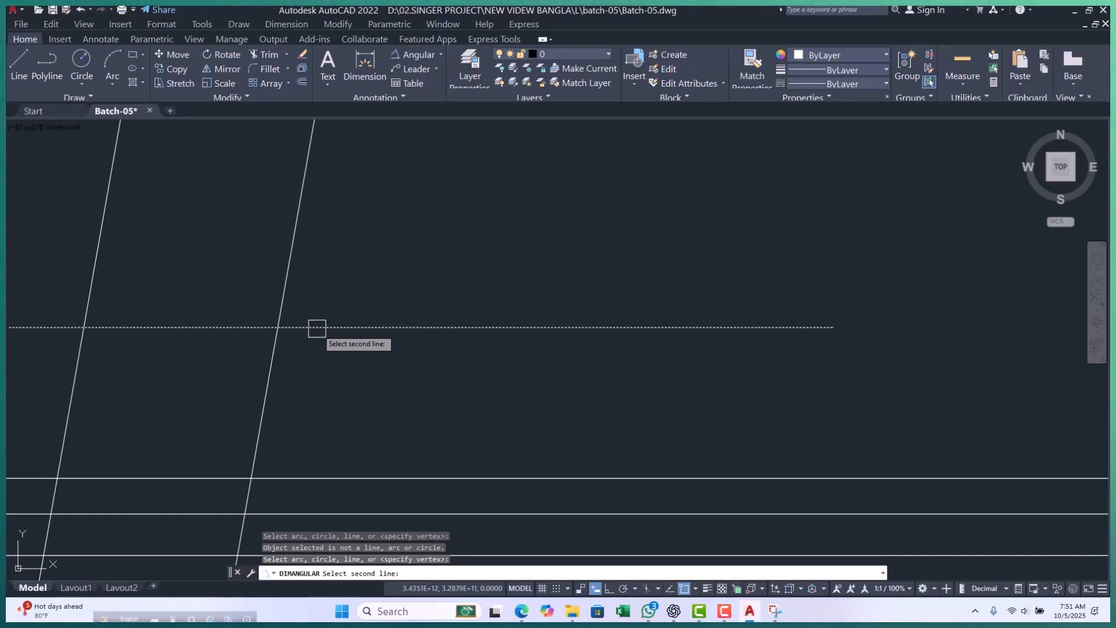
{"action": "key", "text": "Escape"}
{"action": "key", "text": "Escape"}
{"action": "key", "text": "Escape"}
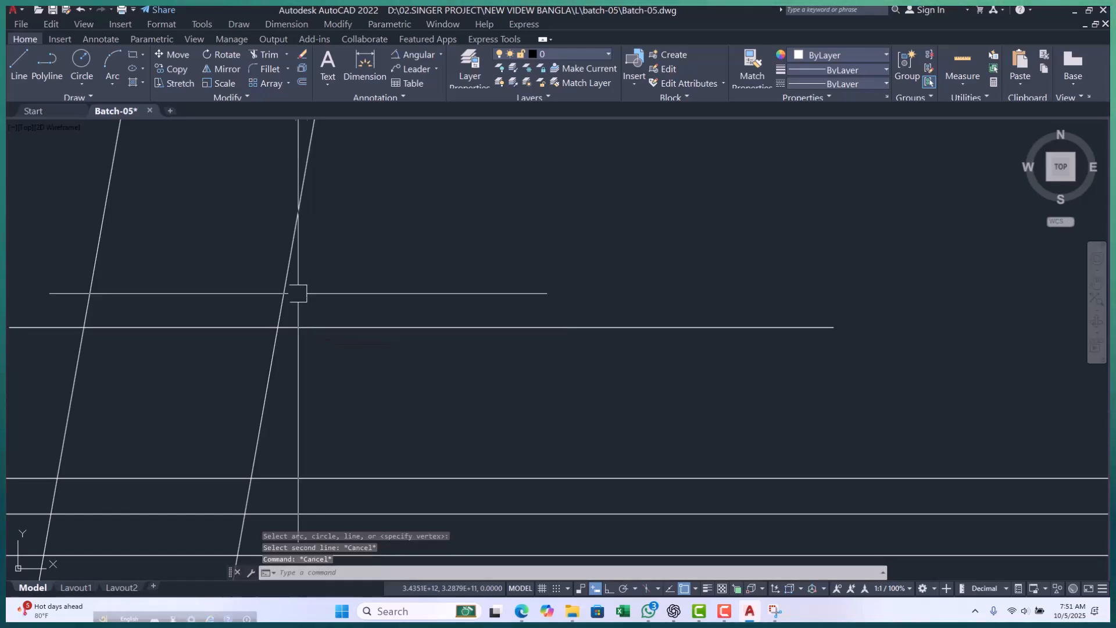
Select the outermost slanted construction line, examine its extent relative to the other lines, and clear the selection.
{"action": "left_click", "coordinate": [290, 278]}
{"action": "scroll", "coordinate": [295, 308], "scroll_direction": "down", "scroll_amount": 15}
{"action": "scroll", "coordinate": [177, 393], "scroll_direction": "down", "scroll_amount": 6}
{"action": "scroll", "coordinate": [343, 411], "scroll_direction": "up", "scroll_amount": 5}
{"action": "scroll", "coordinate": [355, 302], "scroll_direction": "up", "scroll_amount": 8}
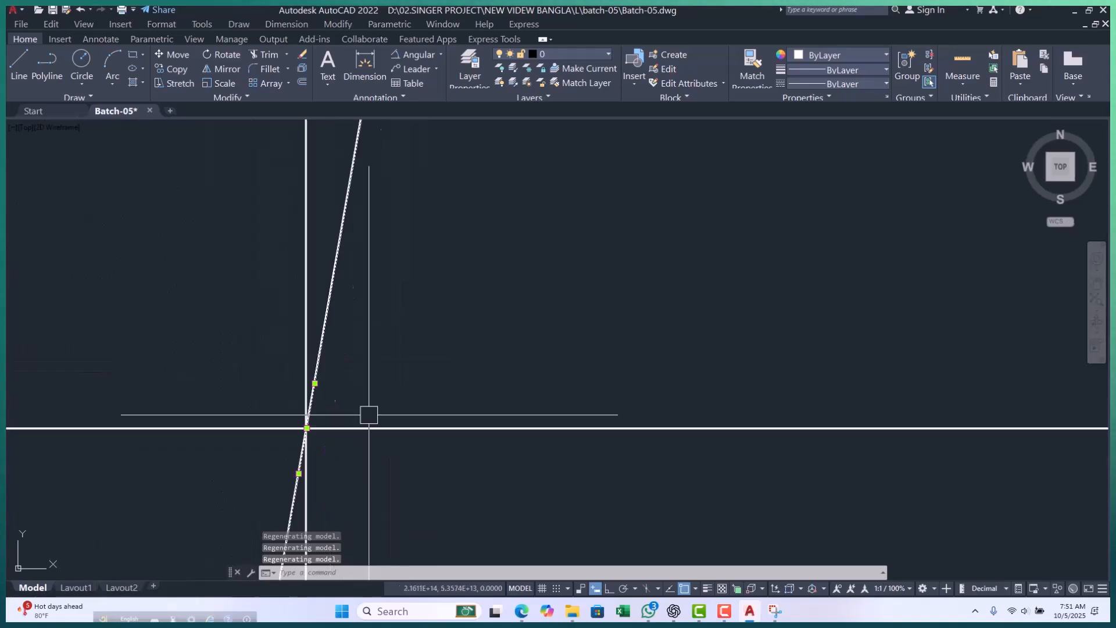
{"action": "scroll", "coordinate": [356, 305], "scroll_direction": "up", "scroll_amount": 8}
{"action": "key", "text": "Escape"}
{"action": "key", "text": "Escape"}
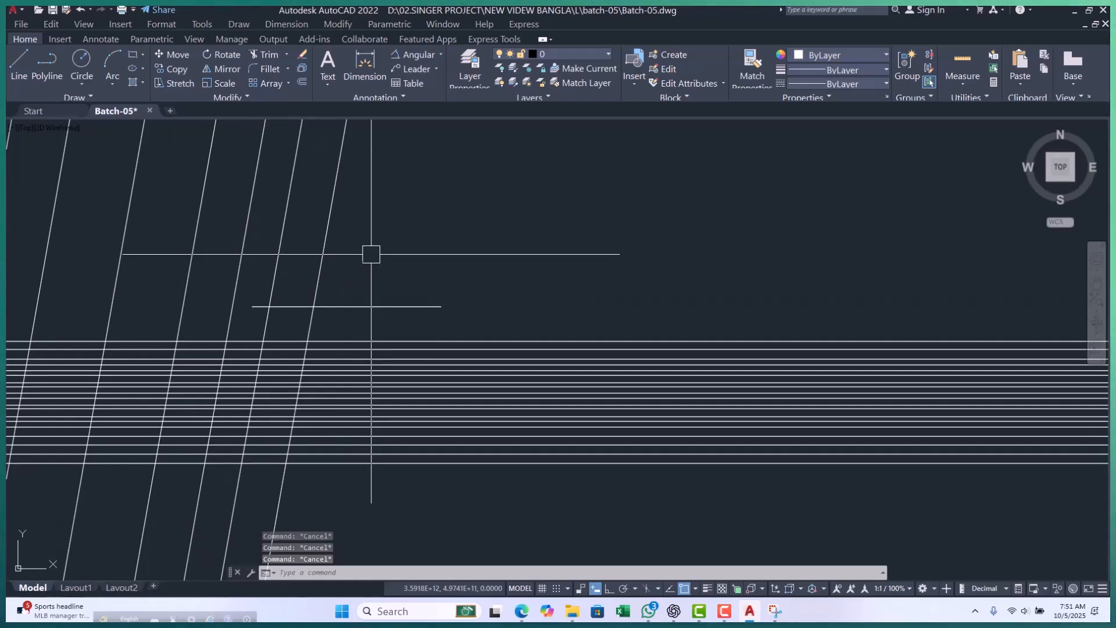
Draw two slightly downward-sloping lines across the outermost slanted construction line, a long one above and a short one below the horizontal line.
{"action": "key", "text": "Return"}
{"action": "scroll", "coordinate": [334, 203], "scroll_direction": "up", "scroll_amount": 2}
{"action": "left_click", "coordinate": [299, 194]}
{"action": "left_click", "coordinate": [569, 225]}
{"action": "key", "text": "Escape"}
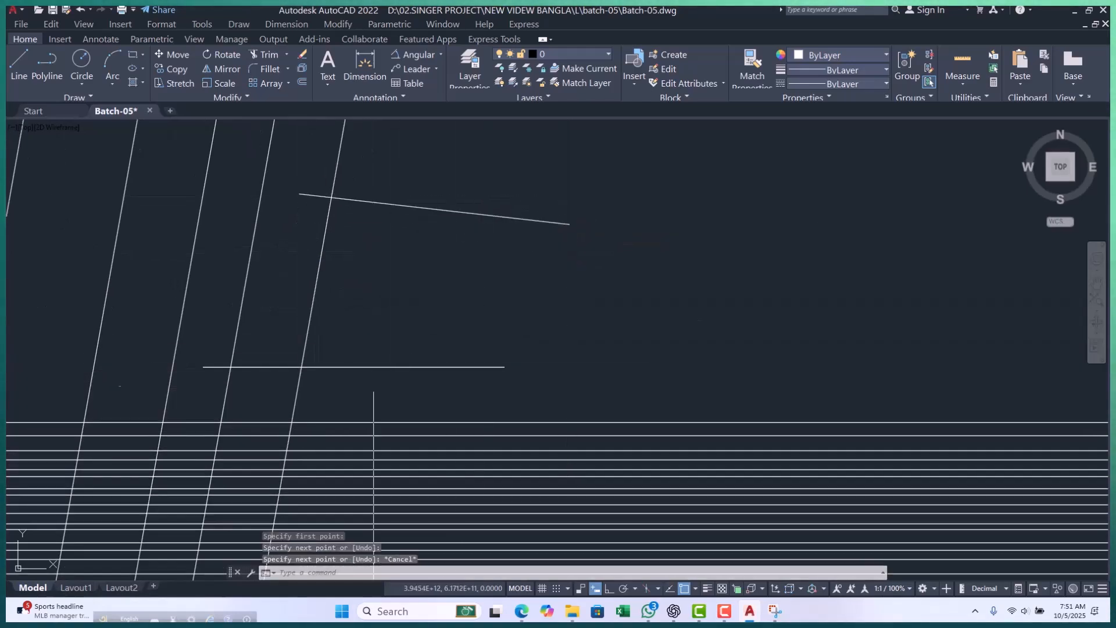
{"action": "key", "text": "Return"}
{"action": "scroll", "coordinate": [308, 405], "scroll_direction": "up", "scroll_amount": 4}
{"action": "left_click", "coordinate": [203, 400]}
{"action": "left_click", "coordinate": [359, 411]}
{"action": "key", "text": "Escape"}
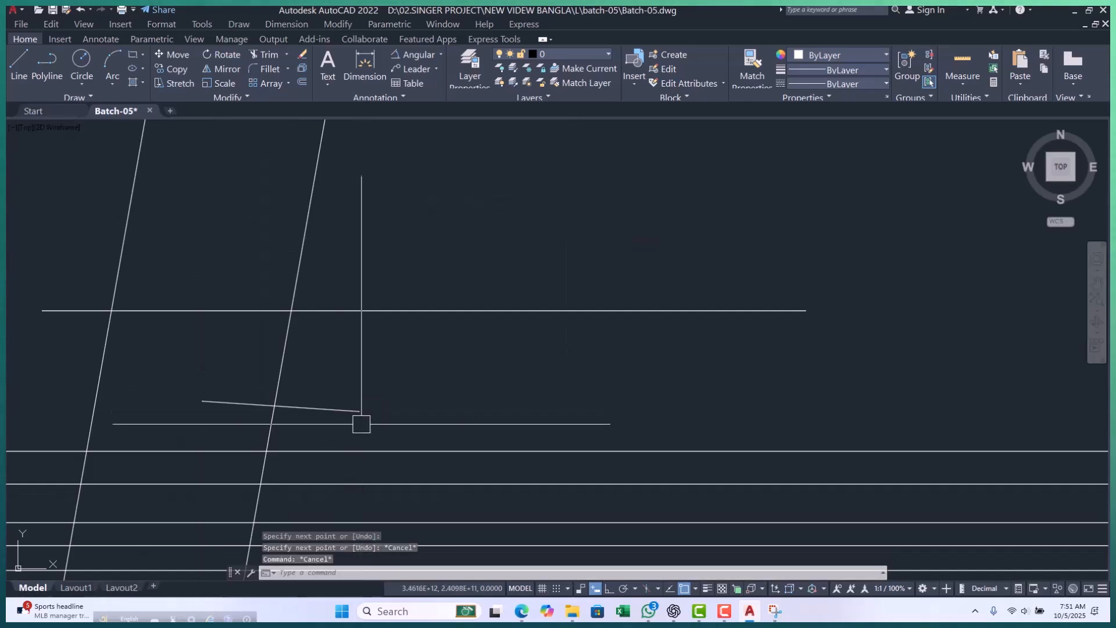
Try to trim the outermost slanted construction line just below the short sloping line.
{"action": "key", "text": "Return"}
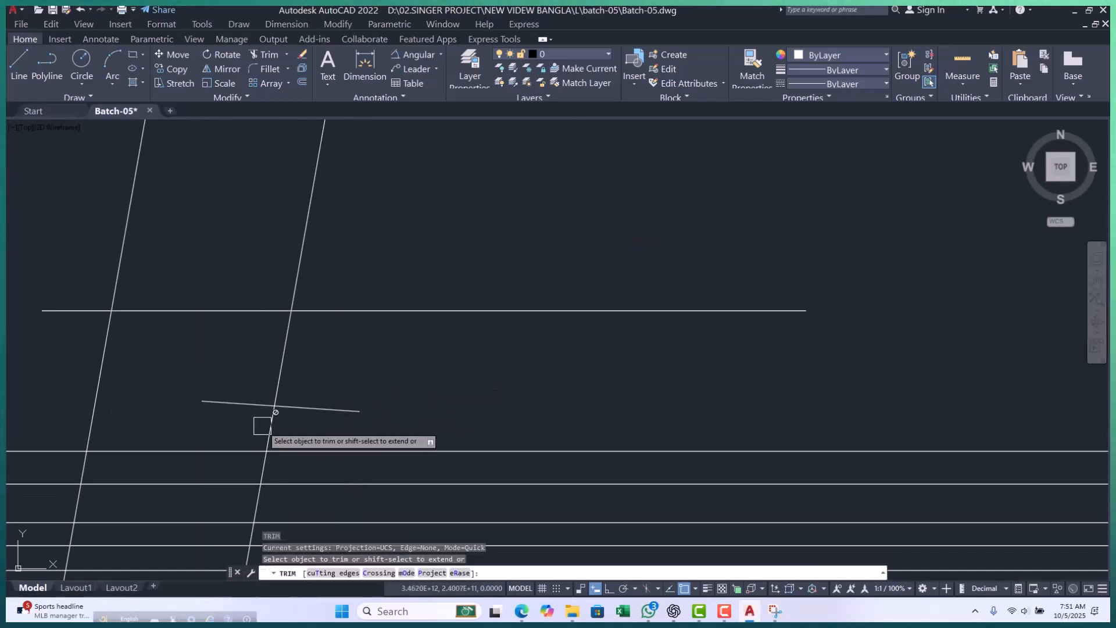
{"action": "key", "text": "Escape"}
{"action": "scroll", "coordinate": [280, 410], "scroll_direction": "up", "scroll_amount": 2}
{"action": "left_click", "coordinate": [282, 405]}
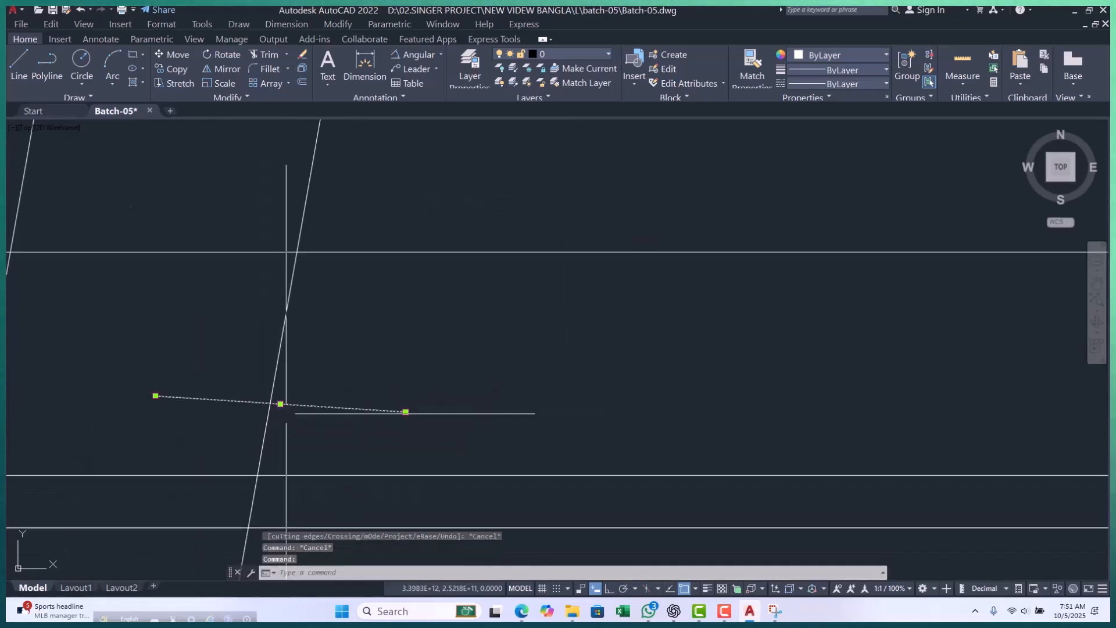
{"action": "key", "text": "Return"}
{"action": "left_click", "coordinate": [269, 428]}
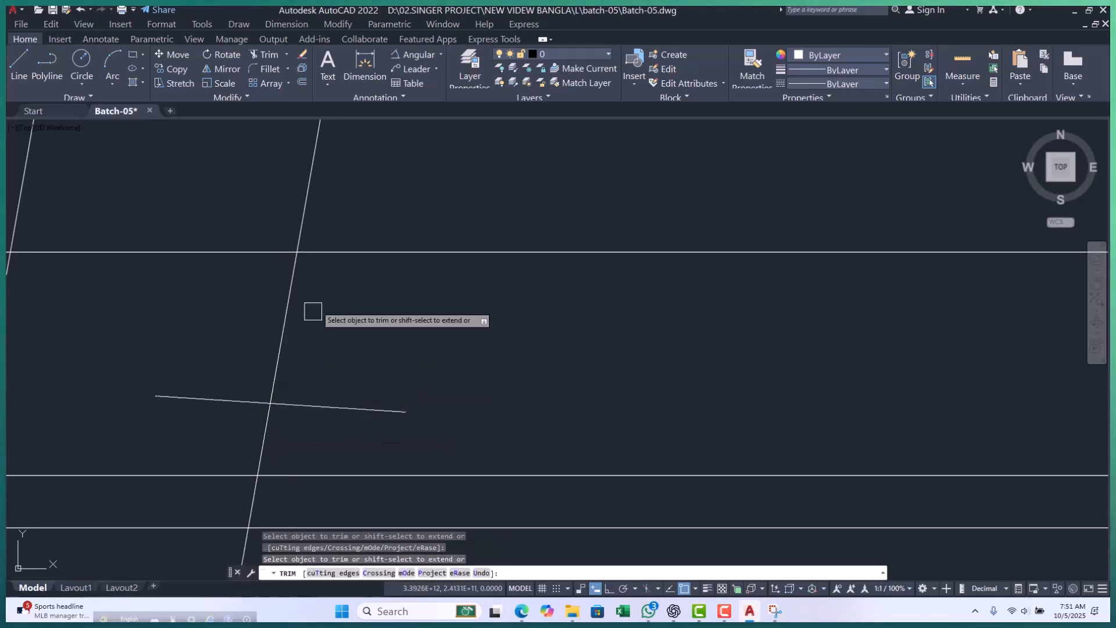
{"action": "key", "text": "Escape"}
{"action": "key", "text": "Escape"}
{"action": "scroll", "coordinate": [317, 308], "scroll_direction": "down", "scroll_amount": 6}
{"action": "scroll", "coordinate": [319, 344], "scroll_direction": "up", "scroll_amount": 6}
{"action": "key", "text": "Escape"}
{"action": "key", "text": "Escape"}
{"action": "scroll", "coordinate": [336, 212], "scroll_direction": "down", "scroll_amount": 5}
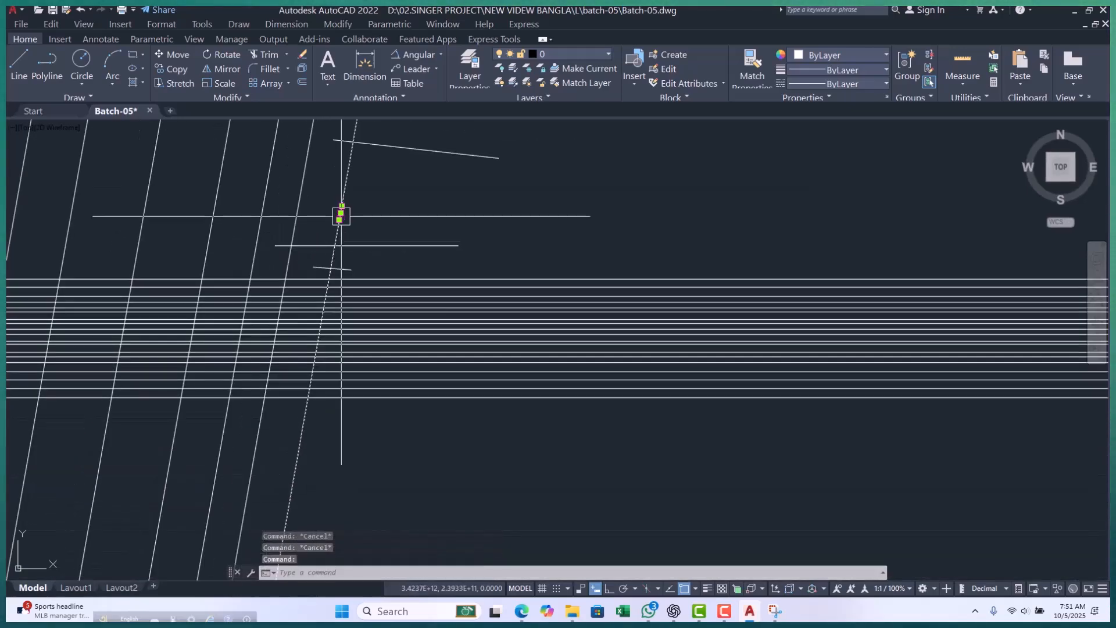
Try to trim the outermost slanted construction line above the long sloping line, and undo the attempt.
{"action": "scroll", "coordinate": [394, 239], "scroll_direction": "up", "scroll_amount": 8}
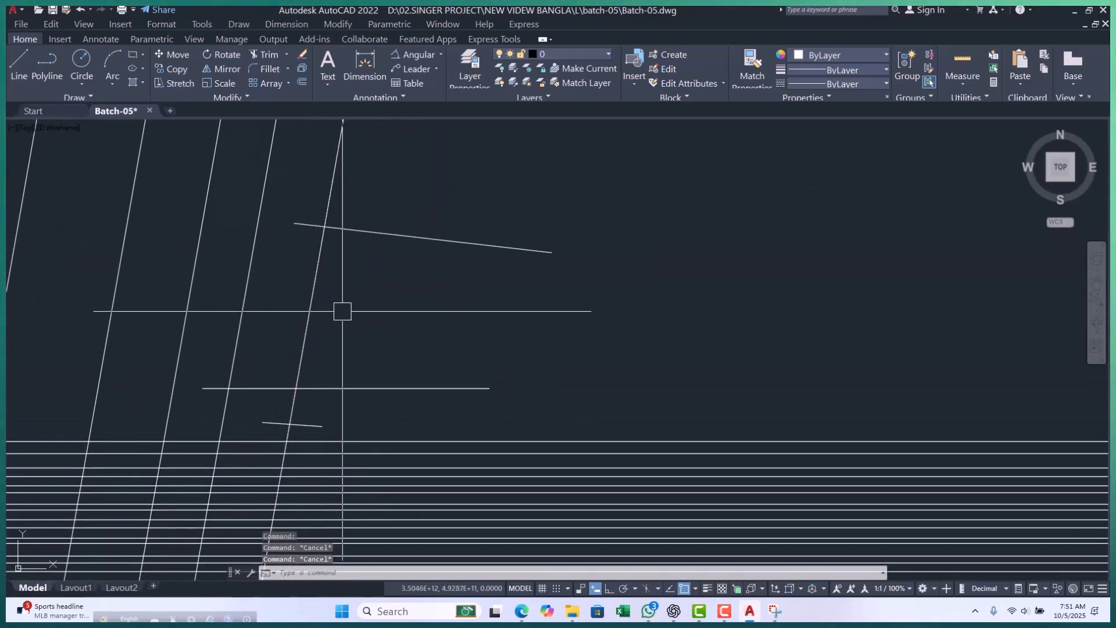
{"action": "type", "text": "tr"}
{"action": "key", "text": "Return"}
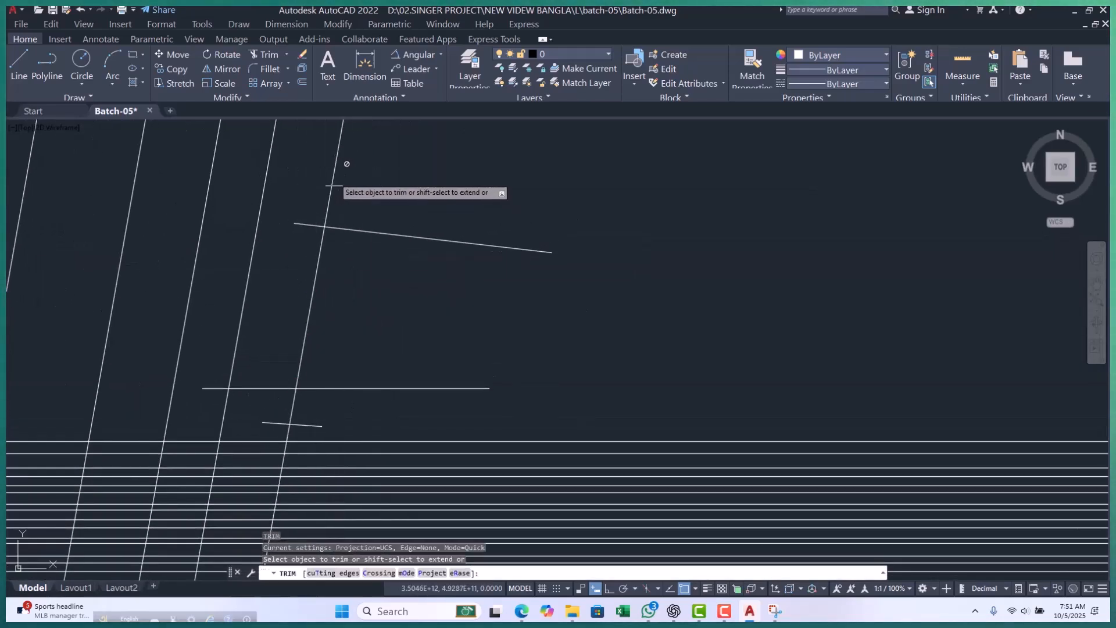
{"action": "left_click", "coordinate": [338, 162]}
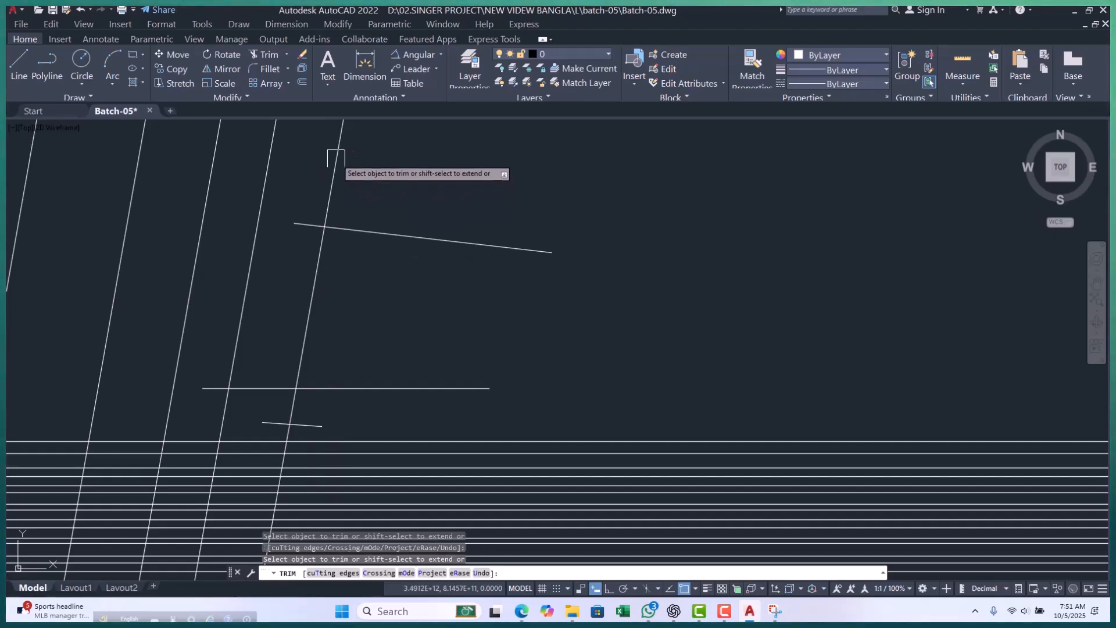
{"action": "scroll", "coordinate": [354, 282], "scroll_direction": "up", "scroll_amount": 4}
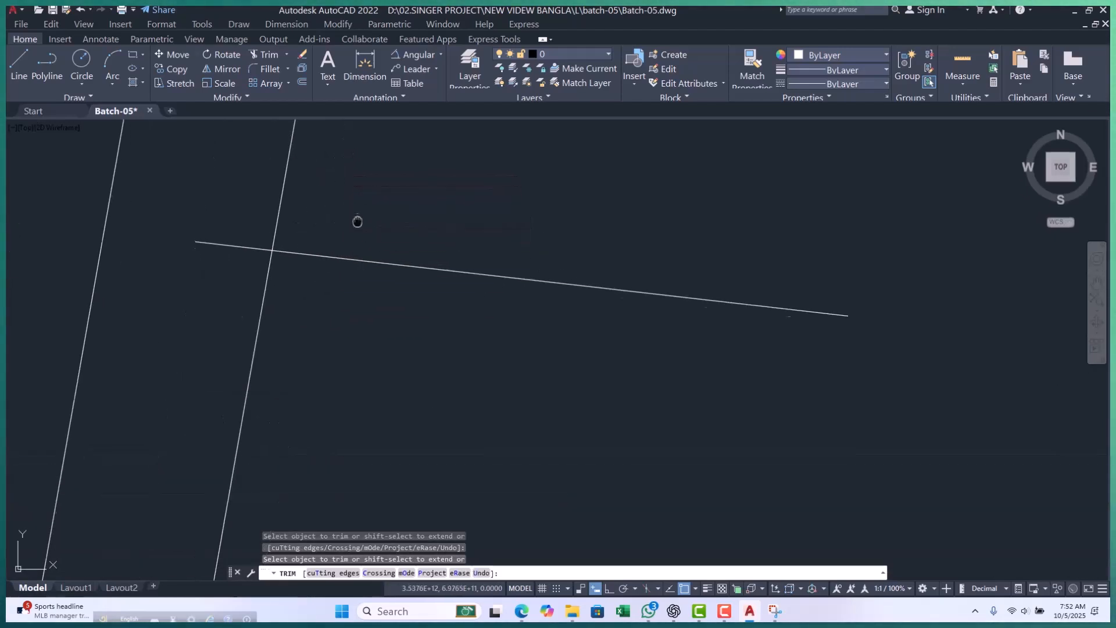
{"action": "left_click", "coordinate": [418, 195]}
{"action": "left_click", "coordinate": [232, 227]}
{"action": "scroll", "coordinate": [405, 188], "scroll_direction": "down", "scroll_amount": 2}
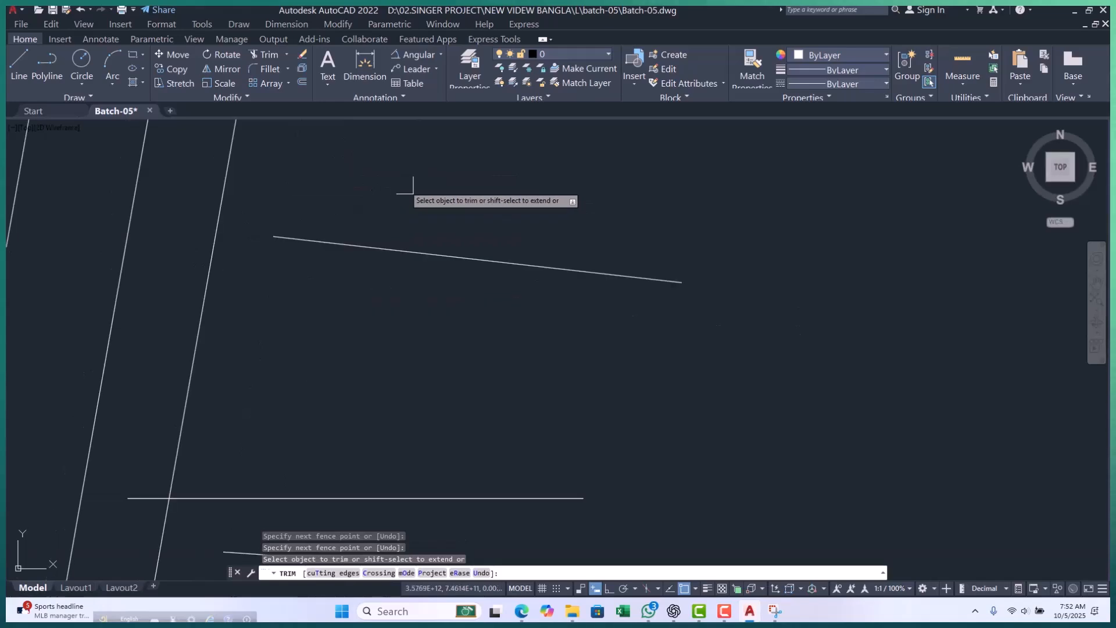
{"action": "key", "text": "Escape"}
{"action": "key", "text": "Escape"}
{"action": "key", "text": "ctrl+z"}
Preselect the long sloping line and the horizontal line, and try to trim the outermost slanted construction line above them with a fence.
{"action": "left_click", "coordinate": [454, 196]}
{"action": "left_click", "coordinate": [383, 395]}
{"action": "middle_click_drag", "start_coordinate": [482, 279], "coordinate": [465, 359]}
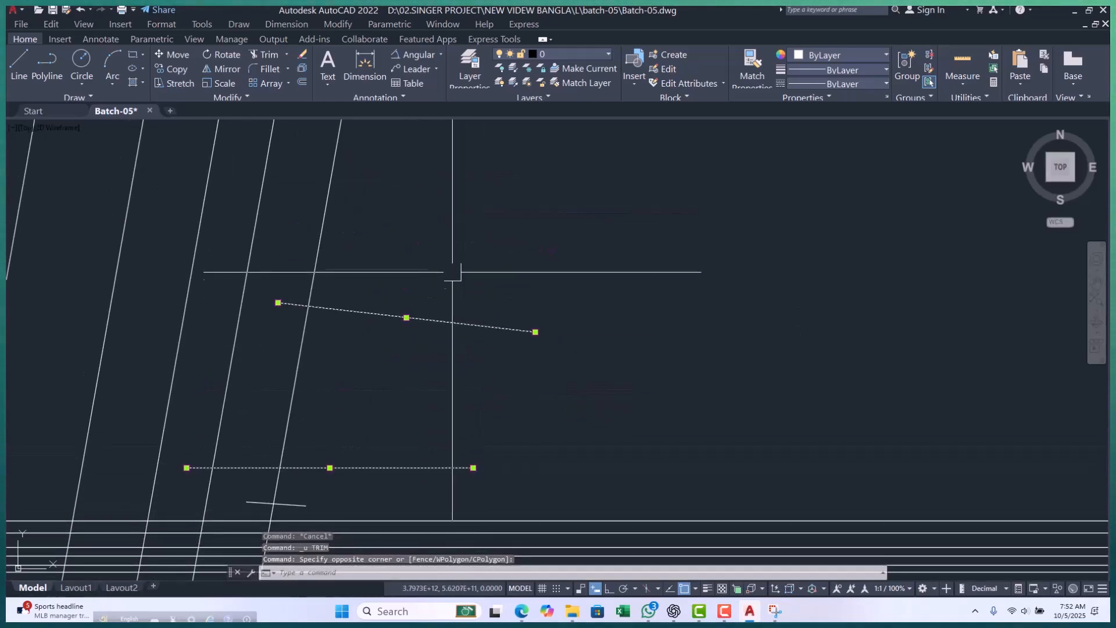
{"action": "type", "text": "tr"}
{"action": "key", "text": "Return"}
{"action": "left_click", "coordinate": [413, 224]}
{"action": "left_click", "coordinate": [310, 248]}
{"action": "scroll", "coordinate": [332, 208], "scroll_direction": "down", "scroll_amount": 4}
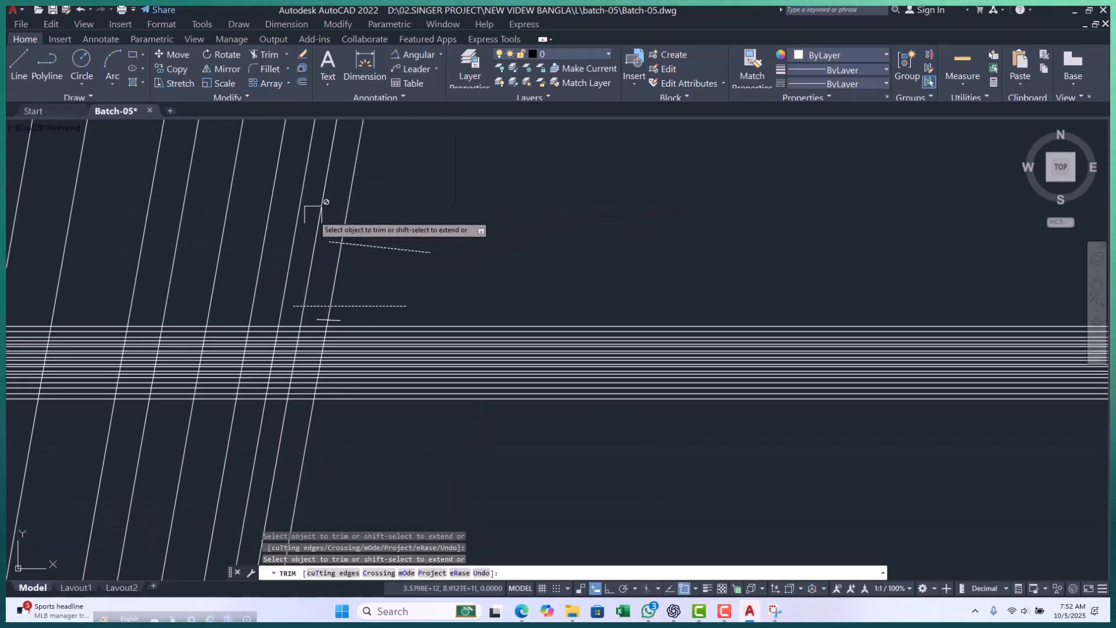
{"action": "scroll", "coordinate": [320, 212], "scroll_direction": "down", "scroll_amount": 5}
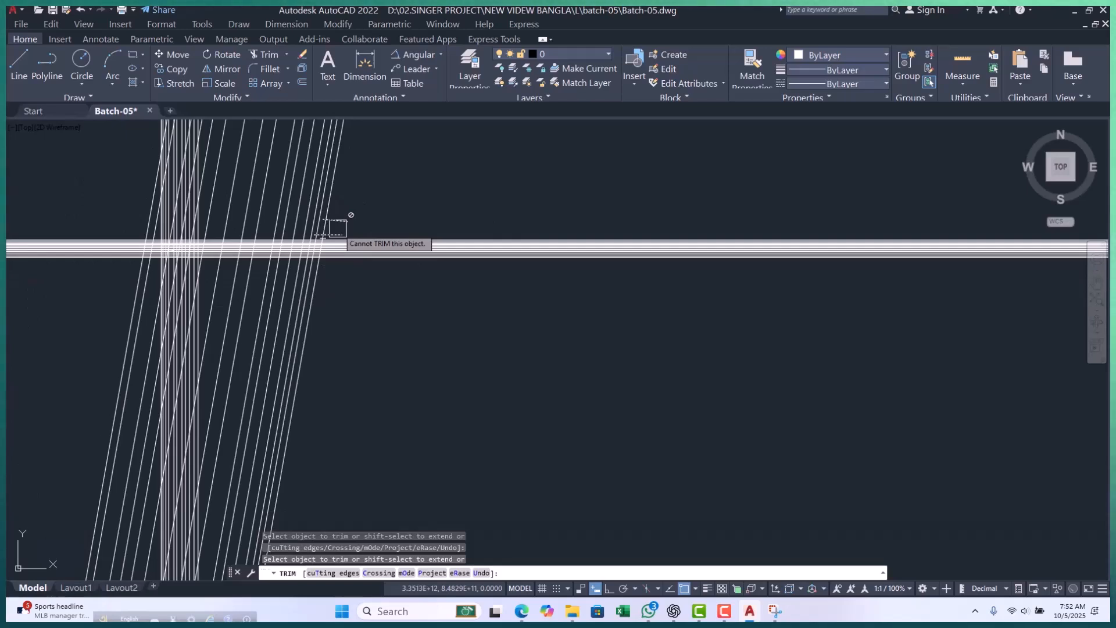
{"action": "key", "text": "Escape"}
{"action": "key", "text": "Escape"}
{"action": "key", "text": "Escape"}
Erase the long sloping line and the horizontal line crossing the outermost slanted construction line.
{"action": "scroll", "coordinate": [324, 229], "scroll_direction": "up", "scroll_amount": 6}
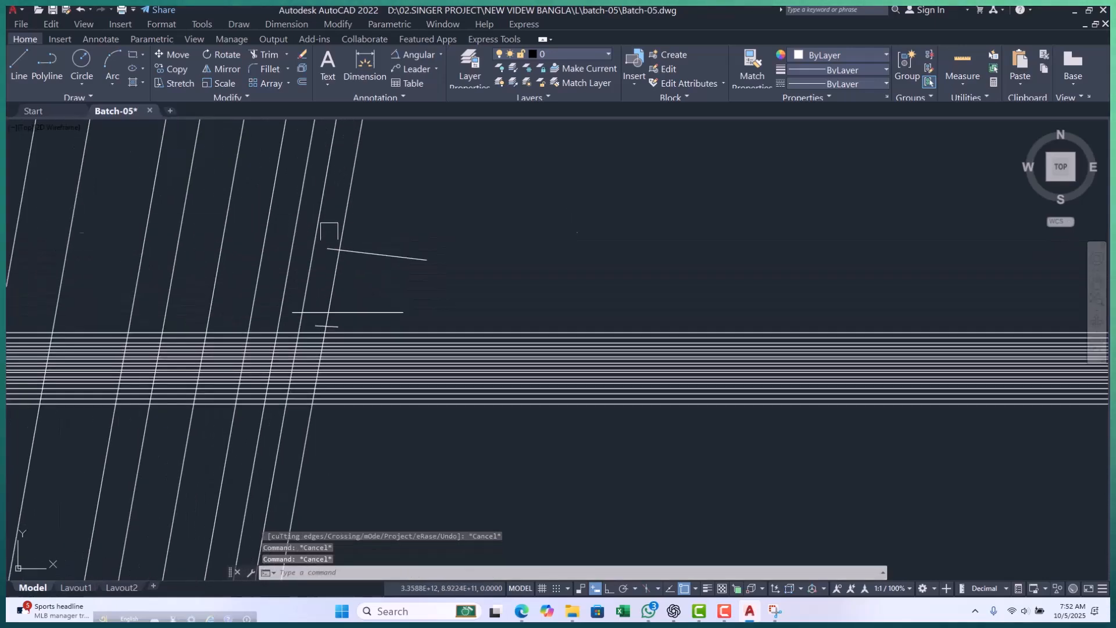
{"action": "left_click", "coordinate": [314, 243]}
{"action": "scroll", "coordinate": [347, 313], "scroll_direction": "down", "scroll_amount": 3}
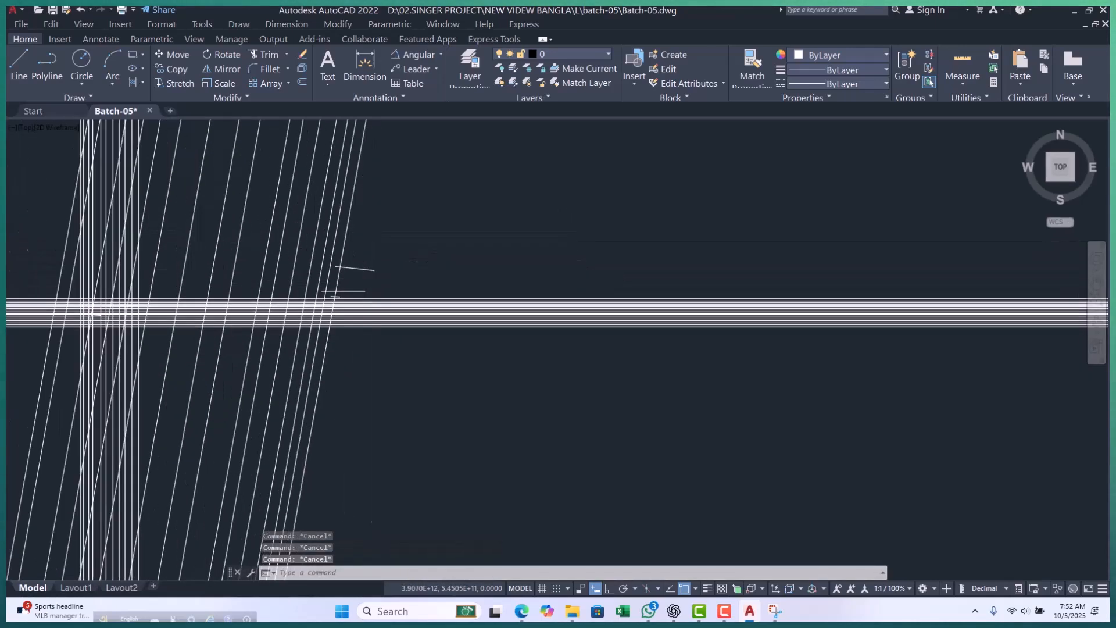
{"action": "scroll", "coordinate": [369, 274], "scroll_direction": "up", "scroll_amount": 3}
{"action": "left_click", "coordinate": [374, 229]}
{"action": "left_click", "coordinate": [322, 336]}
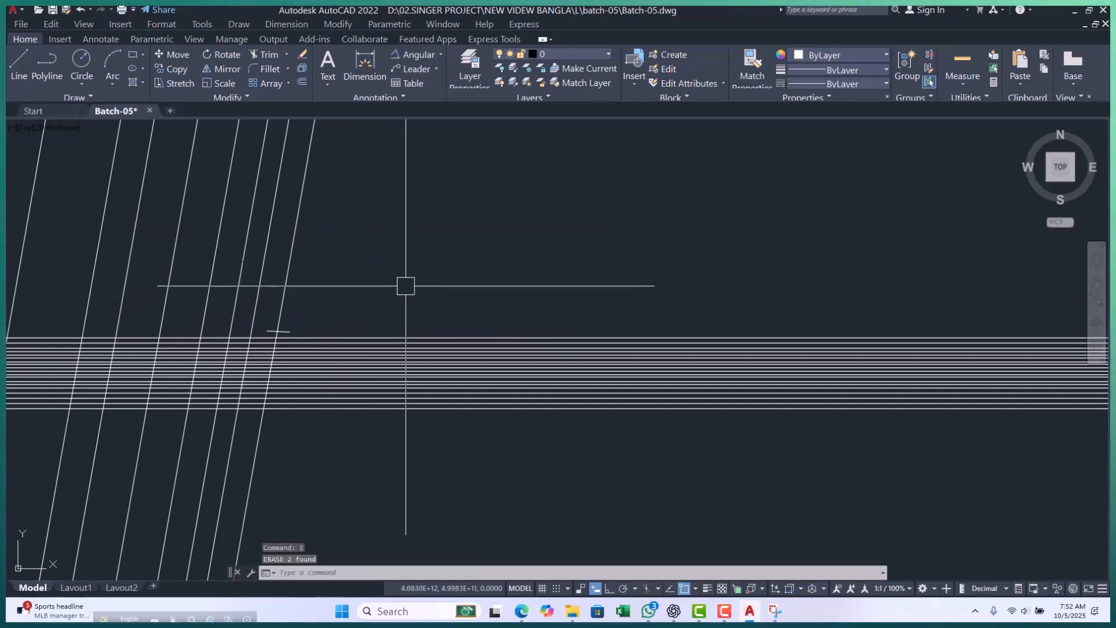
Draw a slightly downward-sloping polyline across the three outermost slanted construction lines, above the short sloping line.
{"action": "key", "text": "space"}
{"action": "scroll", "coordinate": [234, 280], "scroll_direction": "up", "scroll_amount": 4}
{"action": "left_click", "coordinate": [221, 273]}
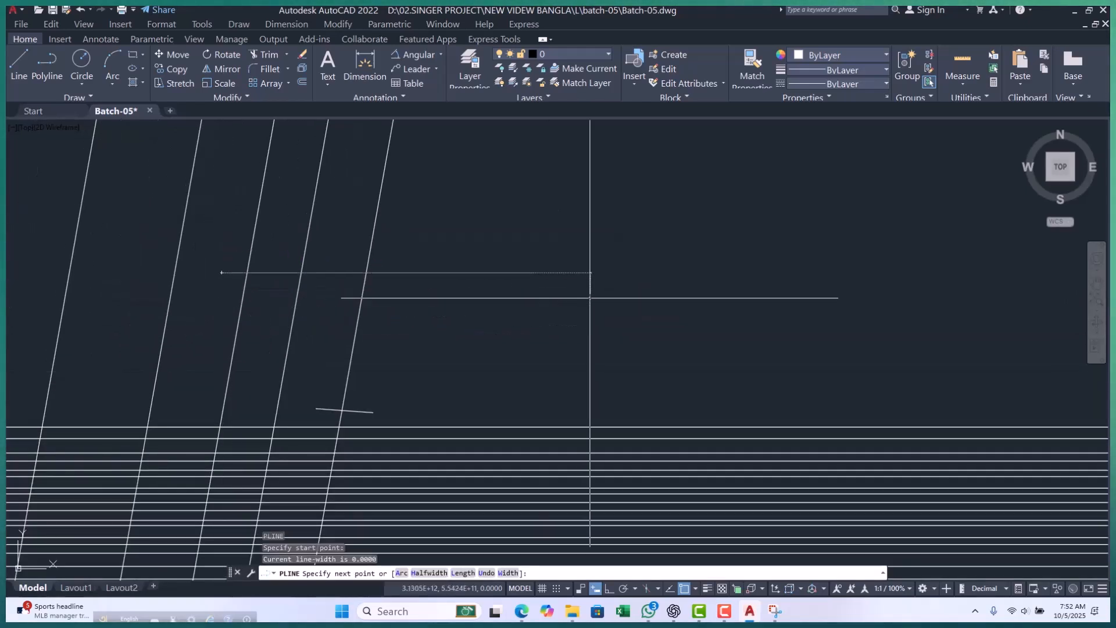
{"action": "left_click", "coordinate": [590, 299]}
{"action": "key", "text": "Escape"}
{"action": "key", "text": "Escape"}
{"action": "key", "text": "Escape"}
Select the sloping polyline and trim the outermost slanted construction line just below it.
{"action": "left_click", "coordinate": [444, 289]}
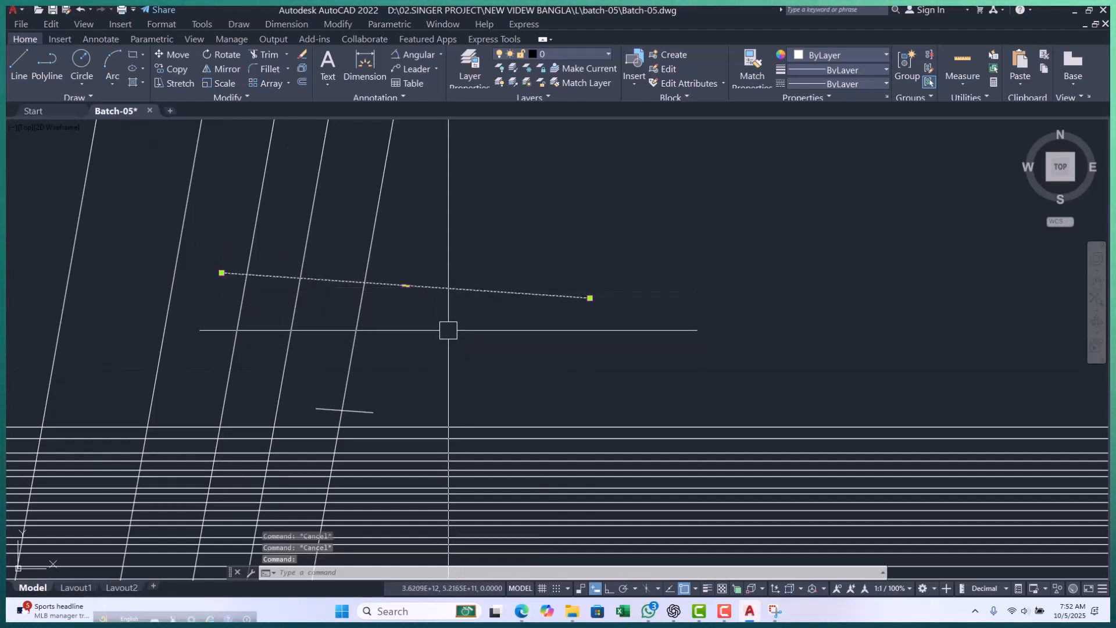
{"action": "type", "text": "tr"}
{"action": "key", "text": "space"}
{"action": "left_click", "coordinate": [364, 327]}
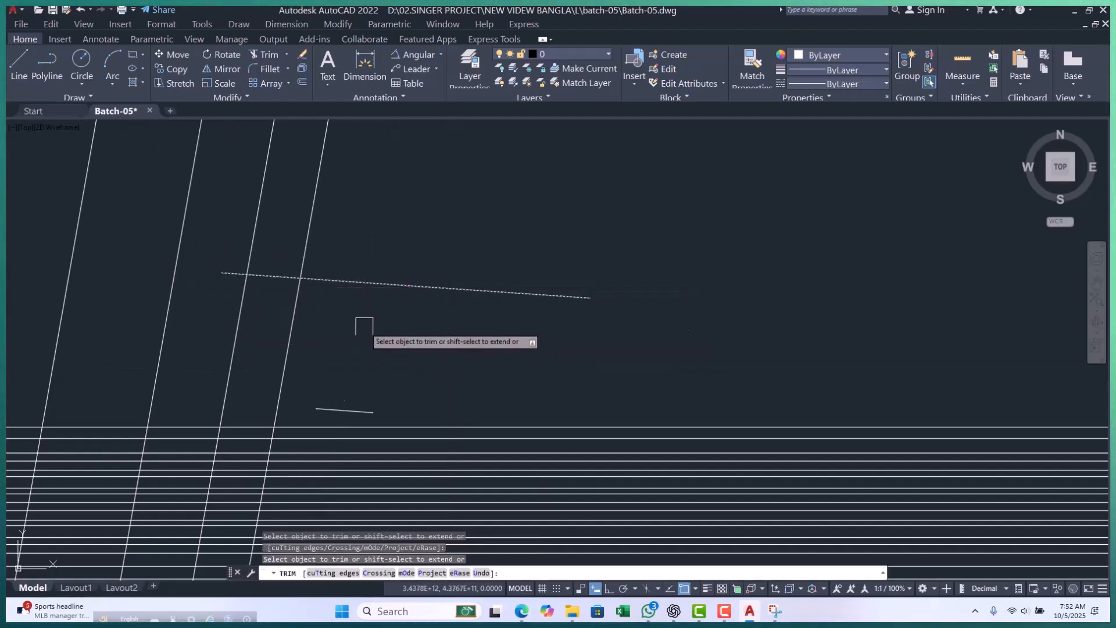
{"action": "scroll", "coordinate": [365, 325], "scroll_direction": "down", "scroll_amount": 3}
{"action": "scroll", "coordinate": [357, 323], "scroll_direction": "up", "scroll_amount": 1}
{"action": "key", "text": "Escape"}
{"action": "key", "text": "Escape"}
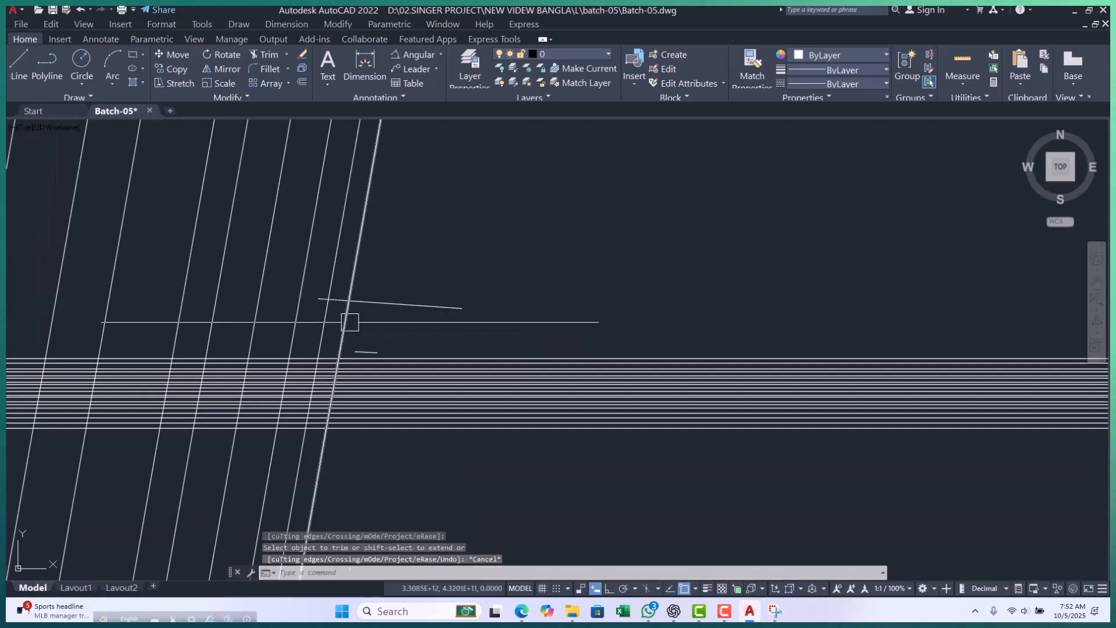
Trim the outermost remaining slanted construction line below the sloping polyline.
{"action": "type", "text": "tr"}
{"action": "key", "text": "space"}
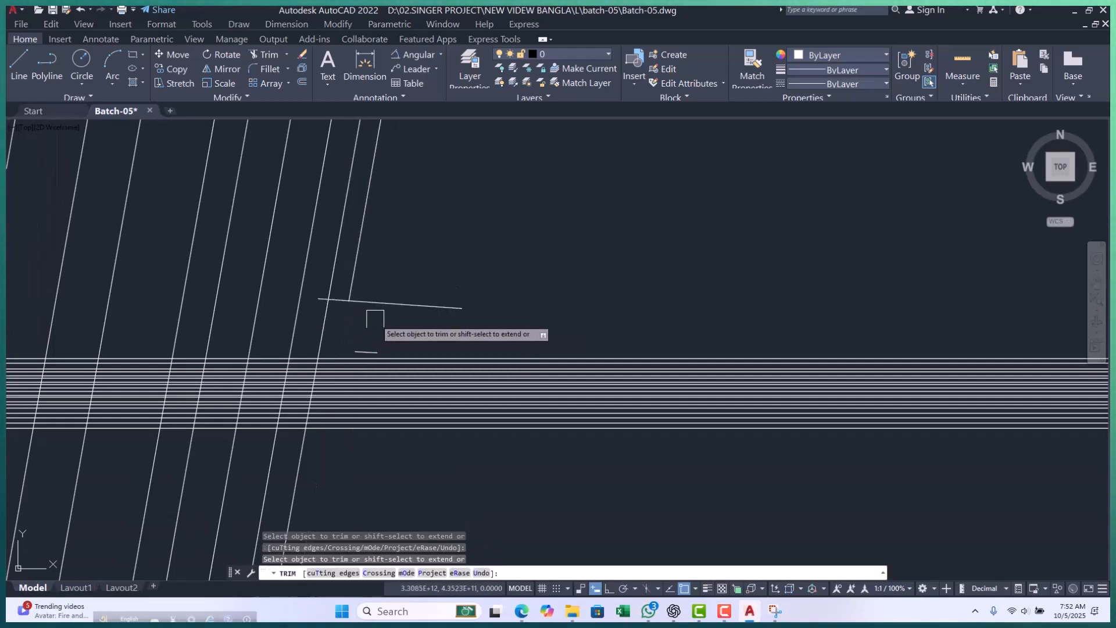
{"action": "key", "text": "Escape"}
{"action": "key", "text": "Escape"}
{"action": "left_click", "coordinate": [391, 303]}
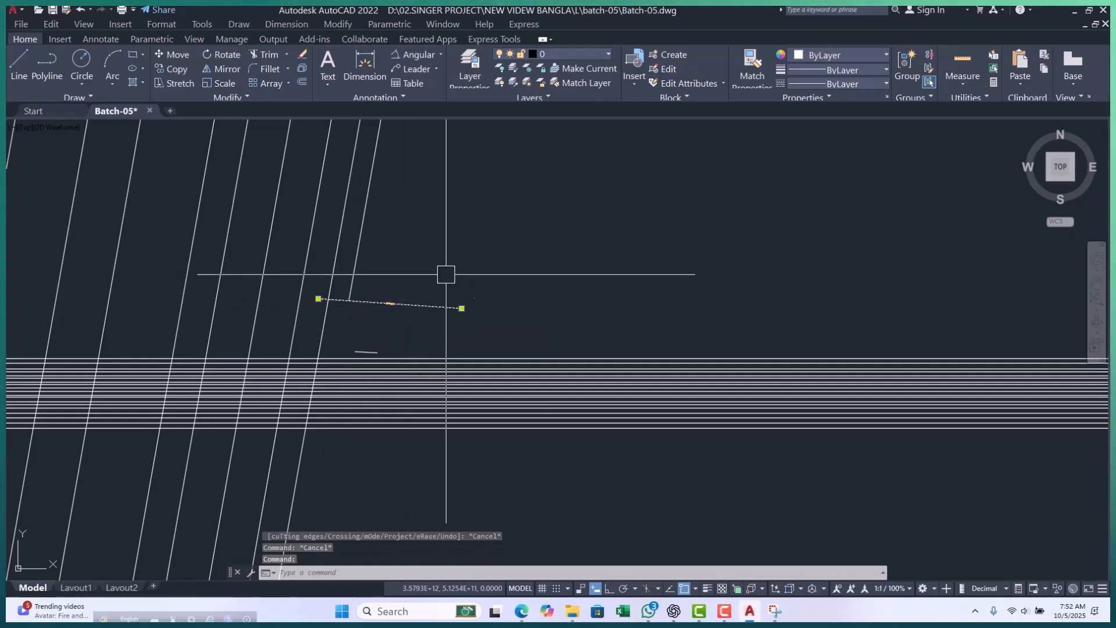
{"action": "type", "text": "m"}
{"action": "key", "text": "space"}
{"action": "left_click", "coordinate": [528, 299]}
{"action": "key", "text": "Escape"}
Move the sloping polyline upward so it crosses the trimmed slanted line above its lower end.
{"action": "key", "text": "Escape"}
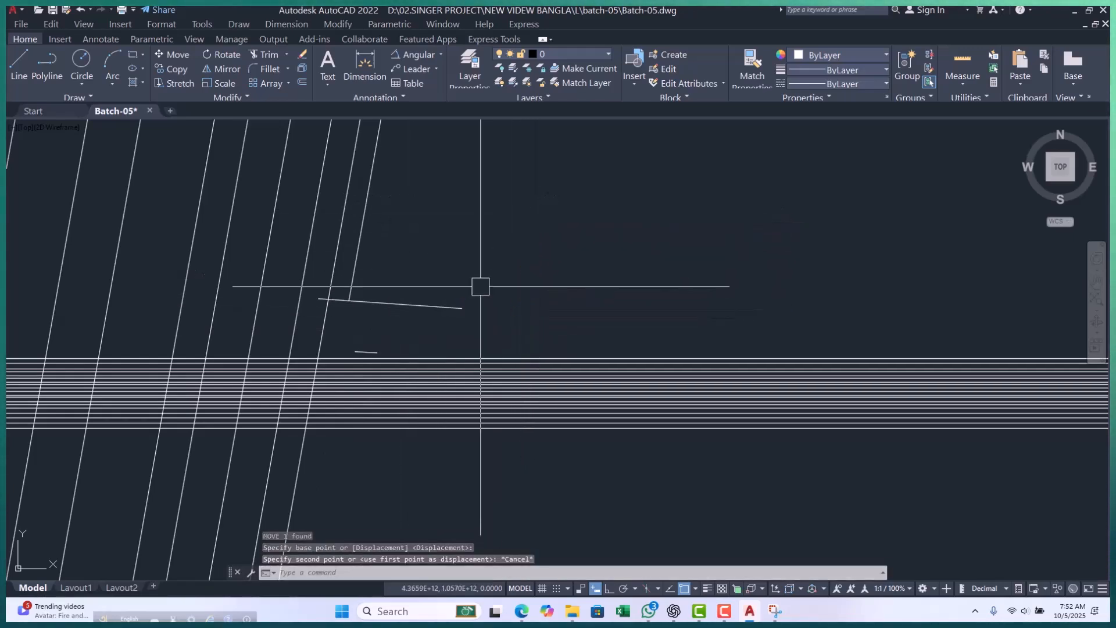
{"action": "left_click", "coordinate": [456, 308]}
{"action": "type", "text": "m"}
{"action": "key", "text": "space"}
{"action": "left_click", "coordinate": [532, 308]}
{"action": "left_click", "coordinate": [537, 237]}
{"action": "key", "text": "Escape"}
{"action": "key", "text": "Escape"}
Trim the part of the shortened slanted line that extends above the sloping polyline.
{"action": "scroll", "coordinate": [398, 225], "scroll_direction": "up", "scroll_amount": 2}
{"action": "scroll", "coordinate": [404, 221], "scroll_direction": "up", "scroll_amount": 2}
{"action": "type", "text": "t"}
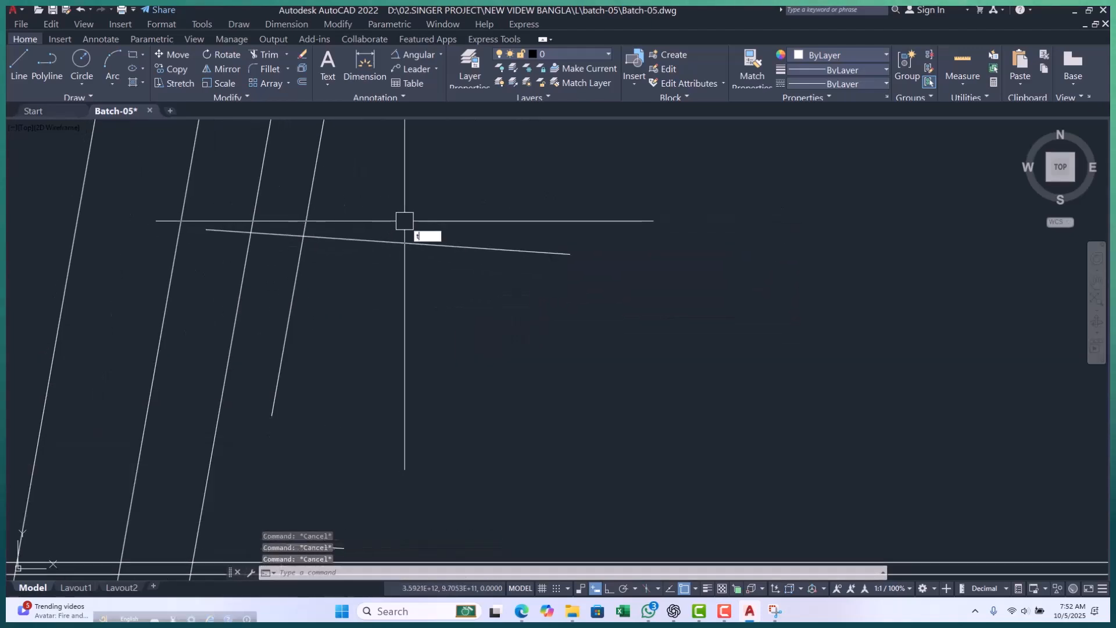
{"action": "type", "text": "r"}
{"action": "key", "text": "space"}
{"action": "left_click", "coordinate": [314, 208]}
{"action": "key", "text": "Escape"}
{"action": "scroll", "coordinate": [450, 225], "scroll_direction": "down", "scroll_amount": 3}
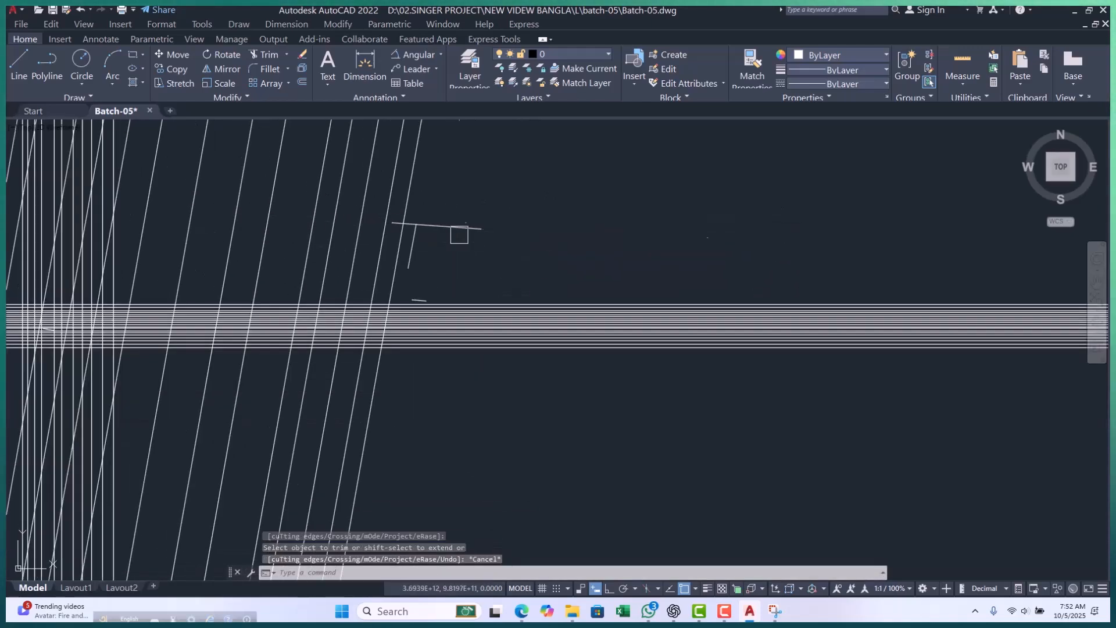
{"action": "key", "text": "Escape"}
{"action": "key", "text": "Escape"}
{"action": "scroll", "coordinate": [443, 251], "scroll_direction": "up", "scroll_amount": 2}
{"action": "key", "text": "Escape"}
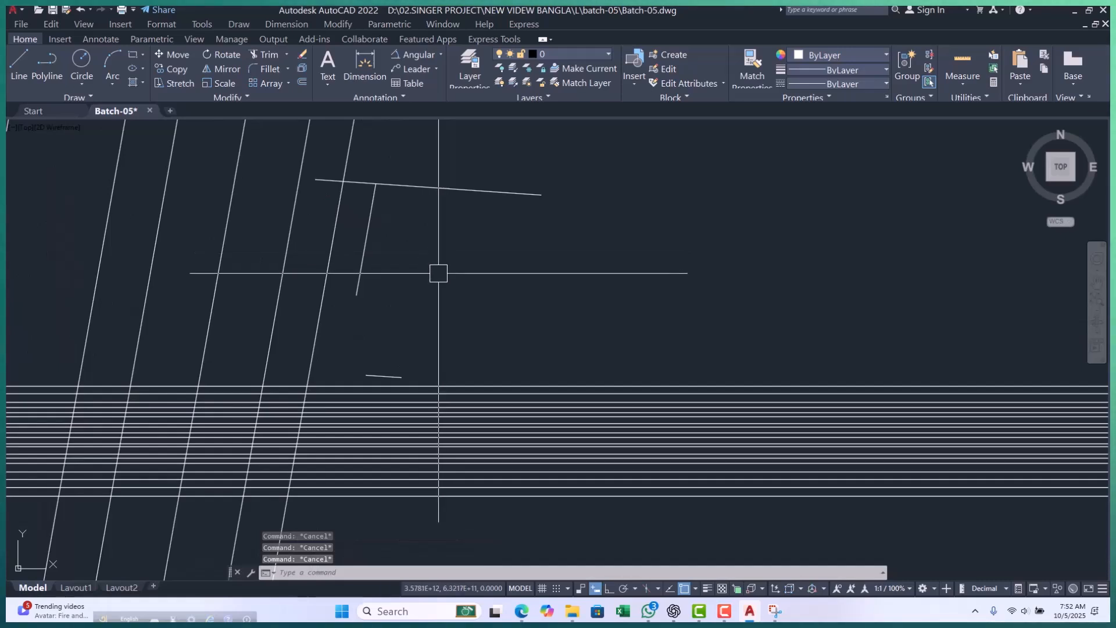
Draw a horizontal line from the lower end of the short slanted segment, extending away from the remaining construction lines.
{"action": "type", "text": "l"}
{"action": "key", "text": "space"}
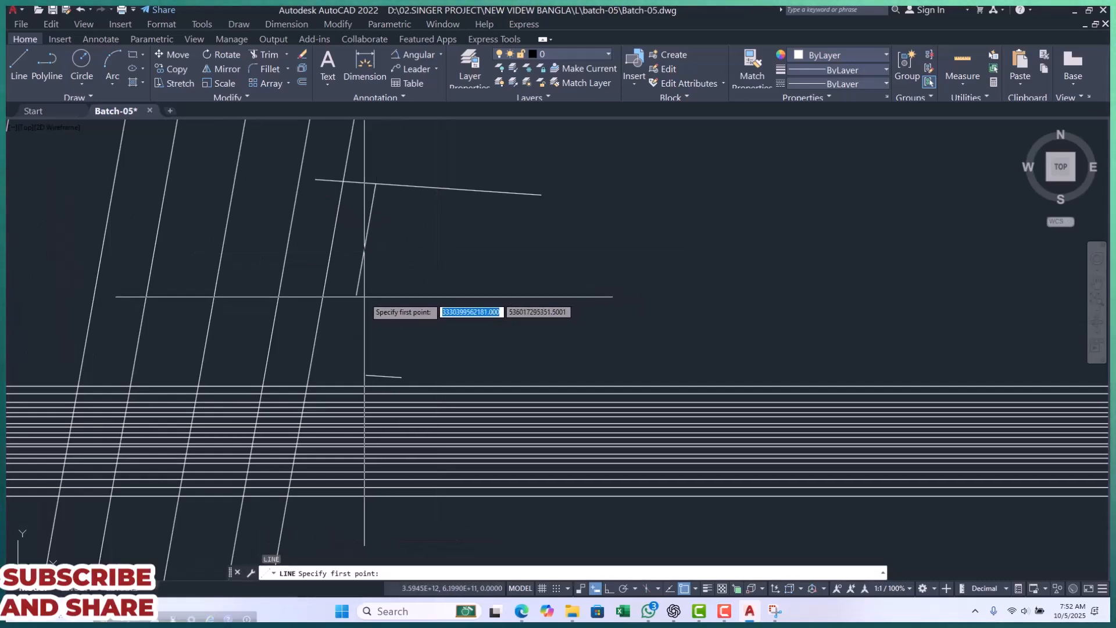
{"action": "left_click", "coordinate": [357, 296]}
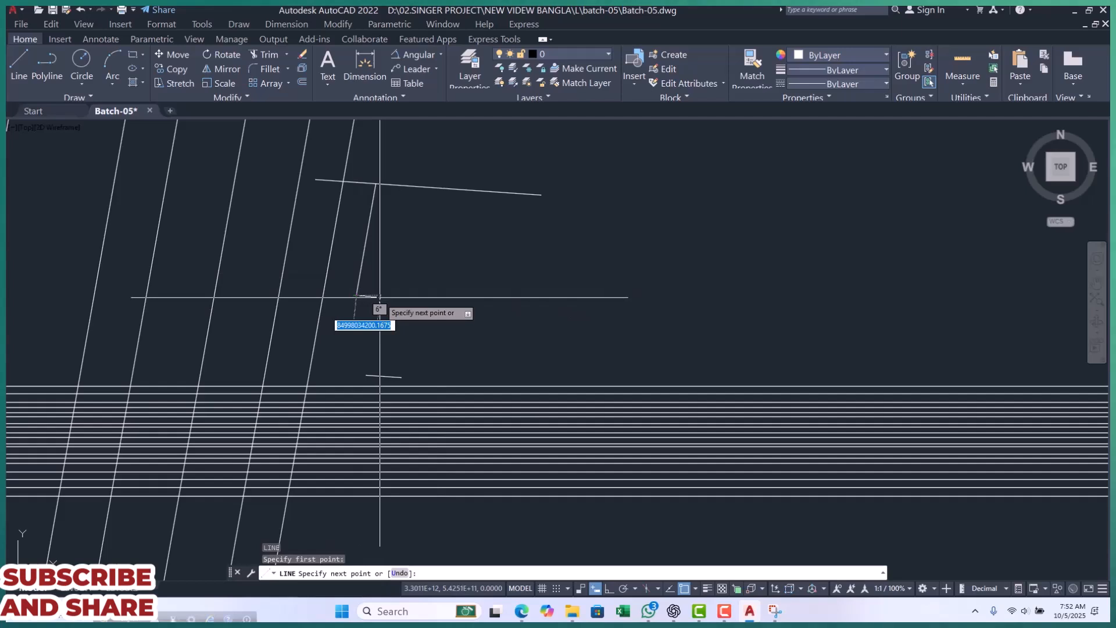
{"action": "key", "text": "F8"}
{"action": "left_click", "coordinate": [621, 296]}
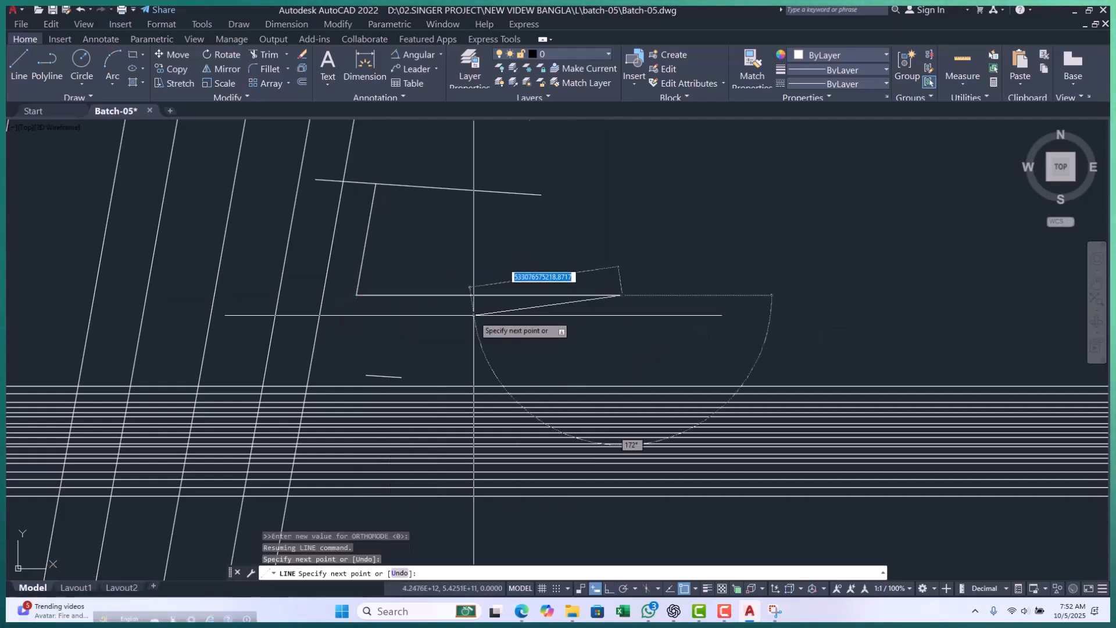
{"action": "key", "text": "Escape"}
Add an angular dimension between the short slanted segment and the horizontal line, placing its arc close inside their corner.
{"action": "middle_click_drag", "start_coordinate": [475, 234], "coordinate": [386, 276]}
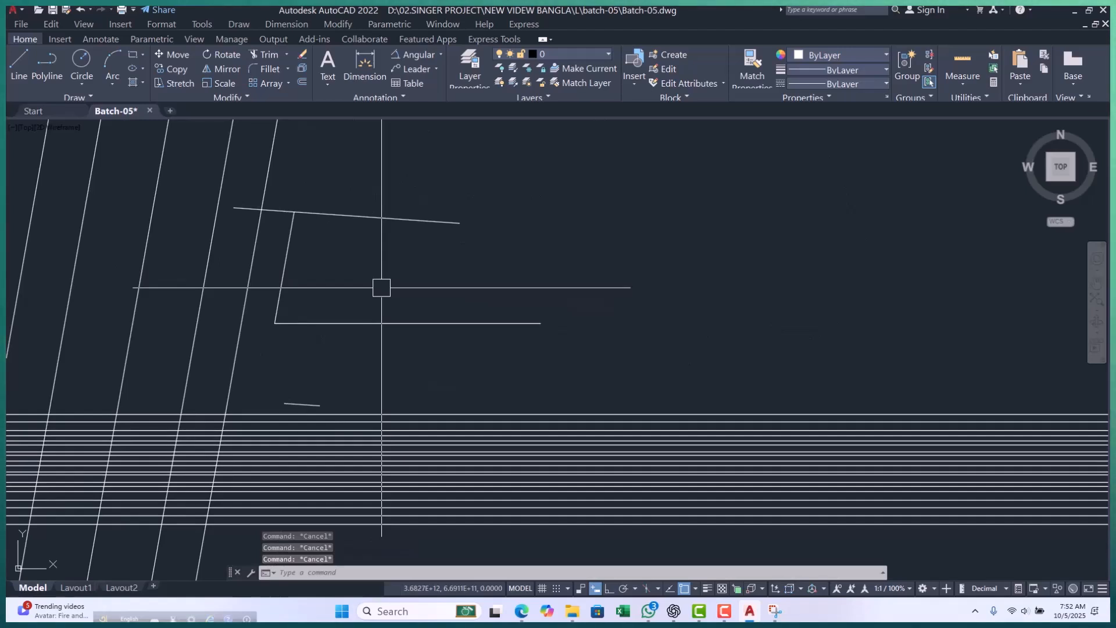
{"action": "type", "text": "dan"}
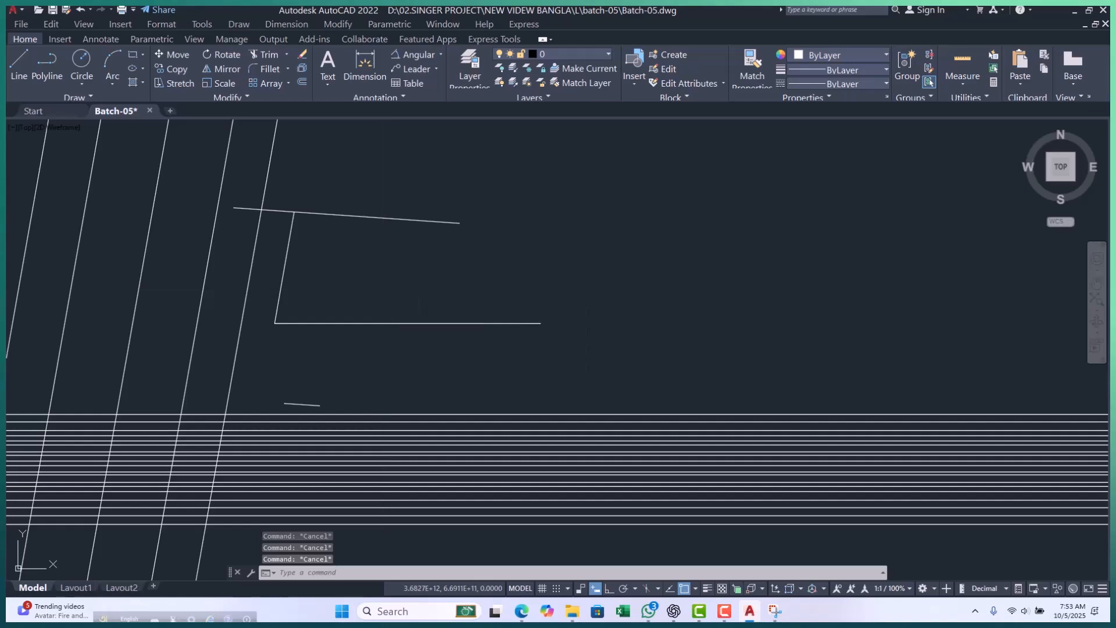
{"action": "key", "text": "Return"}
{"action": "left_click", "coordinate": [284, 286]}
{"action": "left_click", "coordinate": [305, 322]}
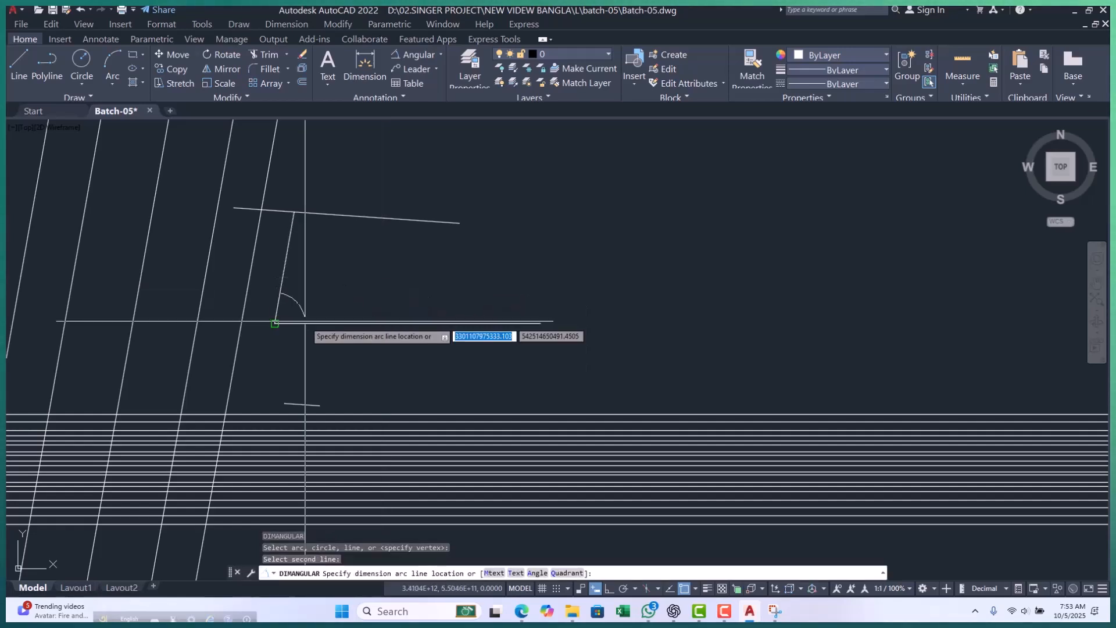
{"action": "scroll", "coordinate": [273, 340], "scroll_direction": "up", "scroll_amount": 3}
{"action": "scroll", "coordinate": [228, 350], "scroll_direction": "down", "scroll_amount": 5}
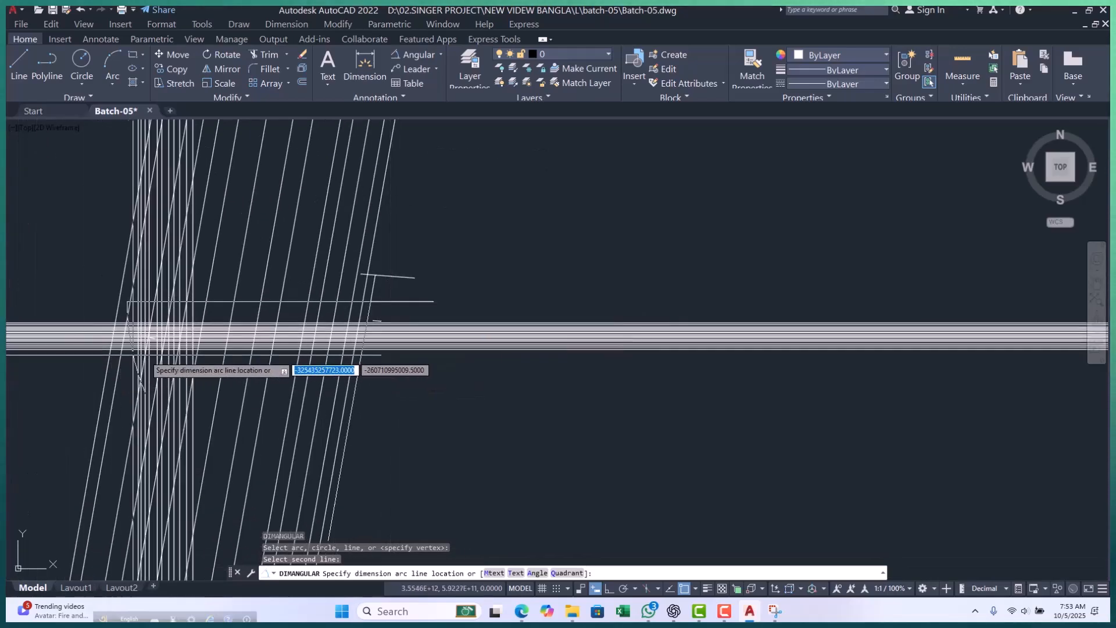
{"action": "scroll", "coordinate": [340, 345], "scroll_direction": "up", "scroll_amount": 5}
{"action": "scroll", "coordinate": [308, 327], "scroll_direction": "up", "scroll_amount": 3}
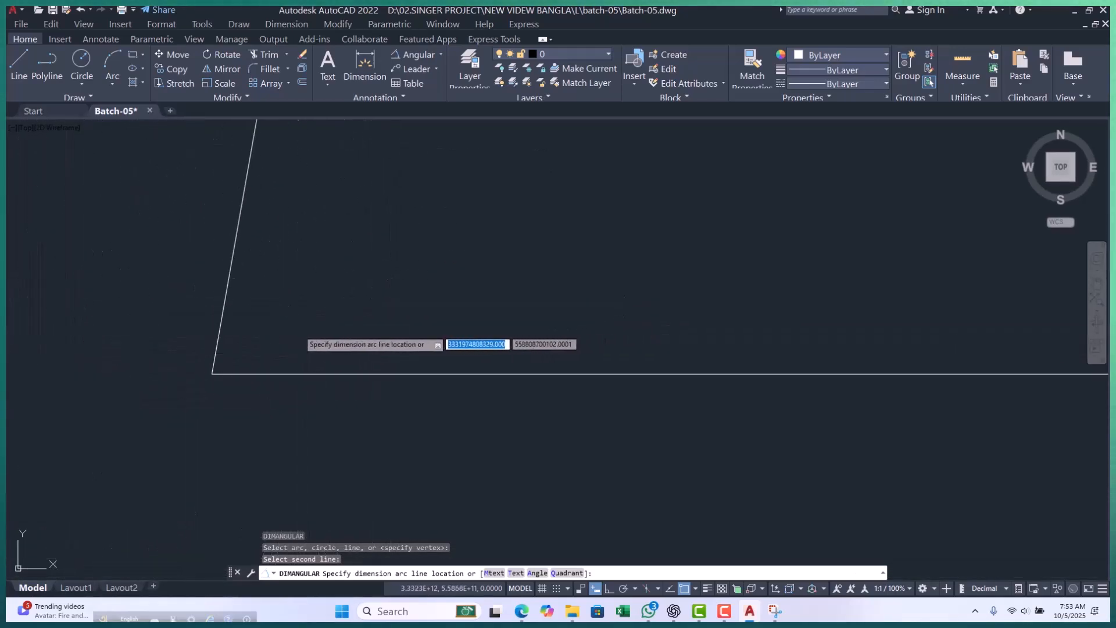
{"action": "scroll", "coordinate": [259, 337], "scroll_direction": "up", "scroll_amount": 4}
{"action": "scroll", "coordinate": [168, 424], "scroll_direction": "up", "scroll_amount": 5}
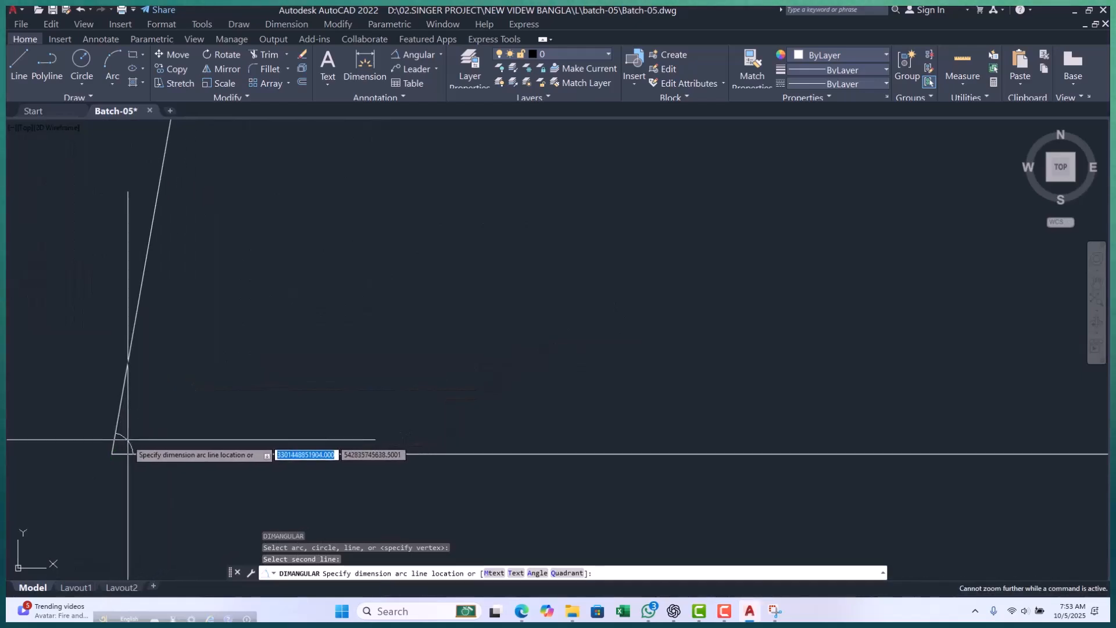
{"action": "left_click", "coordinate": [121, 444]}
Place the arc of the angular dimension inside the corner of the short slanted segment and the horizontal line.
{"action": "scroll", "coordinate": [161, 406], "scroll_direction": "up", "scroll_amount": 5}
{"action": "scroll", "coordinate": [236, 367], "scroll_direction": "up", "scroll_amount": 2}
{"action": "left_click", "coordinate": [256, 364]}
Examine the angular dimension's arc up close to find its text.
{"action": "middle_click_drag", "start_coordinate": [364, 389], "coordinate": [309, 318]}
{"action": "scroll", "coordinate": [308, 330], "scroll_direction": "up", "scroll_amount": 4}
{"action": "scroll", "coordinate": [290, 232], "scroll_direction": "down", "scroll_amount": 10}
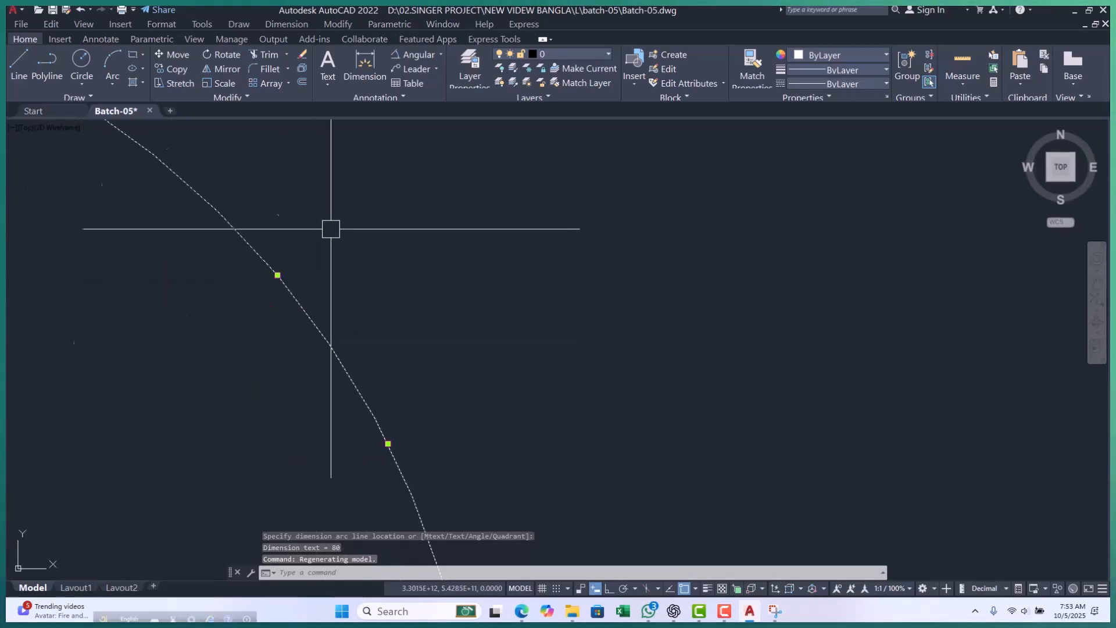
{"action": "scroll", "coordinate": [344, 285], "scroll_direction": "up", "scroll_amount": 10}
{"action": "scroll", "coordinate": [350, 309], "scroll_direction": "down", "scroll_amount": 6}
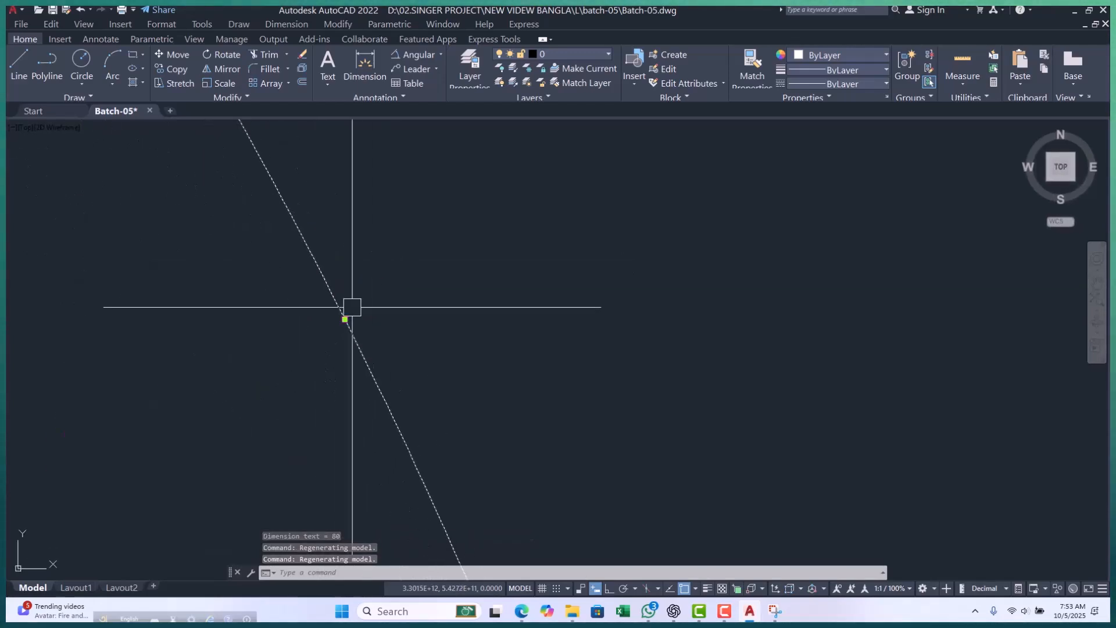
{"action": "scroll", "coordinate": [326, 218], "scroll_direction": "up", "scroll_amount": 5}
{"action": "scroll", "coordinate": [434, 177], "scroll_direction": "up", "scroll_amount": 5}
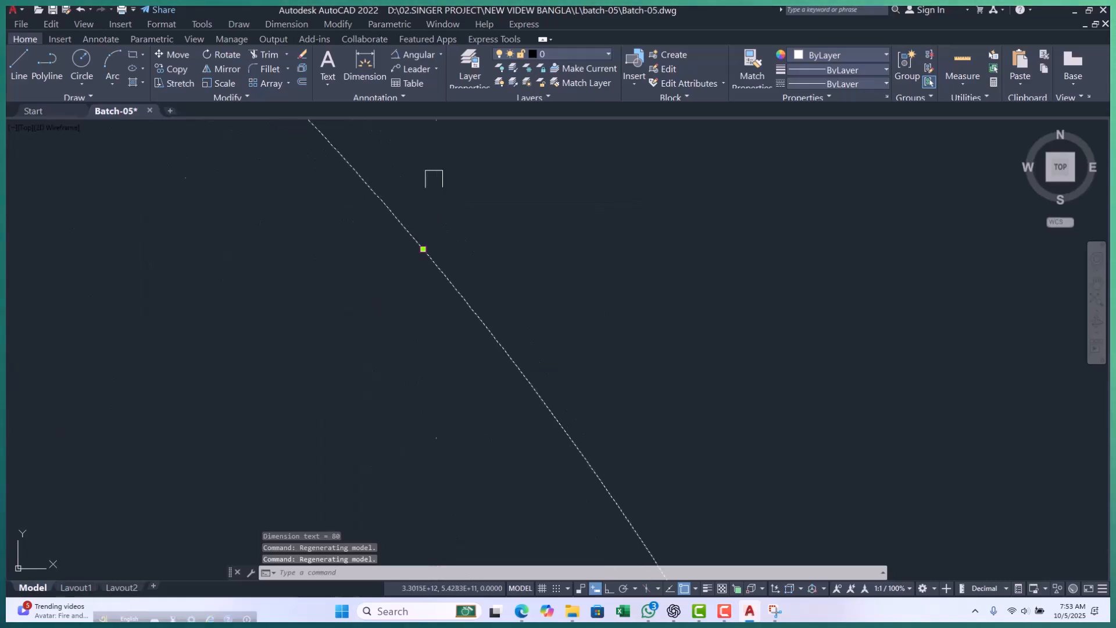
{"action": "scroll", "coordinate": [384, 304], "scroll_direction": "up", "scroll_amount": 15}
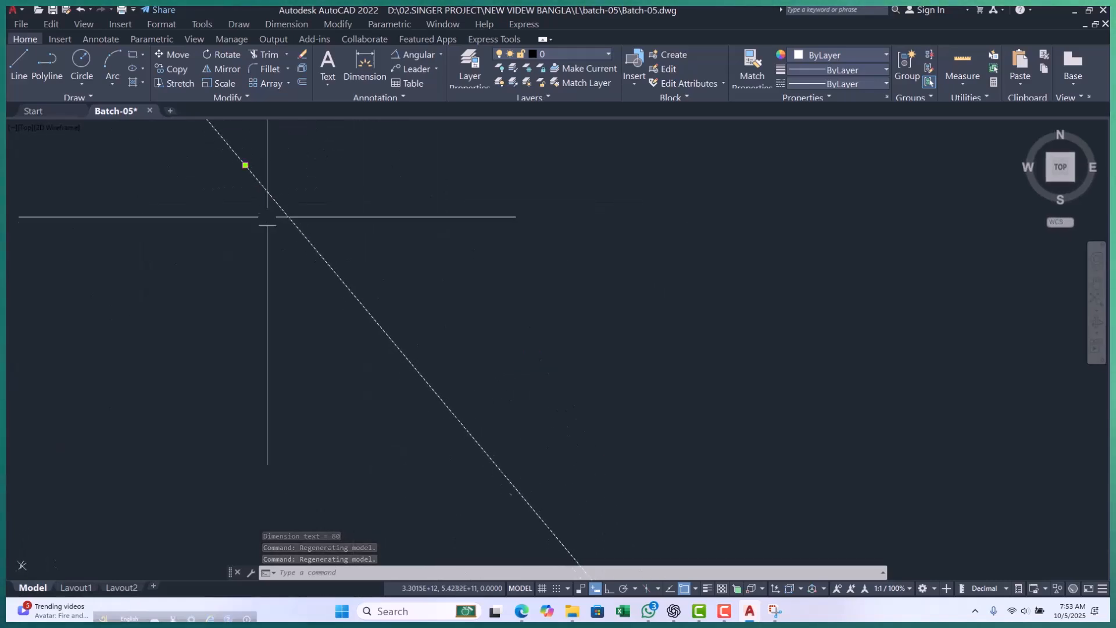
{"action": "scroll", "coordinate": [286, 358], "scroll_direction": "down", "scroll_amount": 3}
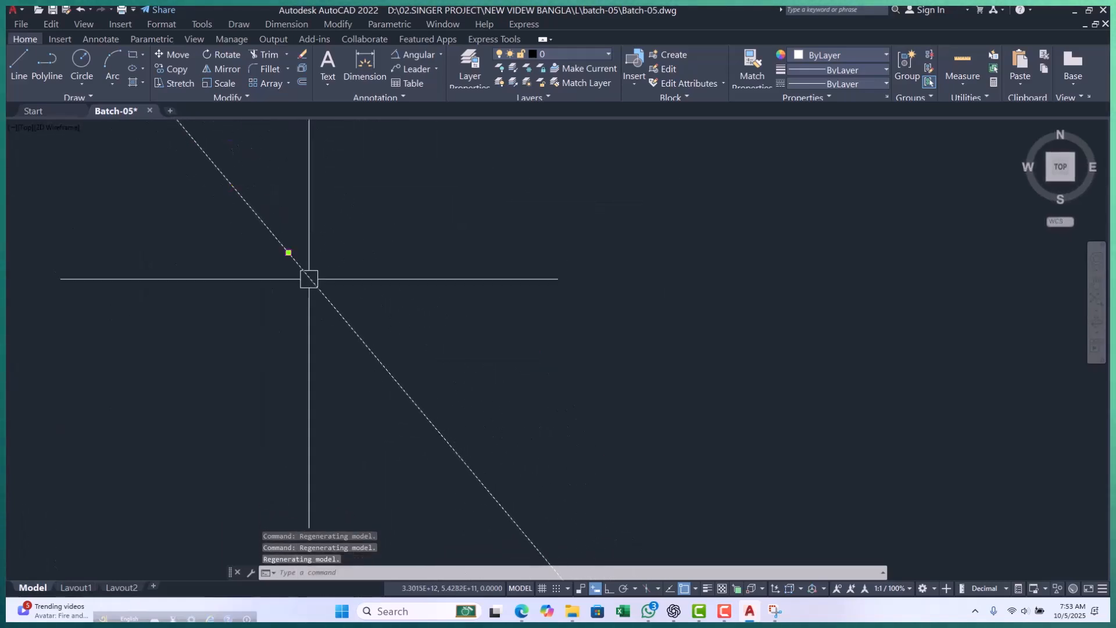
{"action": "scroll", "coordinate": [378, 304], "scroll_direction": "down", "scroll_amount": 5}
{"action": "scroll", "coordinate": [375, 328], "scroll_direction": "up", "scroll_amount": 3}
{"action": "scroll", "coordinate": [407, 355], "scroll_direction": "up", "scroll_amount": 5}
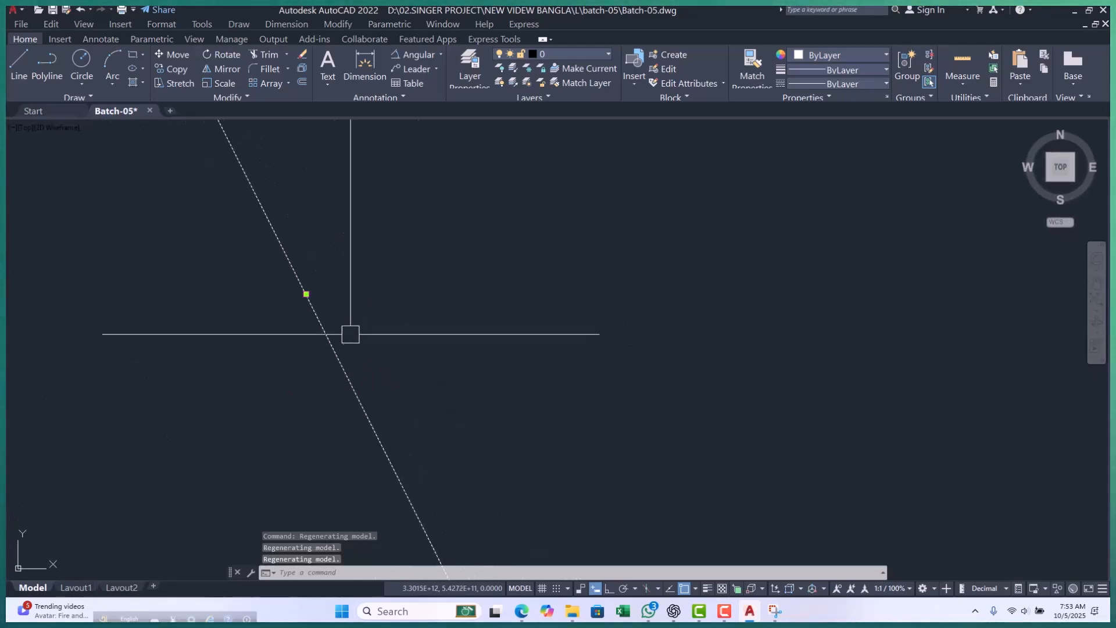
{"action": "scroll", "coordinate": [291, 274], "scroll_direction": "up", "scroll_amount": 4}
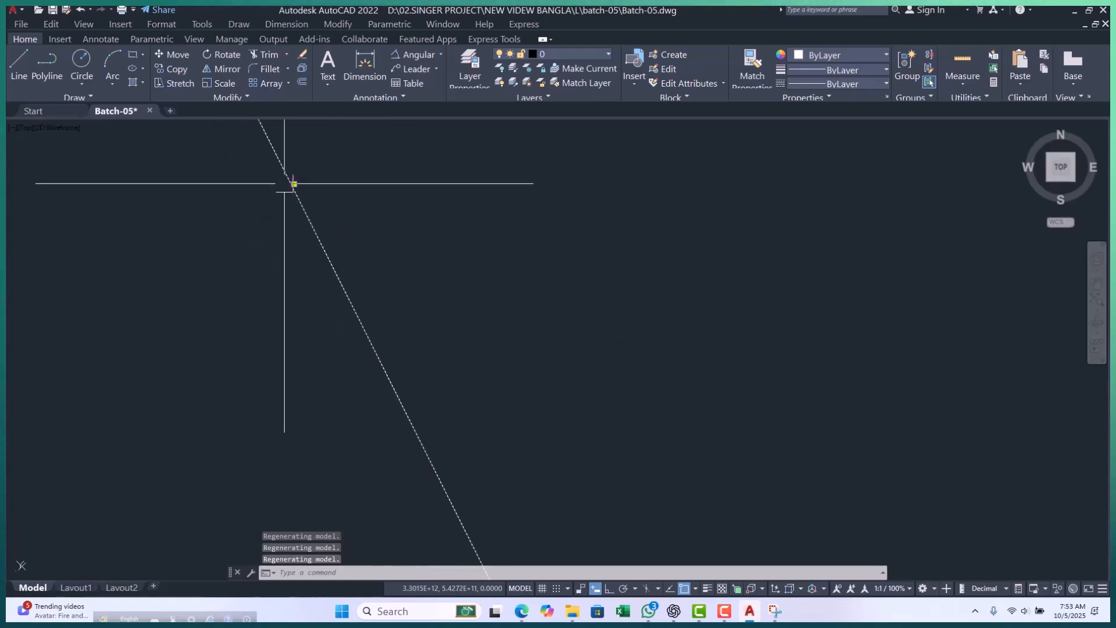
{"action": "scroll", "coordinate": [421, 364], "scroll_direction": "down", "scroll_amount": 5}
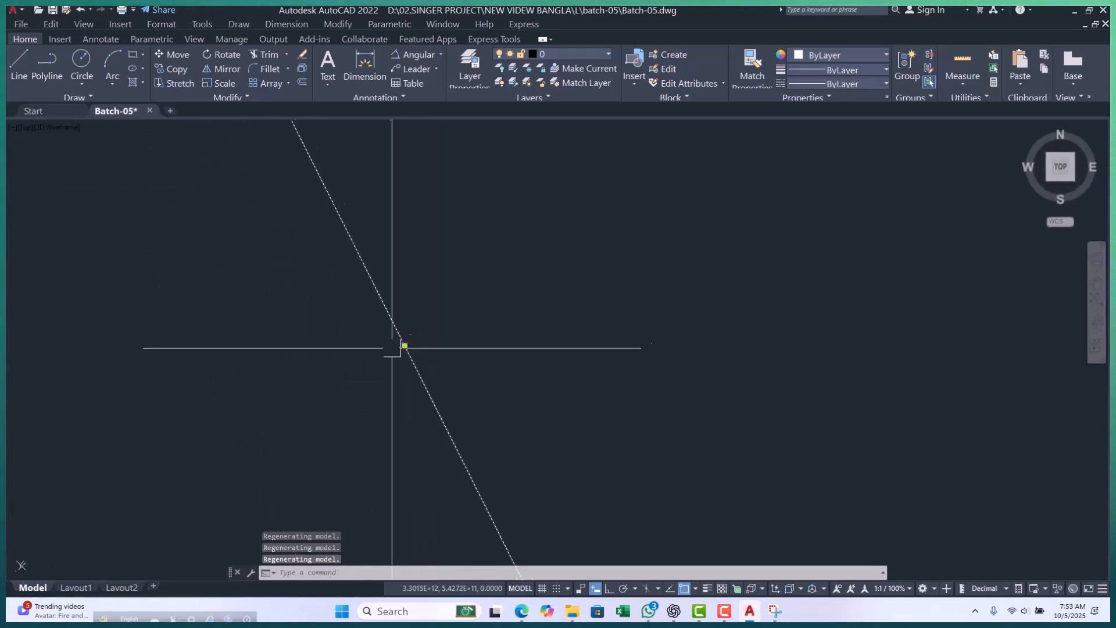
{"action": "scroll", "coordinate": [421, 310], "scroll_direction": "down", "scroll_amount": 6}
{"action": "scroll", "coordinate": [474, 344], "scroll_direction": "up", "scroll_amount": 4}
{"action": "scroll", "coordinate": [418, 272], "scroll_direction": "up", "scroll_amount": 6}
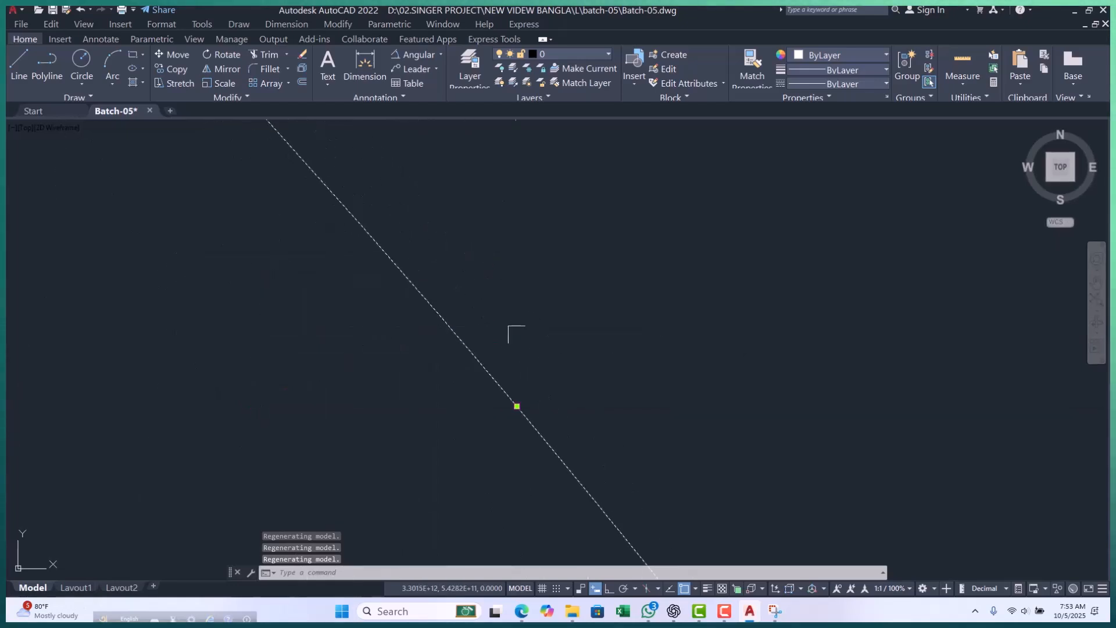
{"action": "scroll", "coordinate": [425, 380], "scroll_direction": "down", "scroll_amount": 10}
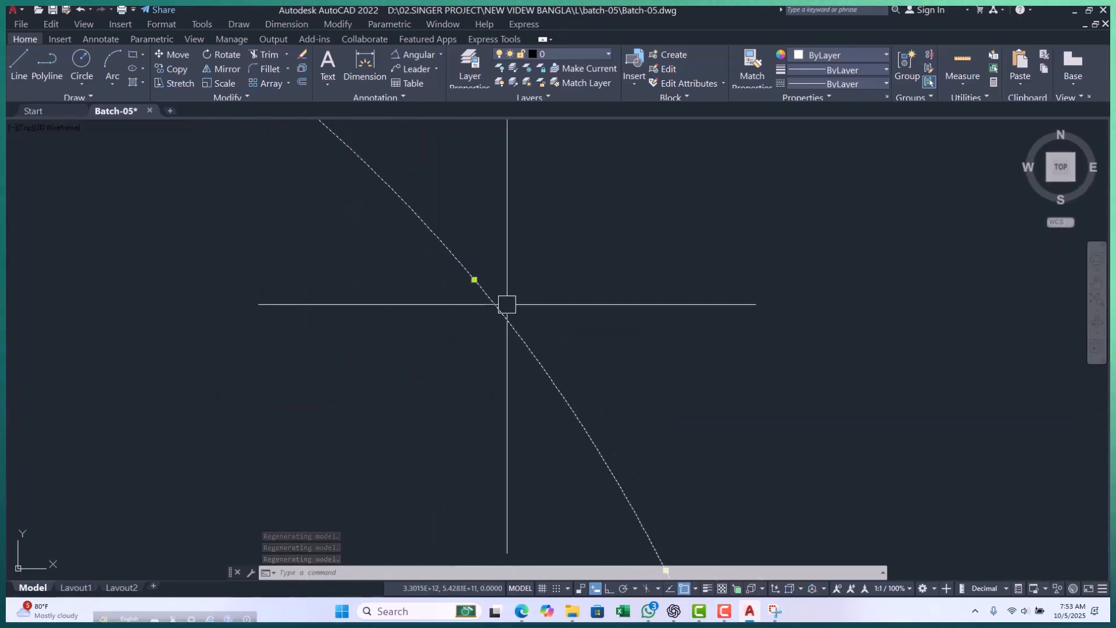
{"action": "key", "text": "Escape"}
{"action": "scroll", "coordinate": [504, 350], "scroll_direction": "down", "scroll_amount": 5}
{"action": "key", "text": "Escape"}
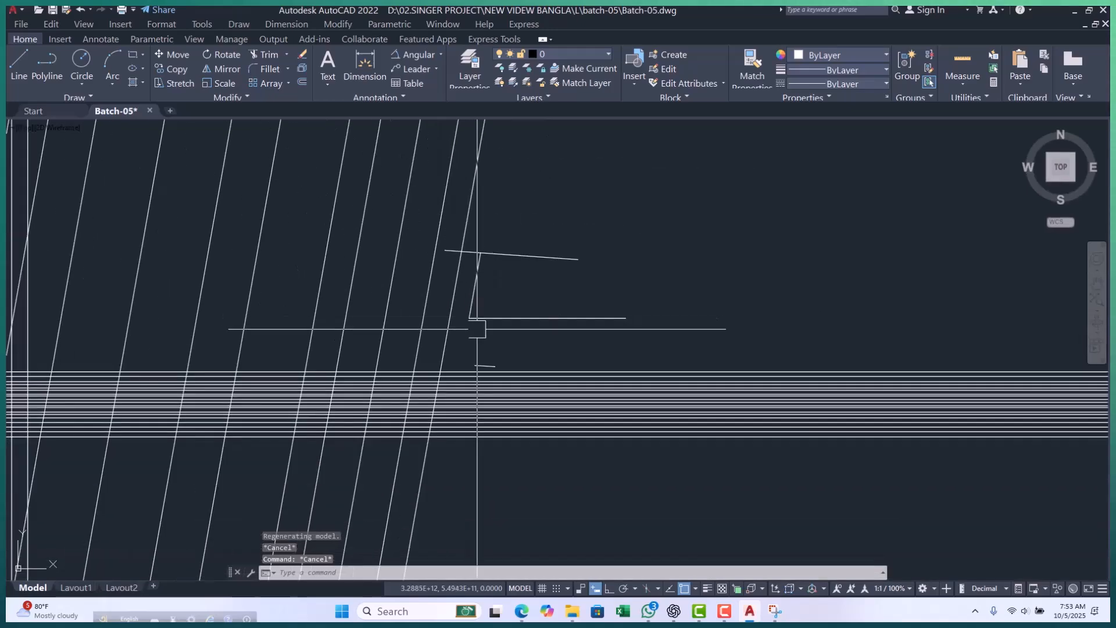
Draw a polyline from the upper end of the small sloping line within the construction grid to the short slanted segment's lower end.
{"action": "scroll", "coordinate": [530, 336], "scroll_direction": "down", "scroll_amount": 4}
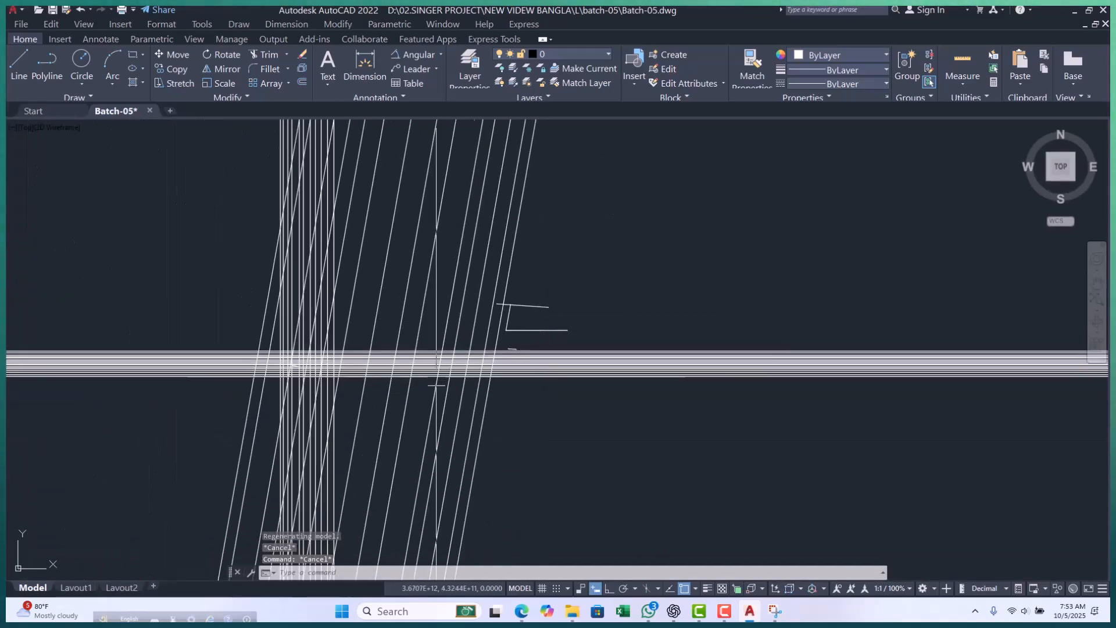
{"action": "scroll", "coordinate": [269, 372], "scroll_direction": "up", "scroll_amount": 8}
{"action": "scroll", "coordinate": [386, 303], "scroll_direction": "down", "scroll_amount": 6}
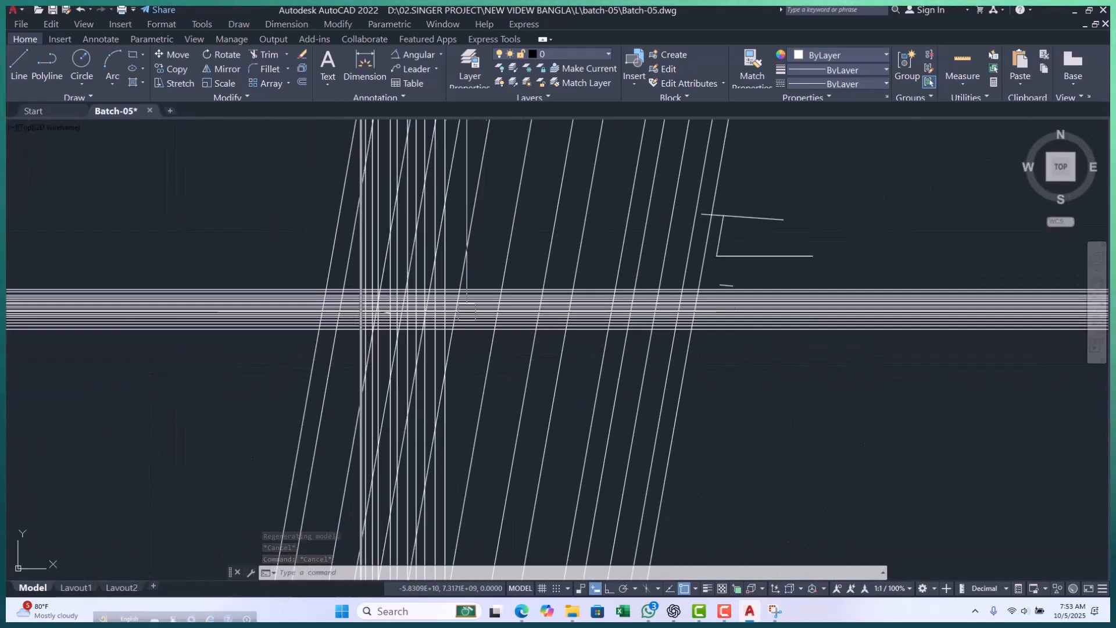
{"action": "scroll", "coordinate": [581, 279], "scroll_direction": "up", "scroll_amount": 8}
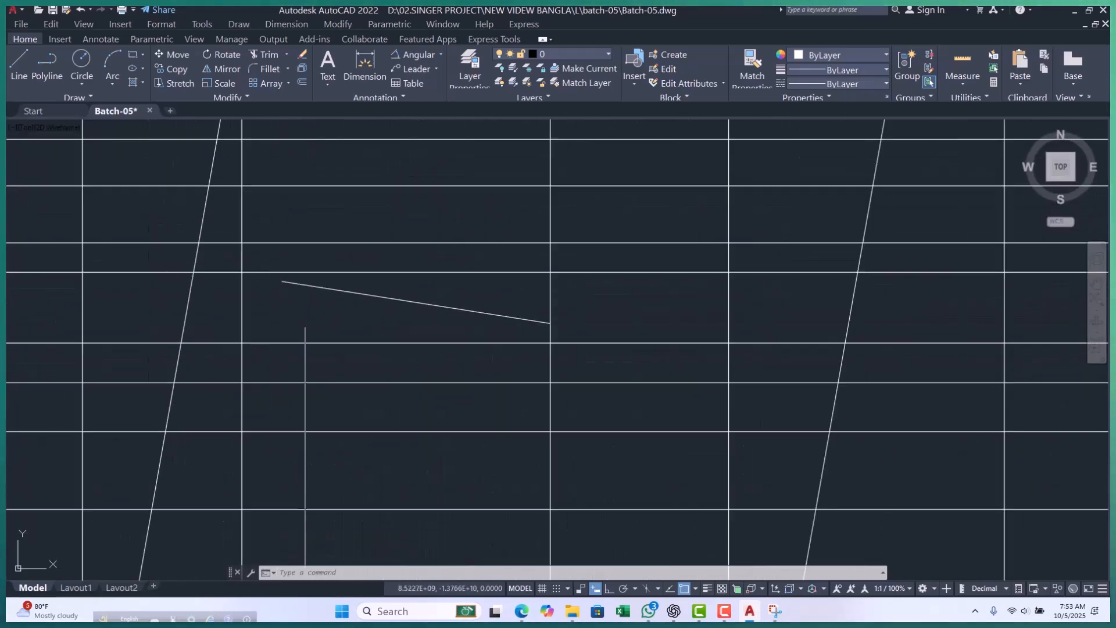
{"action": "type", "text": "pl"}
{"action": "key", "text": "Return"}
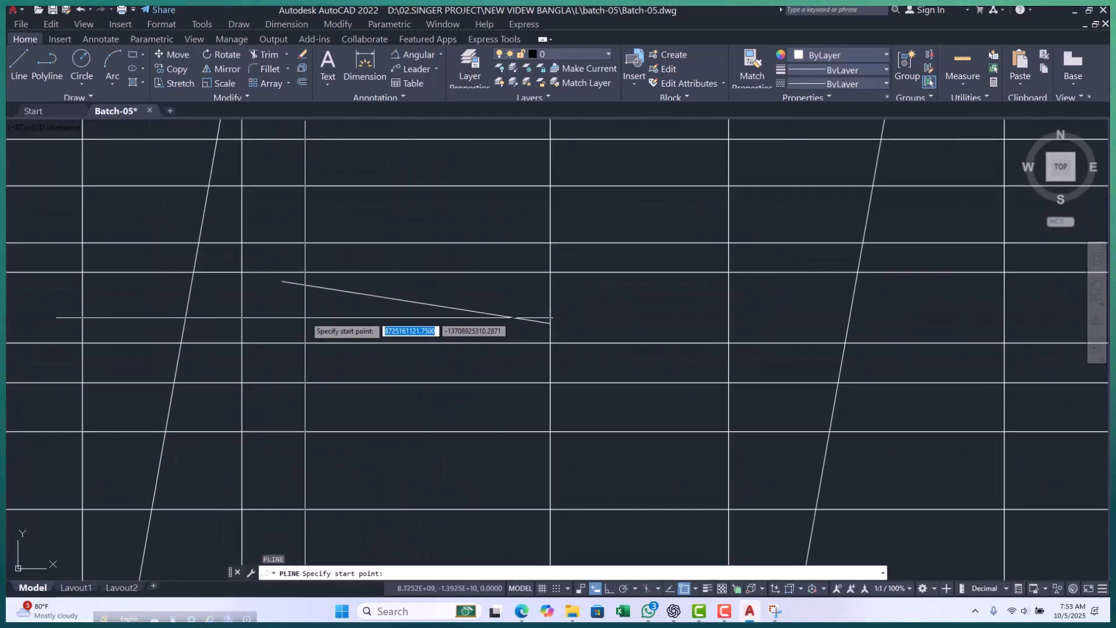
{"action": "left_click", "coordinate": [285, 289]}
{"action": "scroll", "coordinate": [244, 332], "scroll_direction": "down", "scroll_amount": 5}
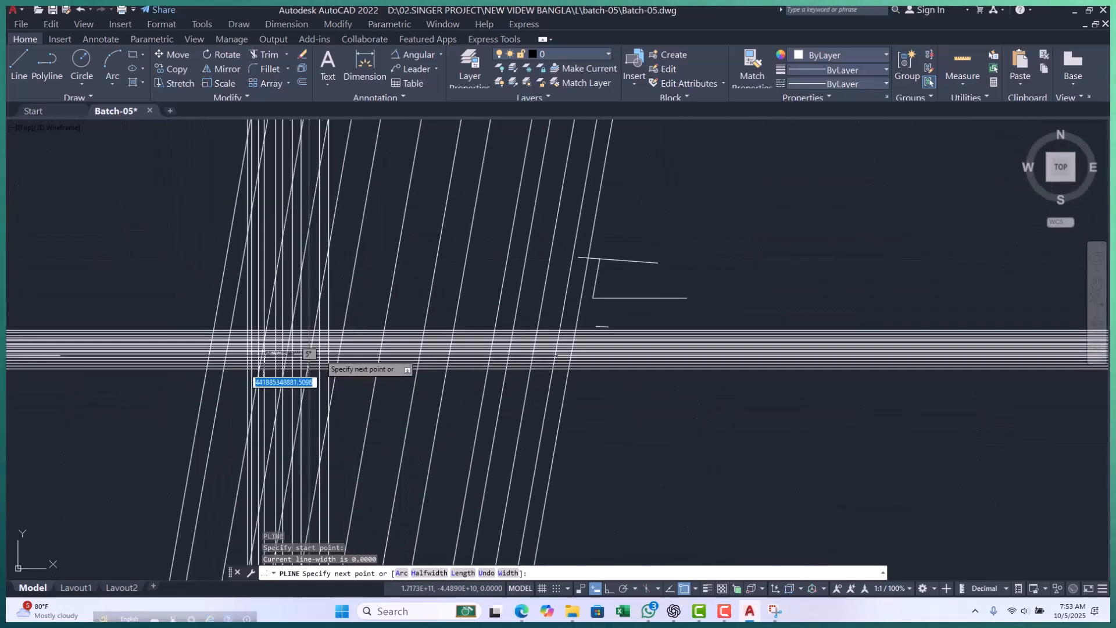
{"action": "scroll", "coordinate": [578, 302], "scroll_direction": "up", "scroll_amount": 4}
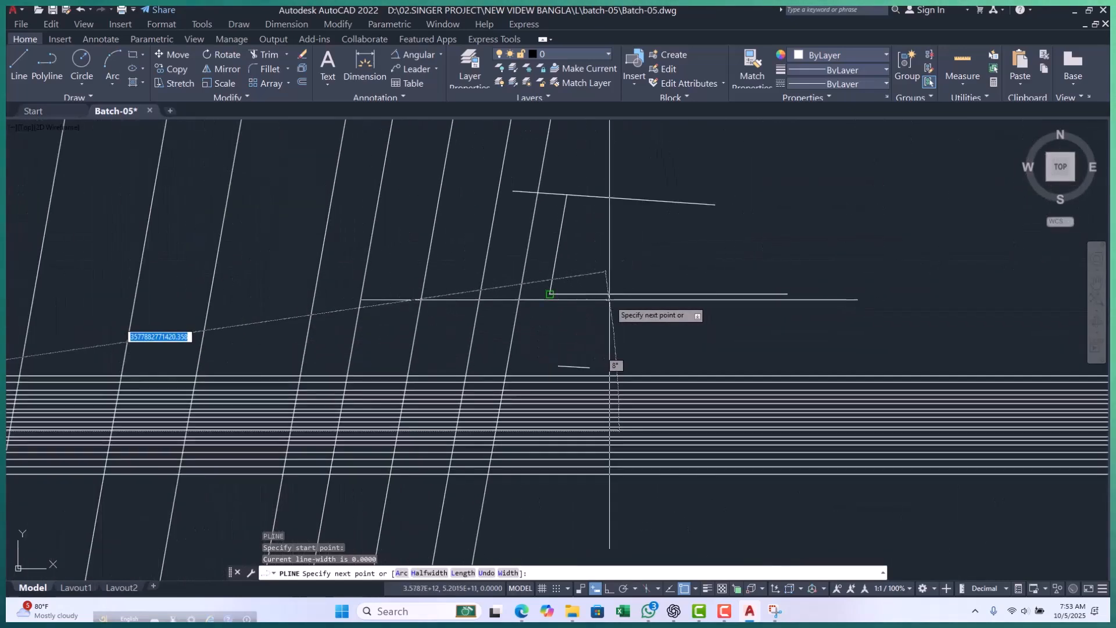
{"action": "left_click", "coordinate": [550, 293]}
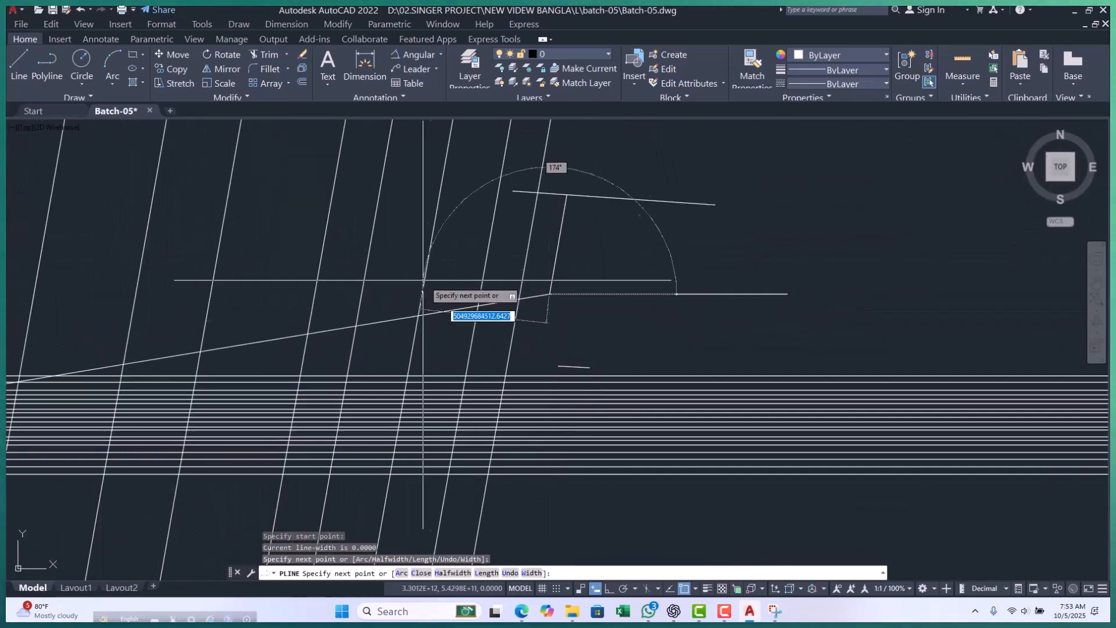
{"action": "key", "text": "Escape"}
{"action": "key", "text": "Escape"}
{"action": "key", "text": "Escape"}
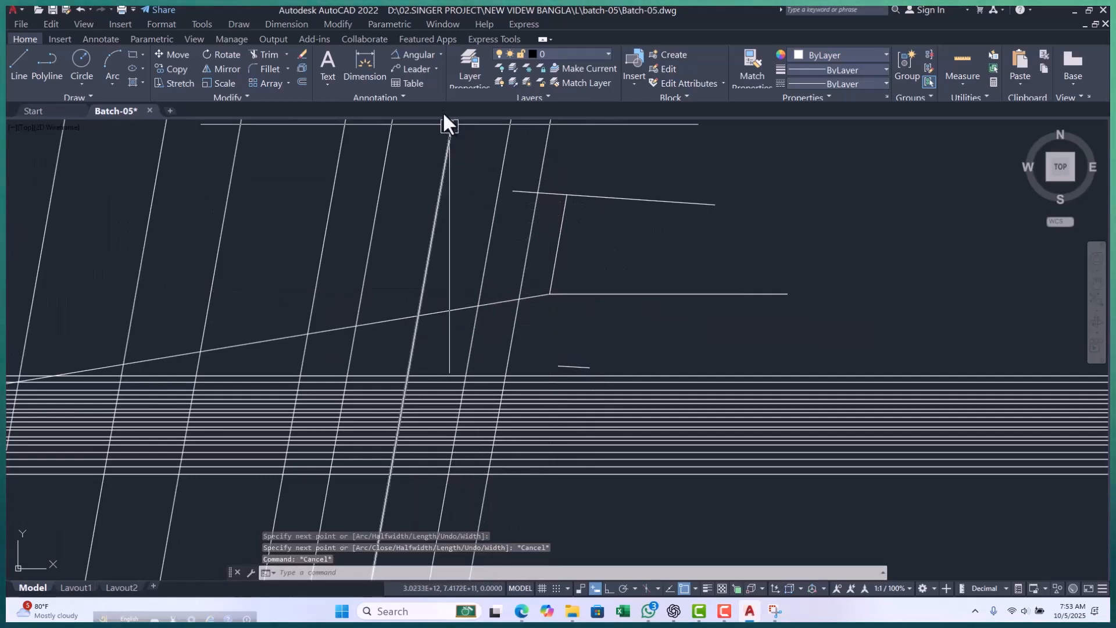
Add an aligned dimension along the new long polyline between its two endpoints, placing the dimension line above it.
{"action": "left_click", "coordinate": [440, 55]}
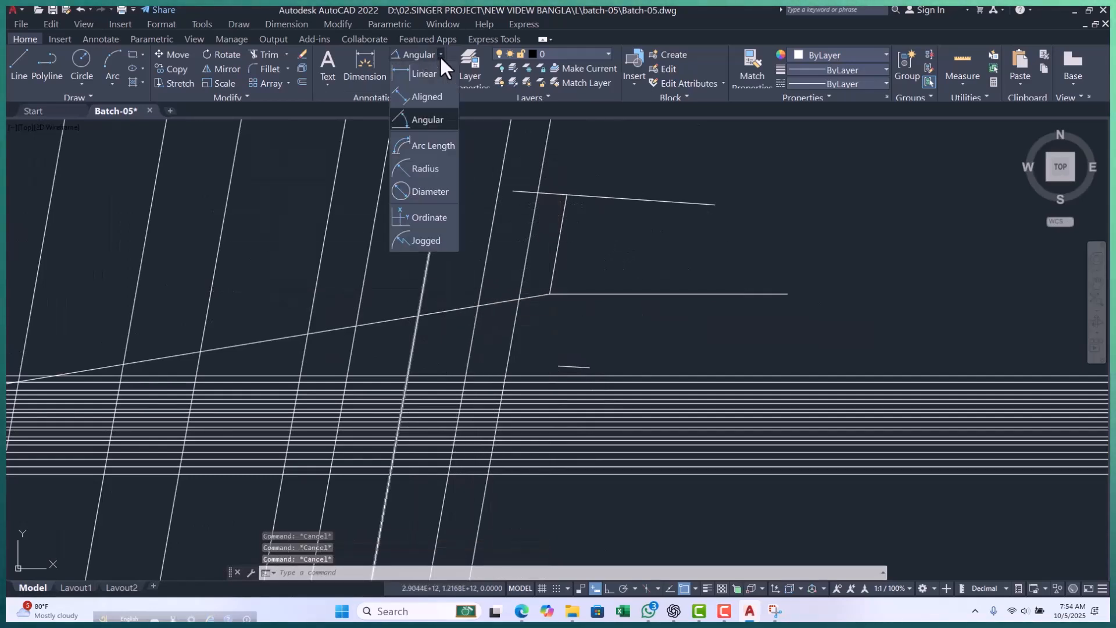
{"action": "left_click", "coordinate": [414, 97]}
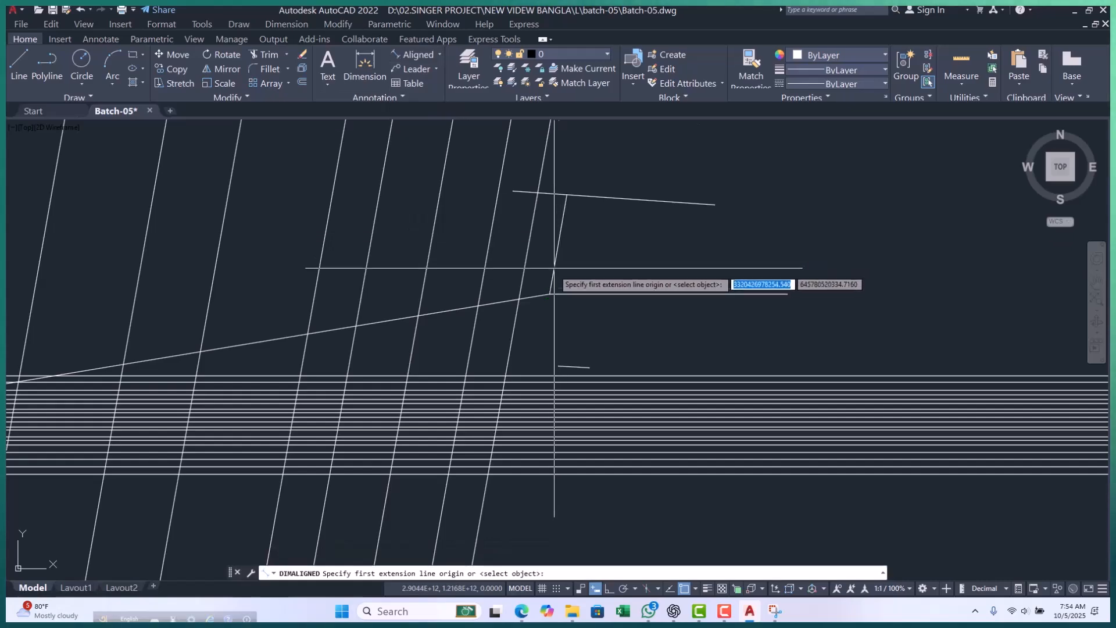
{"action": "left_click", "coordinate": [550, 294]}
{"action": "scroll", "coordinate": [558, 291], "scroll_direction": "down", "scroll_amount": 3}
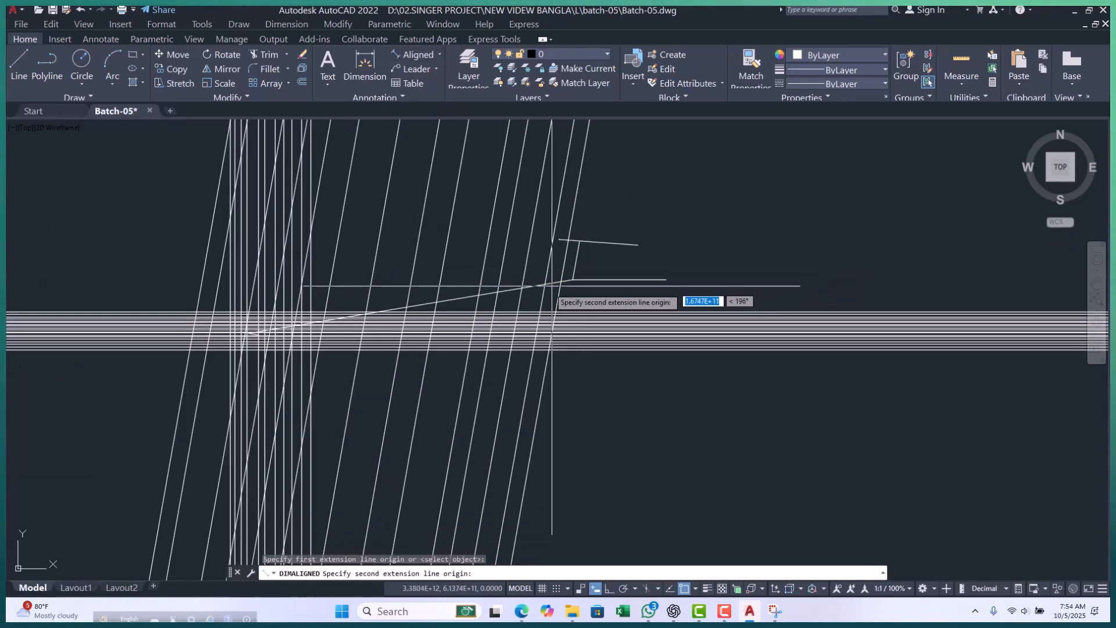
{"action": "scroll", "coordinate": [250, 333], "scroll_direction": "up", "scroll_amount": 1}
{"action": "scroll", "coordinate": [250, 333], "scroll_direction": "up", "scroll_amount": 2}
{"action": "scroll", "coordinate": [260, 291], "scroll_direction": "up", "scroll_amount": 2}
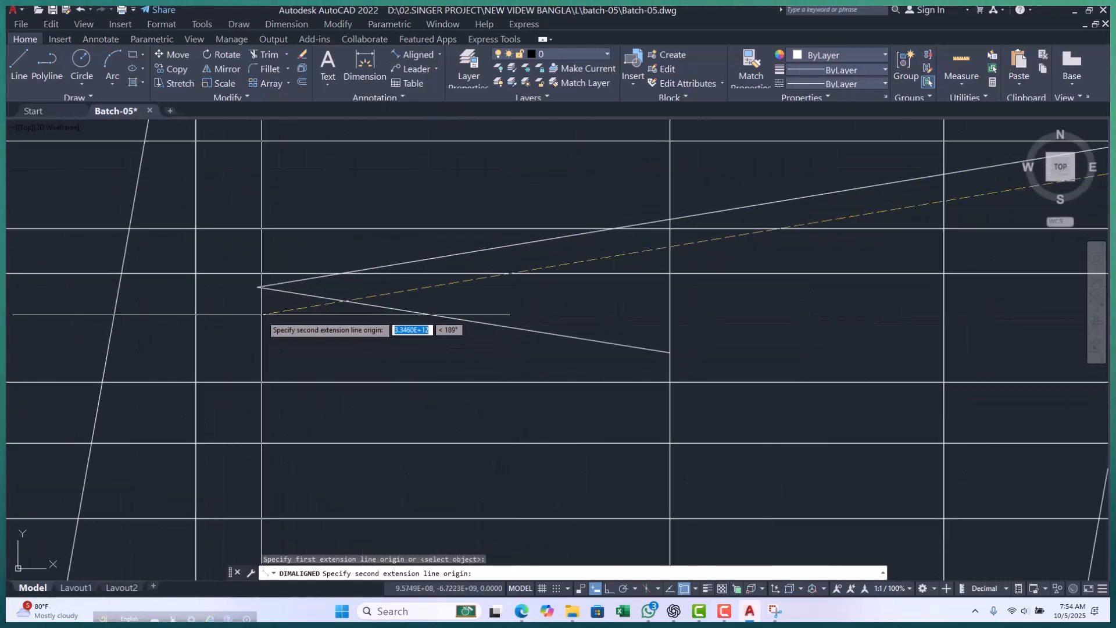
{"action": "left_click", "coordinate": [257, 288]}
{"action": "scroll", "coordinate": [260, 296], "scroll_direction": "down", "scroll_amount": 7}
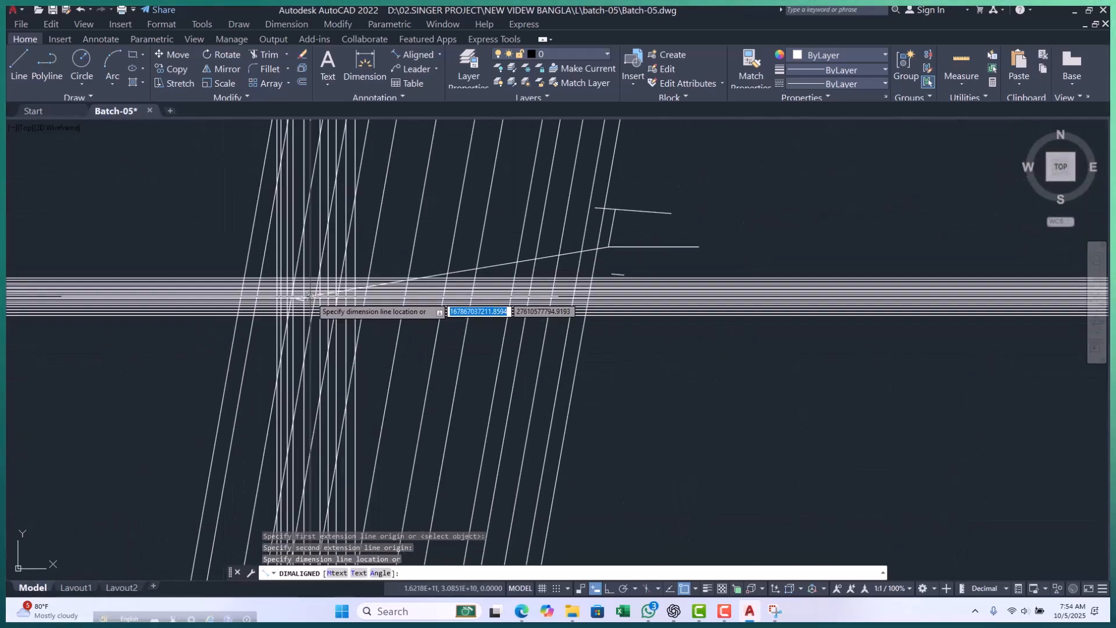
{"action": "scroll", "coordinate": [467, 240], "scroll_direction": "up", "scroll_amount": 3}
{"action": "key", "text": "Escape"}
{"action": "key", "text": "Escape"}
{"action": "key", "text": "Escape"}
{"action": "scroll", "coordinate": [448, 278], "scroll_direction": "down", "scroll_amount": 2}
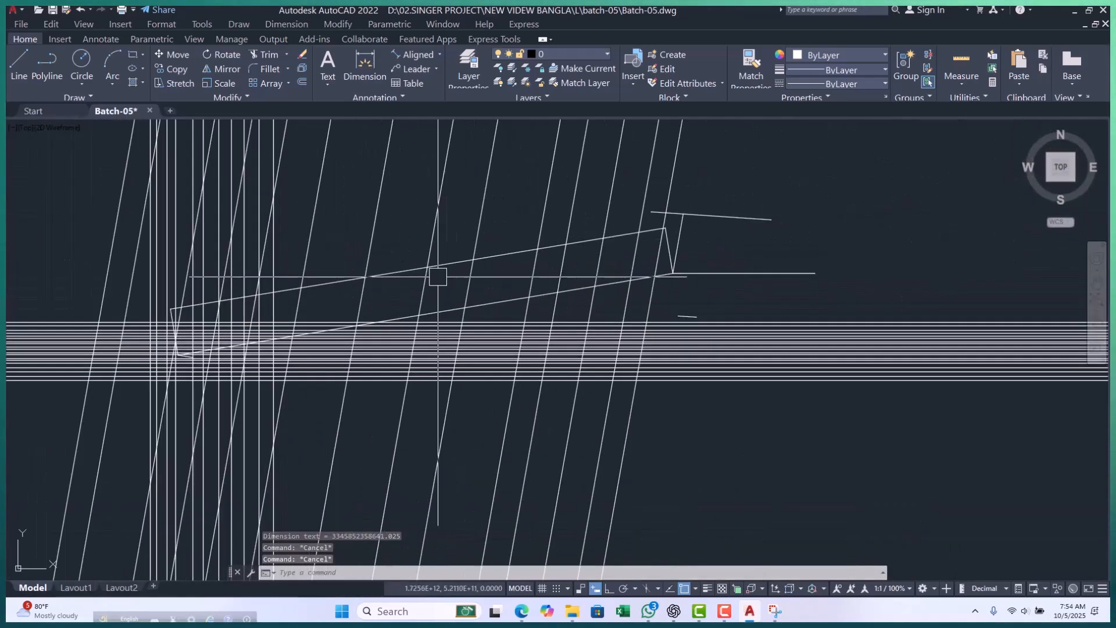
Modify the Standard dimension style to use a text height of 1000.
{"action": "type", "text": "d"}
{"action": "key", "text": "Return"}
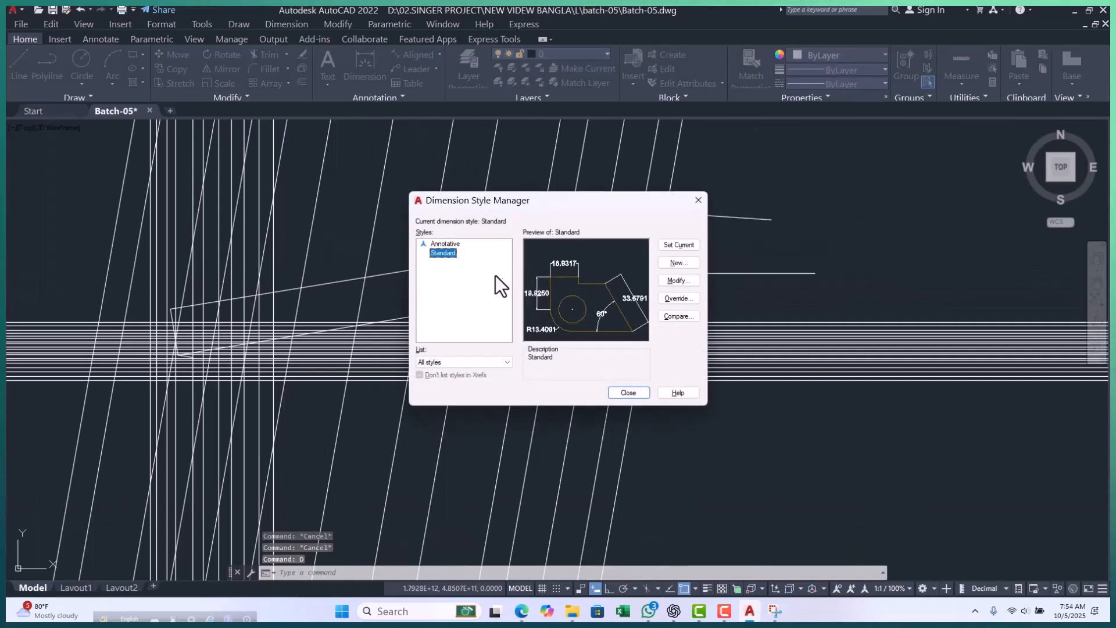
{"action": "left_click", "coordinate": [675, 280]}
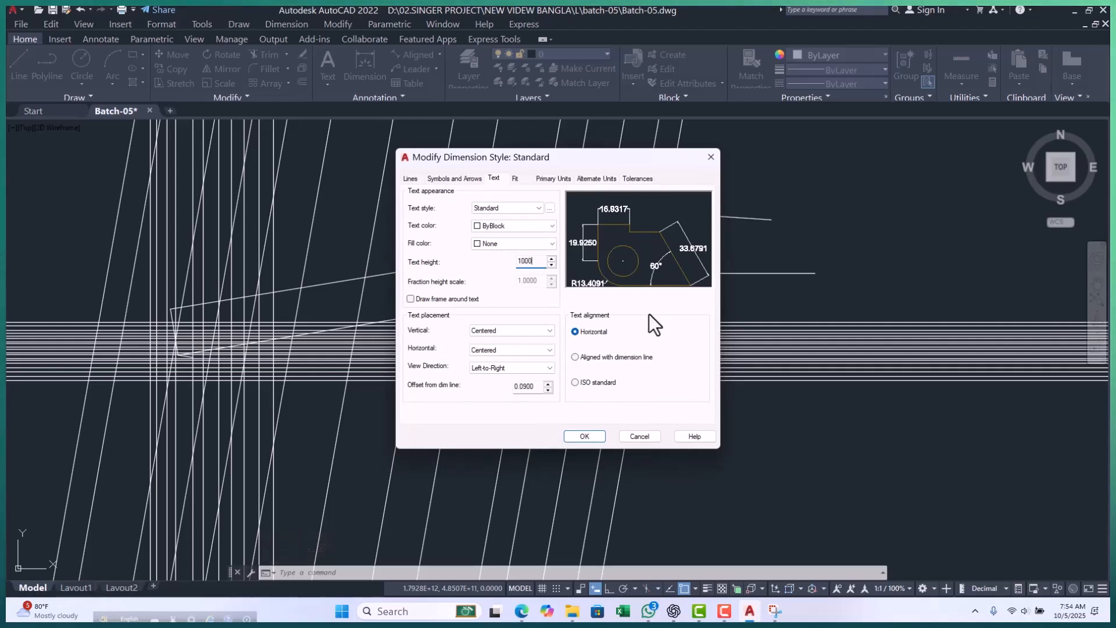
{"action": "left_click", "coordinate": [598, 435]}
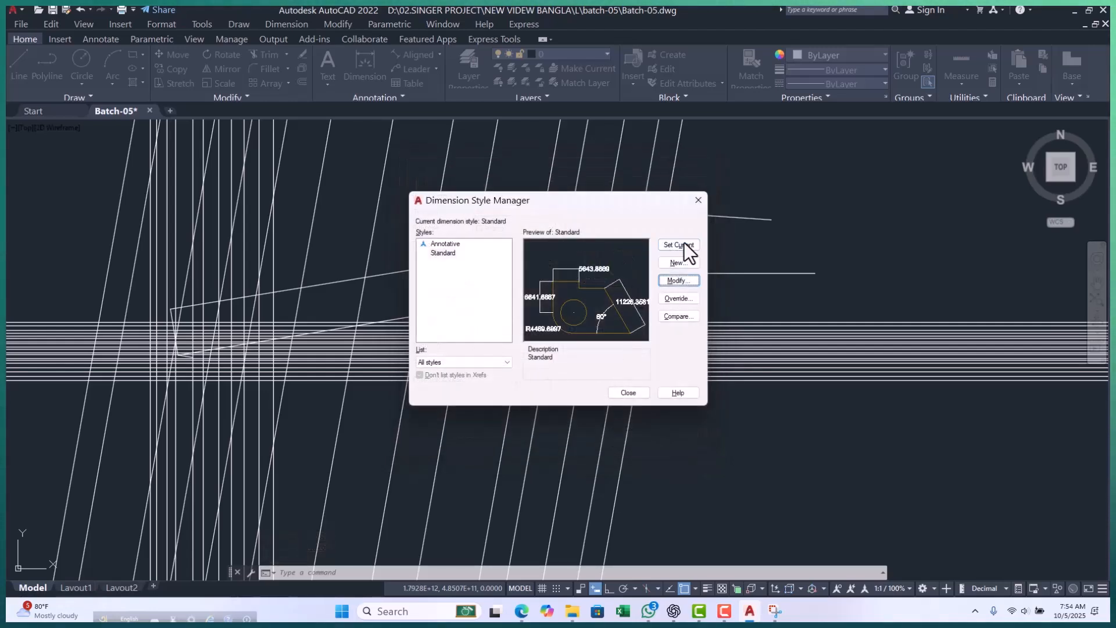
{"action": "left_click", "coordinate": [627, 392]}
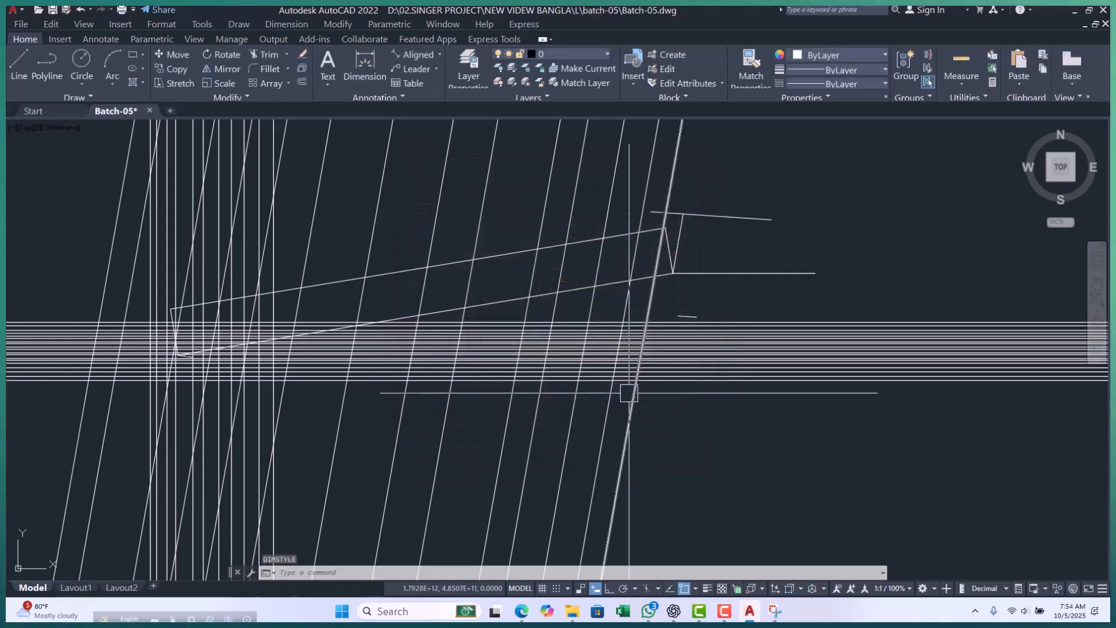
Examine the text at the middle of the aligned dimension to read the polyline's length.
{"action": "scroll", "coordinate": [458, 262], "scroll_direction": "up", "scroll_amount": 10}
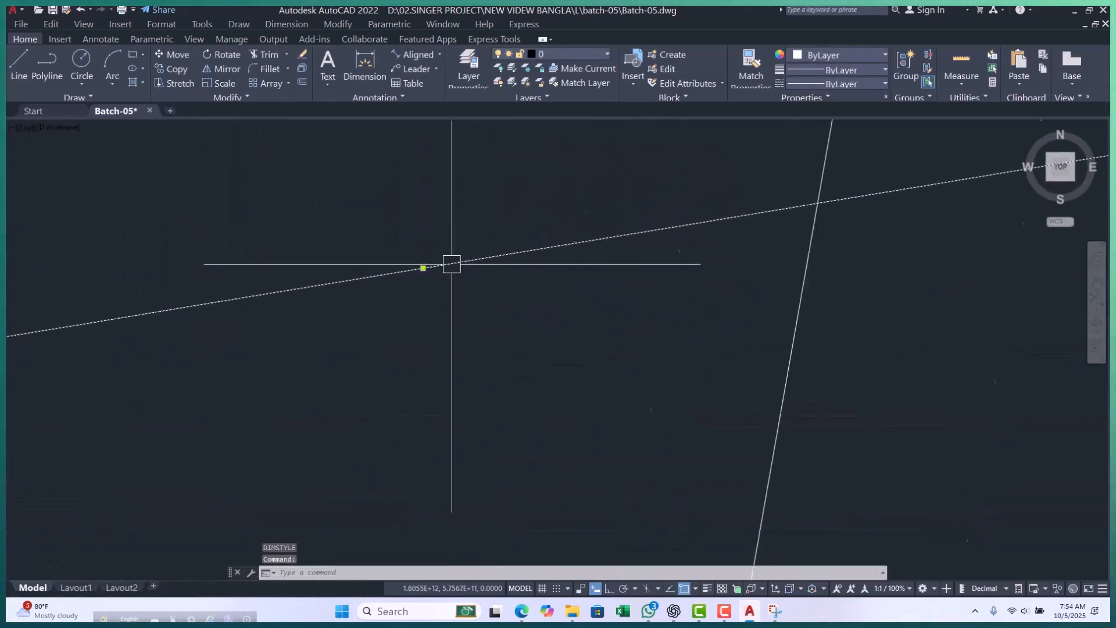
{"action": "scroll", "coordinate": [277, 306], "scroll_direction": "up", "scroll_amount": 10}
{"action": "scroll", "coordinate": [512, 197], "scroll_direction": "up", "scroll_amount": 6}
{"action": "scroll", "coordinate": [447, 301], "scroll_direction": "up", "scroll_amount": 5}
{"action": "scroll", "coordinate": [454, 176], "scroll_direction": "up", "scroll_amount": 8}
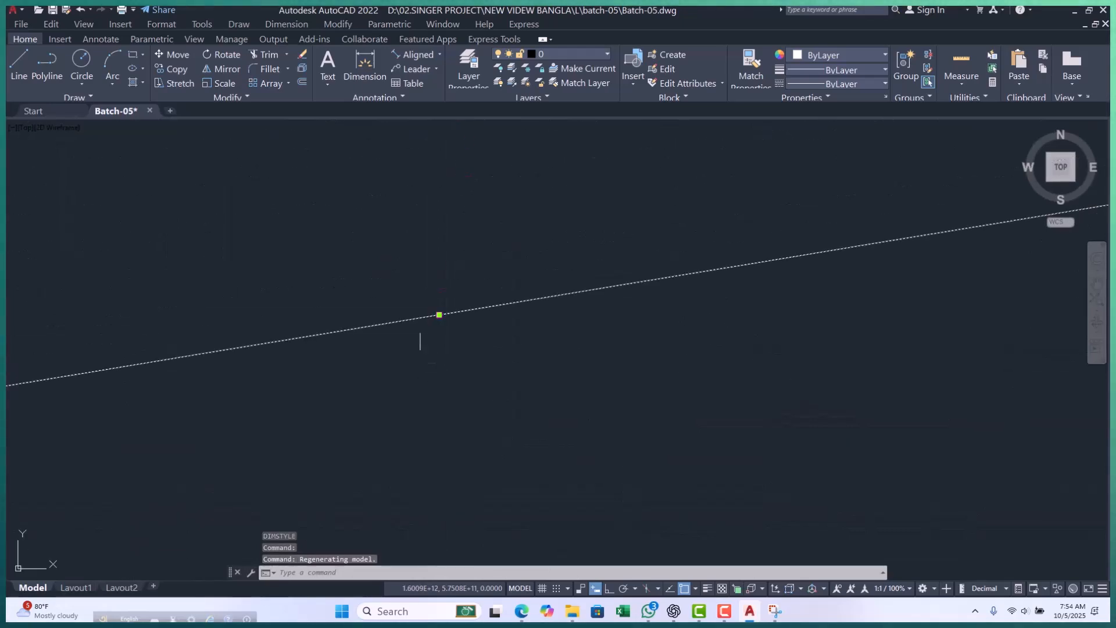
{"action": "scroll", "coordinate": [64, 313], "scroll_direction": "up", "scroll_amount": 5}
{"action": "middle_click_drag", "start_coordinate": [90, 311], "coordinate": [323, 304]}
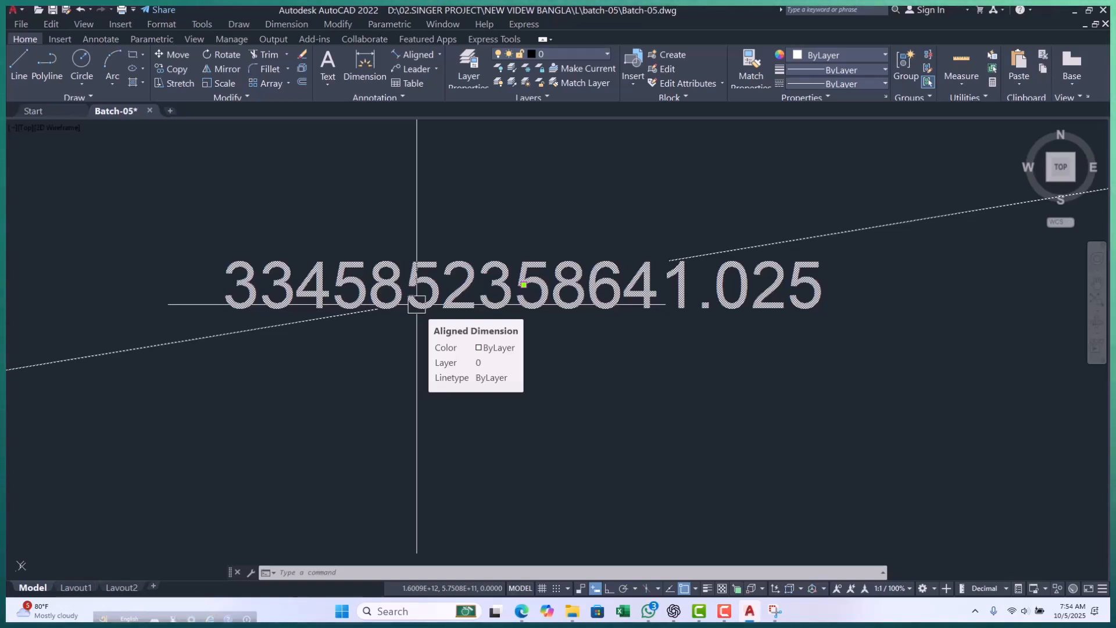
{"action": "key", "text": "Escape"}
{"action": "key", "text": "Escape"}
{"action": "key", "text": "Escape"}
{"action": "scroll", "coordinate": [323, 274], "scroll_direction": "down", "scroll_amount": 4}
{"action": "scroll", "coordinate": [390, 281], "scroll_direction": "up", "scroll_amount": 2}
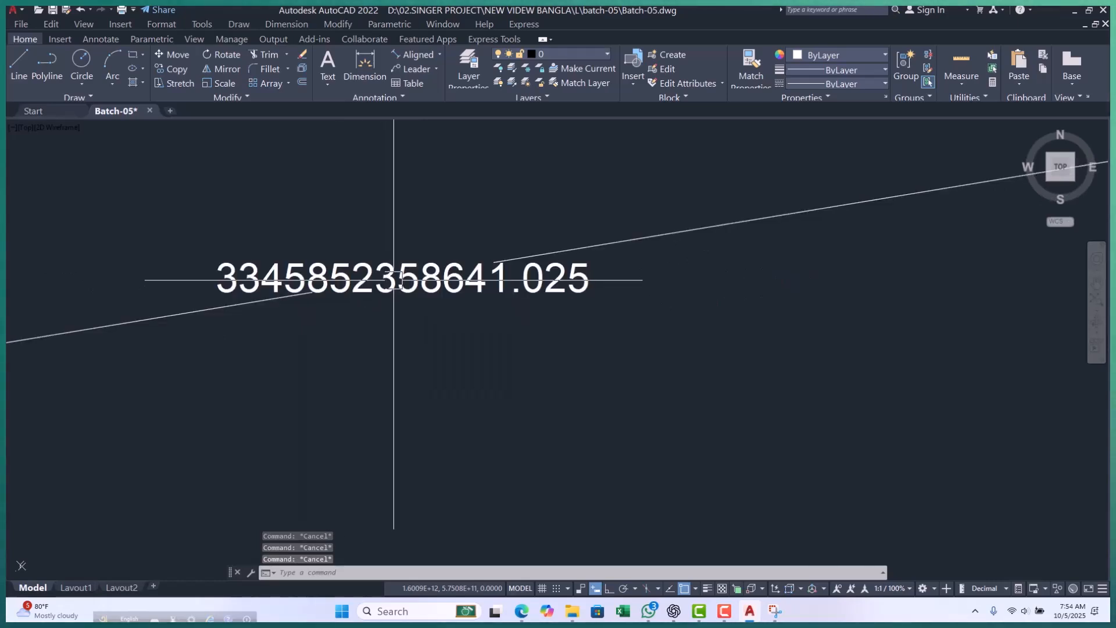
{"action": "scroll", "coordinate": [481, 293], "scroll_direction": "up", "scroll_amount": 2}
{"action": "scroll", "coordinate": [484, 294], "scroll_direction": "down", "scroll_amount": 8}
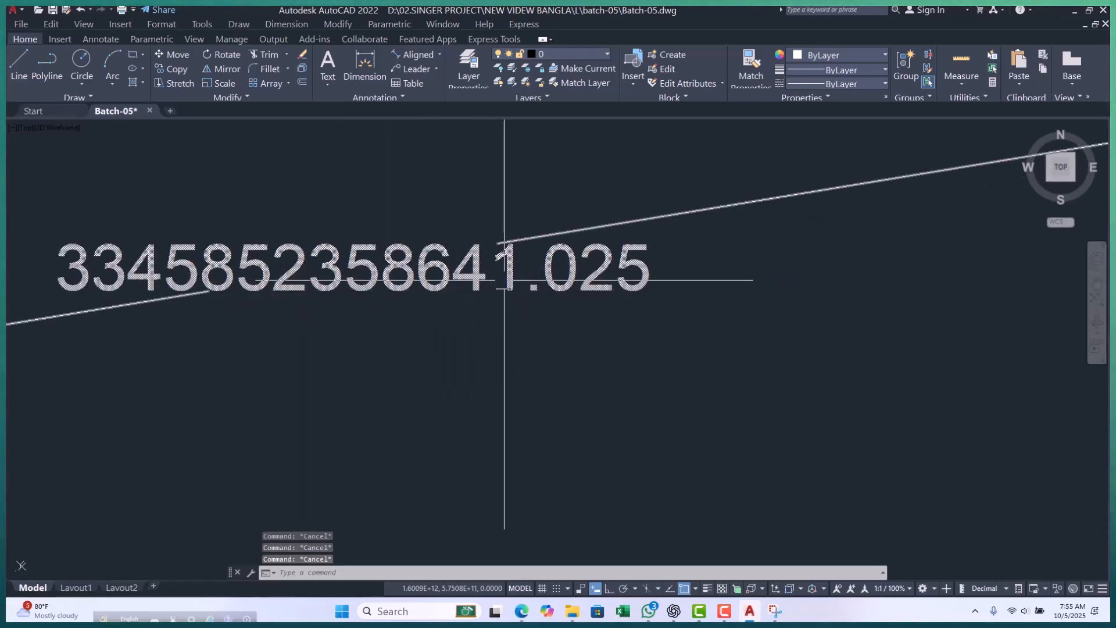
{"action": "scroll", "coordinate": [509, 302], "scroll_direction": "down", "scroll_amount": 5}
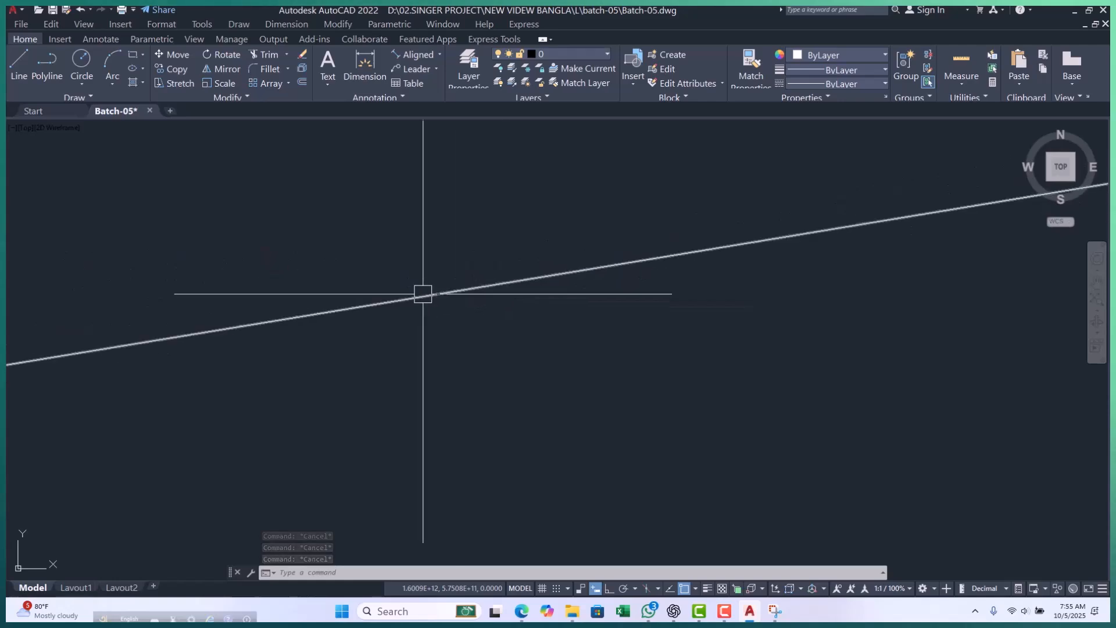
Select the aligned dimension along the long polyline and examine its text to read the full length.
{"action": "scroll", "coordinate": [457, 346], "scroll_direction": "down", "scroll_amount": 6}
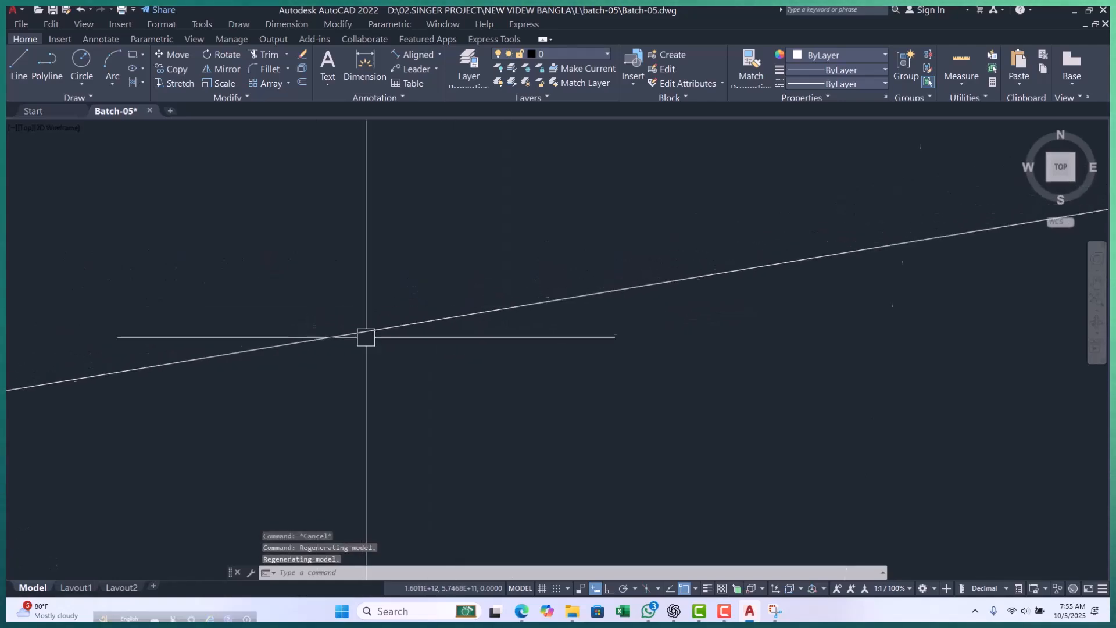
{"action": "scroll", "coordinate": [455, 318], "scroll_direction": "up", "scroll_amount": 10}
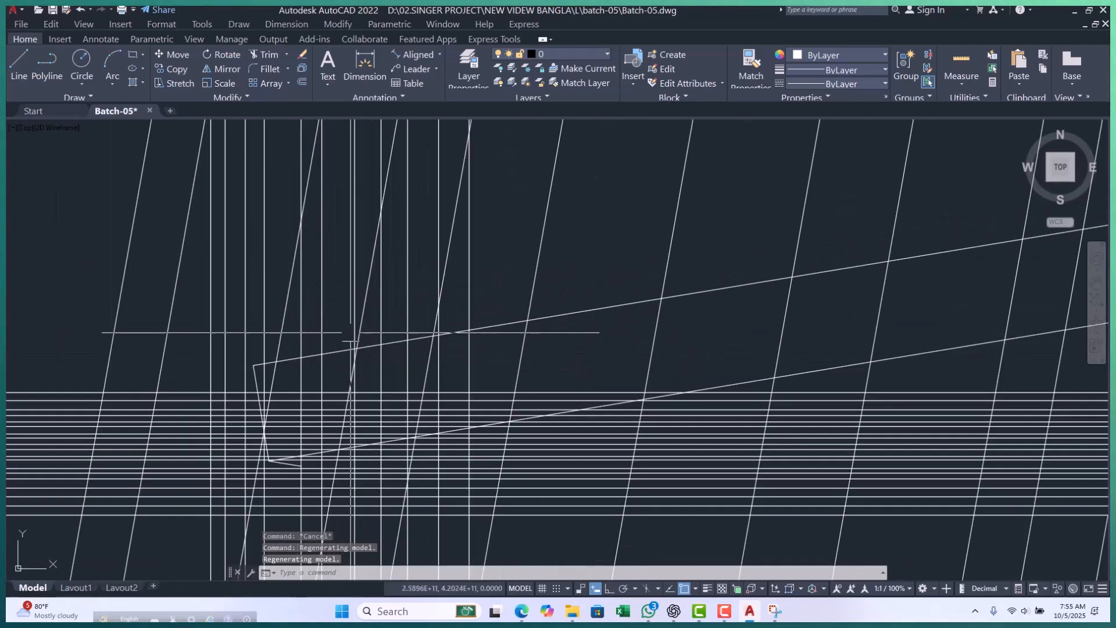
{"action": "scroll", "coordinate": [671, 305], "scroll_direction": "up", "scroll_amount": 4}
{"action": "left_click", "coordinate": [670, 267]}
{"action": "left_click", "coordinate": [617, 342]}
{"action": "scroll", "coordinate": [375, 338], "scroll_direction": "down", "scroll_amount": 4}
{"action": "scroll", "coordinate": [681, 304], "scroll_direction": "up", "scroll_amount": 10}
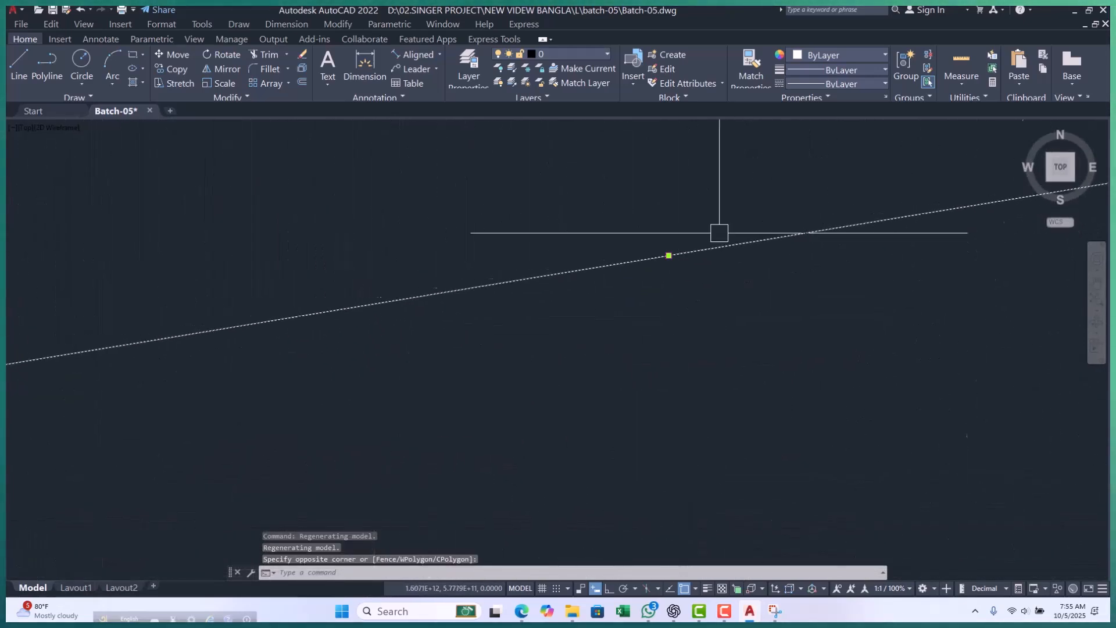
{"action": "scroll", "coordinate": [441, 344], "scroll_direction": "up", "scroll_amount": 10}
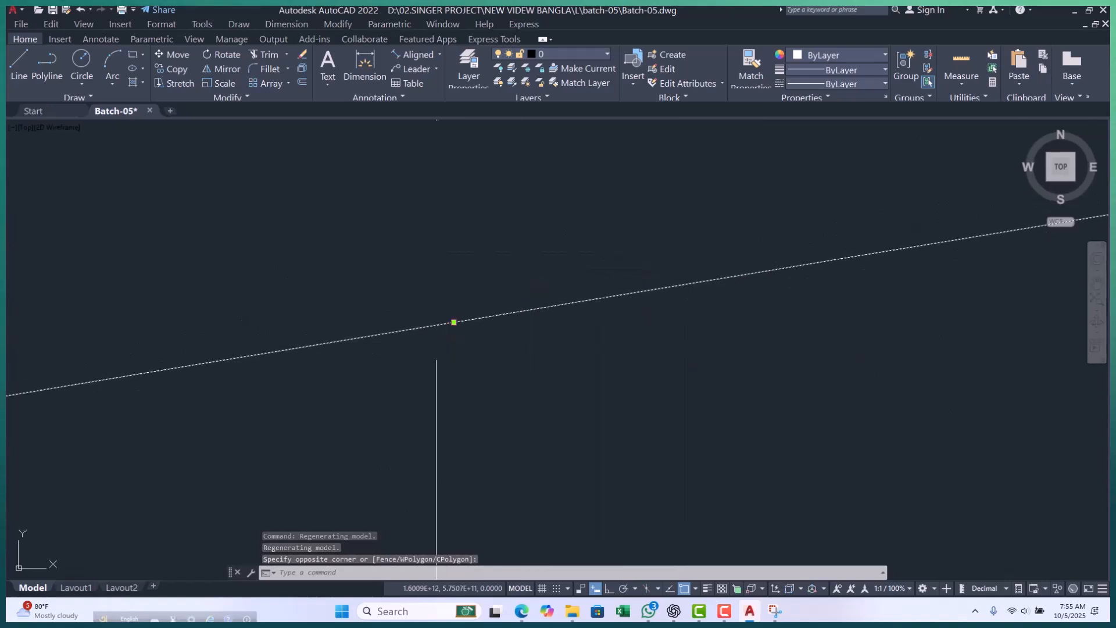
{"action": "middle_click_drag", "start_coordinate": [480, 380], "coordinate": [470, 392]}
{"action": "scroll", "coordinate": [680, 178], "scroll_direction": "up", "scroll_amount": 8}
{"action": "scroll", "coordinate": [249, 267], "scroll_direction": "up", "scroll_amount": 4}
{"action": "scroll", "coordinate": [535, 190], "scroll_direction": "up", "scroll_amount": 4}
{"action": "middle_click_drag", "start_coordinate": [534, 191], "coordinate": [465, 241]}
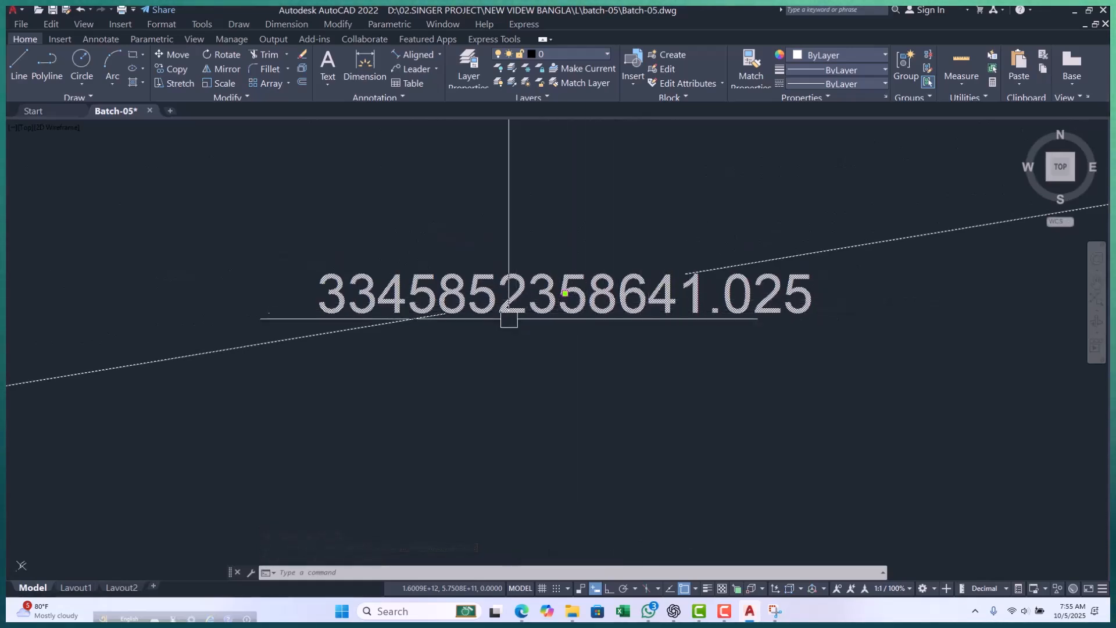
{"action": "scroll", "coordinate": [495, 259], "scroll_direction": "up", "scroll_amount": 2}
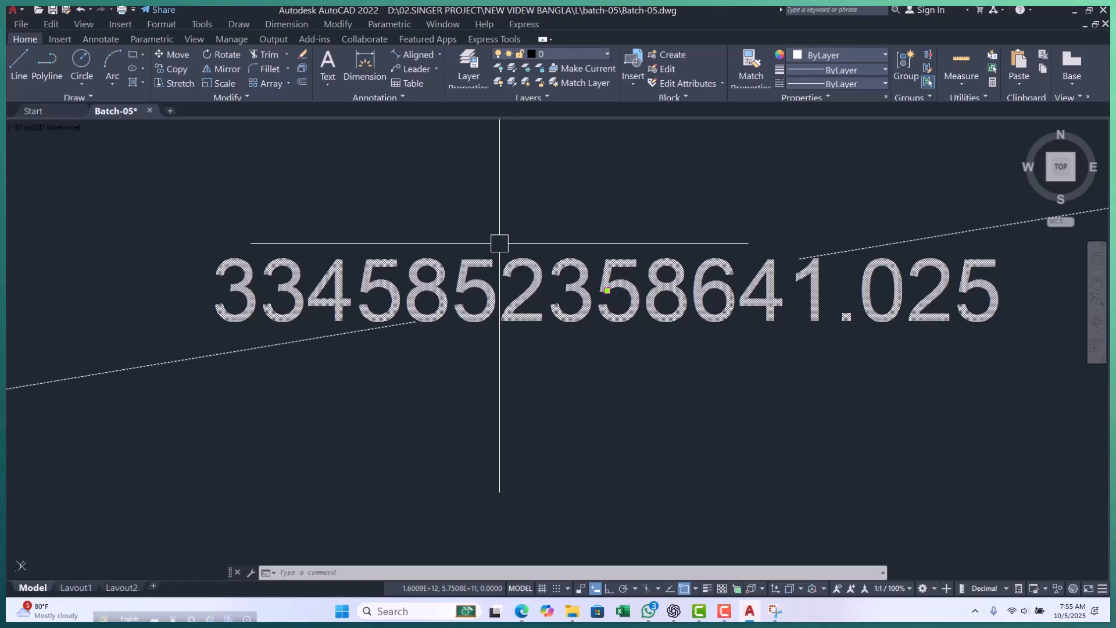
{"action": "scroll", "coordinate": [499, 243], "scroll_direction": "down", "scroll_amount": 5}
{"action": "scroll", "coordinate": [474, 272], "scroll_direction": "up", "scroll_amount": 5}
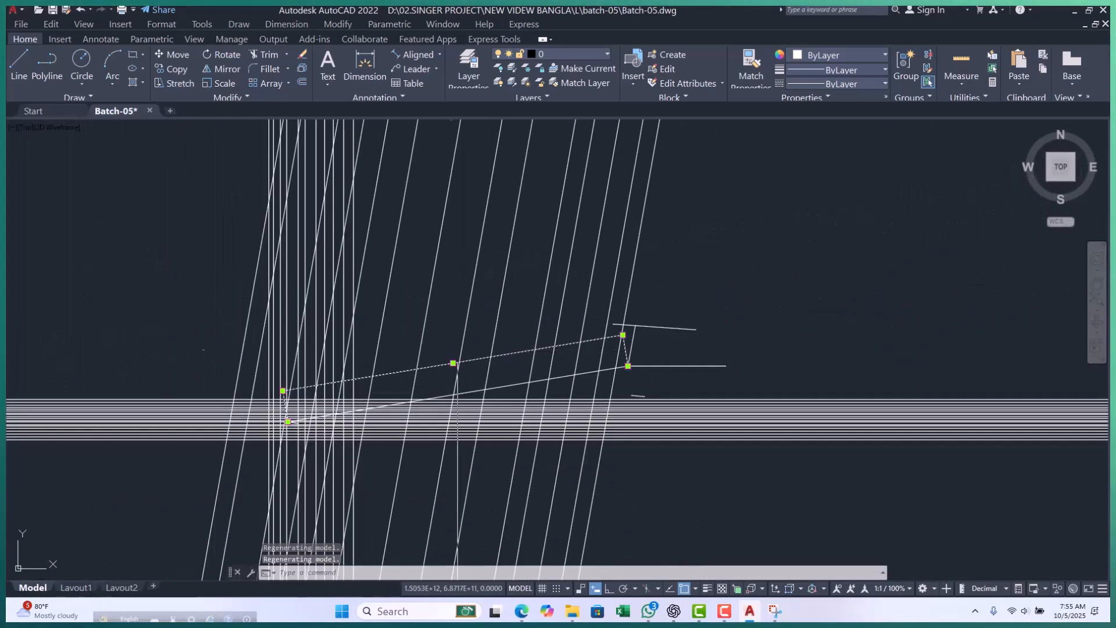
Delete the aligned dimension running above the long polyline.
{"action": "scroll", "coordinate": [601, 375], "scroll_direction": "up", "scroll_amount": 5}
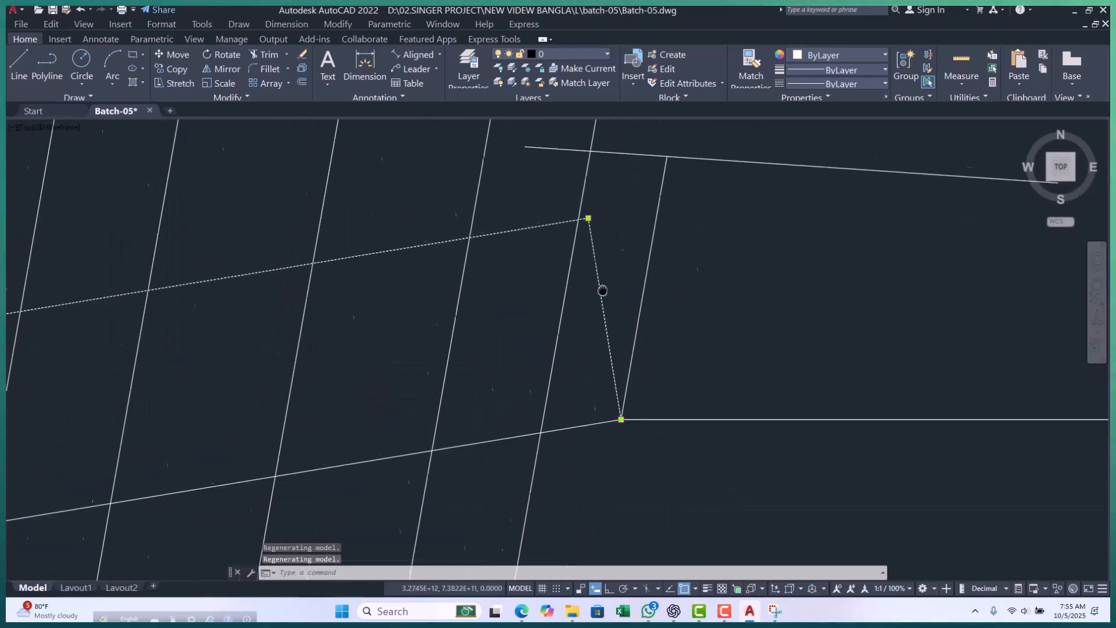
{"action": "scroll", "coordinate": [617, 329], "scroll_direction": "up", "scroll_amount": 2}
{"action": "scroll", "coordinate": [558, 304], "scroll_direction": "down", "scroll_amount": 4}
{"action": "scroll", "coordinate": [553, 264], "scroll_direction": "up", "scroll_amount": 4}
{"action": "left_click", "coordinate": [565, 240]}
{"action": "left_click", "coordinate": [539, 306]}
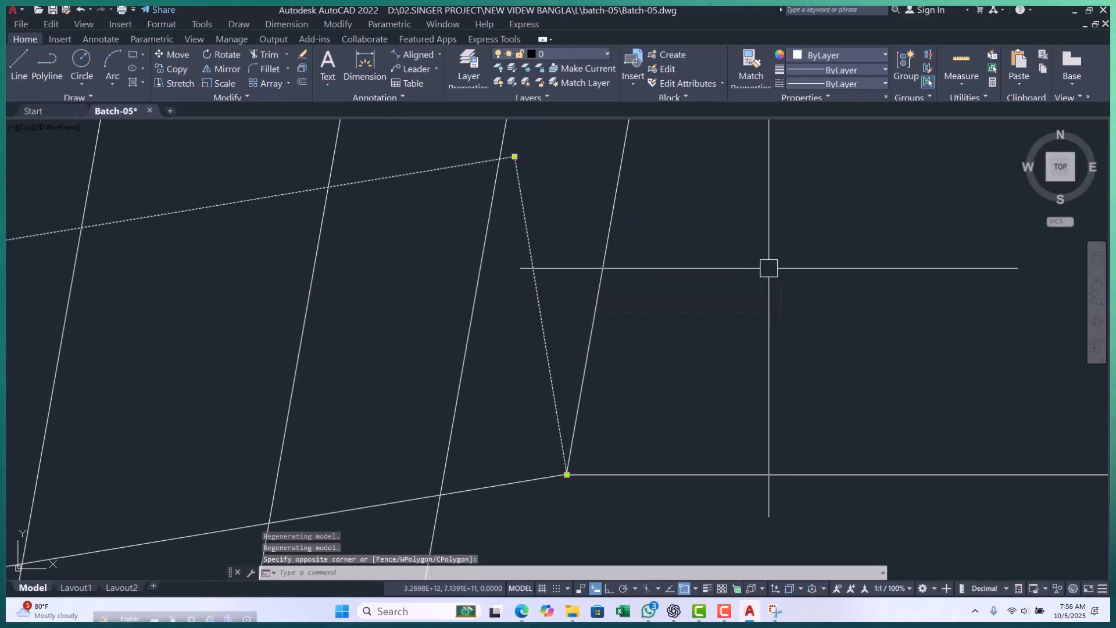
{"action": "key", "text": "Delete"}
{"action": "key", "text": "Escape"}
{"action": "key", "text": "Escape"}
Erase all vertical, slanted and horizontal construction lines, leaving the long polyline and the short lines at its ends.
{"action": "scroll", "coordinate": [640, 287], "scroll_direction": "down", "scroll_amount": 4}
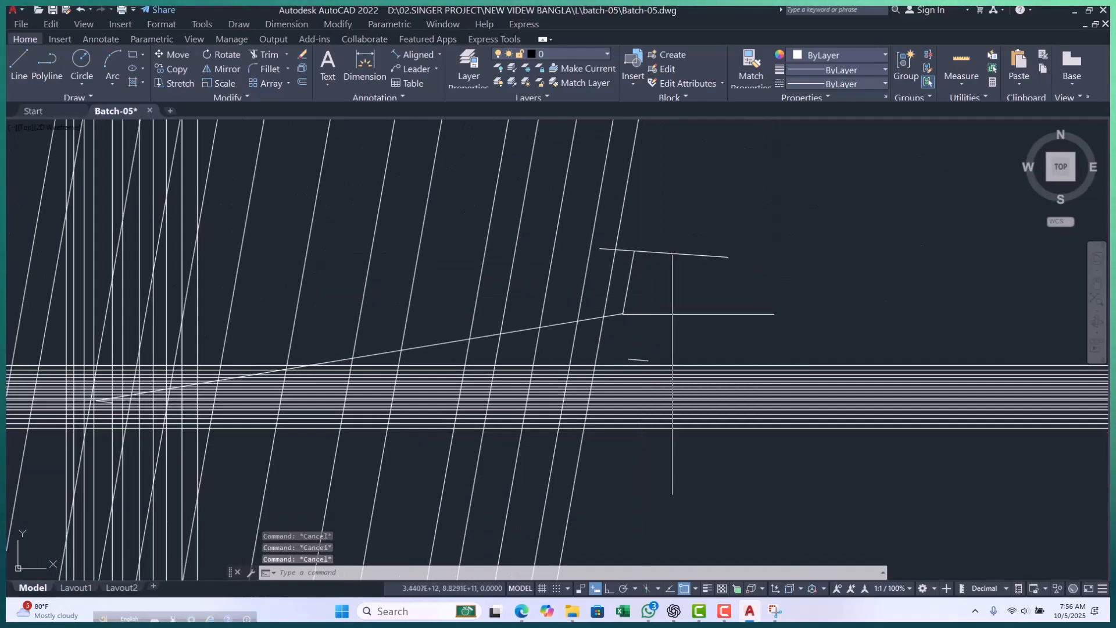
{"action": "scroll", "coordinate": [678, 279], "scroll_direction": "down", "scroll_amount": 4}
{"action": "left_click", "coordinate": [697, 207]}
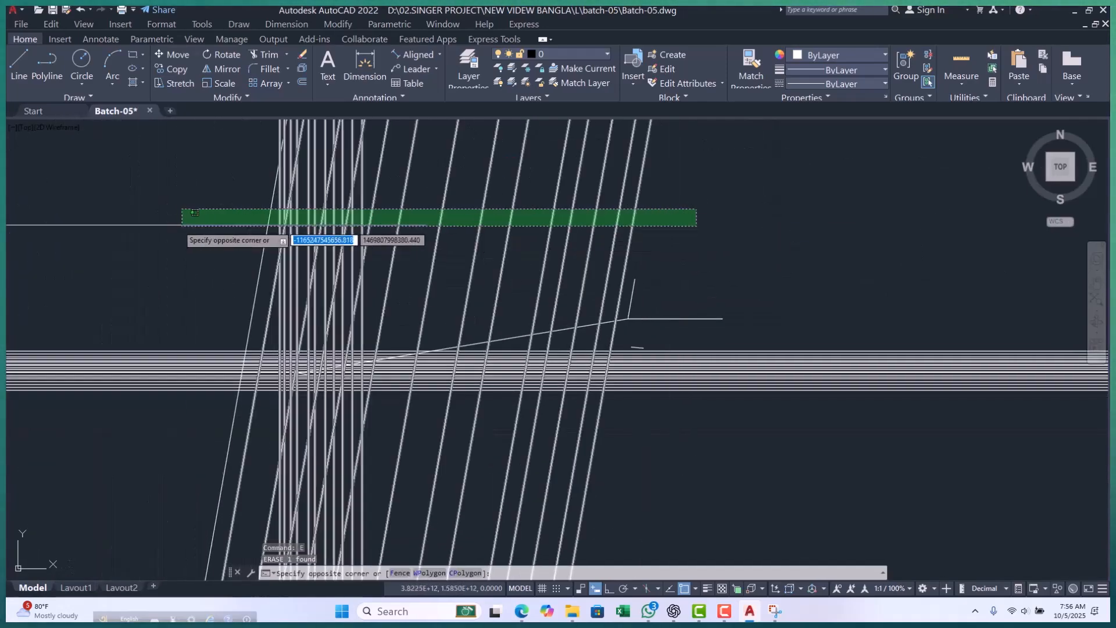
{"action": "left_click", "coordinate": [173, 222]}
{"action": "type", "text": "e"}
{"action": "key", "text": "space"}
{"action": "left_click", "coordinate": [884, 290]}
{"action": "left_click", "coordinate": [842, 449]}
{"action": "key", "text": "space"}
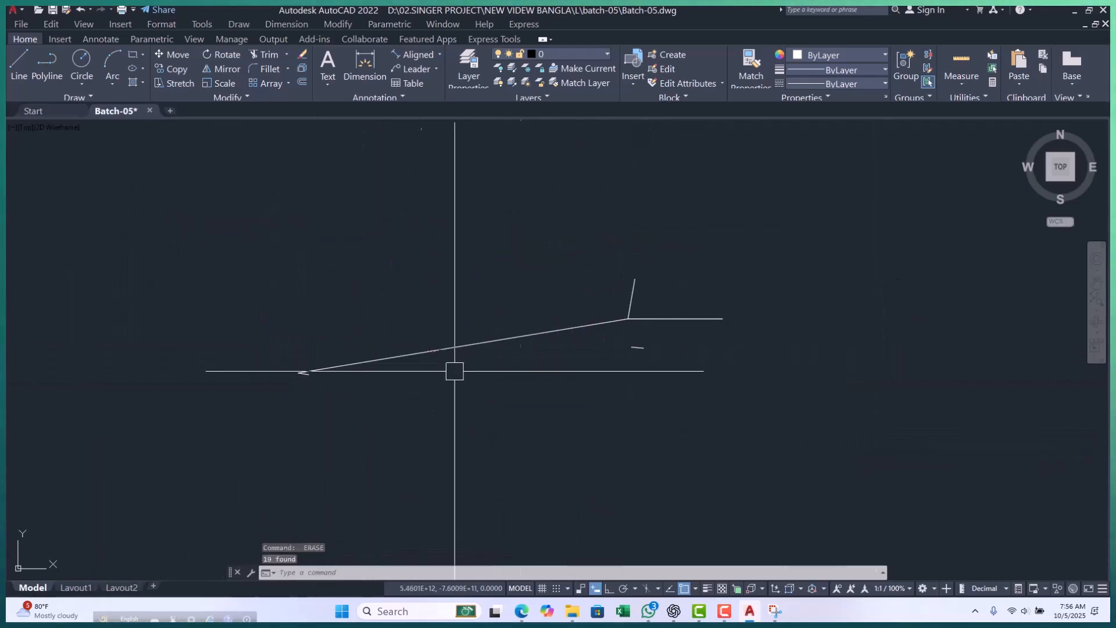
Move the slanted segment and the horizontal line together from their shared corner to the far lower end of the long polyline.
{"action": "scroll", "coordinate": [673, 310], "scroll_direction": "up", "scroll_amount": 2}
{"action": "left_click", "coordinate": [692, 299]}
{"action": "left_click", "coordinate": [660, 347]}
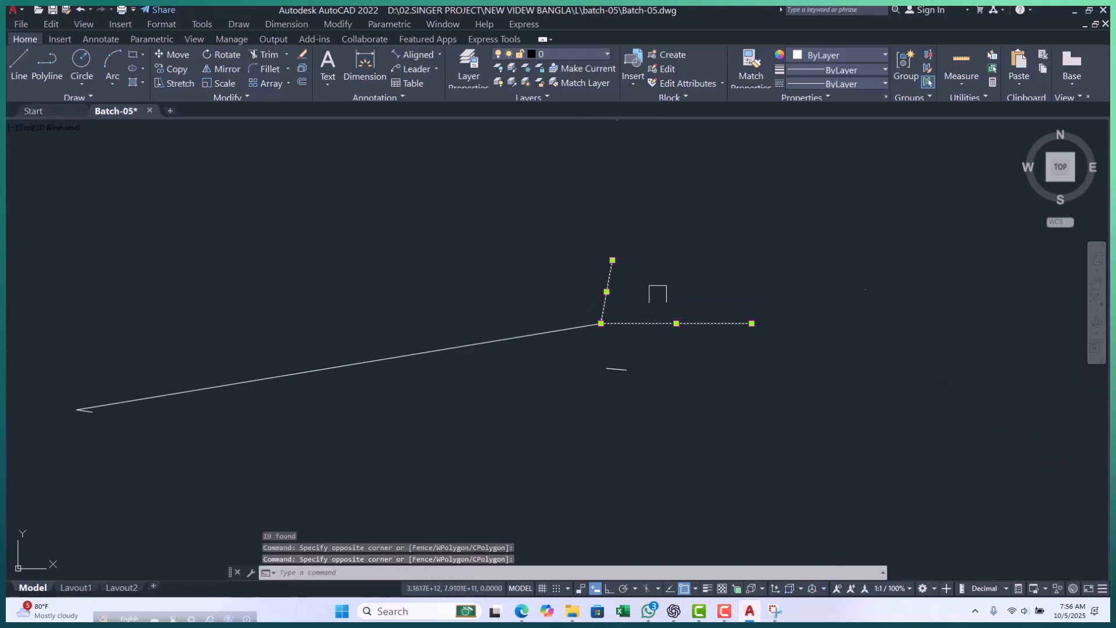
{"action": "type", "text": "m"}
{"action": "key", "text": "space"}
{"action": "scroll", "coordinate": [616, 329], "scroll_direction": "up", "scroll_amount": 4}
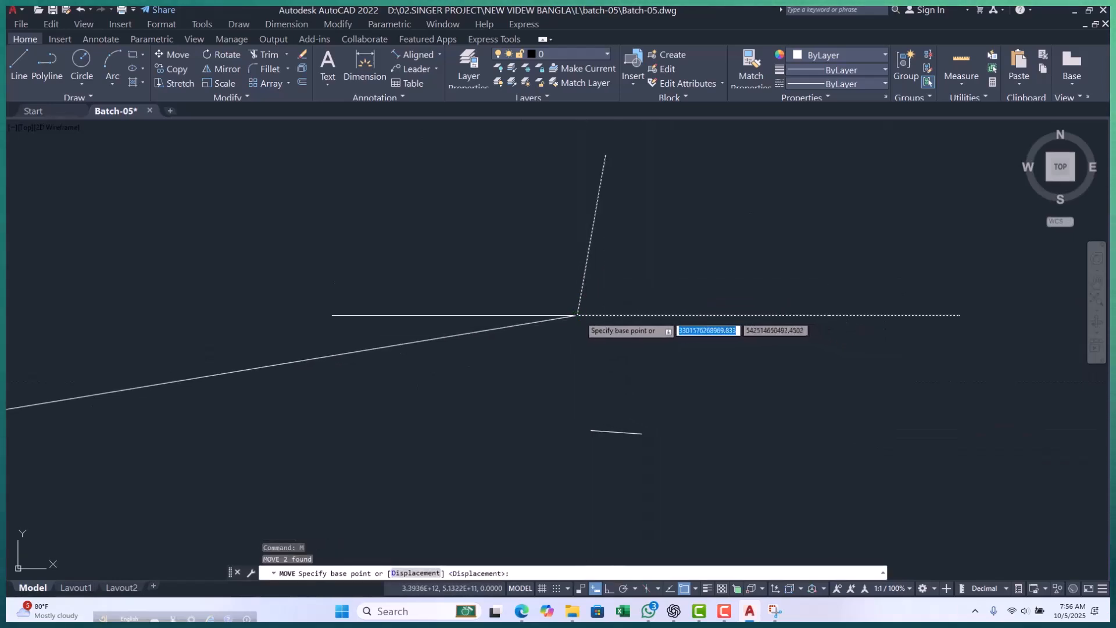
{"action": "left_click", "coordinate": [579, 315]}
{"action": "scroll", "coordinate": [621, 298], "scroll_direction": "down", "scroll_amount": 6}
{"action": "scroll", "coordinate": [328, 348], "scroll_direction": "up", "scroll_amount": 6}
{"action": "scroll", "coordinate": [137, 351], "scroll_direction": "up", "scroll_amount": 3}
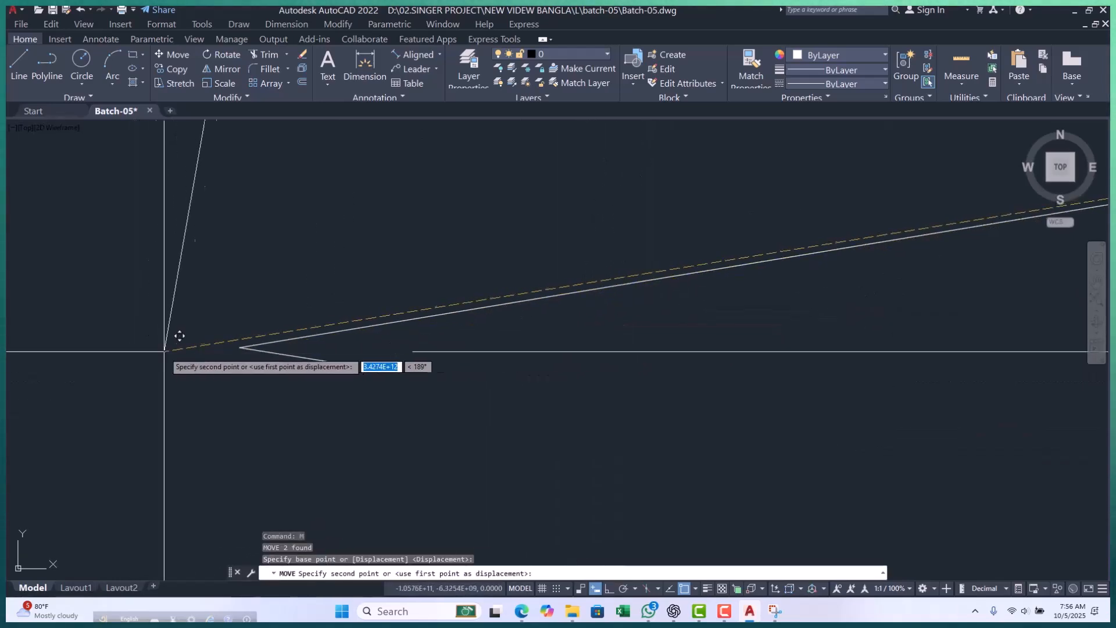
{"action": "key", "text": "Escape"}
{"action": "key", "text": "Escape"}
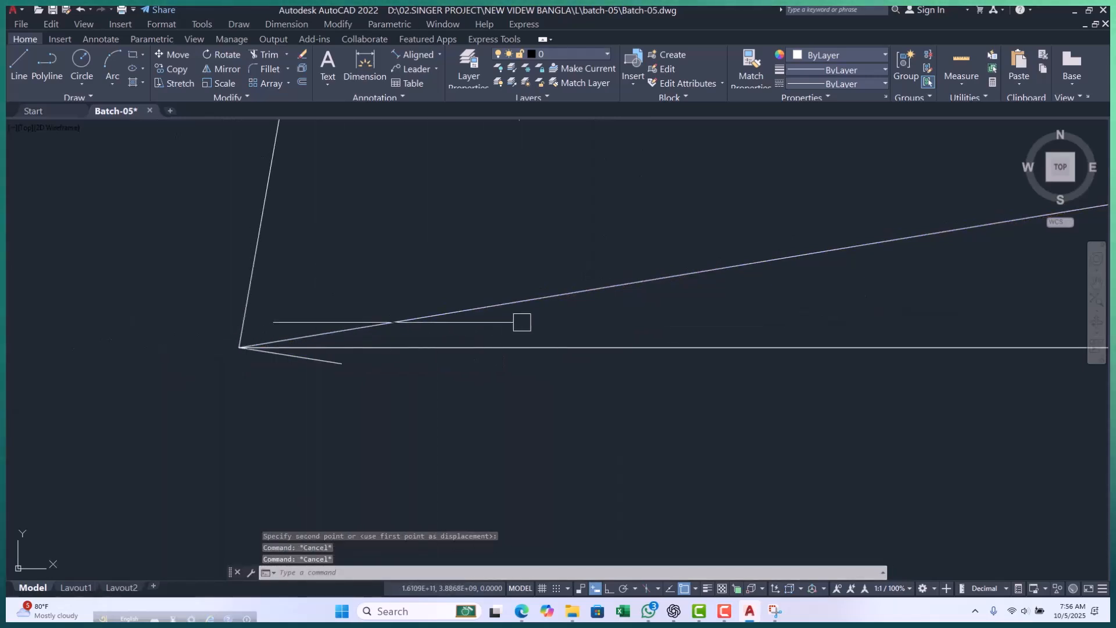
Erase the long polyline and the small sloping line at the moved lines' shared corner.
{"action": "left_click", "coordinate": [463, 266]}
{"action": "type", "text": "e"}
{"action": "key", "text": "space"}
{"action": "scroll", "coordinate": [463, 273], "scroll_direction": "down", "scroll_amount": 4}
{"action": "scroll", "coordinate": [392, 323], "scroll_direction": "up", "scroll_amount": 4}
{"action": "left_click", "coordinate": [420, 292]}
{"action": "key", "text": "space"}
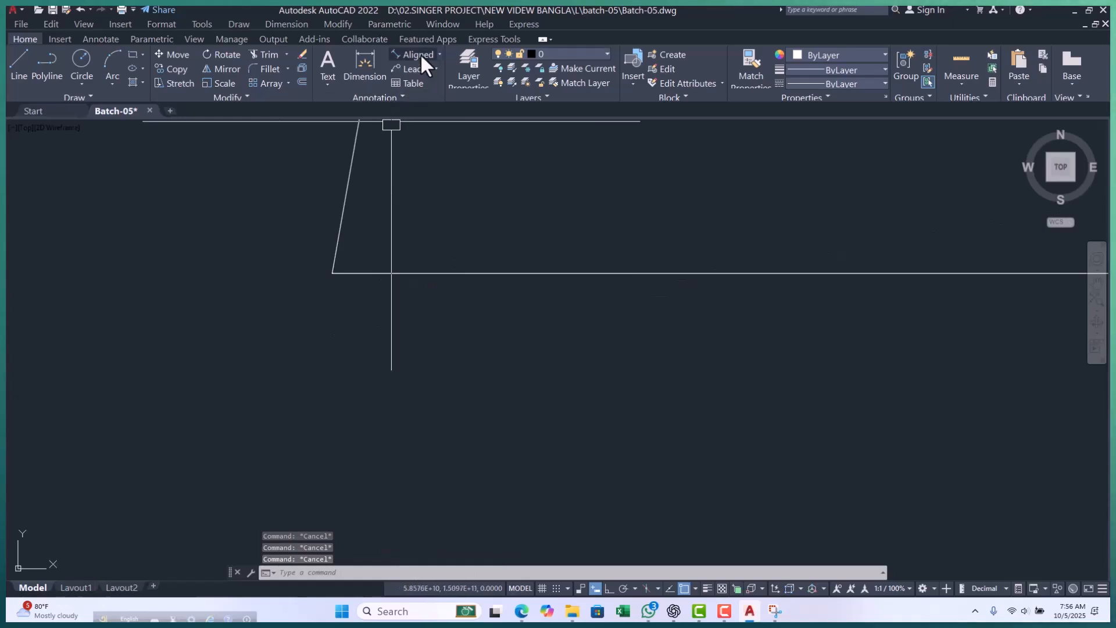
{"action": "left_click", "coordinate": [418, 54]}
{"action": "key", "text": "Escape"}
{"action": "key", "text": "Escape"}
{"action": "key", "text": "Escape"}
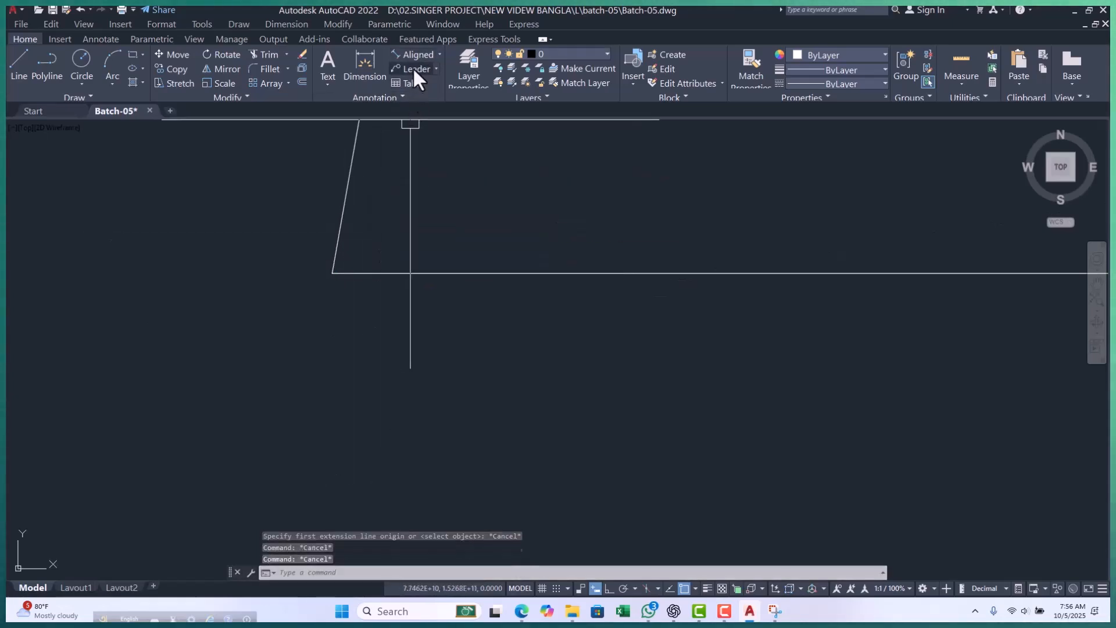
Add an angular dimension between the slanted segment and the horizontal line, placing its arc near their shared corner.
{"action": "left_click", "coordinate": [440, 52]}
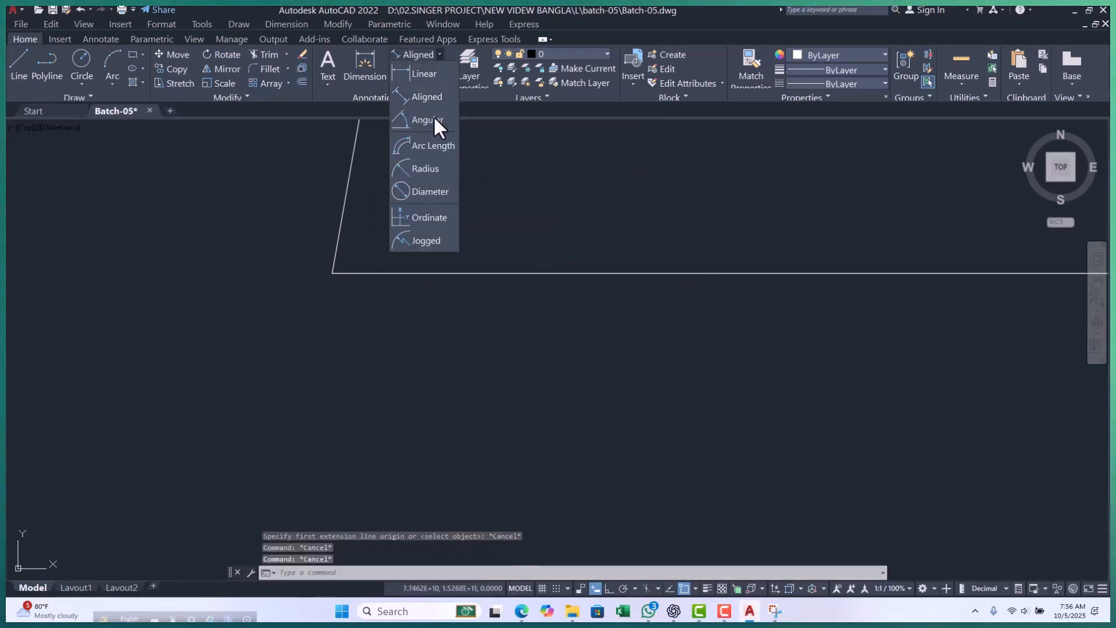
{"action": "left_click", "coordinate": [434, 115]}
{"action": "left_click", "coordinate": [343, 208]}
{"action": "left_click", "coordinate": [356, 270]}
{"action": "scroll", "coordinate": [349, 256], "scroll_direction": "up", "scroll_amount": 2}
{"action": "left_click", "coordinate": [309, 281]}
Examine the middle of the angular dimension's arc to look for its text.
{"action": "scroll", "coordinate": [317, 244], "scroll_direction": "up", "scroll_amount": 6}
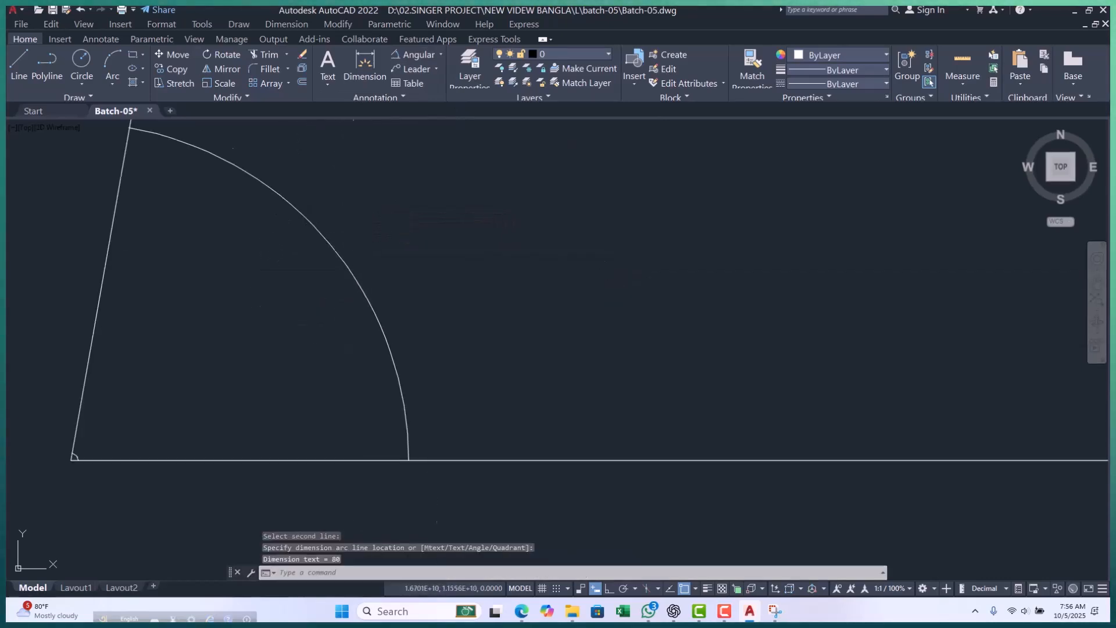
{"action": "scroll", "coordinate": [312, 227], "scroll_direction": "up", "scroll_amount": 4}
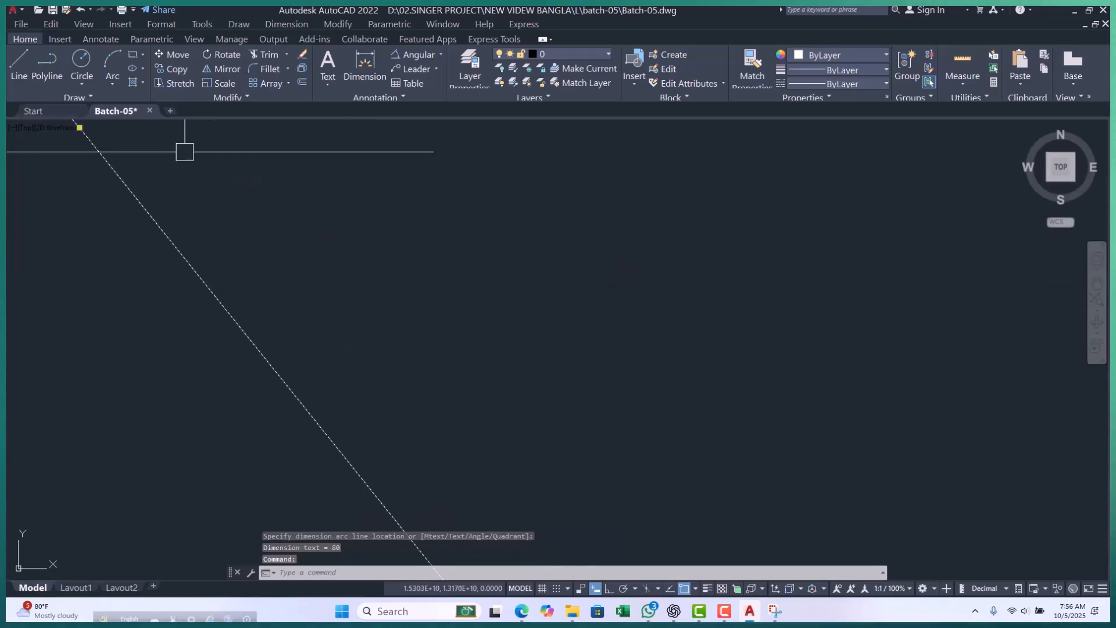
{"action": "scroll", "coordinate": [331, 250], "scroll_direction": "down", "scroll_amount": 5}
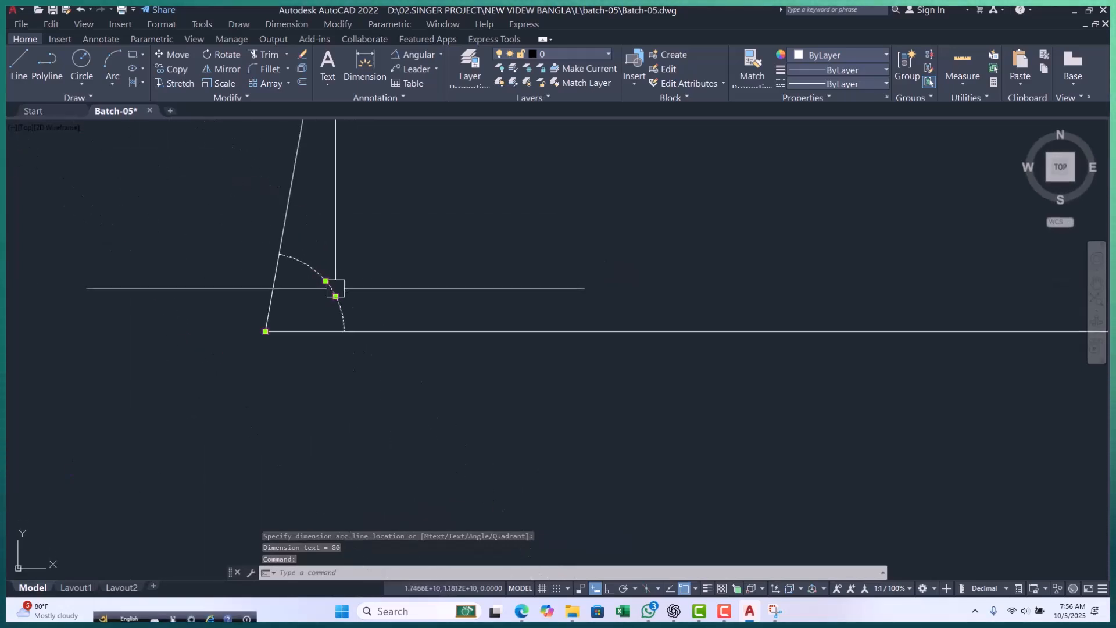
{"action": "scroll", "coordinate": [308, 239], "scroll_direction": "up", "scroll_amount": 8}
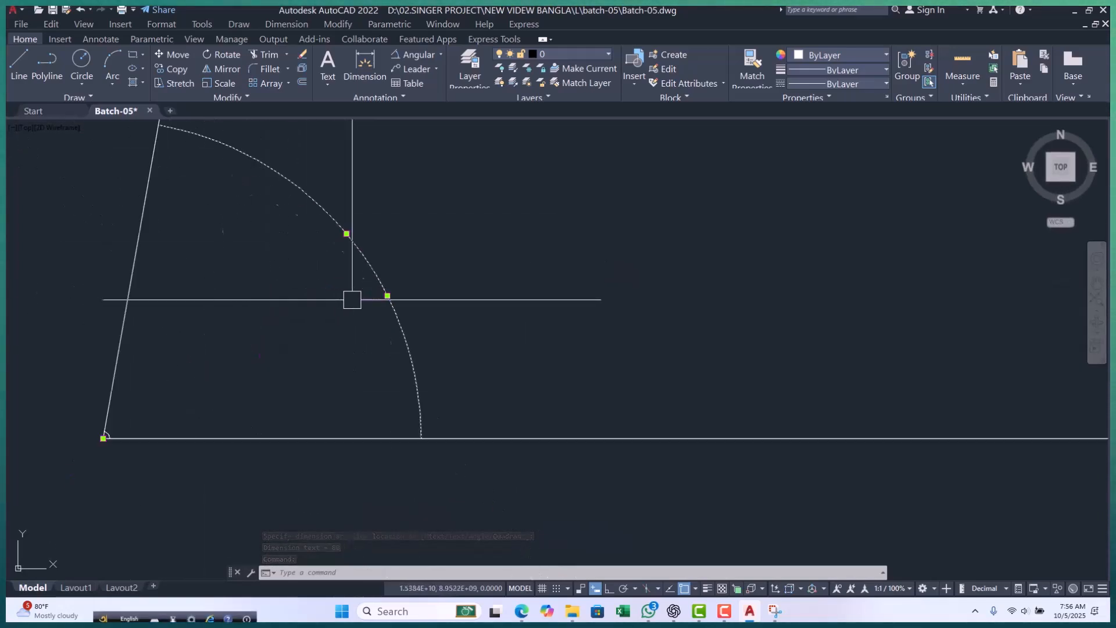
{"action": "key", "text": "Escape"}
{"action": "key", "text": "Escape"}
{"action": "key", "text": "Escape"}
{"action": "scroll", "coordinate": [381, 367], "scroll_direction": "down", "scroll_amount": 8}
{"action": "type", "text": "pl"}
{"action": "key", "text": "Return"}
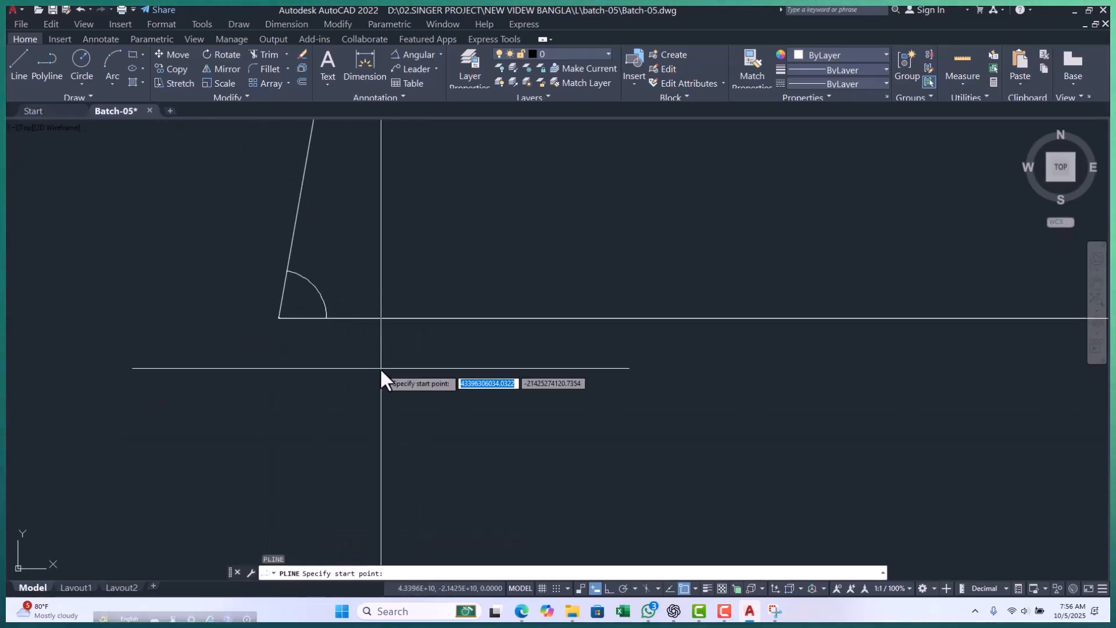
{"action": "type", "text": "0,0"}
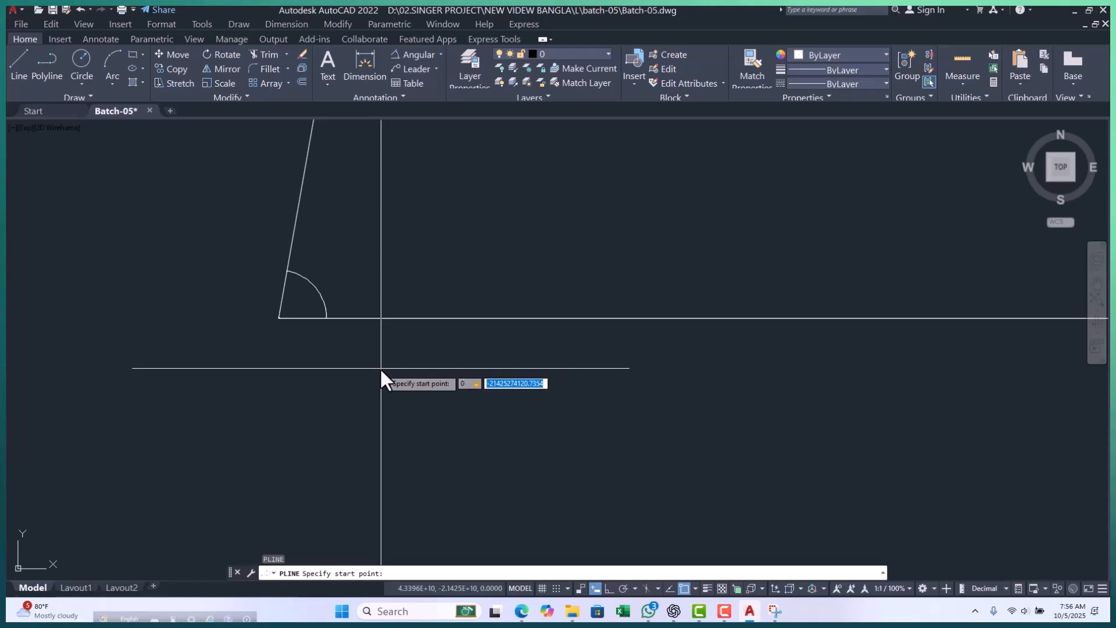
{"action": "key", "text": "Return"}
{"action": "scroll", "coordinate": [369, 370], "scroll_direction": "down", "scroll_amount": 2}
{"action": "scroll", "coordinate": [348, 341], "scroll_direction": "up", "scroll_amount": 6}
{"action": "scroll", "coordinate": [302, 314], "scroll_direction": "up", "scroll_amount": 4}
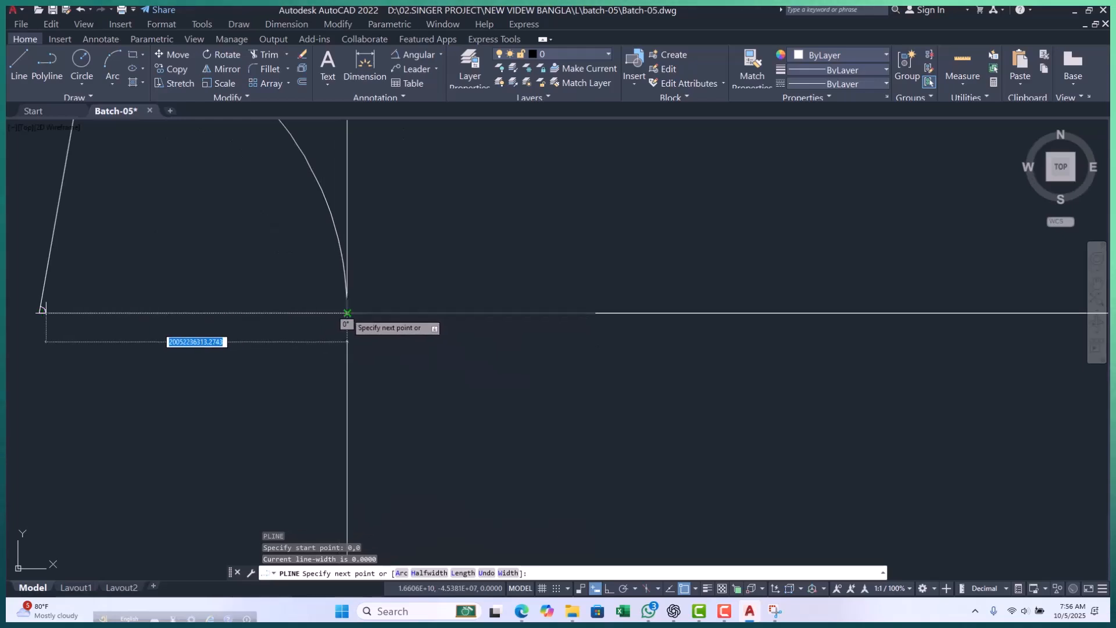
{"action": "key", "text": "Escape"}
{"action": "key", "text": "Escape"}
{"action": "key", "text": "Escape"}
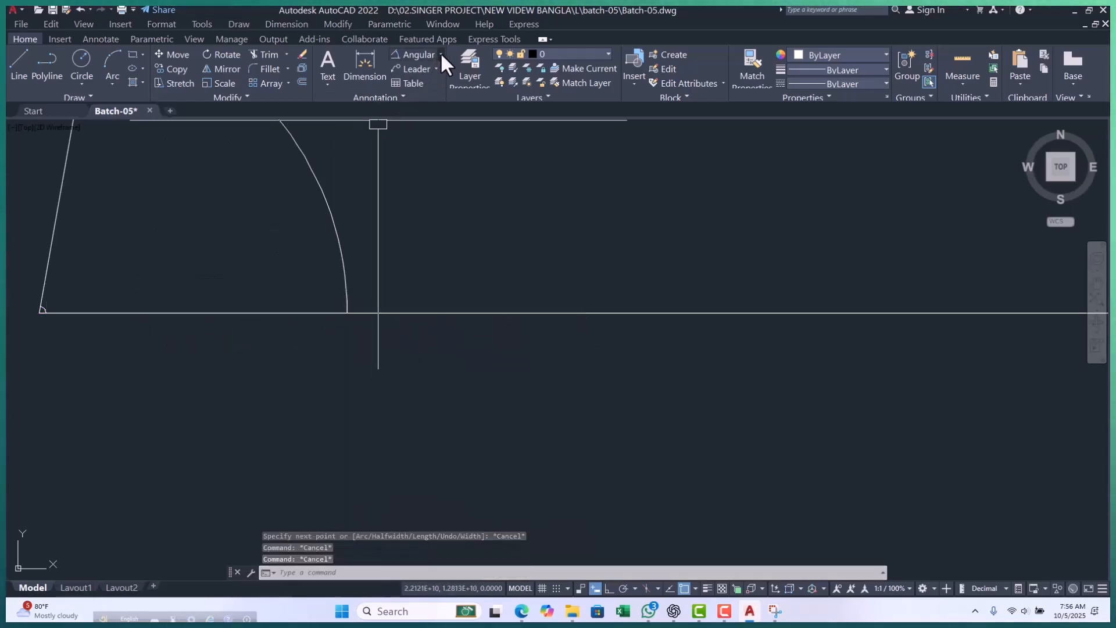
Add a linear dimension from the angle's corner to the arc's end on the horizontal line, placing it just below that line.
{"action": "left_click", "coordinate": [440, 54]}
{"action": "left_click", "coordinate": [415, 75]}
{"action": "scroll", "coordinate": [33, 314], "scroll_direction": "up", "scroll_amount": 4}
{"action": "left_click", "coordinate": [55, 296]}
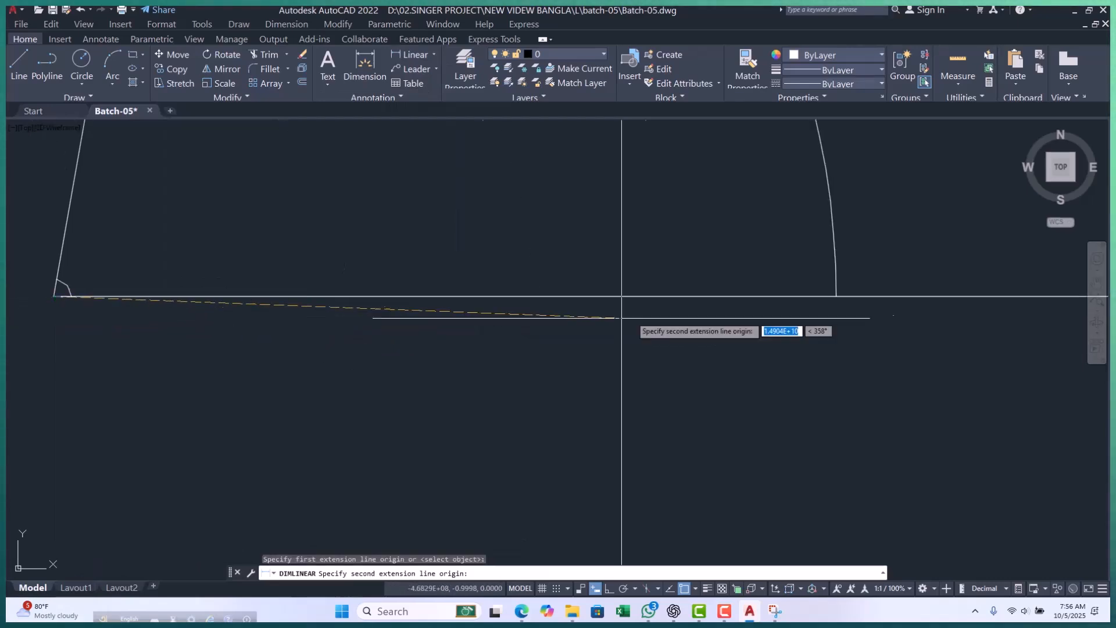
{"action": "left_click", "coordinate": [836, 296]}
{"action": "scroll", "coordinate": [514, 297], "scroll_direction": "down", "scroll_amount": 4}
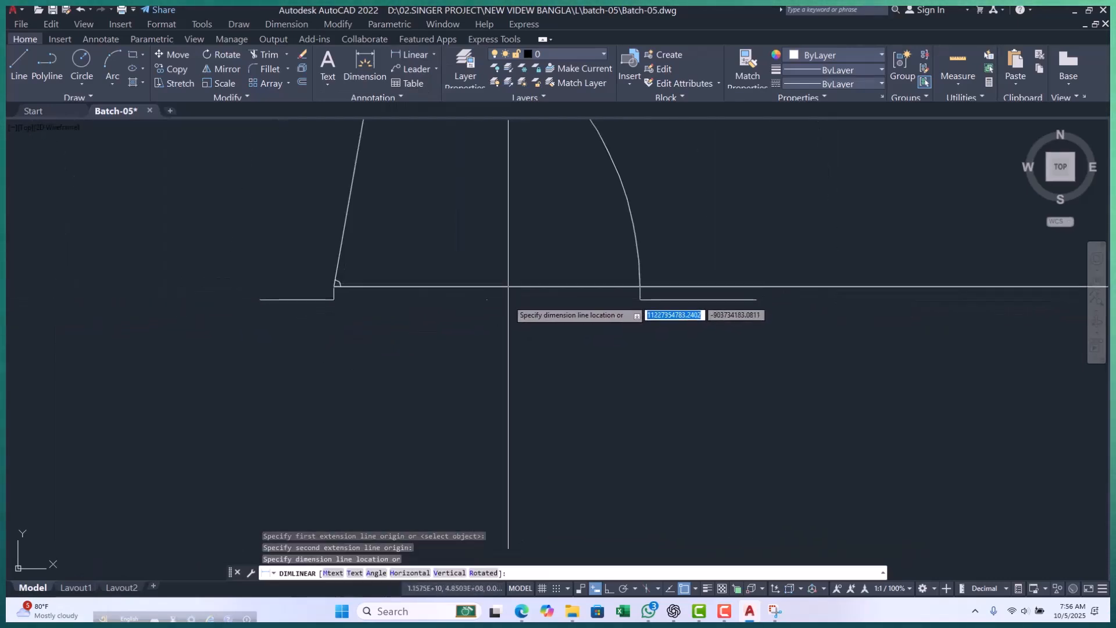
{"action": "left_click", "coordinate": [507, 300]}
Select the linear dimension below the horizontal line and examine its text to read the distance.
{"action": "scroll", "coordinate": [506, 301], "scroll_direction": "up", "scroll_amount": 12}
{"action": "left_click", "coordinate": [525, 235]}
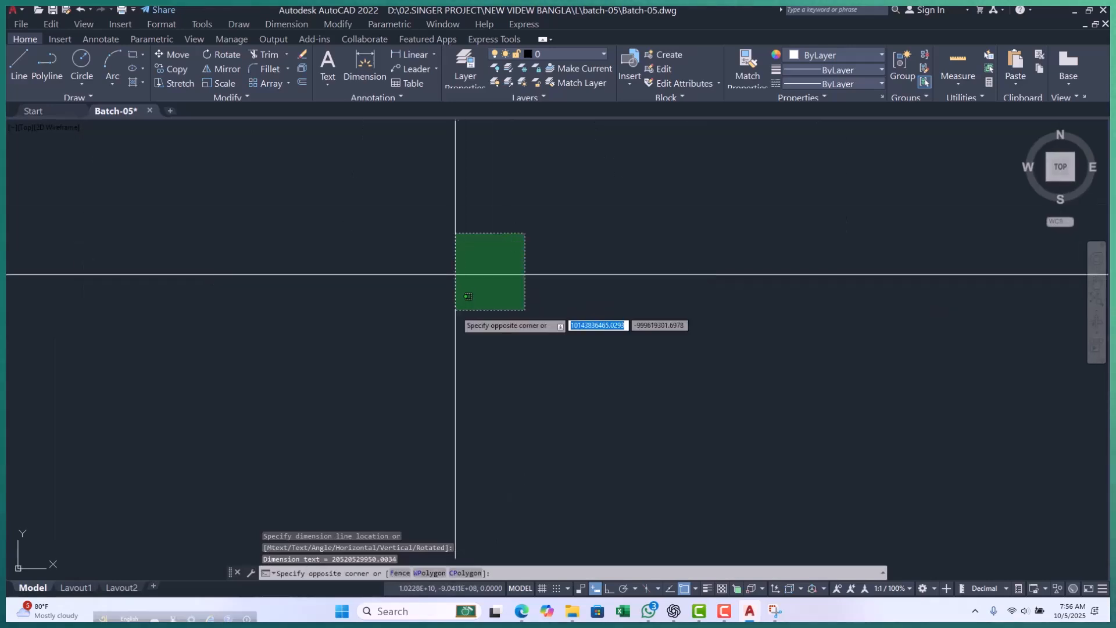
{"action": "left_click", "coordinate": [456, 312]}
{"action": "scroll", "coordinate": [230, 271], "scroll_direction": "up", "scroll_amount": 12}
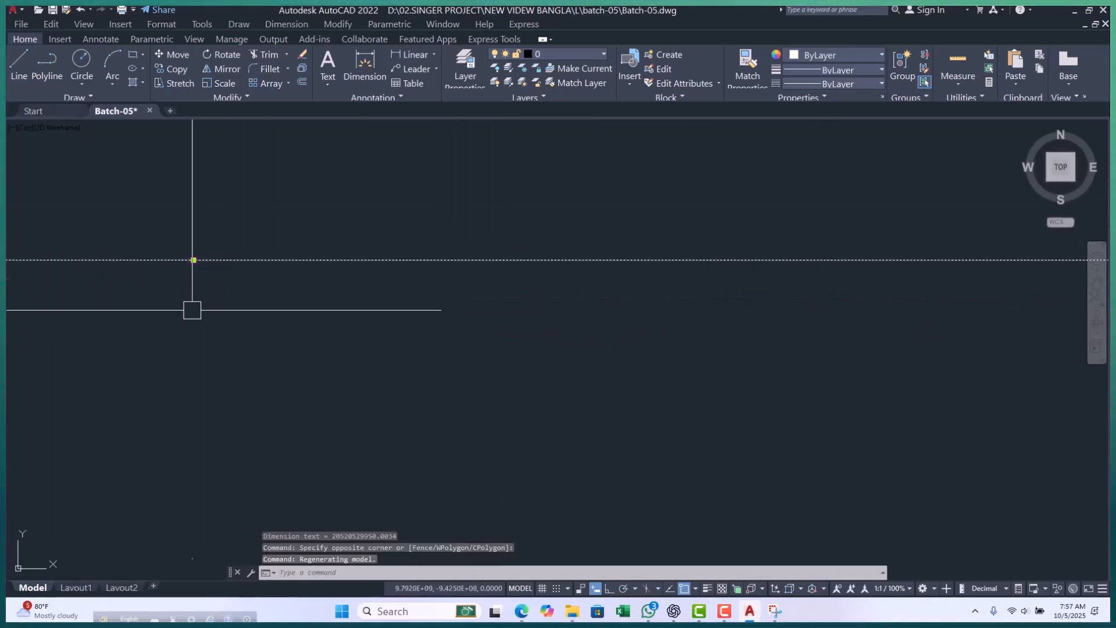
{"action": "scroll", "coordinate": [217, 311], "scroll_direction": "up", "scroll_amount": 14}
{"action": "middle_click_drag", "start_coordinate": [244, 256], "coordinate": [262, 286]}
{"action": "scroll", "coordinate": [355, 313], "scroll_direction": "down", "scroll_amount": 15}
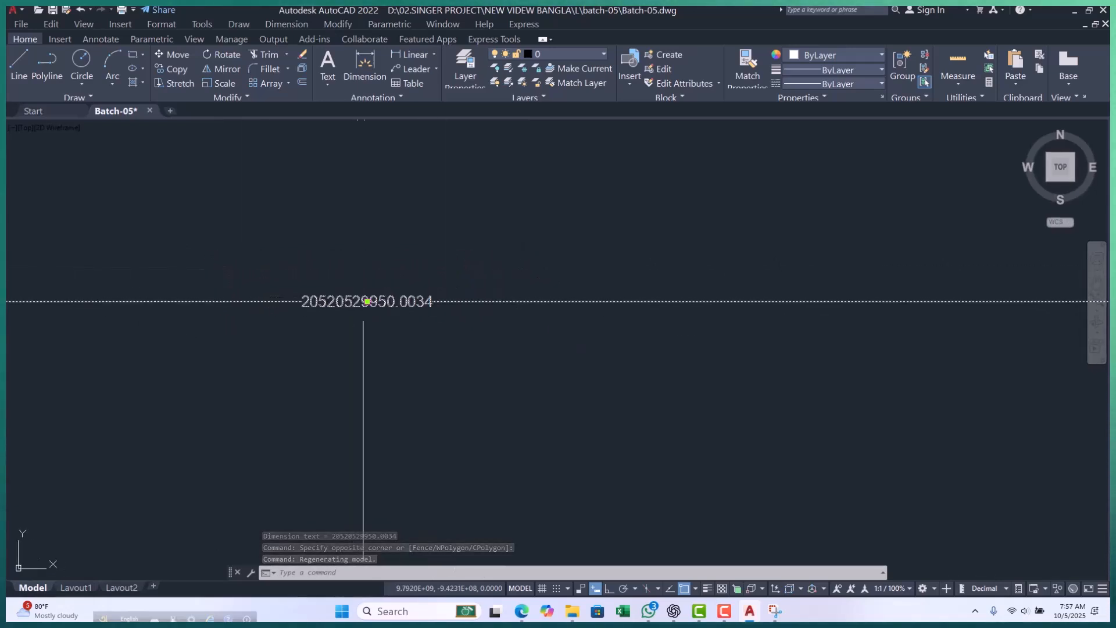
{"action": "scroll", "coordinate": [366, 358], "scroll_direction": "down", "scroll_amount": 10}
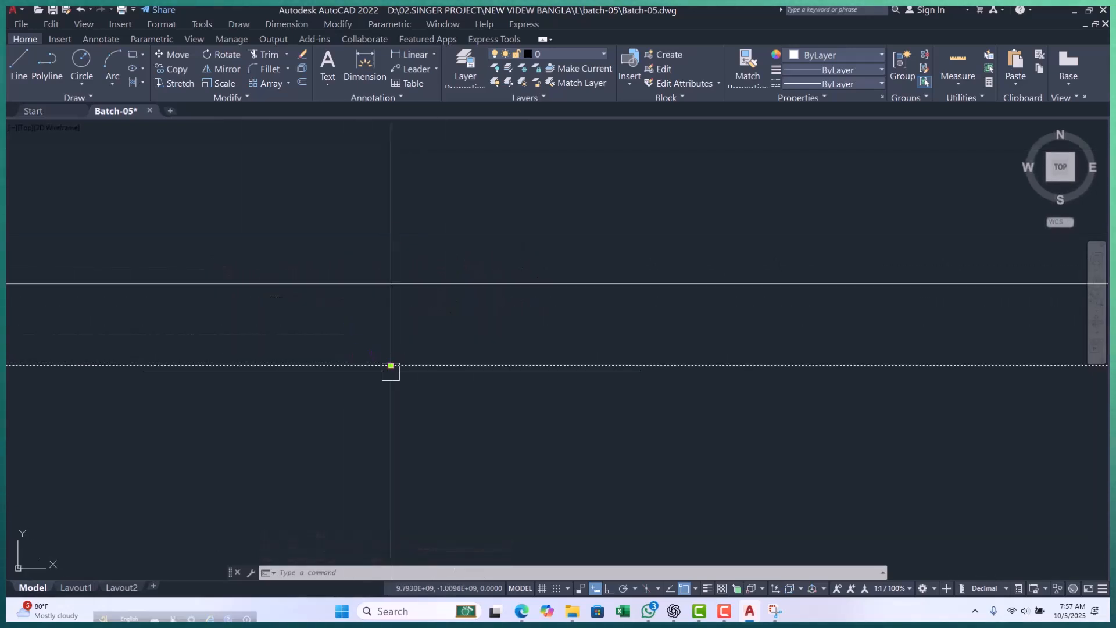
Erase the angular dimension at the corner and the linear dimension below the horizontal line.
{"action": "key", "text": "Escape"}
{"action": "left_click", "coordinate": [463, 231]}
{"action": "key", "text": "Escape"}
{"action": "left_click", "coordinate": [394, 283]}
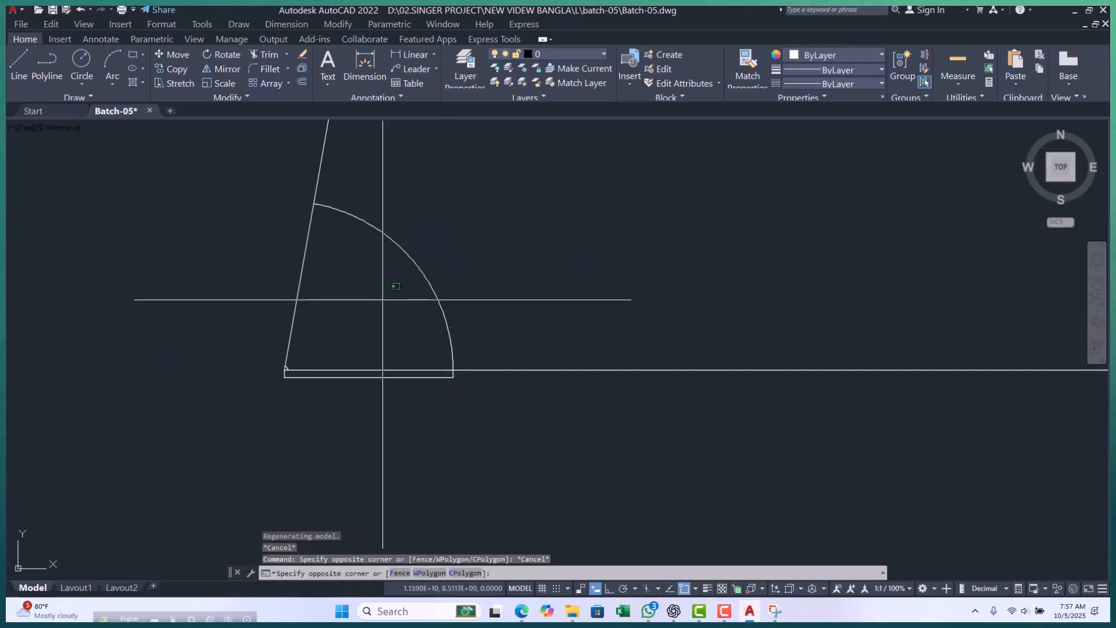
{"action": "key", "text": "Escape"}
{"action": "key", "text": "Escape"}
{"action": "left_click", "coordinate": [449, 236]}
{"action": "left_click", "coordinate": [384, 275]}
{"action": "type", "text": "e"}
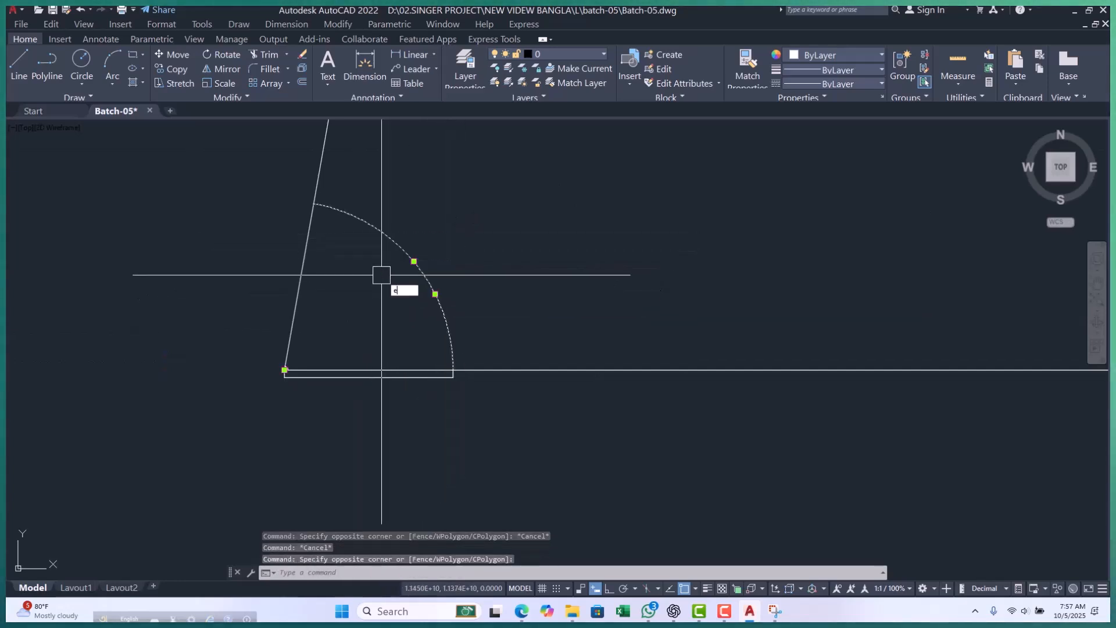
{"action": "key", "text": "Return"}
{"action": "scroll", "coordinate": [319, 368], "scroll_direction": "up", "scroll_amount": 8}
{"action": "left_click", "coordinate": [323, 370]}
{"action": "left_click", "coordinate": [229, 434]}
{"action": "key", "text": "space"}
{"action": "scroll", "coordinate": [154, 337], "scroll_direction": "up", "scroll_amount": 6}
{"action": "scroll", "coordinate": [259, 276], "scroll_direction": "up", "scroll_amount": 2}
{"action": "left_click", "coordinate": [290, 259]}
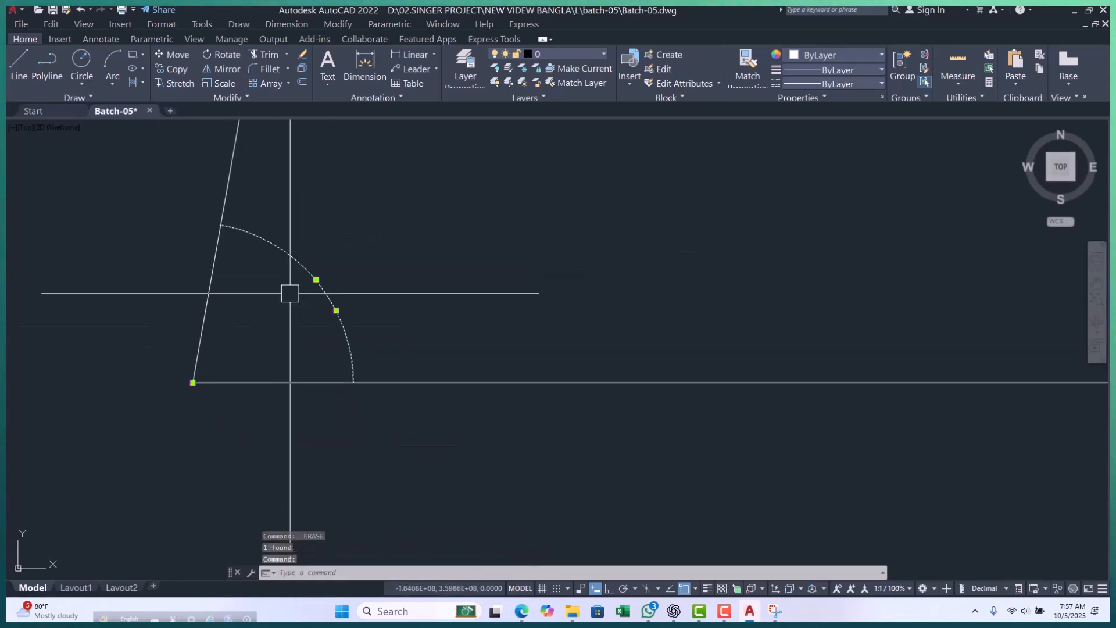
{"action": "key", "text": "Escape"}
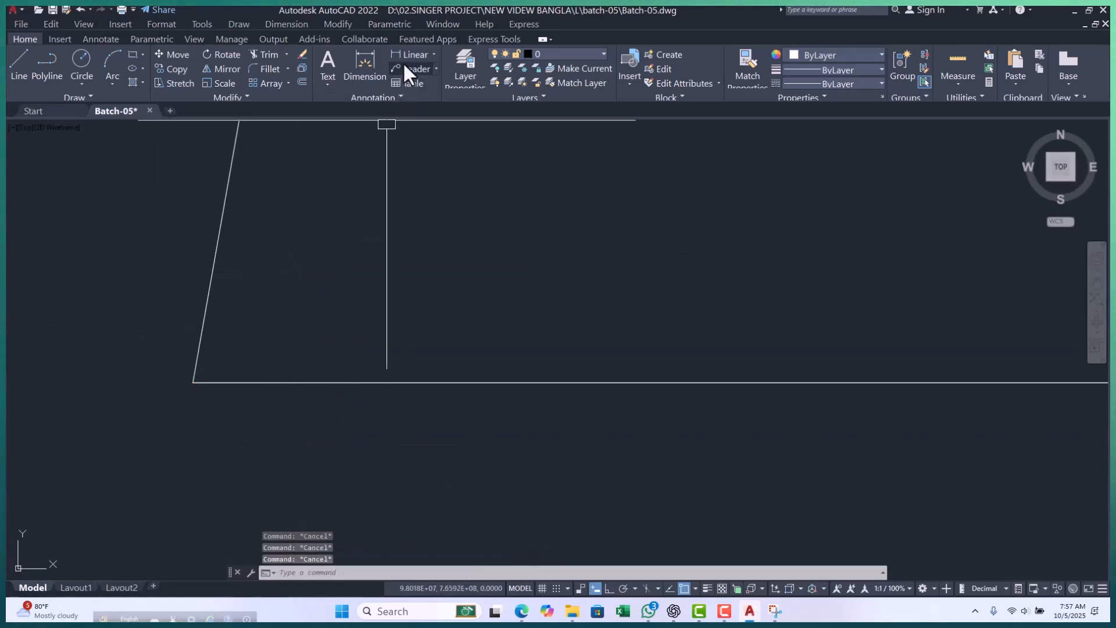
Add an angular dimension between the slanted segment and the horizontal line, placing its arc close to their shared corner.
{"action": "left_click", "coordinate": [433, 53]}
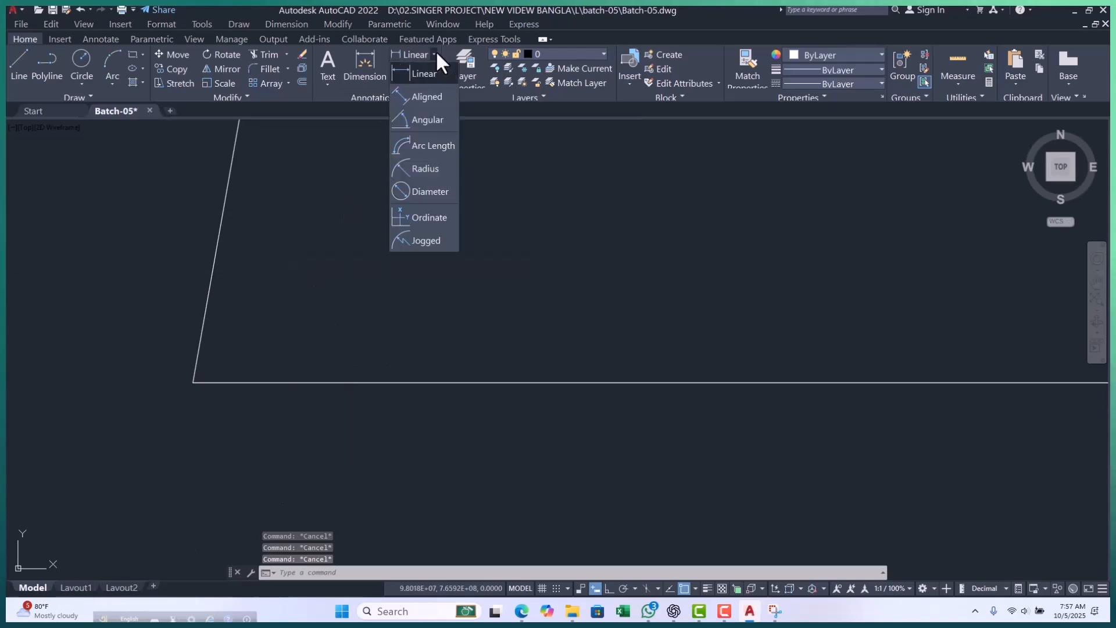
{"action": "left_click", "coordinate": [424, 120]}
{"action": "middle_click_drag", "start_coordinate": [174, 382], "coordinate": [279, 356]}
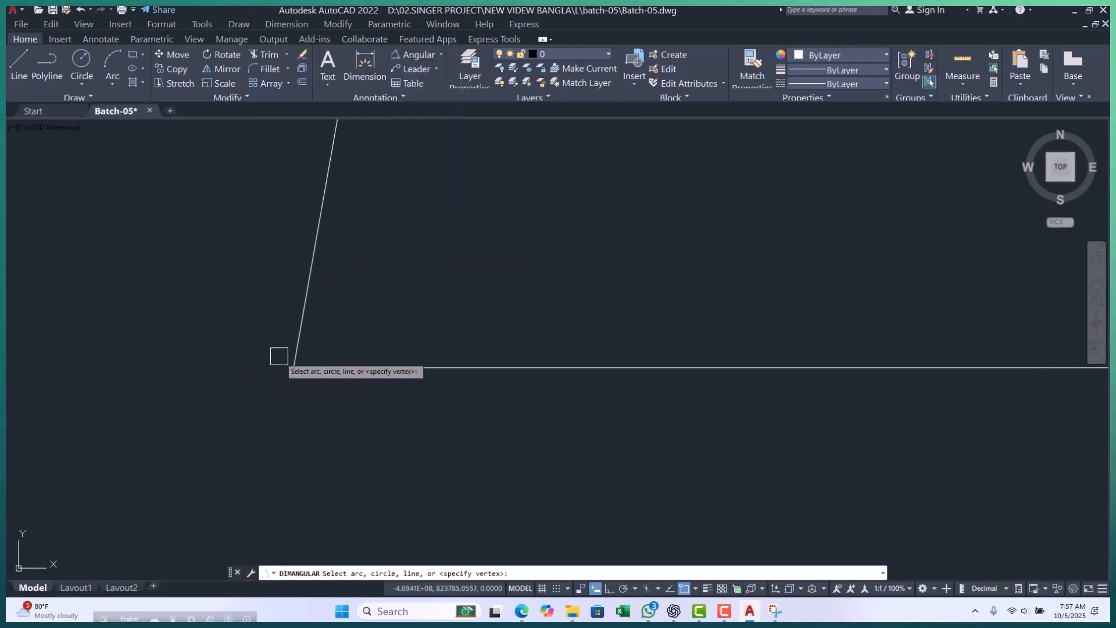
{"action": "scroll", "coordinate": [311, 369], "scroll_direction": "up", "scroll_amount": 3}
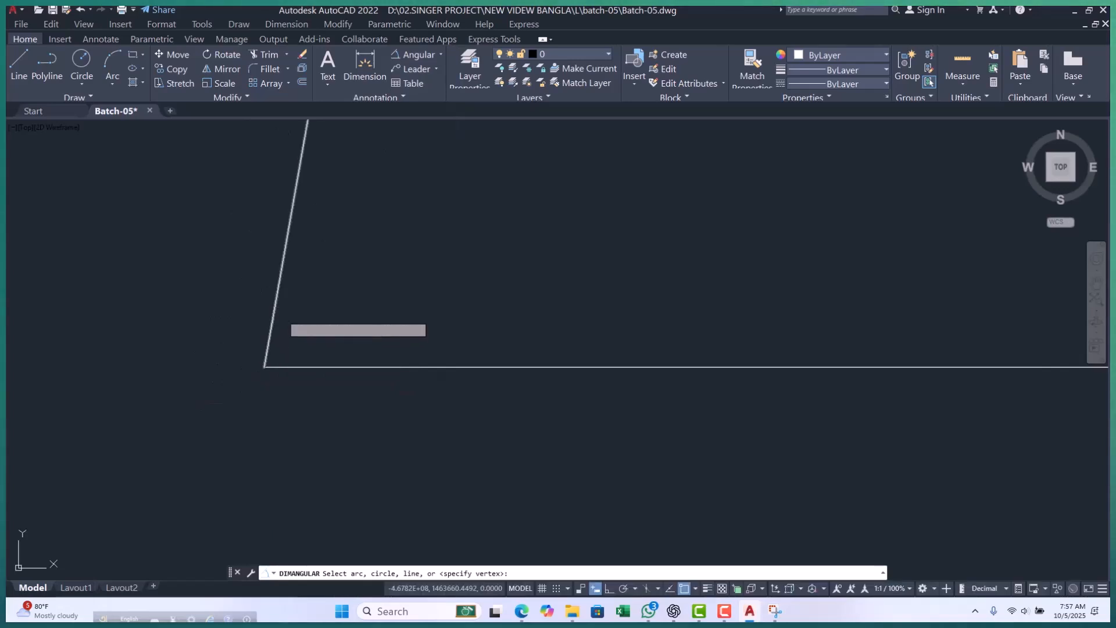
{"action": "left_click", "coordinate": [276, 351]}
{"action": "left_click", "coordinate": [273, 366]}
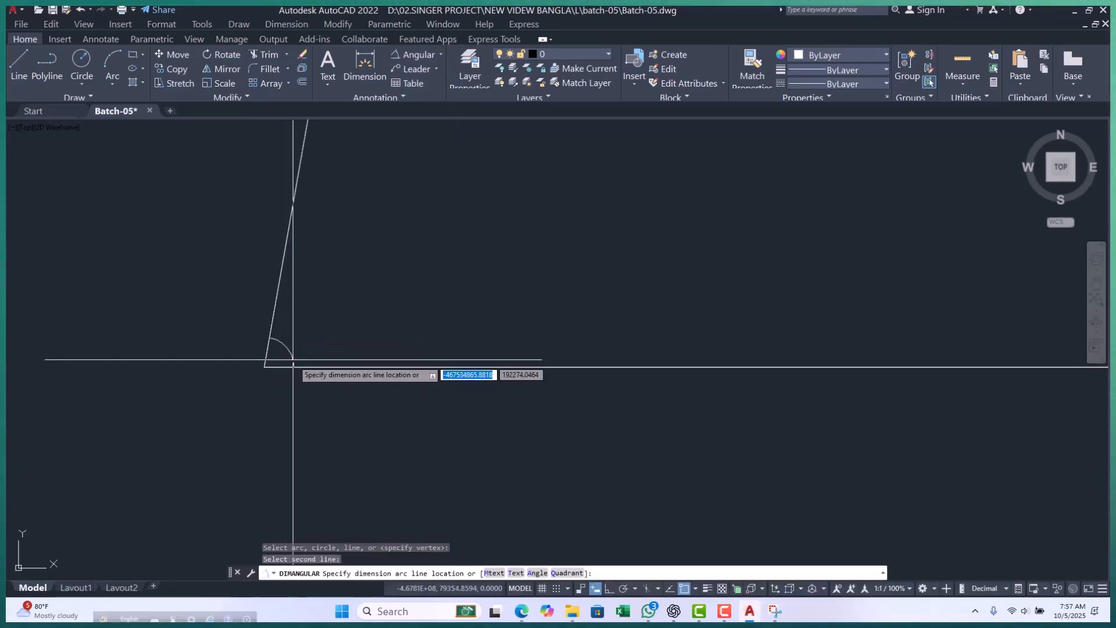
{"action": "left_click", "coordinate": [274, 349]}
Examine the middle of the new angular dimension's arc to read its text, deselecting the dimension.
{"action": "scroll", "coordinate": [295, 346], "scroll_direction": "up", "scroll_amount": 2}
{"action": "scroll", "coordinate": [336, 338], "scroll_direction": "up", "scroll_amount": 5}
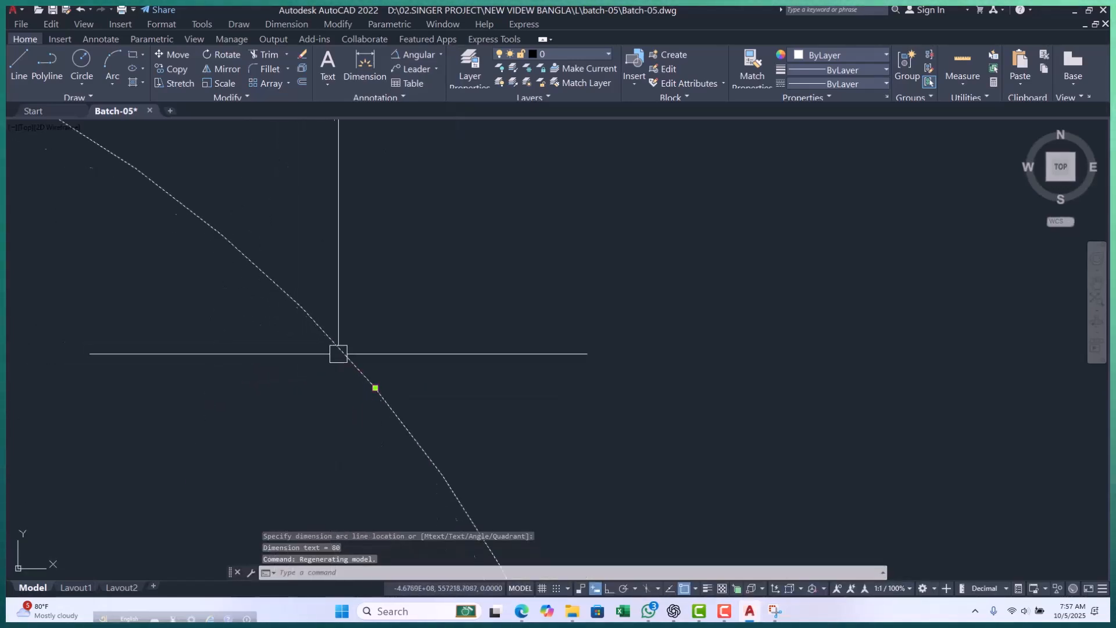
{"action": "scroll", "coordinate": [399, 314], "scroll_direction": "down", "scroll_amount": 5}
{"action": "key", "text": "Escape"}
{"action": "key", "text": "Escape"}
{"action": "key", "text": "Escape"}
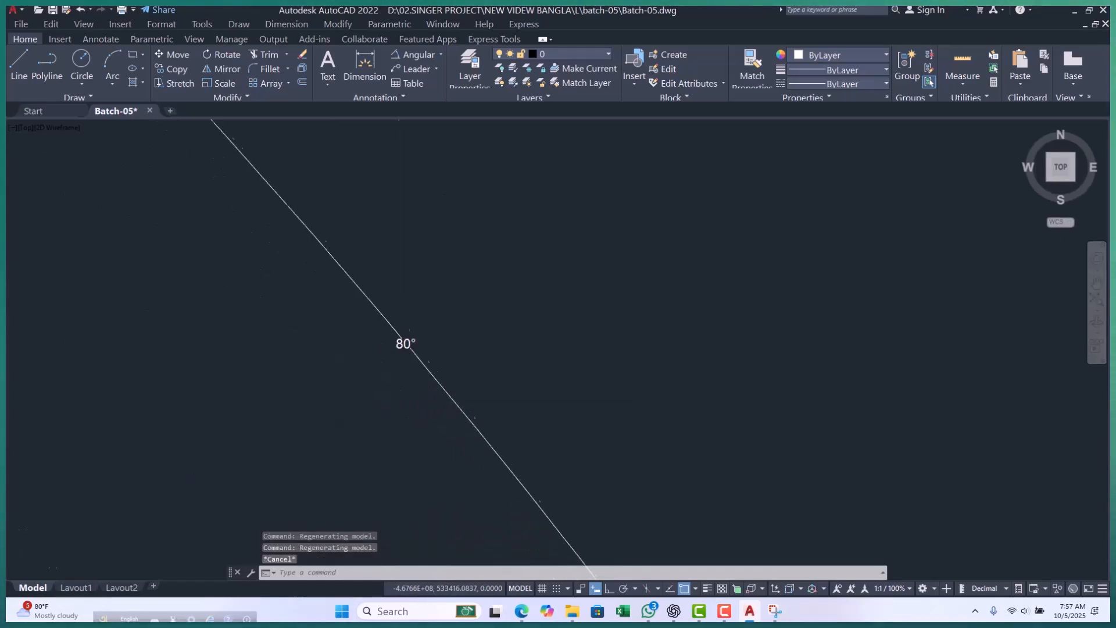
{"action": "scroll", "coordinate": [411, 335], "scroll_direction": "up", "scroll_amount": 3}
{"action": "scroll", "coordinate": [374, 290], "scroll_direction": "down", "scroll_amount": 10}
{"action": "scroll", "coordinate": [363, 326], "scroll_direction": "down", "scroll_amount": 8}
{"action": "scroll", "coordinate": [378, 308], "scroll_direction": "up", "scroll_amount": 12}
{"action": "scroll", "coordinate": [492, 347], "scroll_direction": "down", "scroll_amount": 2}
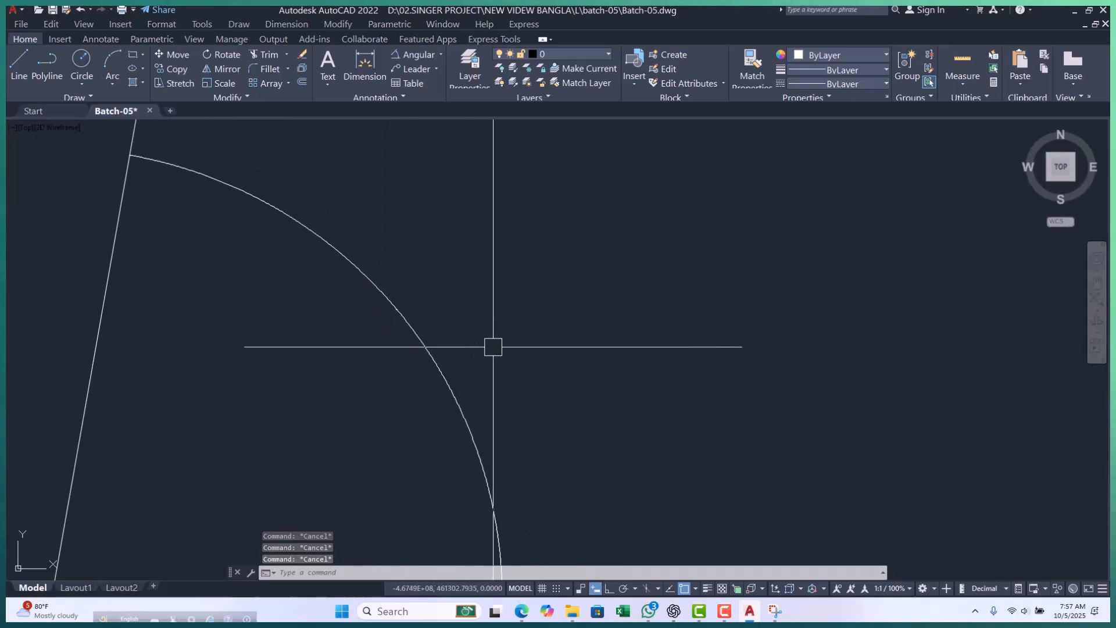
Set the Standard dimension style's text height to 3000.
{"action": "type", "text": "D"}
{"action": "key", "text": "Return"}
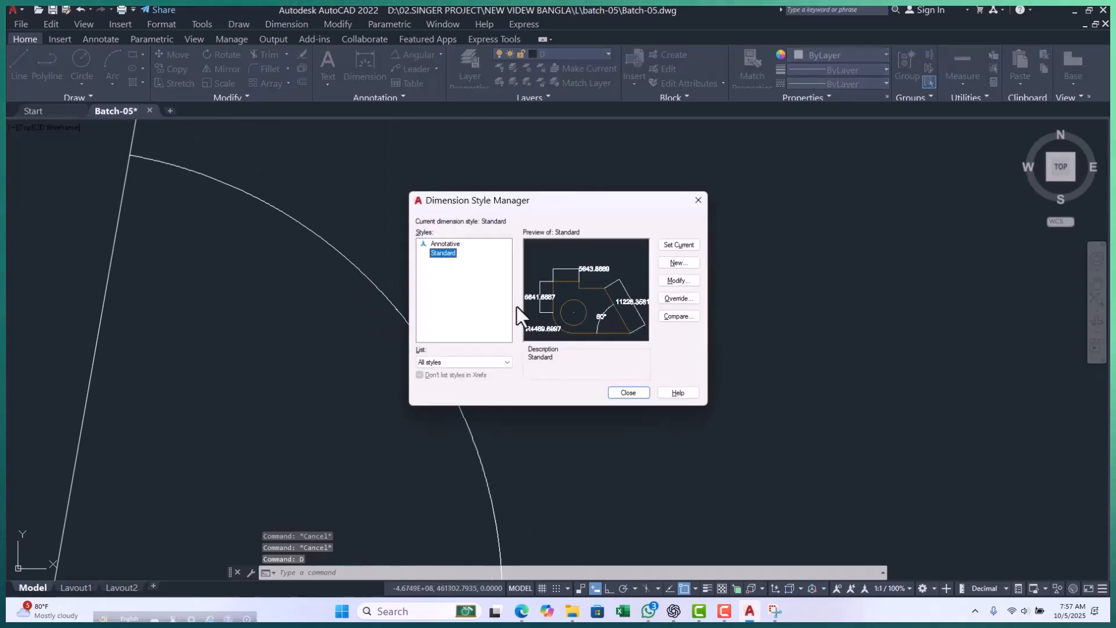
{"action": "left_click", "coordinate": [690, 281]}
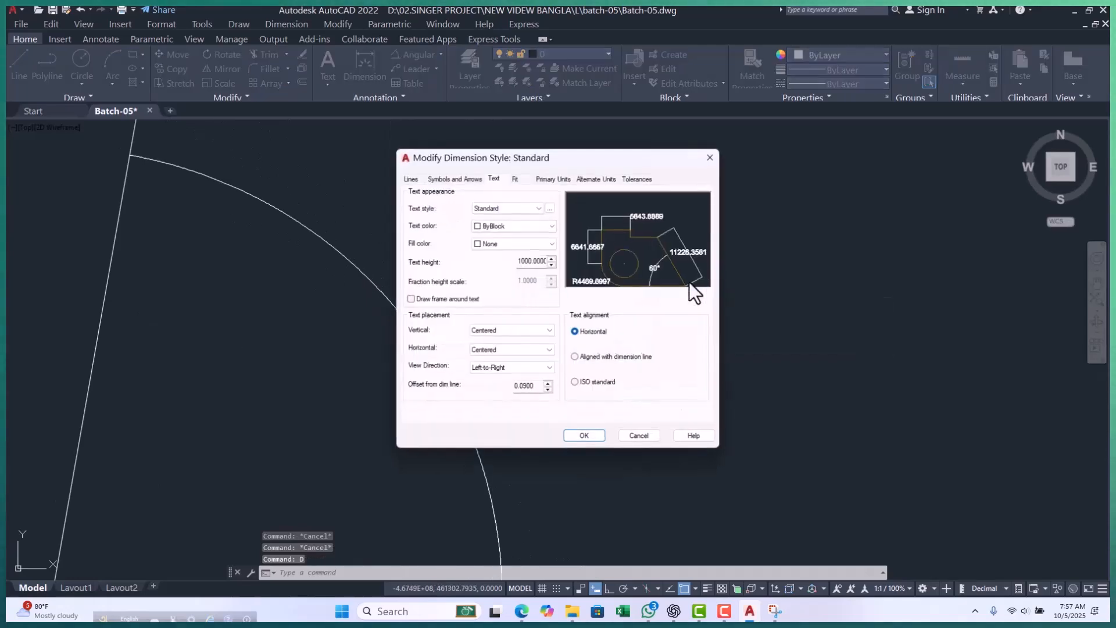
{"action": "double_click", "coordinate": [531, 261]}
{"action": "type", "text": "3000"}
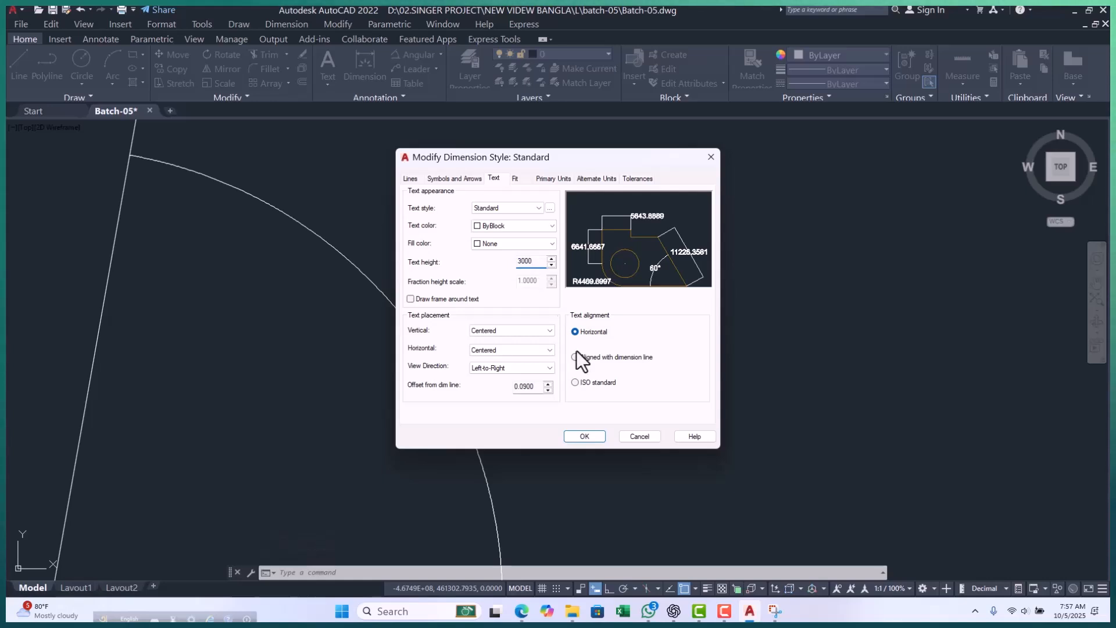
{"action": "left_click", "coordinate": [586, 436]}
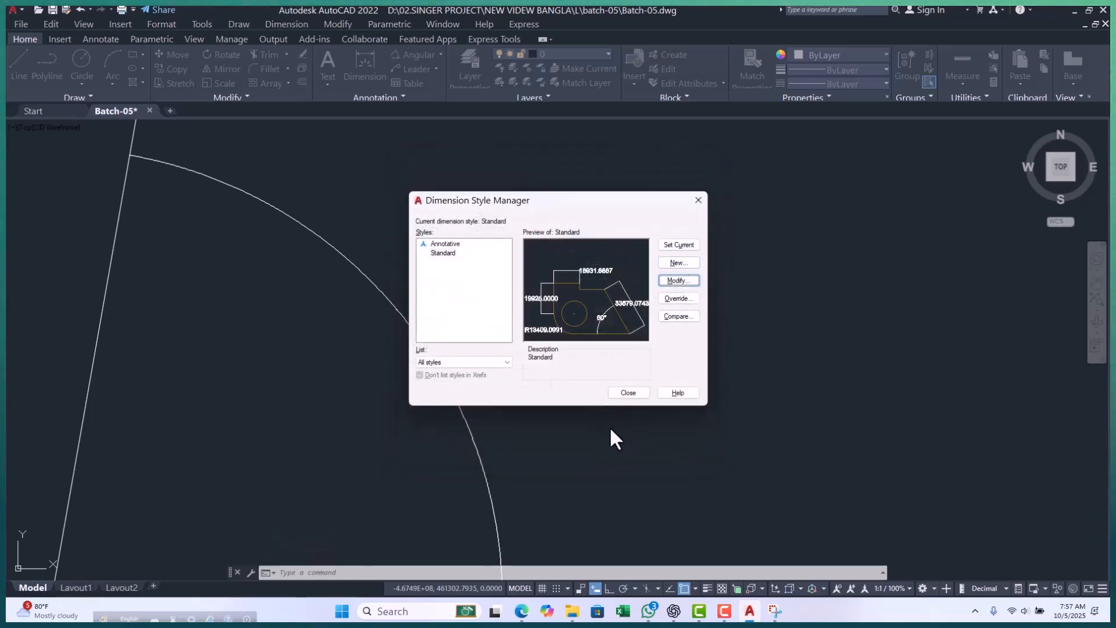
{"action": "left_click", "coordinate": [629, 393]}
{"action": "scroll", "coordinate": [376, 320], "scroll_direction": "up", "scroll_amount": 3}
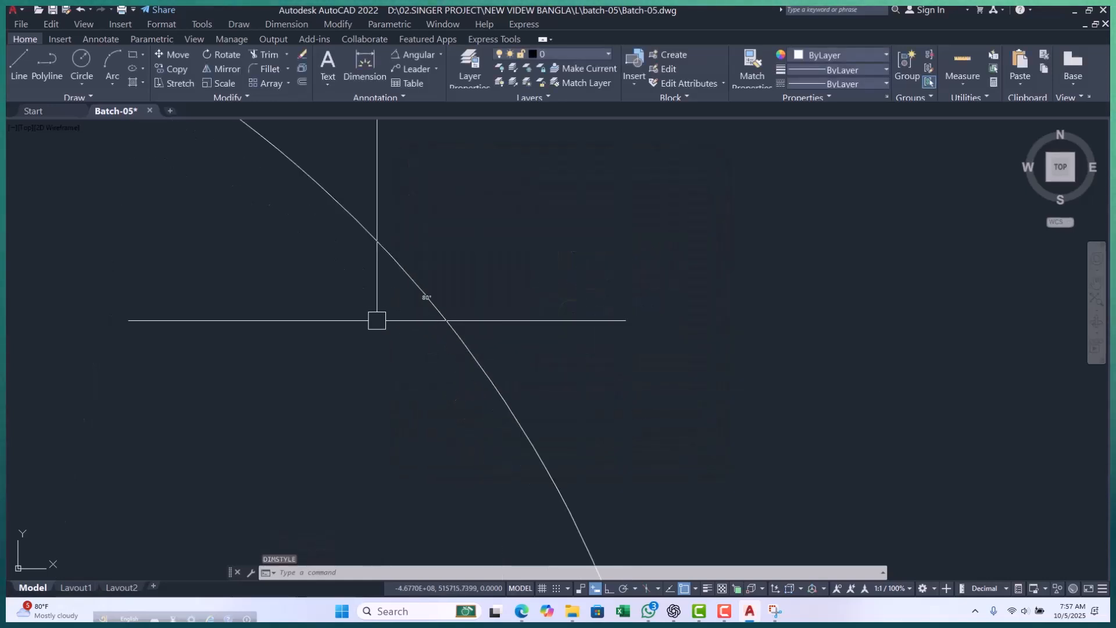
Set the Standard dimension style's text height to 100000.
{"action": "type", "text": "D"}
{"action": "key", "text": "Return"}
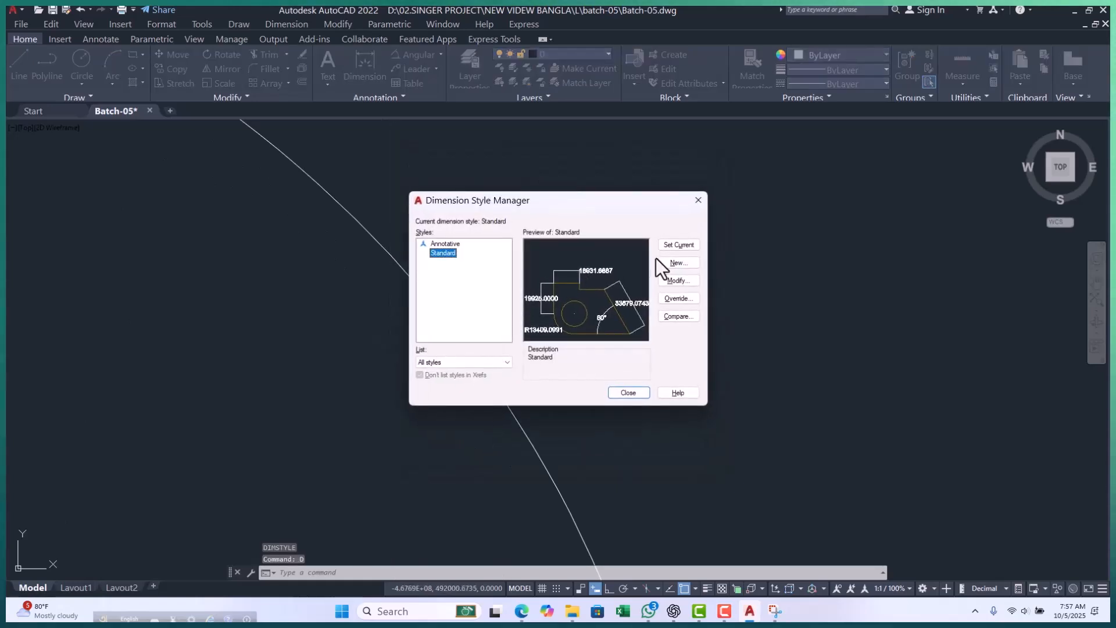
{"action": "left_click", "coordinate": [676, 281]}
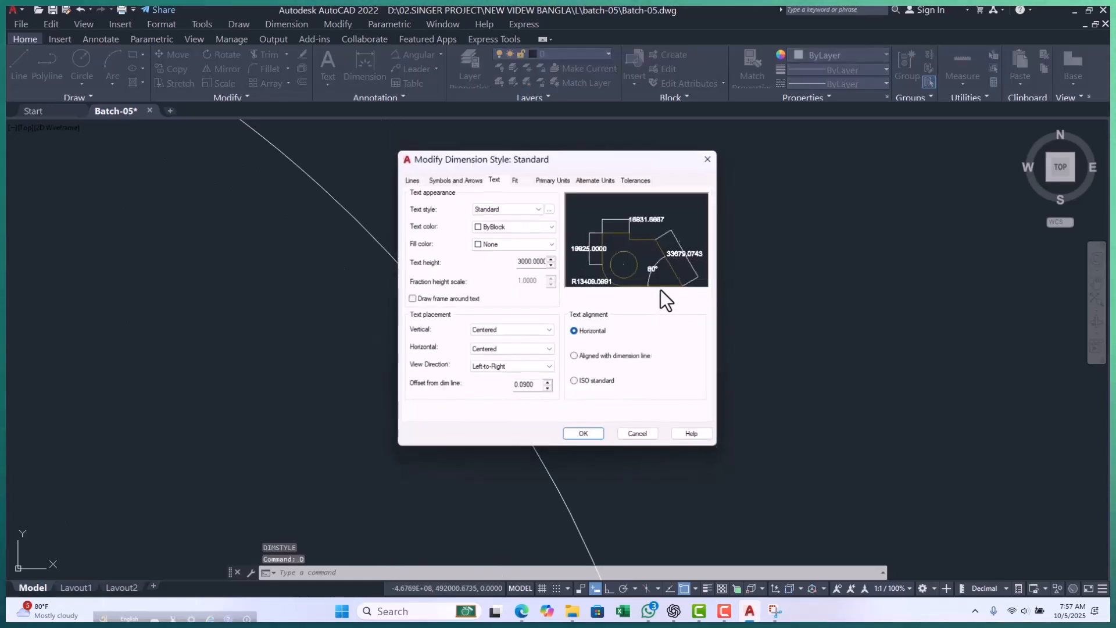
{"action": "left_click", "coordinate": [530, 261]}
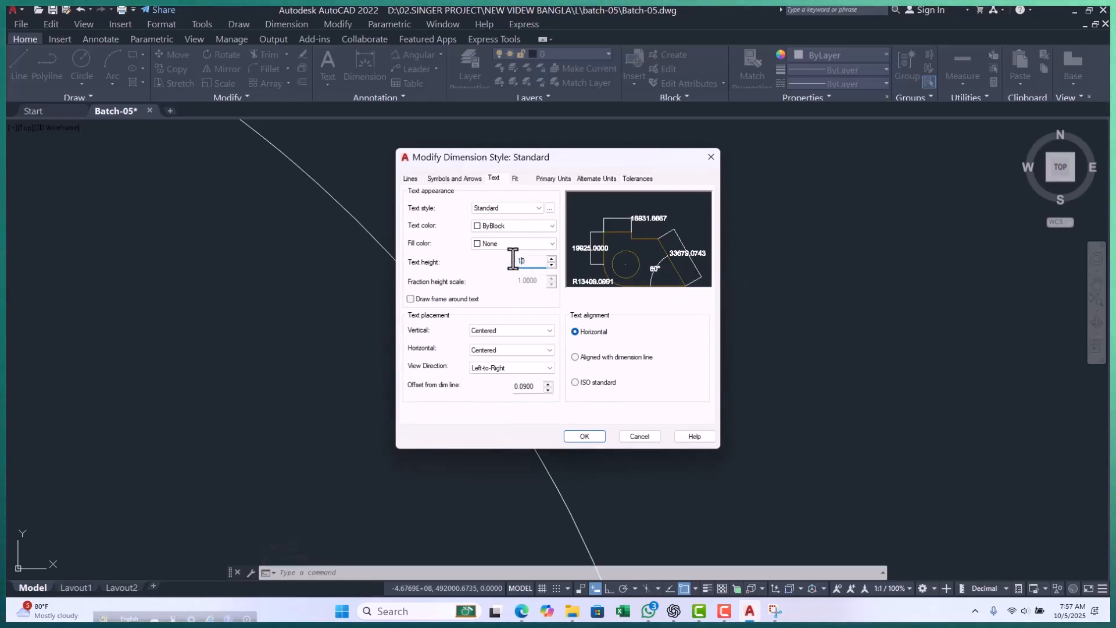
{"action": "type", "text": "100000"}
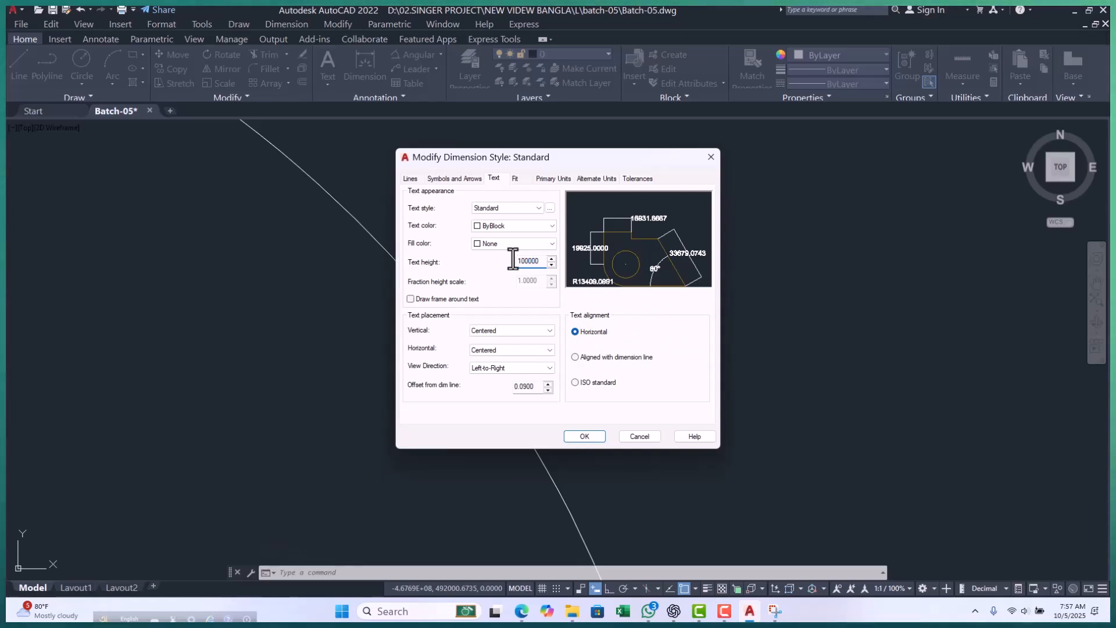
{"action": "left_click", "coordinate": [587, 436]}
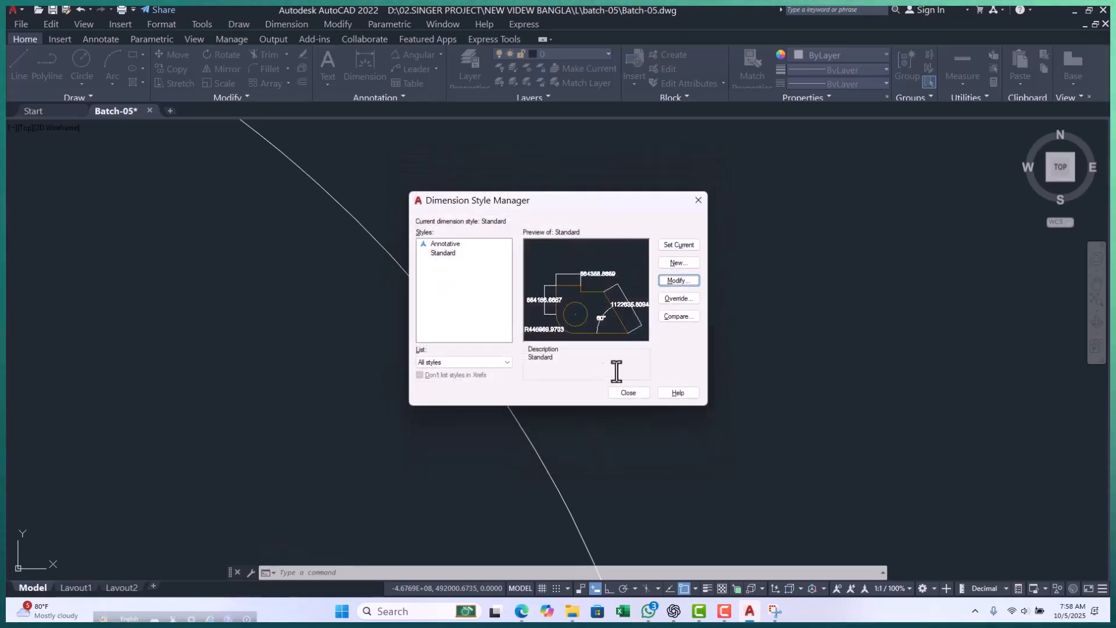
{"action": "left_click", "coordinate": [630, 394]}
Examine the angular dimension with its enlarged text at the corner of the slanted and horizontal lines.
{"action": "scroll", "coordinate": [620, 387], "scroll_direction": "down", "scroll_amount": 5}
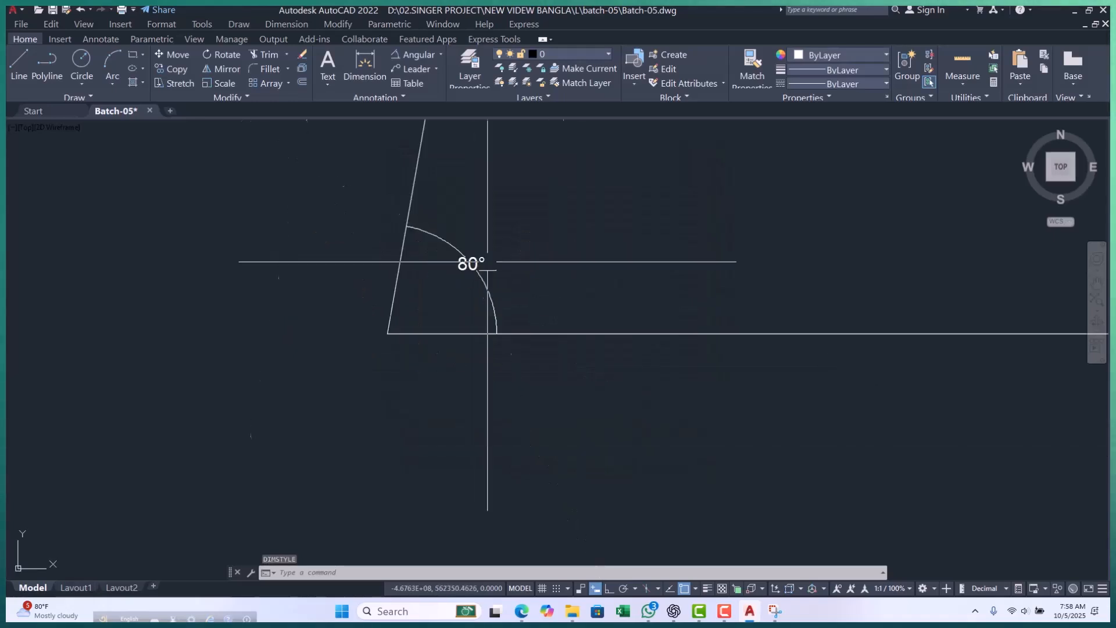
{"action": "scroll", "coordinate": [620, 387], "scroll_direction": "up", "scroll_amount": 3}
{"action": "scroll", "coordinate": [406, 273], "scroll_direction": "up", "scroll_amount": 4}
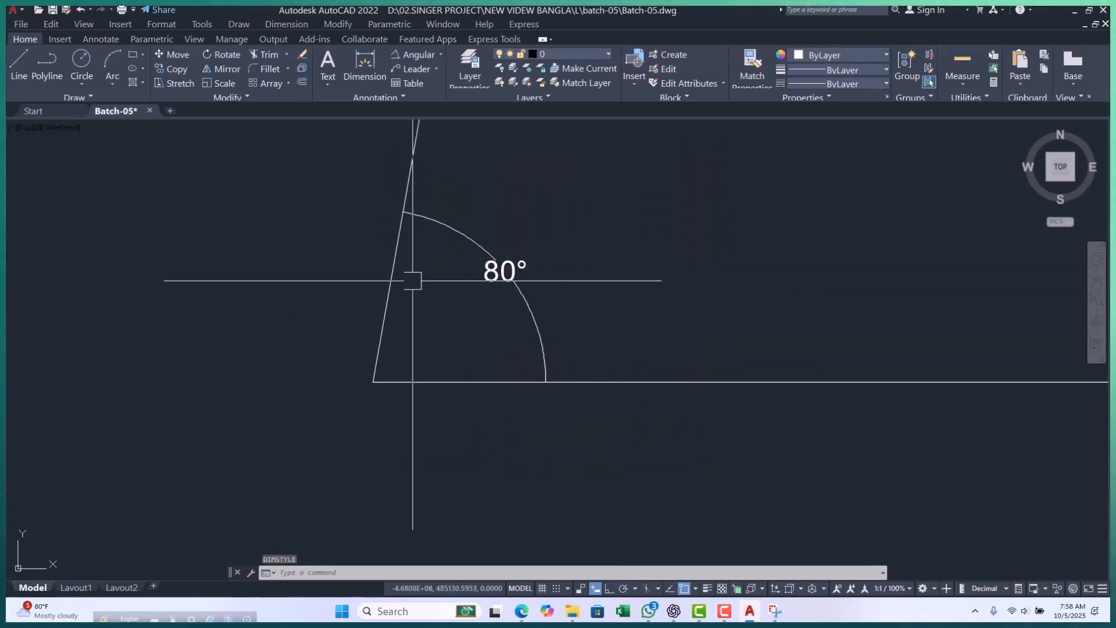
{"action": "scroll", "coordinate": [336, 283], "scroll_direction": "down", "scroll_amount": 3}
{"action": "scroll", "coordinate": [323, 293], "scroll_direction": "up", "scroll_amount": 3}
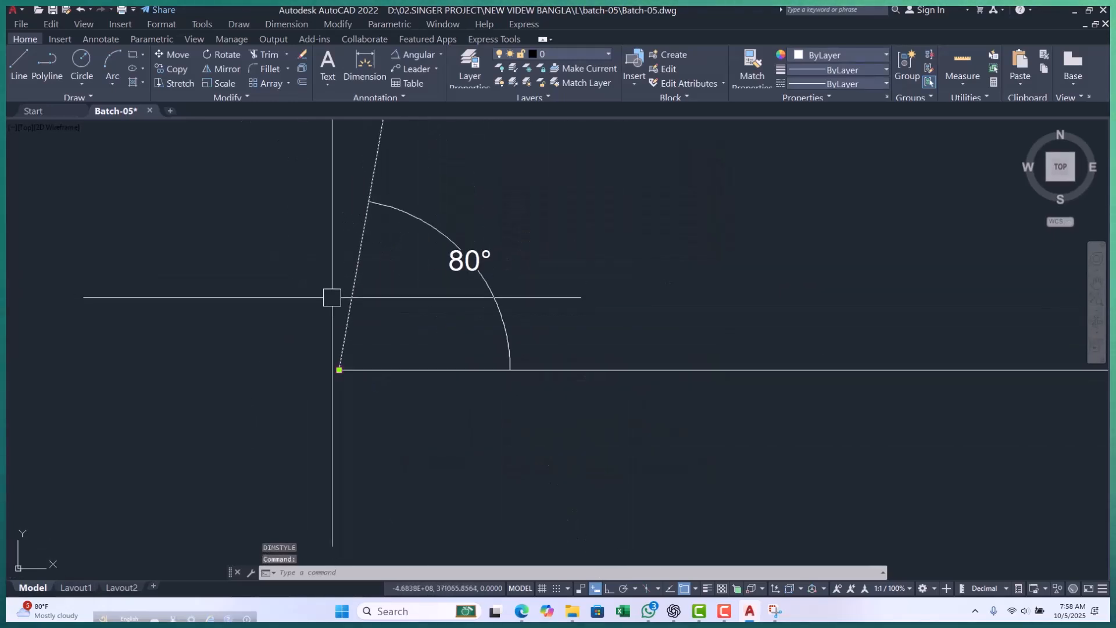
{"action": "key", "text": "Escape"}
{"action": "key", "text": "Escape"}
{"action": "key", "text": "Escape"}
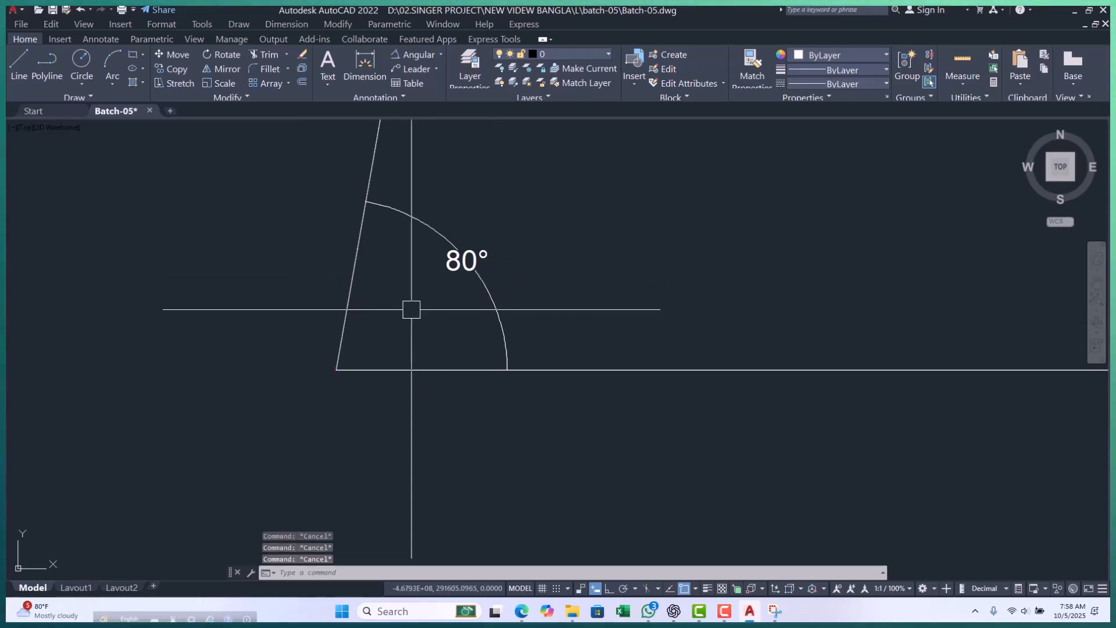
Set the Standard dimension style's text height to 20 and check the angular dimension's arc in the drawing.
{"action": "key", "text": "Return"}
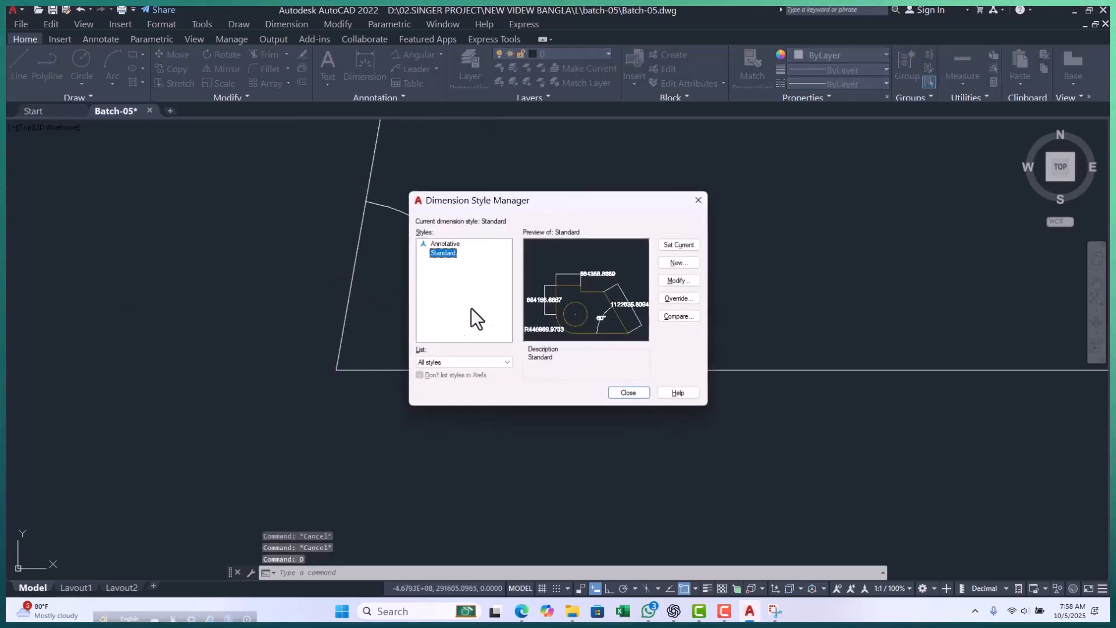
{"action": "left_click", "coordinate": [679, 278]}
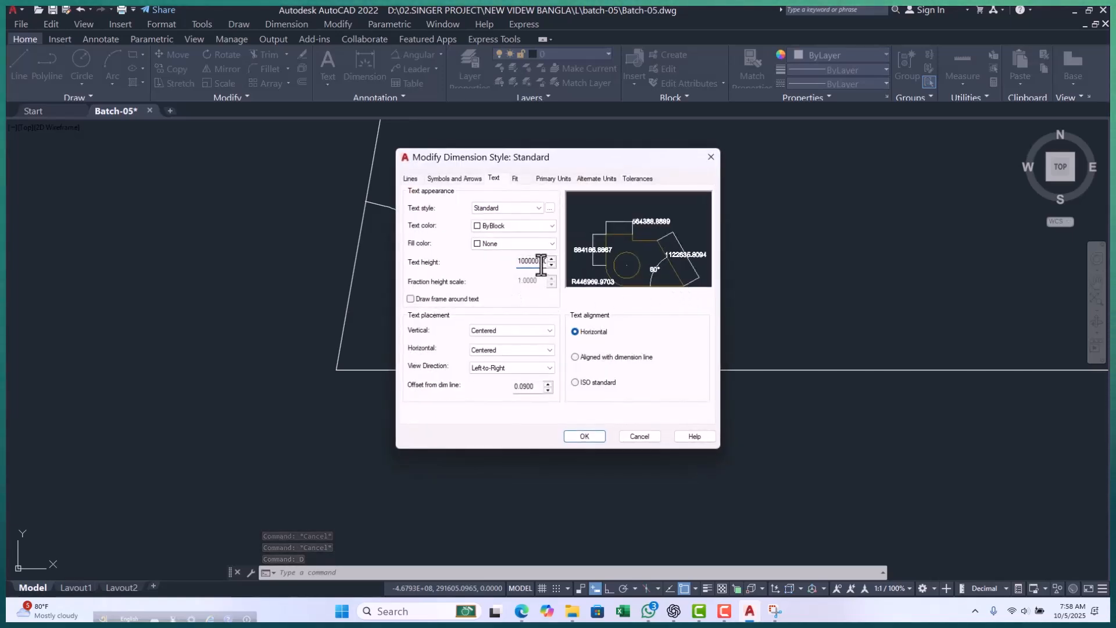
{"action": "left_click", "coordinate": [446, 179]}
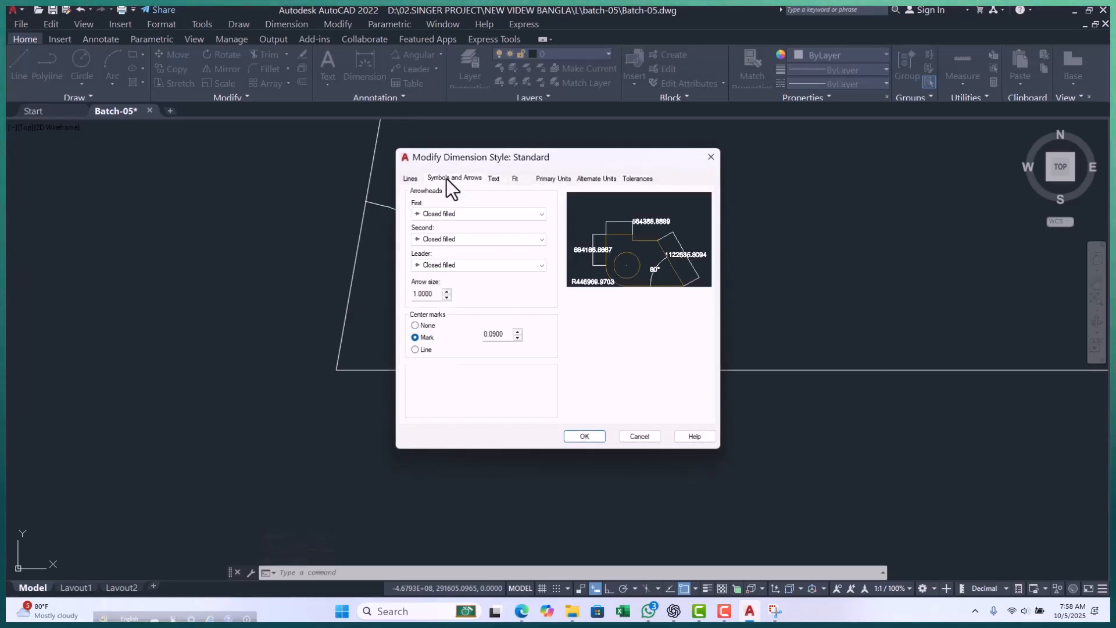
{"action": "left_click", "coordinate": [501, 178]}
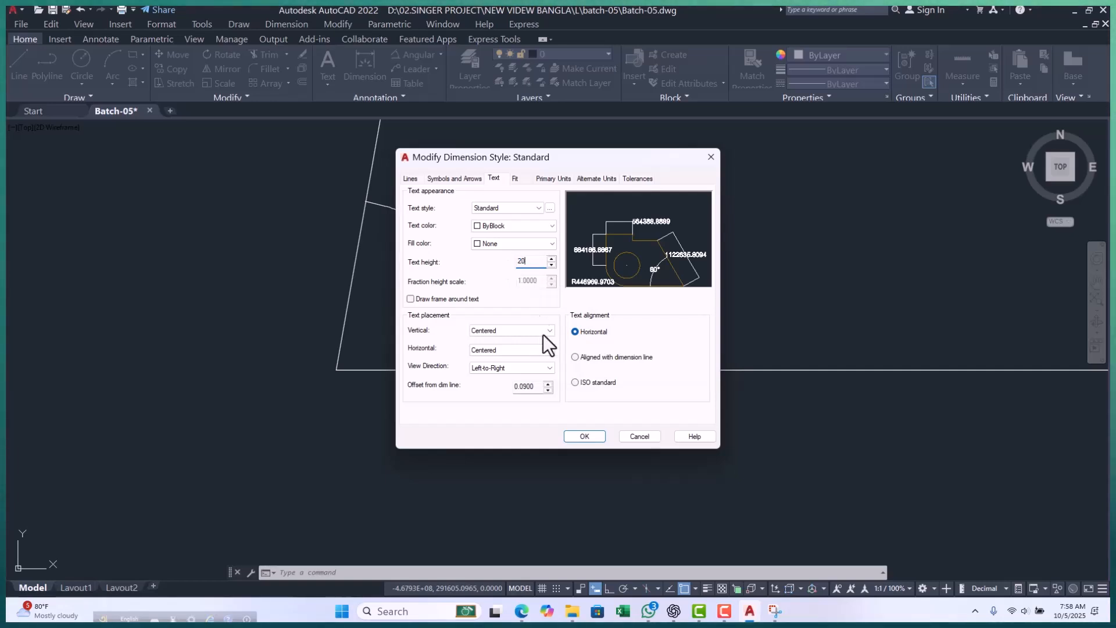
{"action": "left_click", "coordinate": [586, 436]}
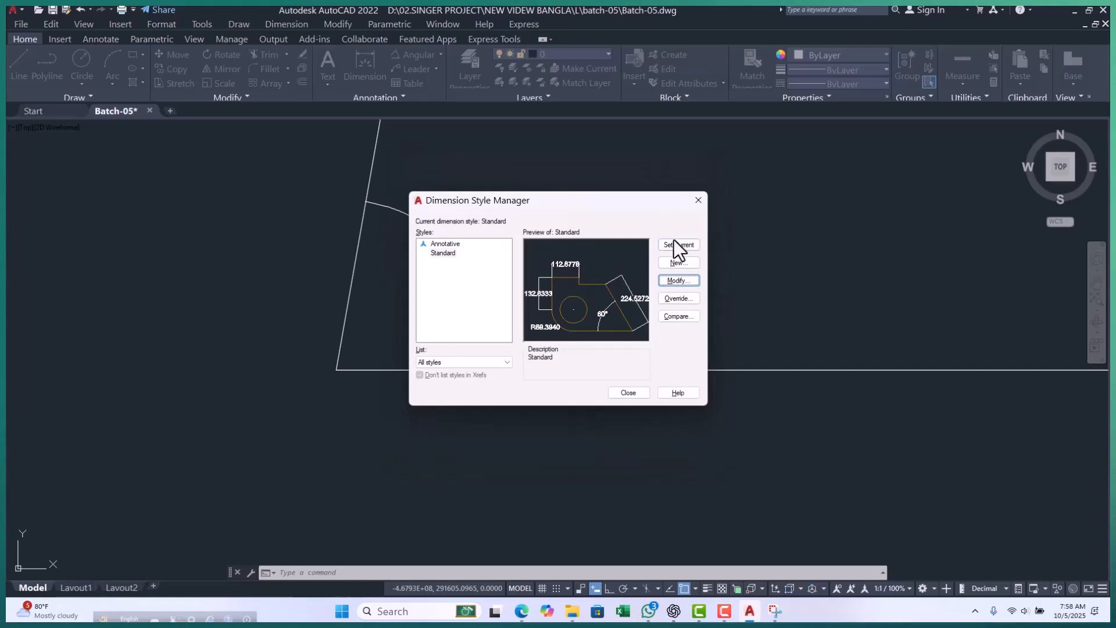
{"action": "left_click", "coordinate": [629, 392]}
{"action": "key", "text": "Escape"}
{"action": "key", "text": "Escape"}
{"action": "key", "text": "Escape"}
{"action": "scroll", "coordinate": [342, 273], "scroll_direction": "up", "scroll_amount": 4}
{"action": "scroll", "coordinate": [316, 274], "scroll_direction": "down", "scroll_amount": 2}
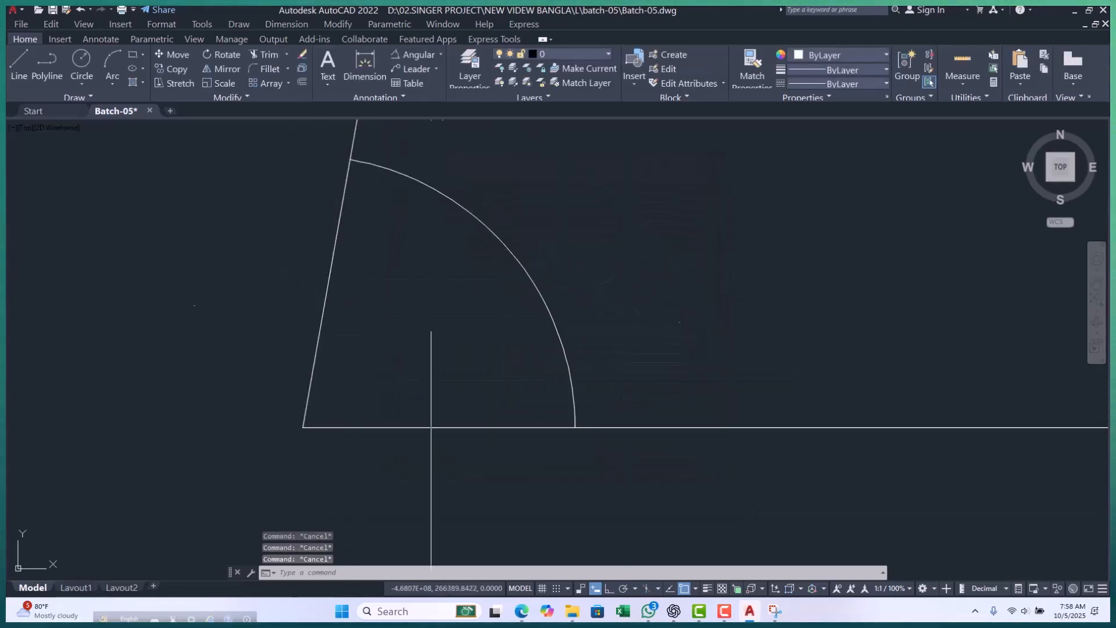
{"action": "scroll", "coordinate": [341, 424], "scroll_direction": "up", "scroll_amount": 6}
{"action": "scroll", "coordinate": [647, 242], "scroll_direction": "down", "scroll_amount": 1}
Delete the angular dimension together with the slanted segment and the horizontal line.
{"action": "left_click", "coordinate": [657, 229]}
{"action": "left_click", "coordinate": [380, 346]}
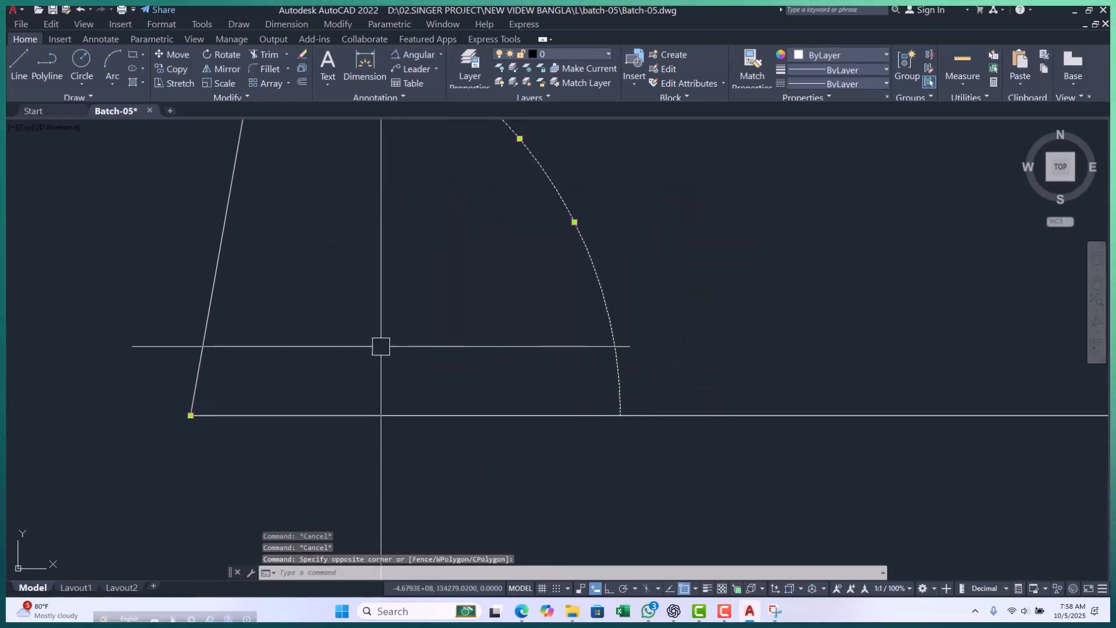
{"action": "left_click", "coordinate": [651, 220]}
{"action": "left_click", "coordinate": [151, 450]}
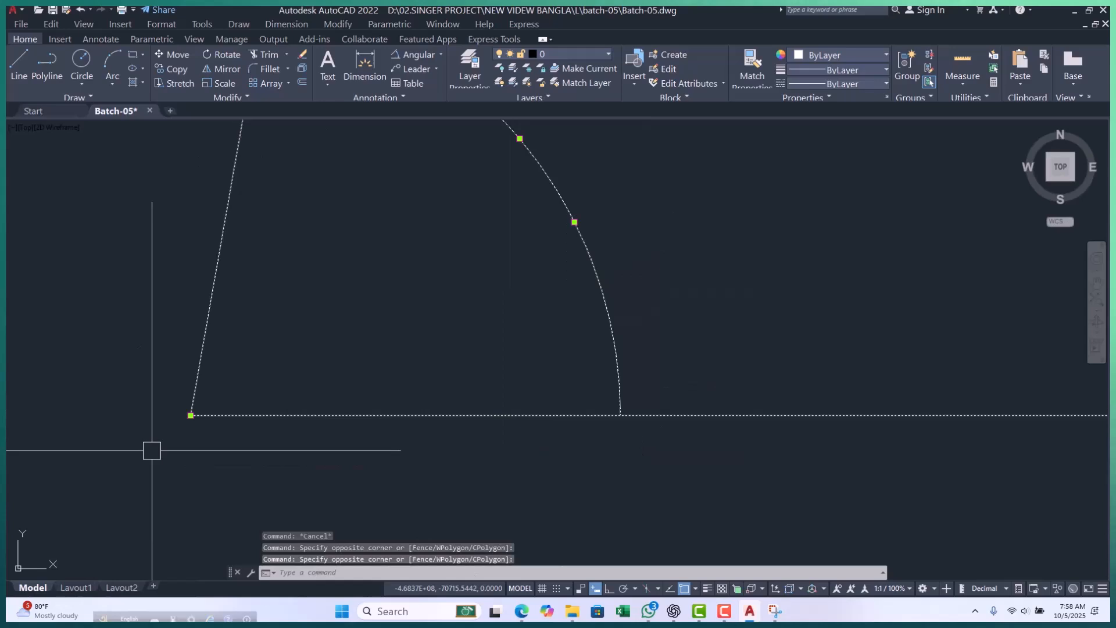
{"action": "key", "text": "Delete"}
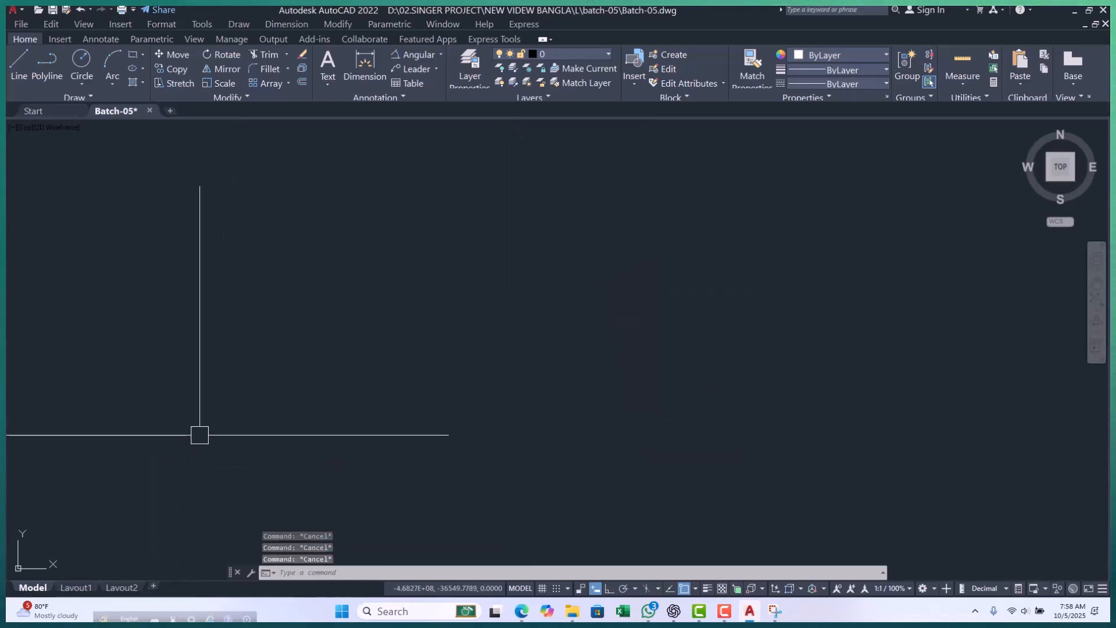
Draw a nearly horizontal polyline from 0,0 to a far point in the negative X direction, about 482,500,000 units long.
{"action": "key", "text": "Return"}
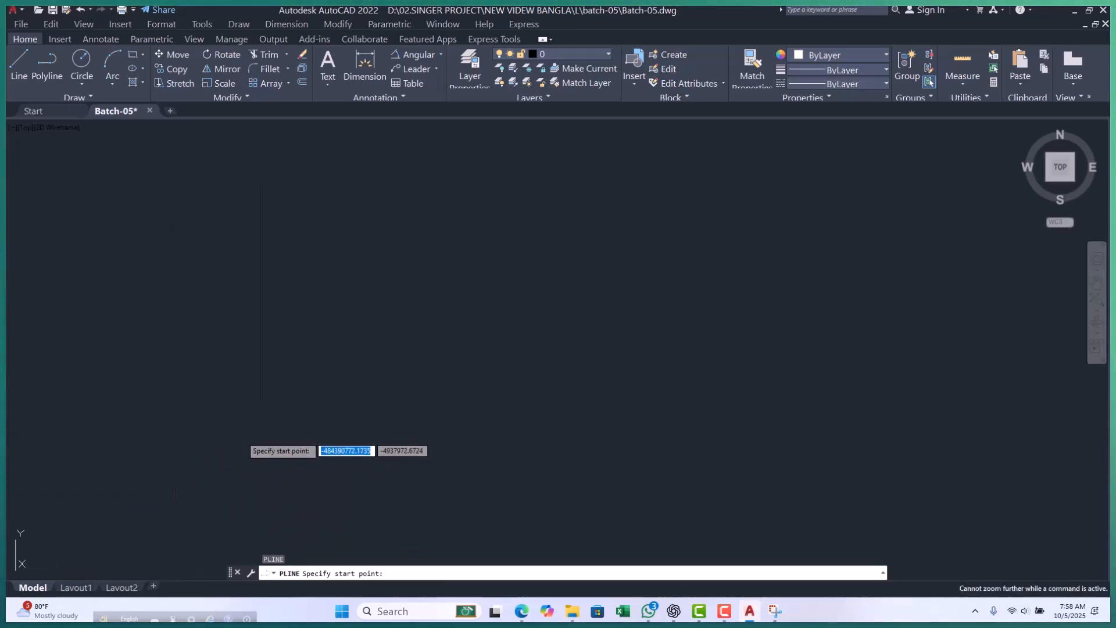
{"action": "type", "text": "0,0"}
{"action": "key", "text": "Return"}
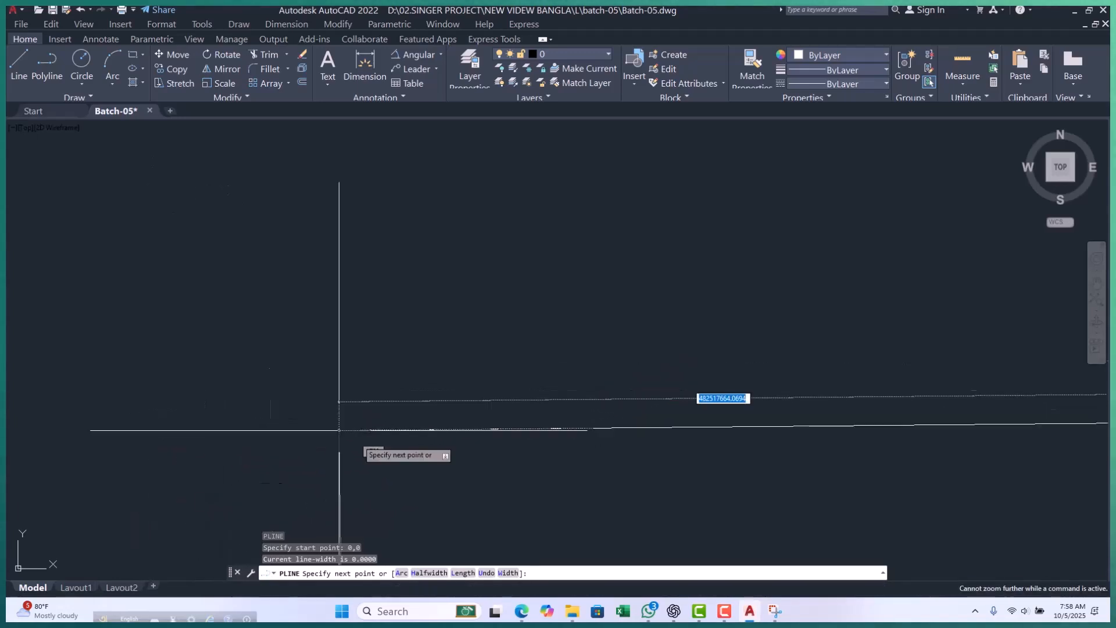
{"action": "left_click", "coordinate": [350, 379]}
{"action": "key", "text": "Escape"}
{"action": "scroll", "coordinate": [268, 393], "scroll_direction": "down", "scroll_amount": 5}
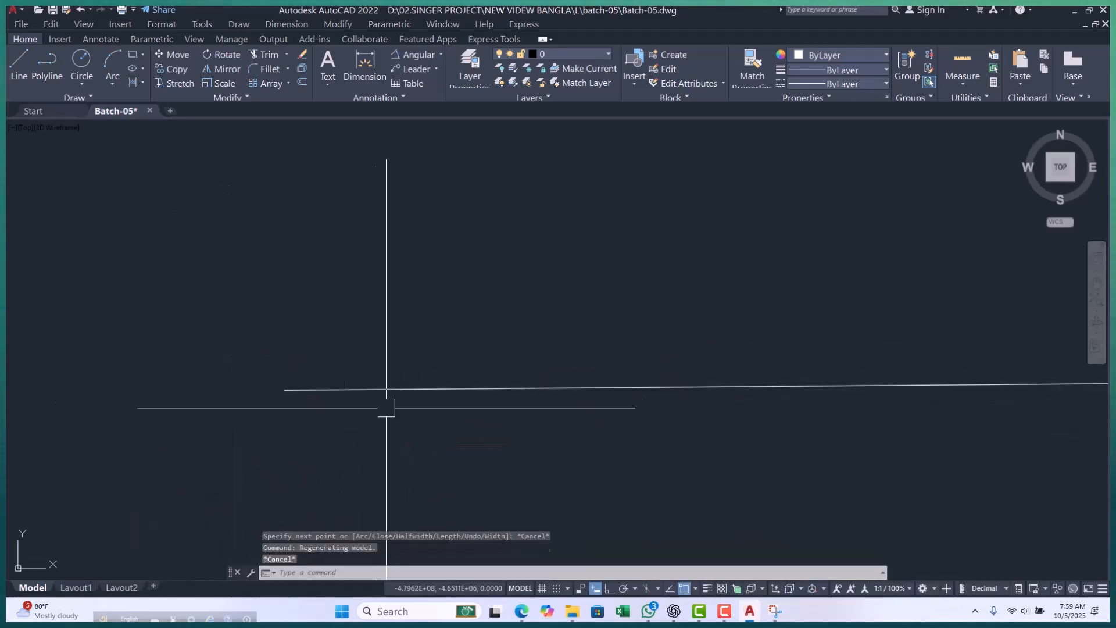
{"action": "key", "text": "Escape"}
{"action": "scroll", "coordinate": [250, 374], "scroll_direction": "down", "scroll_amount": 10}
{"action": "scroll", "coordinate": [473, 373], "scroll_direction": "up", "scroll_amount": 10}
{"action": "scroll", "coordinate": [475, 287], "scroll_direction": "up", "scroll_amount": 3}
{"action": "scroll", "coordinate": [299, 308], "scroll_direction": "up", "scroll_amount": 12}
{"action": "middle_click_drag", "start_coordinate": [360, 329], "coordinate": [335, 346]}
{"action": "key", "text": "Return"}
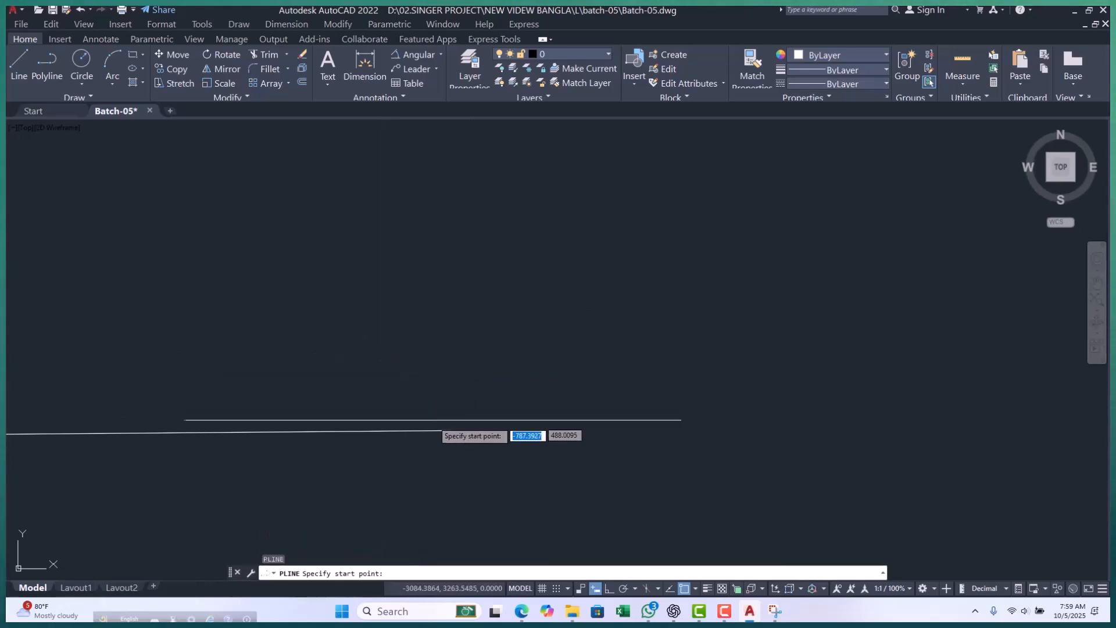
{"action": "left_click", "coordinate": [451, 431]}
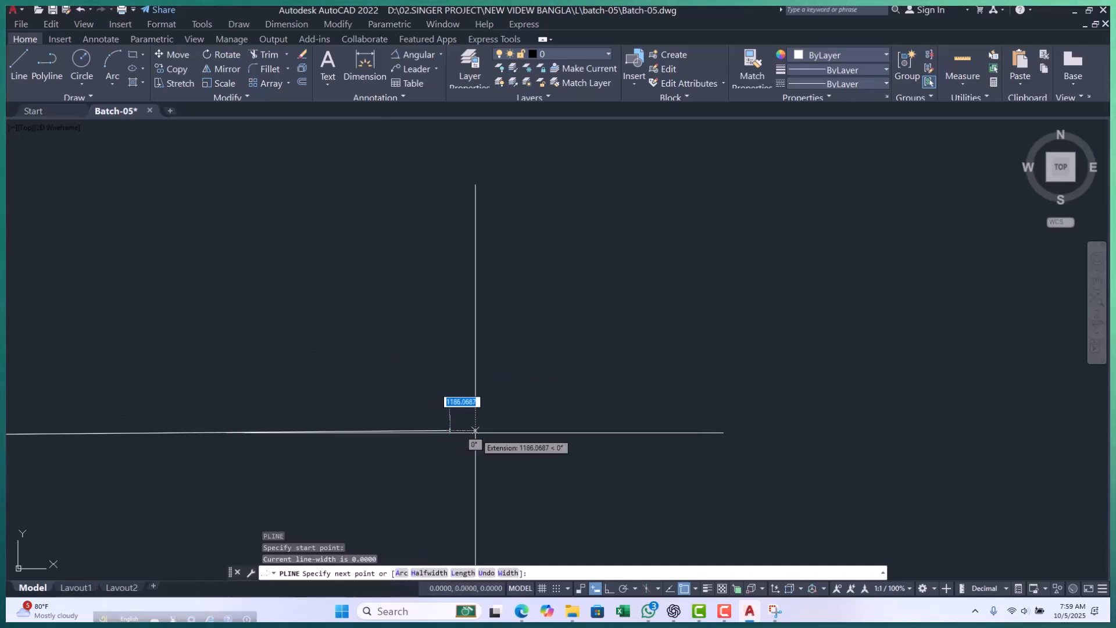
{"action": "key", "text": "Escape"}
{"action": "key", "text": "Escape"}
{"action": "scroll", "coordinate": [405, 430], "scroll_direction": "up", "scroll_amount": 4}
{"action": "key", "text": "Escape"}
{"action": "key", "text": "Escape"}
{"action": "left_click", "coordinate": [427, 431]}
{"action": "scroll", "coordinate": [501, 432], "scroll_direction": "up", "scroll_amount": 3}
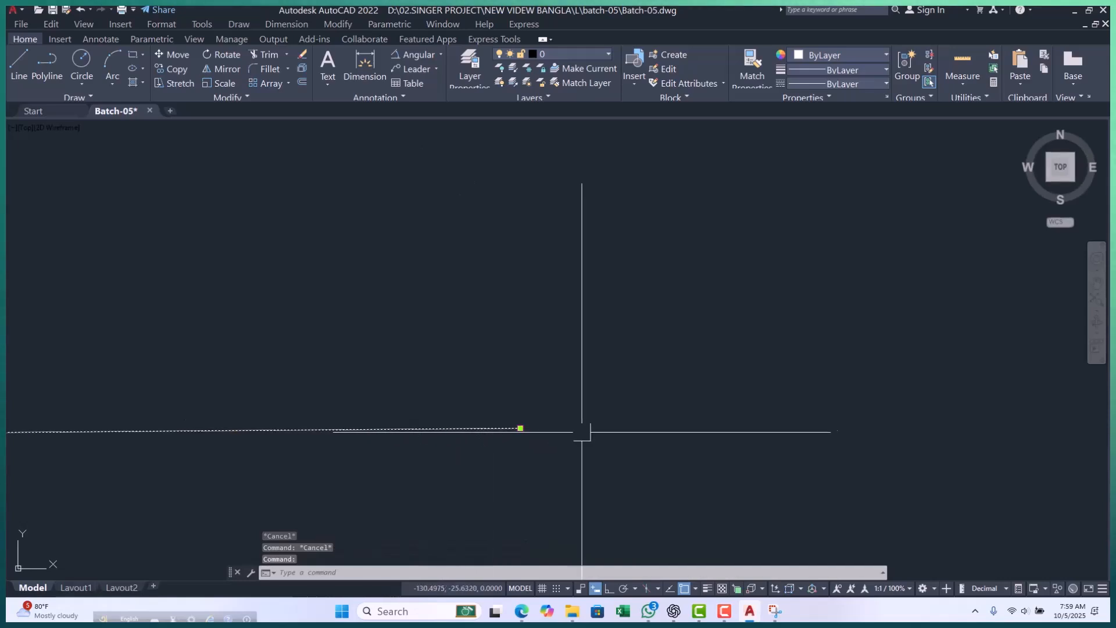
{"action": "key", "text": "Escape"}
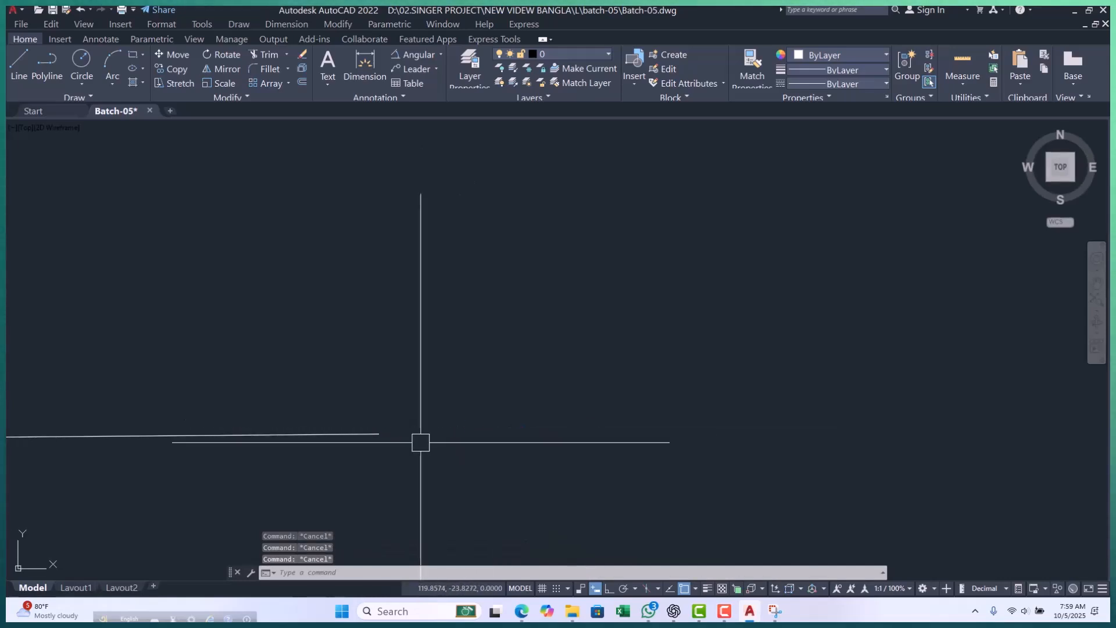
Draw a construction line at a 45-degree angle through the polyline's end at the origin.
{"action": "type", "text": "l"}
{"action": "key", "text": "Return"}
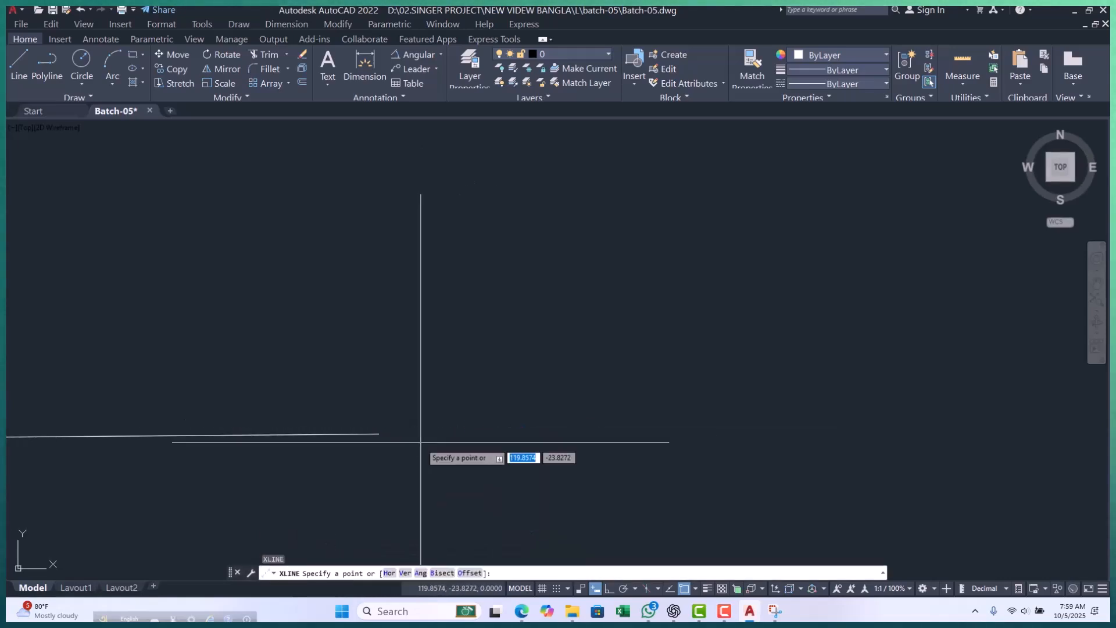
{"action": "left_click", "coordinate": [422, 574]}
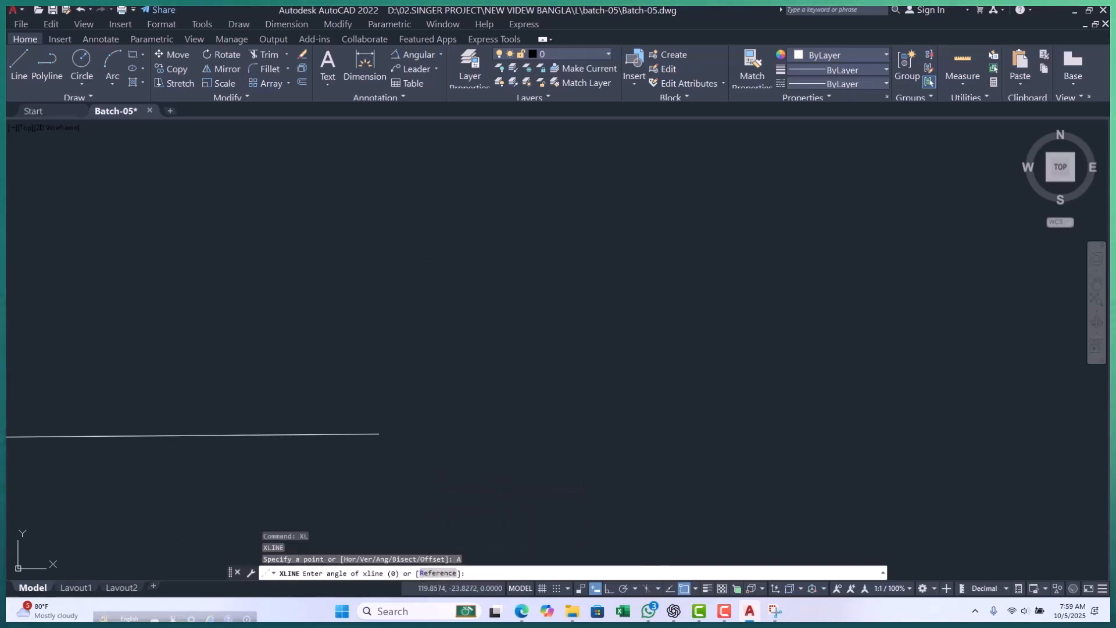
{"action": "type", "text": "45"}
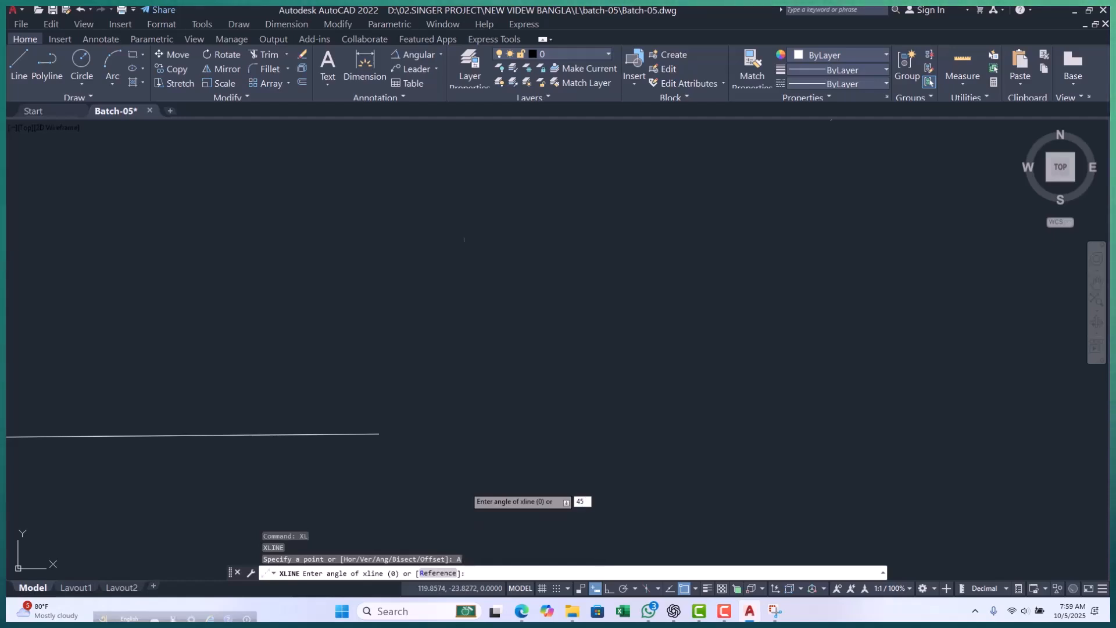
{"action": "key", "text": "Return"}
{"action": "left_click", "coordinate": [409, 440]}
{"action": "key", "text": "Escape"}
{"action": "key", "text": "Escape"}
{"action": "key", "text": "Escape"}
{"action": "key", "text": "Escape"}
Examine where the 45-degree construction line meets the end of the polyline.
{"action": "scroll", "coordinate": [456, 434], "scroll_direction": "down", "scroll_amount": 12}
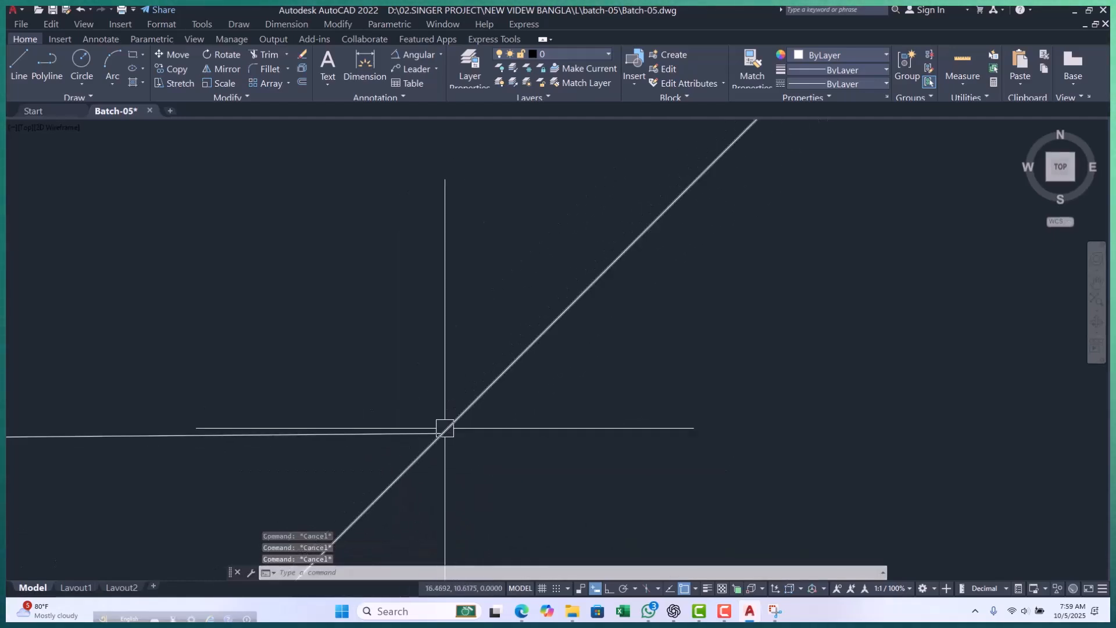
{"action": "scroll", "coordinate": [429, 407], "scroll_direction": "up", "scroll_amount": 4}
{"action": "scroll", "coordinate": [441, 400], "scroll_direction": "up", "scroll_amount": 2}
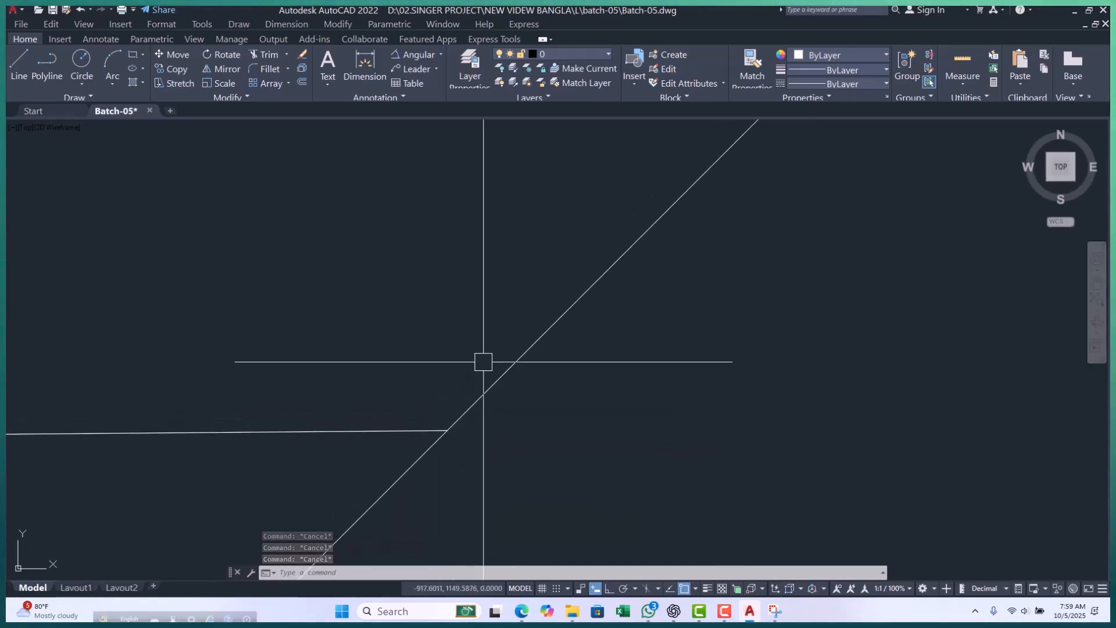
{"action": "middle_click_drag", "start_coordinate": [511, 378], "coordinate": [542, 378]}
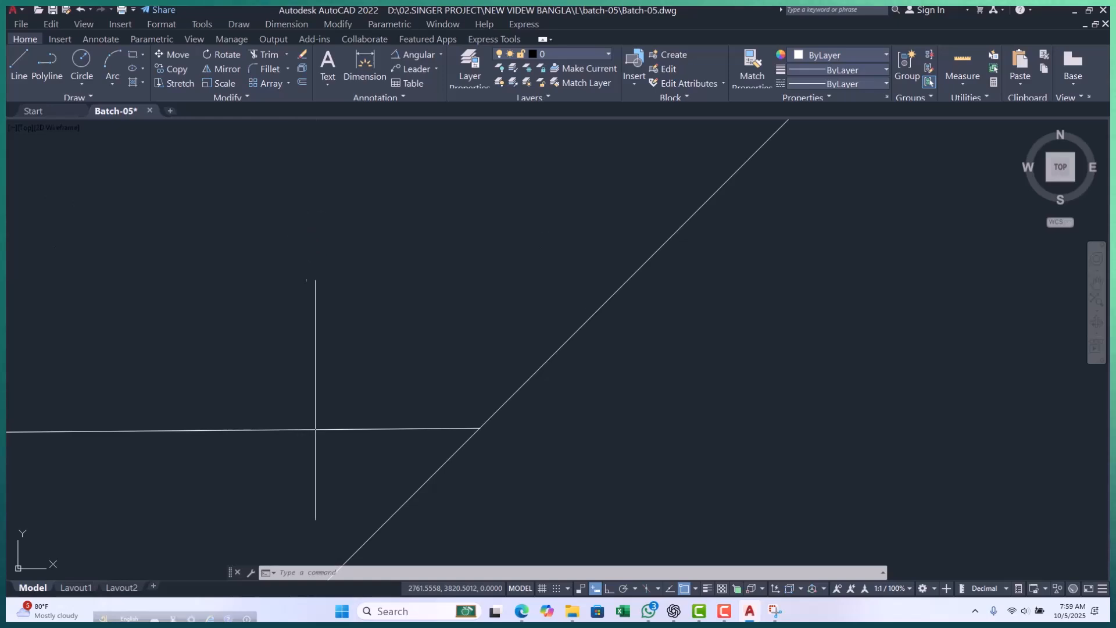
{"action": "middle_click_drag", "start_coordinate": [319, 273], "coordinate": [274, 269]}
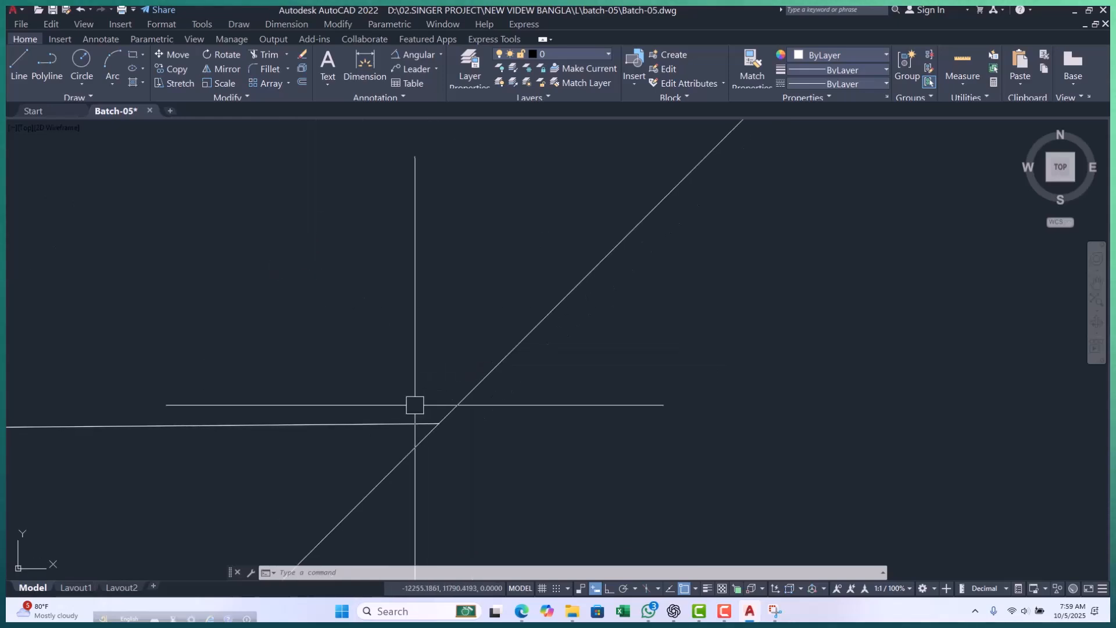
{"action": "middle_click_drag", "start_coordinate": [411, 331], "coordinate": [408, 360]}
{"action": "key", "text": "Escape"}
{"action": "key", "text": "Escape"}
{"action": "key", "text": "Escape"}
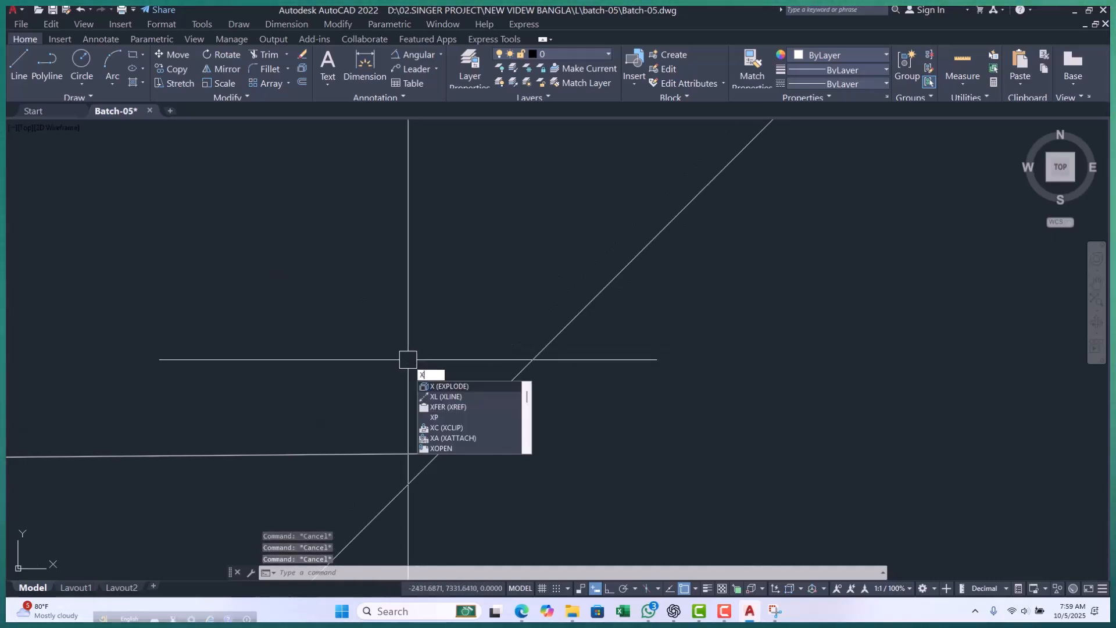
{"action": "key", "text": "Escape"}
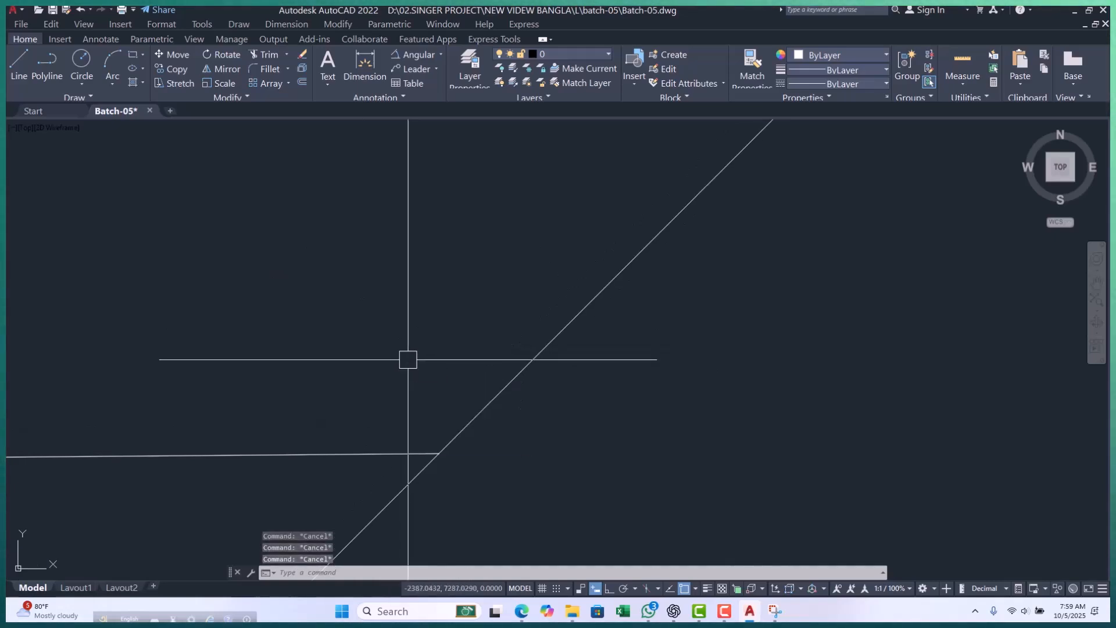
Try a construction line at 100 degrees relative to the existing slanted construction line, using the angle's Reference option.
{"action": "type", "text": "l"}
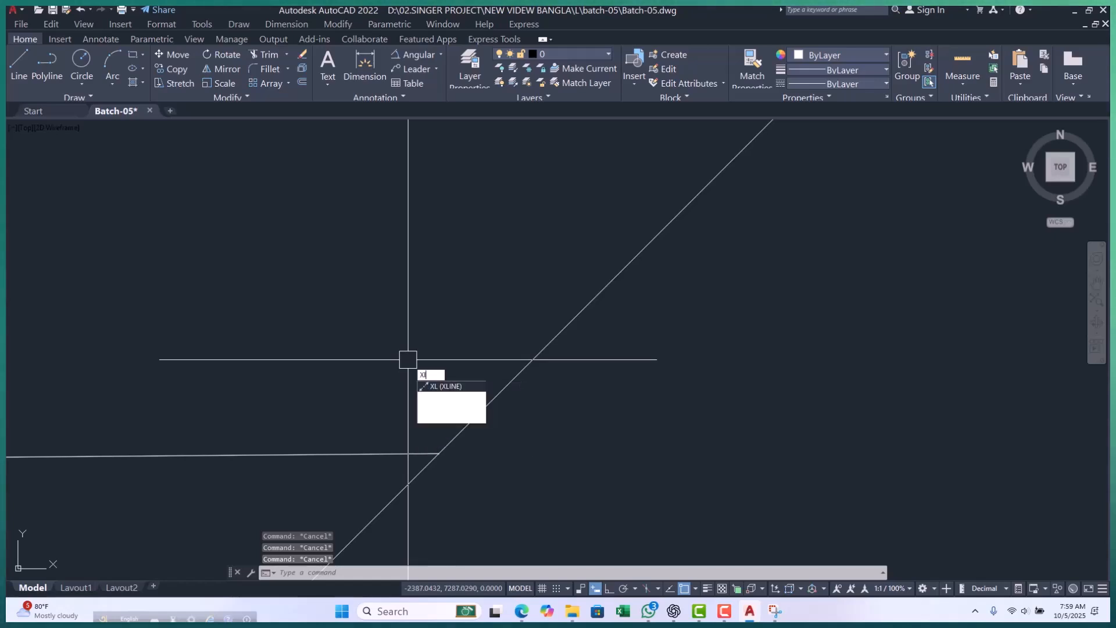
{"action": "key", "text": "Return"}
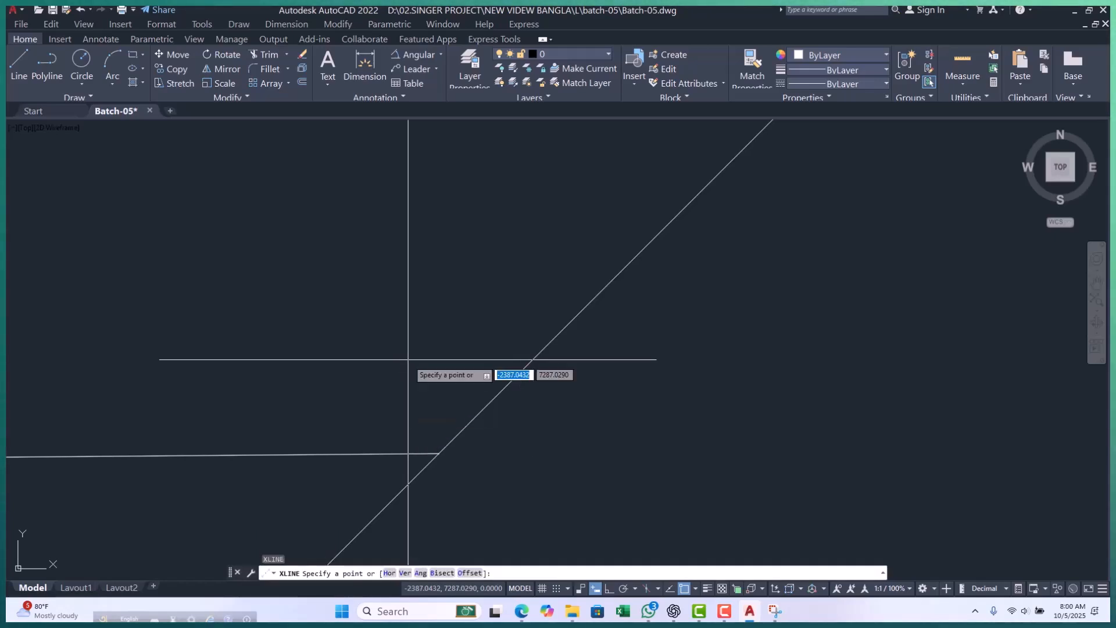
{"action": "key", "text": "Return"}
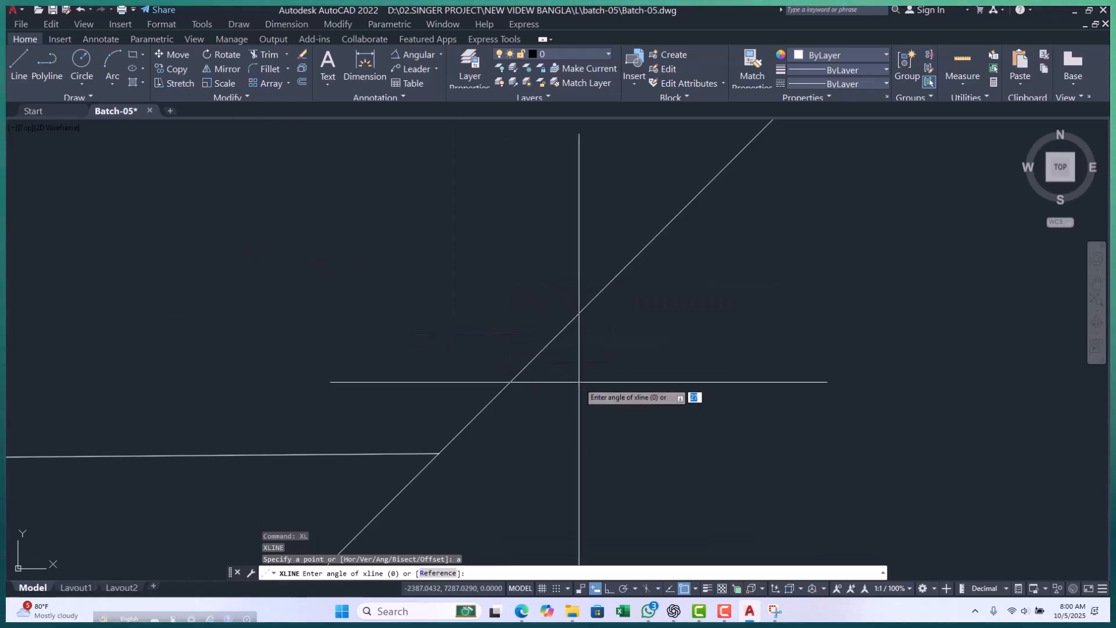
{"action": "type", "text": "r"}
{"action": "key", "text": "Return"}
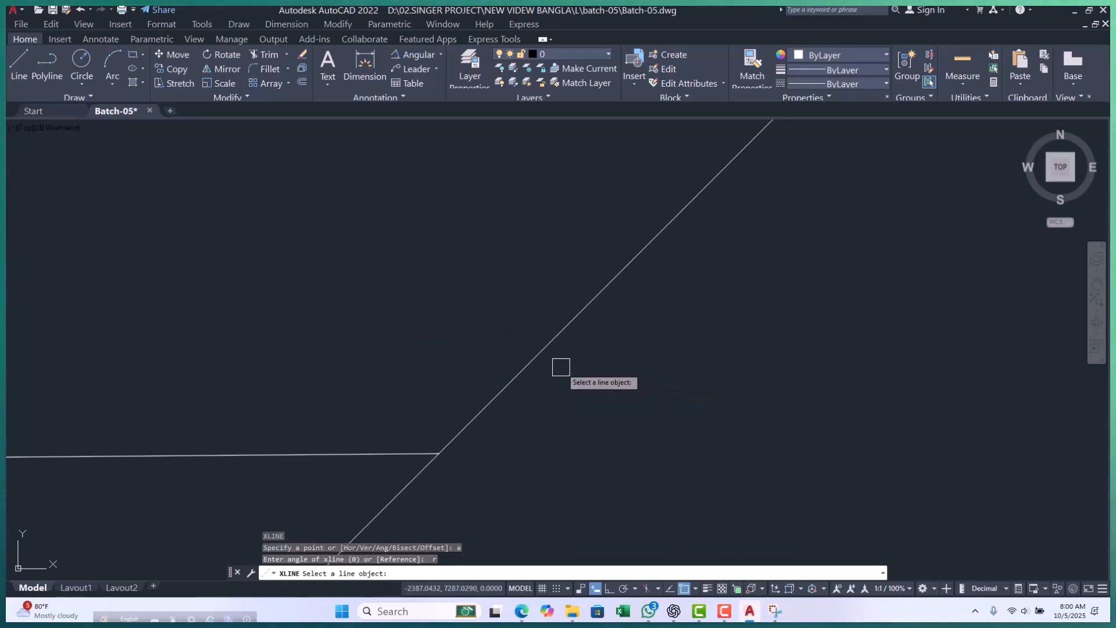
{"action": "left_click", "coordinate": [565, 333]}
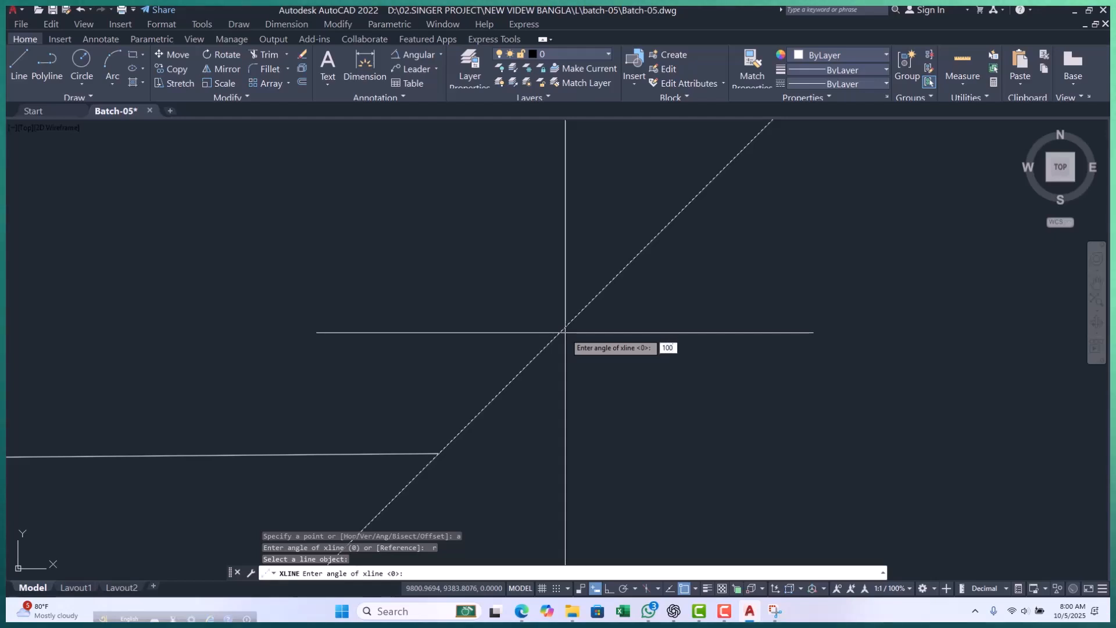
{"action": "key", "text": "Return"}
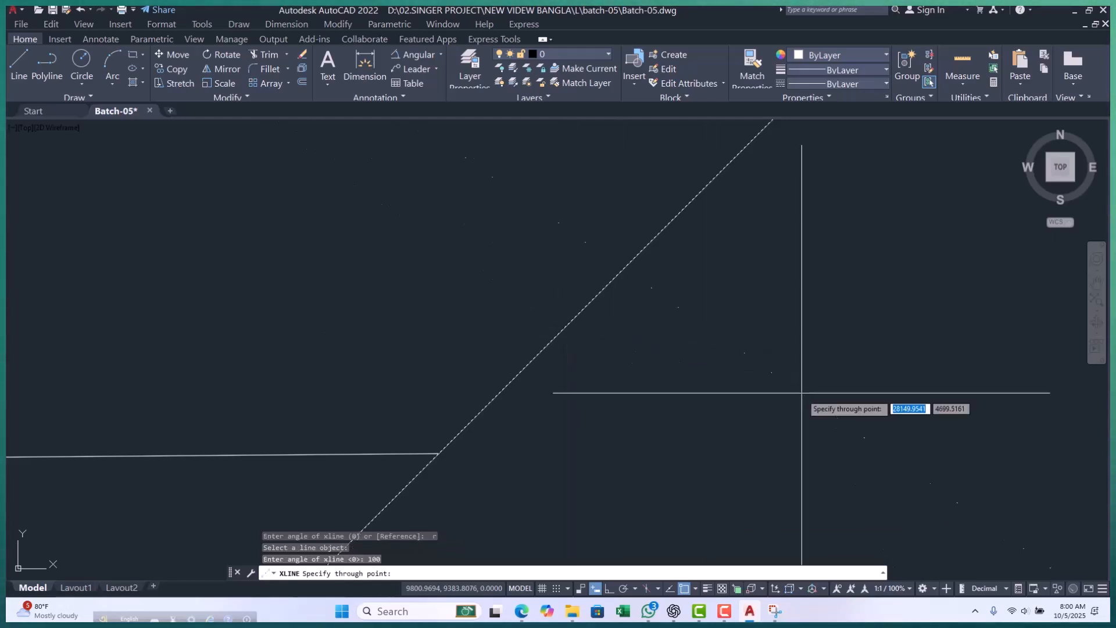
{"action": "scroll", "coordinate": [590, 334], "scroll_direction": "down", "scroll_amount": 5}
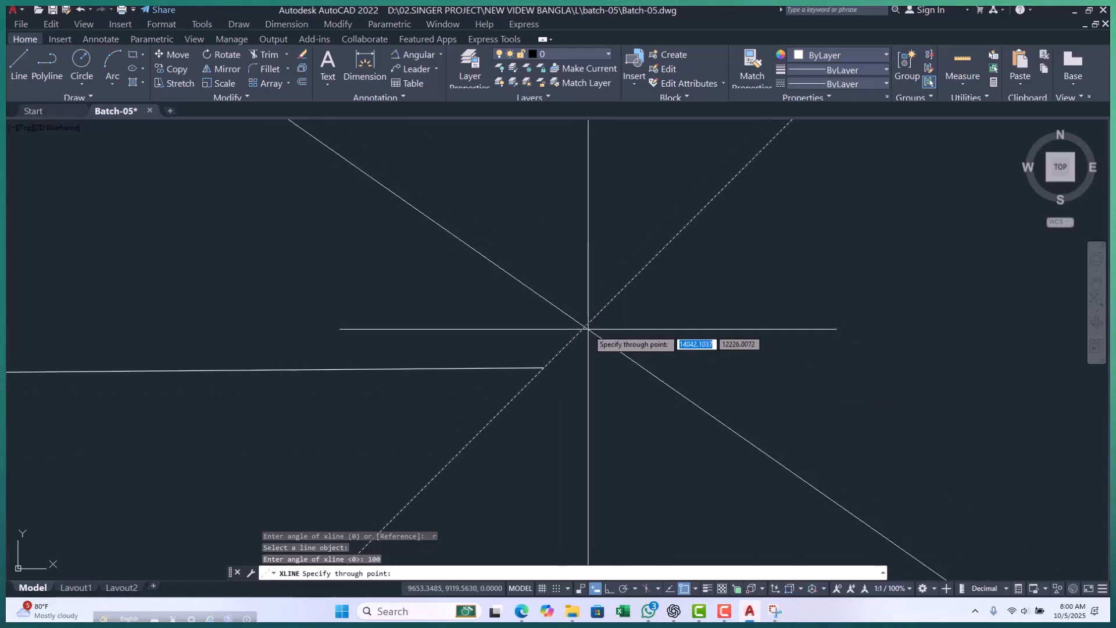
{"action": "key", "text": "Escape"}
{"action": "key", "text": "Escape"}
{"action": "key", "text": "Escape"}
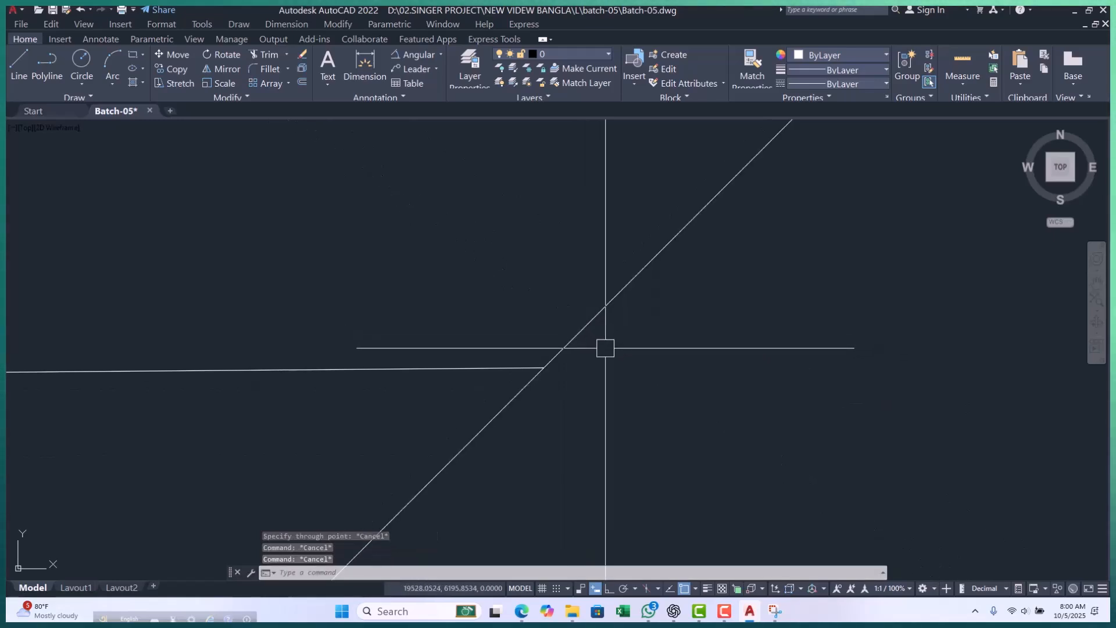
Try another construction line referenced to the slanted one, entering 100 at the line selection and picking two points for its angle.
{"action": "type", "text": "xl"}
{"action": "key", "text": "Return"}
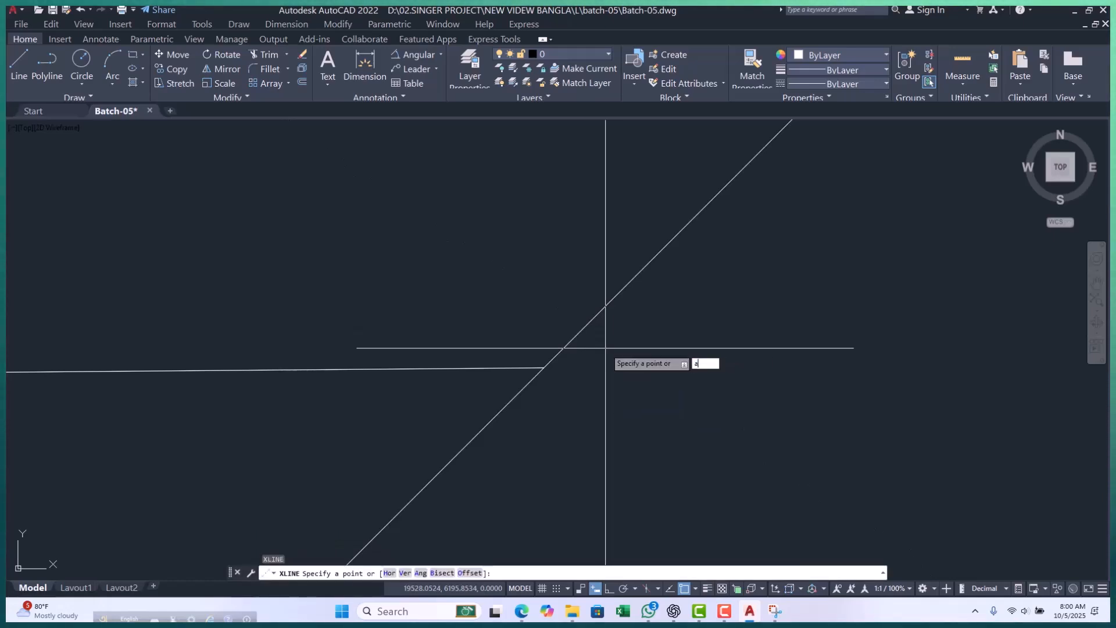
{"action": "key", "text": "Return"}
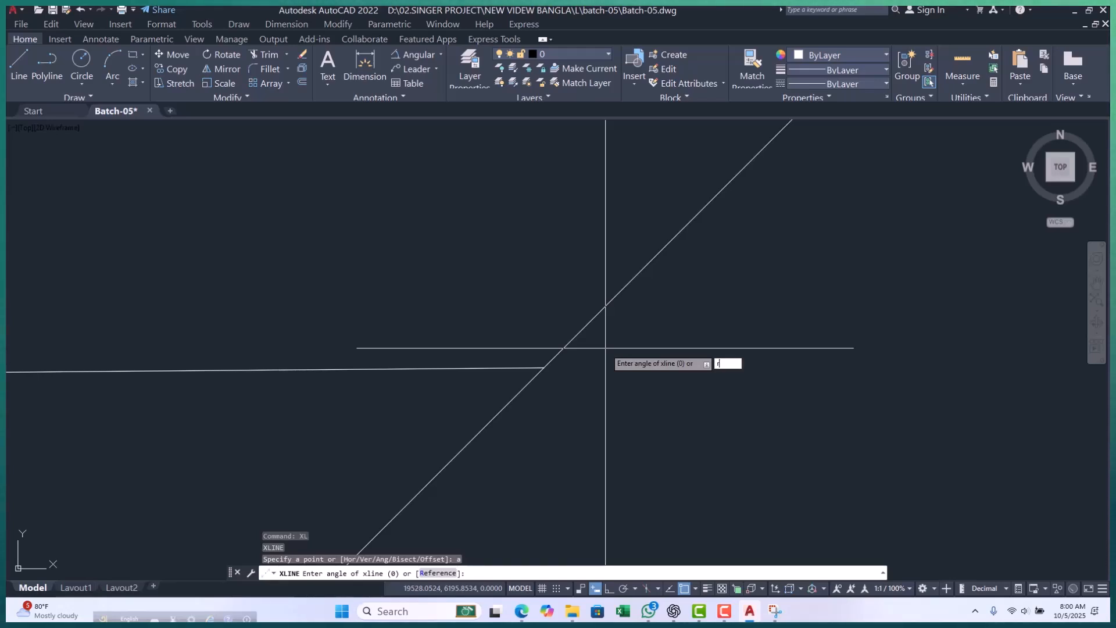
{"action": "key", "text": "Return"}
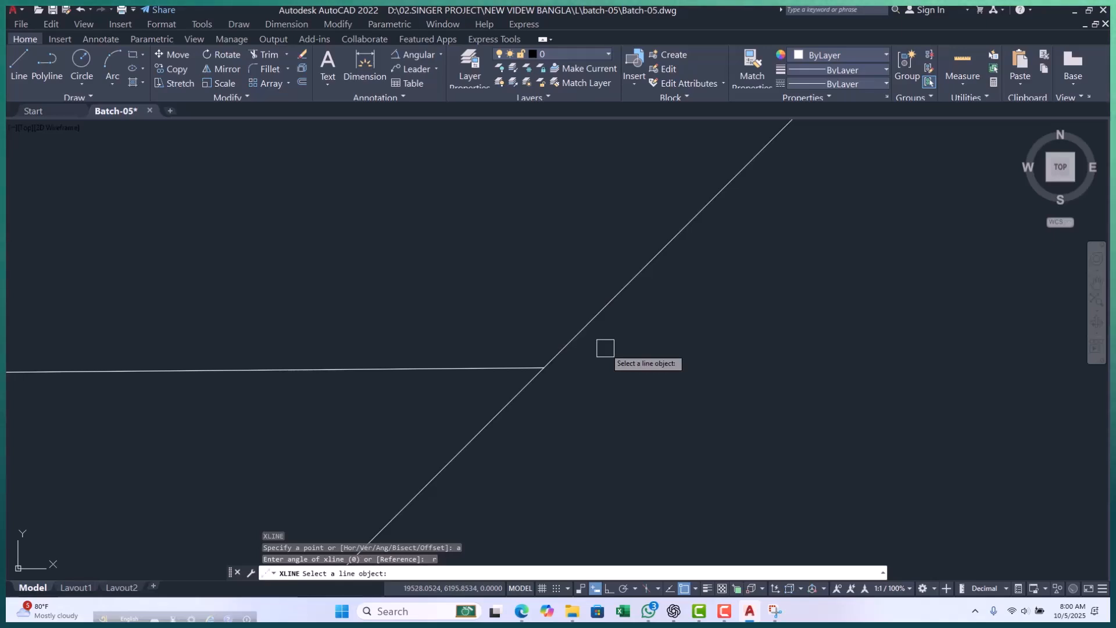
{"action": "type", "text": "100"}
{"action": "key", "text": "Return"}
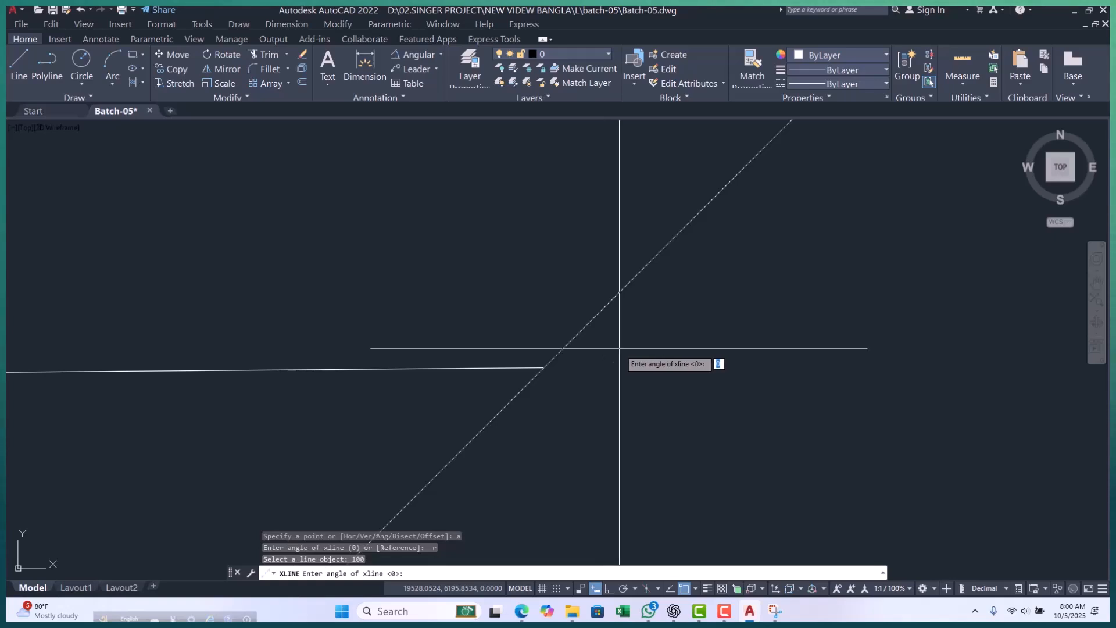
{"action": "left_click", "coordinate": [620, 352]}
{"action": "scroll", "coordinate": [518, 303], "scroll_direction": "down", "scroll_amount": 10}
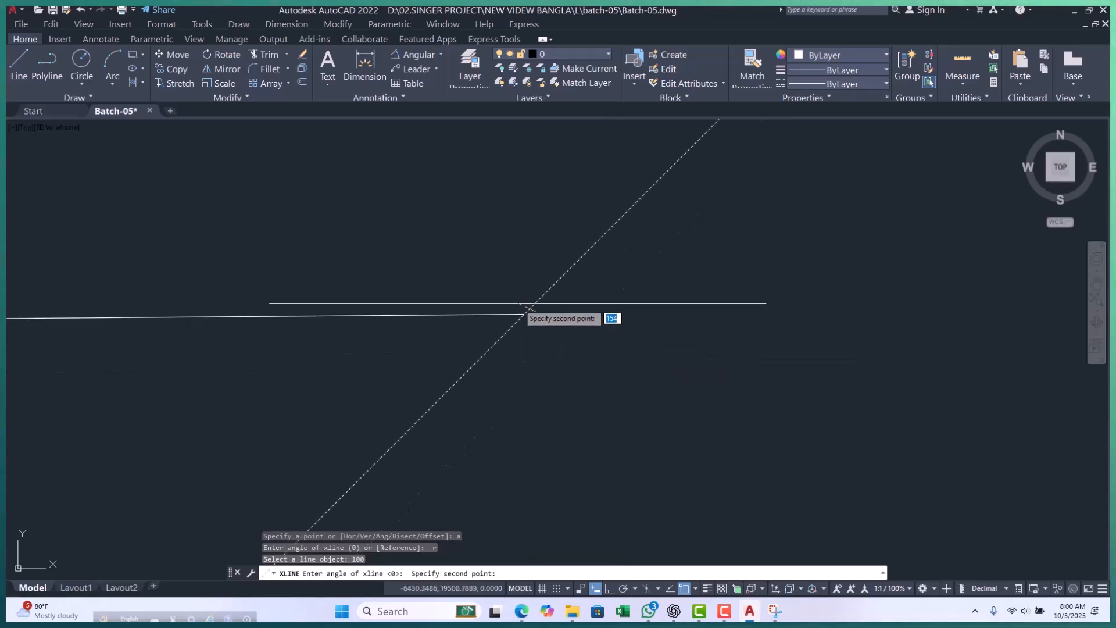
{"action": "left_click", "coordinate": [601, 361]}
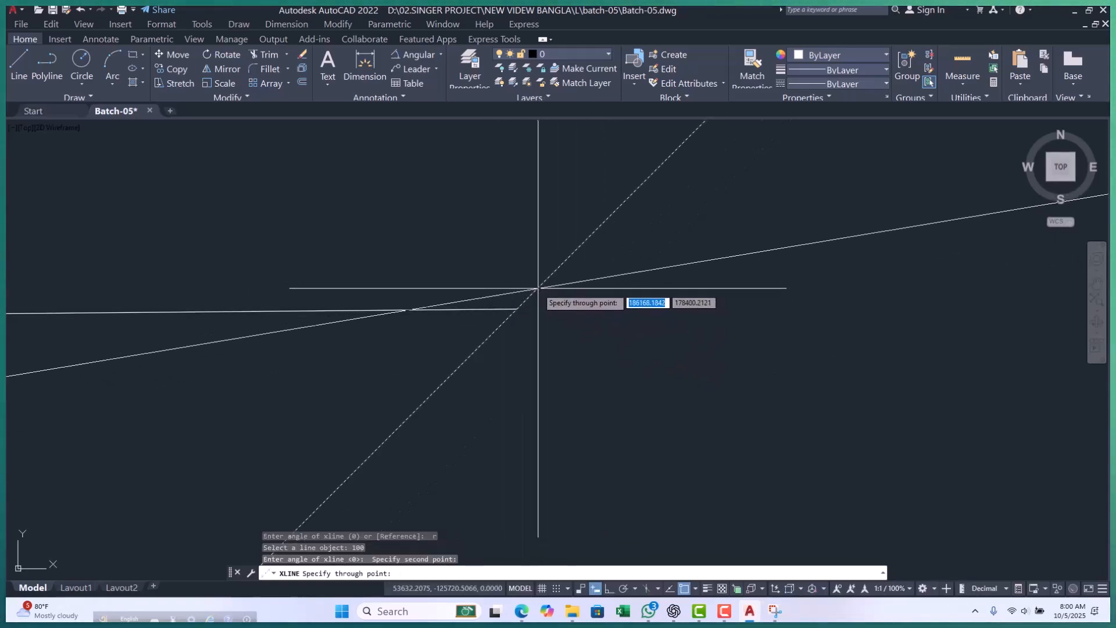
{"action": "key", "text": "Escape"}
{"action": "key", "text": "Escape"}
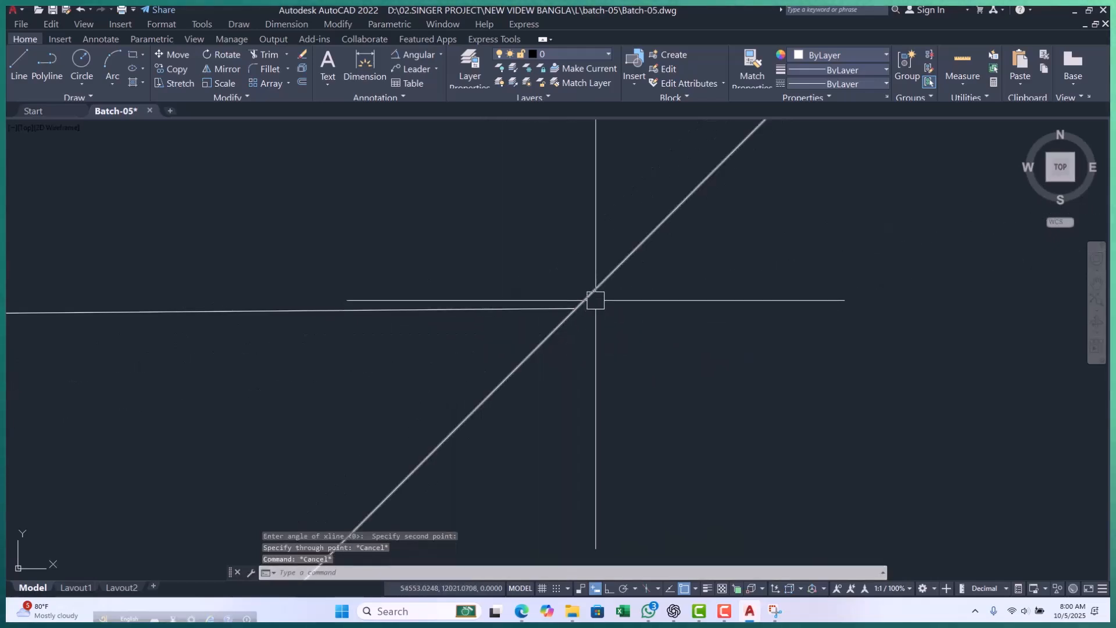
Draw a construction line at 100 degrees across the existing slanted construction line, using the Angle option without a reference.
{"action": "type", "text": "xl"}
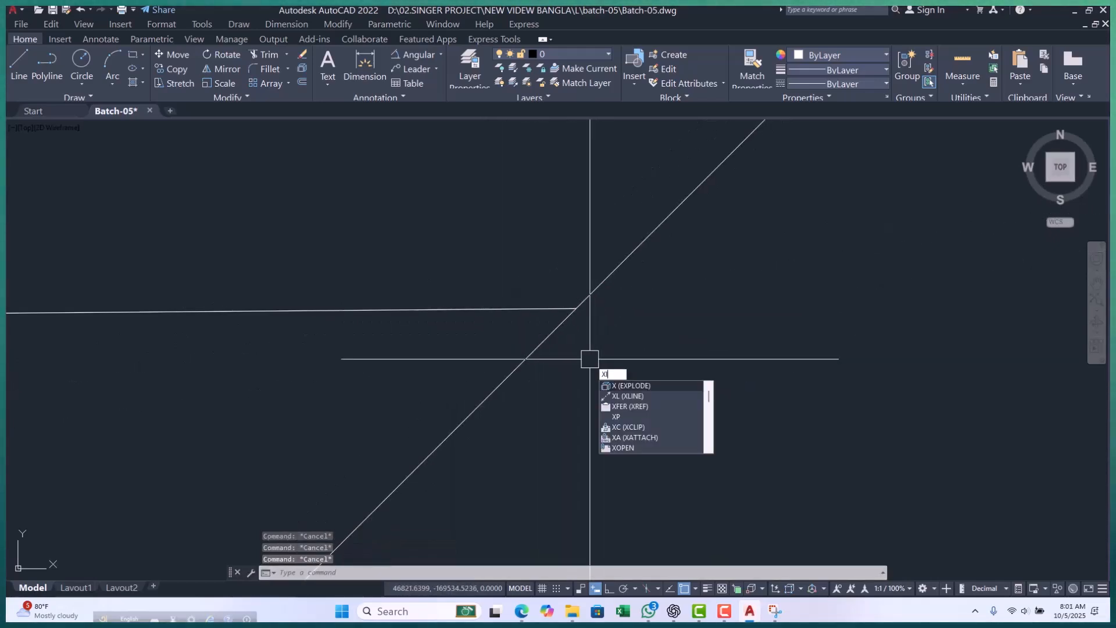
{"action": "key", "text": "Return"}
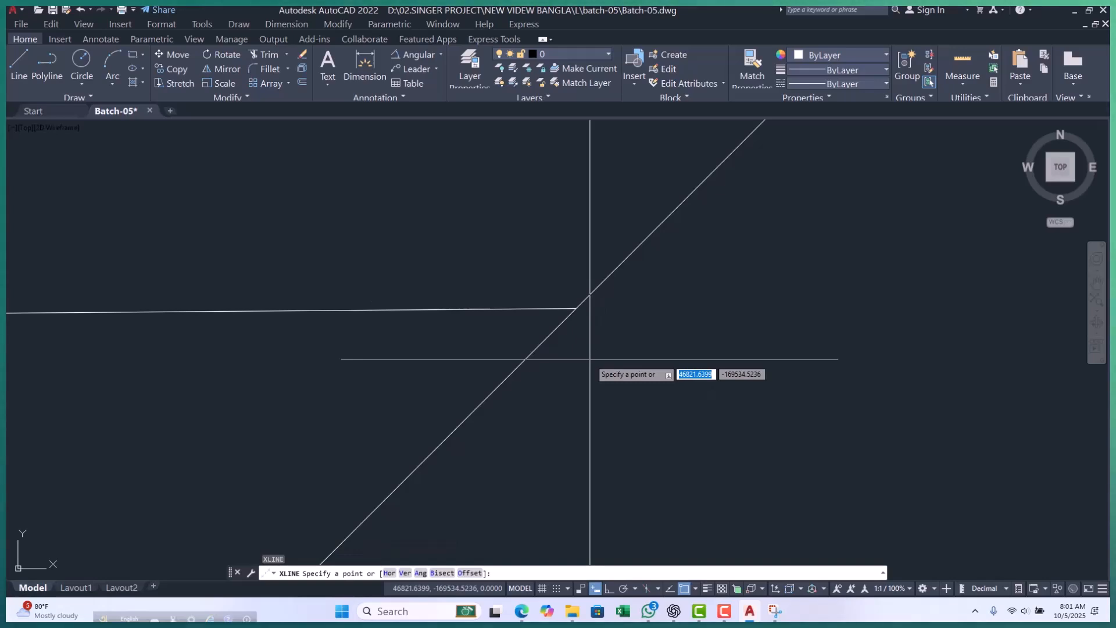
{"action": "type", "text": "a"}
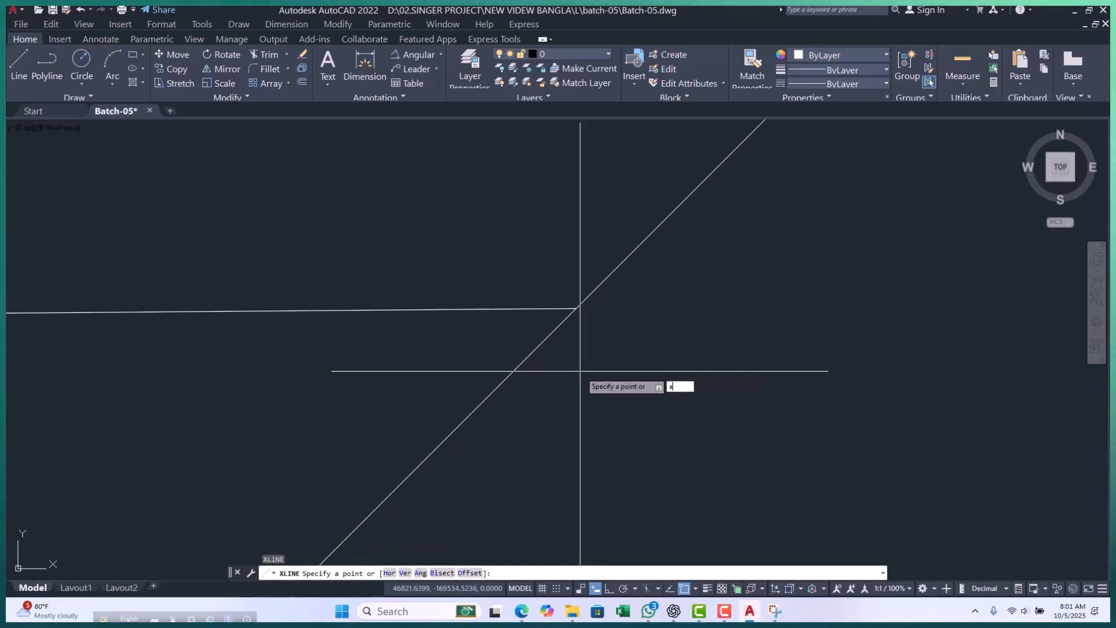
{"action": "key", "text": "Return"}
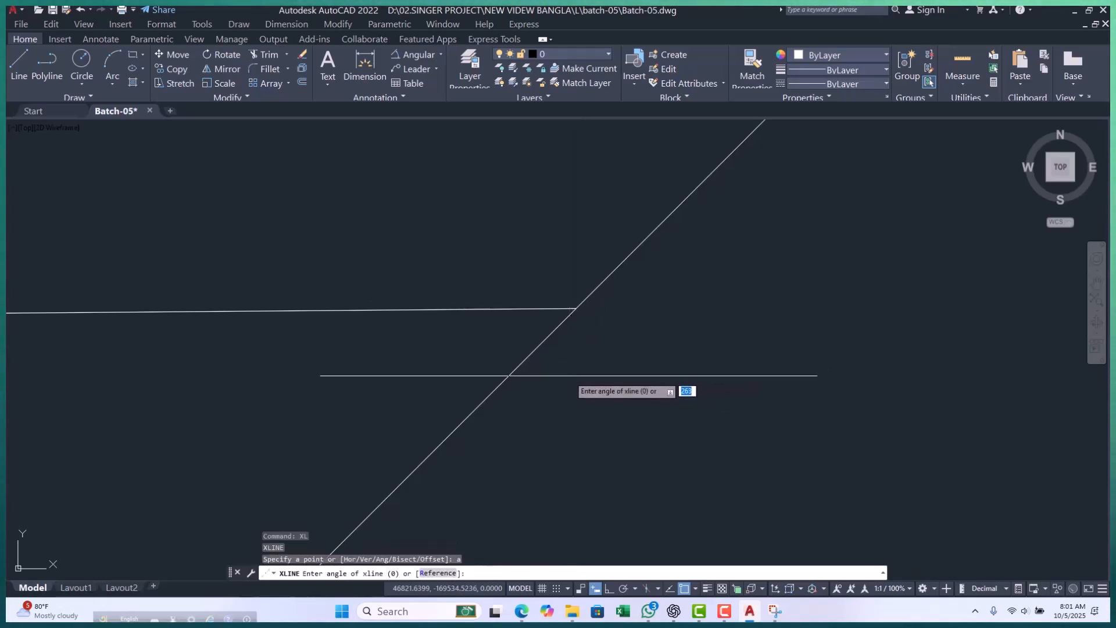
{"action": "middle_click_drag", "start_coordinate": [560, 307], "coordinate": [517, 269]}
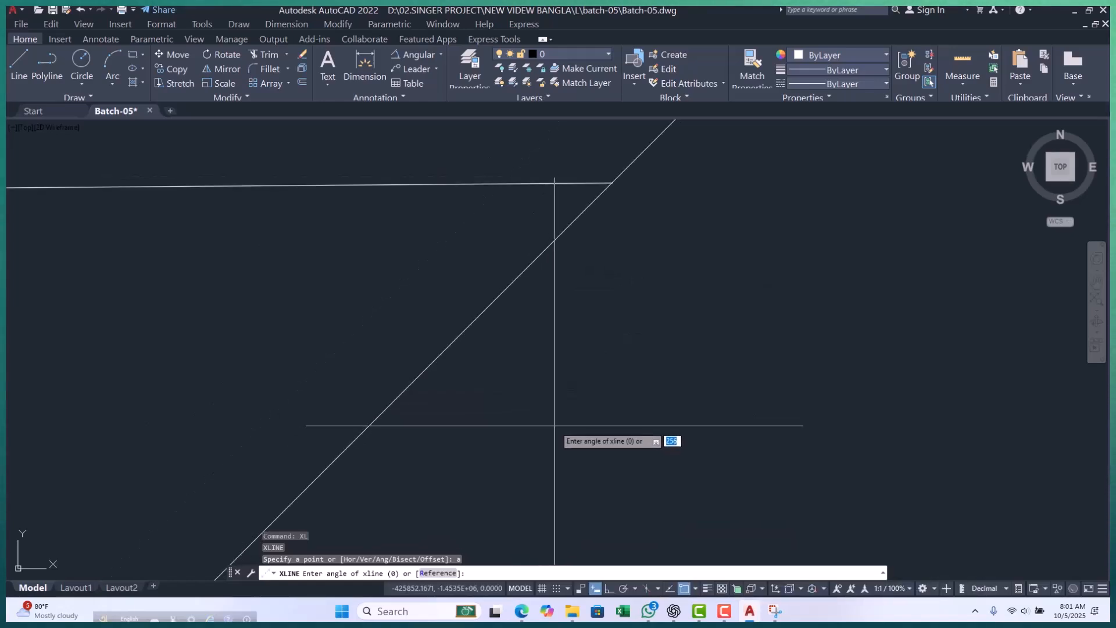
{"action": "key", "text": "Return"}
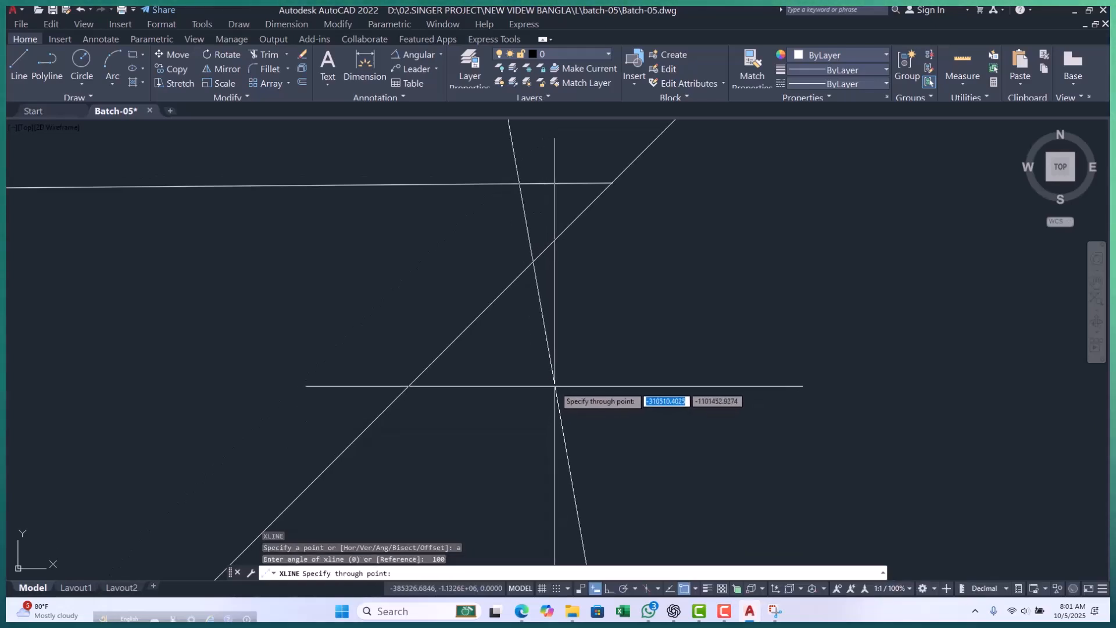
{"action": "left_click", "coordinate": [501, 277]}
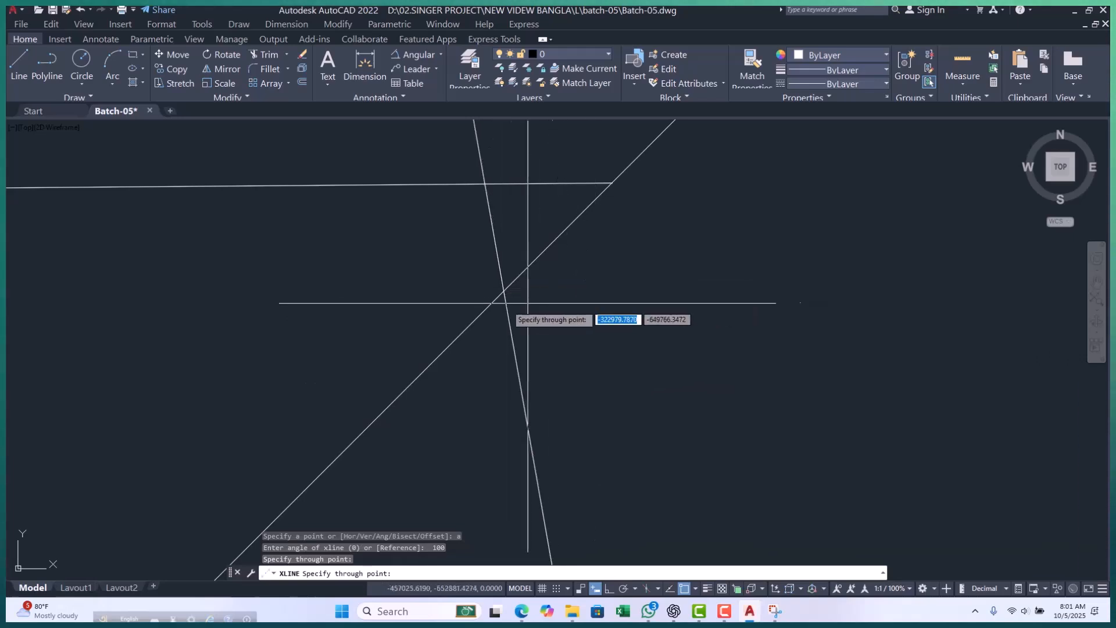
{"action": "key", "text": "Escape"}
{"action": "key", "text": "Escape"}
Erase the 100-degree construction line.
{"action": "left_click", "coordinate": [561, 326]}
{"action": "left_click", "coordinate": [512, 357]}
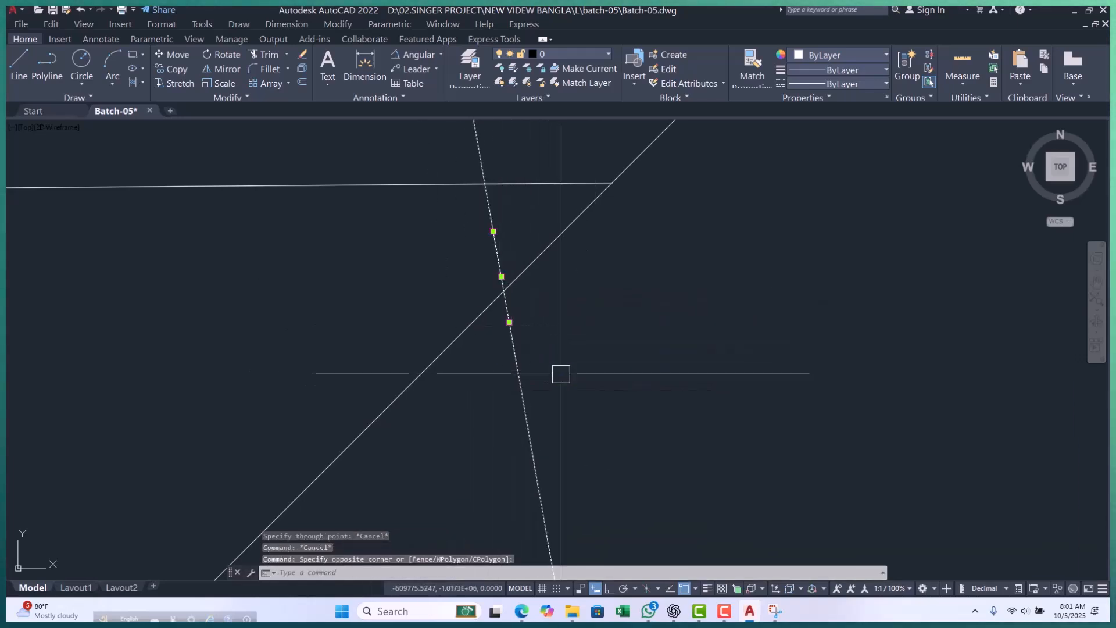
{"action": "type", "text": "e"}
{"action": "key", "text": "Return"}
{"action": "key", "text": "Escape"}
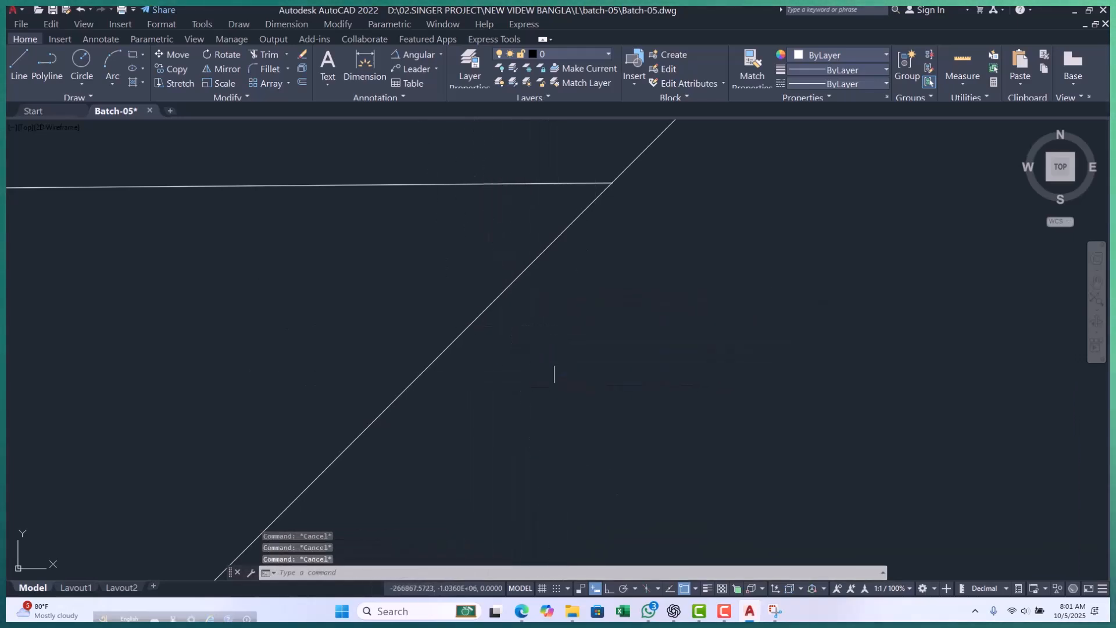
Draw a construction line at 50 degrees relative to the slanted construction line, using the angle's Reference option.
{"action": "type", "text": "xl"}
{"action": "key", "text": "Return"}
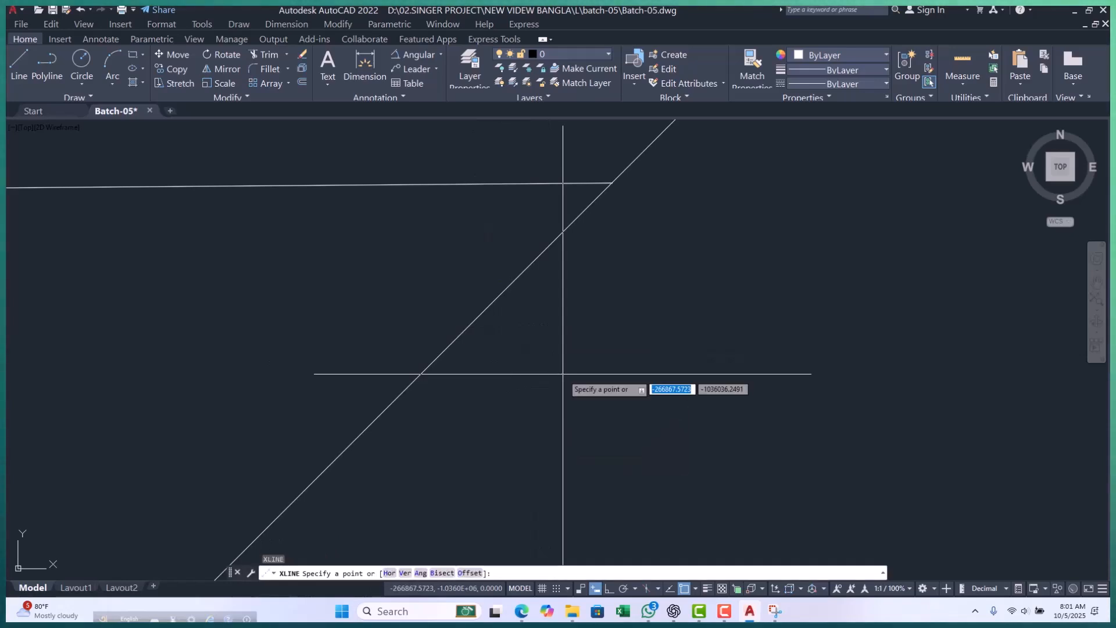
{"action": "type", "text": "a"}
{"action": "key", "text": "Return"}
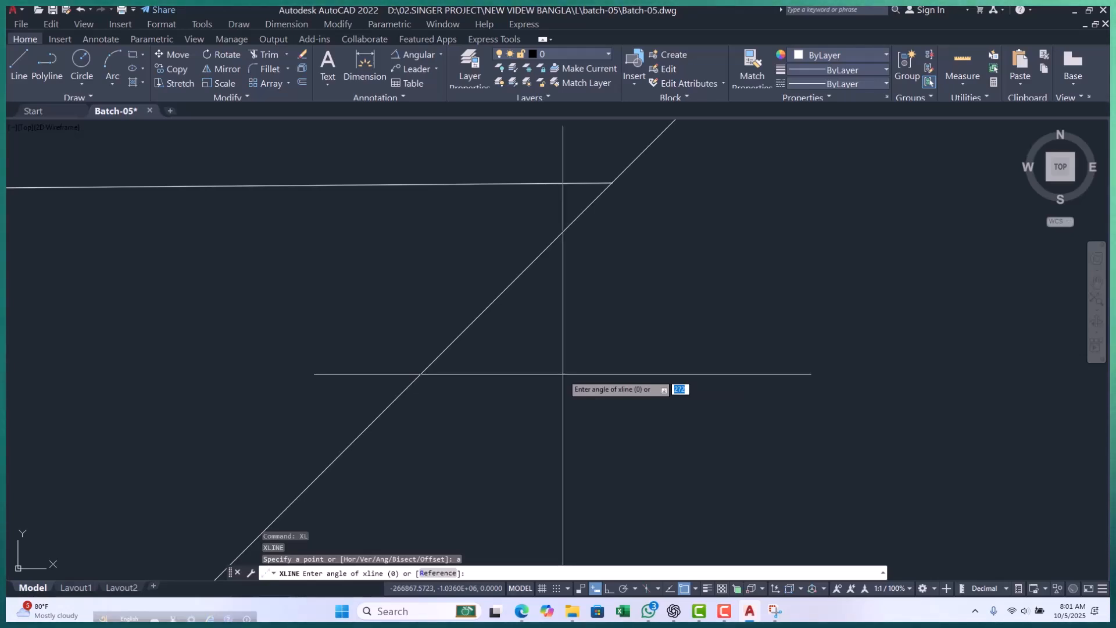
{"action": "key", "text": "Return"}
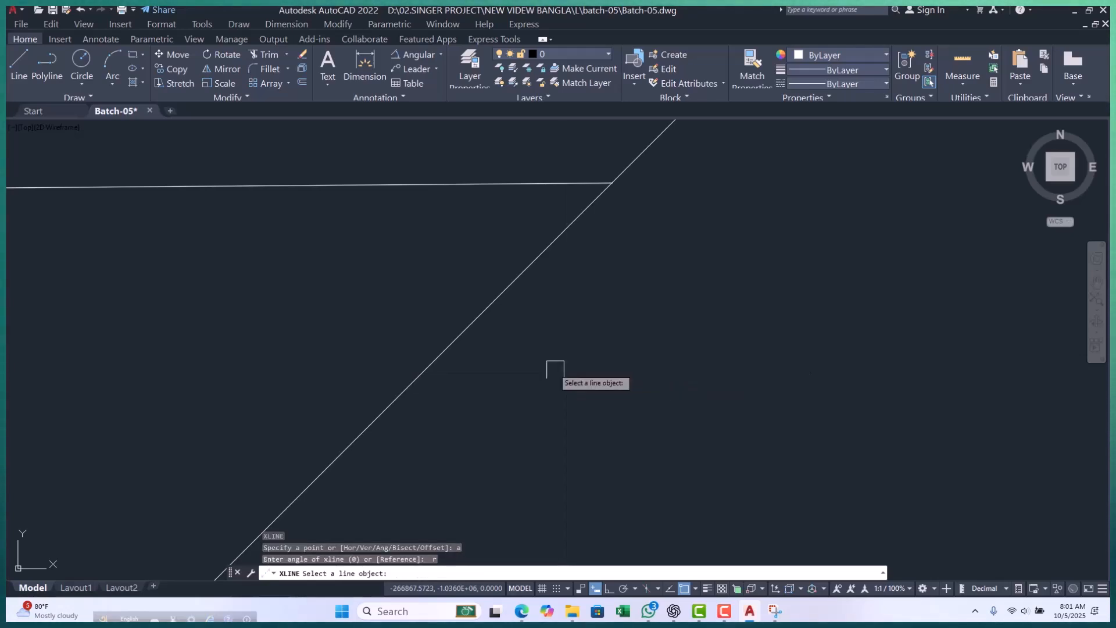
{"action": "left_click", "coordinate": [512, 292]}
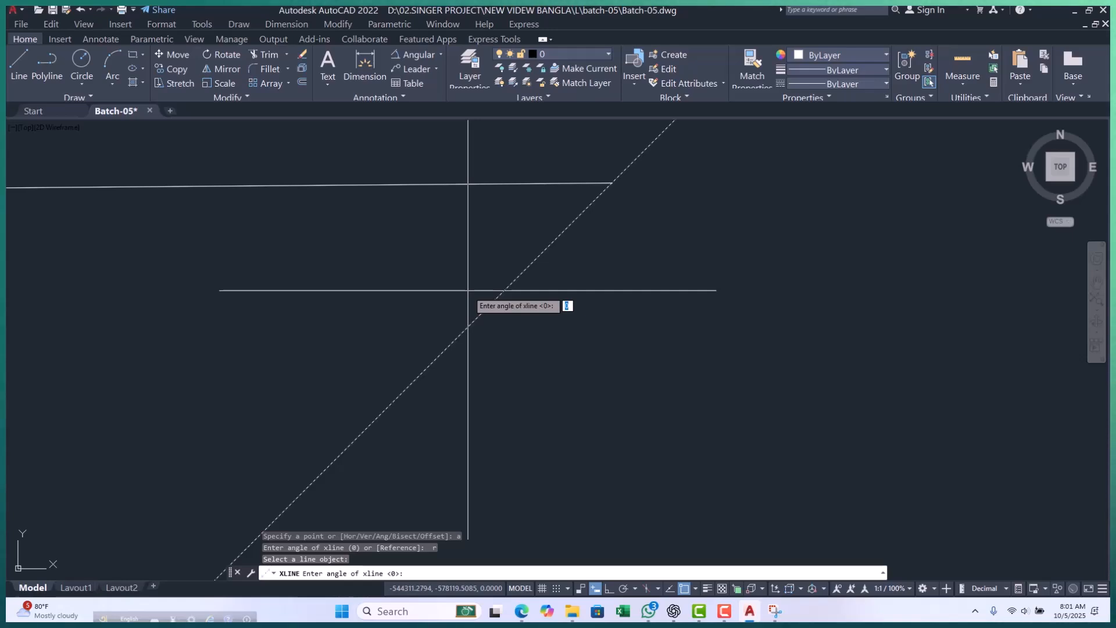
{"action": "type", "text": "50"}
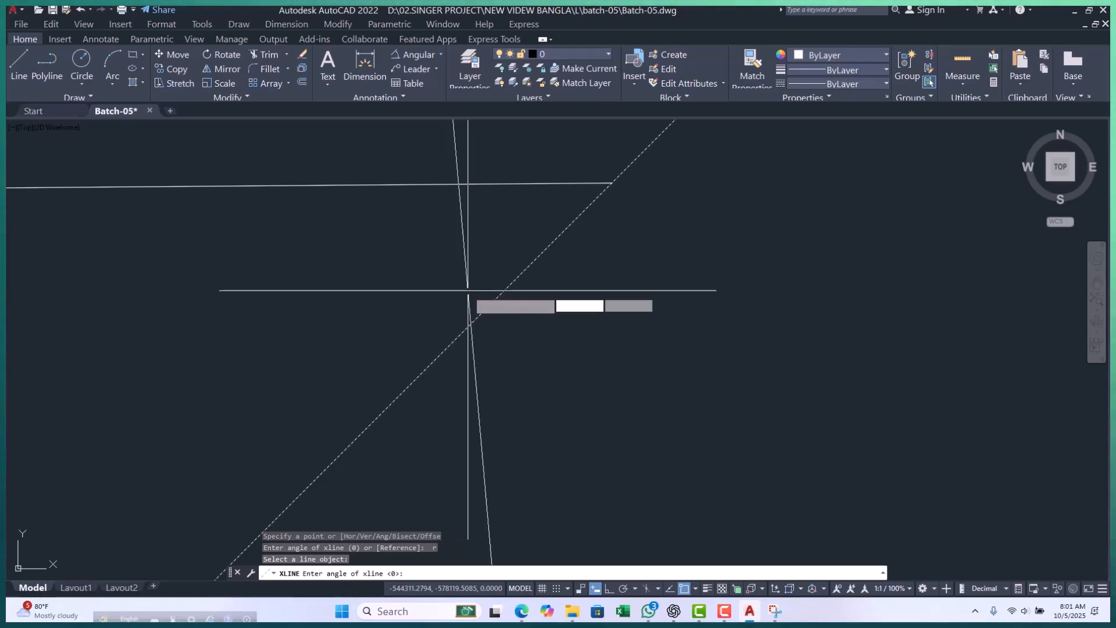
{"action": "key", "text": "Return"}
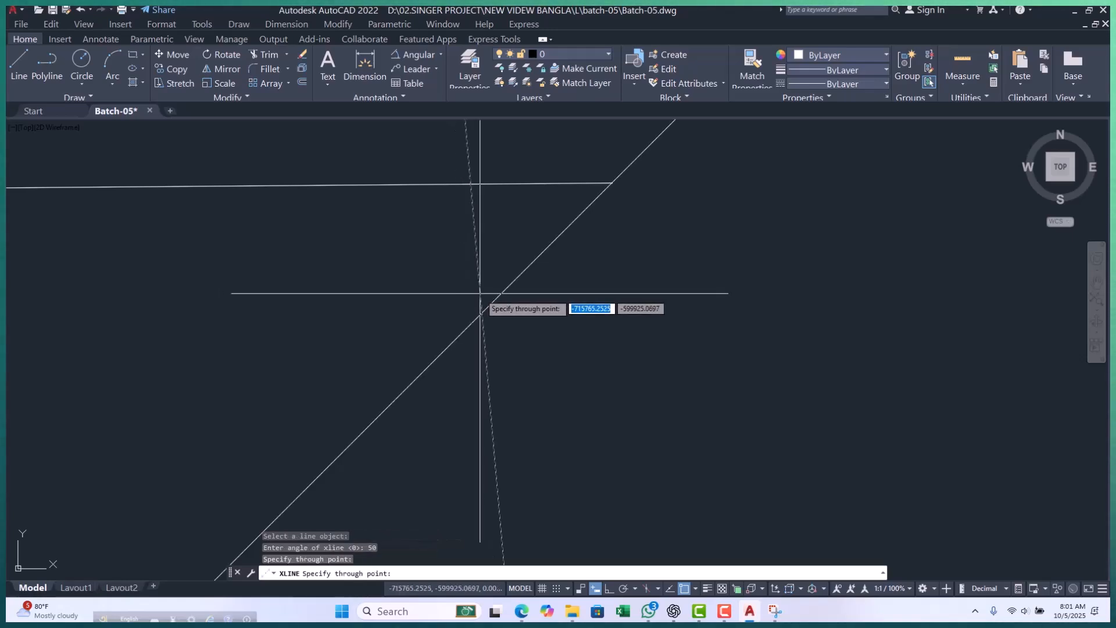
Add a second construction line at the same referenced angle, parallel to the first, and end the command.
{"action": "scroll", "coordinate": [465, 325], "scroll_direction": "up", "scroll_amount": 2}
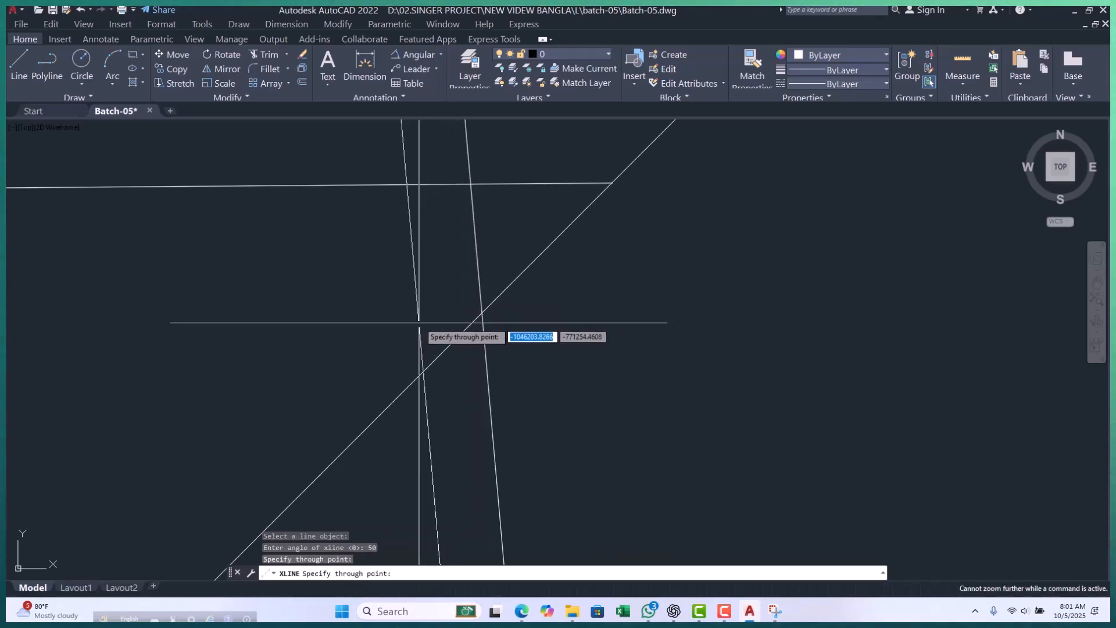
{"action": "left_click", "coordinate": [559, 311]}
{"action": "scroll", "coordinate": [519, 482], "scroll_direction": "down", "scroll_amount": 4}
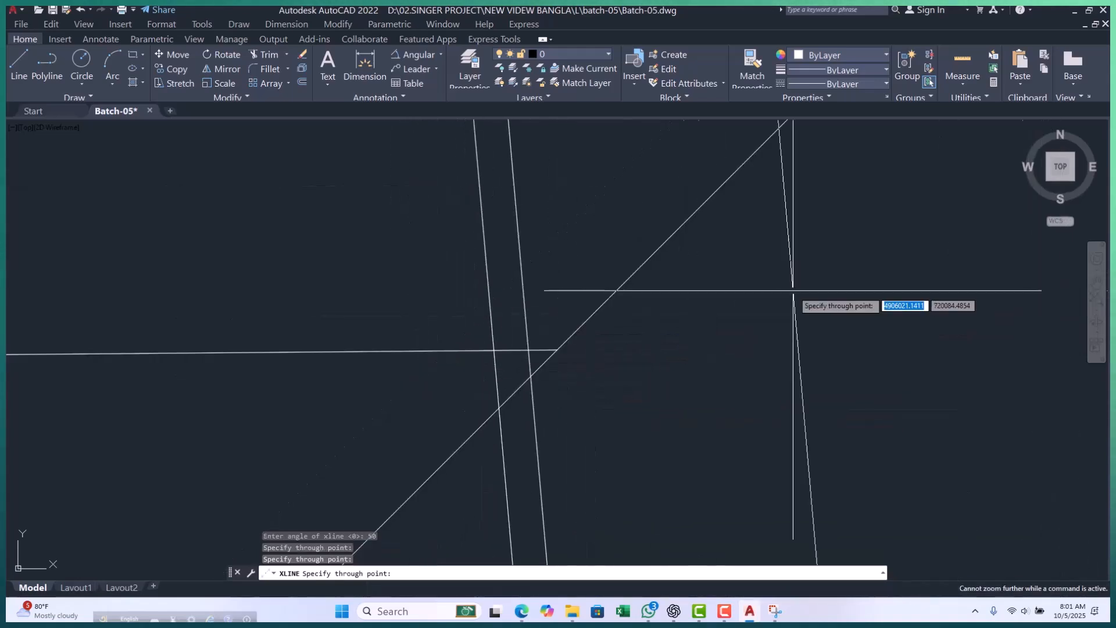
{"action": "scroll", "coordinate": [498, 378], "scroll_direction": "up", "scroll_amount": 8}
{"action": "scroll", "coordinate": [512, 337], "scroll_direction": "down", "scroll_amount": 6}
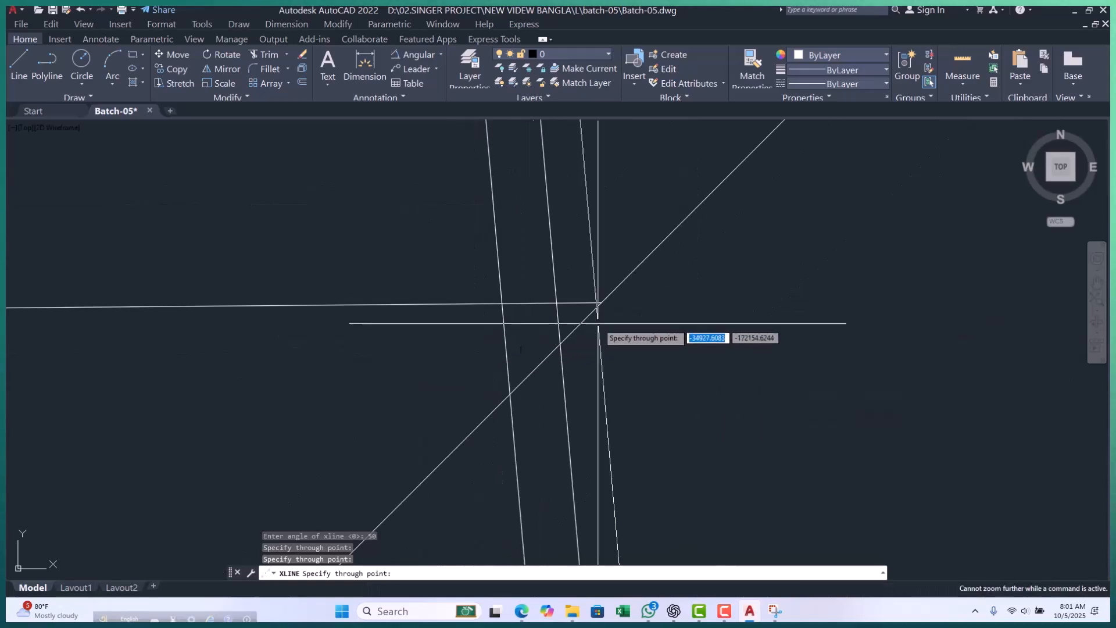
{"action": "key", "text": "Escape"}
{"action": "key", "text": "Escape"}
{"action": "scroll", "coordinate": [541, 337], "scroll_direction": "up", "scroll_amount": 3}
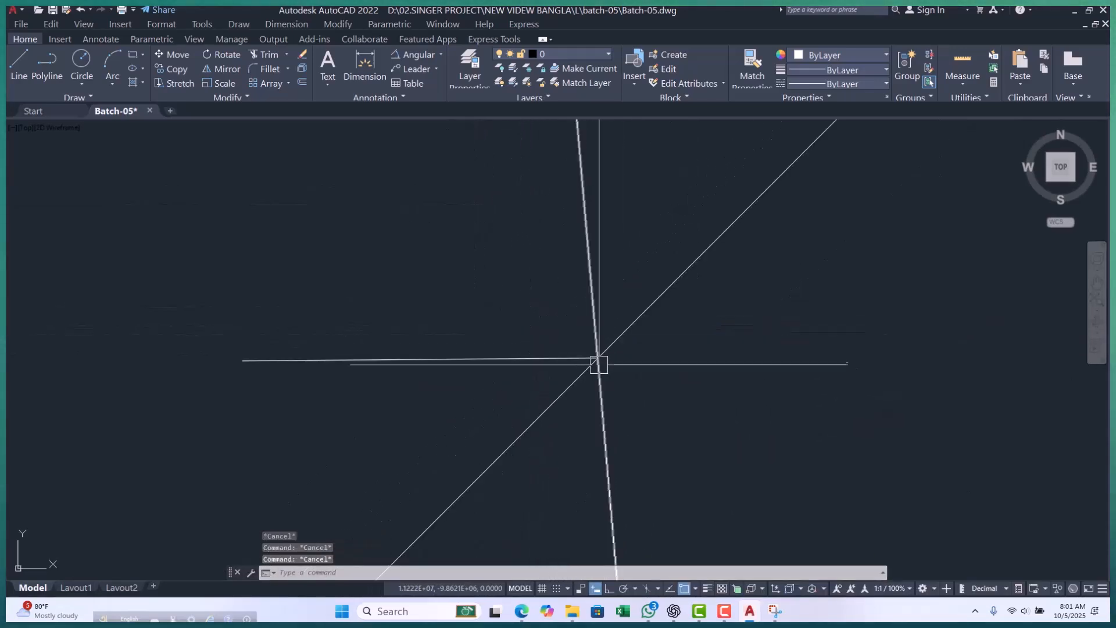
{"action": "left_click", "coordinate": [698, 341]}
{"action": "left_click", "coordinate": [541, 369]}
{"action": "key", "text": "Escape"}
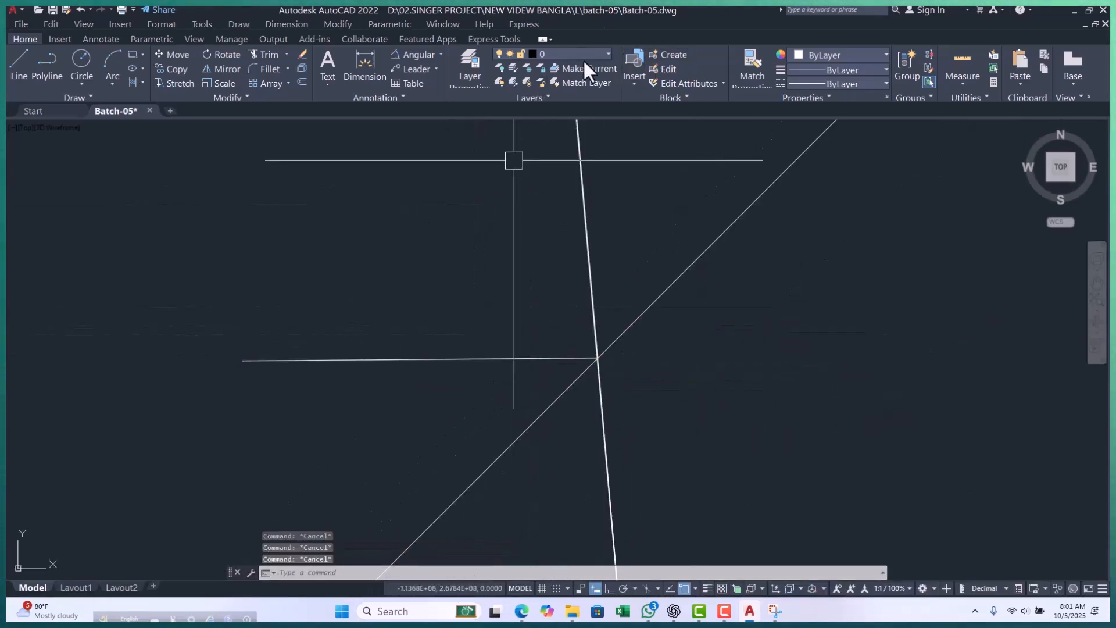
{"action": "left_click", "coordinate": [513, 22]}
{"action": "key", "text": "Escape"}
{"action": "left_click", "coordinate": [517, 315]}
{"action": "key", "text": "Escape"}
{"action": "key", "text": "Escape"}
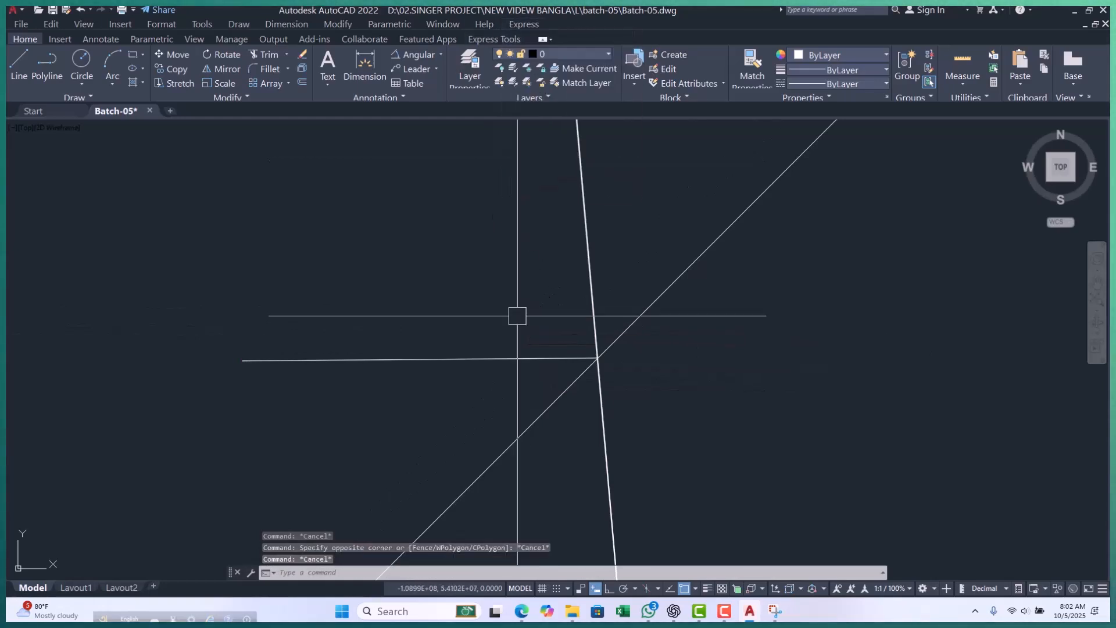
Reset the current unnamed profile to its defaults in the program options and accept the change.
{"action": "key", "text": "Escape"}
{"action": "type", "text": "op"}
{"action": "key", "text": "Return"}
{"action": "left_click", "coordinate": [701, 172]}
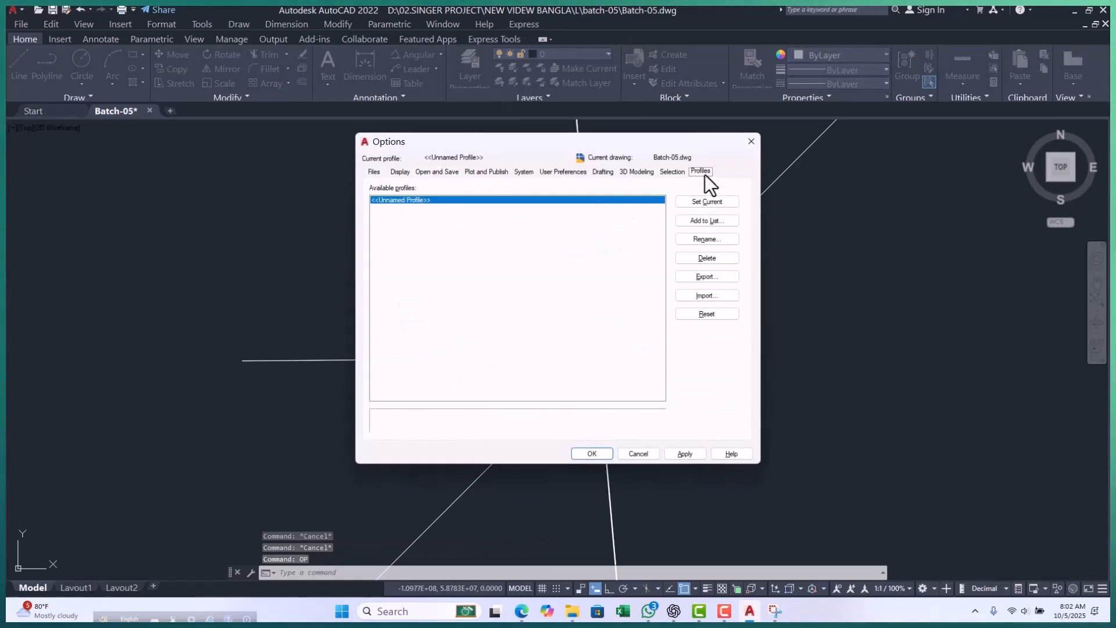
{"action": "left_click", "coordinate": [697, 316]}
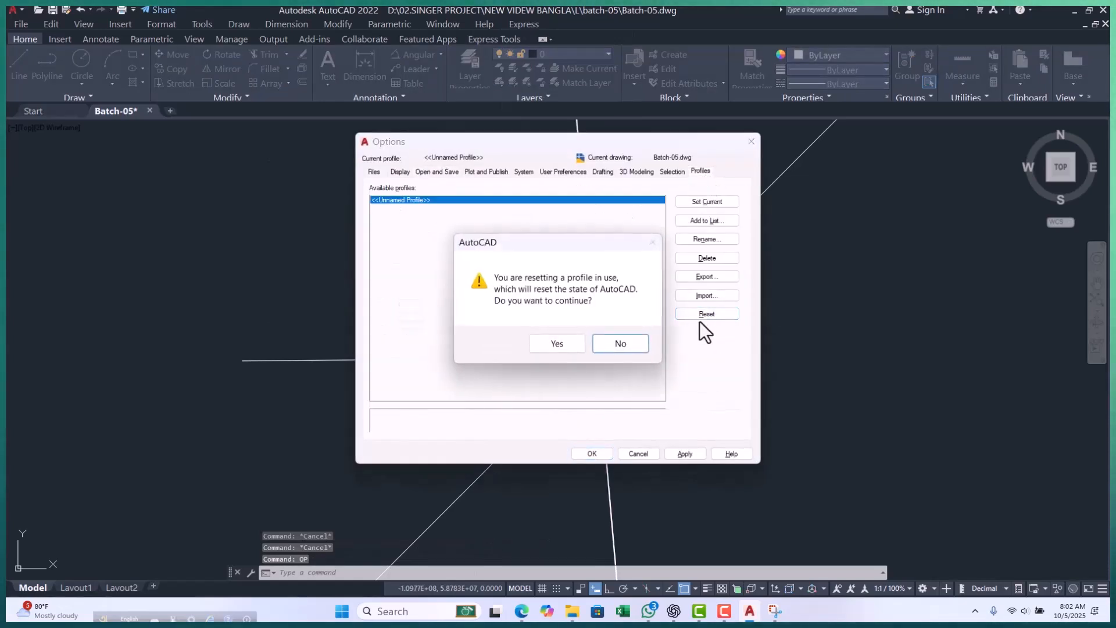
{"action": "left_click", "coordinate": [558, 348]}
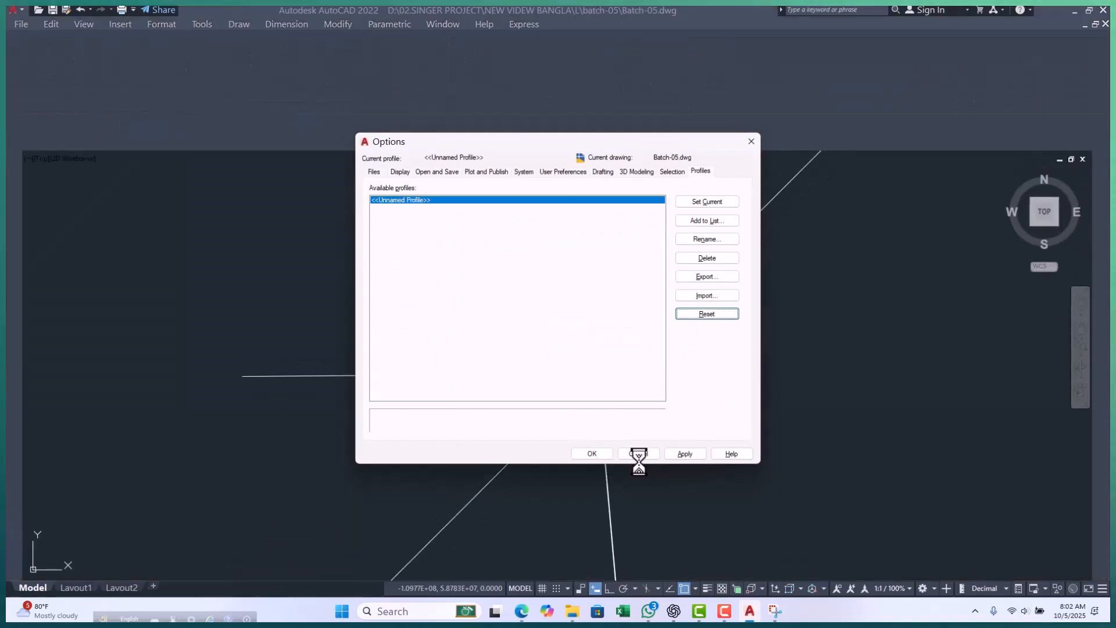
{"action": "left_click", "coordinate": [592, 453]}
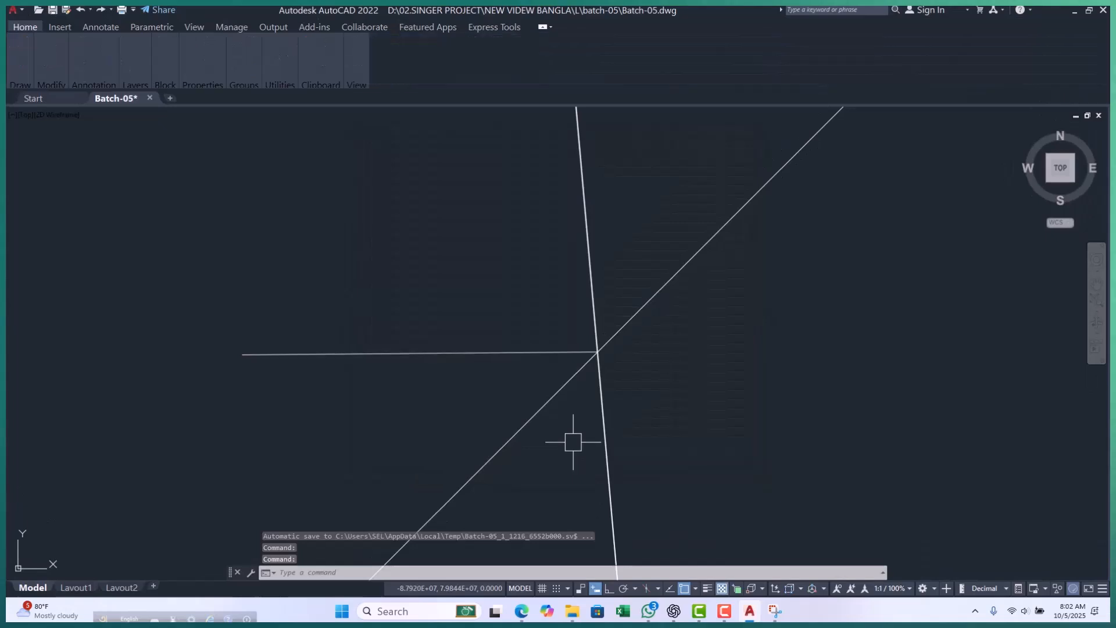
Erase the polyline and all the construction lines from the drawing.
{"action": "scroll", "coordinate": [620, 230], "scroll_direction": "up", "scroll_amount": 2}
{"action": "scroll", "coordinate": [489, 357], "scroll_direction": "down", "scroll_amount": 2}
{"action": "scroll", "coordinate": [567, 399], "scroll_direction": "up", "scroll_amount": 2}
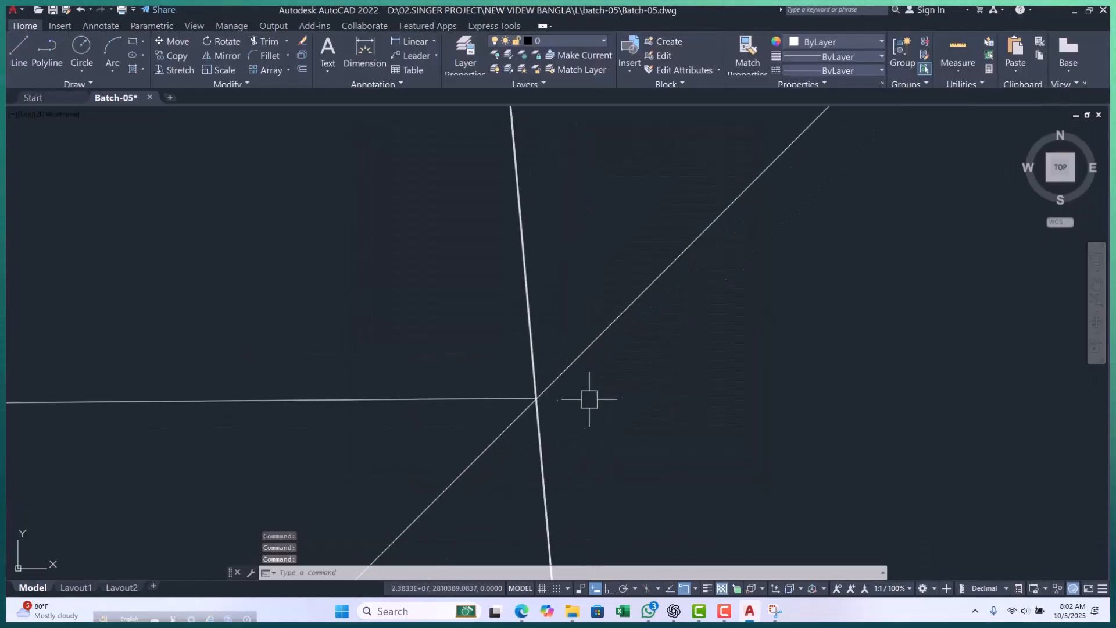
{"action": "left_click", "coordinate": [430, 441]}
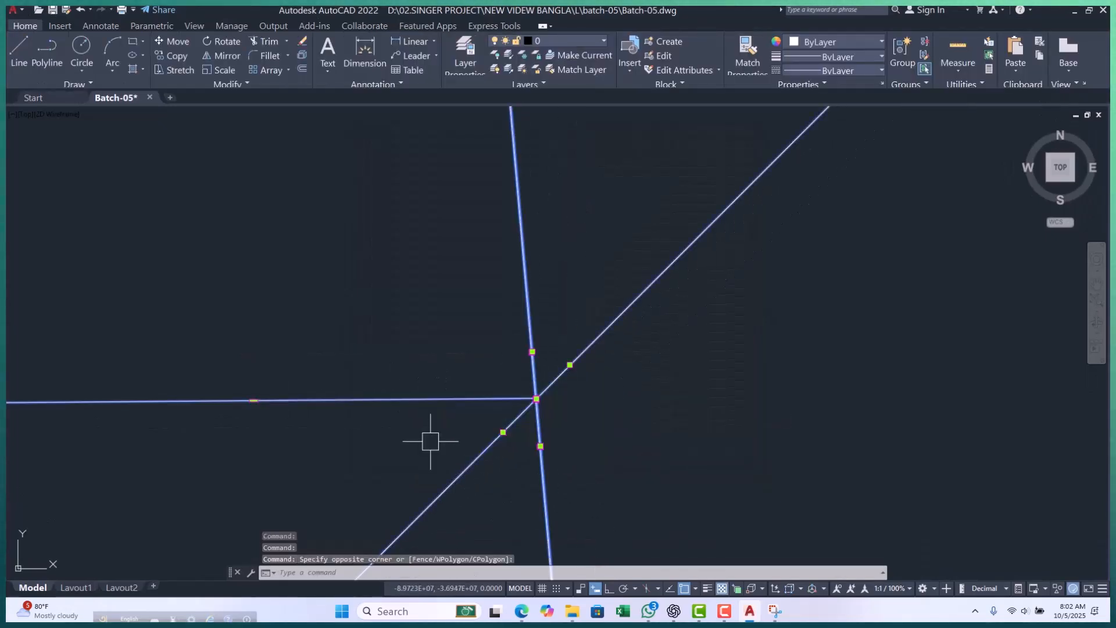
{"action": "type", "text": "E"}
{"action": "key", "text": "Return"}
{"action": "key", "text": "Escape"}
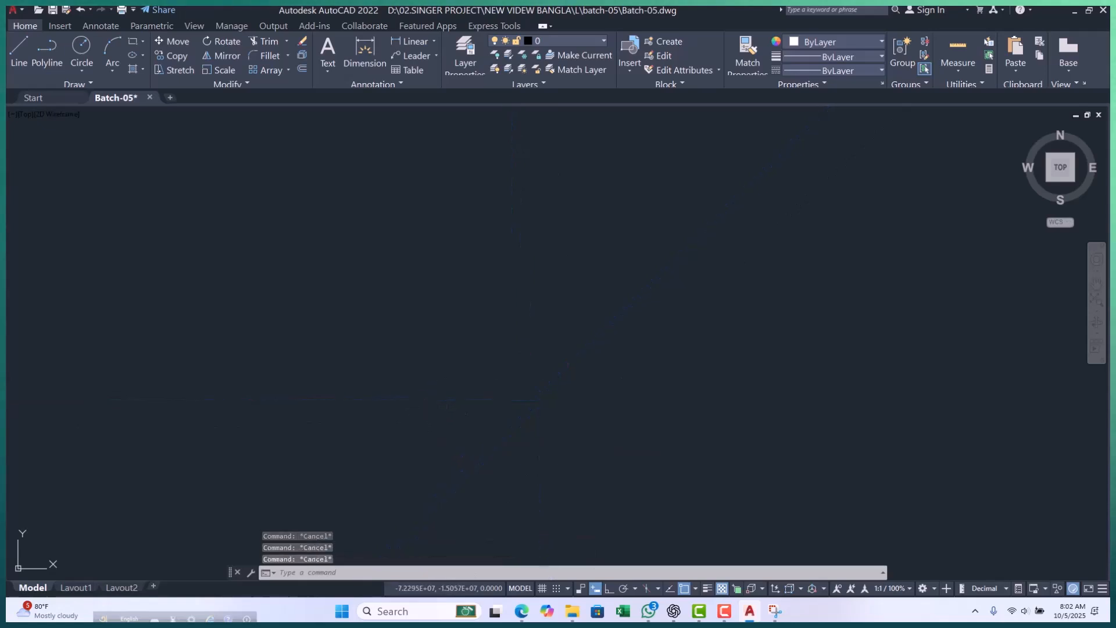
Draw four parallel slanted construction lines through different points, using the Angle option.
{"action": "type", "text": "xl"}
{"action": "key", "text": "Return"}
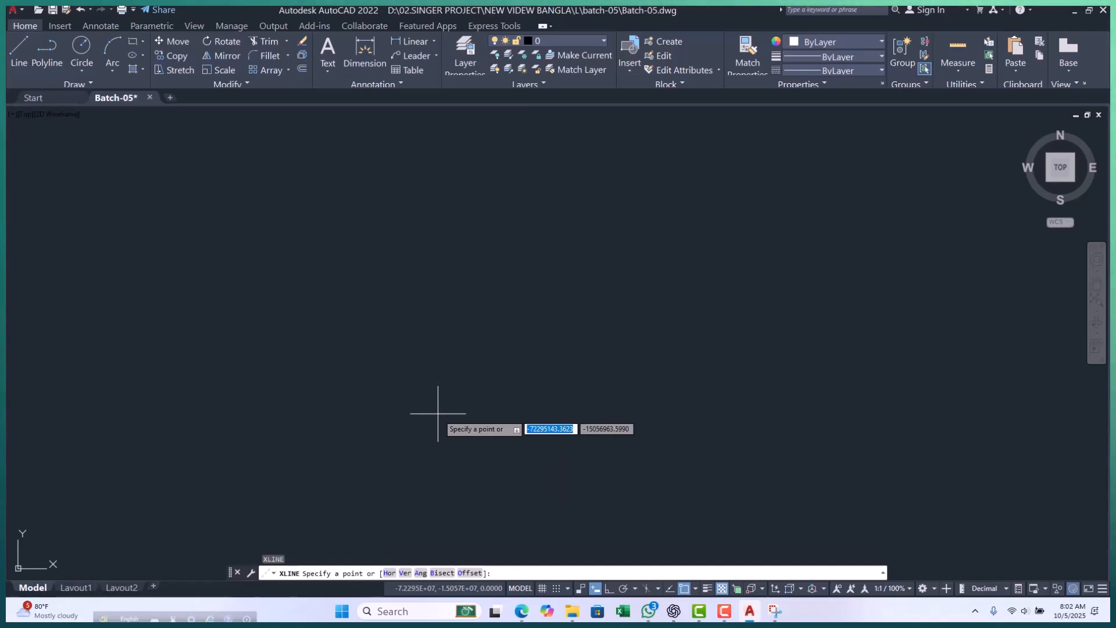
{"action": "type", "text": "a"}
{"action": "key", "text": "Return"}
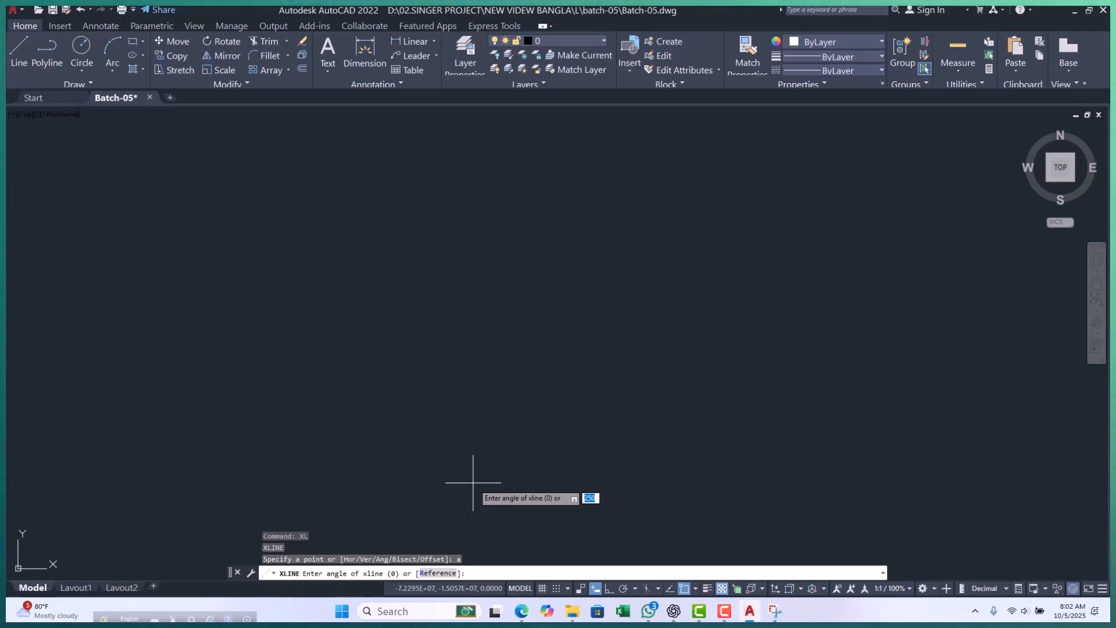
{"action": "key", "text": "Return"}
{"action": "left_click", "coordinate": [484, 462]}
{"action": "left_click", "coordinate": [480, 415]}
{"action": "left_click", "coordinate": [442, 359]}
{"action": "key", "text": "Escape"}
{"action": "key", "text": "Escape"}
{"action": "key", "text": "Escape"}
{"action": "key", "text": "Escape"}
{"action": "scroll", "coordinate": [490, 369], "scroll_direction": "down", "scroll_amount": 3}
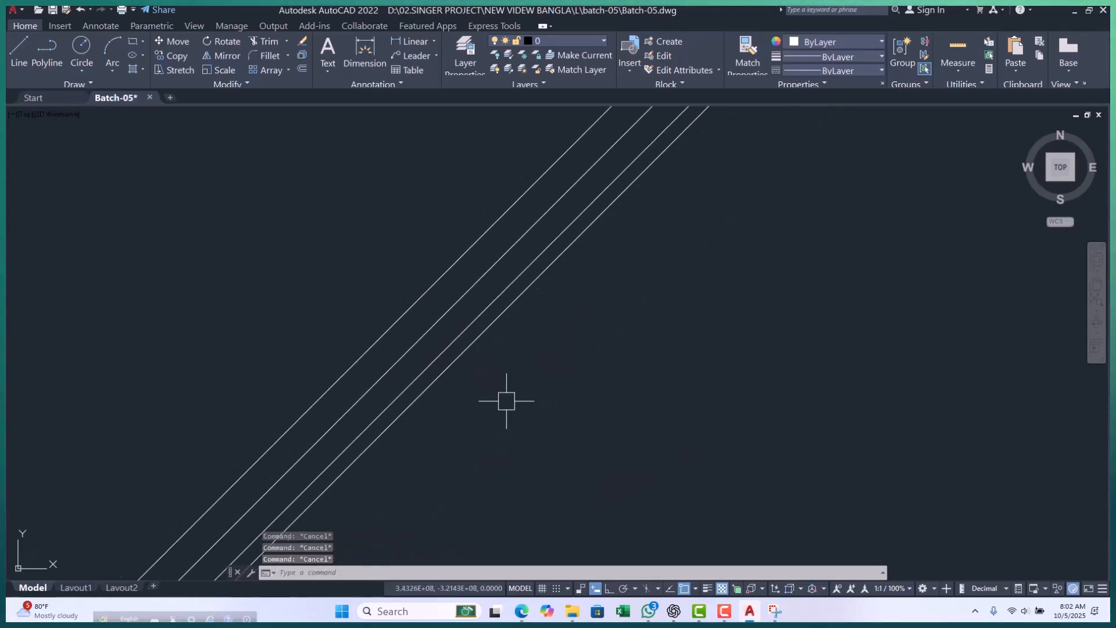
{"action": "type", "text": "l"}
{"action": "key", "text": "Return"}
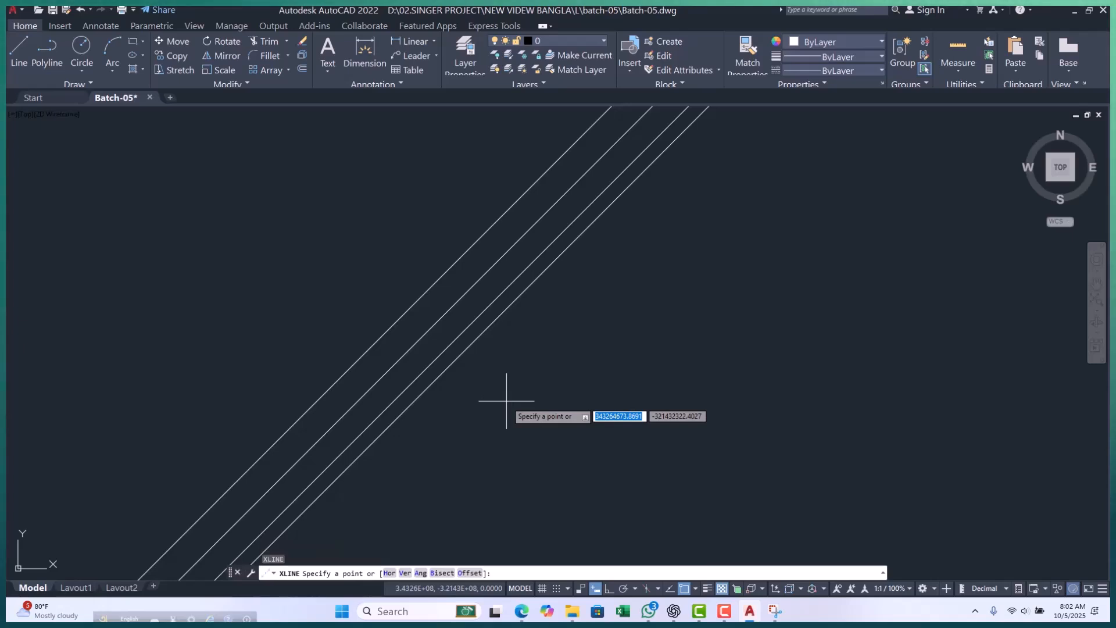
{"action": "key", "text": "Escape"}
{"action": "key", "text": "Escape"}
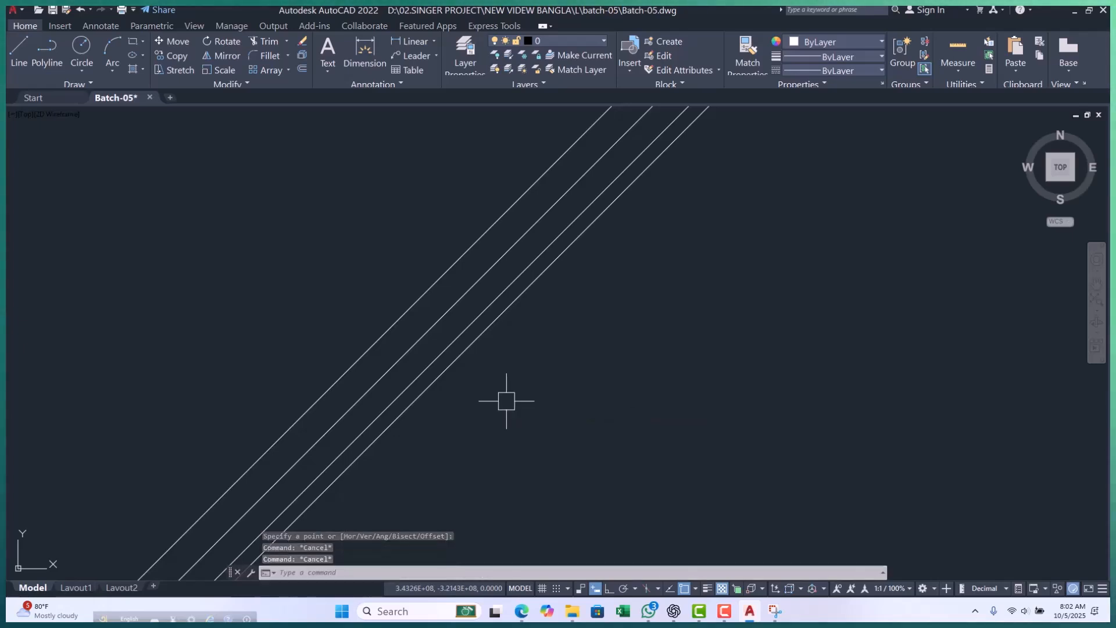
Draw a construction line at angle 0 referenced to the upper-left outermost slanted line, entering 100 for the through point, and end the command.
{"action": "type", "text": "xl"}
{"action": "key", "text": "Return"}
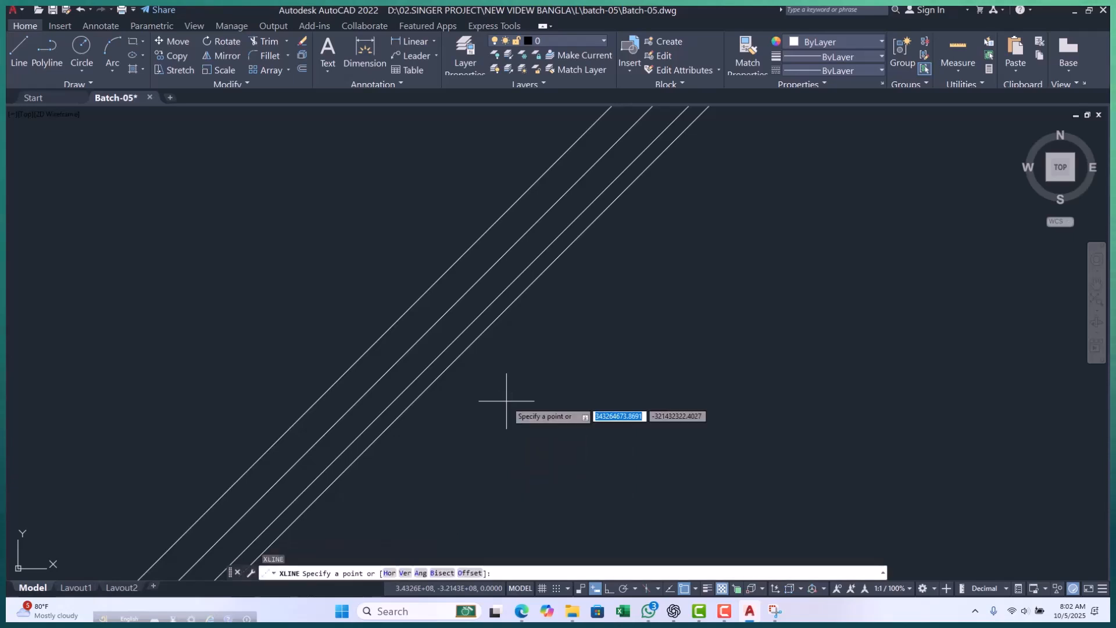
{"action": "type", "text": "a"}
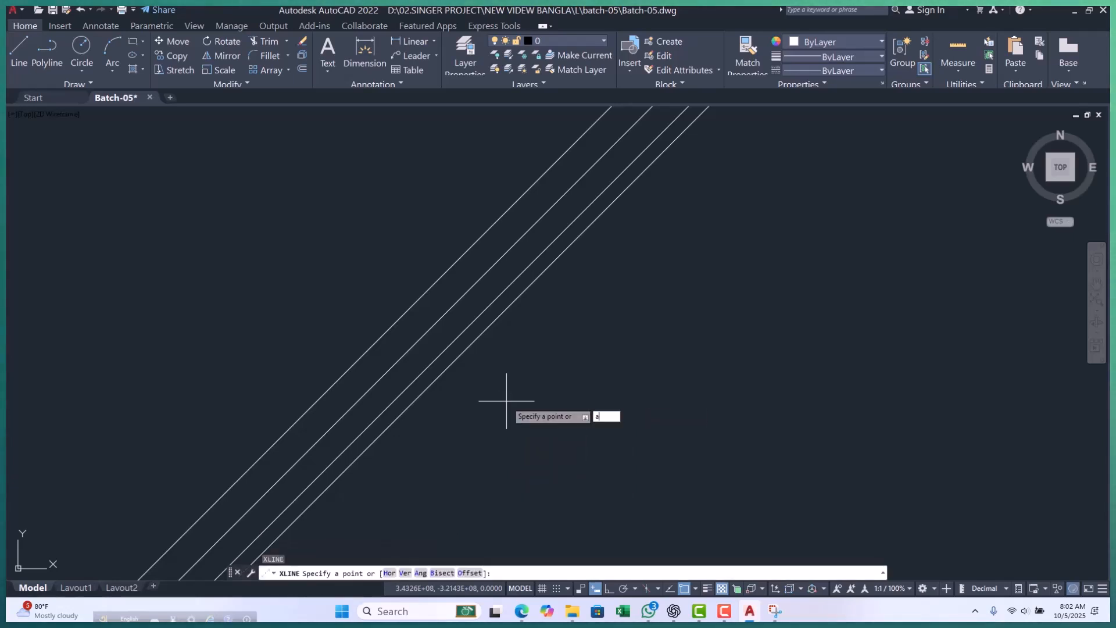
{"action": "key", "text": "Return"}
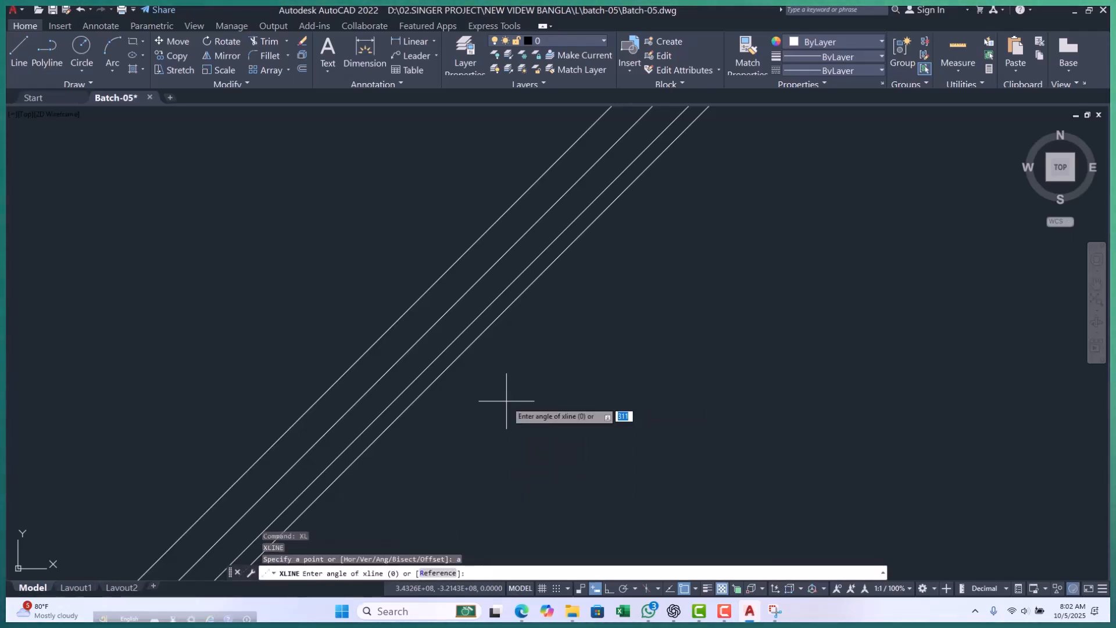
{"action": "left_click", "coordinate": [429, 574]}
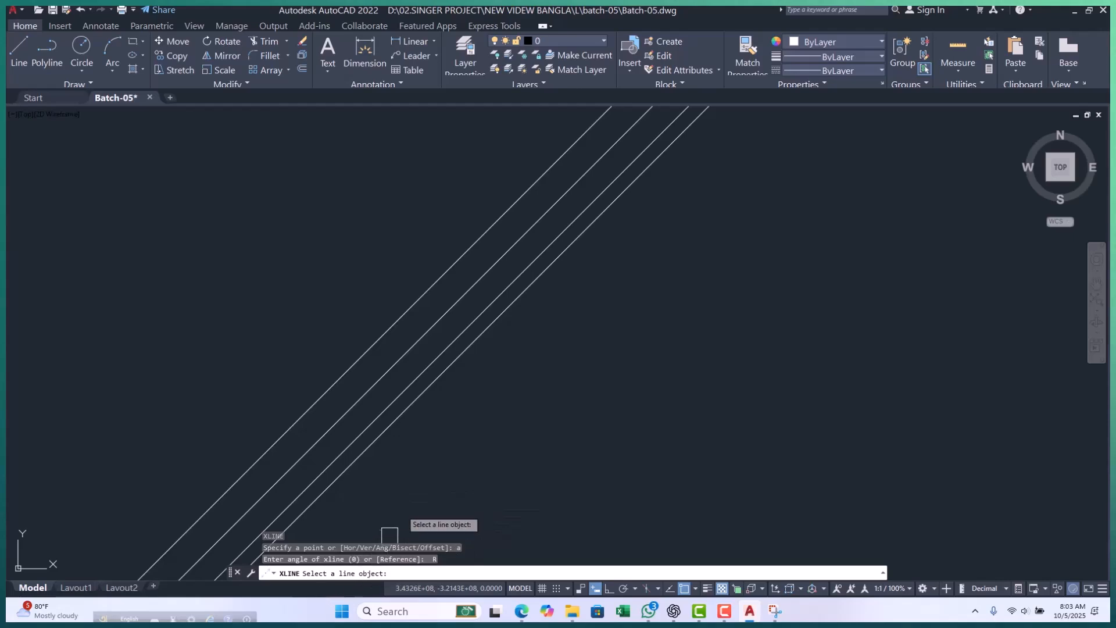
{"action": "left_click", "coordinate": [367, 347]}
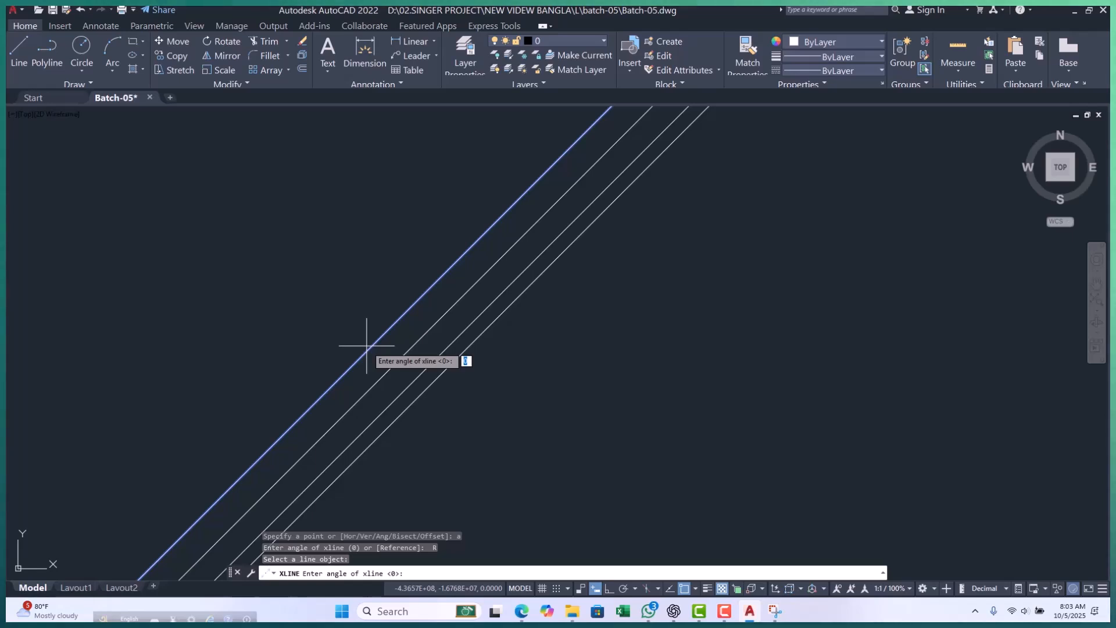
{"action": "key", "text": "Return"}
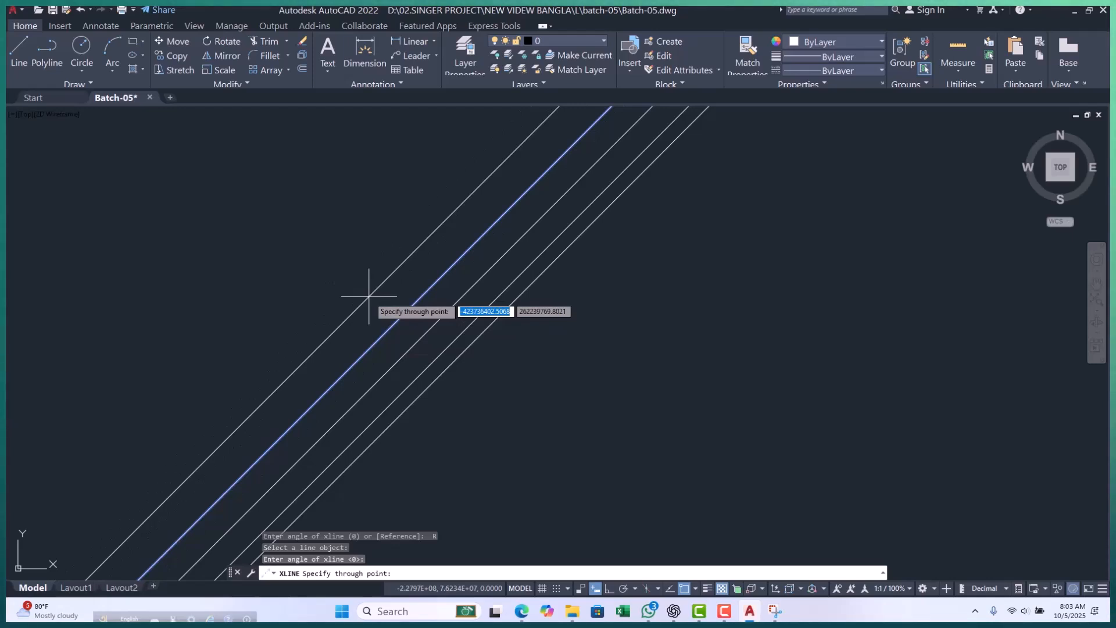
{"action": "type", "text": "100"}
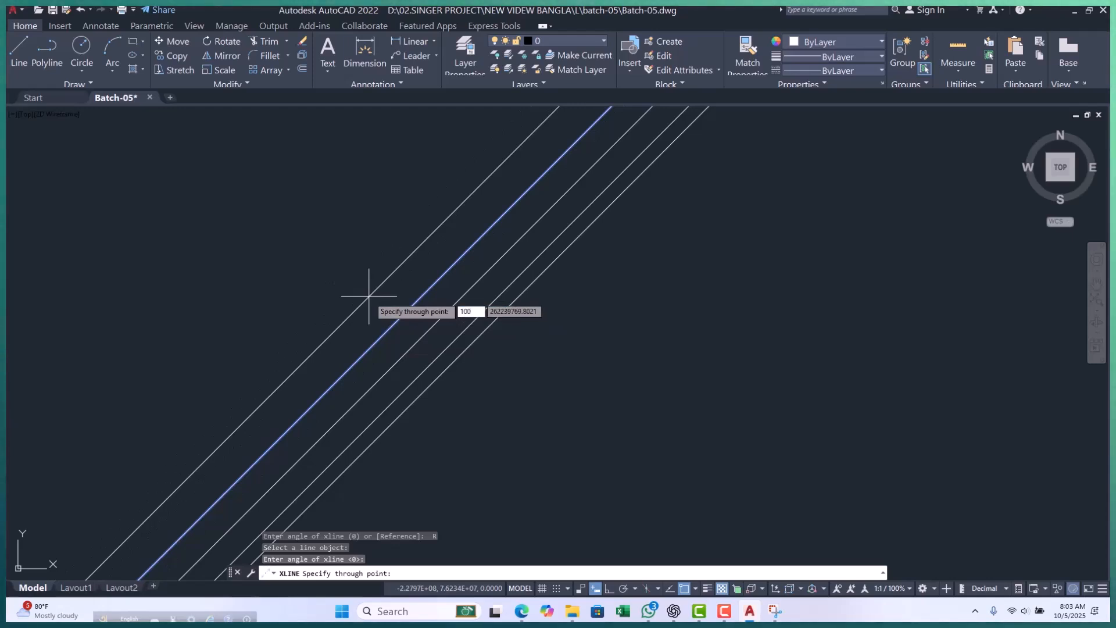
{"action": "key", "text": "Return"}
{"action": "scroll", "coordinate": [378, 331], "scroll_direction": "up", "scroll_amount": 6}
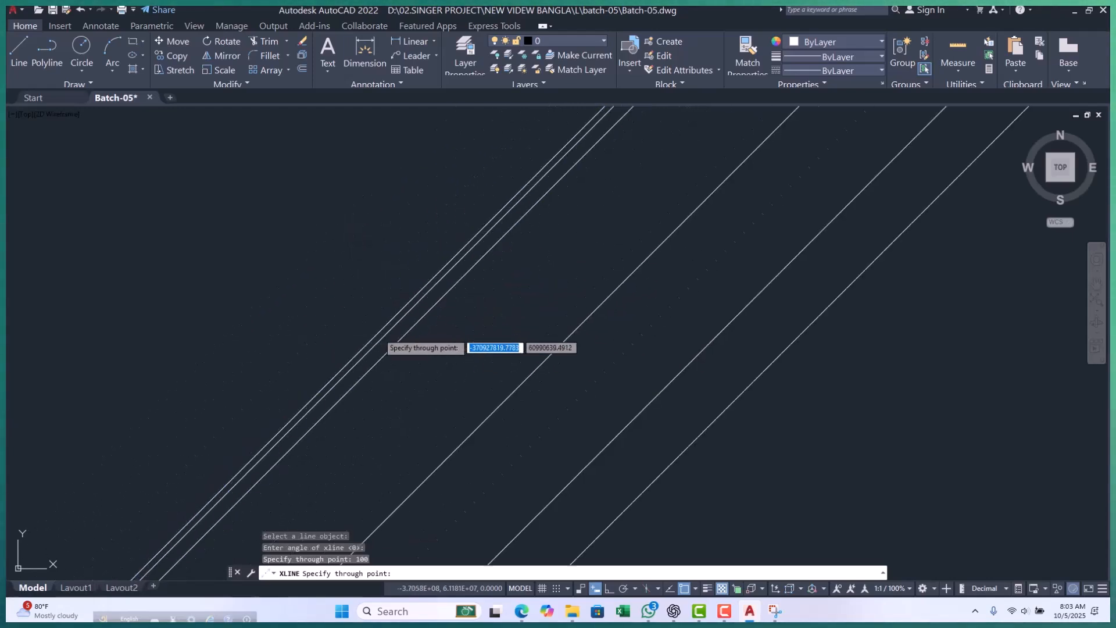
{"action": "key", "text": "Escape"}
{"action": "key", "text": "Escape"}
{"action": "key", "text": "Escape"}
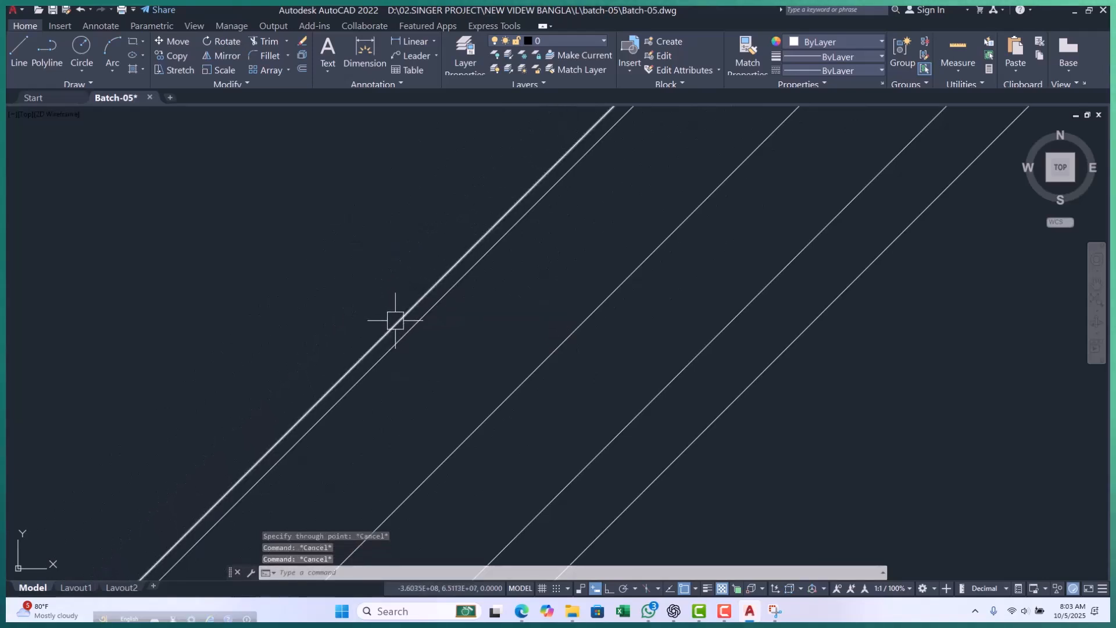
Examine the new construction line and its spacing from the neighbouring parallel lines.
{"action": "scroll", "coordinate": [443, 352], "scroll_direction": "up", "scroll_amount": 2}
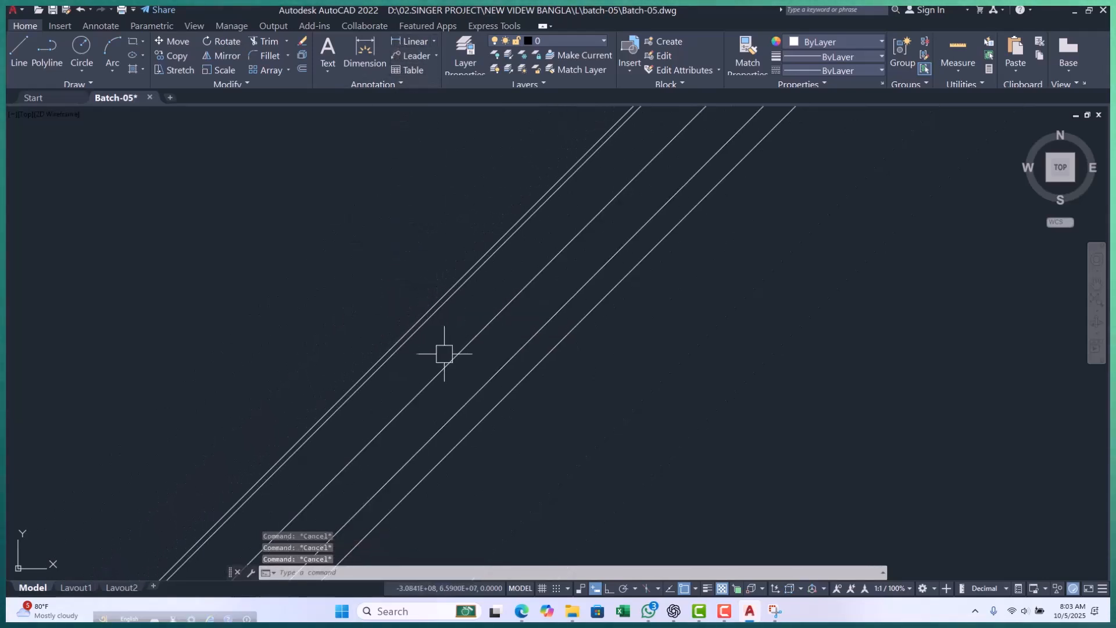
{"action": "left_click", "coordinate": [356, 297]}
{"action": "scroll", "coordinate": [569, 342], "scroll_direction": "down", "scroll_amount": 3}
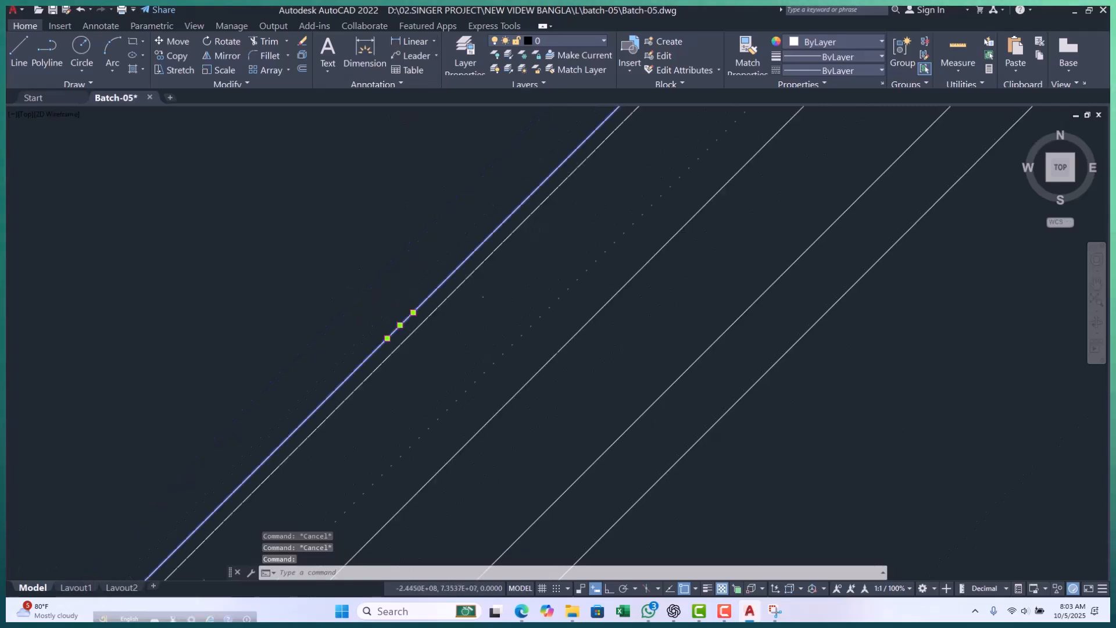
{"action": "key", "text": "Escape"}
{"action": "key", "text": "Escape"}
{"action": "scroll", "coordinate": [506, 304], "scroll_direction": "up", "scroll_amount": 5}
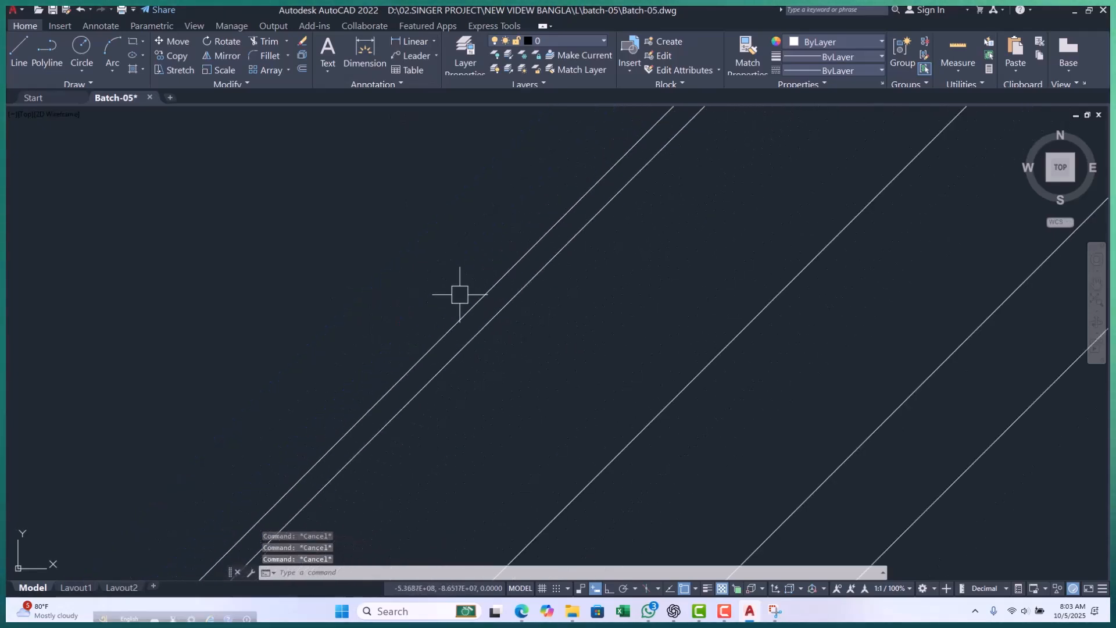
{"action": "scroll", "coordinate": [495, 346], "scroll_direction": "down", "scroll_amount": 3}
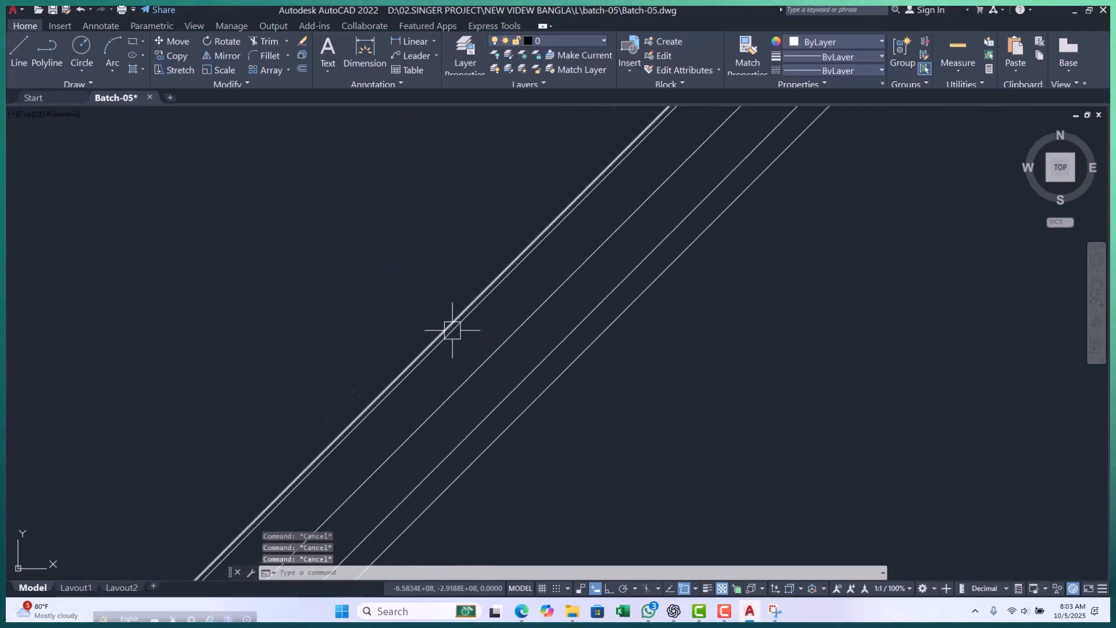
Start another construction line beside the existing slanted lines.
{"action": "scroll", "coordinate": [451, 326], "scroll_direction": "down", "scroll_amount": 4}
{"action": "type", "text": "xl"}
{"action": "key", "text": "Return"}
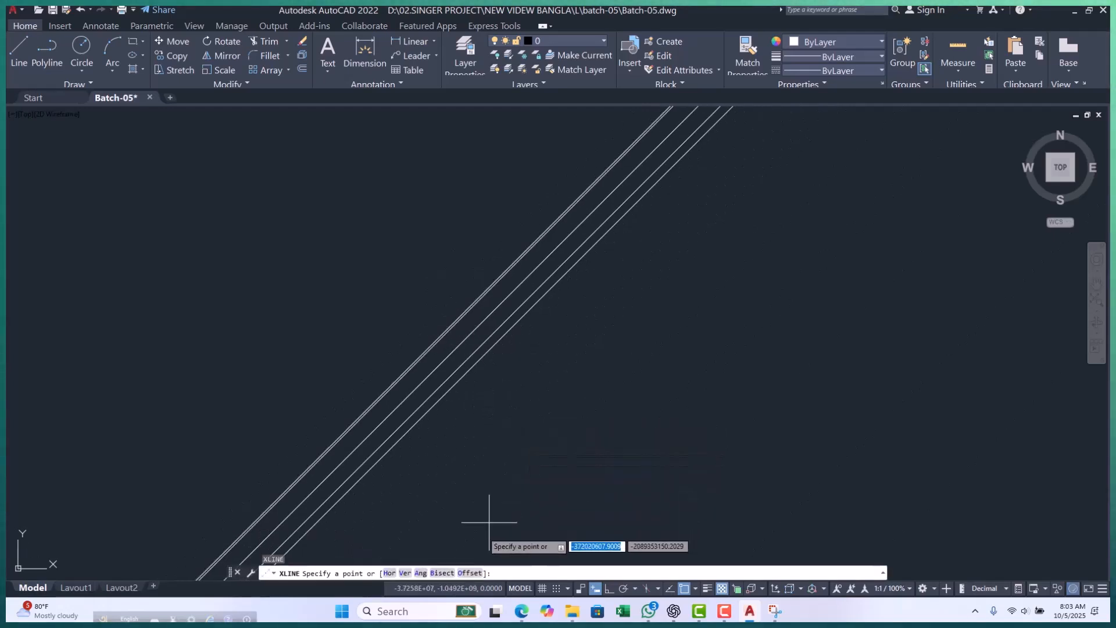
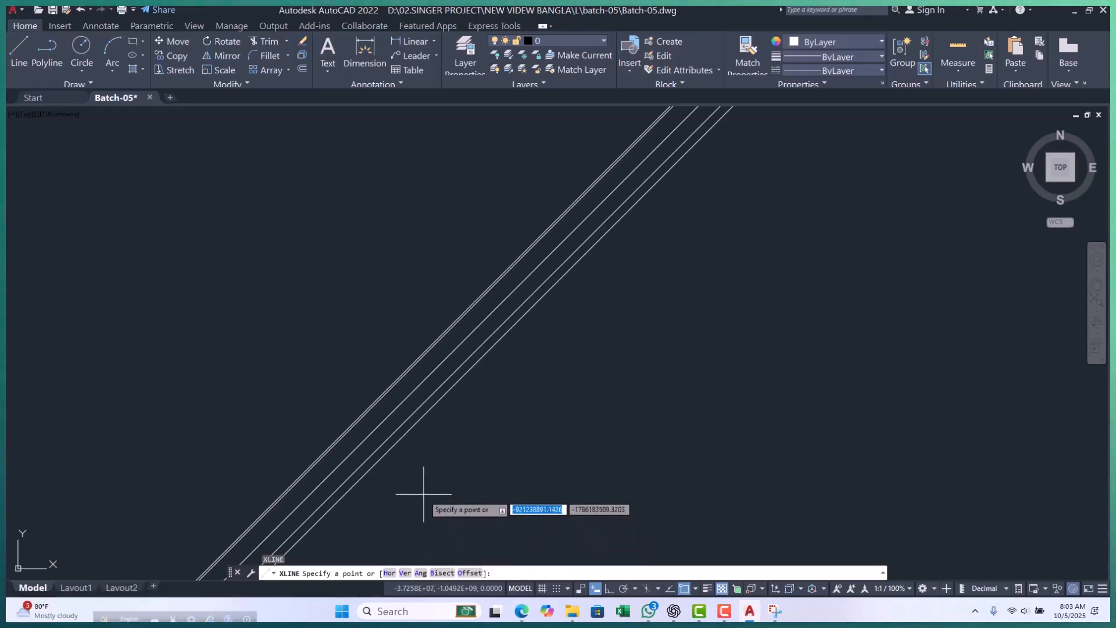
Cancel the pending construction line command.
{"action": "key", "text": "Escape"}
{"action": "key", "text": "Escape"}
{"action": "key", "text": "Escape"}
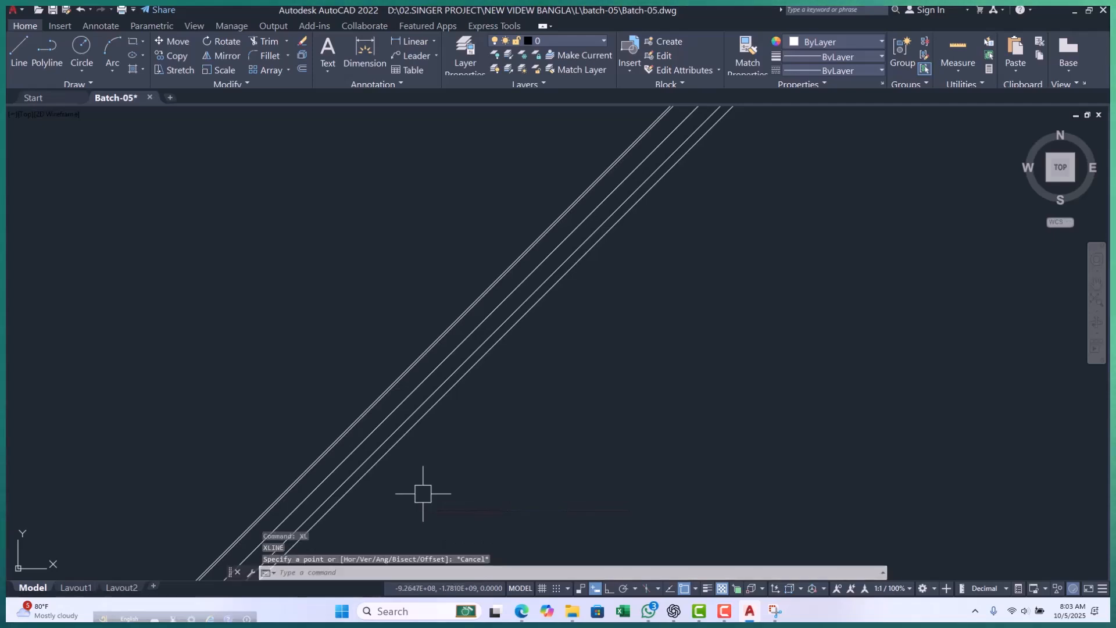
Draw a horizontal polyline with Ortho on, crossing the two lower-right slanted construction lines, and end the command.
{"action": "mouse_move", "coordinate": [419, 480]}
{"action": "middle_mouse_down"}
{"action": "mouse_move", "coordinate": [428, 448]}
{"action": "mouse_move", "coordinate": [415, 423]}
{"action": "middle_mouse_up"}
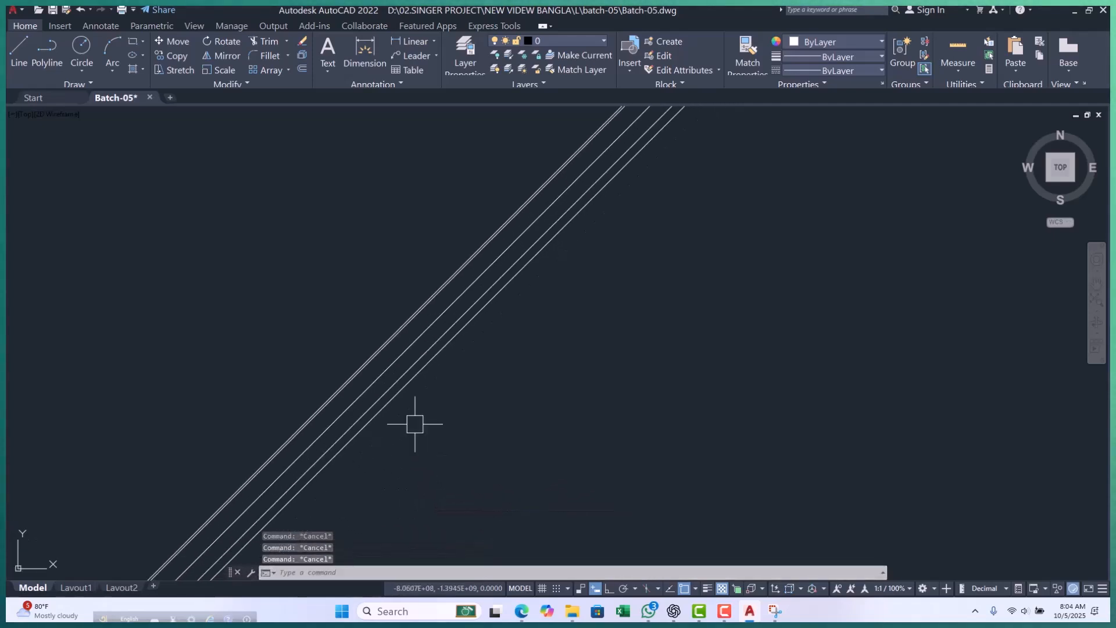
{"action": "scroll", "coordinate": [363, 450], "scroll_direction": "up", "scroll_amount": 2}
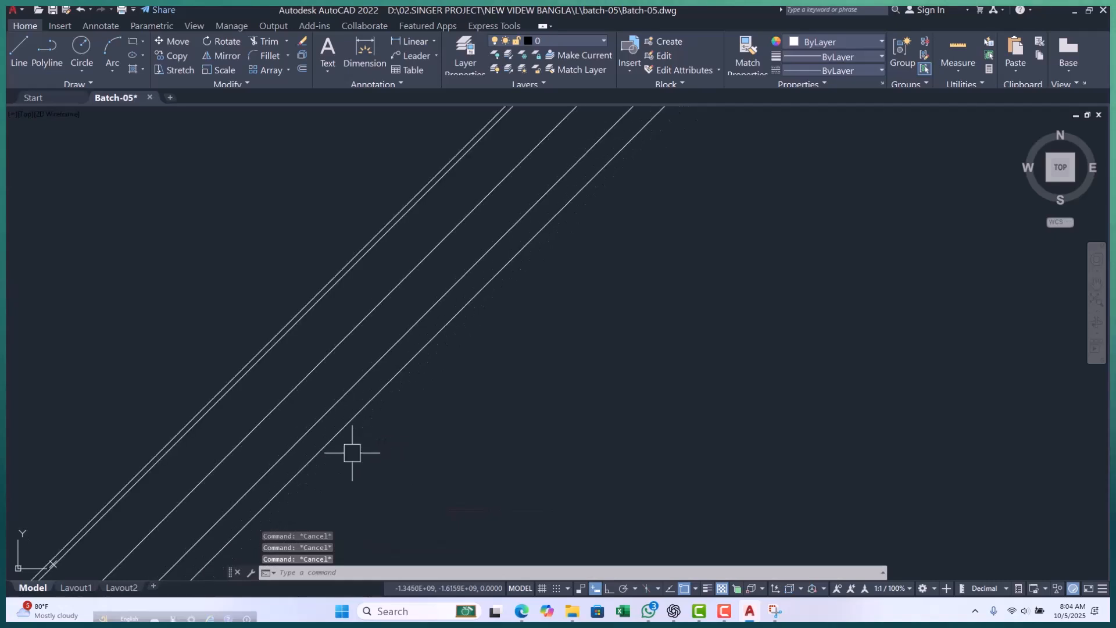
{"action": "left_click", "coordinate": [340, 445]}
{"action": "type", "text": "pl"}
{"action": "key", "text": "Return"}
{"action": "scroll", "coordinate": [349, 459], "scroll_direction": "up", "scroll_amount": 3}
{"action": "scroll", "coordinate": [226, 420], "scroll_direction": "down", "scroll_amount": 2}
{"action": "left_click", "coordinate": [227, 421]}
{"action": "key", "text": "F8"}
{"action": "left_click", "coordinate": [807, 441]}
{"action": "scroll", "coordinate": [511, 461], "scroll_direction": "down", "scroll_amount": 4}
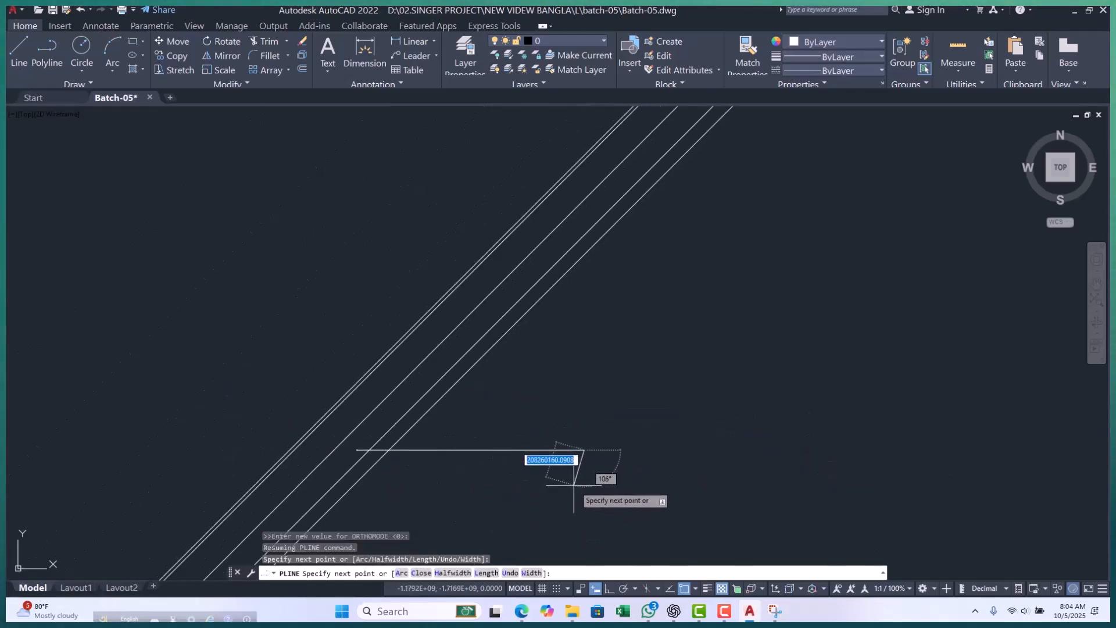
{"action": "key", "text": "Escape"}
{"action": "scroll", "coordinate": [486, 356], "scroll_direction": "up", "scroll_amount": 2}
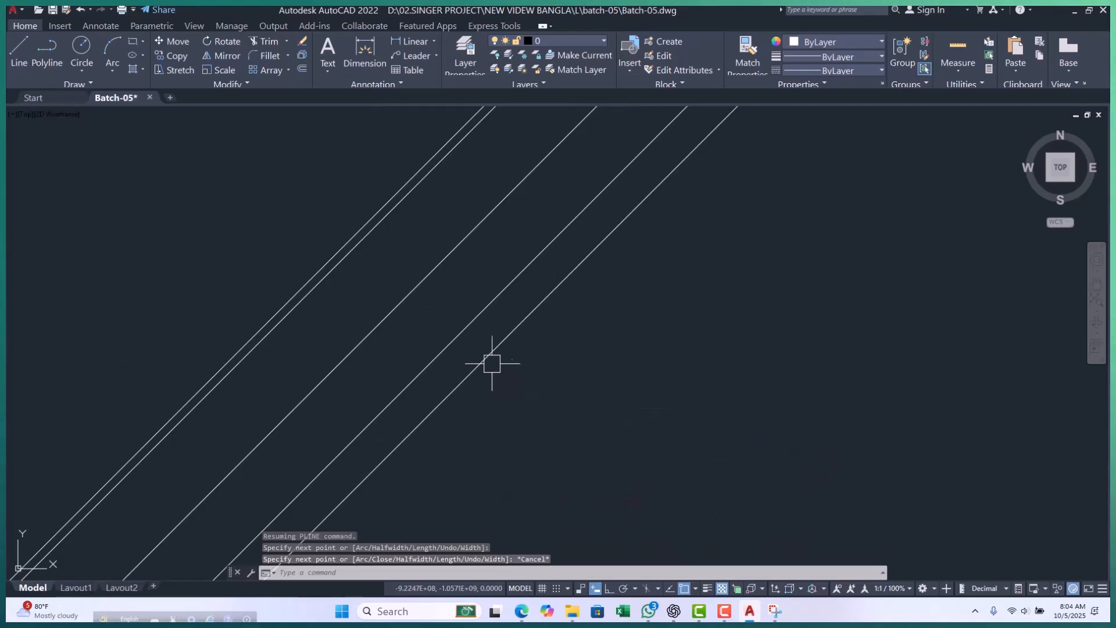
Draw a second horizontal polyline with Ortho on above the first, crossing the same two slanted construction lines.
{"action": "key", "text": "Return"}
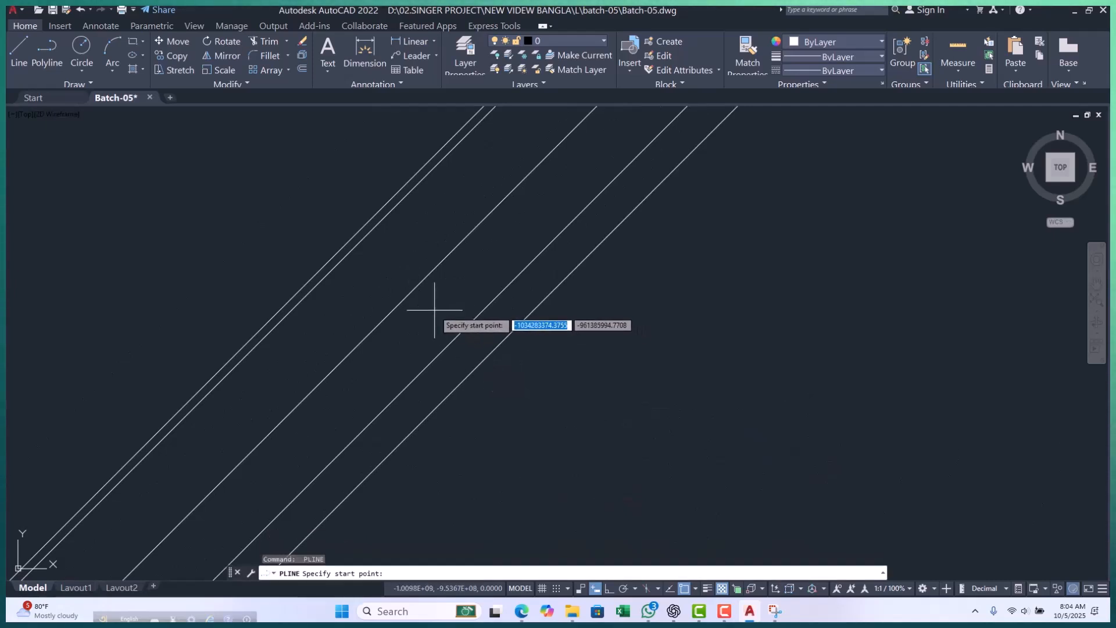
{"action": "left_click", "coordinate": [433, 311]}
{"action": "key", "text": "F8"}
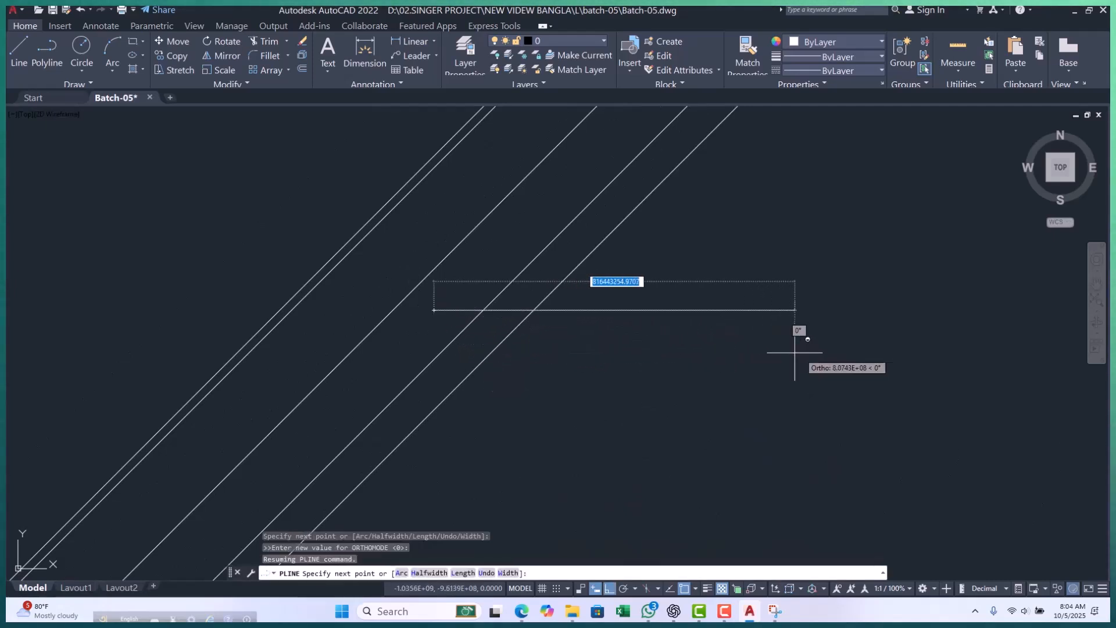
{"action": "left_click", "coordinate": [760, 317]}
{"action": "scroll", "coordinate": [496, 367], "scroll_direction": "down", "scroll_amount": 5}
{"action": "key", "text": "Escape"}
{"action": "key", "text": "Escape"}
{"action": "key", "text": "Escape"}
{"action": "scroll", "coordinate": [496, 367], "scroll_direction": "up", "scroll_amount": 5}
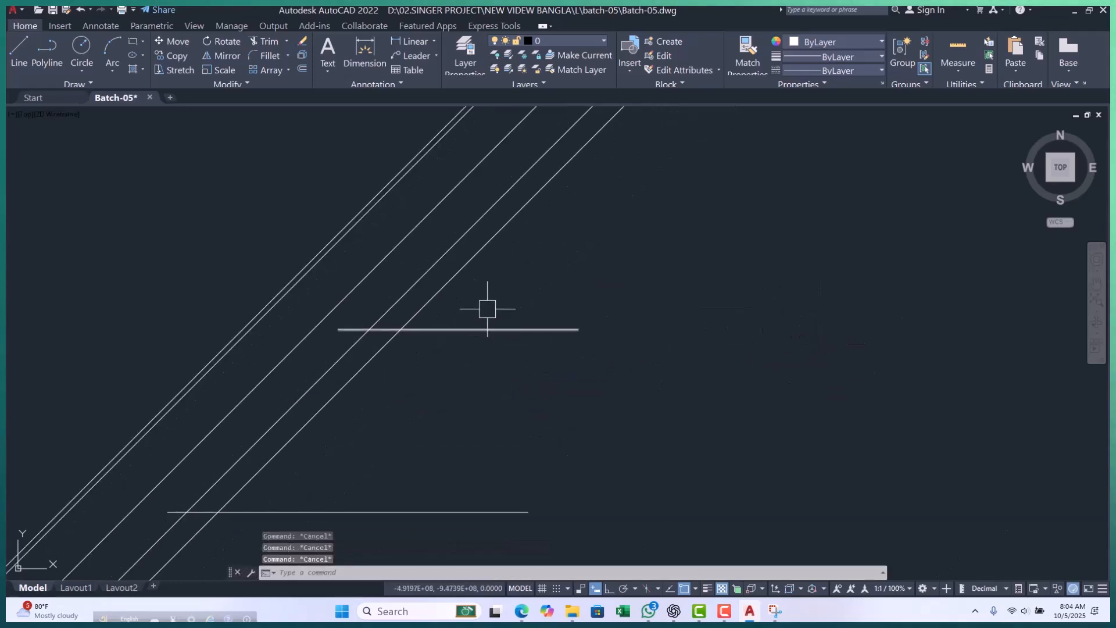
Trim away the outermost lower-right slanted construction line where it crosses the two horizontal polylines, and end the Trim command.
{"action": "key", "text": "Return"}
{"action": "left_click_drag", "start_coordinate": [454, 300], "coordinate": [408, 269]}
{"action": "left_click", "coordinate": [427, 282]}
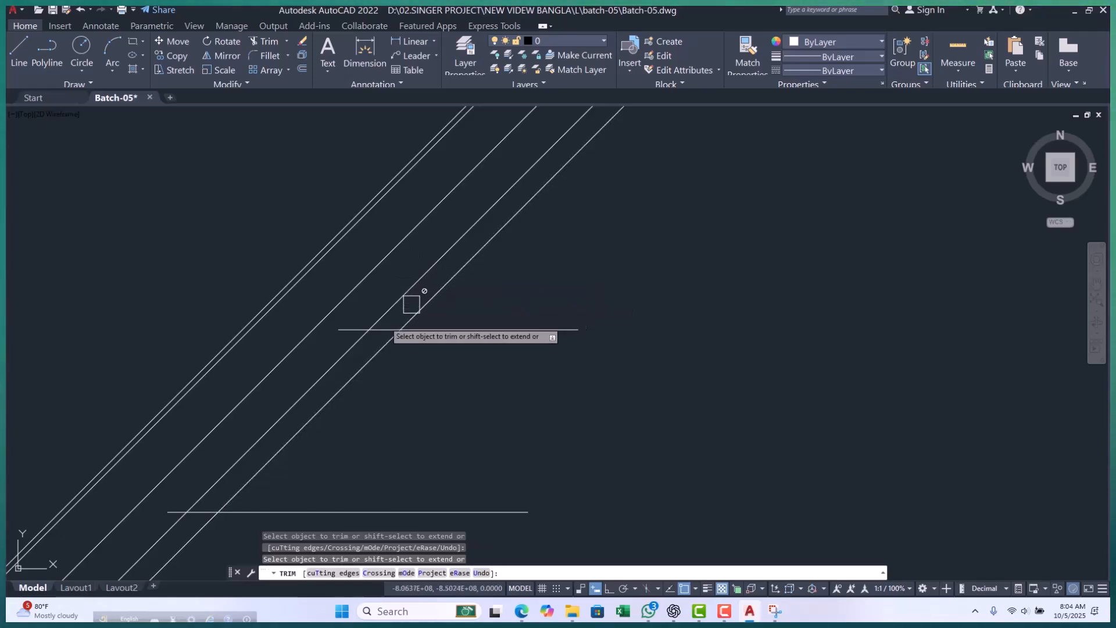
{"action": "scroll", "coordinate": [404, 317], "scroll_direction": "up", "scroll_amount": 4}
{"action": "left_click_drag", "start_coordinate": [548, 300], "coordinate": [436, 252]}
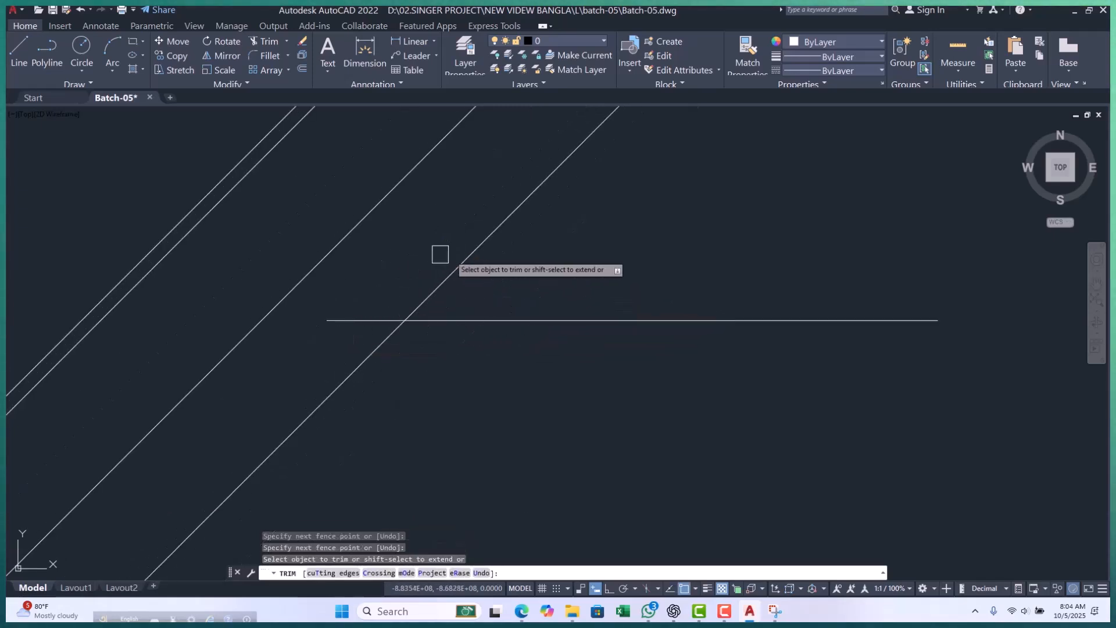
{"action": "scroll", "coordinate": [480, 269], "scroll_direction": "down", "scroll_amount": 4}
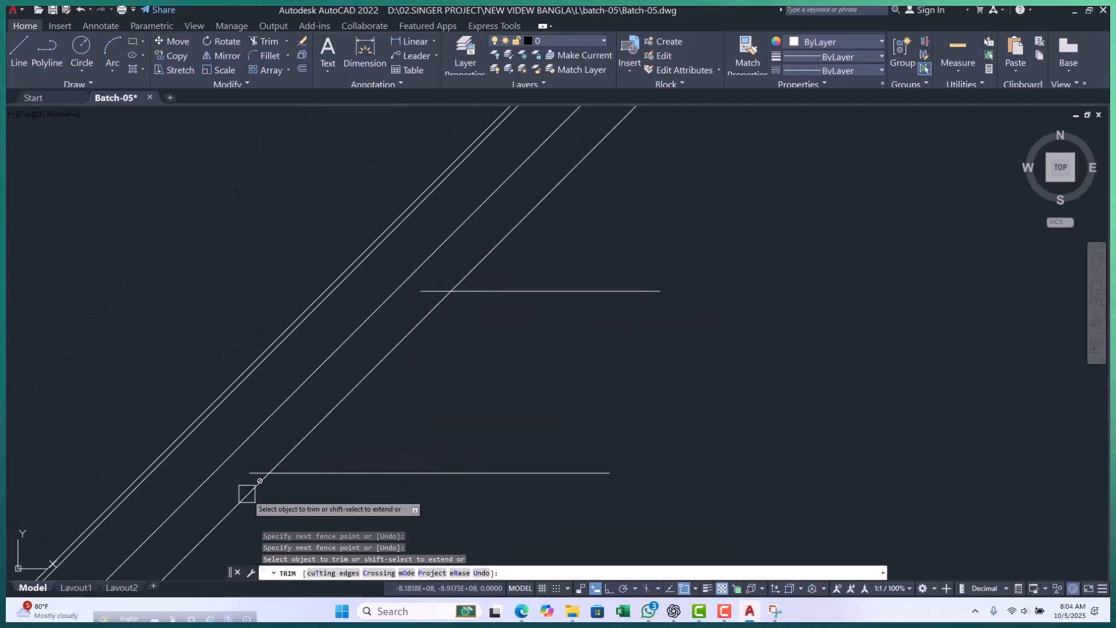
{"action": "scroll", "coordinate": [244, 491], "scroll_direction": "up", "scroll_amount": 4}
{"action": "scroll", "coordinate": [384, 378], "scroll_direction": "up", "scroll_amount": 3}
{"action": "key", "text": "Escape"}
{"action": "type", "text": "pl"}
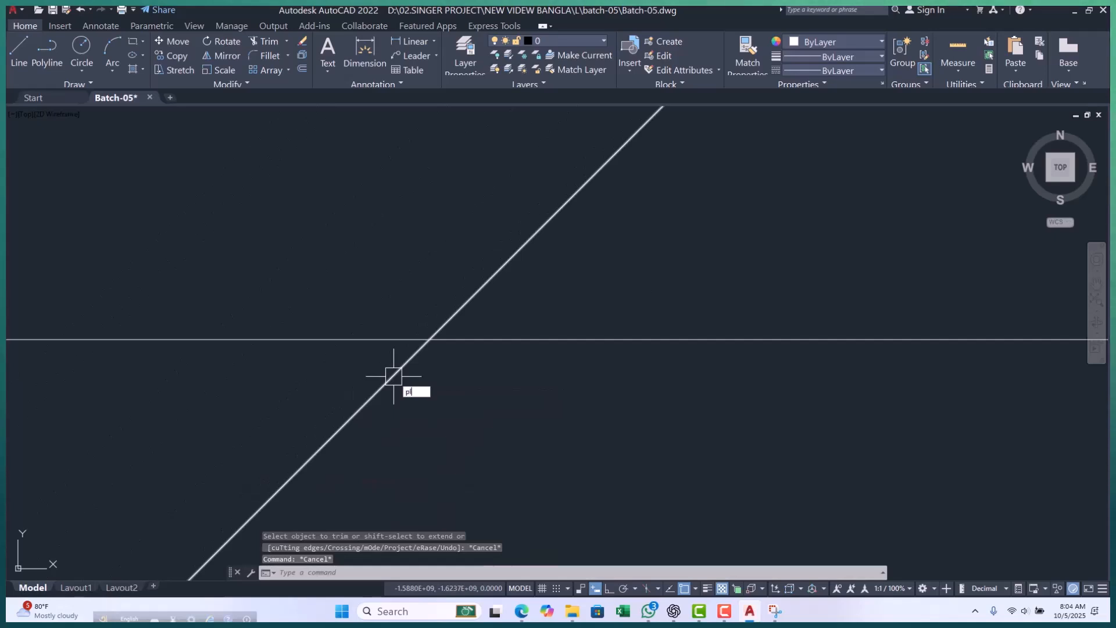
{"action": "key", "text": "Return"}
{"action": "left_click", "coordinate": [430, 339]}
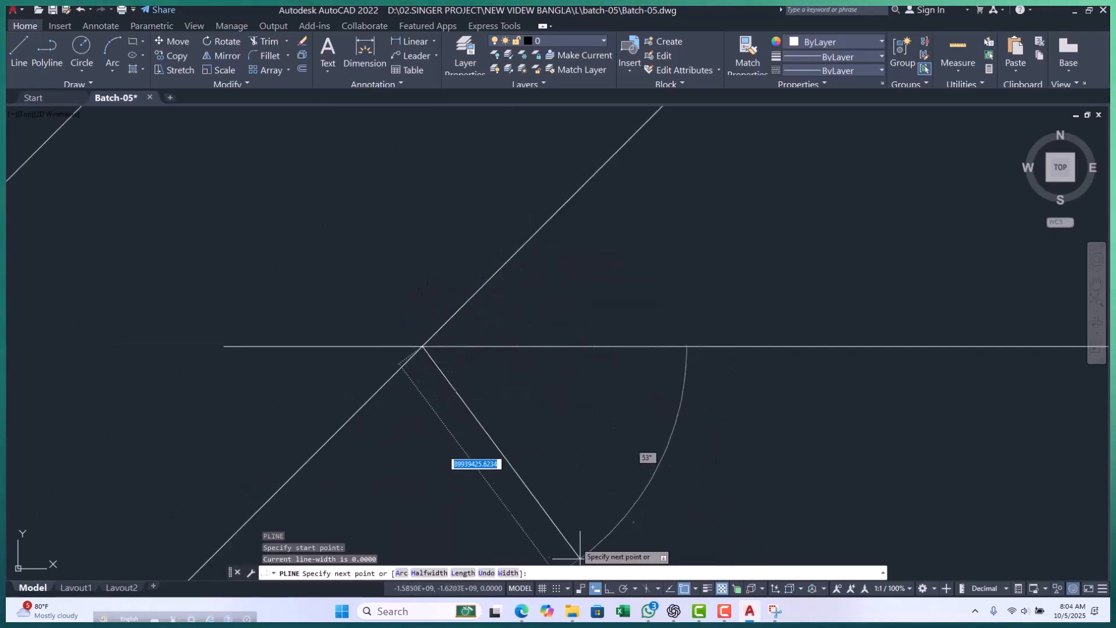
{"action": "key", "text": "Escape"}
{"action": "key", "text": "Escape"}
{"action": "key", "text": "Escape"}
Examine the remaining slanted construction lines and where they cross the two horizontal polylines, selecting and deselecting them.
{"action": "scroll", "coordinate": [457, 352], "scroll_direction": "down", "scroll_amount": 10}
{"action": "left_click", "coordinate": [615, 264]}
{"action": "left_click", "coordinate": [400, 397]}
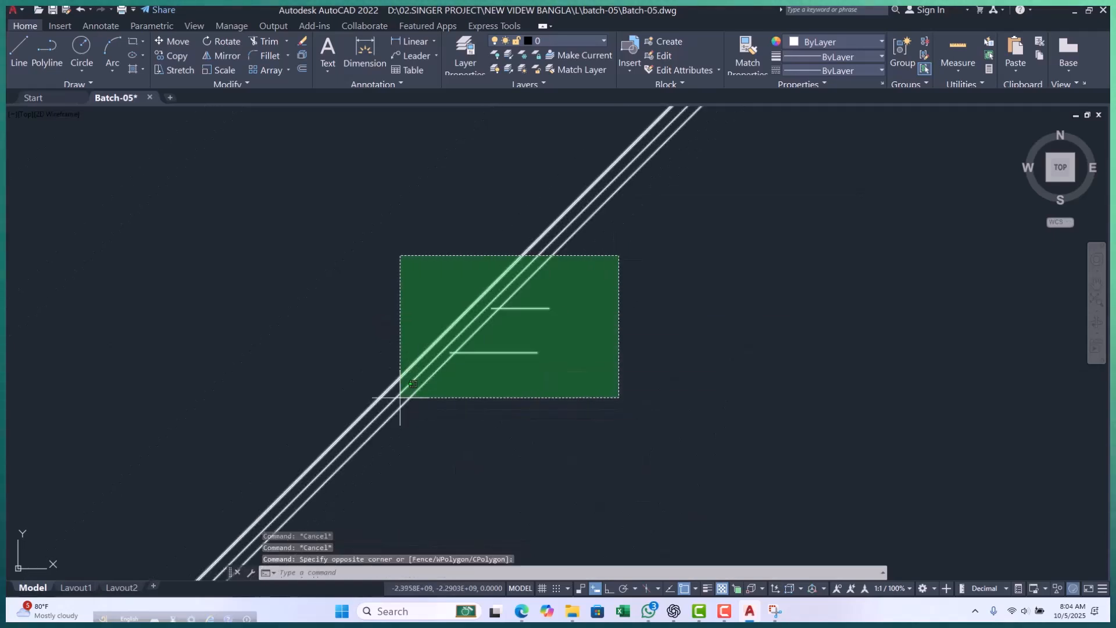
{"action": "key", "text": "Escape"}
{"action": "scroll", "coordinate": [424, 378], "scroll_direction": "up", "scroll_amount": 8}
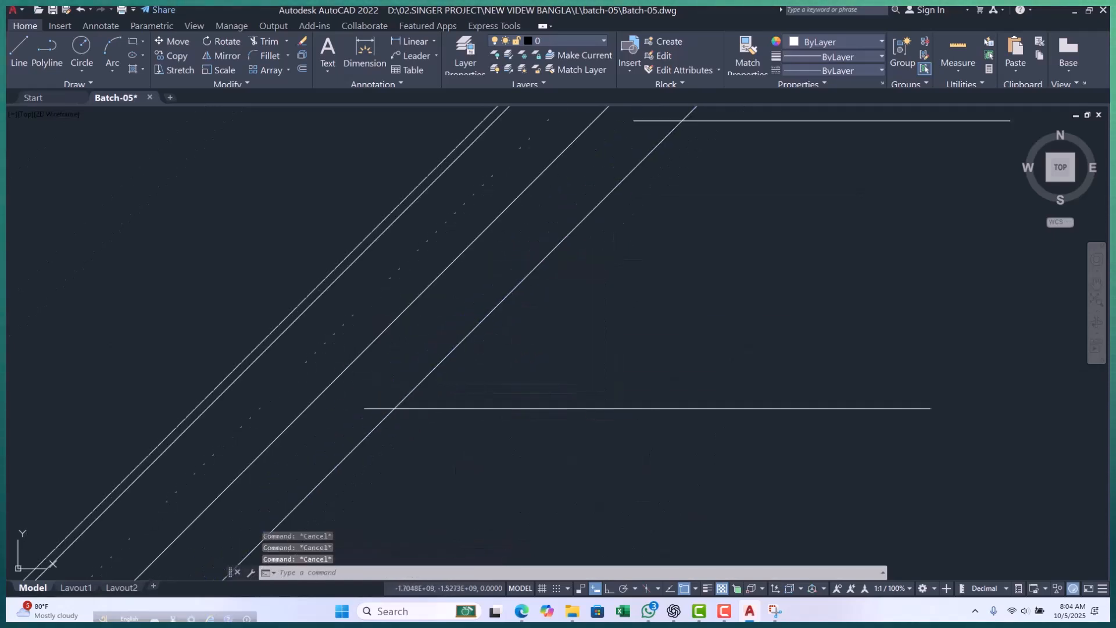
{"action": "scroll", "coordinate": [394, 385], "scroll_direction": "up", "scroll_amount": 5}
{"action": "scroll", "coordinate": [419, 375], "scroll_direction": "down", "scroll_amount": 15}
{"action": "scroll", "coordinate": [447, 375], "scroll_direction": "up", "scroll_amount": 3}
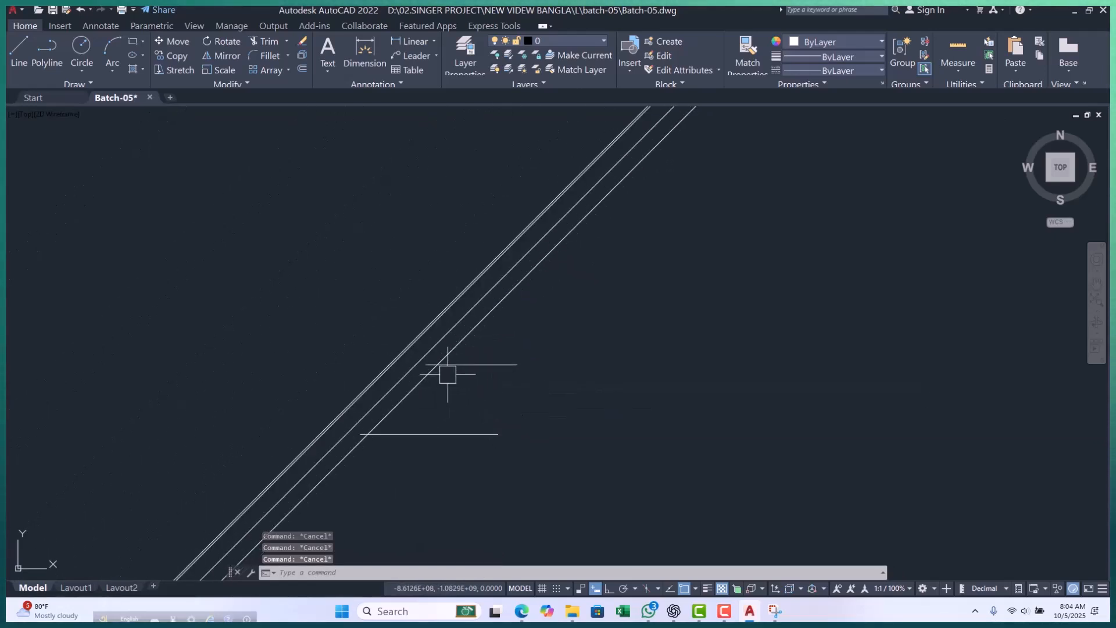
{"action": "left_click", "coordinate": [268, 482]}
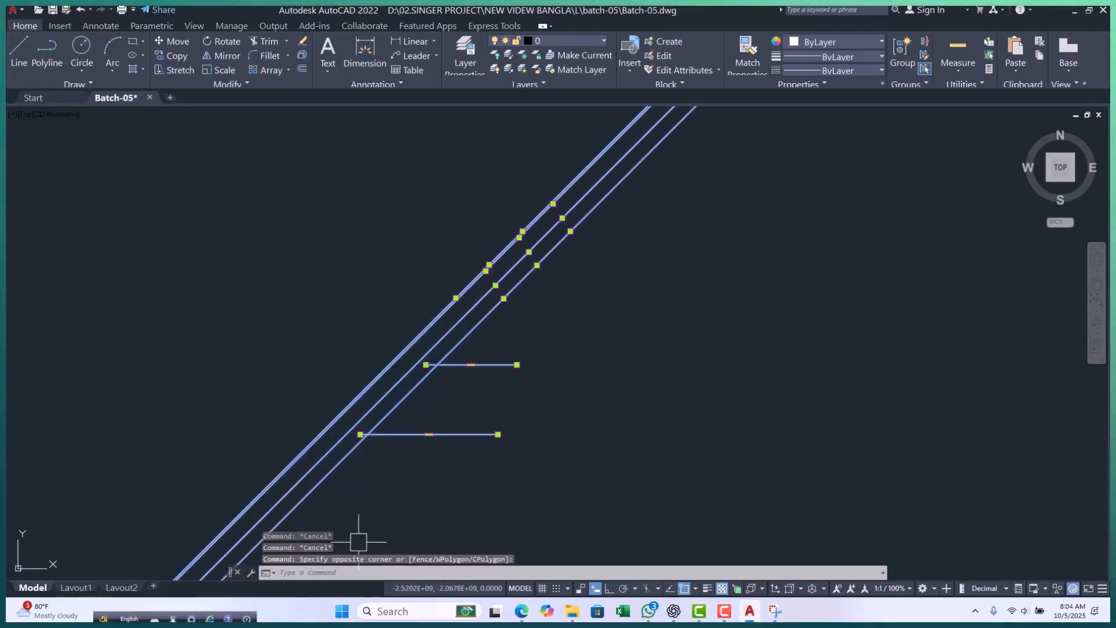
{"action": "key", "text": "Escape"}
{"action": "scroll", "coordinate": [414, 481], "scroll_direction": "up", "scroll_amount": 4}
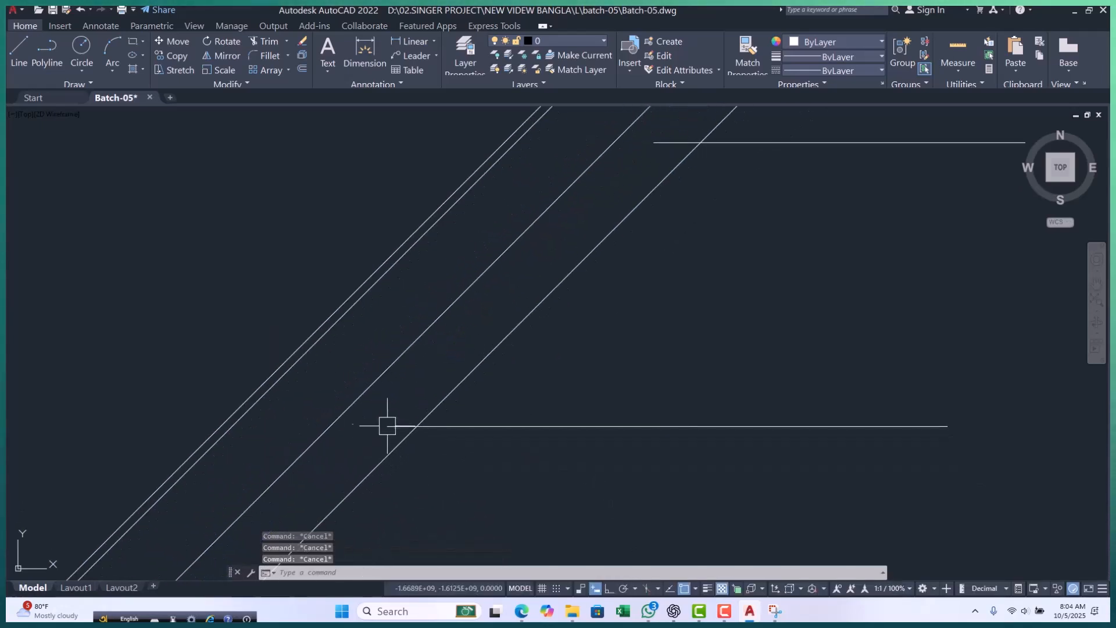
{"action": "scroll", "coordinate": [425, 443], "scroll_direction": "down", "scroll_amount": 5}
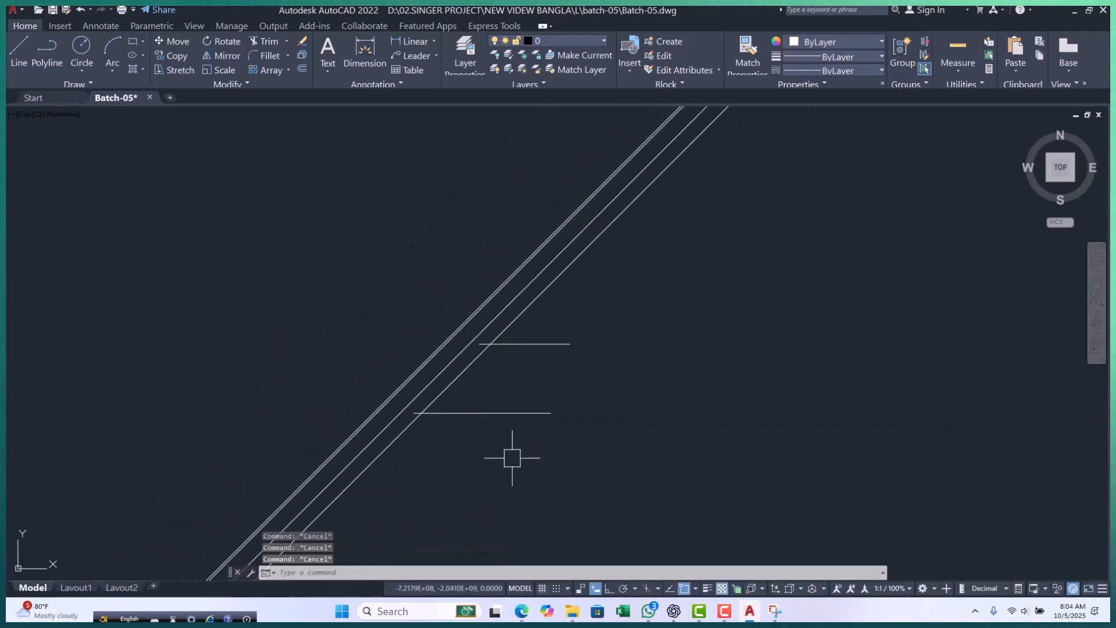
Draw a long horizontal line with Ortho on, running rightward from the origin 0,0, and end the command.
{"action": "type", "text": "l"}
{"action": "key", "text": "Return"}
{"action": "type", "text": "0"}
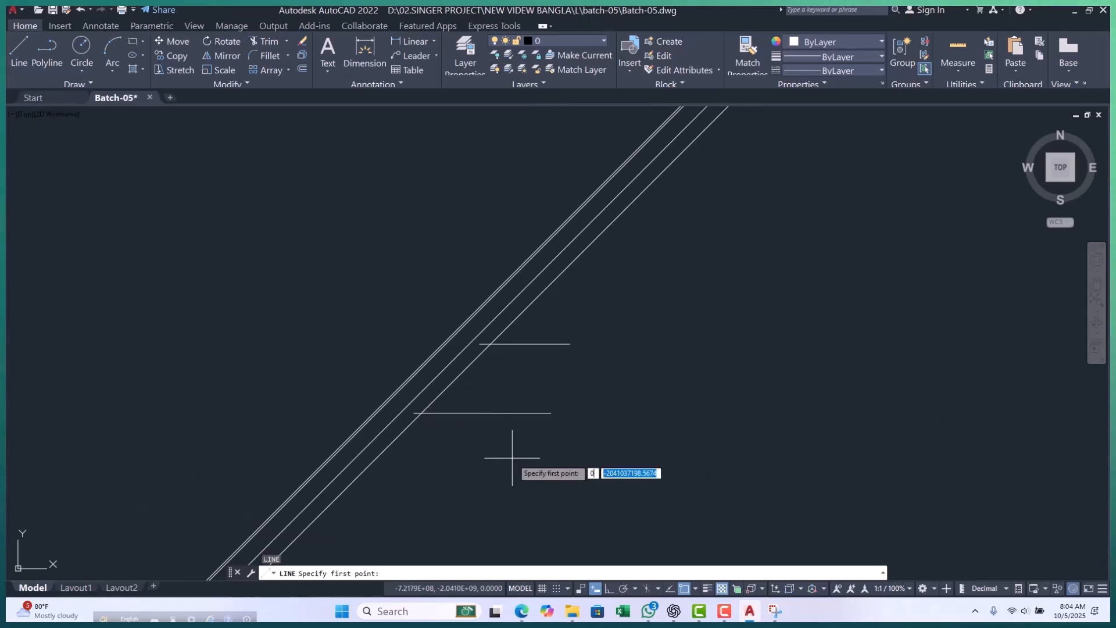
{"action": "key", "text": "Return"}
{"action": "scroll", "coordinate": [550, 444], "scroll_direction": "down", "scroll_amount": 5}
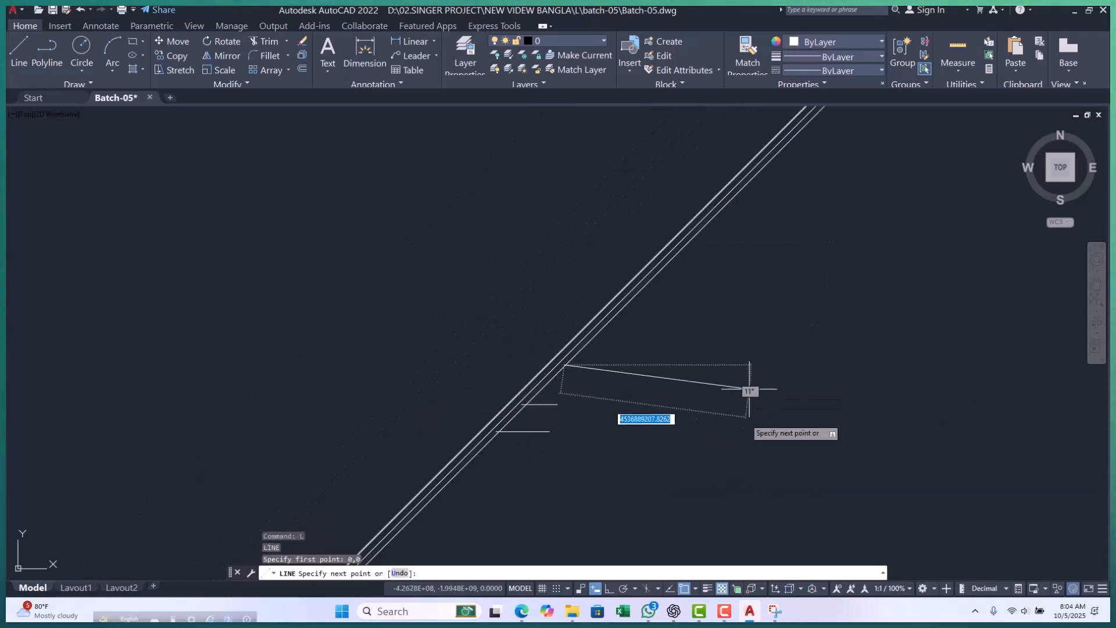
{"action": "left_click", "coordinate": [610, 590]}
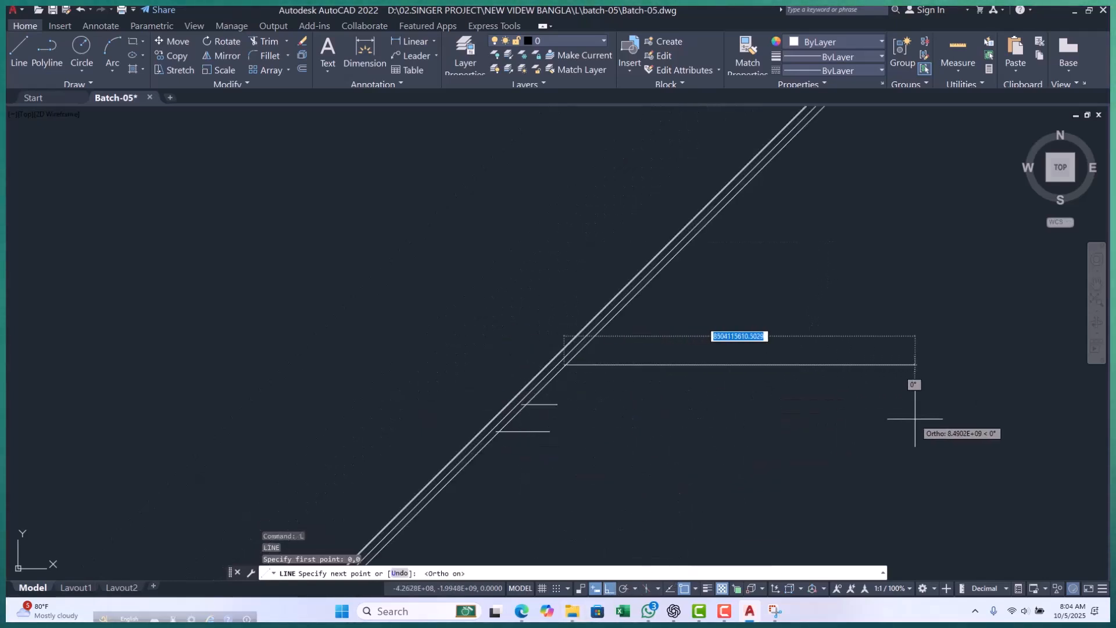
{"action": "left_click", "coordinate": [914, 386]}
{"action": "key", "text": "Escape"}
{"action": "key", "text": "Escape"}
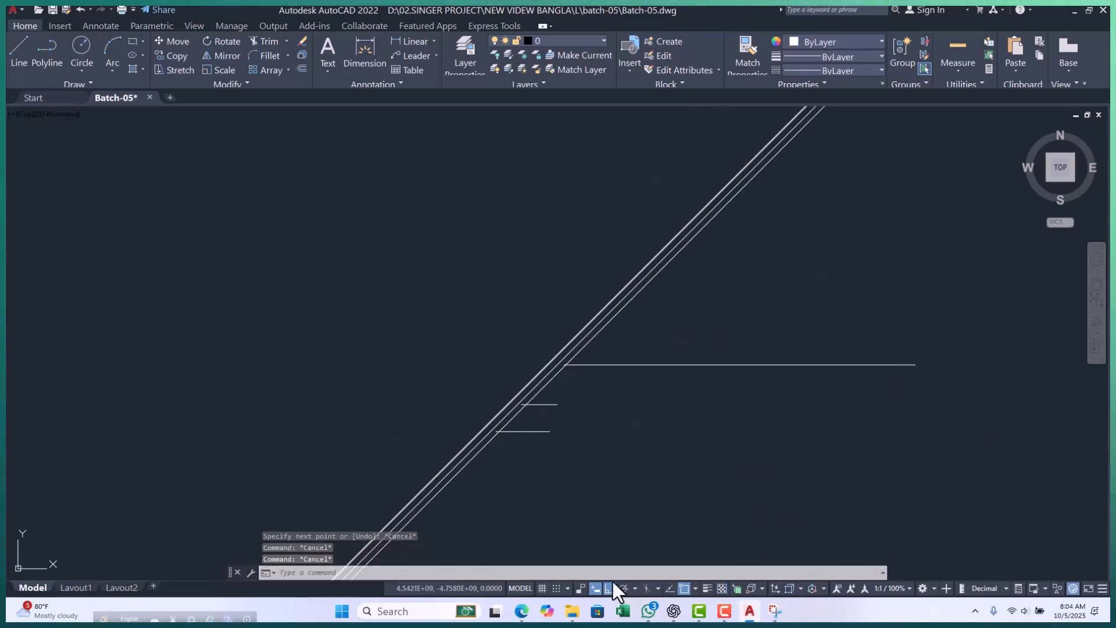
Try to trim the lower-right slanted construction line where it crosses the horizontal line from the origin.
{"action": "scroll", "coordinate": [560, 343], "scroll_direction": "up", "scroll_amount": 7}
{"action": "scroll", "coordinate": [598, 465], "scroll_direction": "up", "scroll_amount": 4}
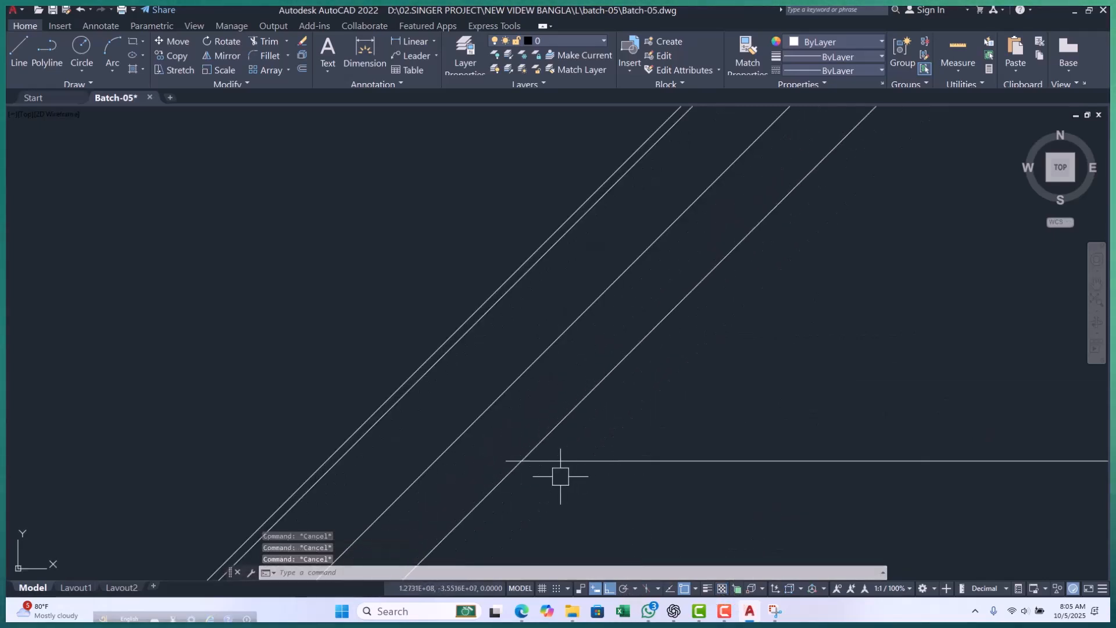
{"action": "type", "text": "tr"}
{"action": "key", "text": "Return"}
{"action": "scroll", "coordinate": [501, 486], "scroll_direction": "up", "scroll_amount": 2}
{"action": "scroll", "coordinate": [519, 450], "scroll_direction": "down", "scroll_amount": 8}
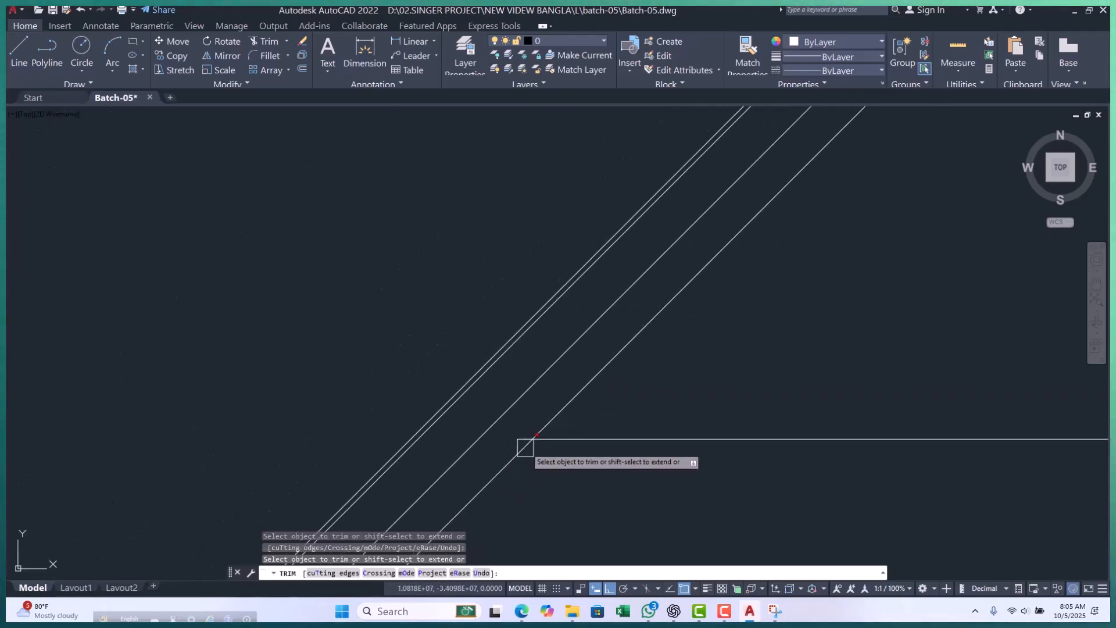
{"action": "scroll", "coordinate": [519, 443], "scroll_direction": "up", "scroll_amount": 2}
{"action": "key", "text": "Escape"}
{"action": "key", "text": "Escape"}
{"action": "key", "text": "Escape"}
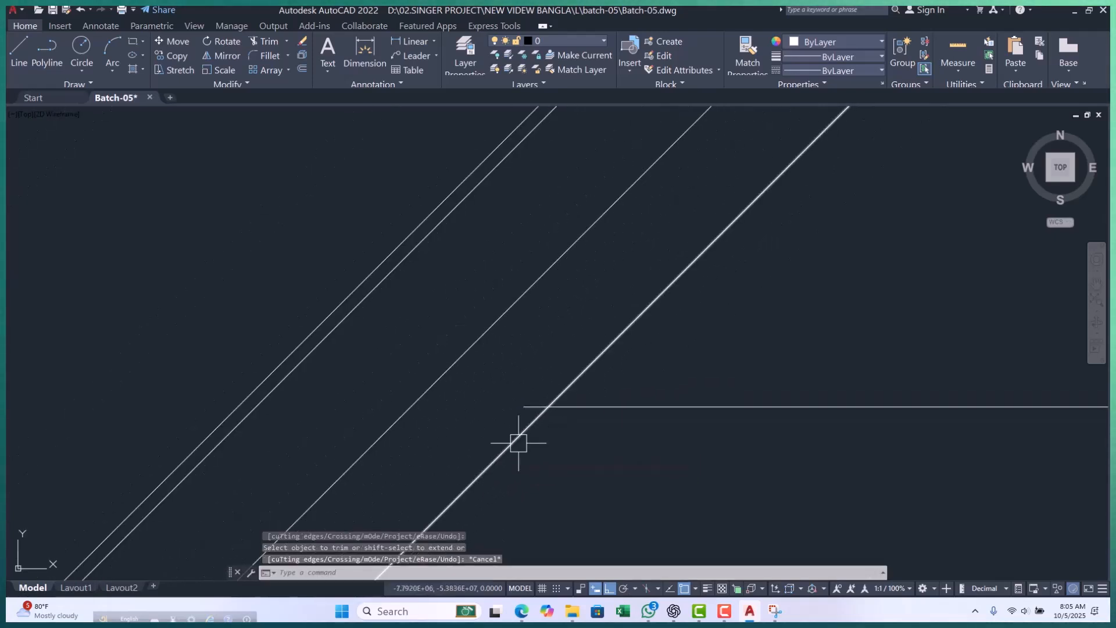
Check the enabled object snap modes in Drafting Settings and accept the dialog.
{"action": "left_click", "coordinate": [694, 589]}
{"action": "left_click", "coordinate": [697, 580]}
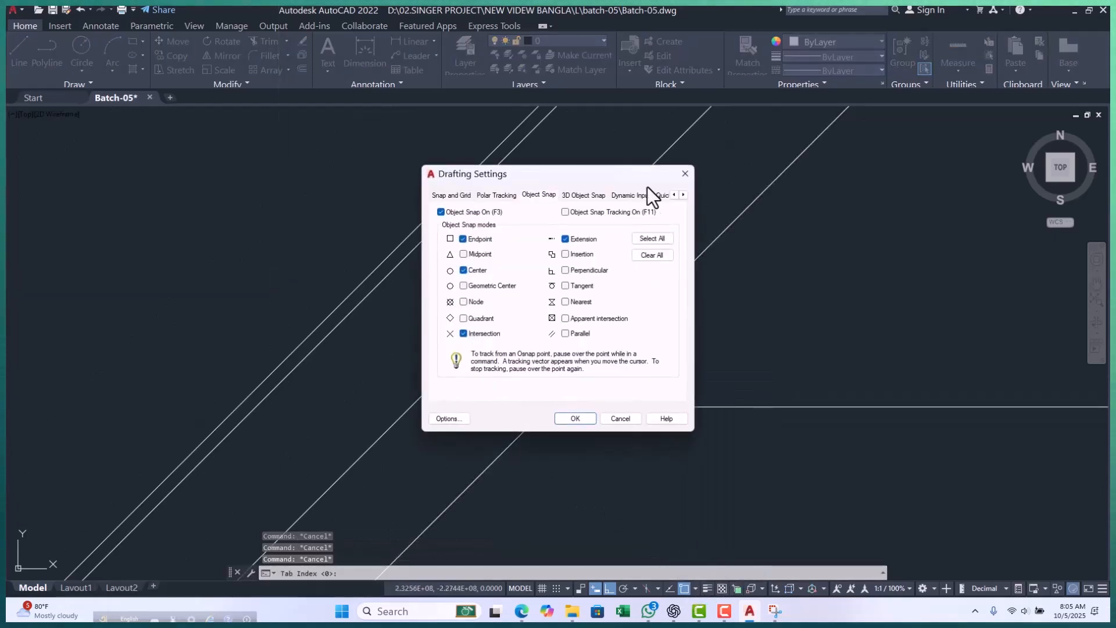
{"action": "left_click", "coordinate": [579, 416]}
Trim off the part of the lower-right slanted construction line below the horizontal line from the origin.
{"action": "type", "text": "tr"}
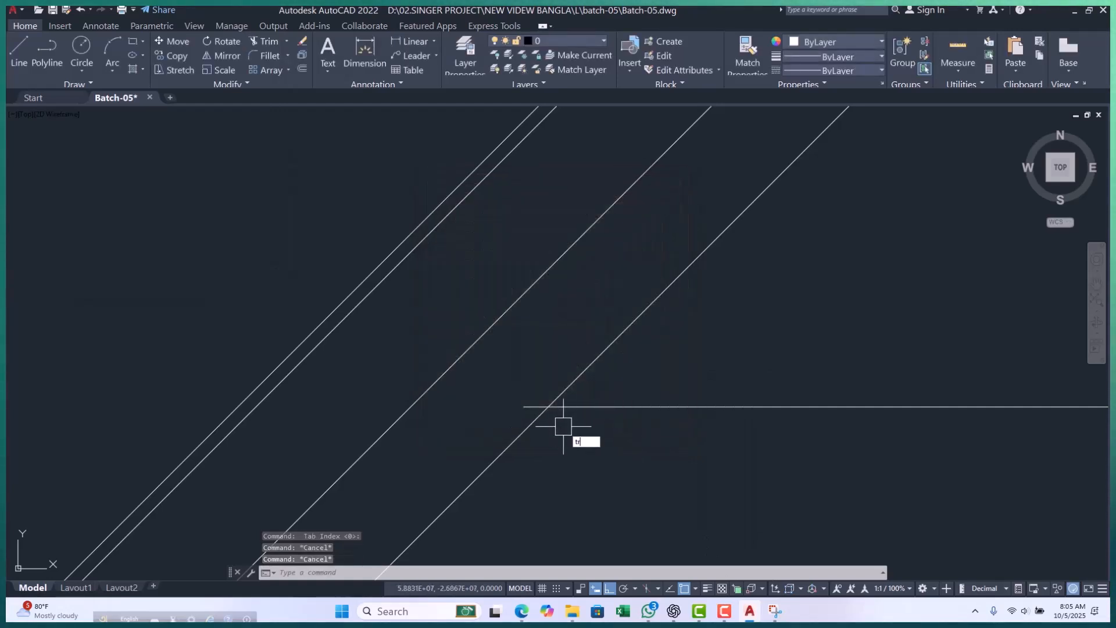
{"action": "key", "text": "Return"}
{"action": "left_click", "coordinate": [536, 423]}
{"action": "key", "text": "Escape"}
{"action": "key", "text": "Escape"}
{"action": "key", "text": "Escape"}
{"action": "key", "text": "Escape"}
{"action": "scroll", "coordinate": [507, 414], "scroll_direction": "down", "scroll_amount": 10}
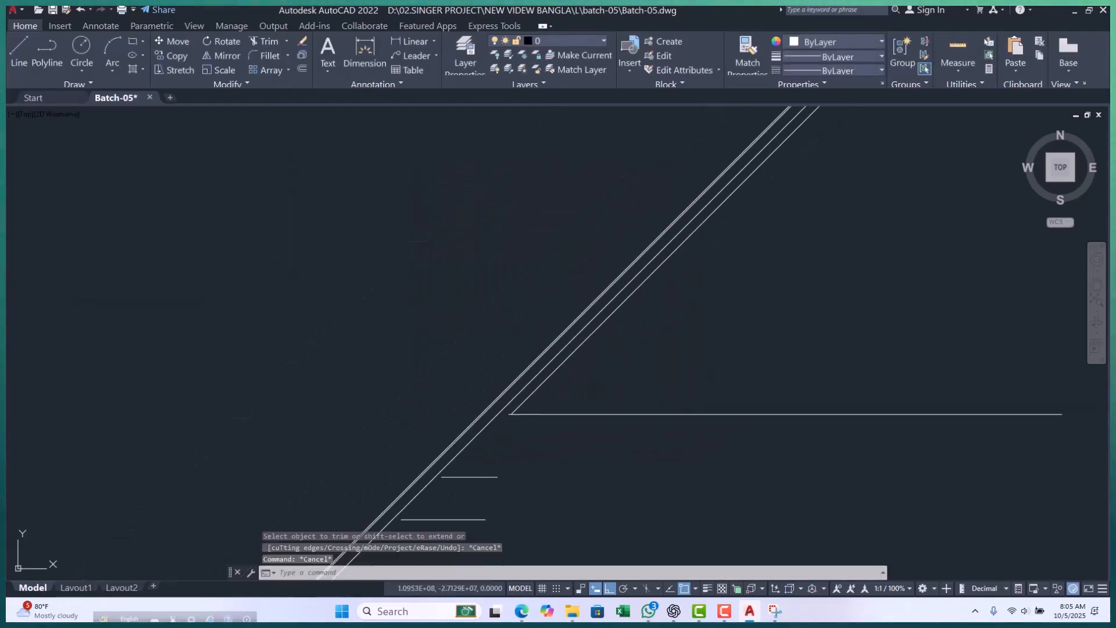
{"action": "scroll", "coordinate": [572, 396], "scroll_direction": "up", "scroll_amount": 2}
Copy the horizontal line from the origin straight up so the copy crosses the slanted construction lines.
{"action": "left_click", "coordinate": [542, 427]}
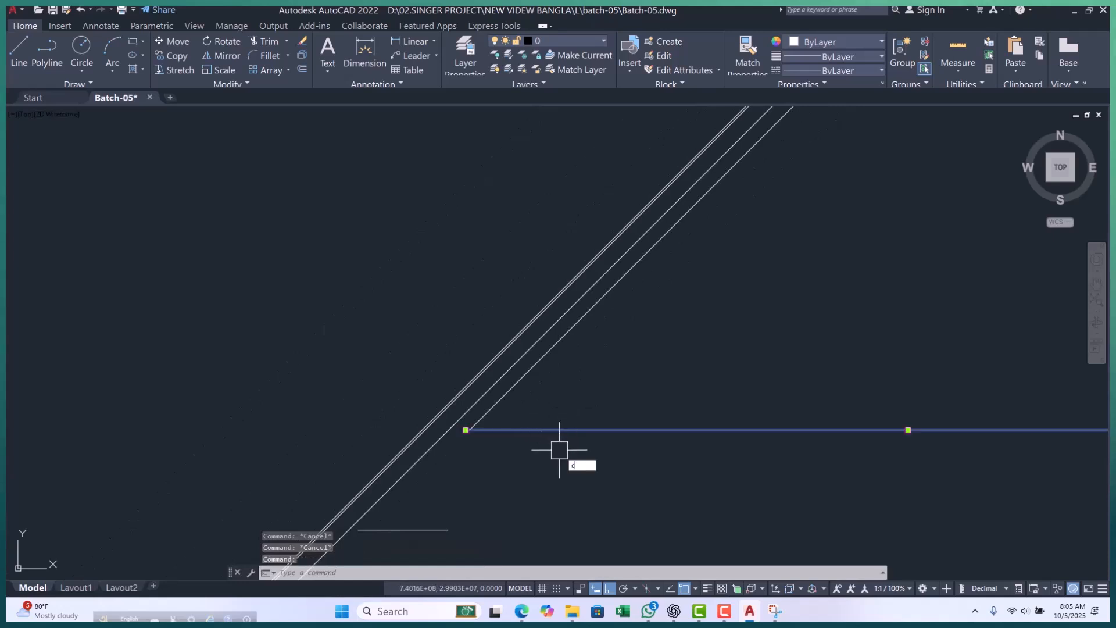
{"action": "key", "text": "Return"}
{"action": "left_click", "coordinate": [576, 419]}
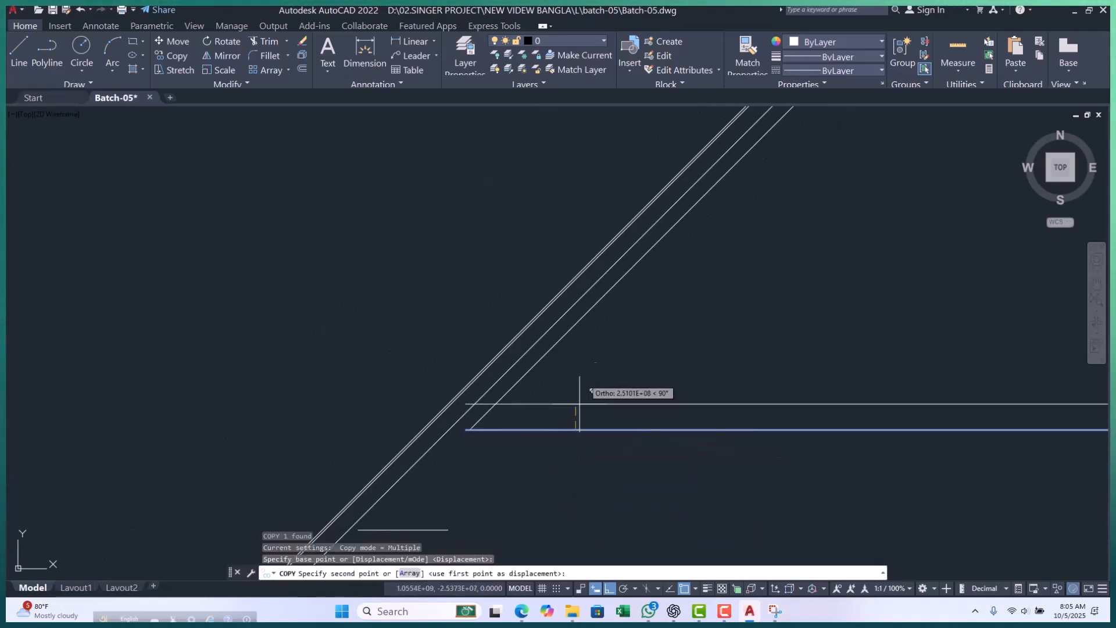
{"action": "left_click", "coordinate": [600, 306]}
{"action": "key", "text": "Escape"}
{"action": "key", "text": "Escape"}
{"action": "key", "text": "Escape"}
{"action": "key", "text": "Escape"}
Try to trim the lower-right slanted line between the original horizontal line and its copy.
{"action": "scroll", "coordinate": [610, 304], "scroll_direction": "up", "scroll_amount": 4}
{"action": "type", "text": "tr"}
{"action": "key", "text": "Return"}
{"action": "left_click", "coordinate": [587, 313]}
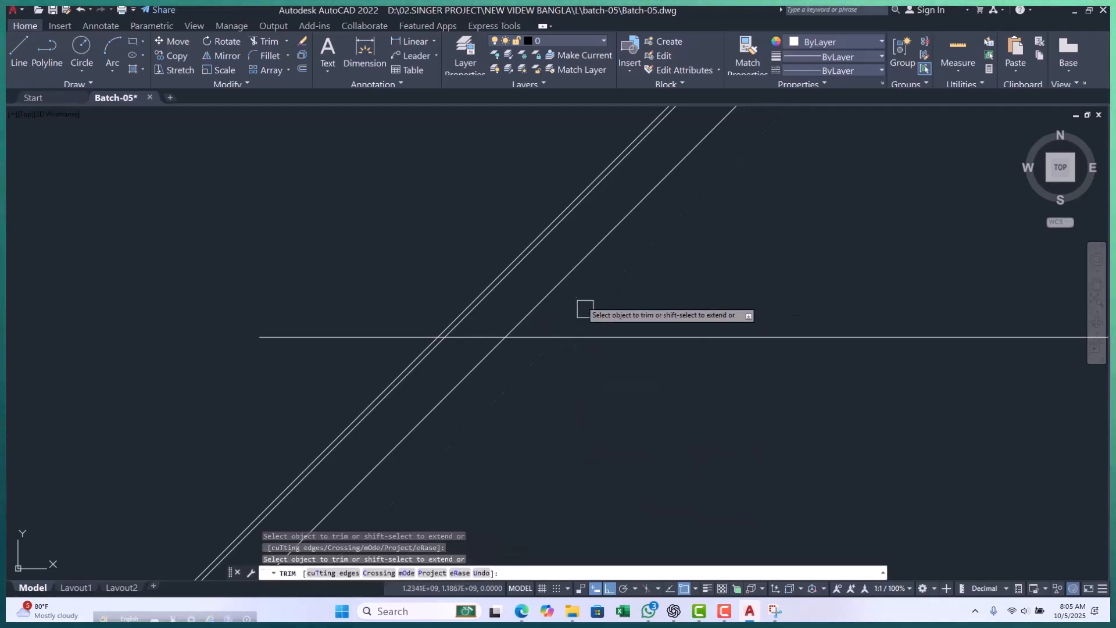
{"action": "scroll", "coordinate": [647, 286], "scroll_direction": "down", "scroll_amount": 4}
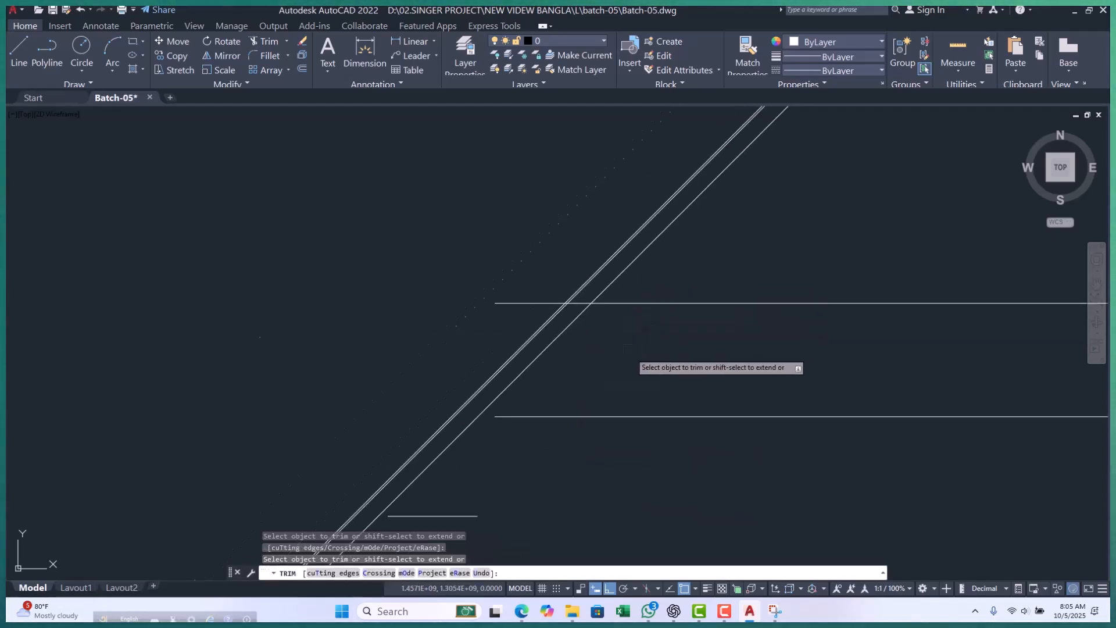
Undo the last trims of the slanted line and end the Trim command.
{"action": "key", "text": "ctrl+z"}
{"action": "key", "text": "ctrl+z"}
{"action": "scroll", "coordinate": [627, 292], "scroll_direction": "down", "scroll_amount": 4}
{"action": "key", "text": "Escape"}
{"action": "key", "text": "Escape"}
{"action": "key", "text": "Escape"}
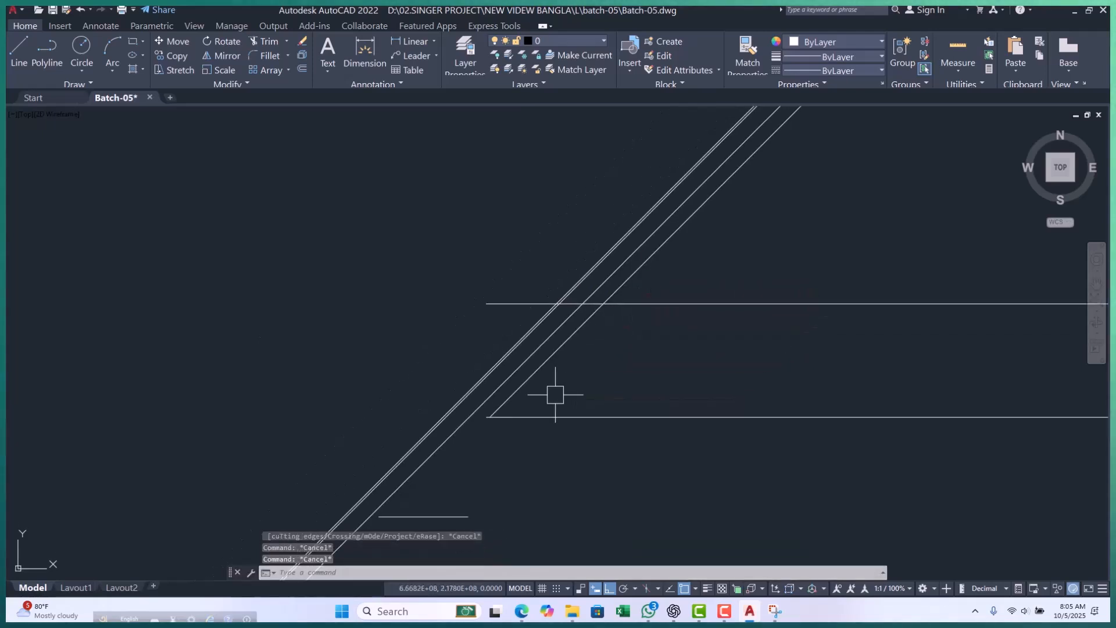
Draw a polyline along the lower-right slanted line from the lower horizontal line up to its copy.
{"action": "key", "text": "Return"}
{"action": "scroll", "coordinate": [504, 372], "scroll_direction": "up", "scroll_amount": 4}
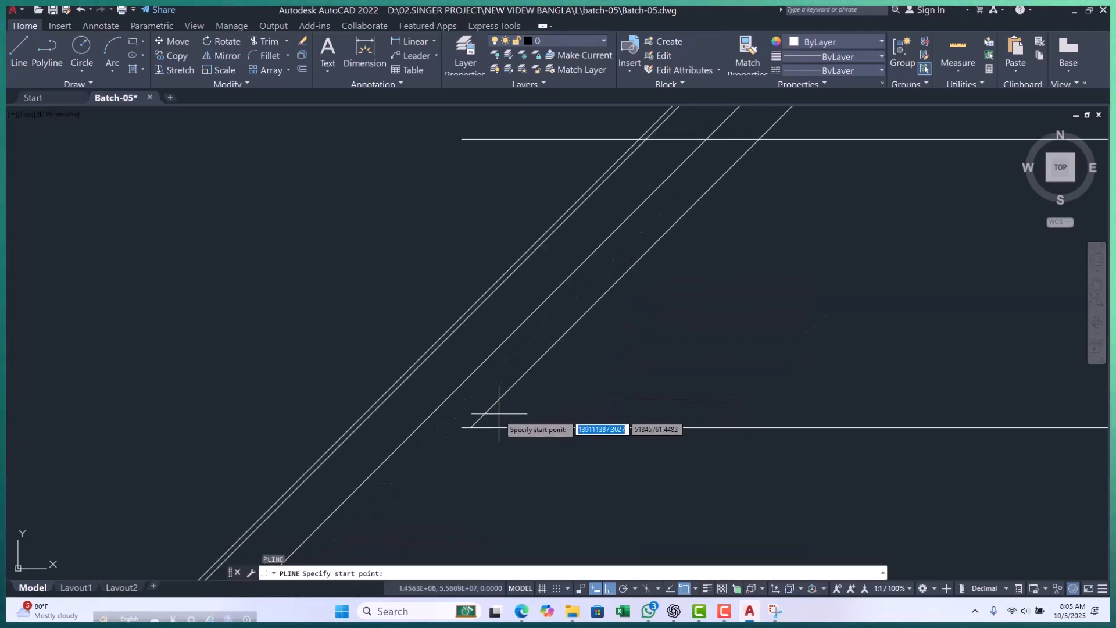
{"action": "left_click", "coordinate": [472, 426]}
{"action": "scroll", "coordinate": [543, 370], "scroll_direction": "down", "scroll_amount": 4}
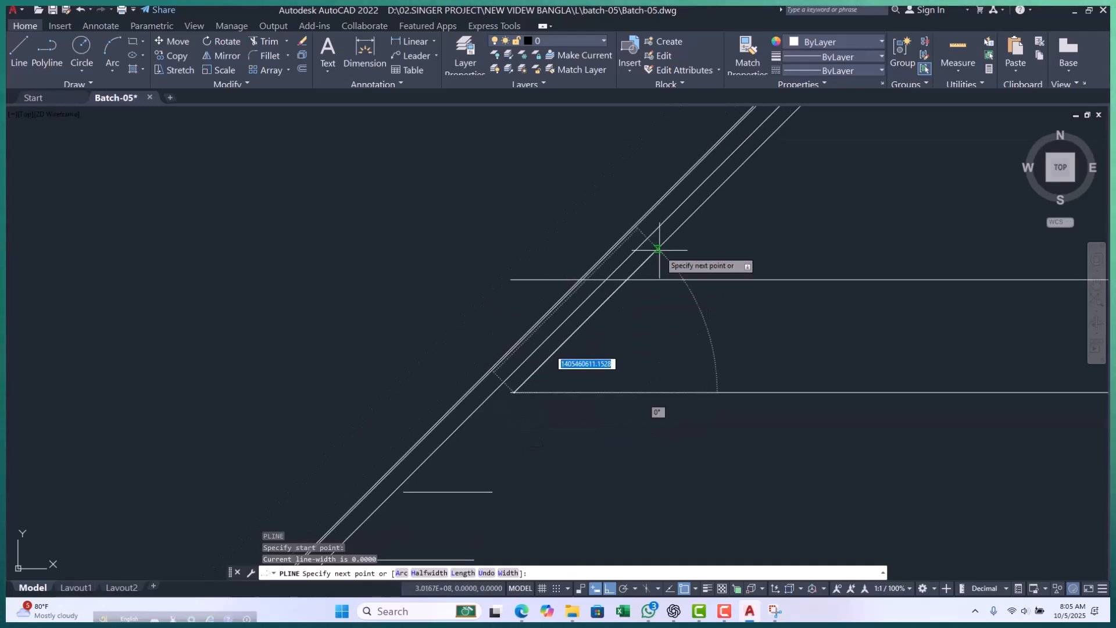
{"action": "scroll", "coordinate": [659, 253], "scroll_direction": "up", "scroll_amount": 2}
{"action": "key", "text": "Escape"}
{"action": "key", "text": "Escape"}
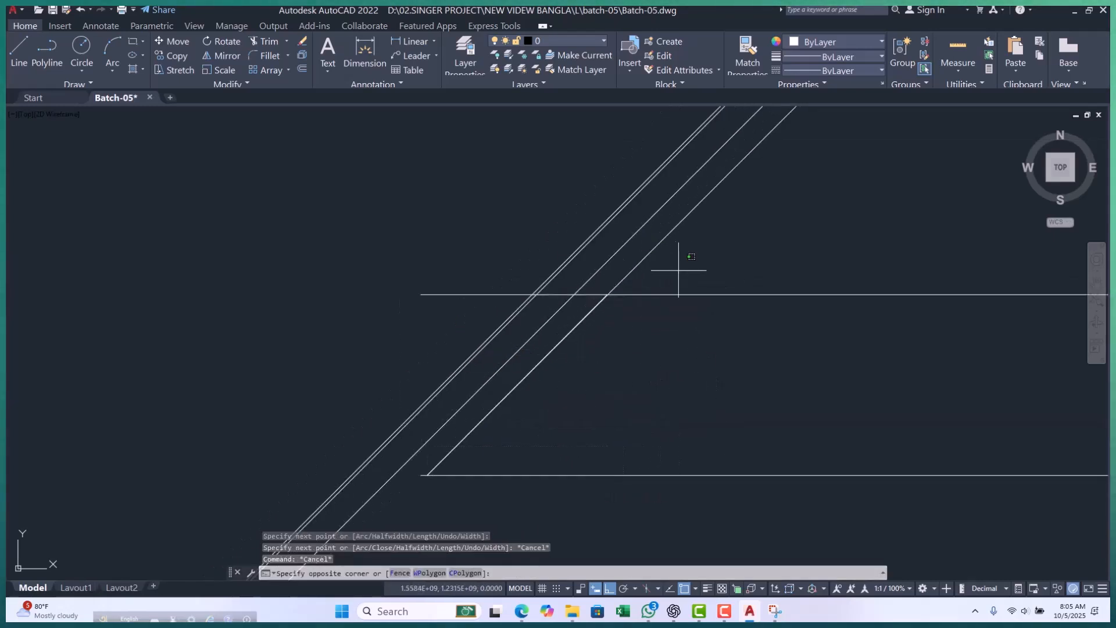
Erase the lower-right slanted construction line that lies under the polyline.
{"action": "left_click", "coordinate": [660, 256]}
{"action": "left_click", "coordinate": [667, 258]}
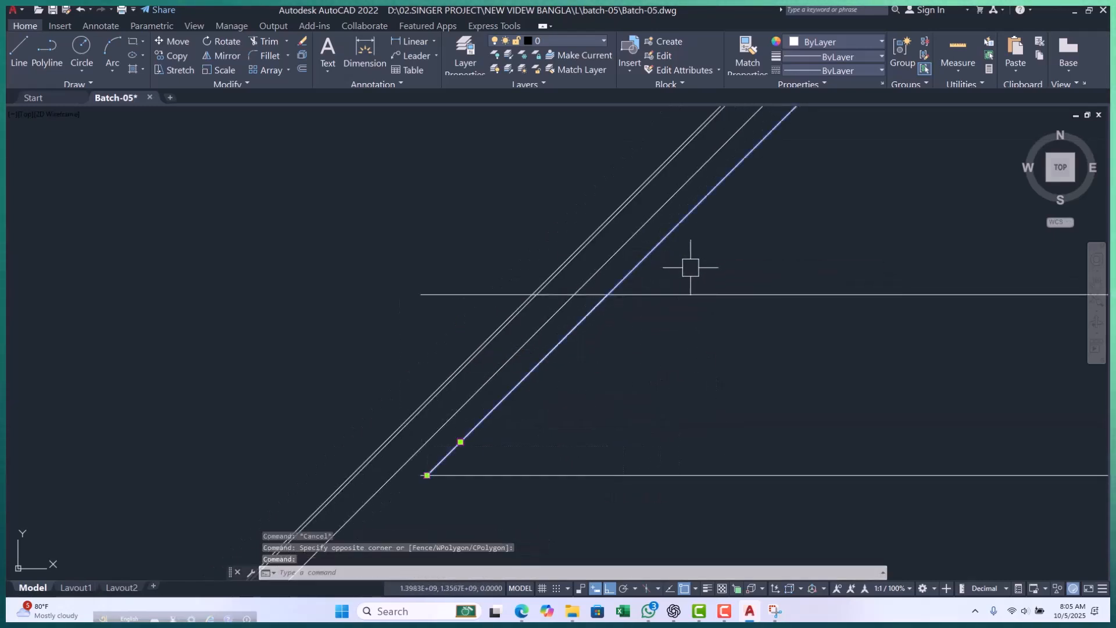
{"action": "type", "text": "e"}
{"action": "key", "text": "space"}
{"action": "scroll", "coordinate": [667, 259], "scroll_direction": "down", "scroll_amount": 2}
{"action": "key", "text": "Escape"}
{"action": "key", "text": "Escape"}
{"action": "key", "text": "Escape"}
Dimension the angle between the lower horizontal line and the slanted polyline, placing the arc close to the vertex.
{"action": "scroll", "coordinate": [533, 391], "scroll_direction": "up", "scroll_amount": 9}
{"action": "scroll", "coordinate": [314, 366], "scroll_direction": "up", "scroll_amount": 4}
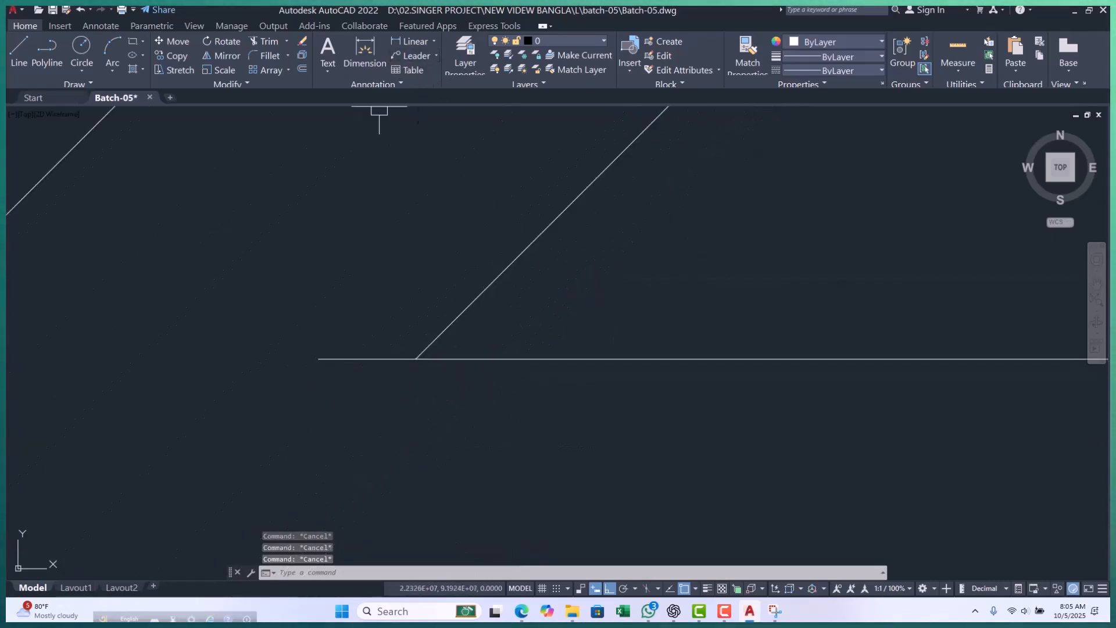
{"action": "left_click", "coordinate": [407, 42]}
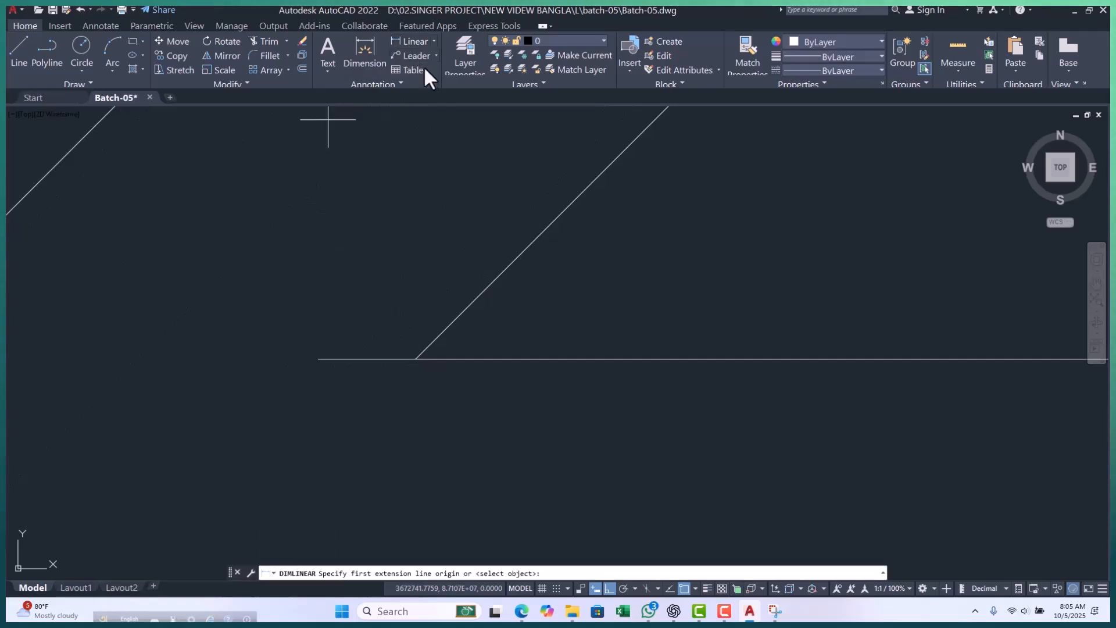
{"action": "left_click", "coordinate": [433, 42]}
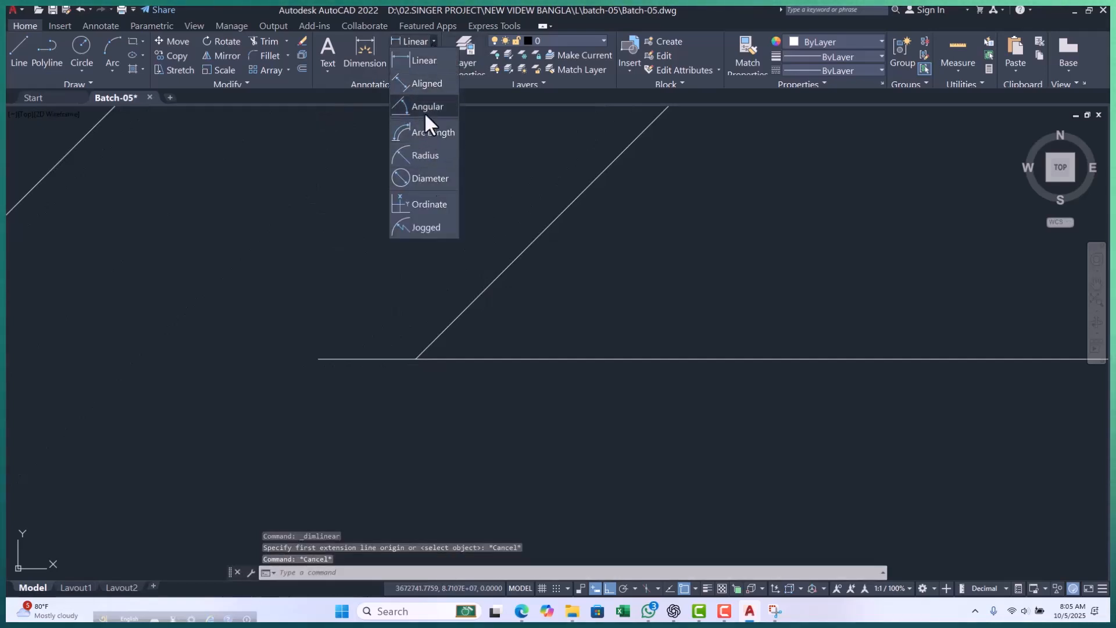
{"action": "left_click", "coordinate": [427, 107]}
{"action": "left_click", "coordinate": [472, 359]}
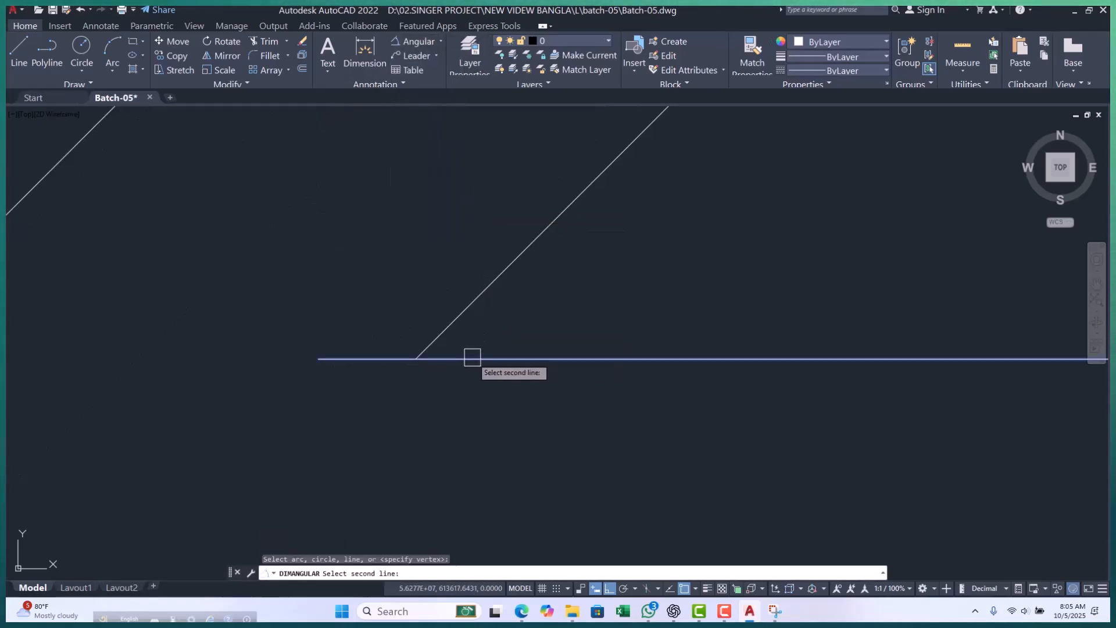
{"action": "left_click", "coordinate": [451, 337]}
{"action": "middle_click_drag", "start_coordinate": [449, 324], "coordinate": [361, 387]}
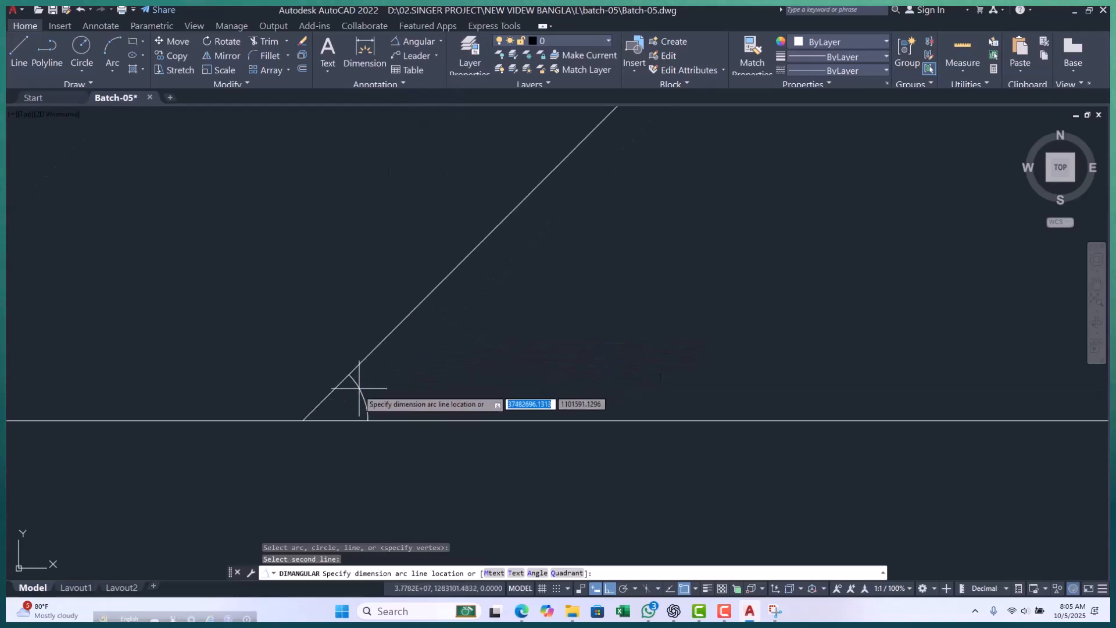
{"action": "scroll", "coordinate": [361, 387], "scroll_direction": "up", "scroll_amount": 4}
{"action": "left_click", "coordinate": [349, 394]}
Examine the angular dimension's arc up close at the vertex and look for its value.
{"action": "scroll", "coordinate": [355, 418], "scroll_direction": "up", "scroll_amount": 6}
{"action": "scroll", "coordinate": [337, 319], "scroll_direction": "up", "scroll_amount": 4}
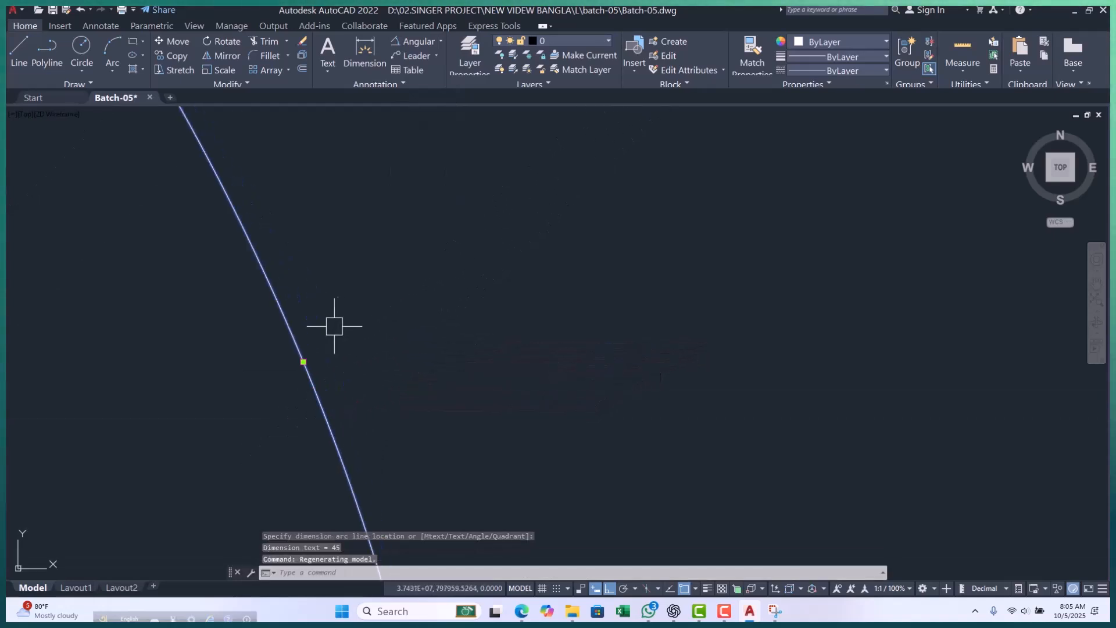
{"action": "scroll", "coordinate": [306, 472], "scroll_direction": "up", "scroll_amount": 4}
{"action": "scroll", "coordinate": [357, 453], "scroll_direction": "up", "scroll_amount": 5}
{"action": "scroll", "coordinate": [376, 304], "scroll_direction": "up", "scroll_amount": 5}
{"action": "scroll", "coordinate": [381, 294], "scroll_direction": "down", "scroll_amount": 13}
{"action": "key", "text": "Escape"}
{"action": "key", "text": "Escape"}
{"action": "key", "text": "Escape"}
{"action": "scroll", "coordinate": [444, 306], "scroll_direction": "down", "scroll_amount": 8}
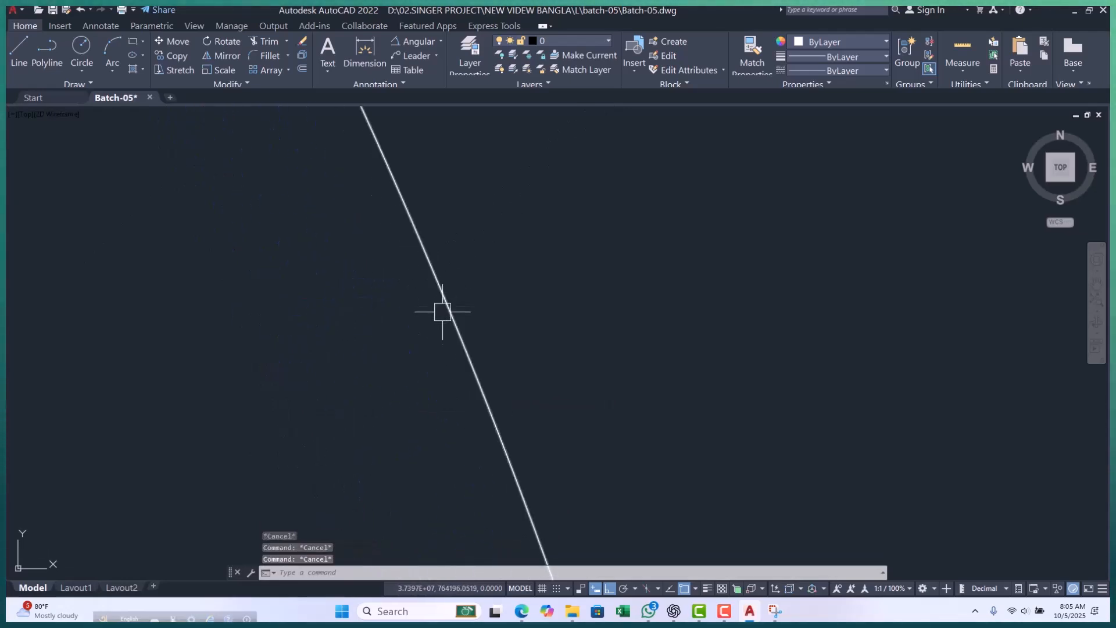
{"action": "left_click", "coordinate": [526, 336]}
{"action": "left_click", "coordinate": [307, 351]}
{"action": "key", "text": "Escape"}
{"action": "scroll", "coordinate": [452, 356], "scroll_direction": "down", "scroll_amount": 2}
{"action": "middle_click_drag", "start_coordinate": [453, 356], "coordinate": [462, 323]}
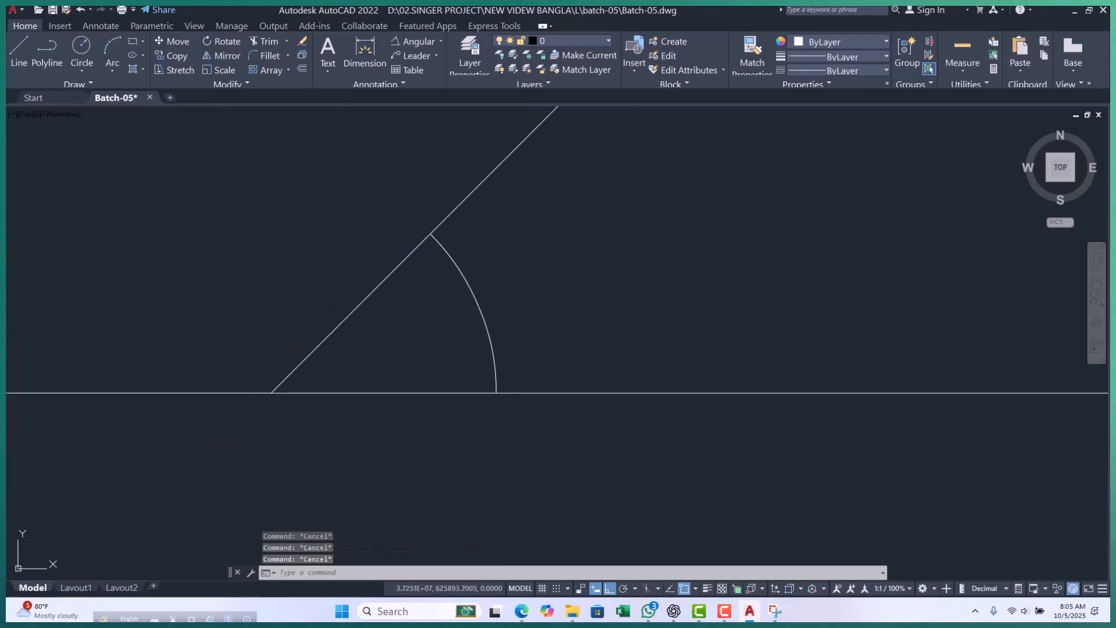
{"action": "scroll", "coordinate": [447, 309], "scroll_direction": "down", "scroll_amount": 2}
{"action": "key", "text": "Escape"}
Erase the slanted polyline together with its angular dimension.
{"action": "left_click", "coordinate": [495, 251]}
{"action": "left_click", "coordinate": [407, 297]}
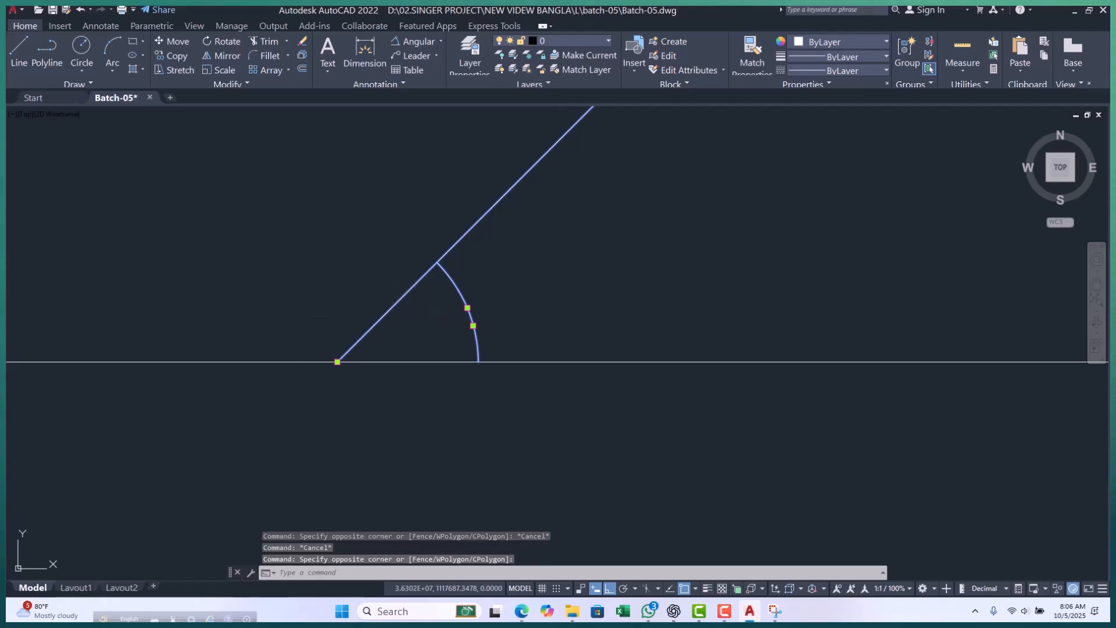
{"action": "type", "text": "e"}
{"action": "key", "text": "Return"}
{"action": "type", "text": "pl"}
{"action": "key", "text": "Return"}
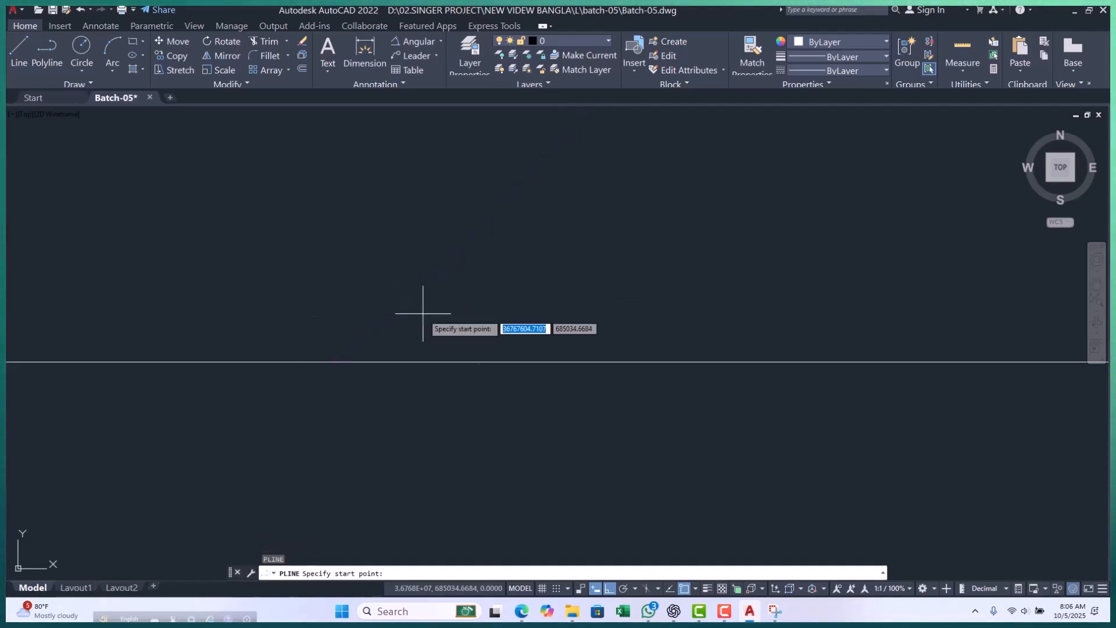
{"action": "key", "text": "Escape"}
{"action": "key", "text": "Escape"}
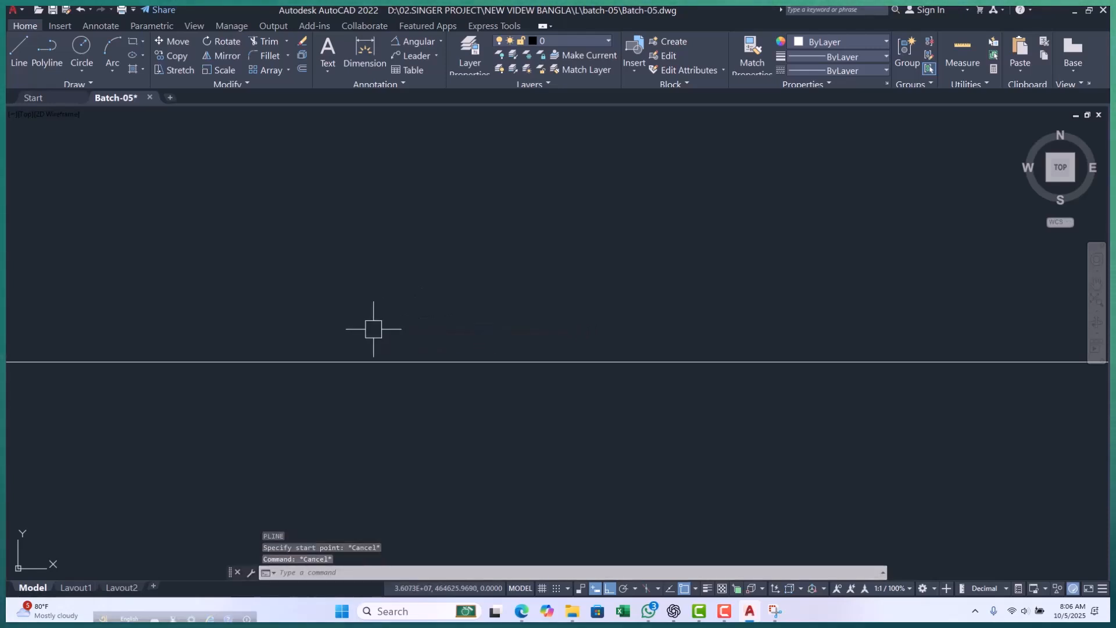
Draw a slanted line from the origin 0,0 at an angle of 46° above the horizontal line.
{"action": "type", "text": "l"}
{"action": "key", "text": "Return"}
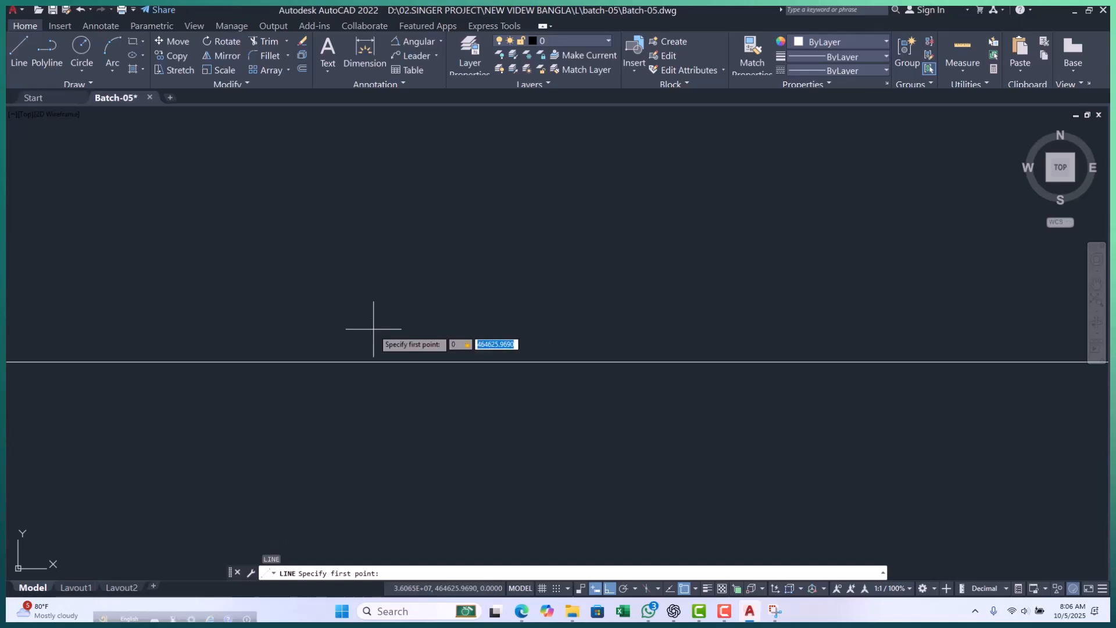
{"action": "type", "text": "0,0"}
{"action": "key", "text": "Return"}
{"action": "scroll", "coordinate": [485, 302], "scroll_direction": "down", "scroll_amount": 3}
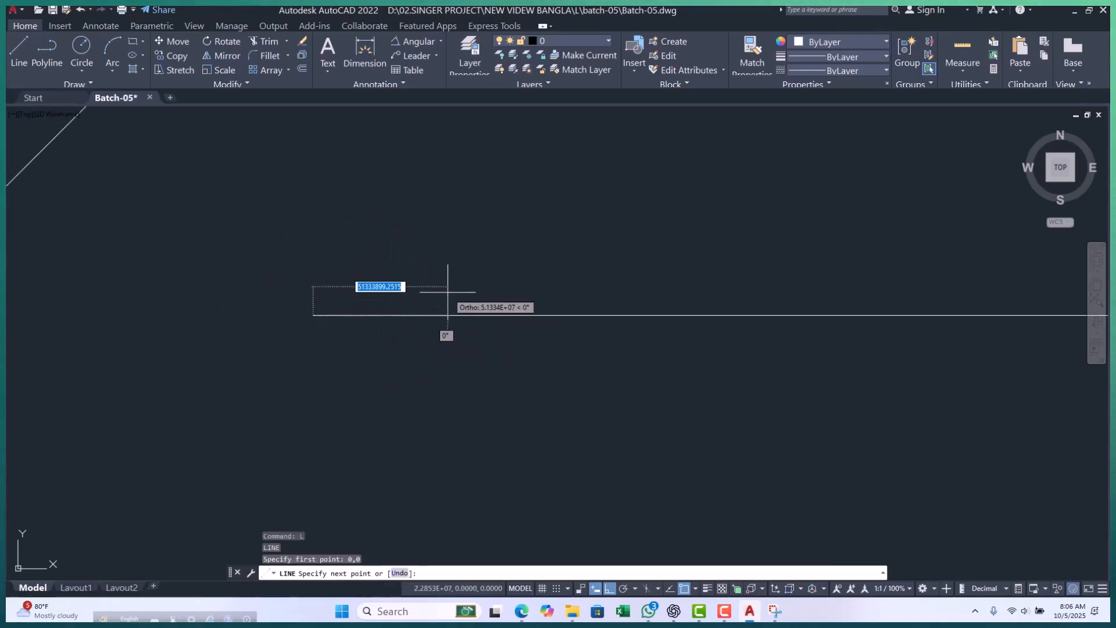
{"action": "scroll", "coordinate": [483, 287], "scroll_direction": "up", "scroll_amount": 2}
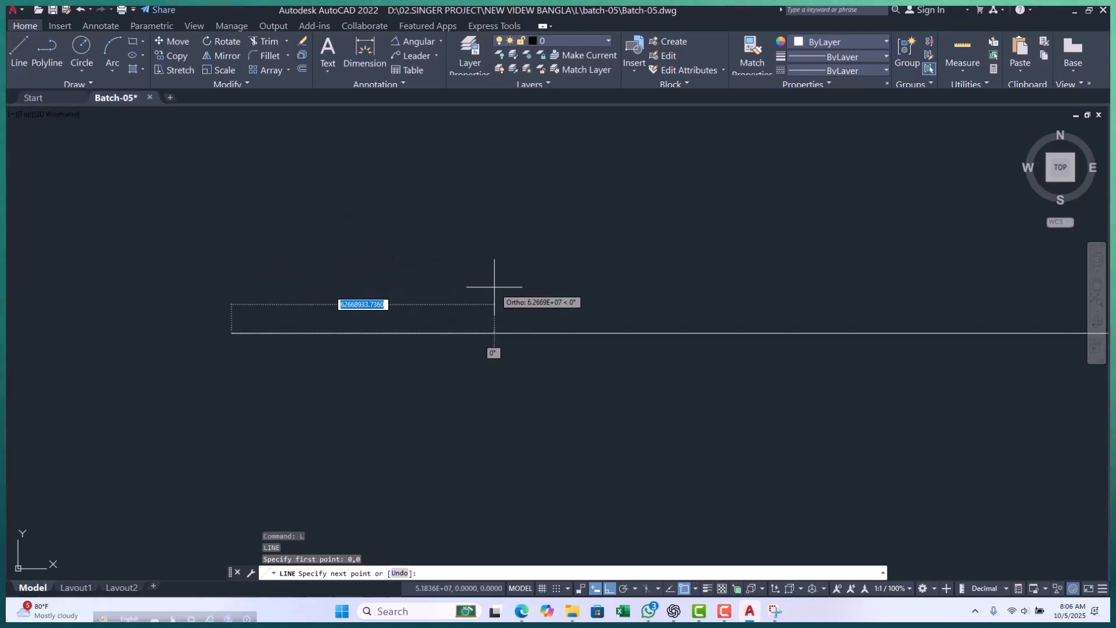
{"action": "scroll", "coordinate": [242, 311], "scroll_direction": "up", "scroll_amount": 8}
{"action": "scroll", "coordinate": [169, 359], "scroll_direction": "up", "scroll_amount": 15}
{"action": "scroll", "coordinate": [157, 407], "scroll_direction": "up", "scroll_amount": 10}
{"action": "scroll", "coordinate": [295, 380], "scroll_direction": "up", "scroll_amount": 10}
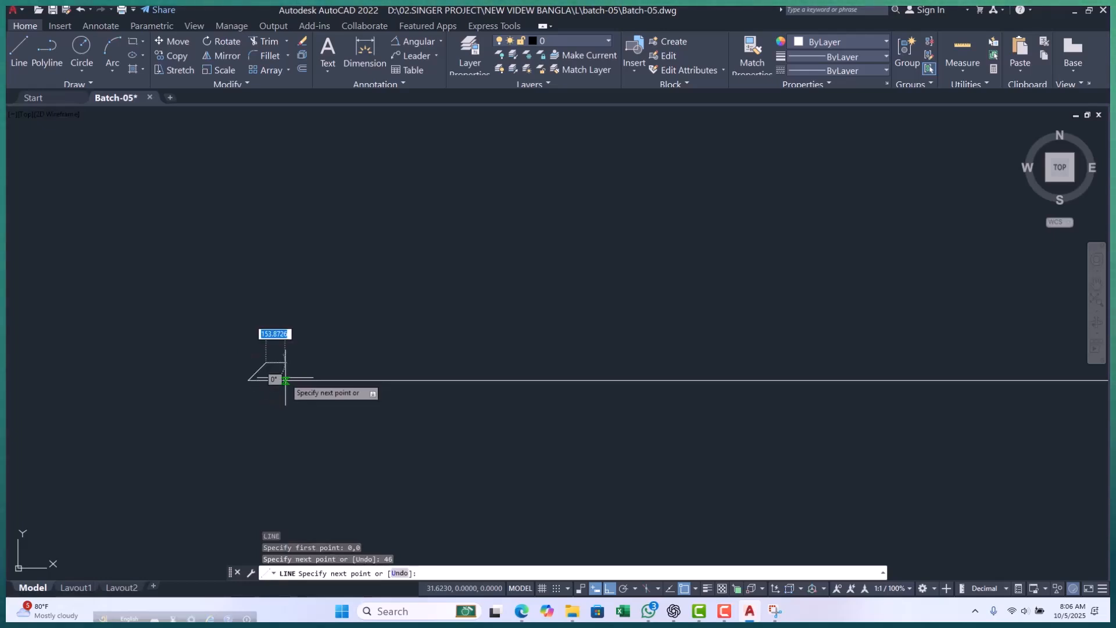
{"action": "key", "text": "Return"}
{"action": "scroll", "coordinate": [244, 378], "scroll_direction": "up", "scroll_amount": 10}
{"action": "mouse_move", "coordinate": [316, 389]}
{"action": "middle_mouse_down"}
{"action": "mouse_move", "coordinate": [277, 393]}
{"action": "mouse_move", "coordinate": [309, 384]}
{"action": "middle_mouse_up"}
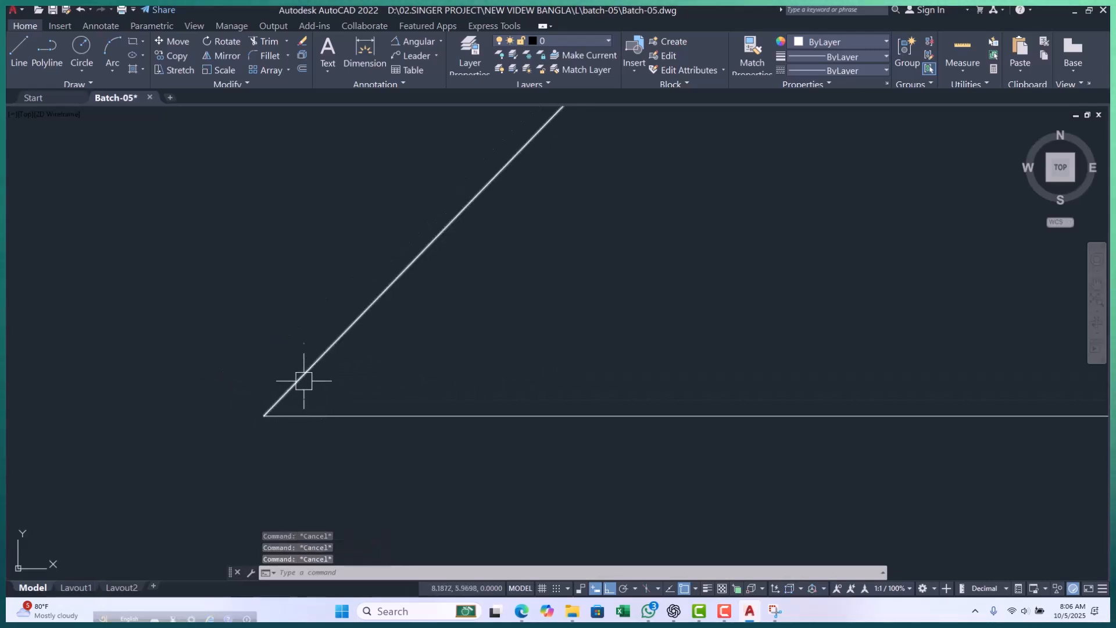
Add a Bisect construction line through the origin, halving the angle between the slanted line and the horizontal line.
{"action": "type", "text": "xl"}
{"action": "key", "text": "Return"}
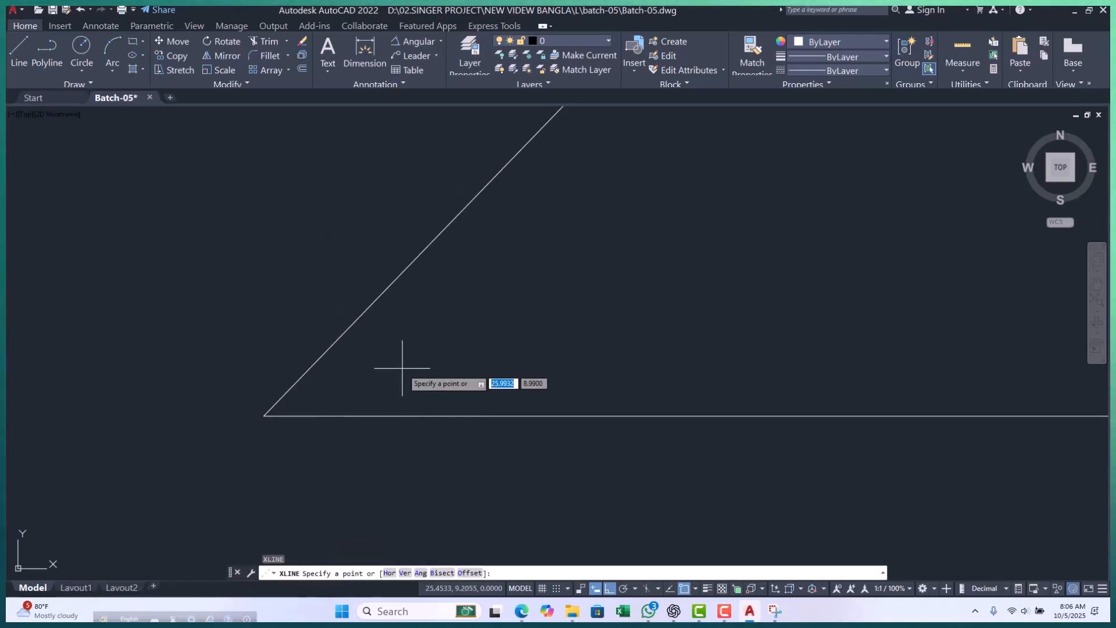
{"action": "type", "text": "b"}
{"action": "key", "text": "Return"}
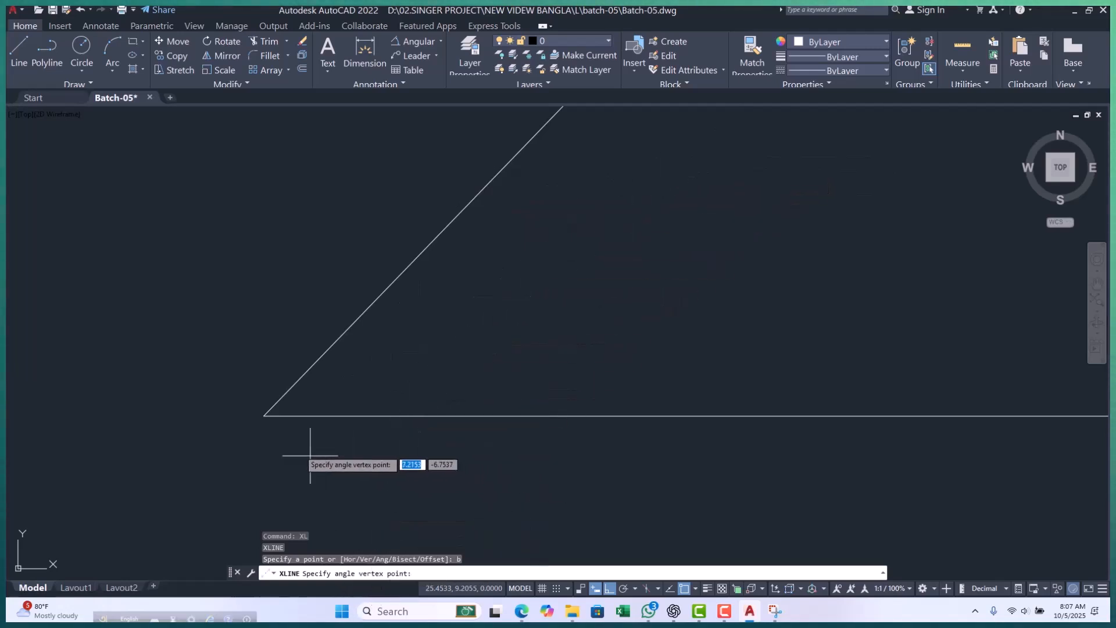
{"action": "left_click", "coordinate": [264, 416]}
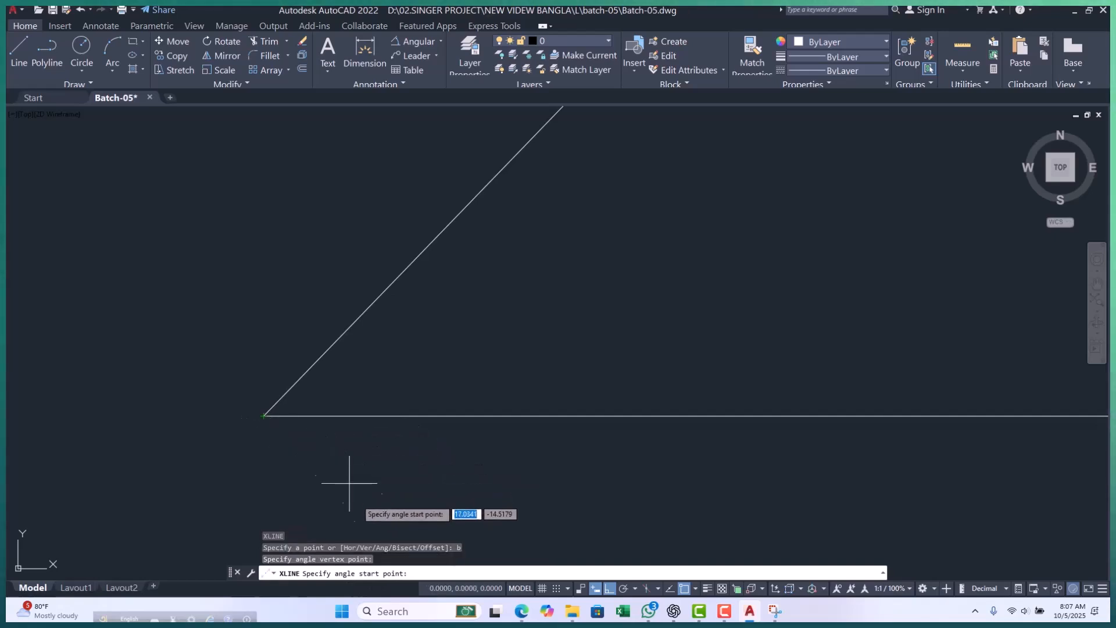
{"action": "left_click", "coordinate": [337, 342]}
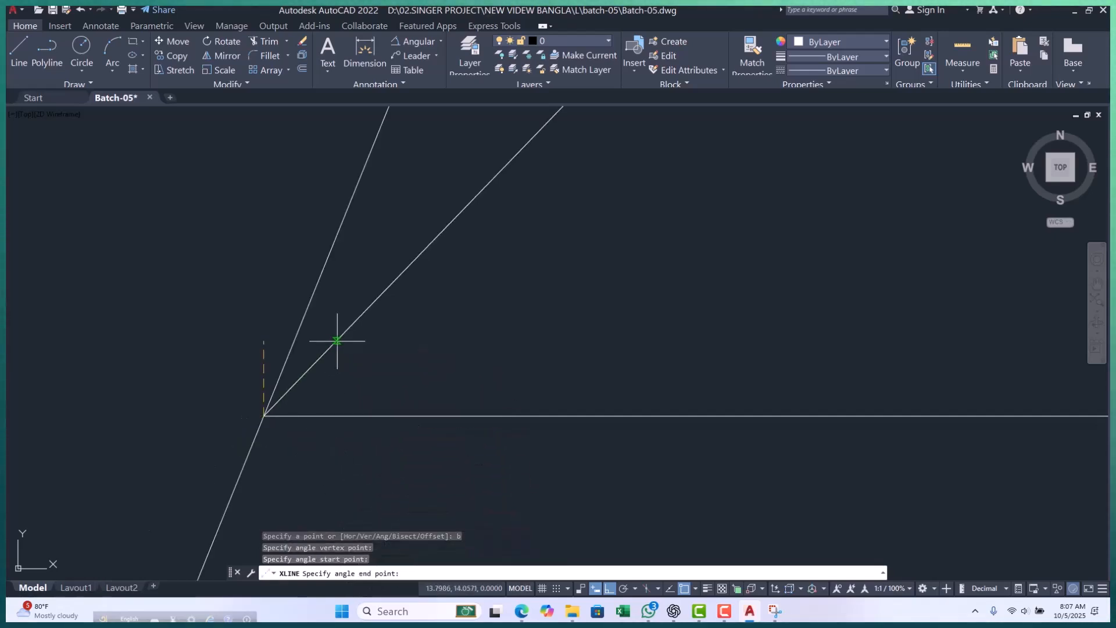
{"action": "left_click", "coordinate": [398, 415]}
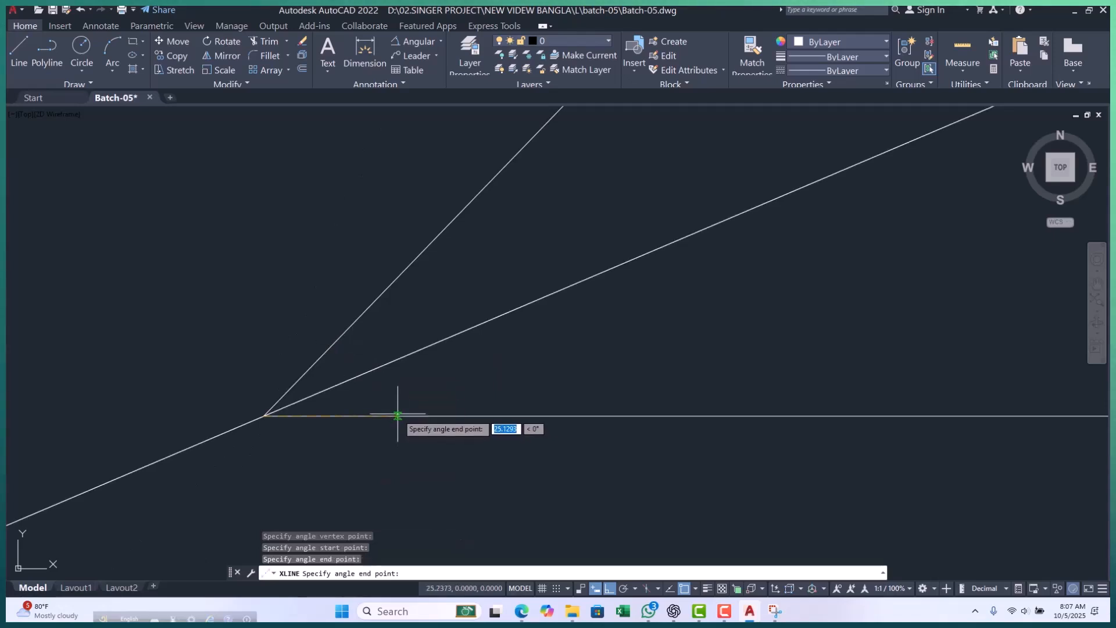
{"action": "key", "text": "Escape"}
{"action": "key", "text": "Escape"}
{"action": "key", "text": "Escape"}
{"action": "key", "text": "Escape"}
Examine how the bisecting construction line lies between the slanted line and the horizontal line.
{"action": "scroll", "coordinate": [378, 379], "scroll_direction": "down", "scroll_amount": 2}
{"action": "scroll", "coordinate": [404, 349], "scroll_direction": "up", "scroll_amount": 2}
{"action": "scroll", "coordinate": [256, 413], "scroll_direction": "down", "scroll_amount": 1}
{"action": "scroll", "coordinate": [335, 367], "scroll_direction": "up", "scroll_amount": 2}
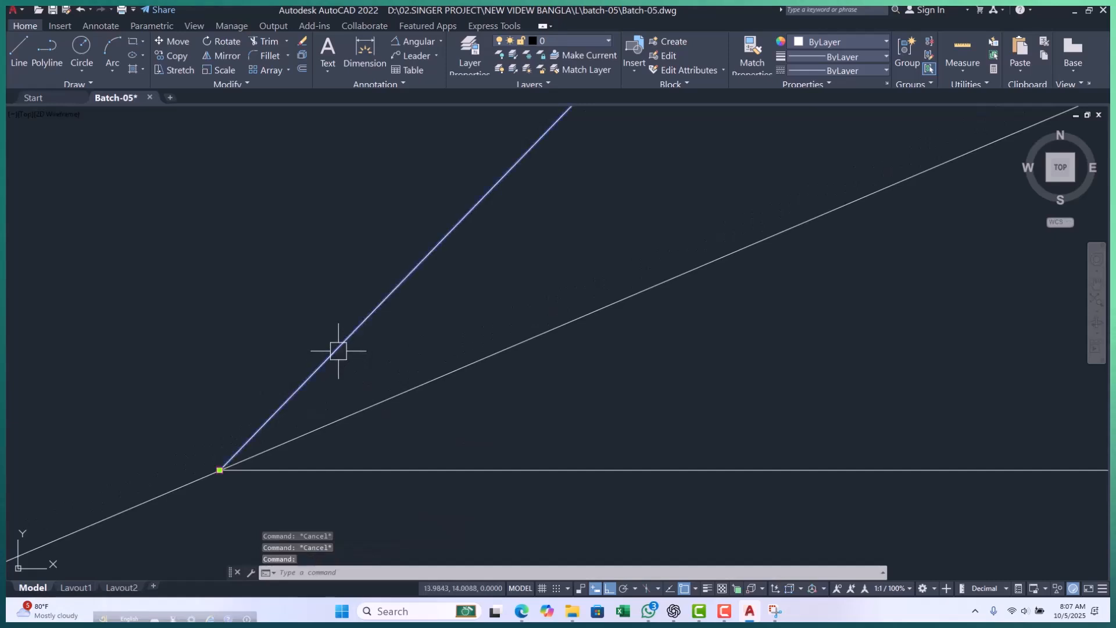
{"action": "left_click", "coordinate": [400, 396]}
{"action": "key", "text": "Escape"}
{"action": "left_click", "coordinate": [451, 467]}
{"action": "key", "text": "Escape"}
{"action": "key", "text": "Escape"}
{"action": "middle_click_drag", "start_coordinate": [442, 376], "coordinate": [577, 303]}
{"action": "scroll", "coordinate": [395, 389], "scroll_direction": "down", "scroll_amount": 3}
{"action": "scroll", "coordinate": [400, 393], "scroll_direction": "up", "scroll_amount": 1}
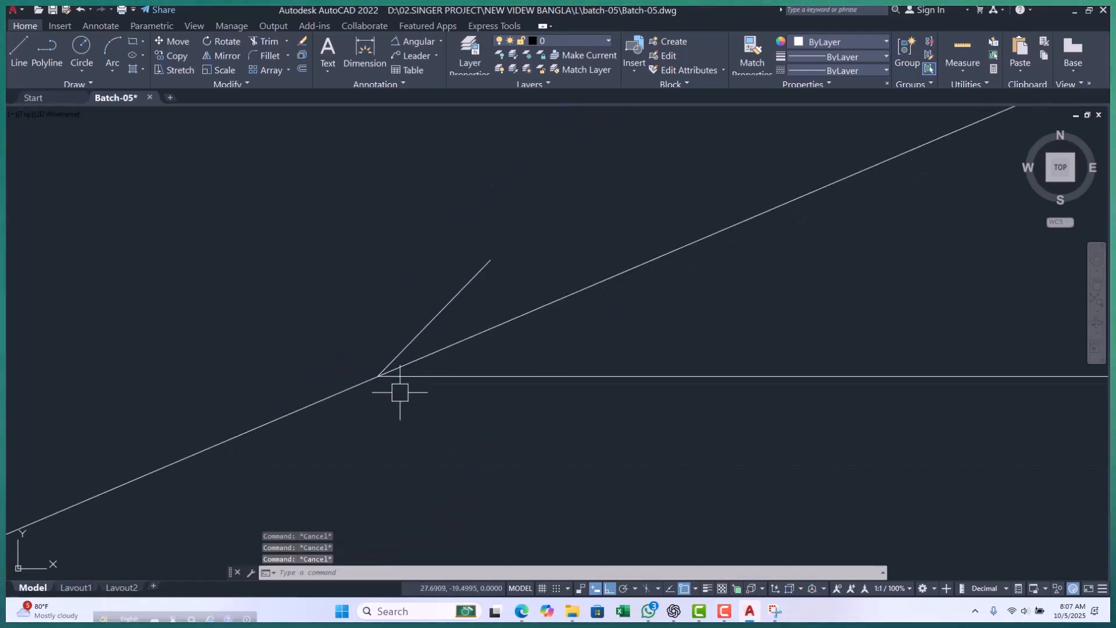
Replace the bisecting construction line with a polyline drawn along it from the origin.
{"action": "key", "text": "Return"}
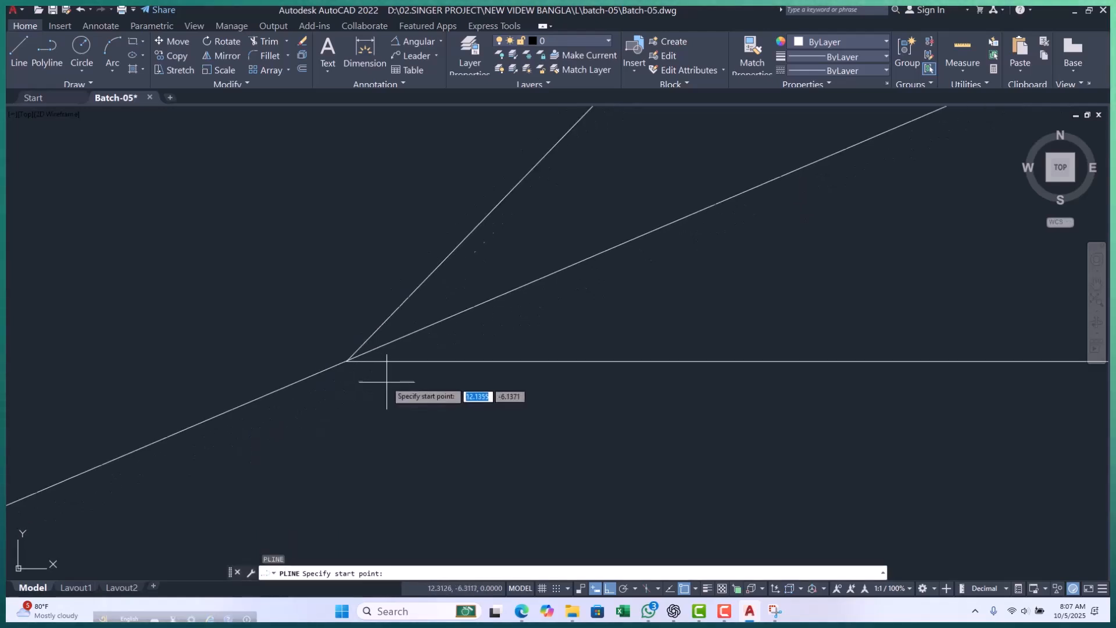
{"action": "left_click", "coordinate": [347, 361]}
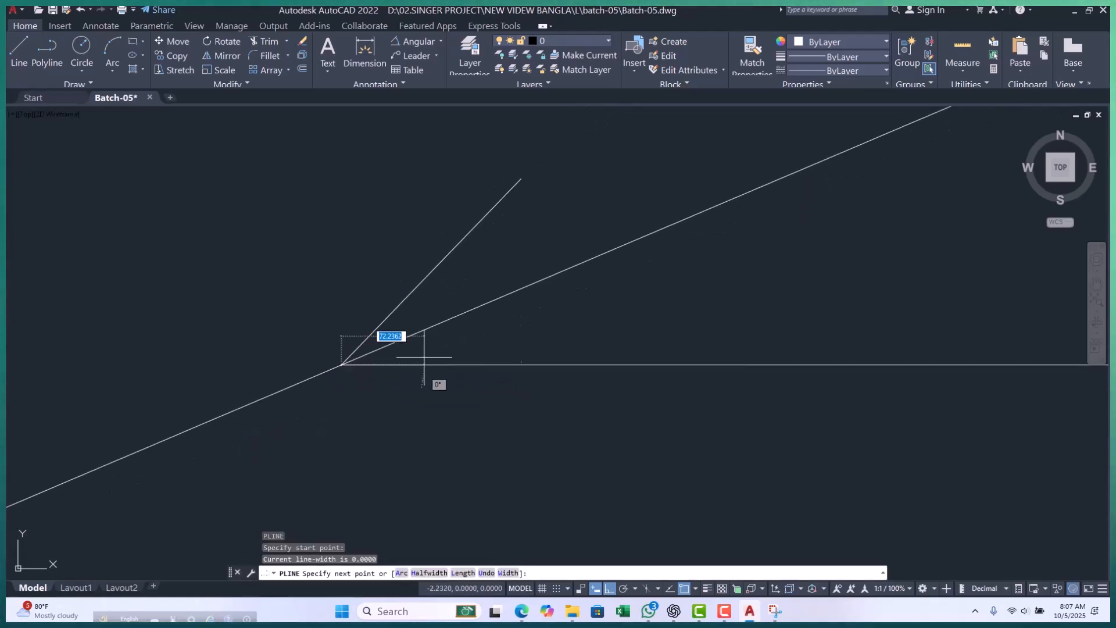
{"action": "key", "text": "Escape"}
{"action": "key", "text": "Escape"}
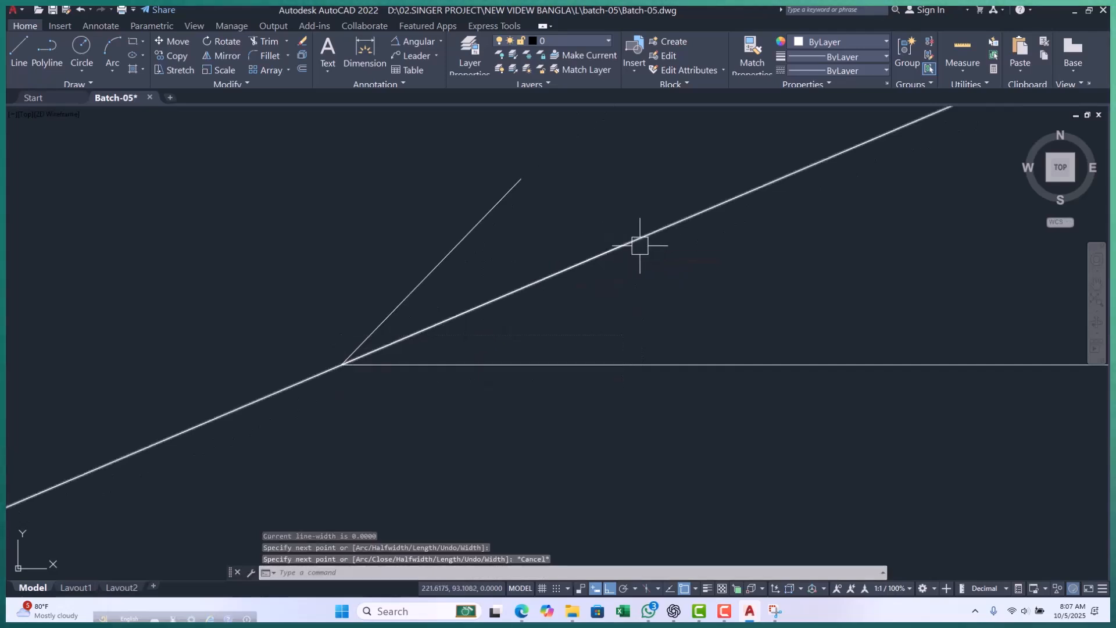
{"action": "left_click", "coordinate": [628, 243]}
{"action": "left_click", "coordinate": [693, 237]}
{"action": "key", "text": "Delete"}
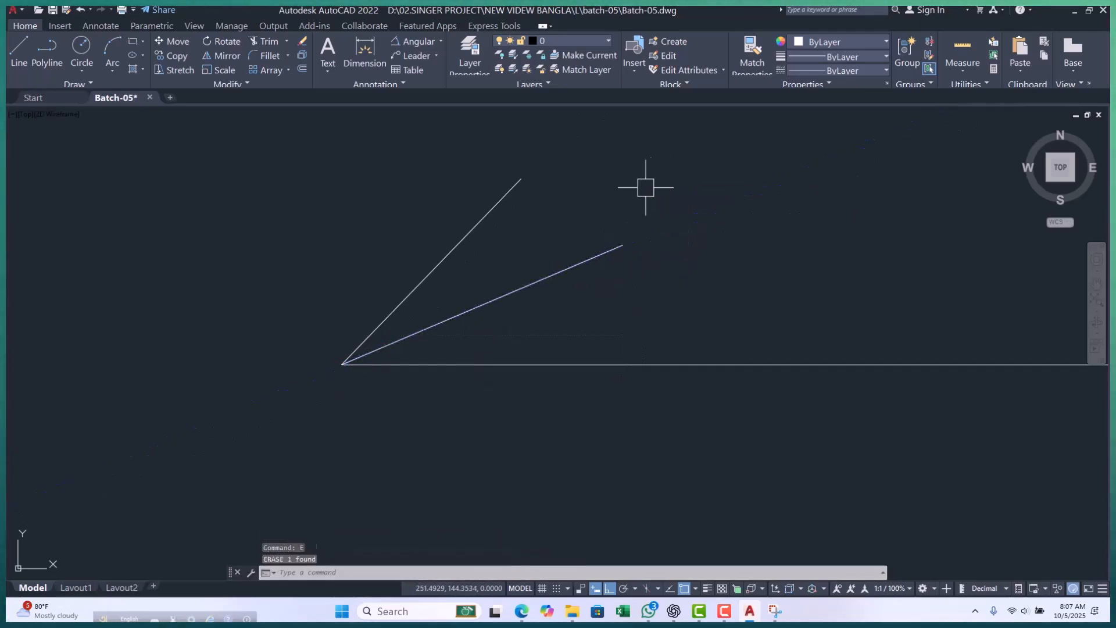
Add an angular dimension between the 46° slanted line and the bisecting polyline, with its arc inside the upper angle.
{"action": "left_click", "coordinate": [417, 38]}
{"action": "scroll", "coordinate": [348, 362], "scroll_direction": "up", "scroll_amount": 3}
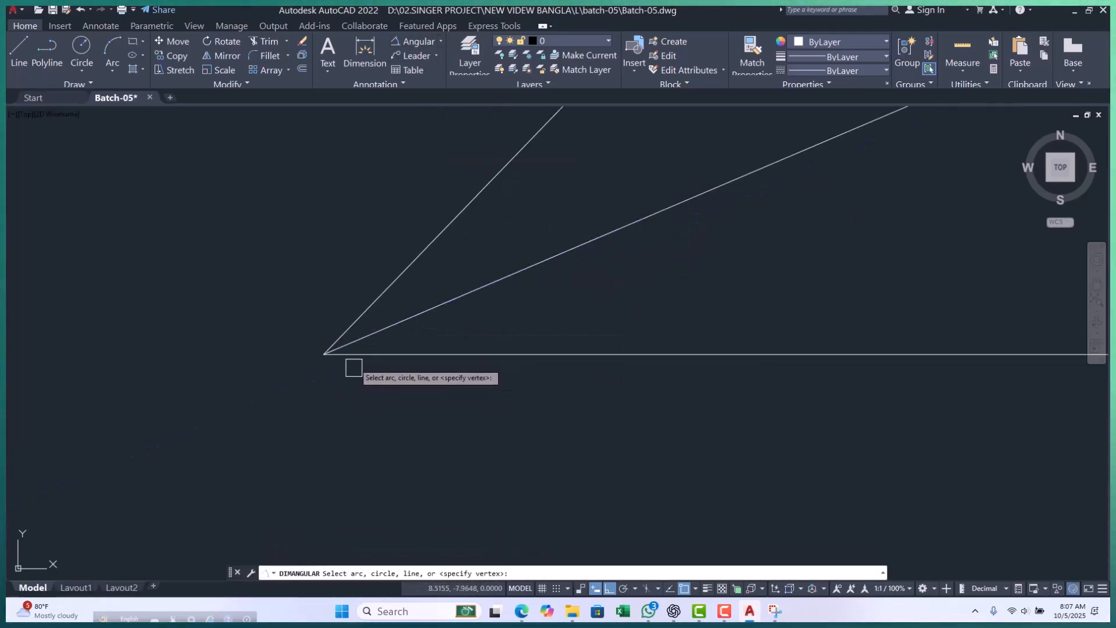
{"action": "scroll", "coordinate": [304, 351], "scroll_direction": "up", "scroll_amount": 4}
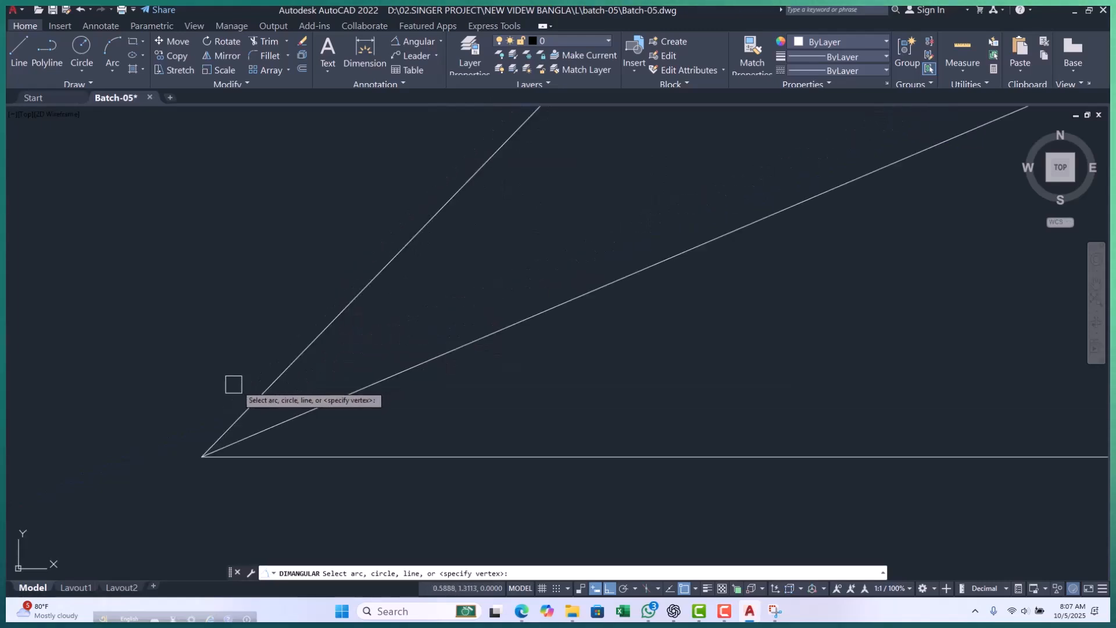
{"action": "left_click", "coordinate": [277, 383]}
{"action": "left_click", "coordinate": [297, 416]}
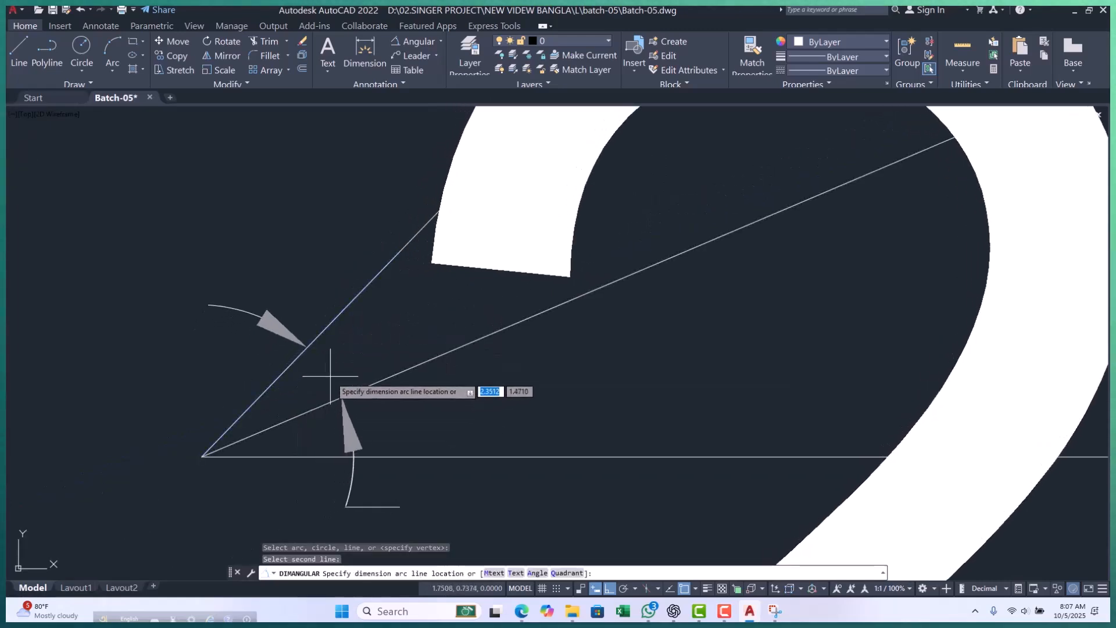
{"action": "scroll", "coordinate": [333, 379], "scroll_direction": "down", "scroll_amount": 1}
{"action": "scroll", "coordinate": [524, 279], "scroll_direction": "down", "scroll_amount": 8}
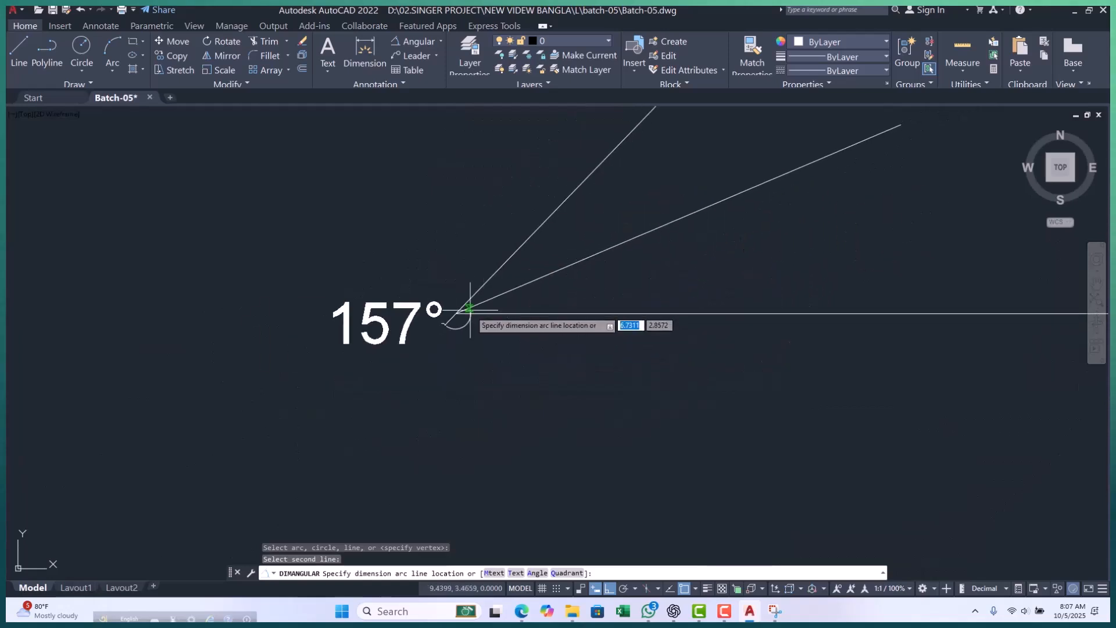
{"action": "scroll", "coordinate": [549, 267], "scroll_direction": "up", "scroll_amount": 3}
{"action": "left_click", "coordinate": [553, 269]}
Try an angular dimension between the bisecting polyline and the horizontal line, placing it at the upper dimension's arc, and erase it.
{"action": "key", "text": "Return"}
{"action": "scroll", "coordinate": [384, 390], "scroll_direction": "up", "scroll_amount": 4}
{"action": "left_click", "coordinate": [386, 357]}
{"action": "left_click", "coordinate": [407, 392]}
{"action": "scroll", "coordinate": [410, 394], "scroll_direction": "down", "scroll_amount": 4}
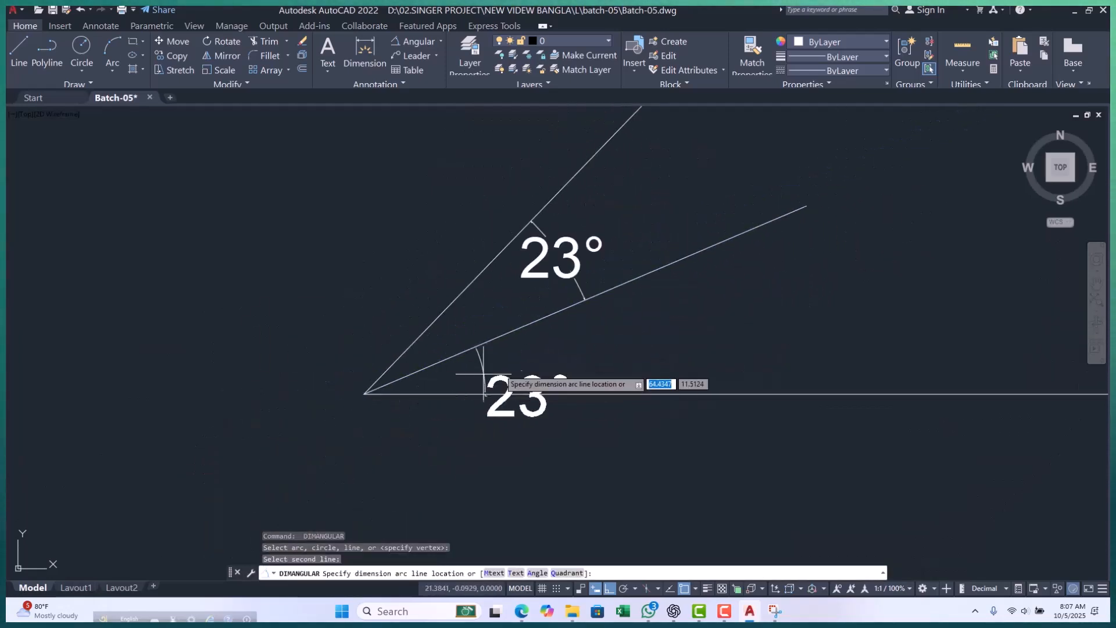
{"action": "scroll", "coordinate": [584, 317], "scroll_direction": "up", "scroll_amount": 3}
{"action": "left_click", "coordinate": [592, 268]}
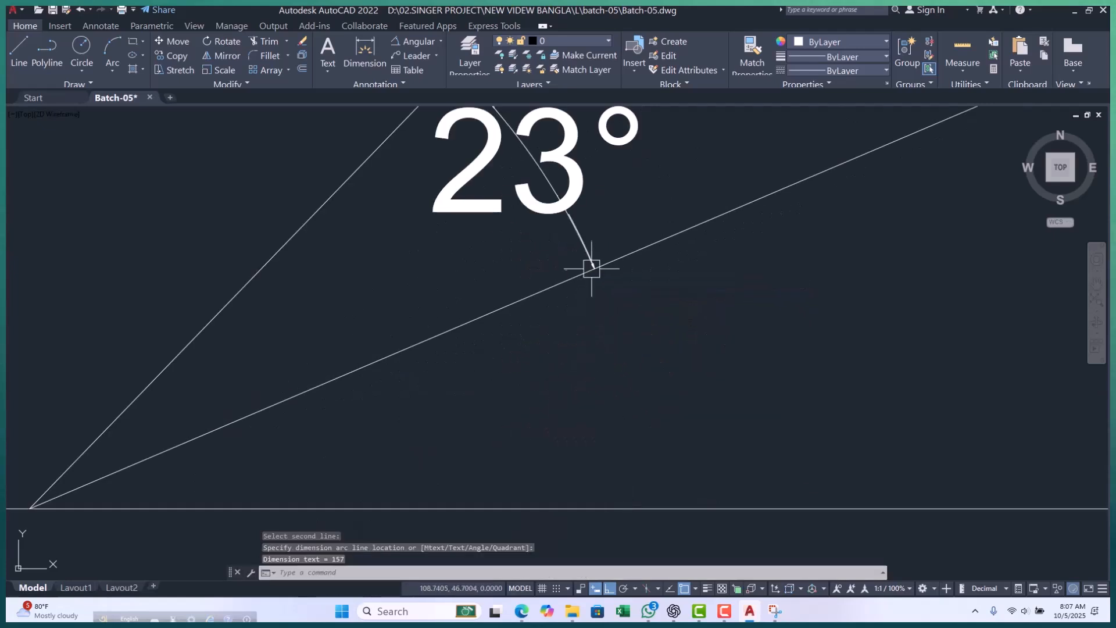
{"action": "scroll", "coordinate": [535, 308], "scroll_direction": "down", "scroll_amount": 4}
{"action": "left_click", "coordinate": [414, 186]}
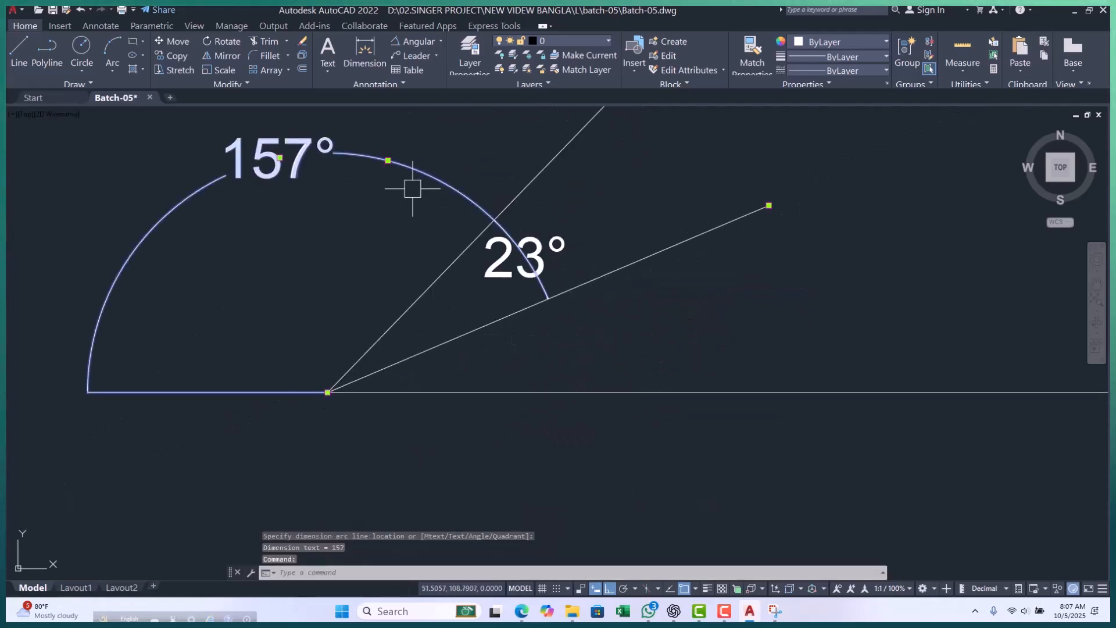
{"action": "type", "text": "E"}
{"action": "key", "text": "Return"}
Retry the lower angle's dimension with its arc just beyond the upper dimension's end on the polyline, and erase it again.
{"action": "left_click", "coordinate": [414, 40]}
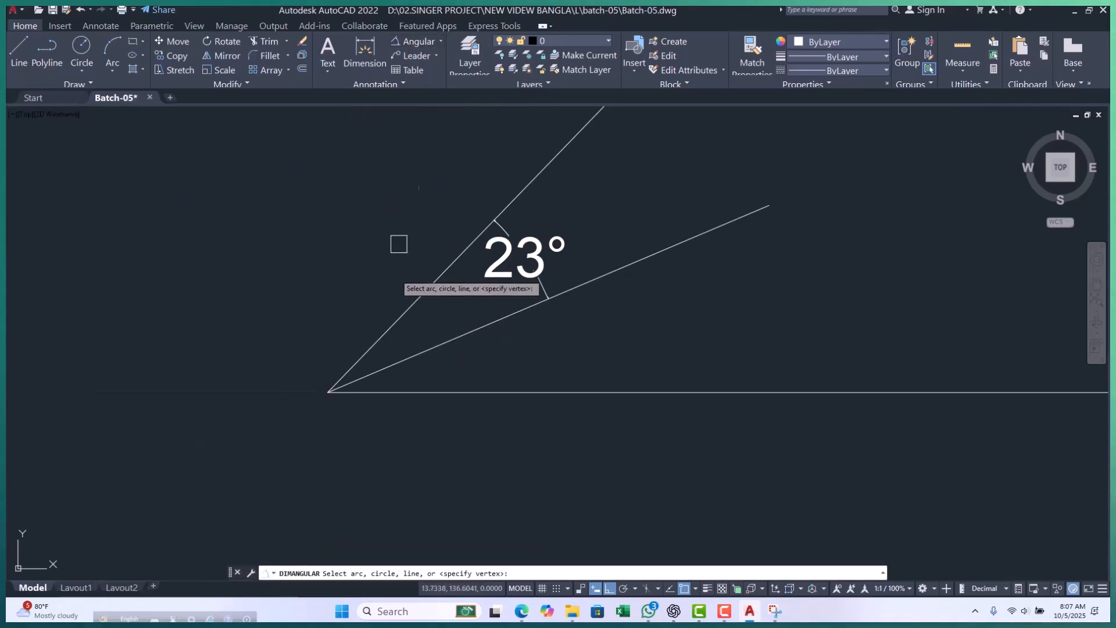
{"action": "scroll", "coordinate": [367, 381], "scroll_direction": "up", "scroll_amount": 2}
{"action": "left_click", "coordinate": [361, 364]}
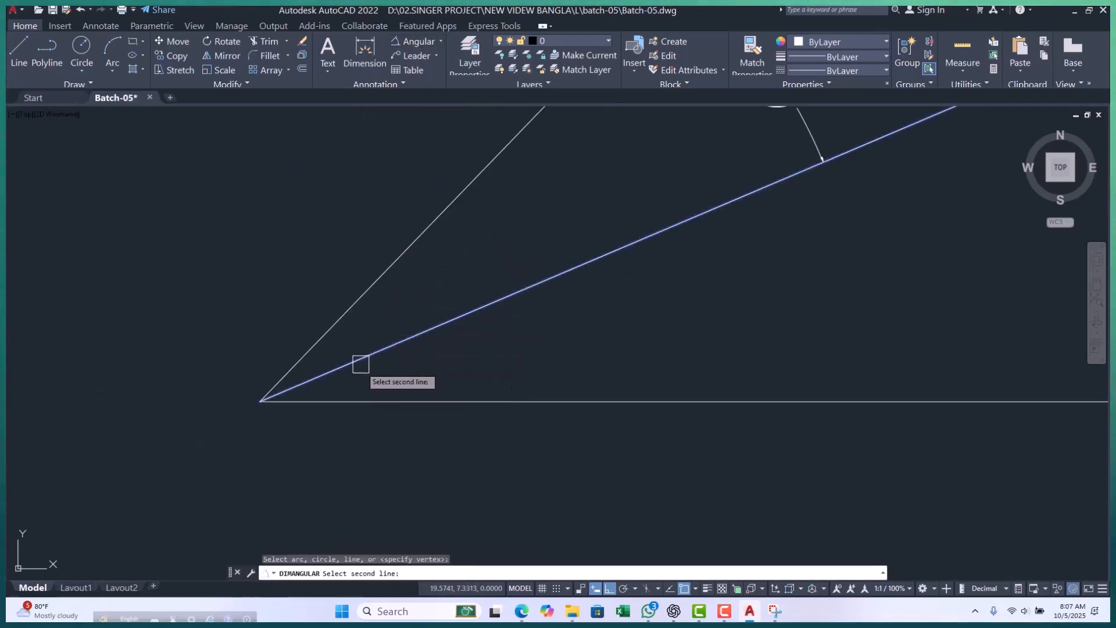
{"action": "left_click", "coordinate": [375, 401]}
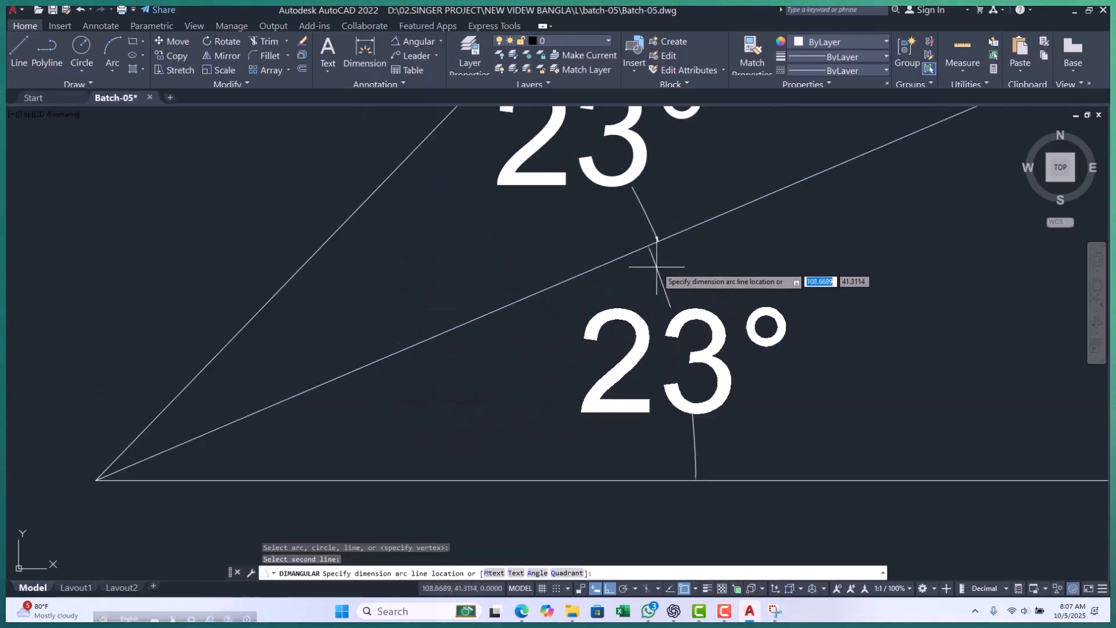
{"action": "scroll", "coordinate": [654, 259], "scroll_direction": "up", "scroll_amount": 3}
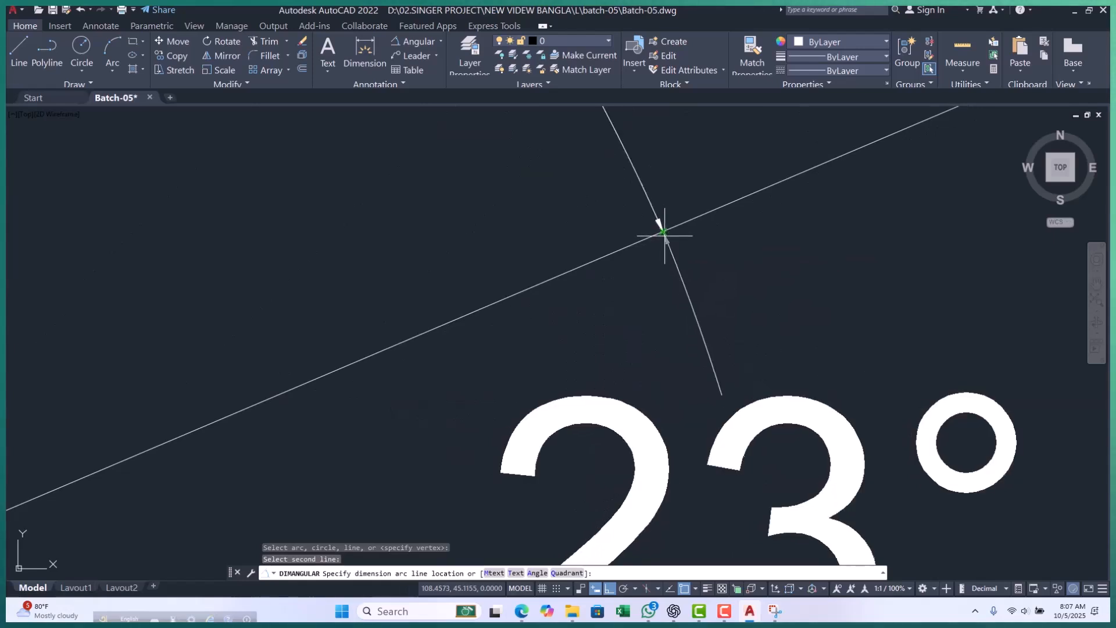
{"action": "left_click", "coordinate": [685, 226]}
{"action": "scroll", "coordinate": [684, 227], "scroll_direction": "down", "scroll_amount": 4}
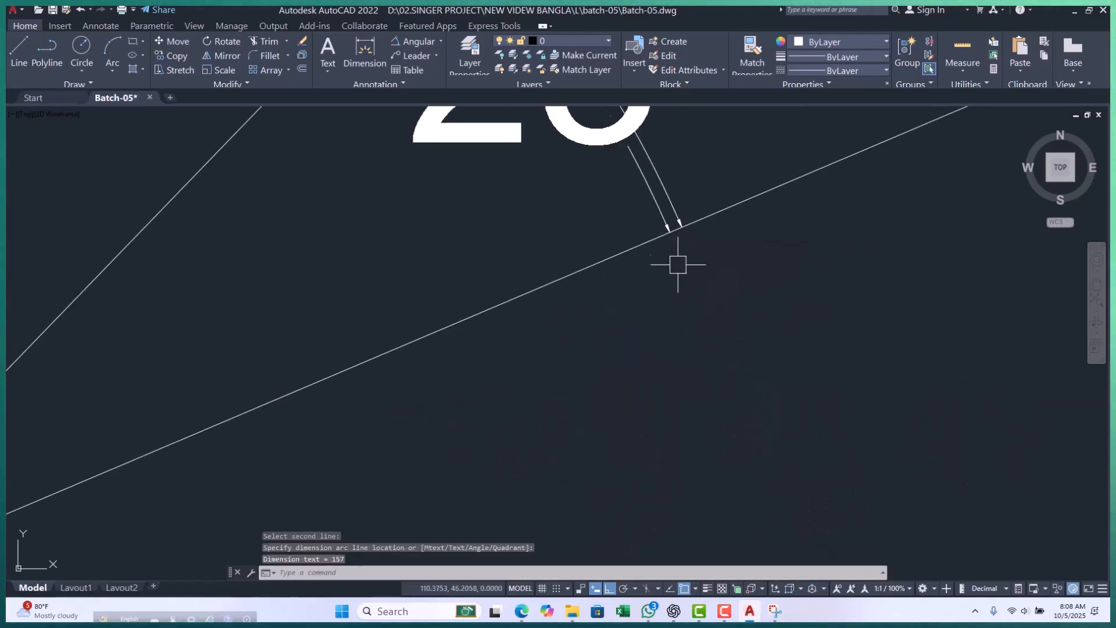
{"action": "left_click", "coordinate": [566, 143]}
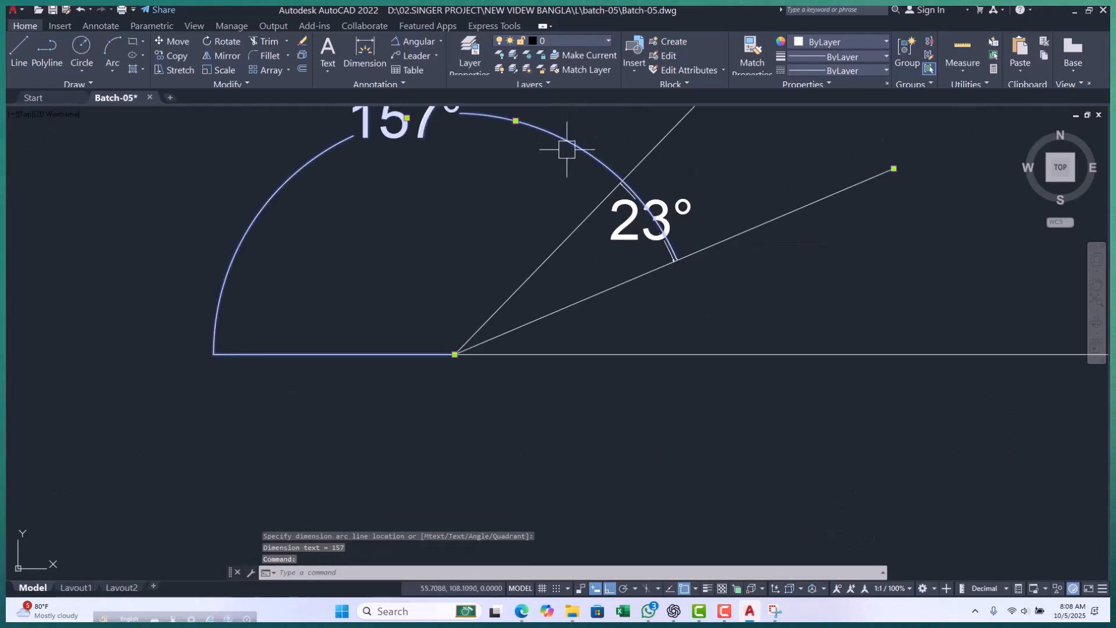
{"action": "type", "text": "e"}
{"action": "key", "text": "Return"}
Add an angular dimension between the bisecting polyline and the horizontal line, placing its arc inside the lower angle near the vertex.
{"action": "left_click", "coordinate": [415, 38]}
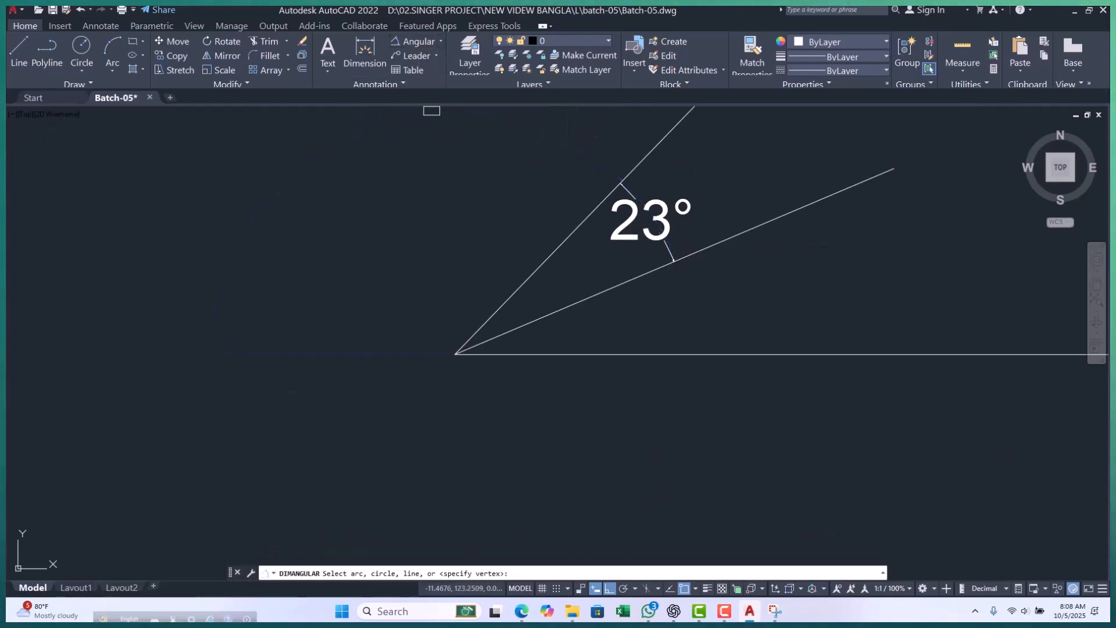
{"action": "scroll", "coordinate": [497, 334], "scroll_direction": "up", "scroll_amount": 2}
{"action": "left_click", "coordinate": [503, 347]}
{"action": "left_click", "coordinate": [513, 377]}
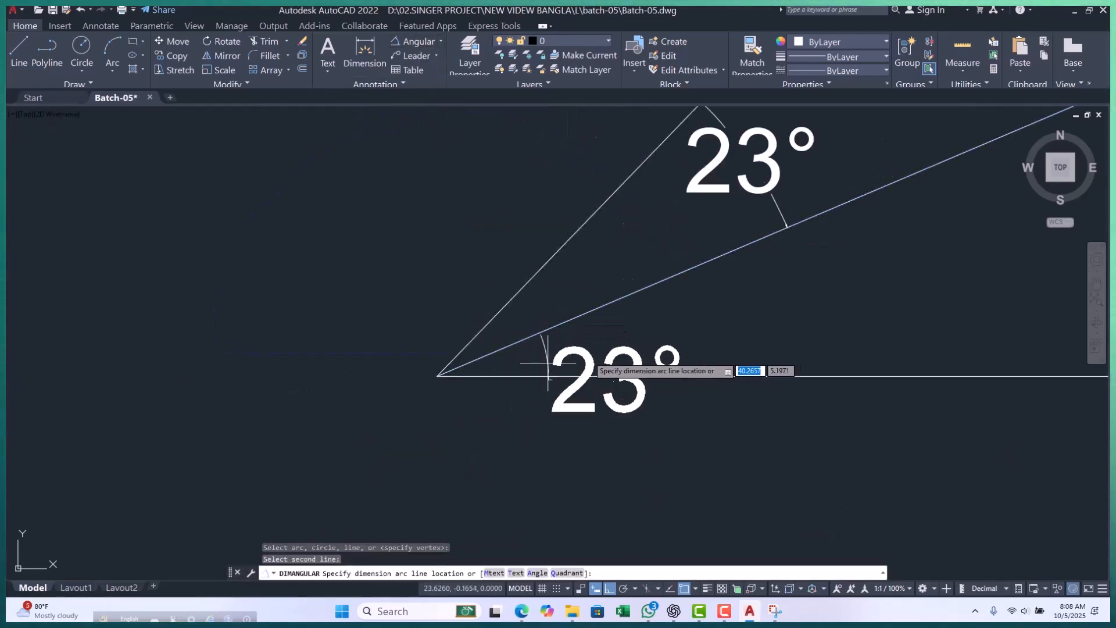
{"action": "left_click", "coordinate": [605, 349]}
{"action": "key", "text": "Escape"}
{"action": "scroll", "coordinate": [405, 318], "scroll_direction": "down", "scroll_amount": 3}
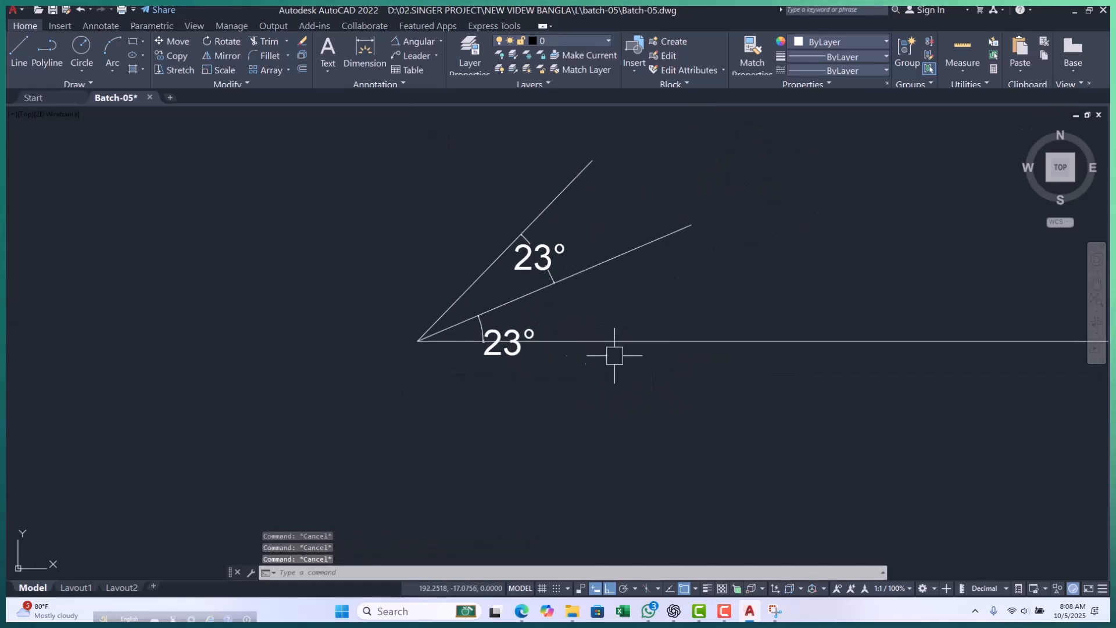
Create an Offset construction line parallel to the 46° slanted line at a distance of 100 on its upper-left side.
{"action": "type", "text": "xl"}
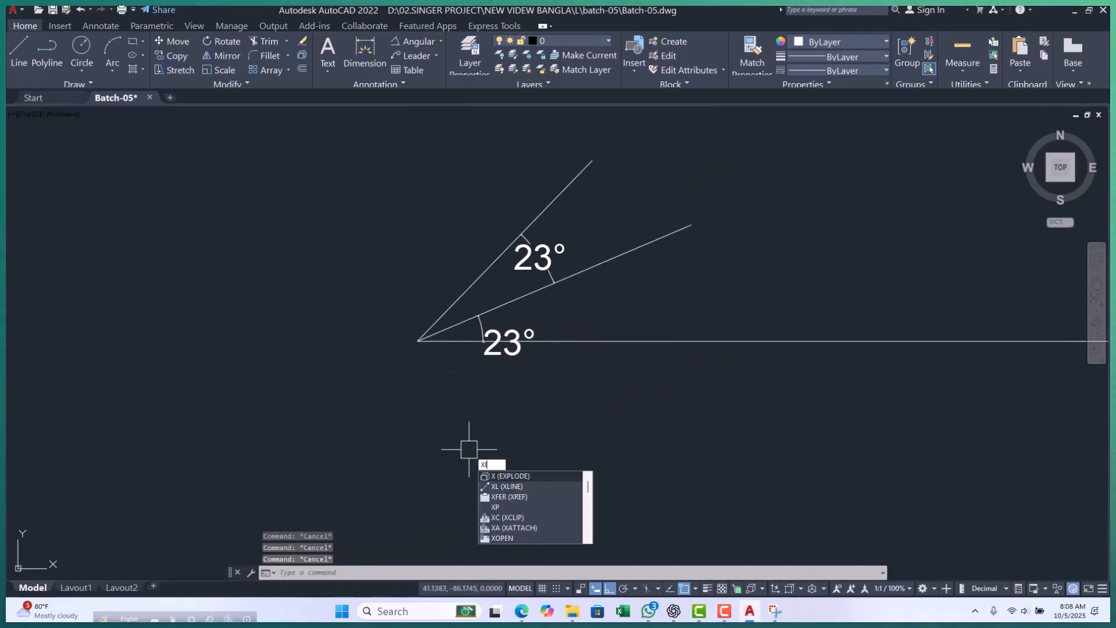
{"action": "key", "text": "Return"}
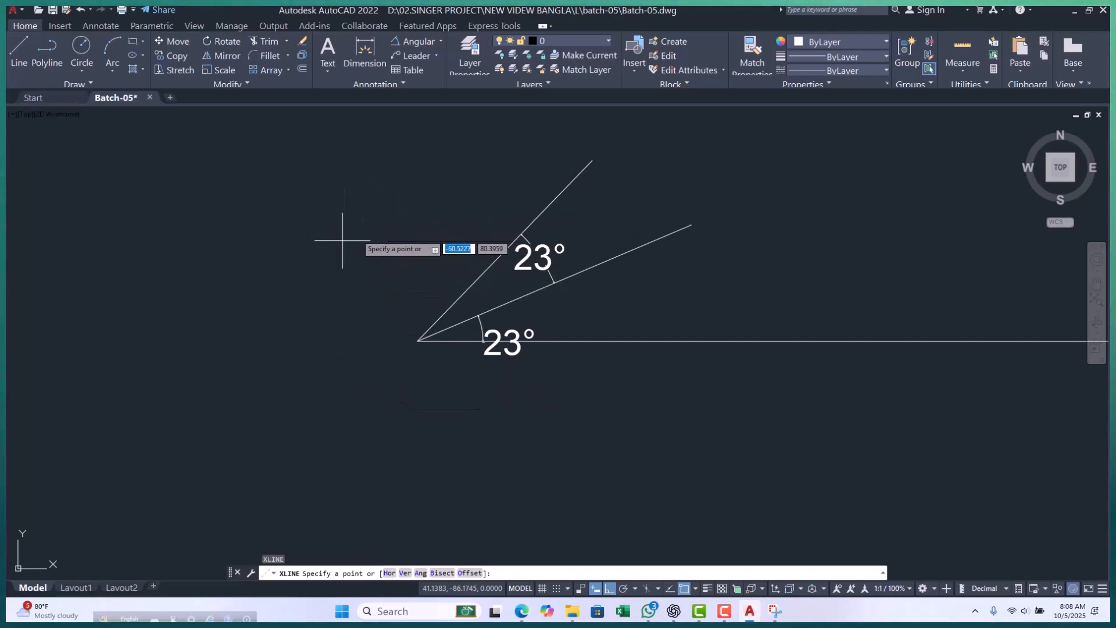
{"action": "left_click", "coordinate": [471, 574]}
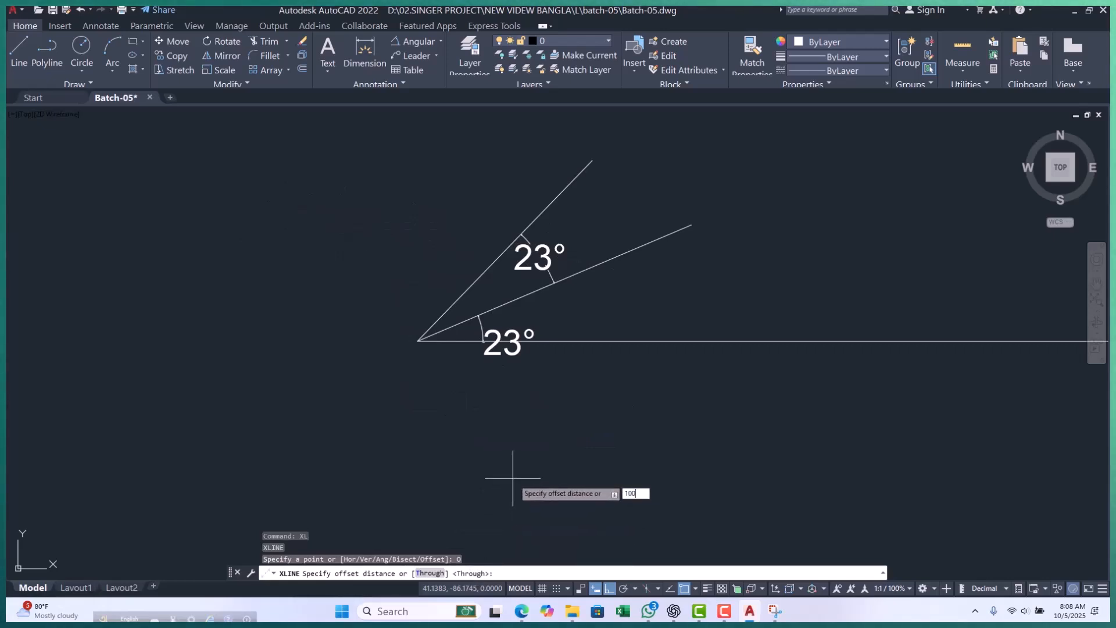
{"action": "type", "text": "100"}
{"action": "key", "text": "Return"}
{"action": "scroll", "coordinate": [538, 337], "scroll_direction": "down", "scroll_amount": 2}
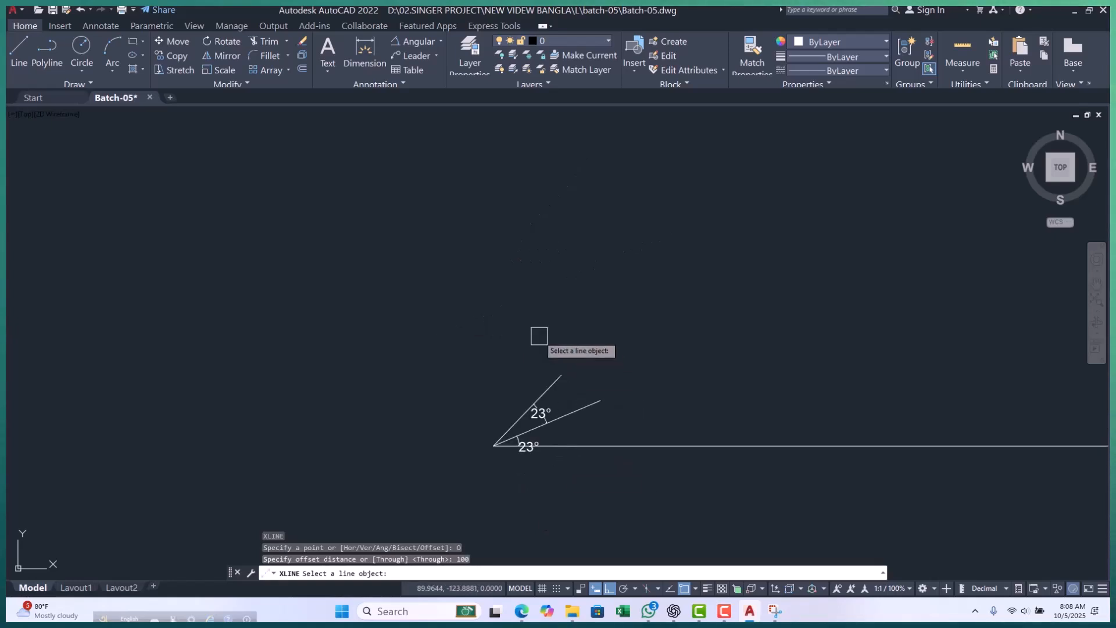
{"action": "scroll", "coordinate": [540, 403], "scroll_direction": "up", "scroll_amount": 1}
{"action": "left_click", "coordinate": [549, 415]}
{"action": "left_click", "coordinate": [494, 370]}
{"action": "scroll", "coordinate": [493, 368], "scroll_direction": "down", "scroll_amount": 2}
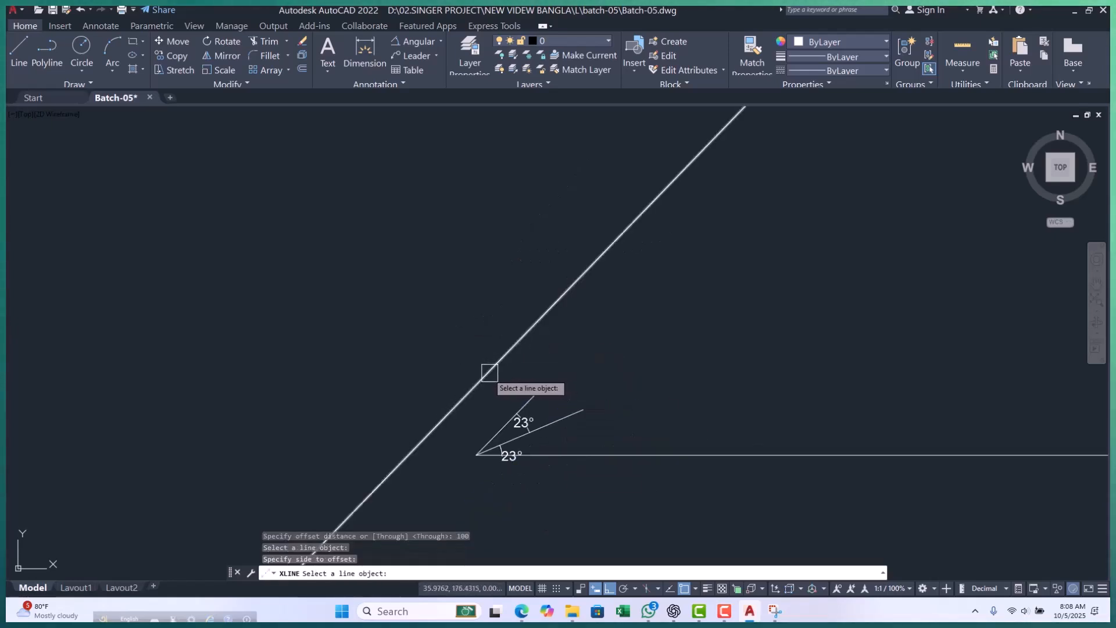
Add five more parallel construction lines, each offset 100 to the upper left of the previous one, and end the command.
{"action": "left_click", "coordinate": [489, 374]}
{"action": "left_click", "coordinate": [440, 293]}
{"action": "left_click", "coordinate": [470, 322]}
{"action": "left_click", "coordinate": [388, 268]}
{"action": "left_click", "coordinate": [415, 303]}
{"action": "left_click", "coordinate": [315, 240]}
{"action": "left_click", "coordinate": [379, 274]}
{"action": "left_click", "coordinate": [296, 225]}
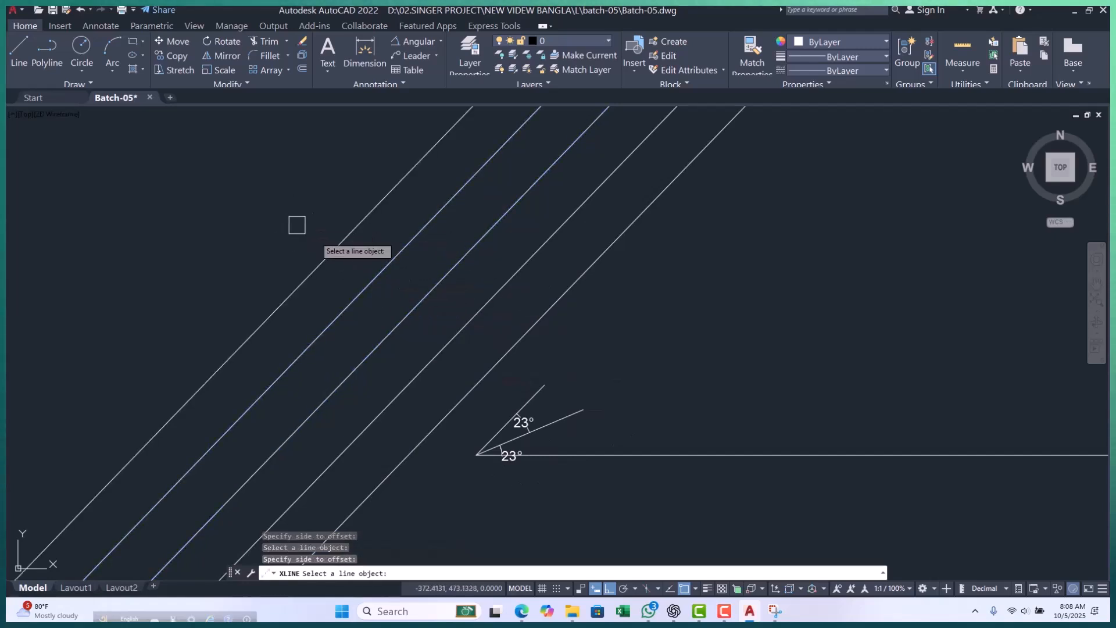
{"action": "left_click", "coordinate": [333, 250]}
{"action": "left_click", "coordinate": [261, 207]}
{"action": "key", "text": "Escape"}
{"action": "key", "text": "Escape"}
{"action": "key", "text": "Escape"}
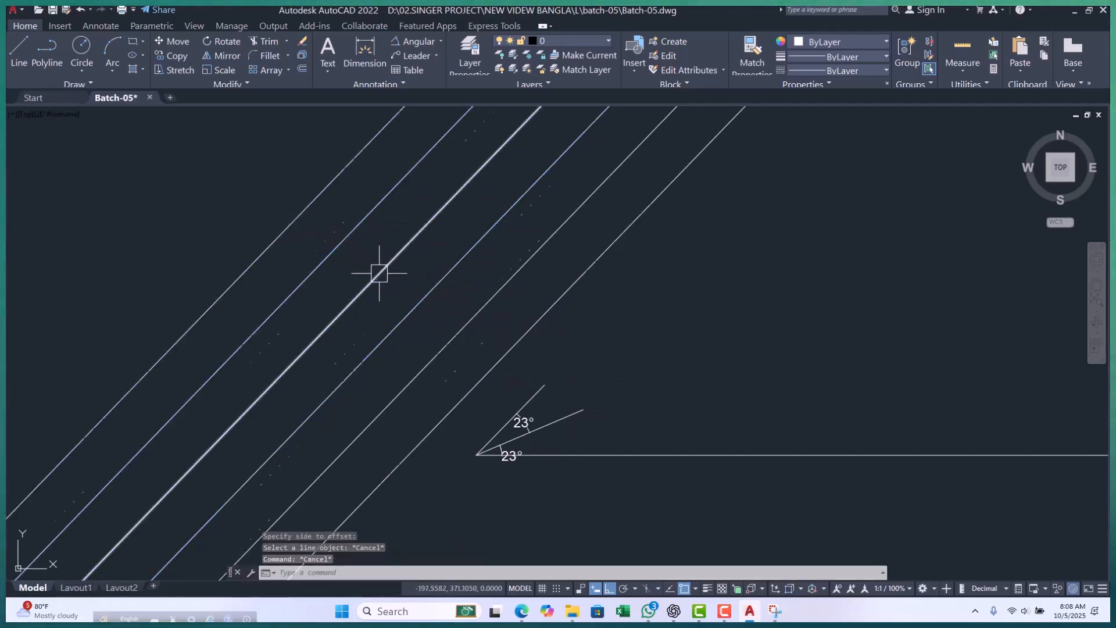
Add an aligned dimension across the gap between the second and third construction lines, counted from the slanted line.
{"action": "scroll", "coordinate": [378, 270], "scroll_direction": "down", "scroll_amount": 2}
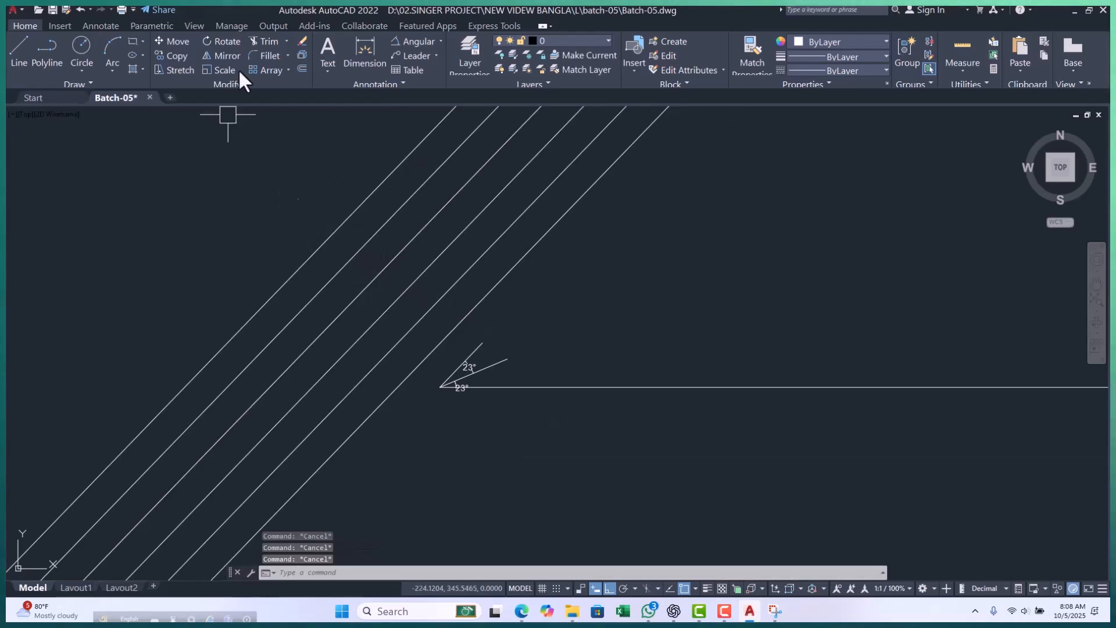
{"action": "left_click", "coordinate": [440, 42]}
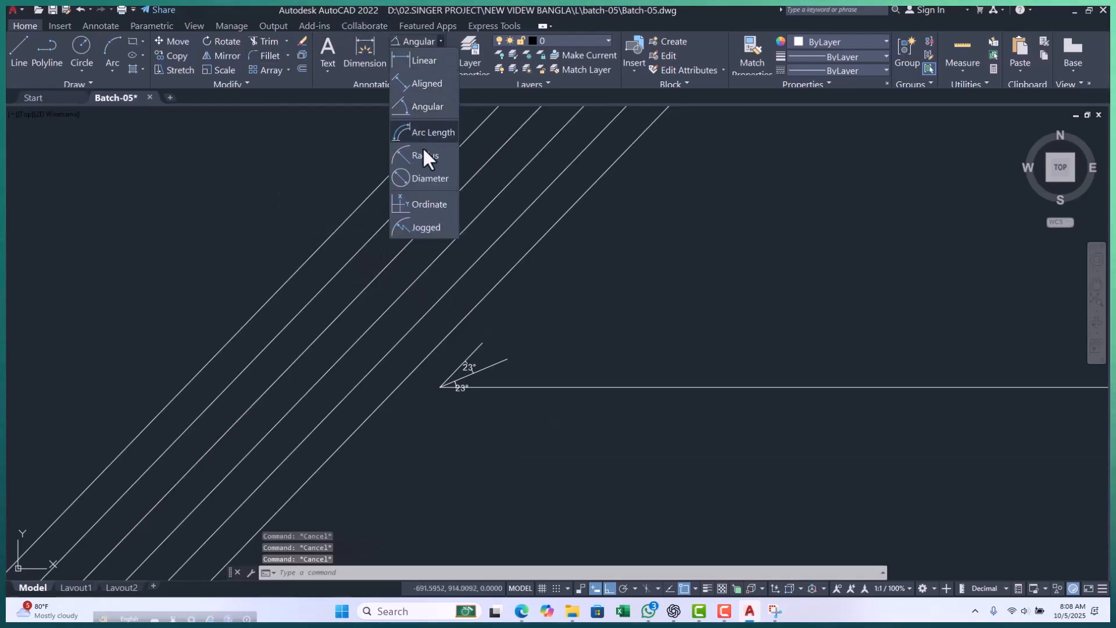
{"action": "left_click", "coordinate": [423, 60]}
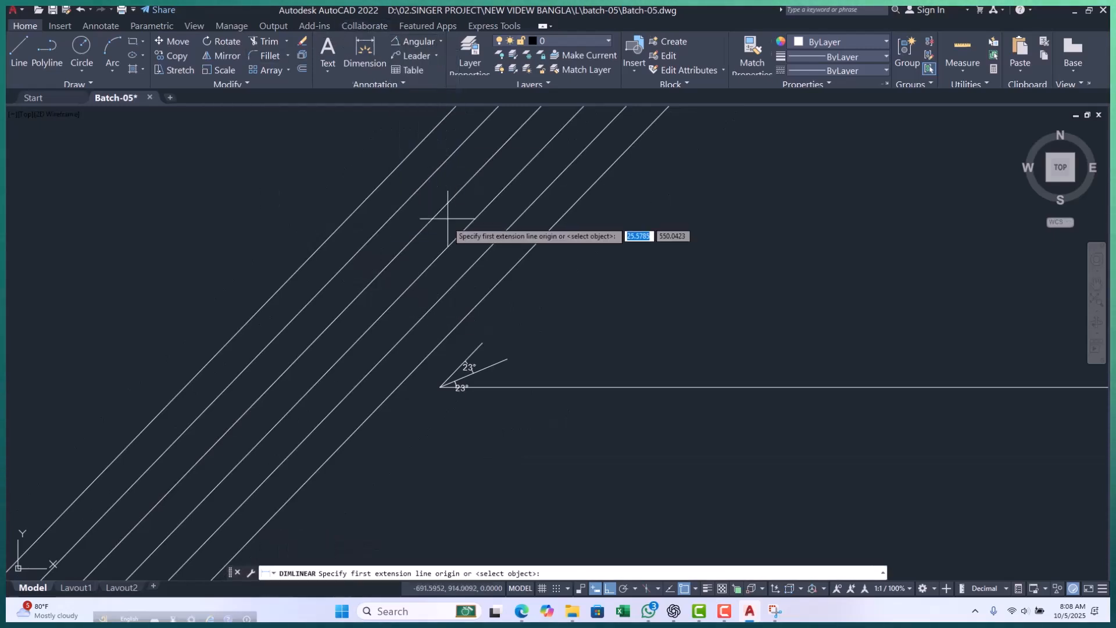
{"action": "left_click", "coordinate": [434, 41]}
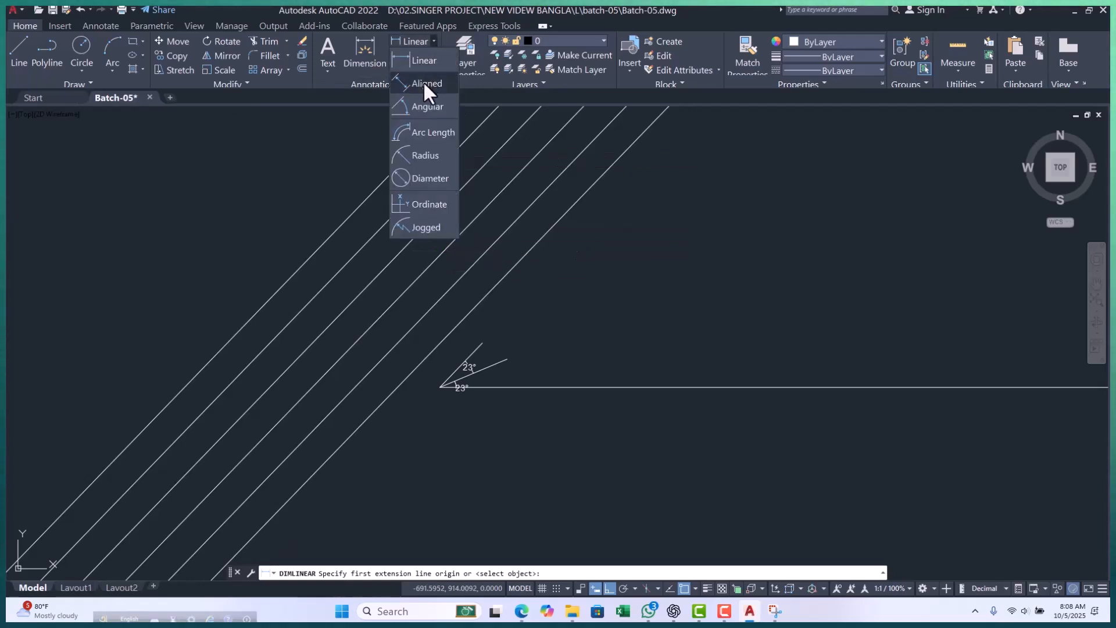
{"action": "left_click", "coordinate": [423, 82]}
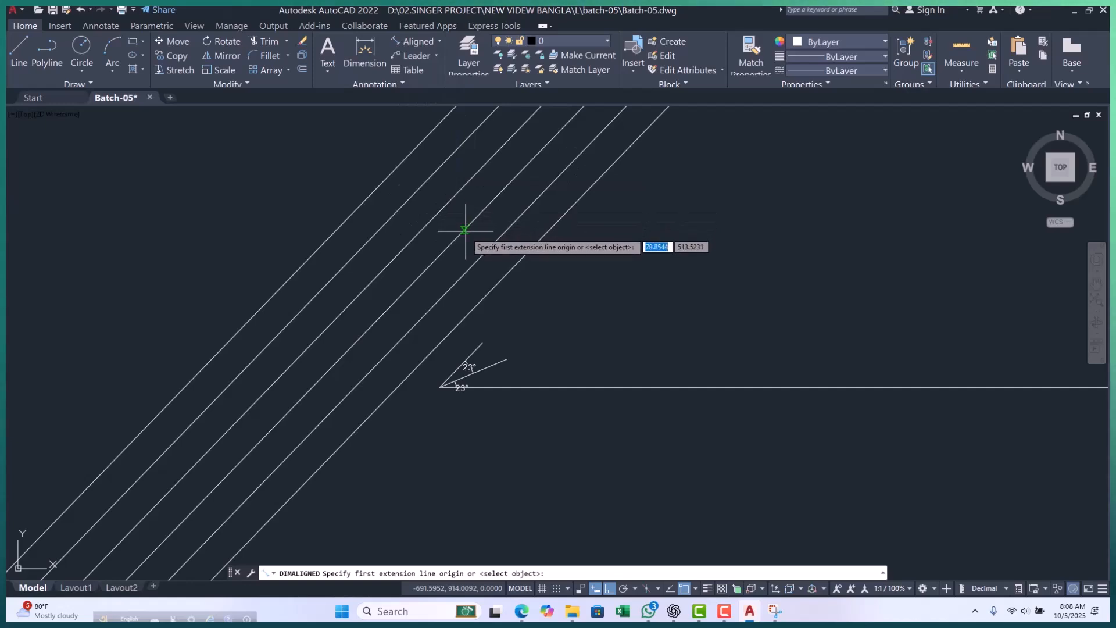
{"action": "left_click", "coordinate": [463, 228]}
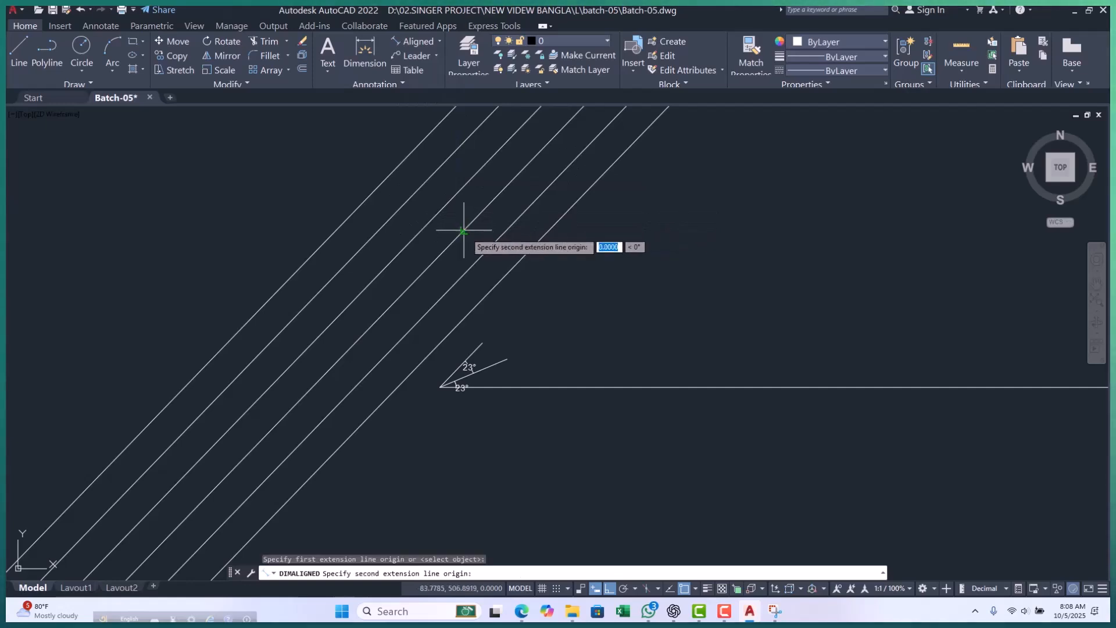
{"action": "left_click", "coordinate": [493, 254]}
{"action": "scroll", "coordinate": [489, 238], "scroll_direction": "up", "scroll_amount": 3}
{"action": "scroll", "coordinate": [488, 232], "scroll_direction": "down", "scroll_amount": 5}
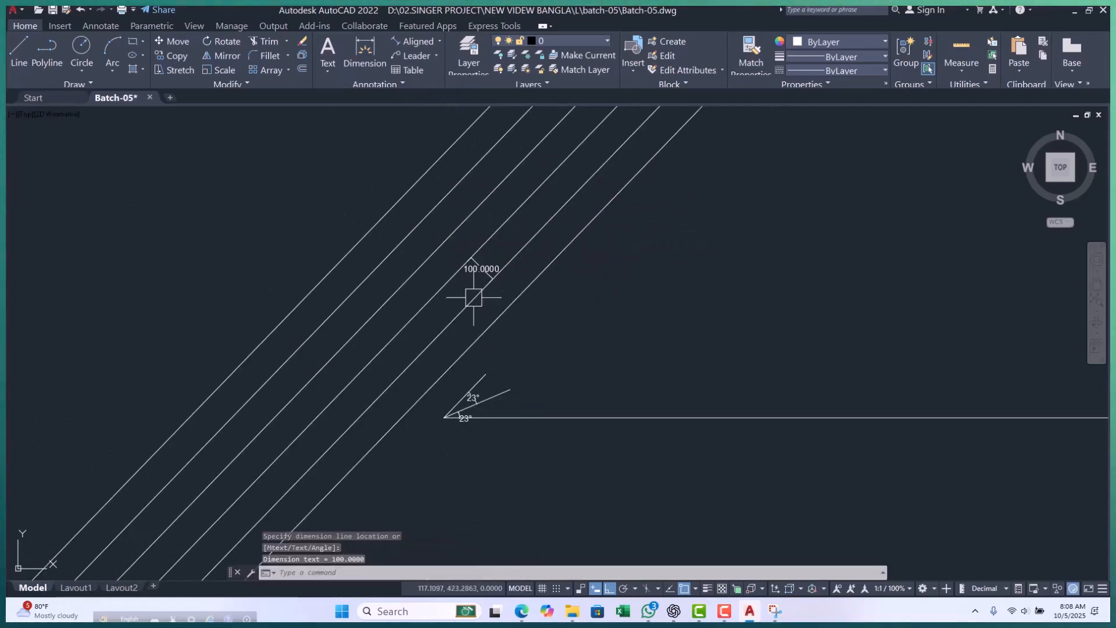
{"action": "left_click", "coordinate": [473, 285]}
Add an aligned dimension between the two construction lines farthest from the slanted line.
{"action": "key", "text": "Return"}
{"action": "scroll", "coordinate": [411, 229], "scroll_direction": "up", "scroll_amount": 5}
{"action": "left_click", "coordinate": [395, 208]}
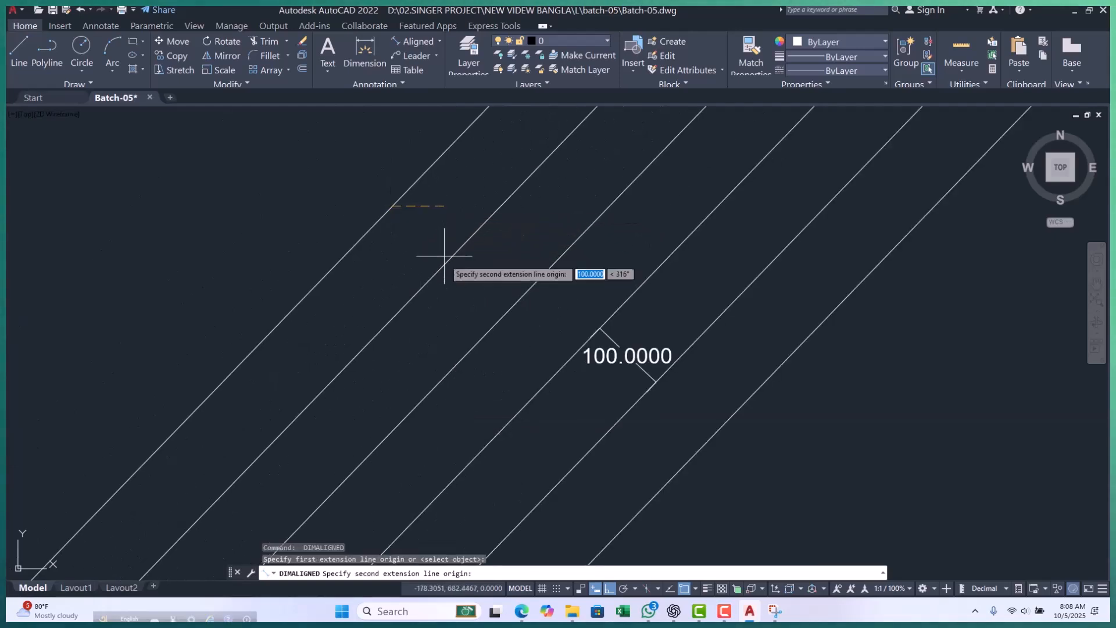
{"action": "left_click", "coordinate": [444, 263]}
{"action": "left_click", "coordinate": [449, 251]}
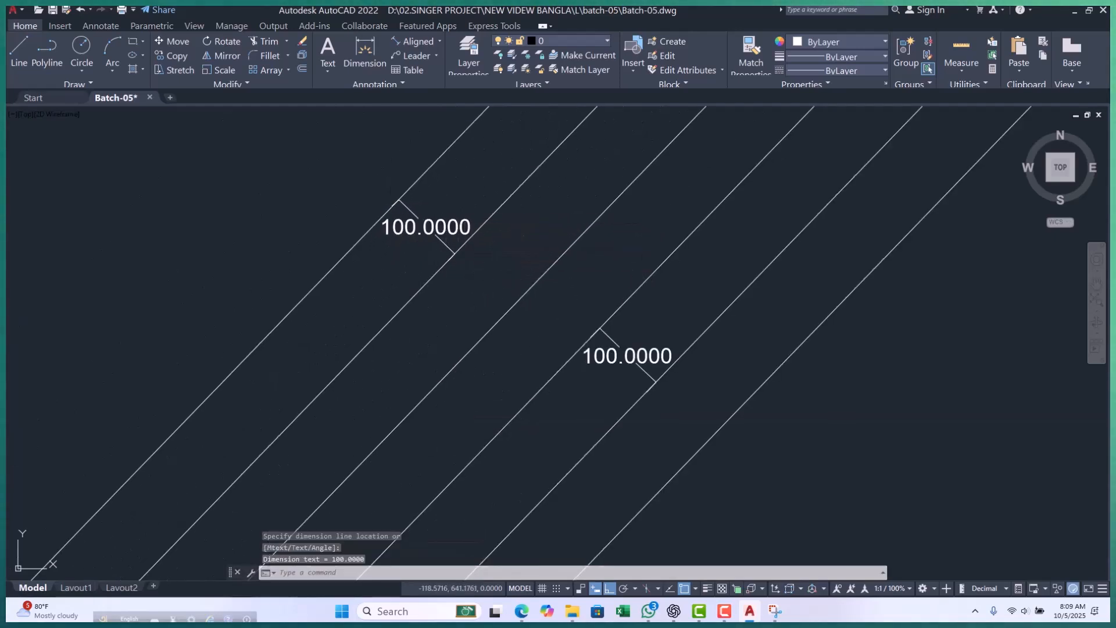
Add an aligned dimension between the two construction lines nearest the slanted line and end the command.
{"action": "middle_click_drag", "start_coordinate": [496, 269], "coordinate": [368, 231]}
{"action": "scroll", "coordinate": [515, 294], "scroll_direction": "down", "scroll_amount": 2}
{"action": "key", "text": "Return"}
{"action": "scroll", "coordinate": [399, 298], "scroll_direction": "up", "scroll_amount": 3}
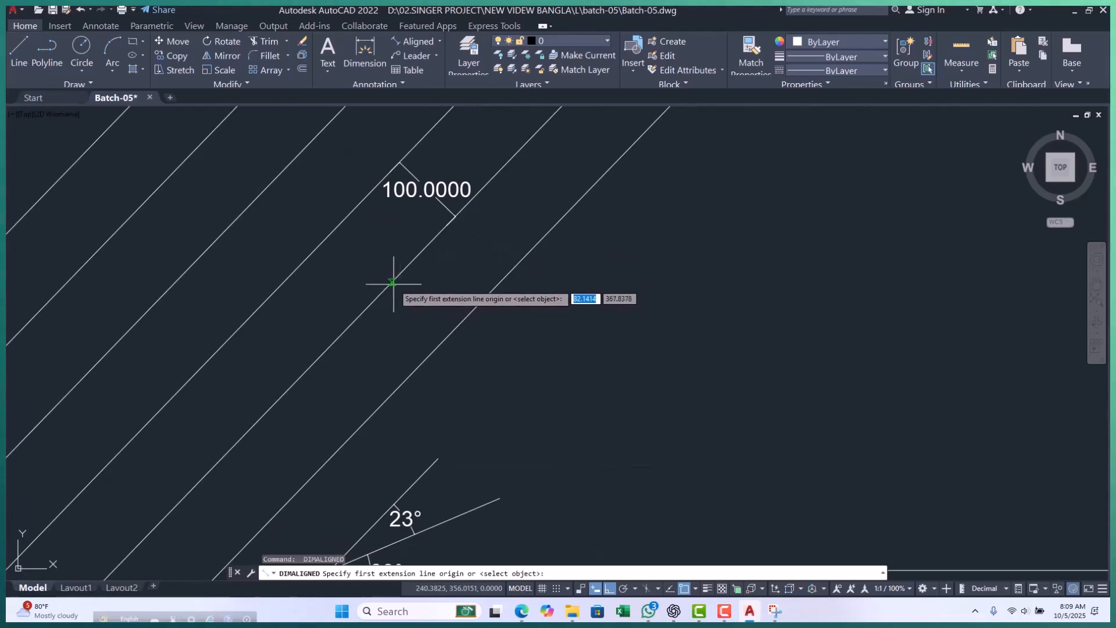
{"action": "left_click", "coordinate": [392, 282]}
{"action": "left_click", "coordinate": [447, 336]}
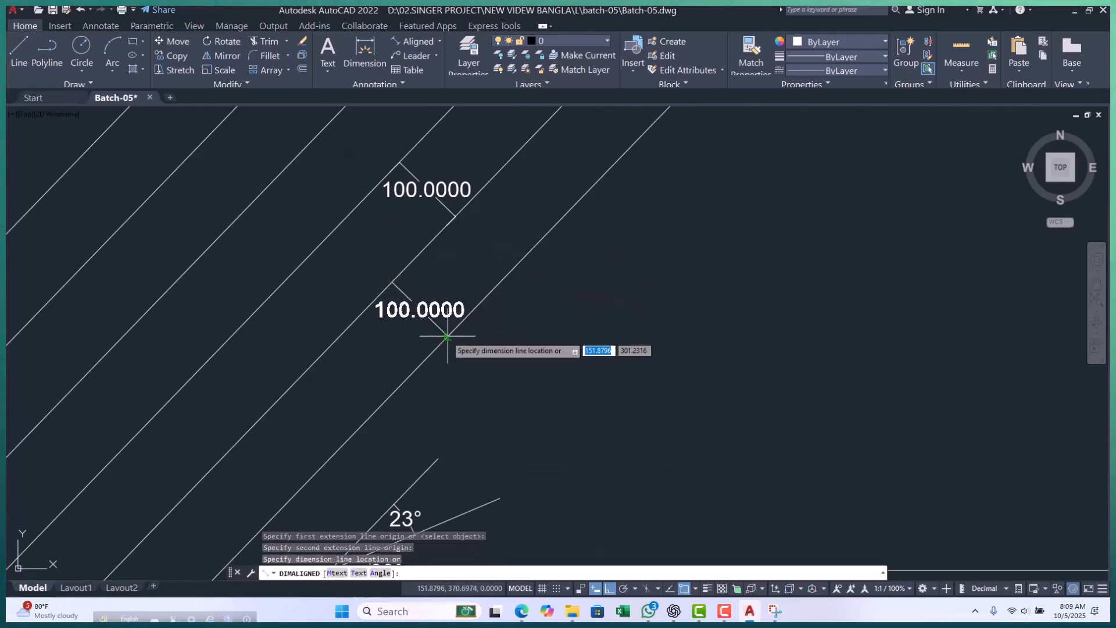
{"action": "left_click", "coordinate": [446, 326]}
{"action": "key", "text": "Escape"}
{"action": "key", "text": "Escape"}
{"action": "key", "text": "Escape"}
{"action": "scroll", "coordinate": [553, 280], "scroll_direction": "down", "scroll_amount": 2}
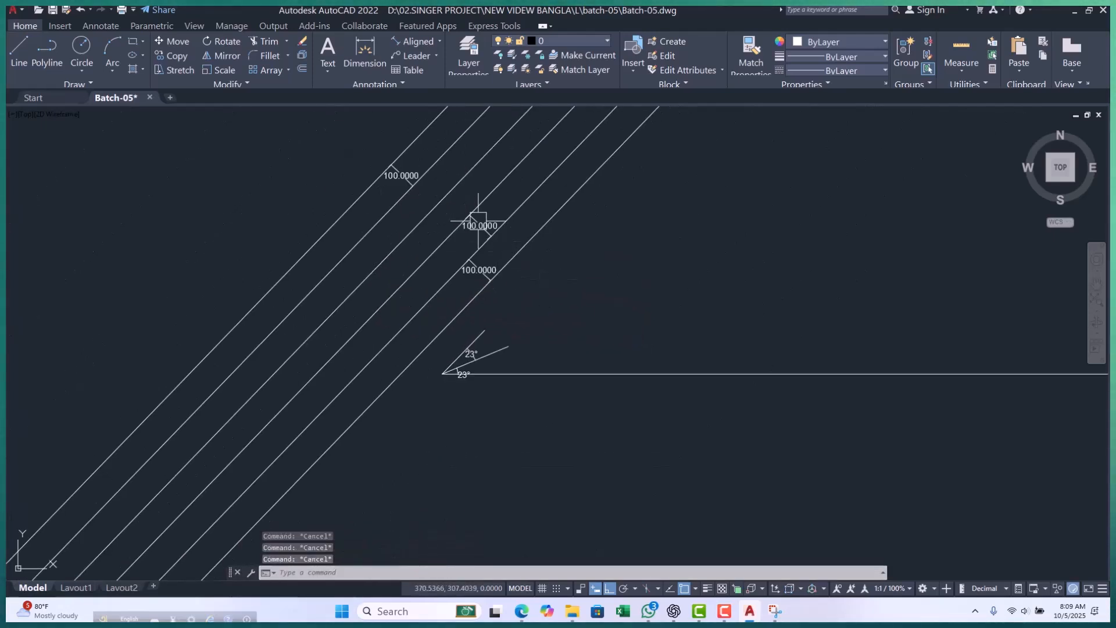
Add an aligned dimension across the gap between the third and fourth construction lines, counted from the slanted line.
{"action": "scroll", "coordinate": [442, 177], "scroll_direction": "up", "scroll_amount": 2}
{"action": "key", "text": "Return"}
{"action": "left_click", "coordinate": [504, 192]}
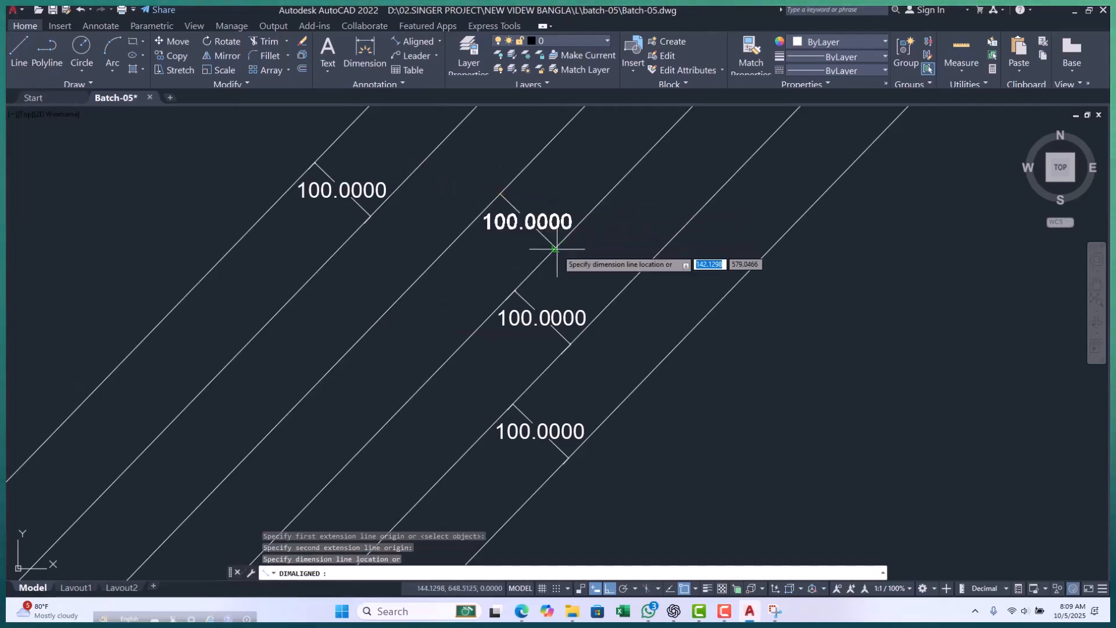
Add an aligned dimension between the fourth and fifth construction lines, counted from the slanted line, and end the command.
{"action": "scroll", "coordinate": [547, 256], "scroll_direction": "down", "scroll_amount": 4}
{"action": "scroll", "coordinate": [475, 271], "scroll_direction": "up", "scroll_amount": 4}
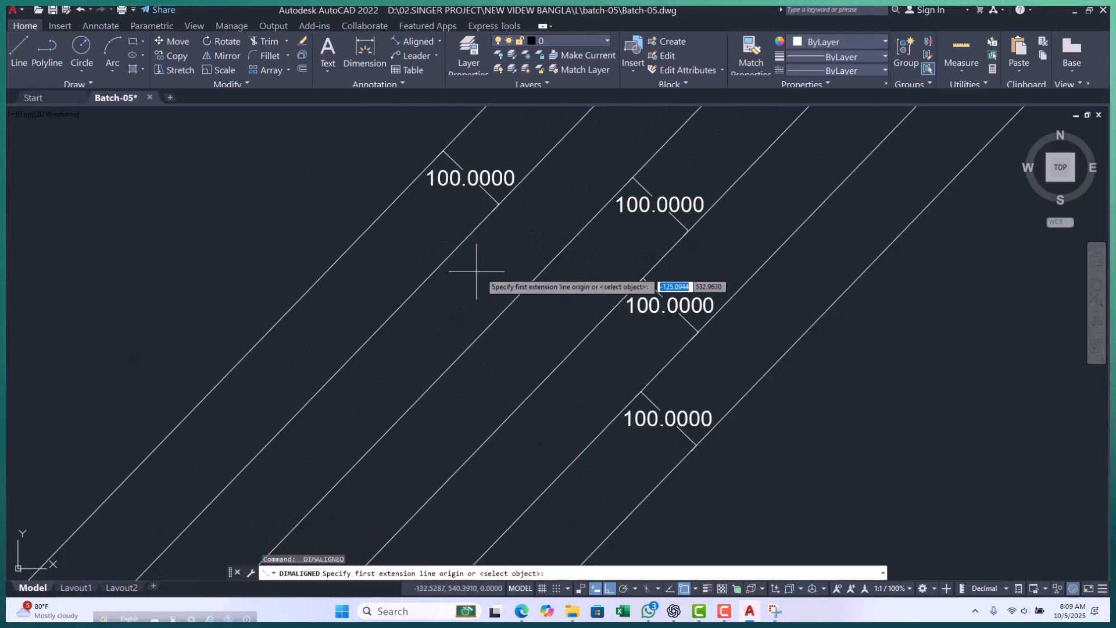
{"action": "left_click", "coordinate": [454, 251]}
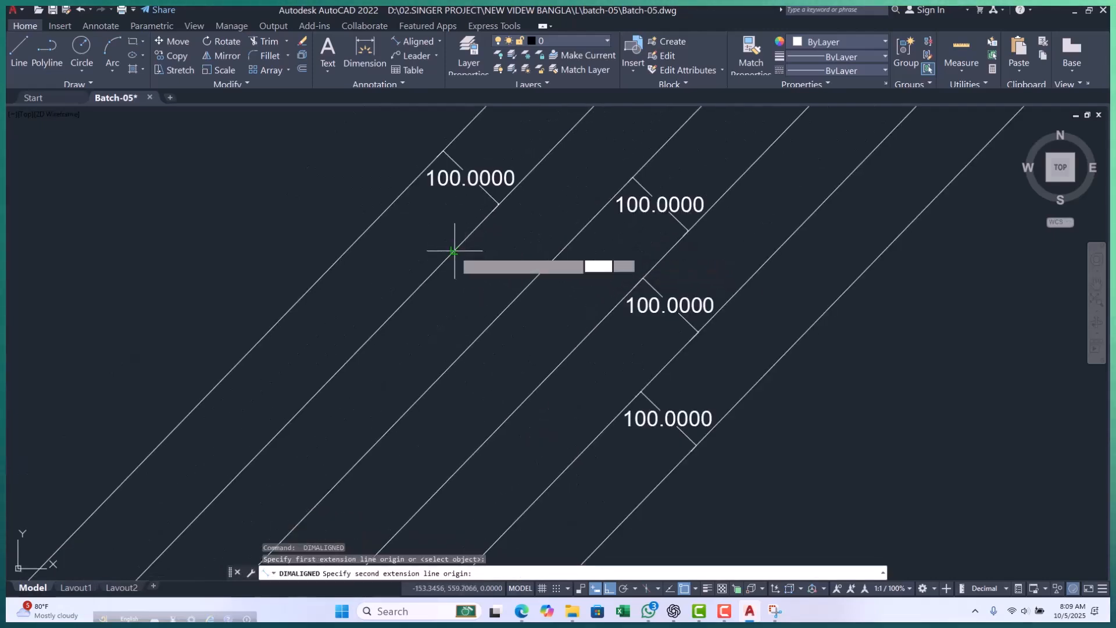
{"action": "left_click", "coordinate": [509, 305]}
{"action": "left_click", "coordinate": [504, 281]}
{"action": "key", "text": "Escape"}
{"action": "key", "text": "Escape"}
Window-select all five aligned dimensions together with the two short angle lines and their angular dimensions.
{"action": "scroll", "coordinate": [491, 255], "scroll_direction": "down", "scroll_amount": 4}
{"action": "middle_click_drag", "start_coordinate": [502, 262], "coordinate": [450, 254]}
{"action": "key", "text": "Escape"}
{"action": "scroll", "coordinate": [500, 402], "scroll_direction": "up", "scroll_amount": 2}
{"action": "scroll", "coordinate": [434, 323], "scroll_direction": "down", "scroll_amount": 4}
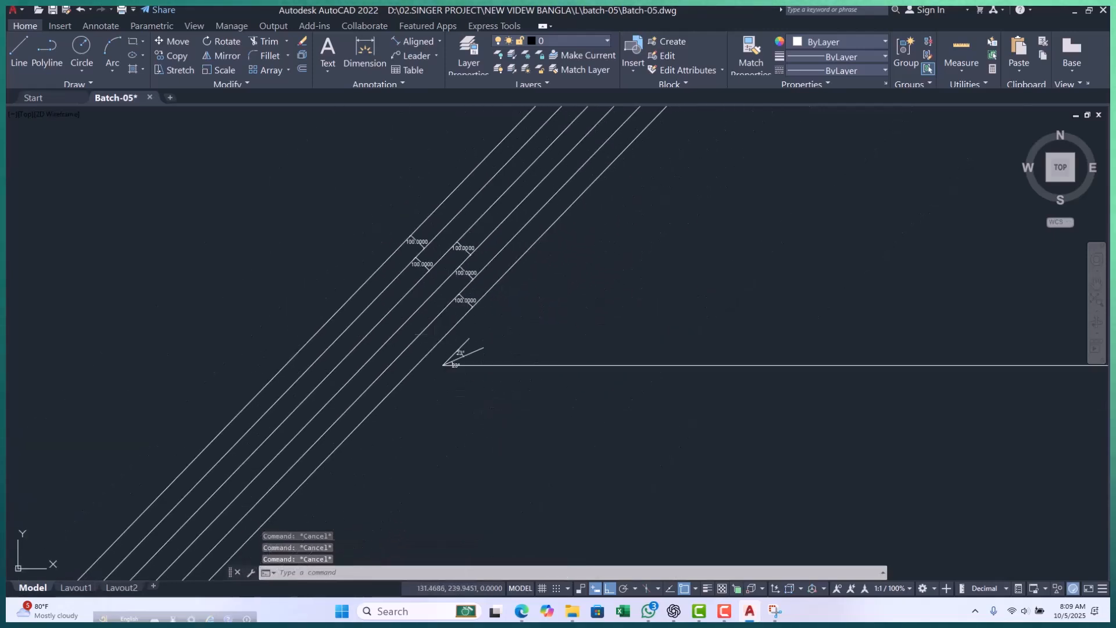
{"action": "scroll", "coordinate": [442, 335], "scroll_direction": "up", "scroll_amount": 2}
{"action": "scroll", "coordinate": [450, 349], "scroll_direction": "down", "scroll_amount": 2}
{"action": "scroll", "coordinate": [479, 251], "scroll_direction": "up", "scroll_amount": 4}
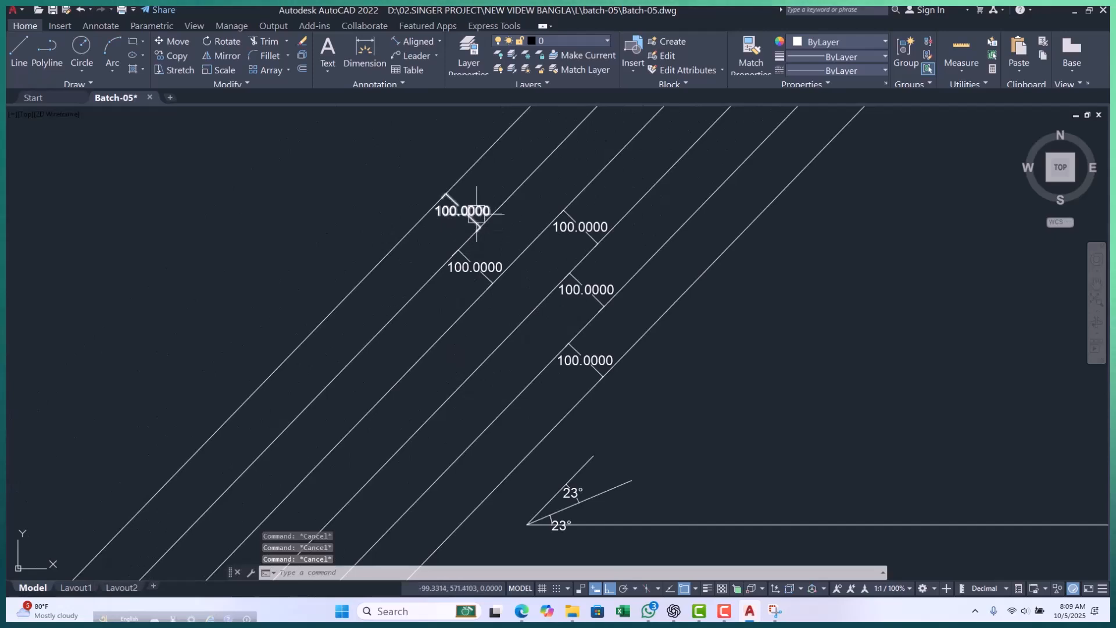
{"action": "scroll", "coordinate": [479, 221], "scroll_direction": "down", "scroll_amount": 4}
{"action": "left_click", "coordinate": [387, 174]}
{"action": "left_click", "coordinate": [608, 386]}
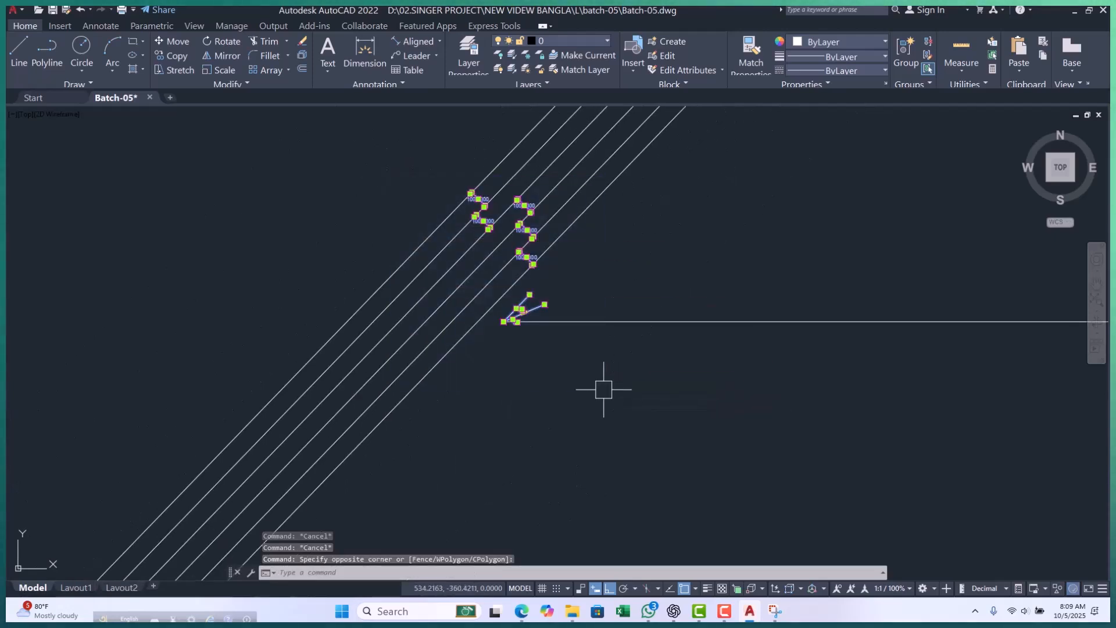